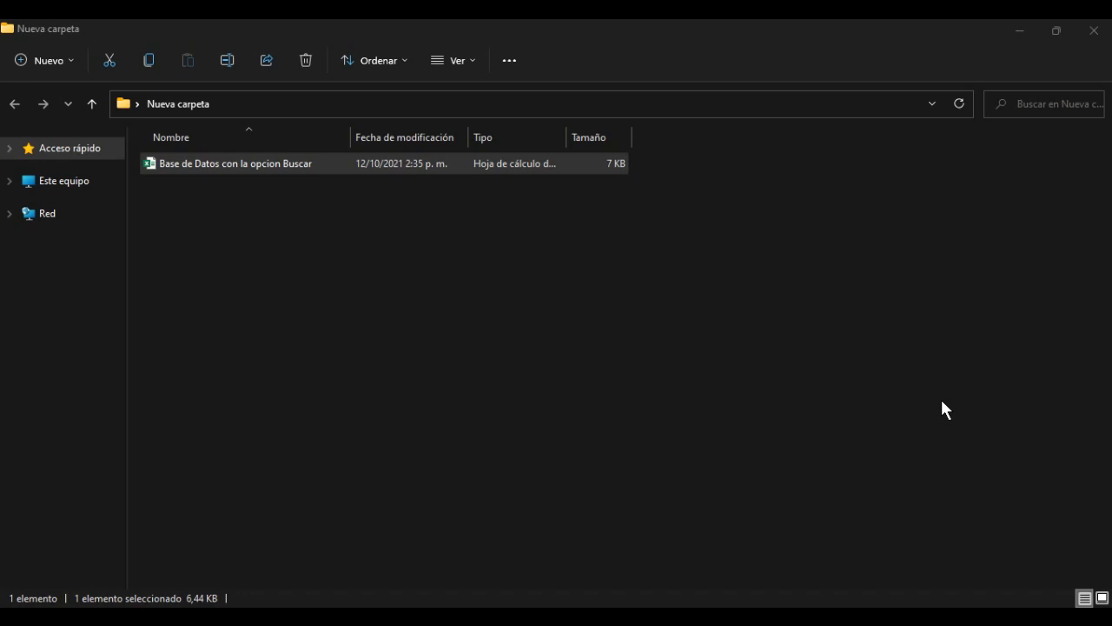
# - Open the workbook 'Base de Datos con la opcion Buscar' from the Nueva carpeta folder
pyautogui.doubleClick(172, 163)
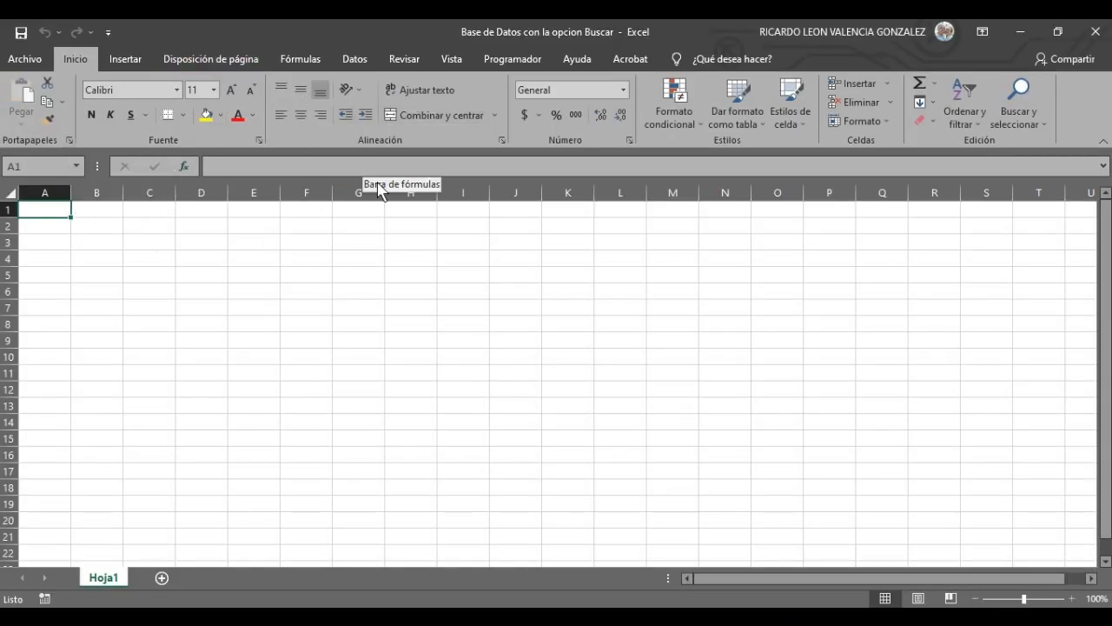
# - Save the workbook in Nueva carpeta as a Libro de Excel habilitado para macros
pyautogui.click(26, 58)
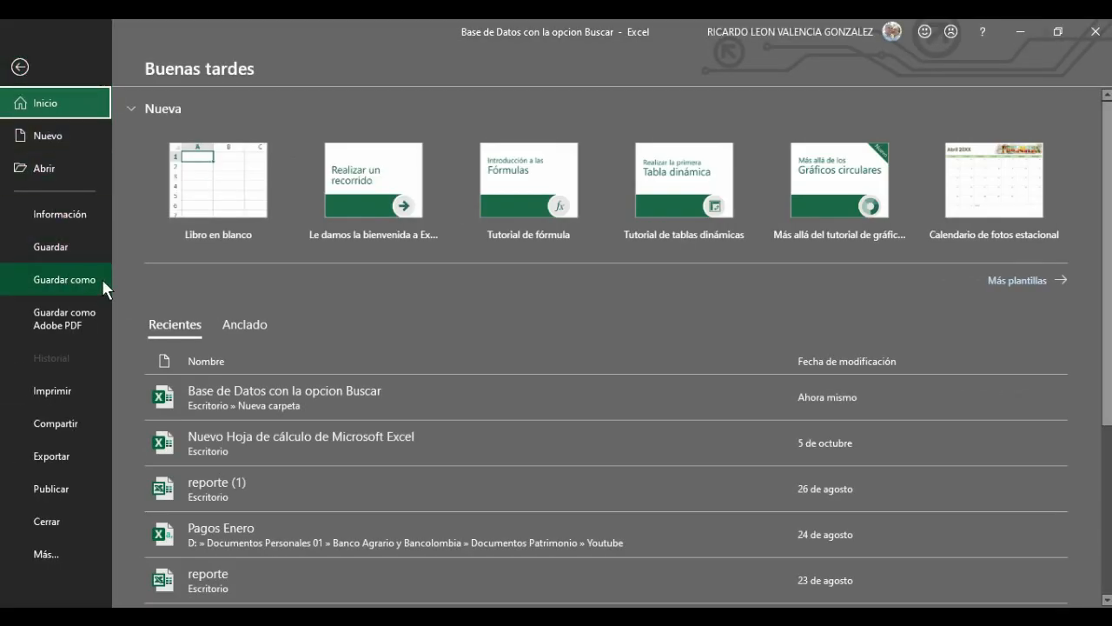
pyautogui.click(53, 282)
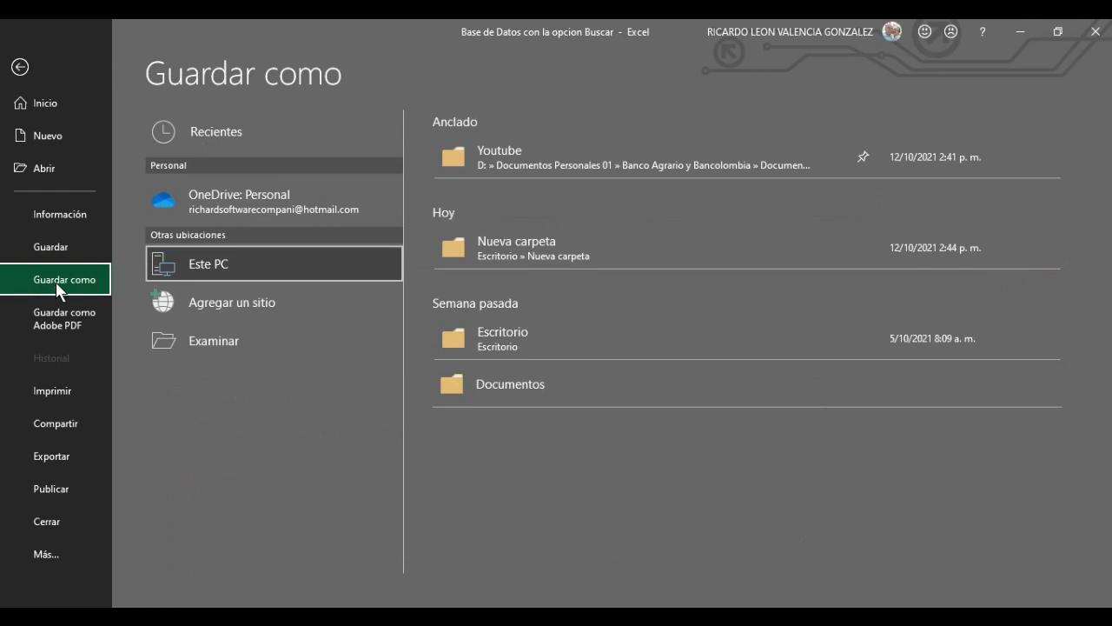
pyautogui.click(554, 242)
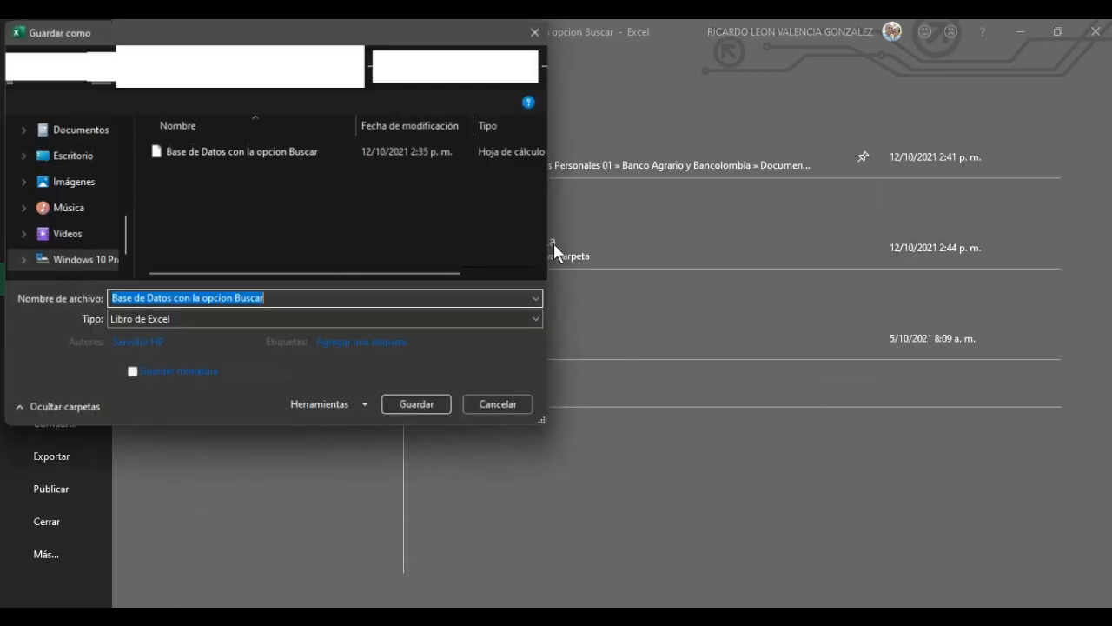
pyautogui.click(243, 319)
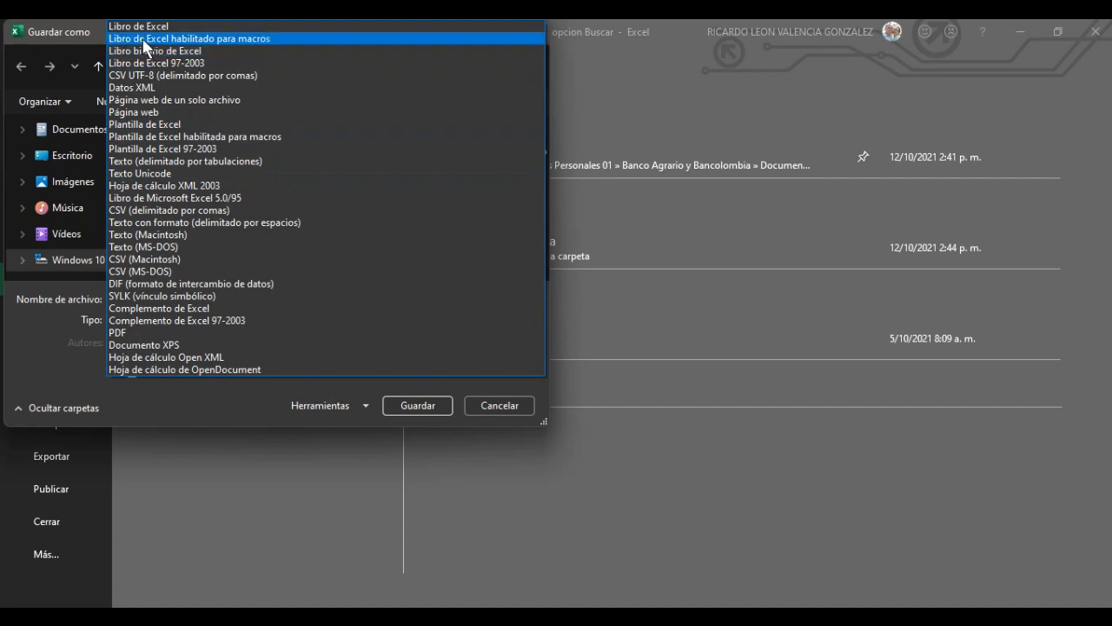
pyautogui.click(234, 39)
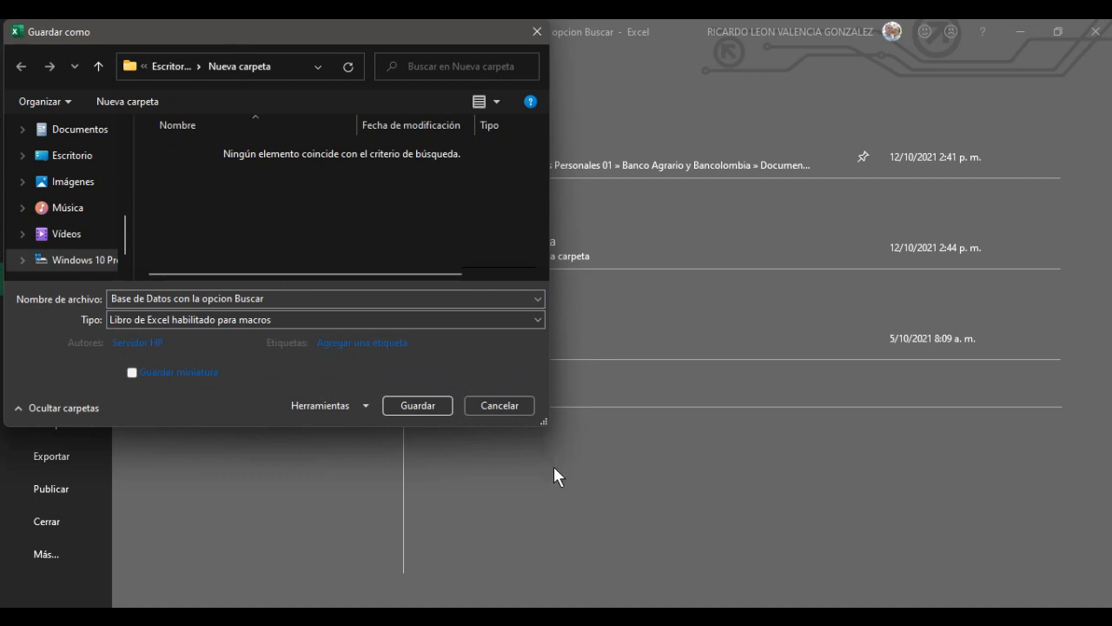
pyautogui.click(428, 403)
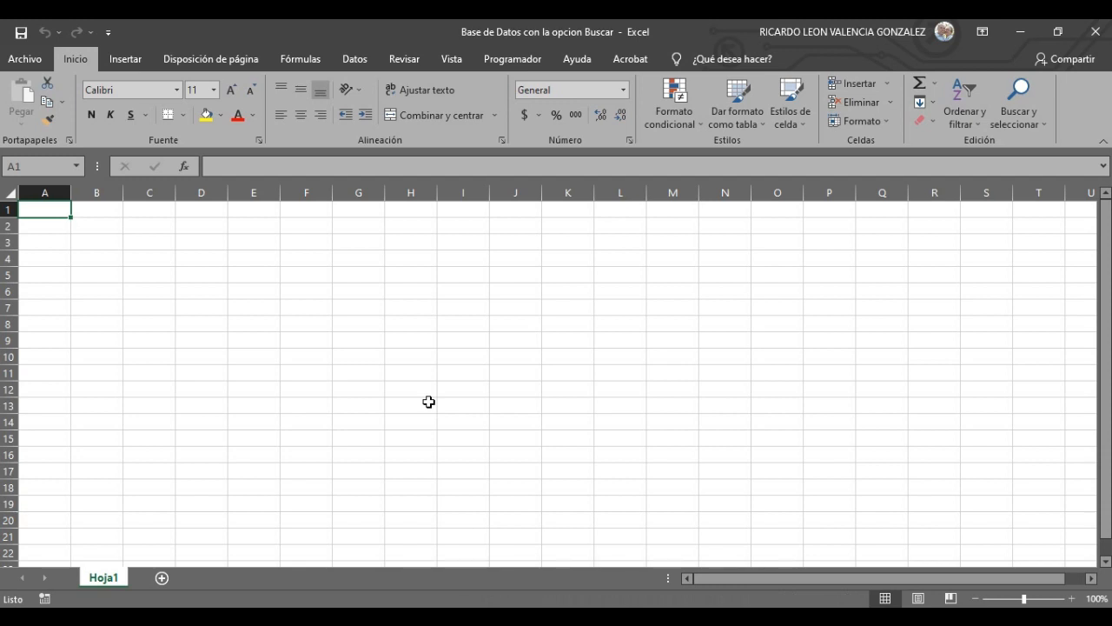
# - Select cell D4 for the first label and make column D slightly wider
pyautogui.click(387, 306)
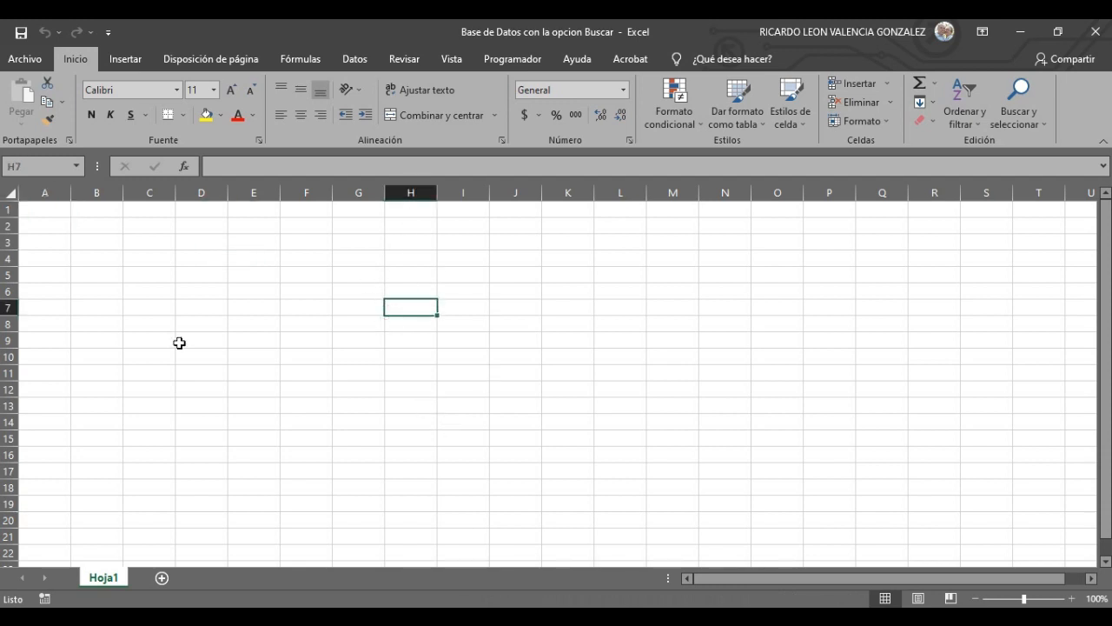
pyautogui.click(94, 314)
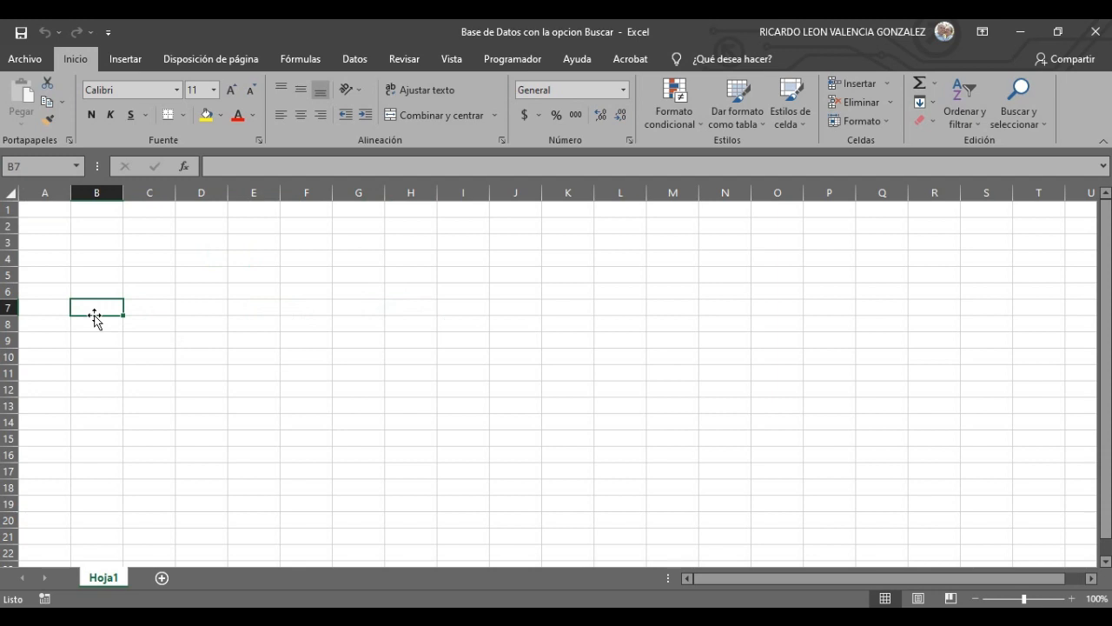
pyautogui.click(247, 370)
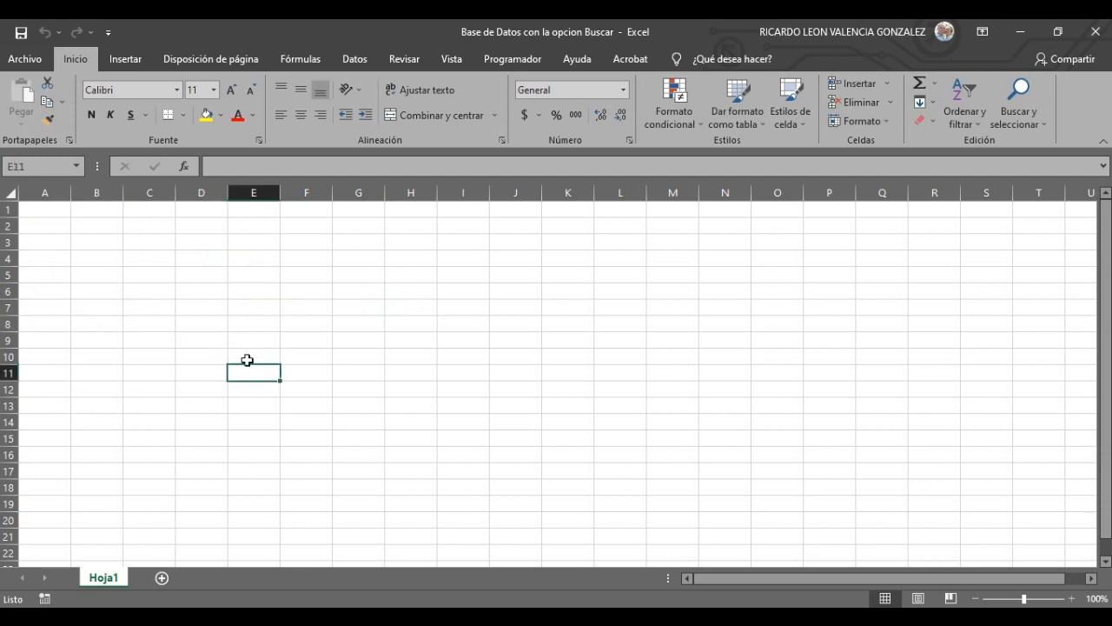
pyautogui.click(59, 228)
pyautogui.click(45, 210)
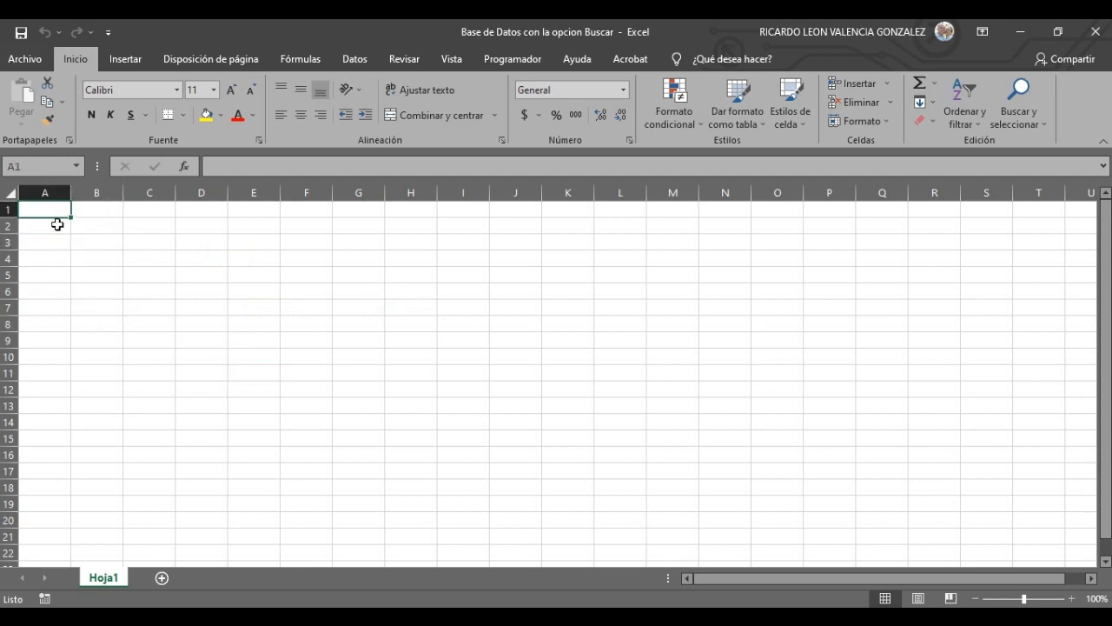
pyautogui.click(58, 224)
pyautogui.click(67, 242)
pyautogui.click(58, 264)
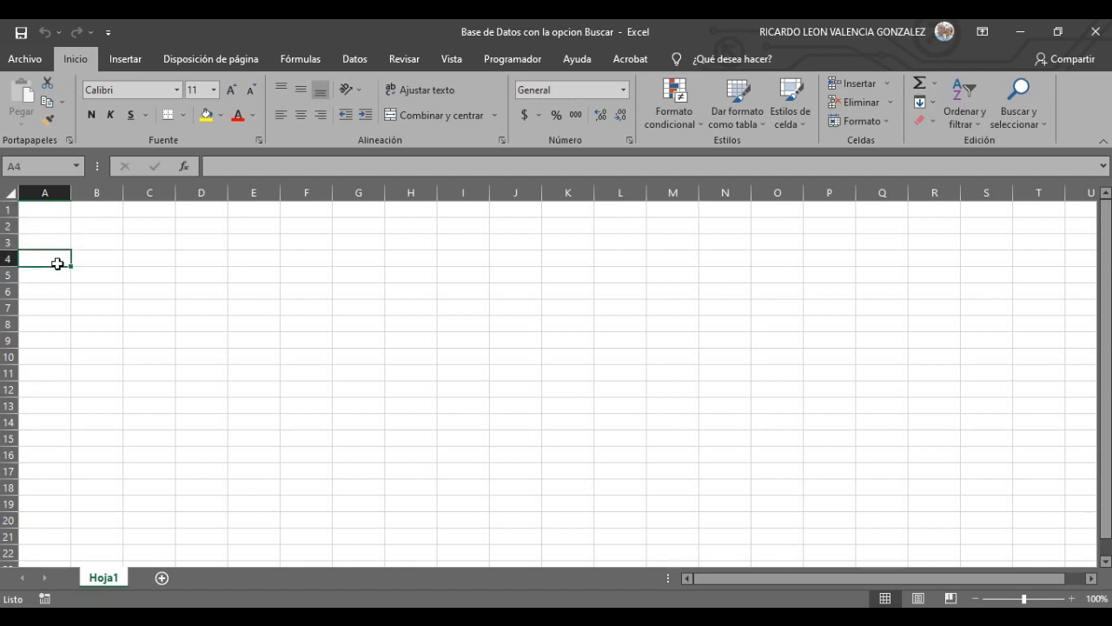
pyautogui.click(168, 262)
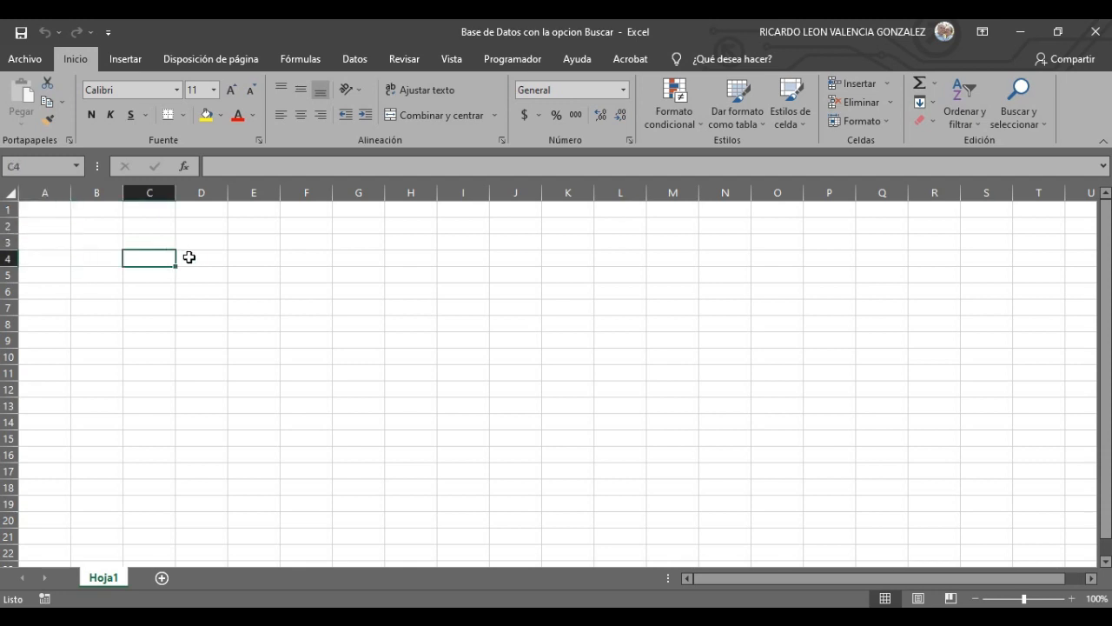
pyautogui.click(207, 261)
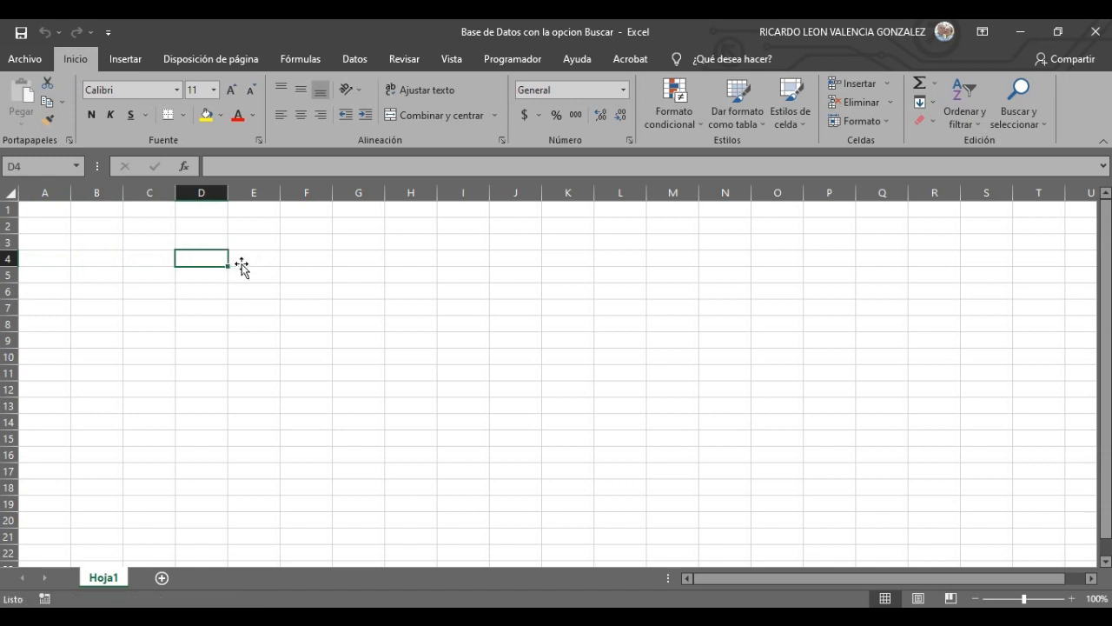
pyautogui.moveTo(229, 188); pyautogui.dragTo(252, 189)
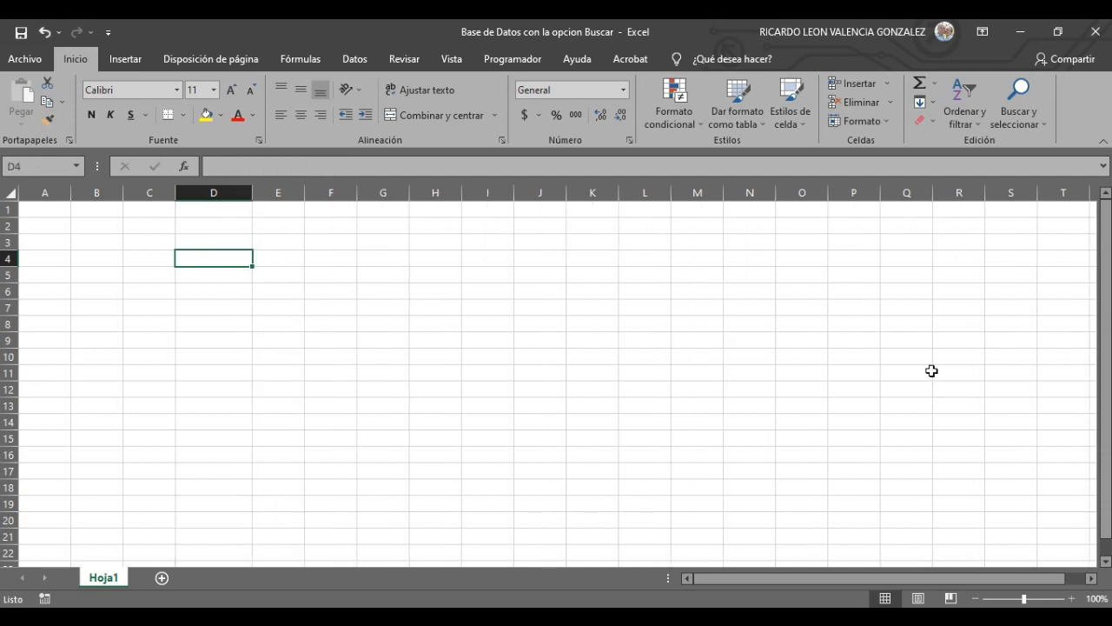
# - Enter the label 'Cedula:' in cell D4
pyautogui.write('Cedu')
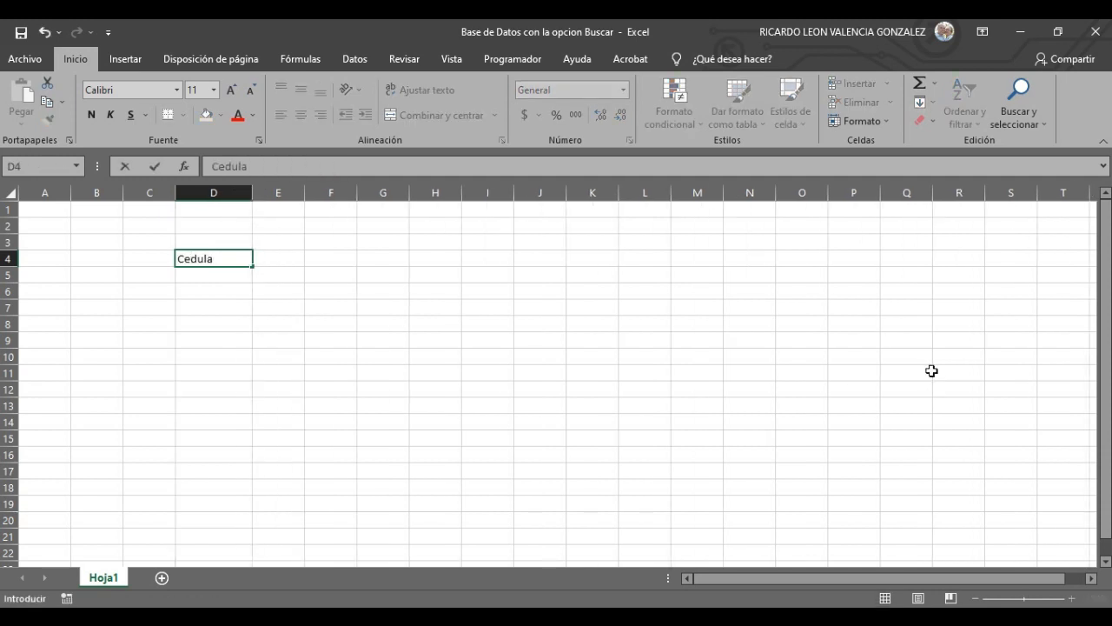
pyautogui.write('la')
pyautogui.click(423, 352)
pyautogui.click(231, 258)
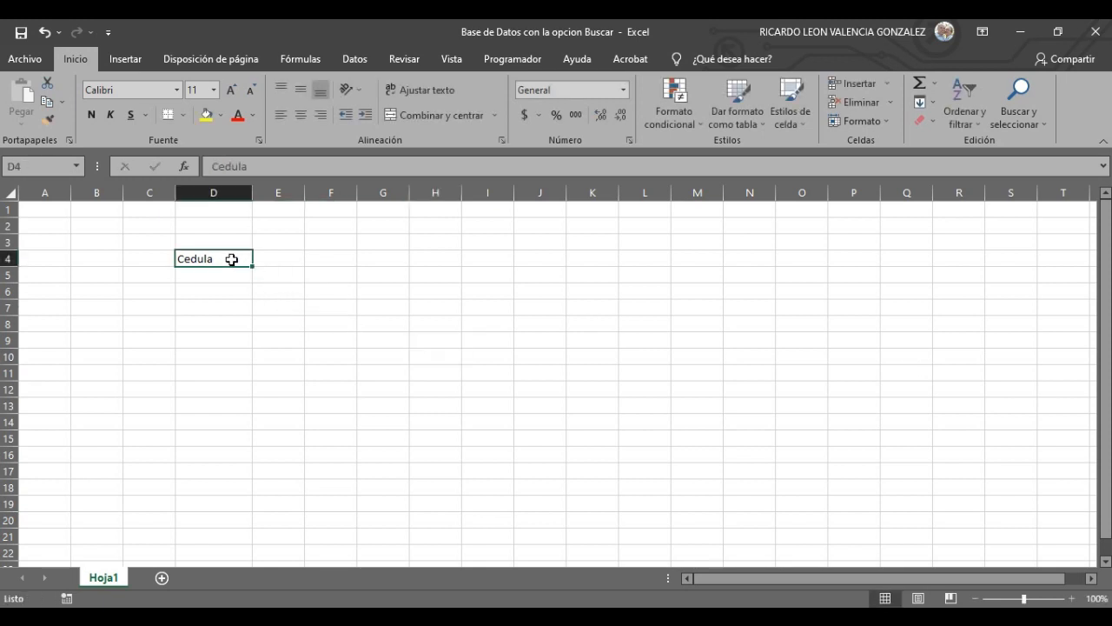
pyautogui.rightClick(233, 257)
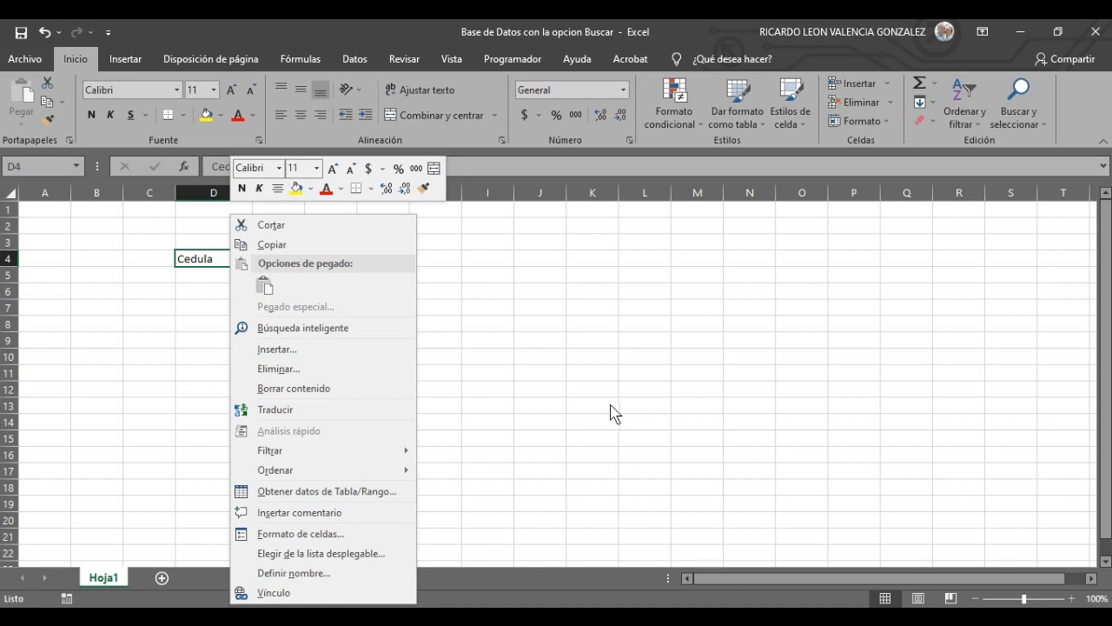
pyautogui.click(530, 375)
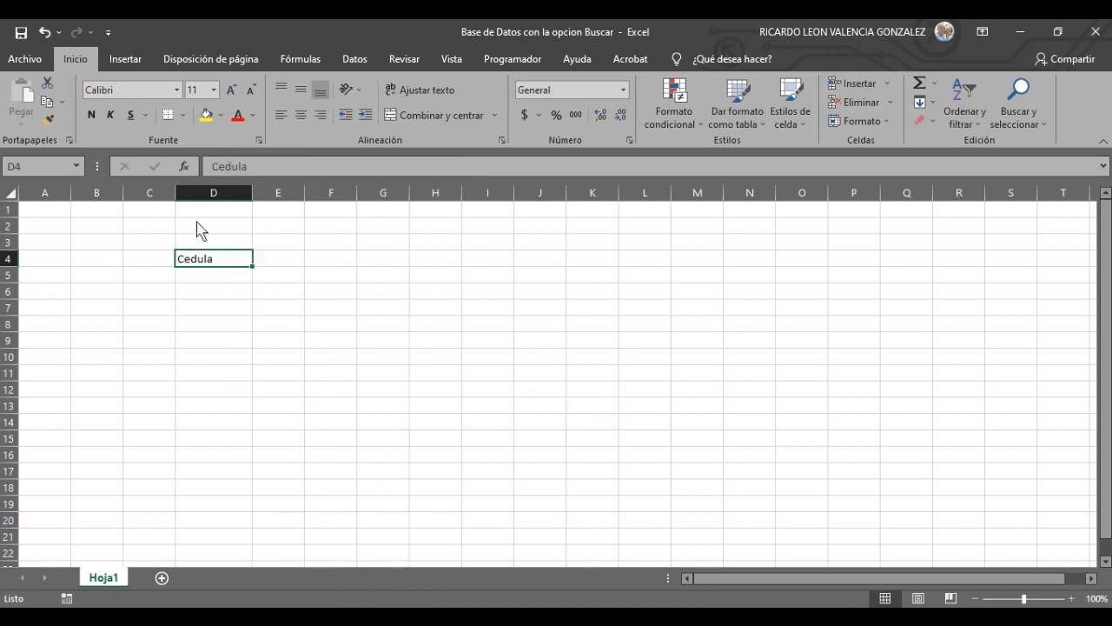
pyautogui.doubleClick(219, 261)
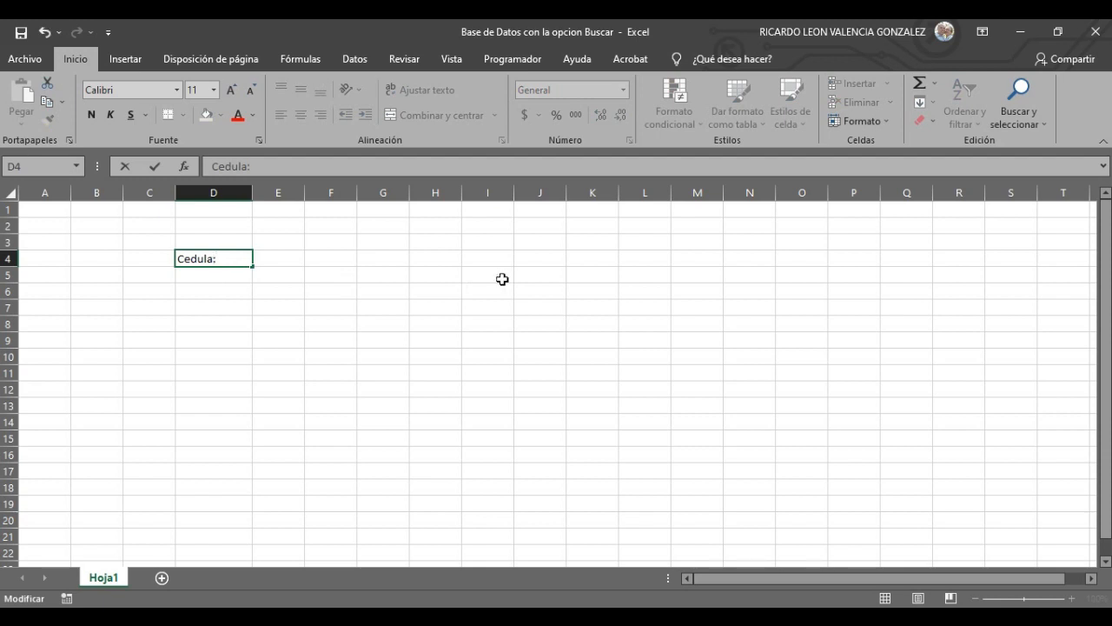
pyautogui.press('Return')
# - Enter 'Nombre Apellidos:' in D6 and widen column D to fit it
pyautogui.click(220, 286)
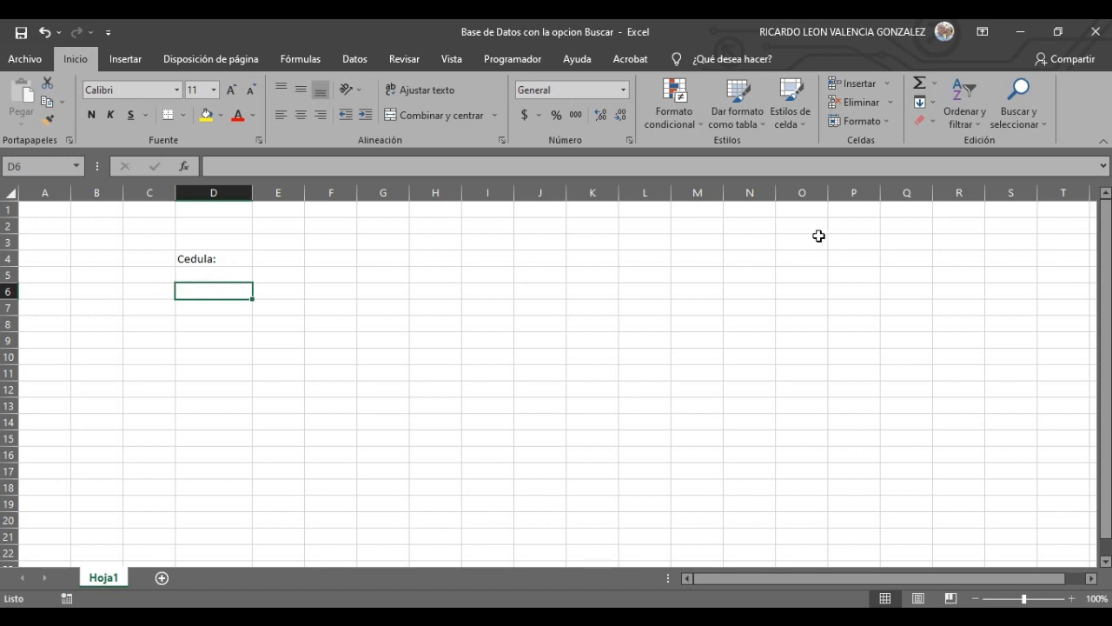
pyautogui.write('Nombre')
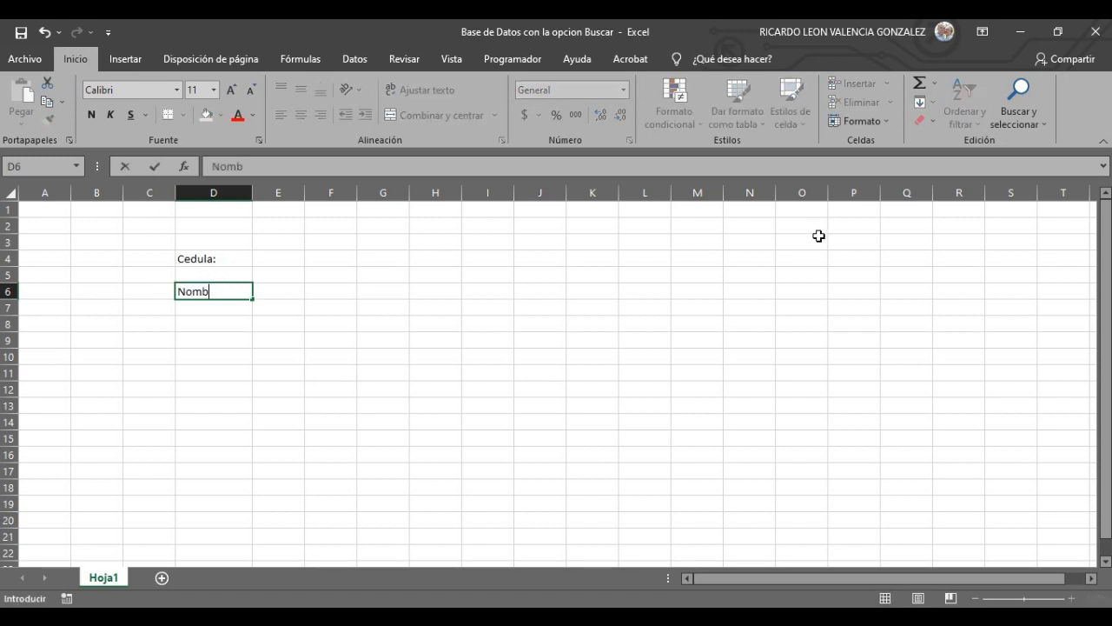
pyautogui.click(215, 325)
pyautogui.click(238, 290)
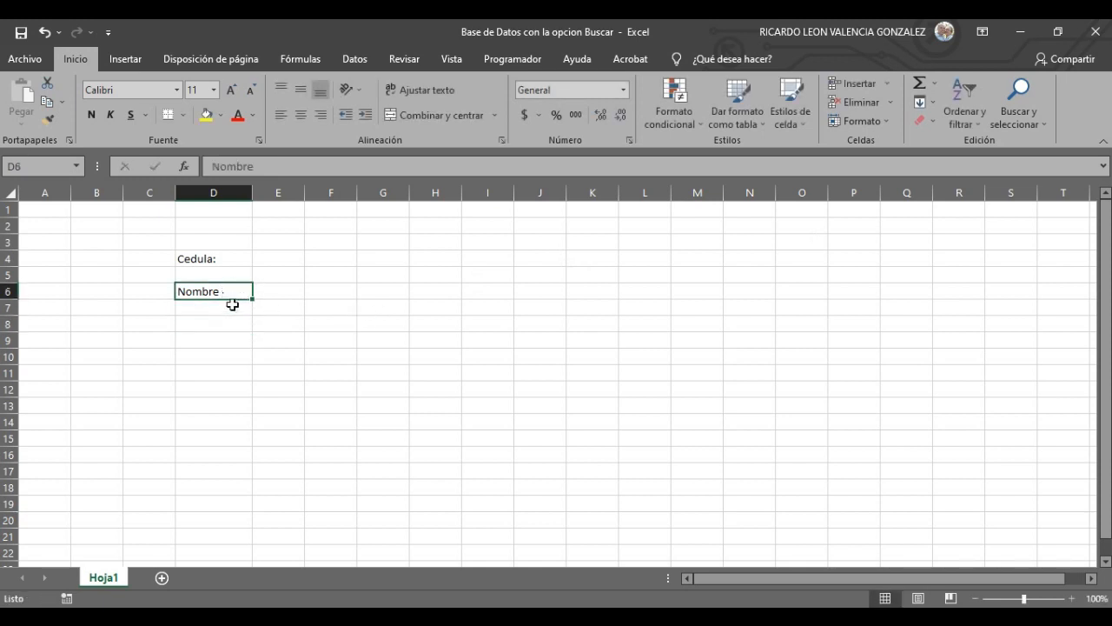
pyautogui.click(270, 309)
pyautogui.doubleClick(237, 290)
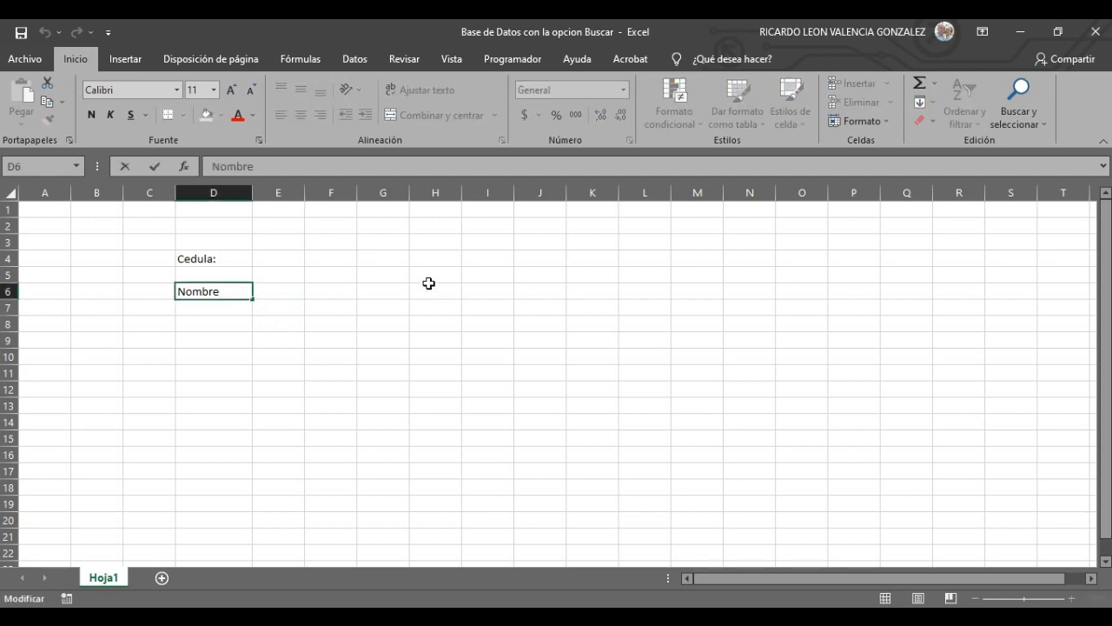
pyautogui.write('Apellidos')
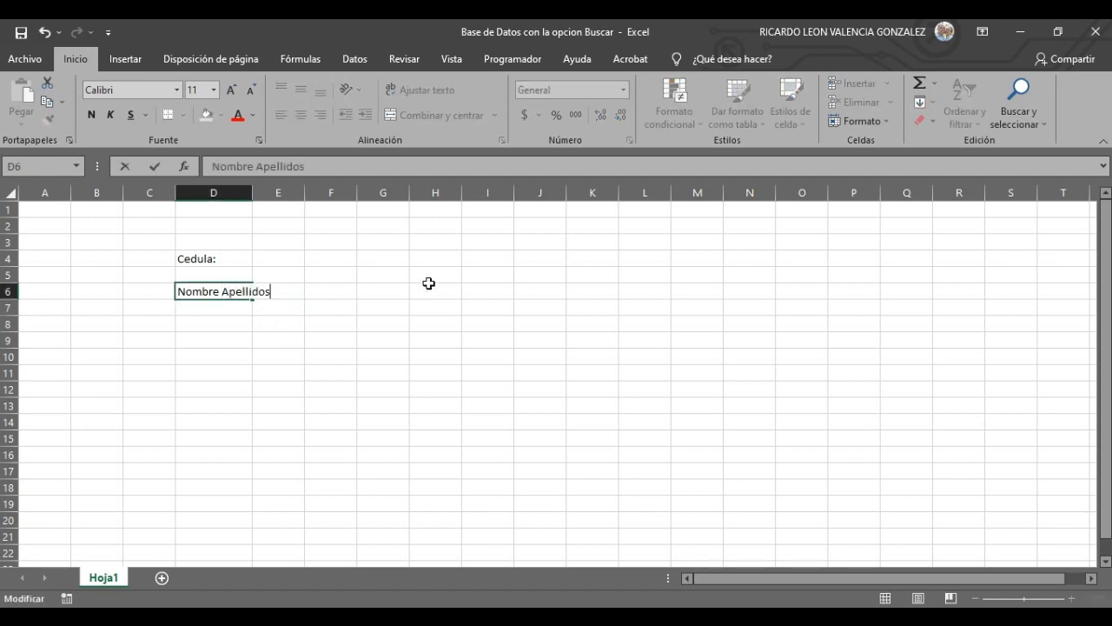
pyautogui.click(320, 372)
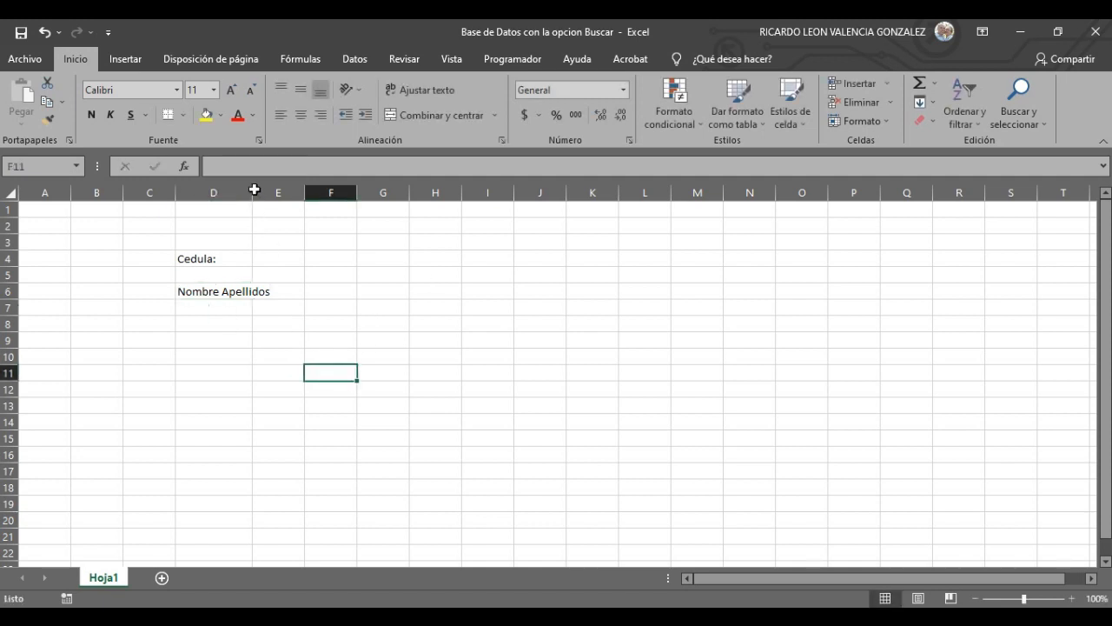
pyautogui.moveTo(255, 190); pyautogui.dragTo(290, 191)
pyautogui.click(276, 287)
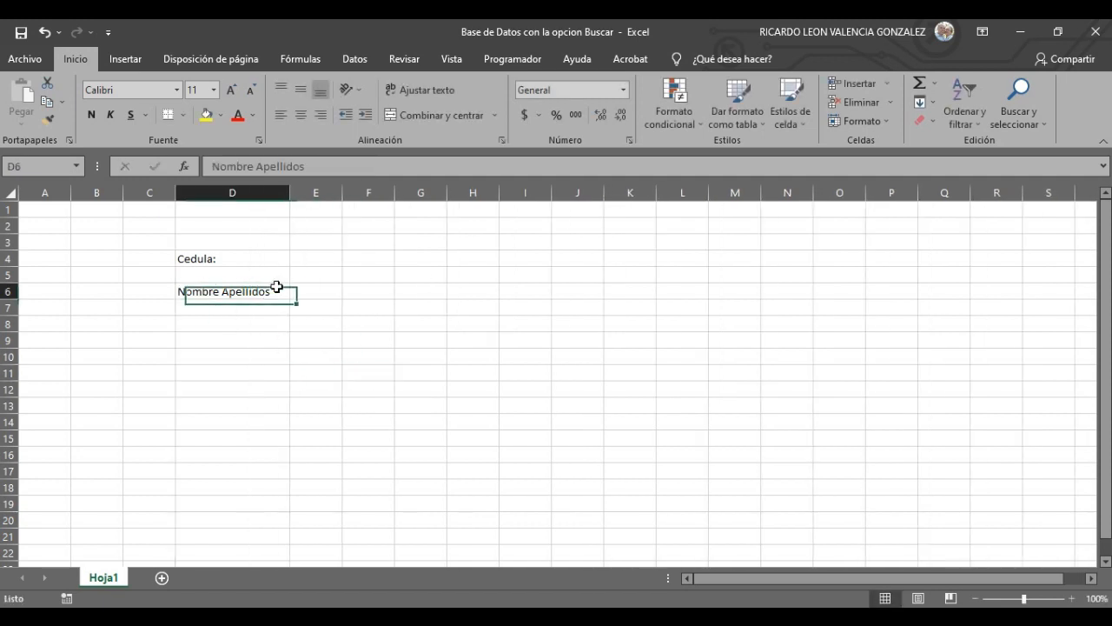
pyautogui.doubleClick(277, 286)
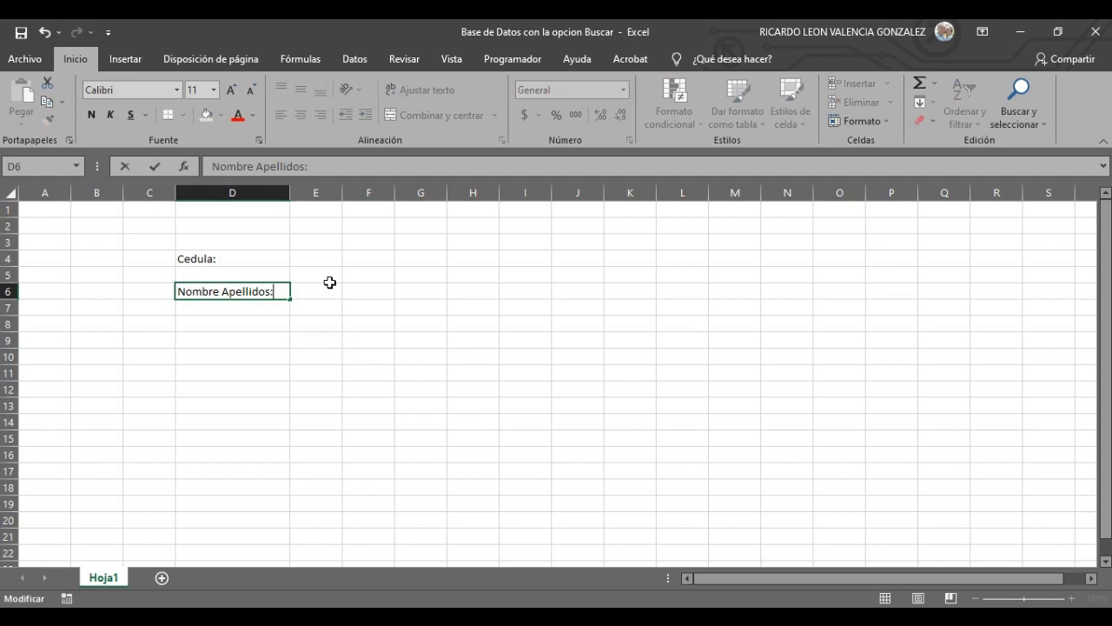
pyautogui.click(232, 325)
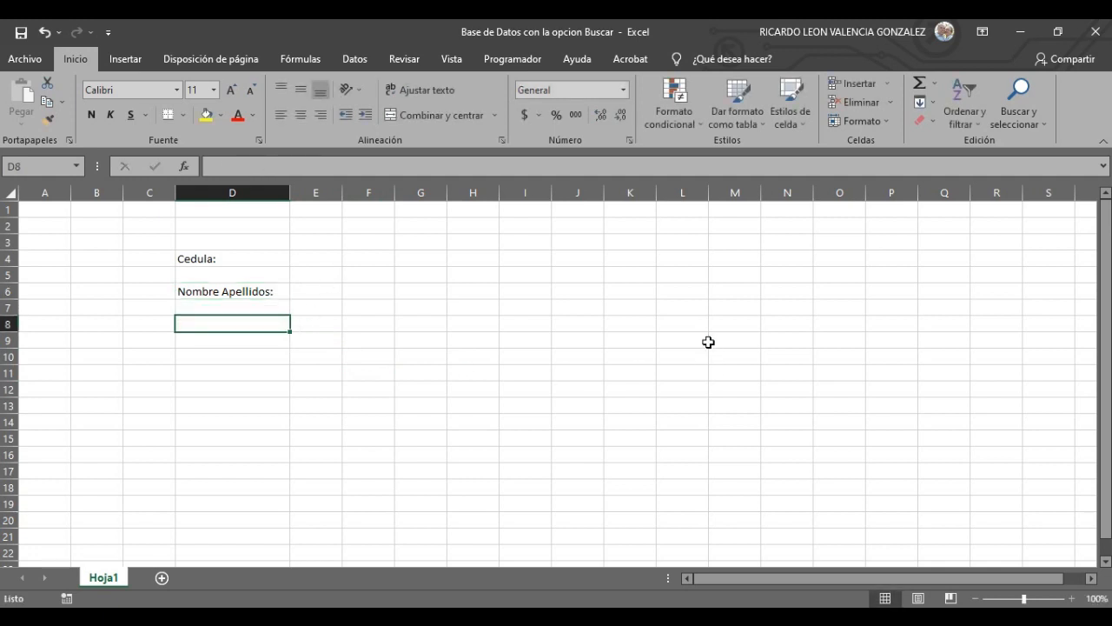
# - Enter 'Direccion:', 'Telefono:' and 'Correo Electronico' in D8, D10 and D12
pyautogui.write('Direccion:')
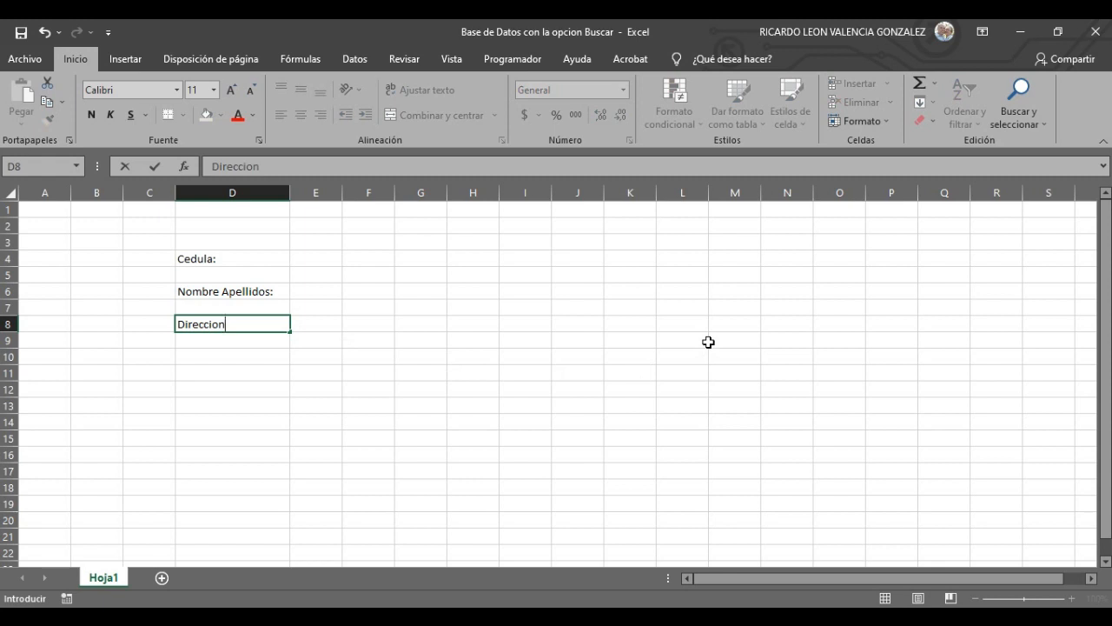
pyautogui.click(205, 356)
pyautogui.write('T')
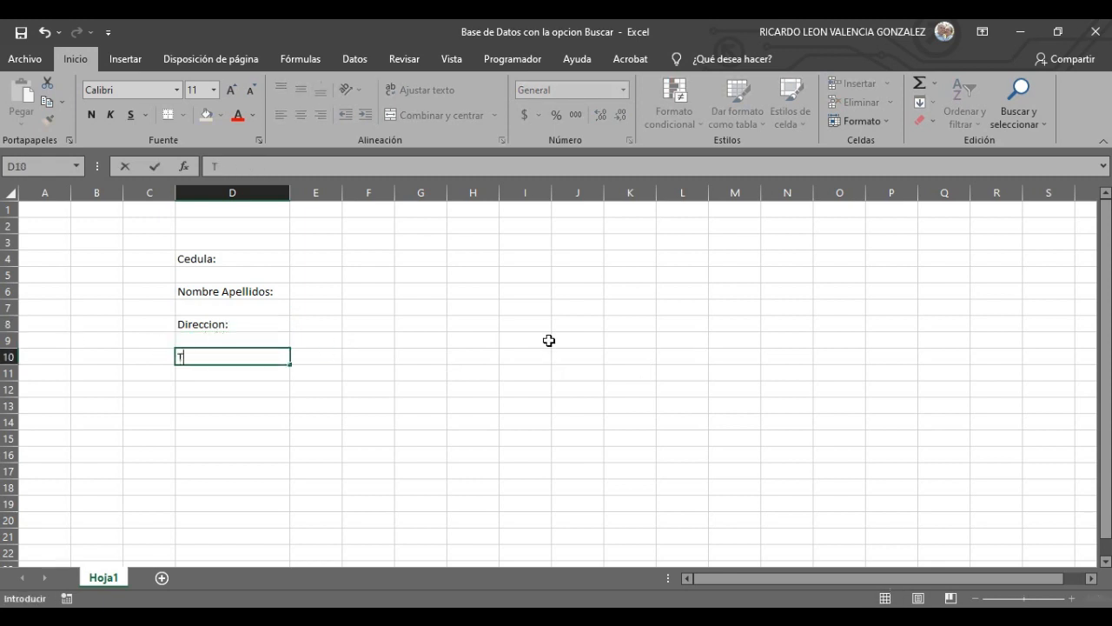
pyautogui.write('elefono:')
pyautogui.click(210, 387)
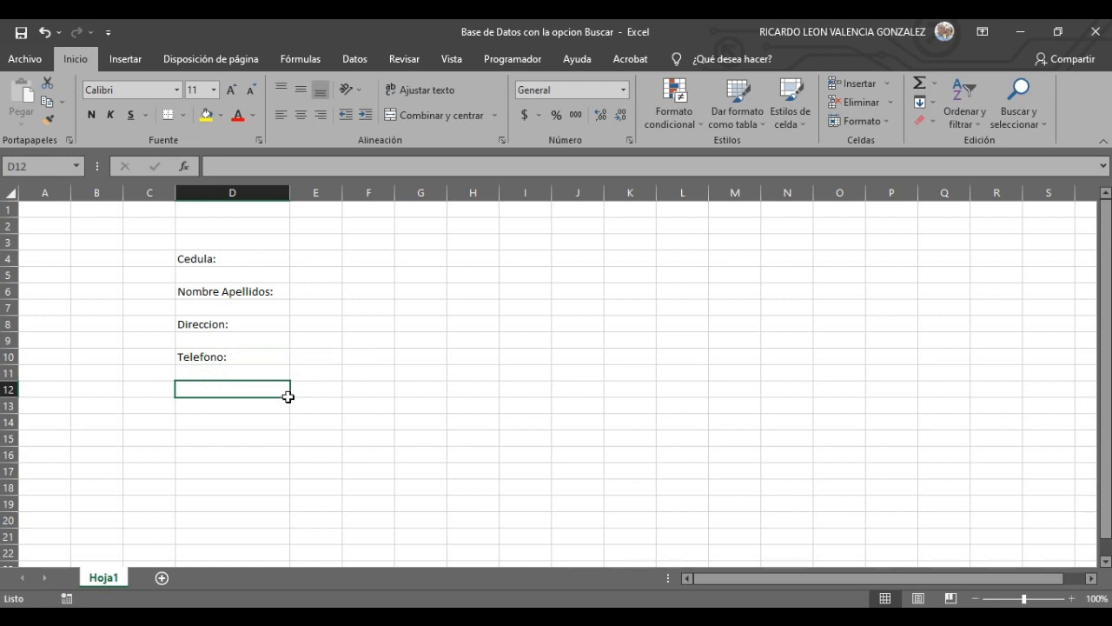
pyautogui.write('Correo E')
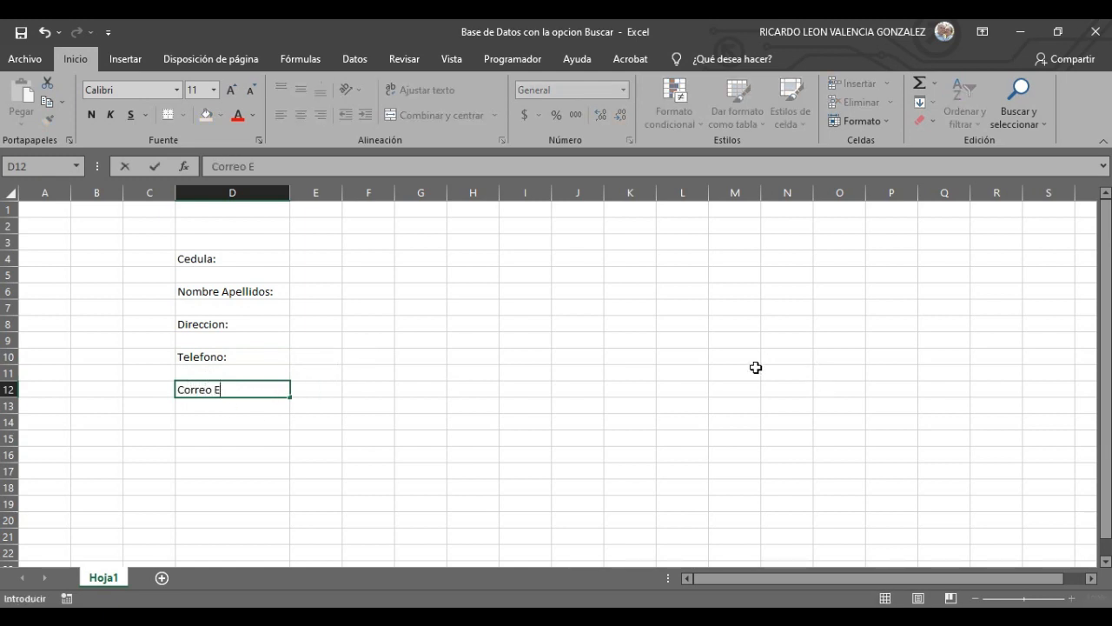
pyautogui.write('lectronico')
pyautogui.click(248, 420)
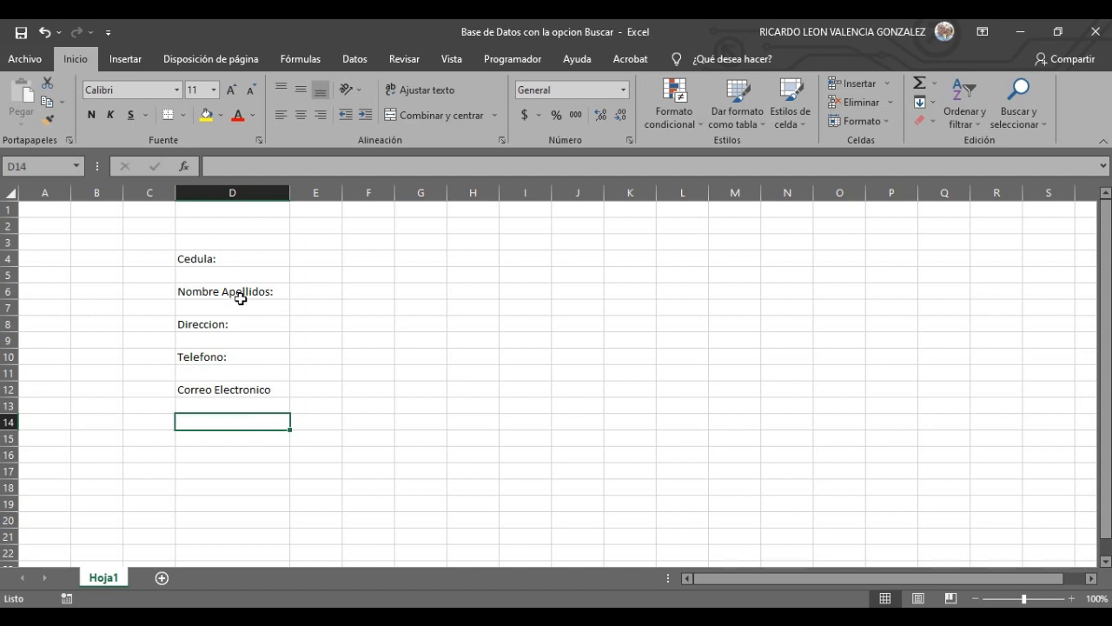
pyautogui.click(236, 254)
pyautogui.click(230, 275)
pyautogui.click(238, 310)
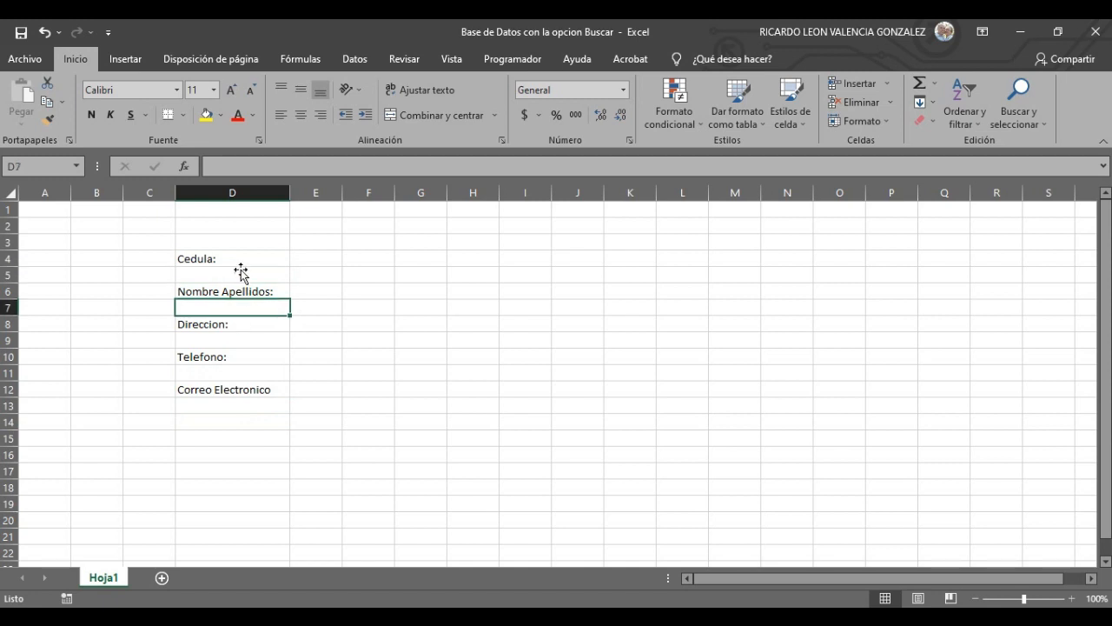
# - Widen column E substantially to hold the entry boxes
pyautogui.click(244, 259)
pyautogui.click(321, 257)
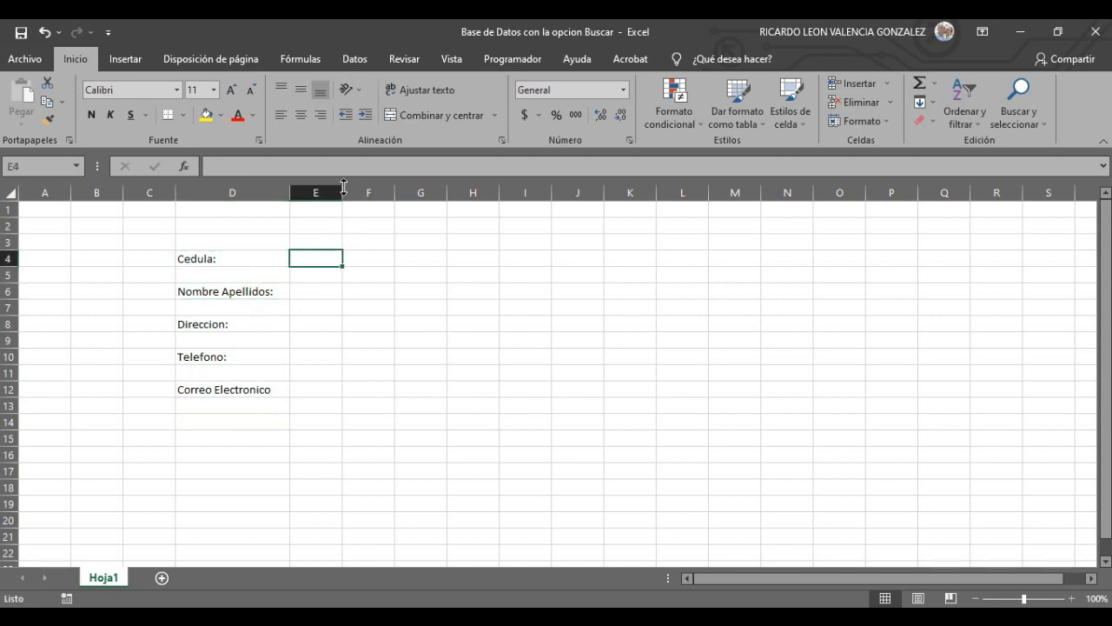
pyautogui.moveTo(347, 191); pyautogui.dragTo(521, 202)
pyautogui.click(487, 338)
# - Apply Todos los bordes to E4, the entry box beside Cedula:
pyautogui.click(454, 256)
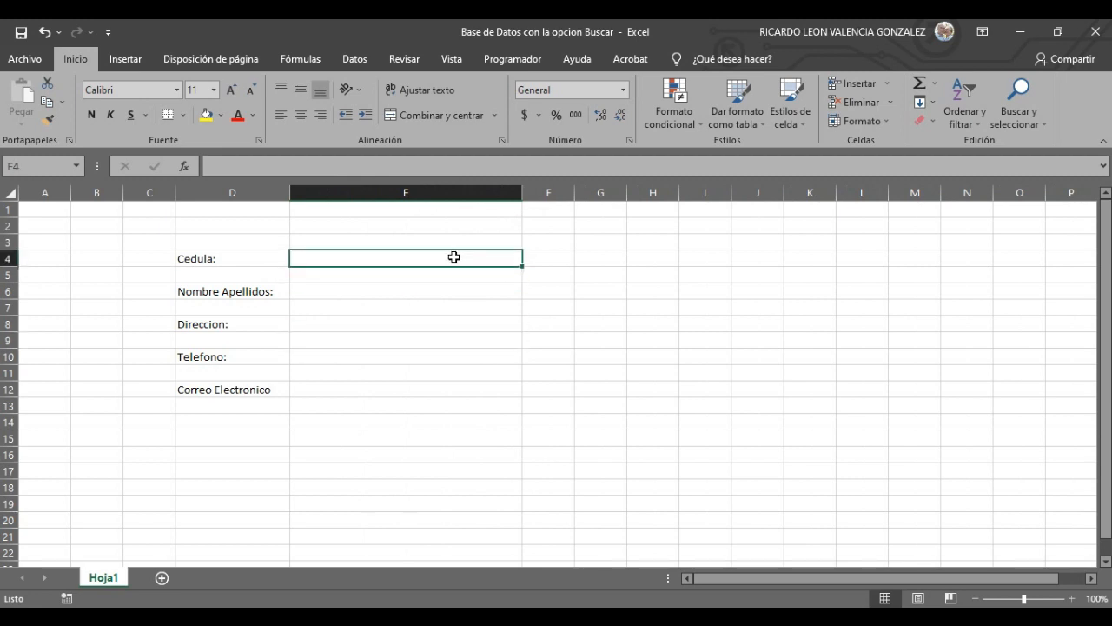
pyautogui.click(223, 253)
pyautogui.click(382, 253)
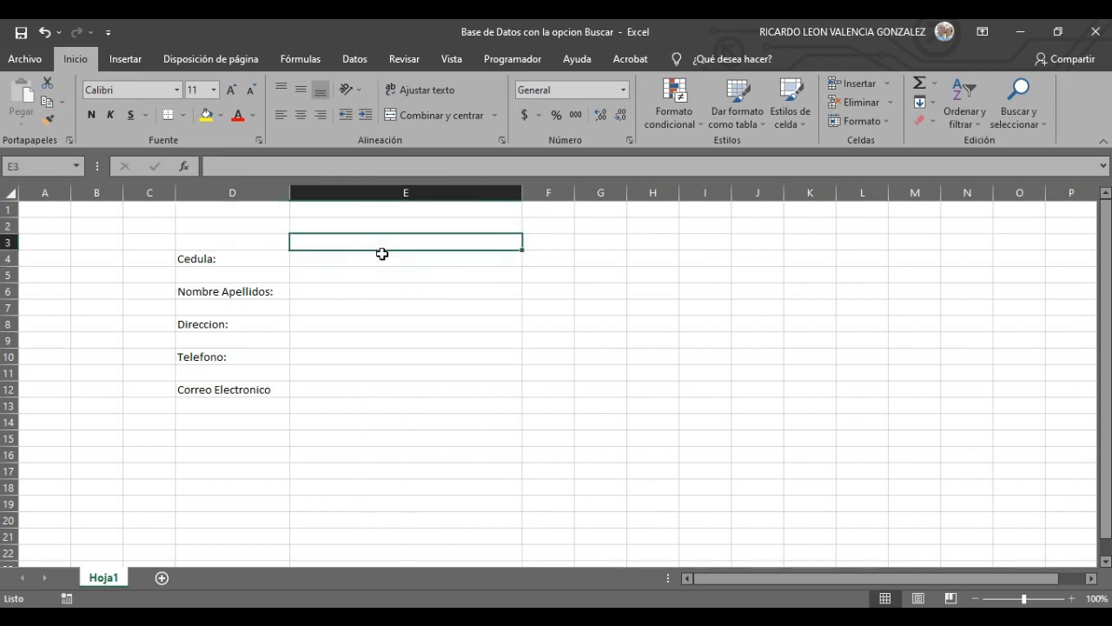
pyautogui.click(405, 296)
pyautogui.click(364, 258)
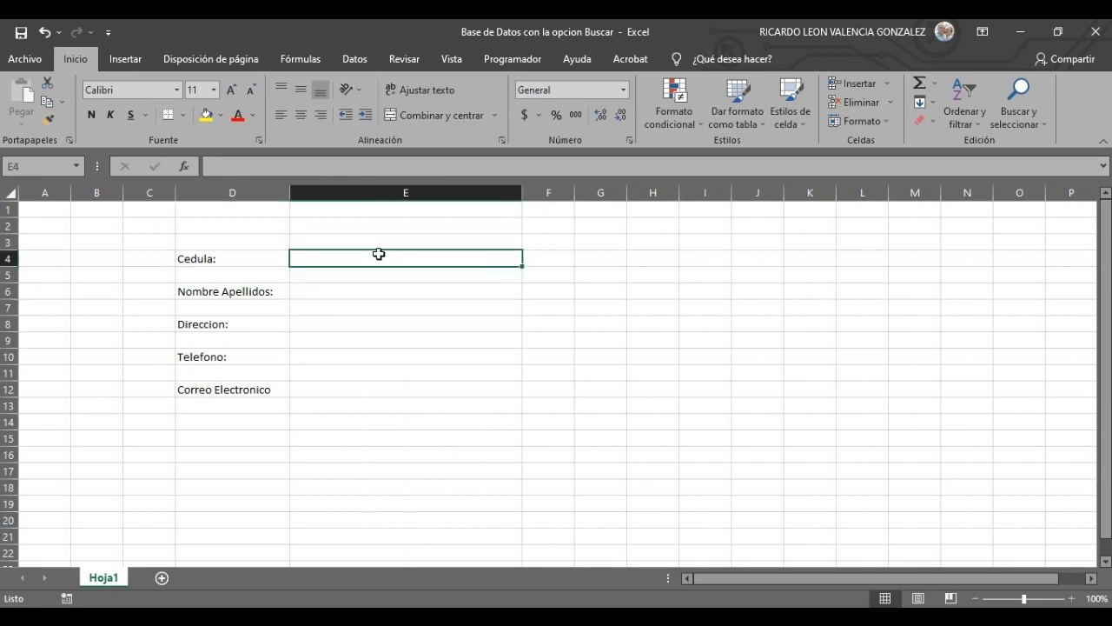
pyautogui.click(184, 115)
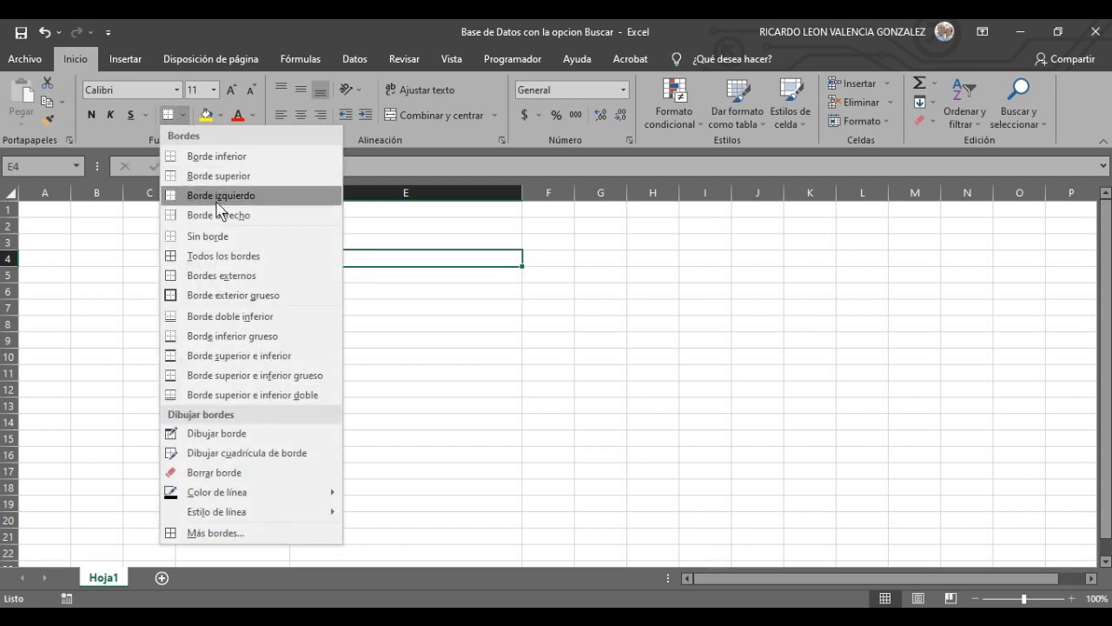
pyautogui.click(231, 265)
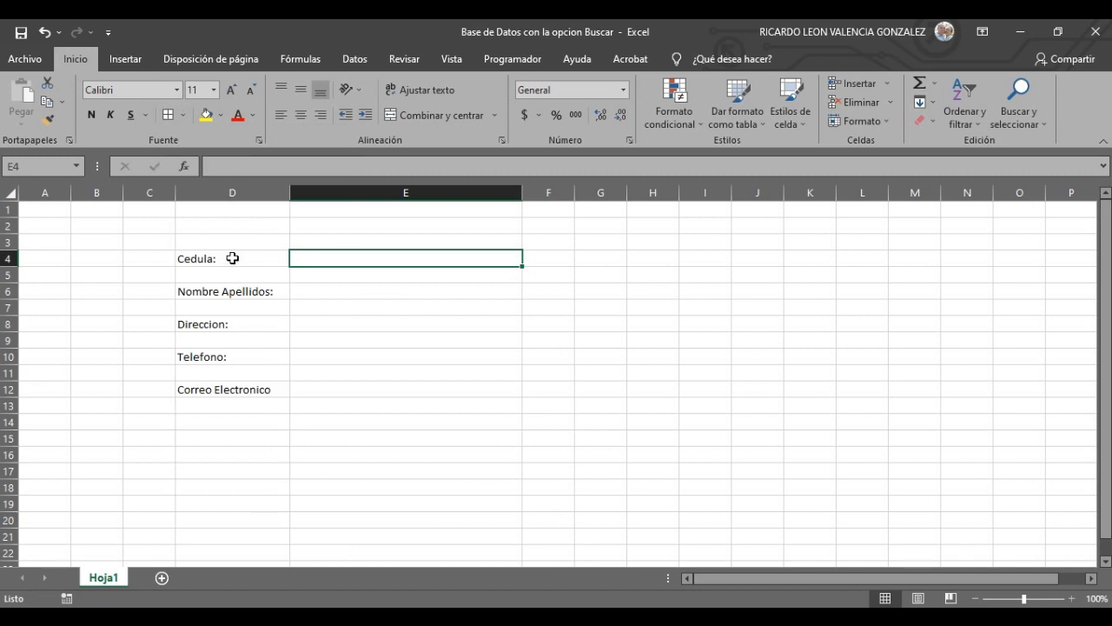
# - Give E6, E8, E10 and E12 the same all-sides borders as E4
pyautogui.click(377, 306)
pyautogui.click(364, 294)
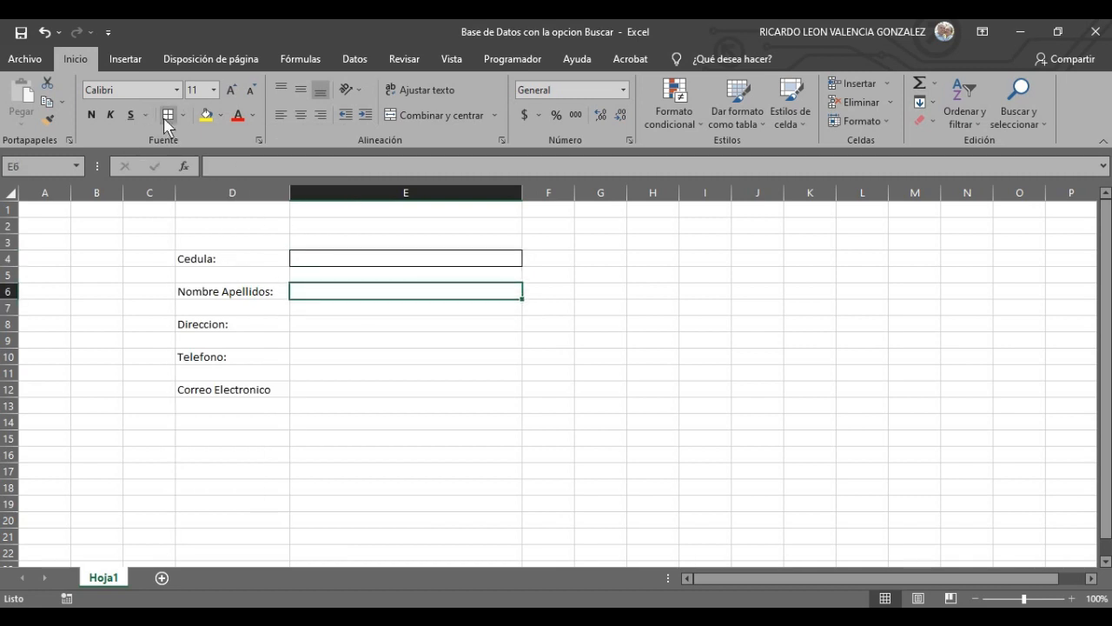
pyautogui.click(316, 320)
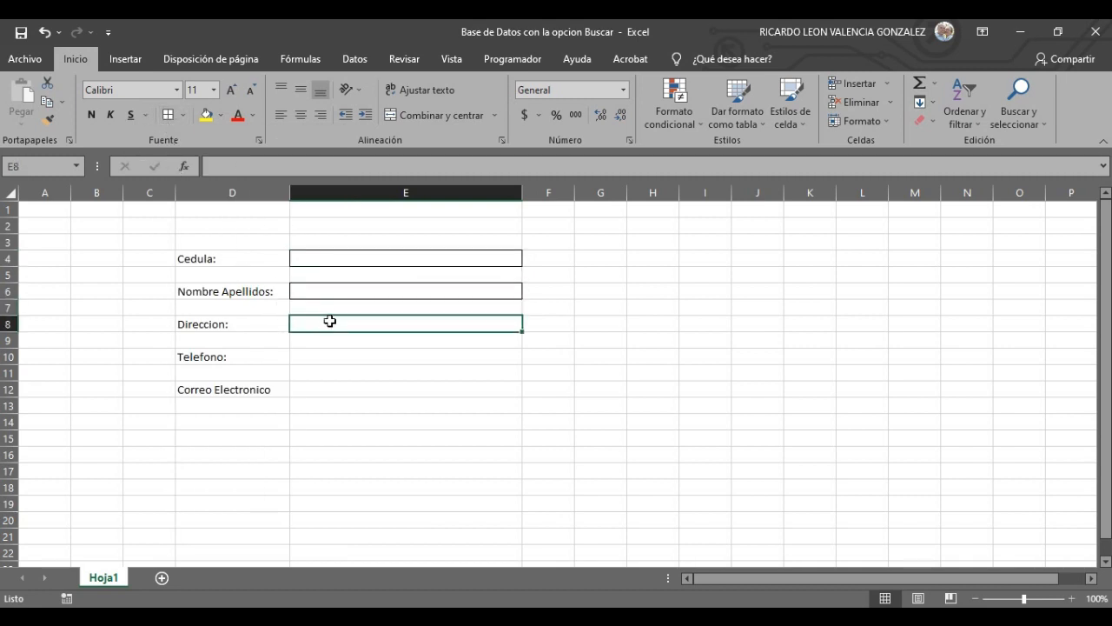
pyautogui.click(333, 359)
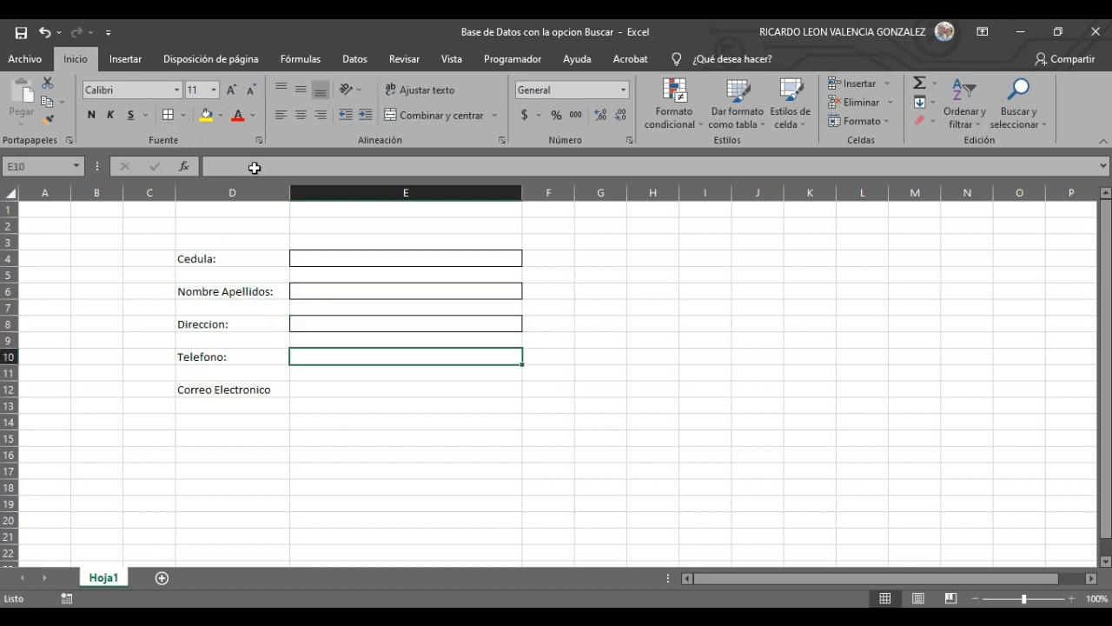
pyautogui.click(308, 393)
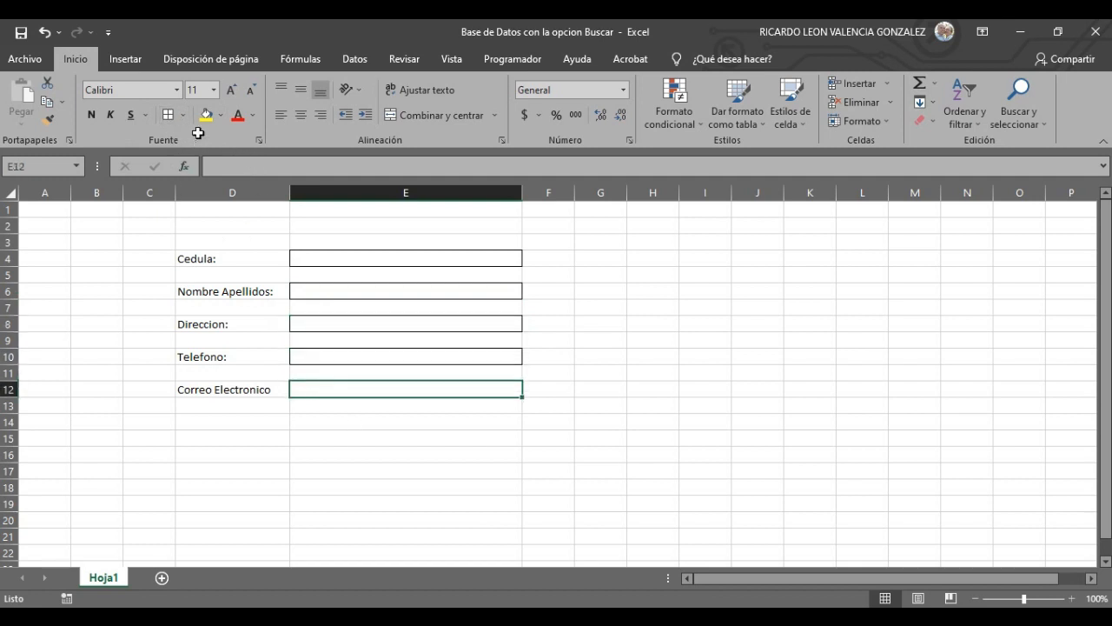
pyautogui.click(168, 115)
pyautogui.click(517, 538)
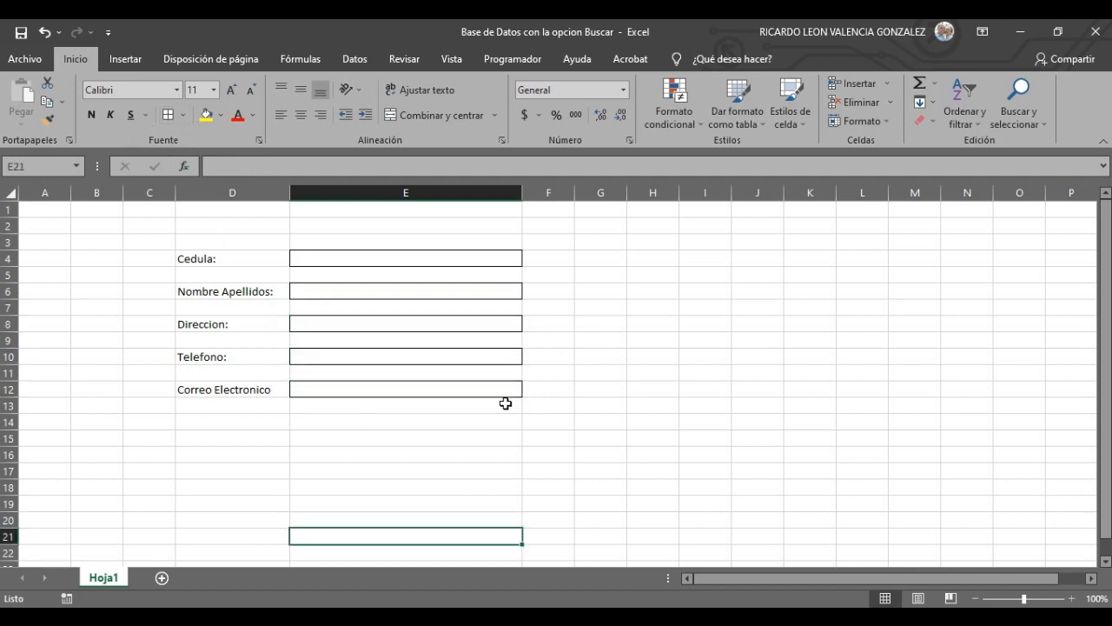
pyautogui.click(753, 359)
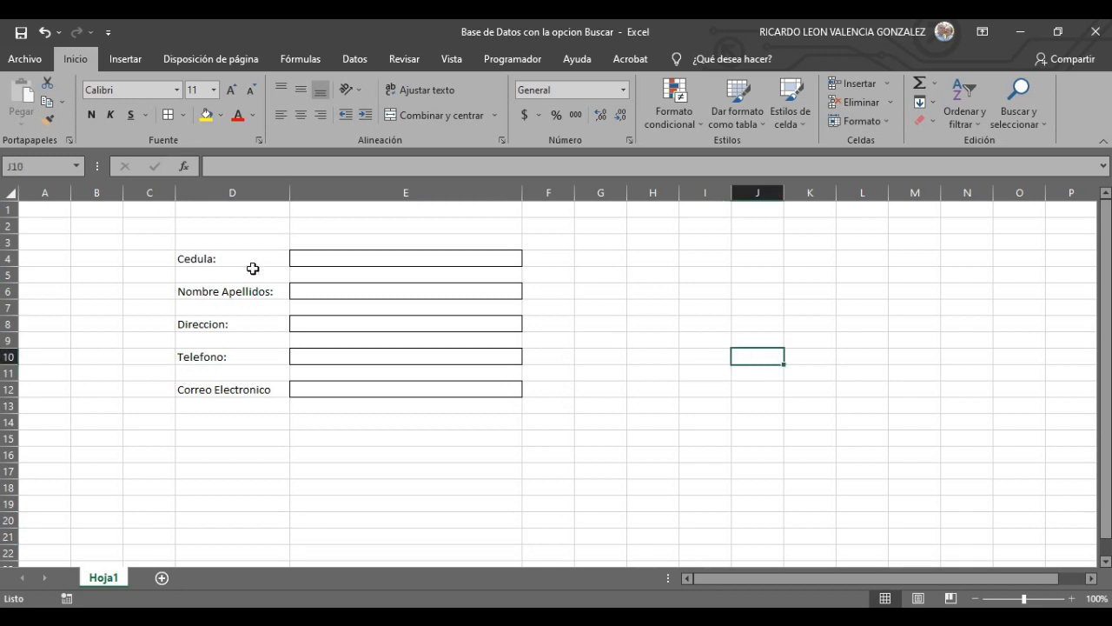
pyautogui.click(228, 258)
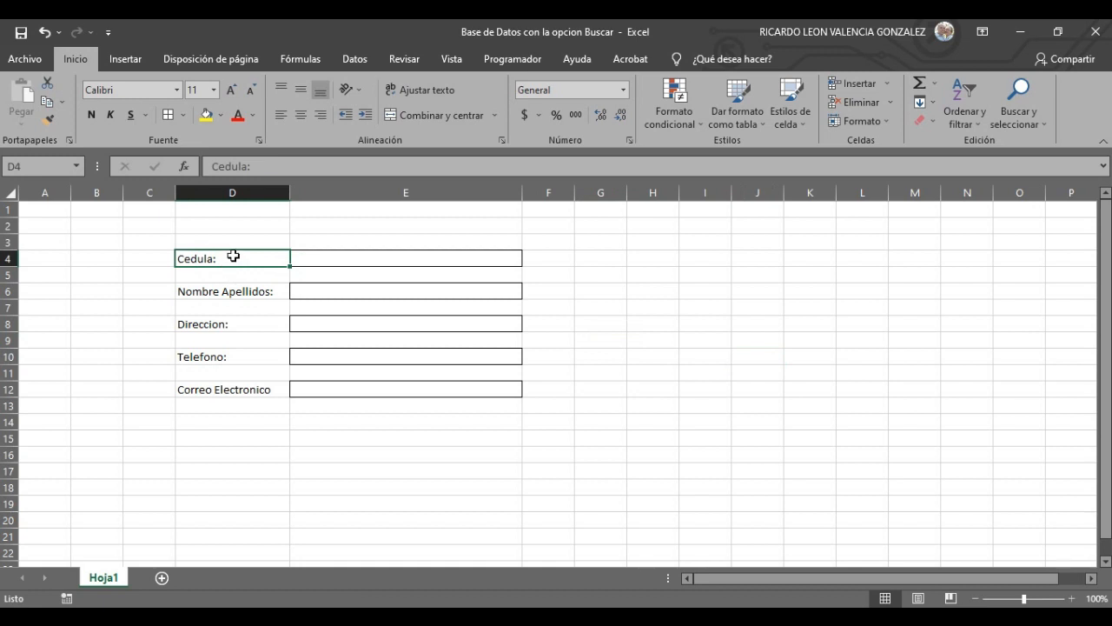
# - Format the labels in D4:D12 as Times New Roman, size 12, bold
pyautogui.moveTo(233, 256); pyautogui.dragTo(237, 391)
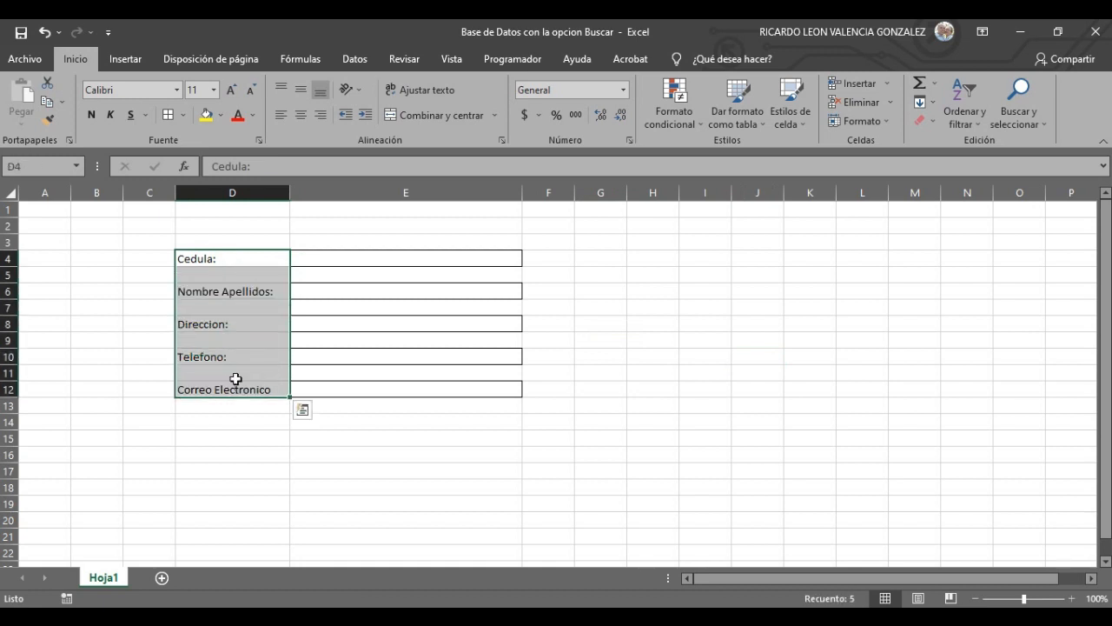
pyautogui.click(177, 90)
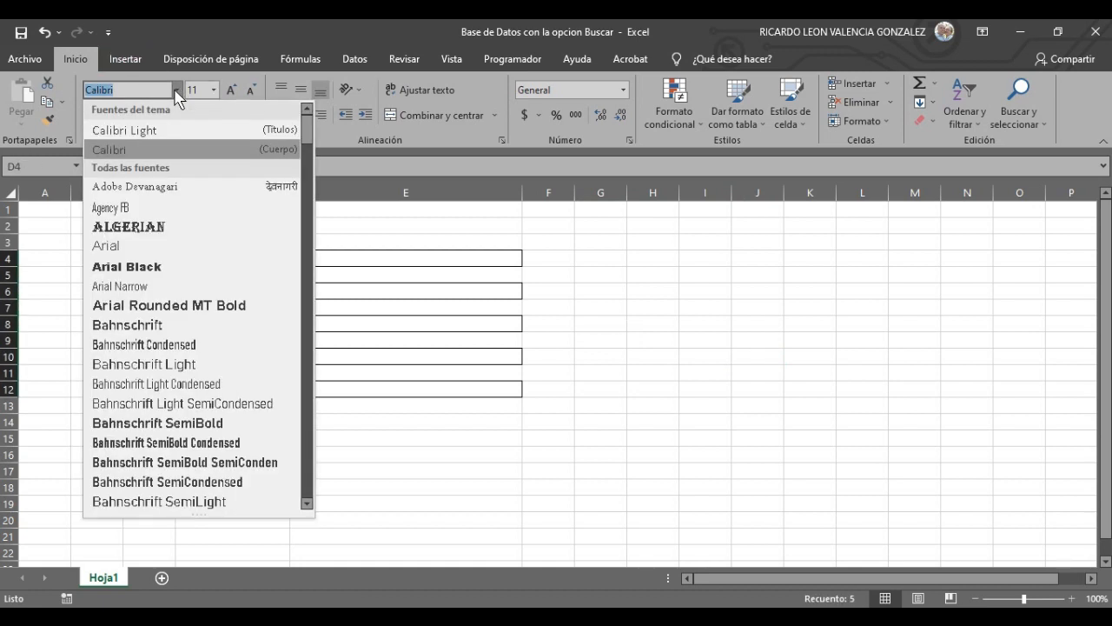
pyautogui.write('Times New Roman')
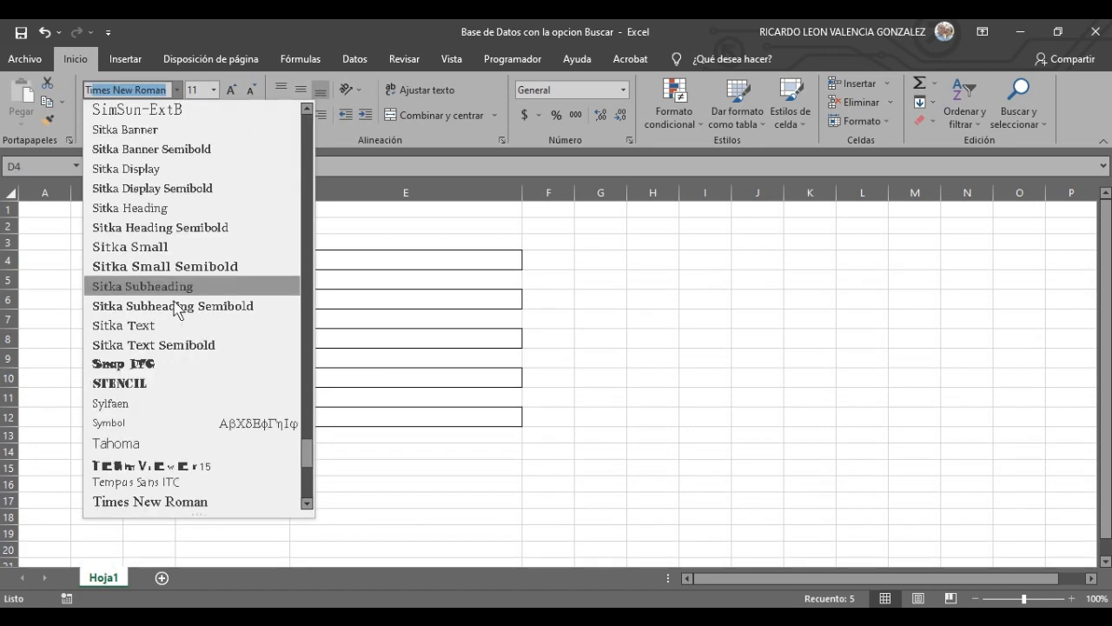
pyautogui.click(193, 502)
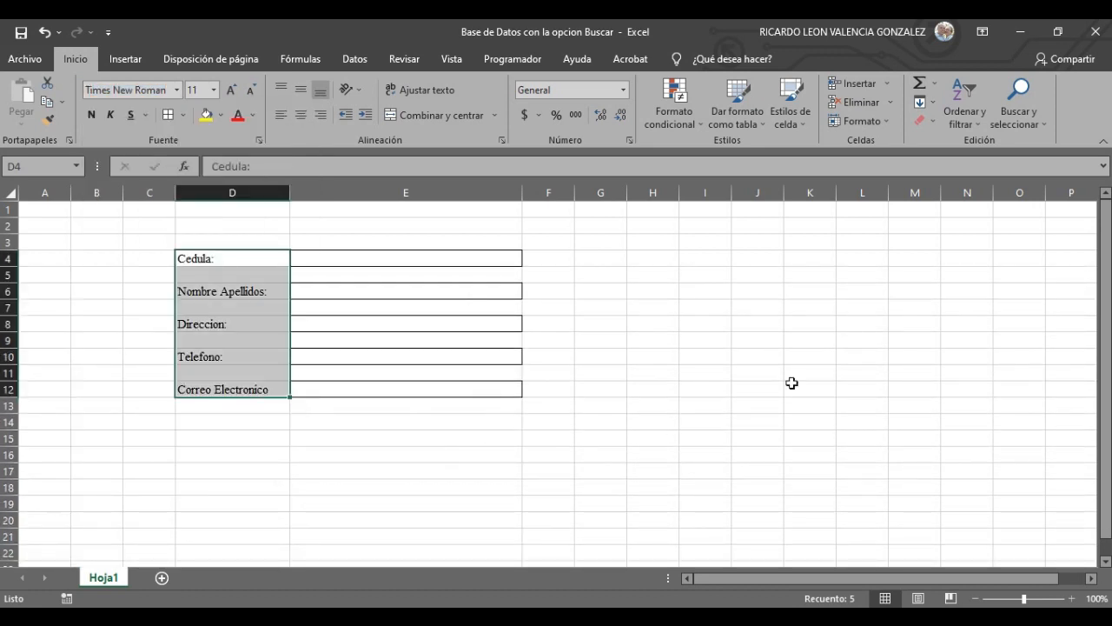
pyautogui.click(214, 89)
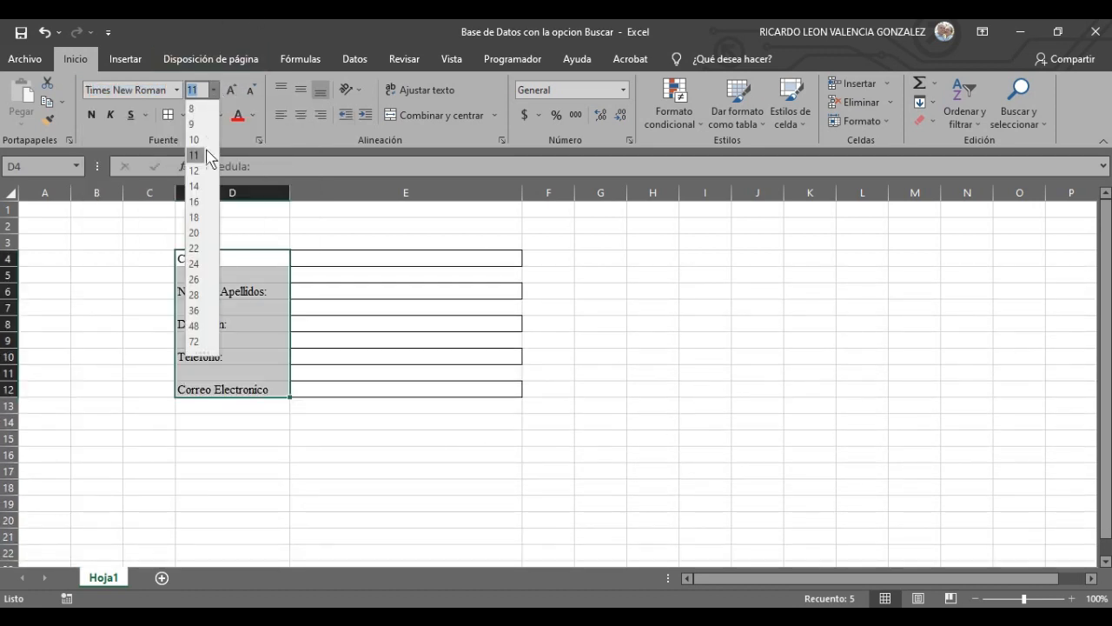
pyautogui.click(197, 169)
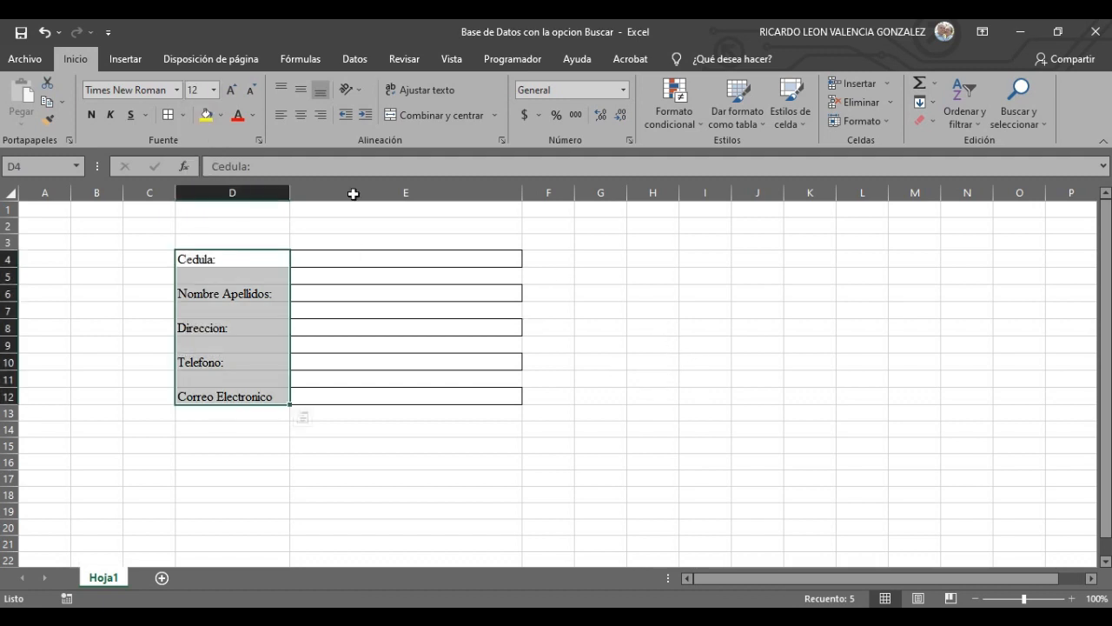
pyautogui.click(92, 115)
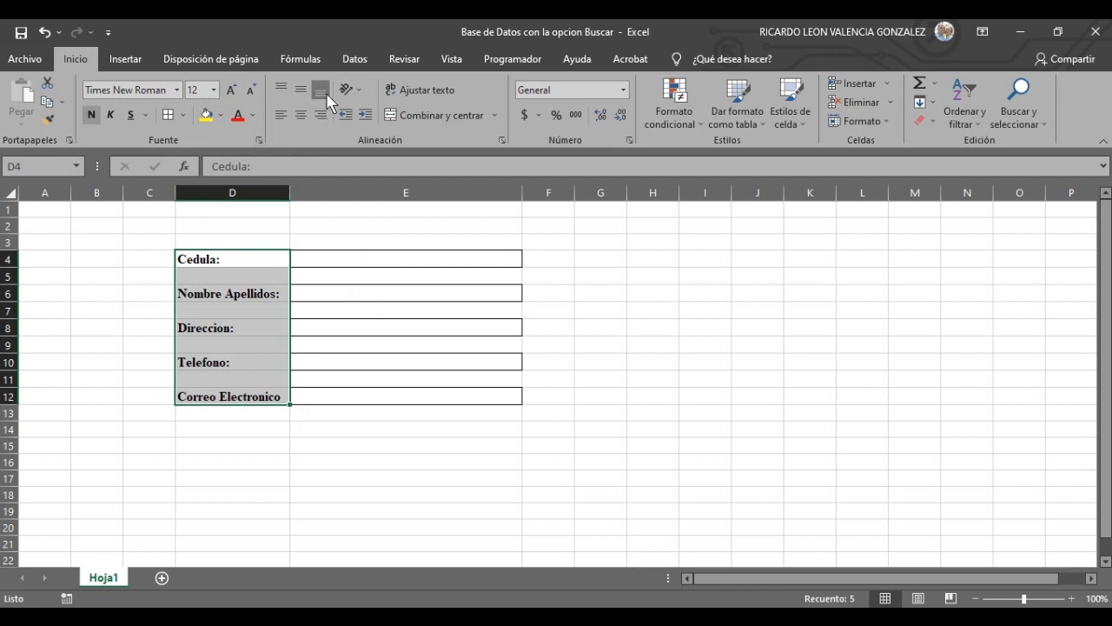
pyautogui.click(773, 372)
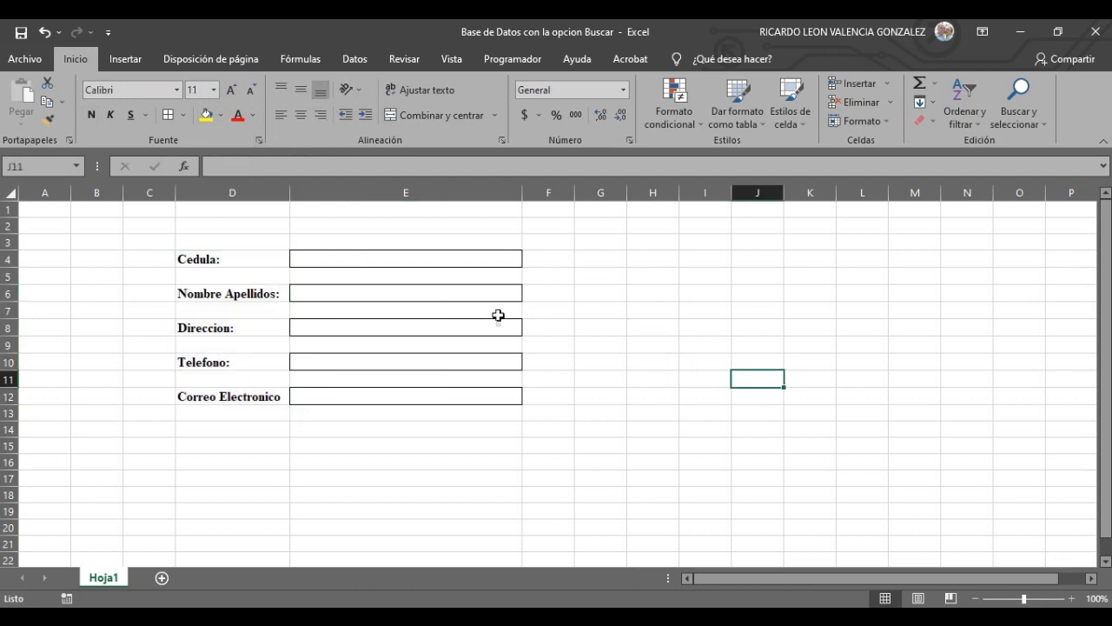
pyautogui.moveTo(445, 252); pyautogui.dragTo(496, 398)
# - Apply Times New Roman, size 12, bold to the entry boxes E4:E12
pyautogui.click(820, 349)
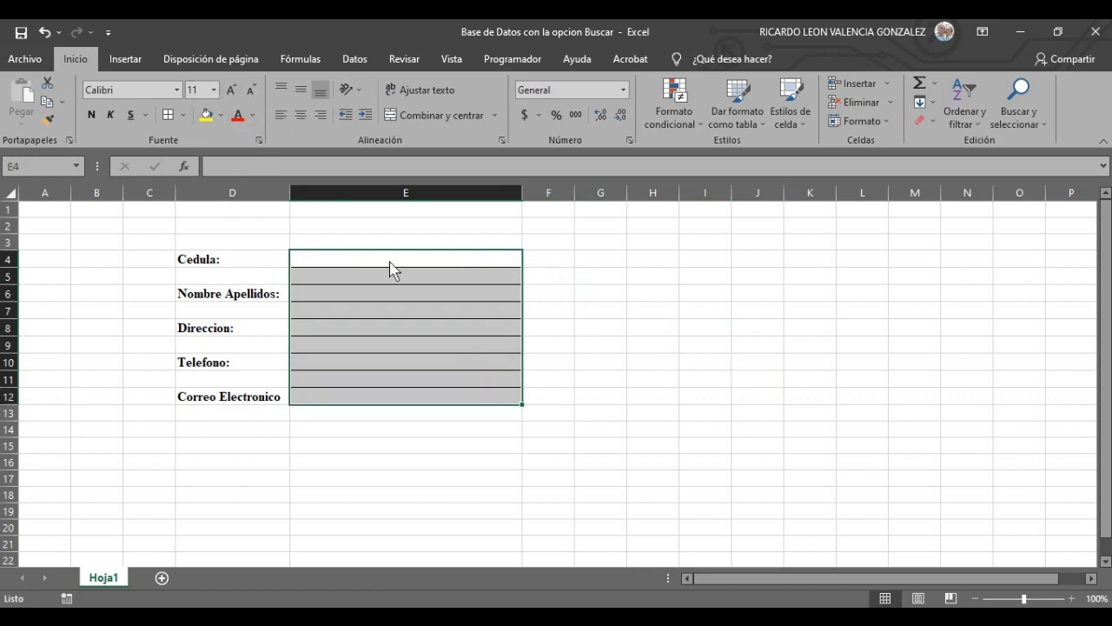
pyautogui.click(177, 91)
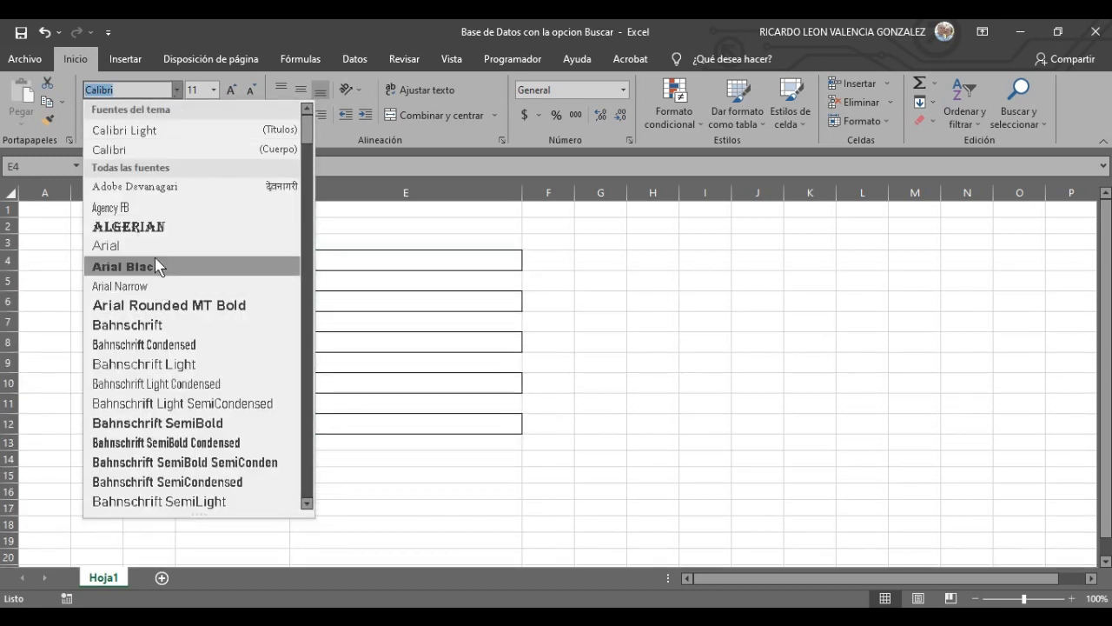
pyautogui.write('ti')
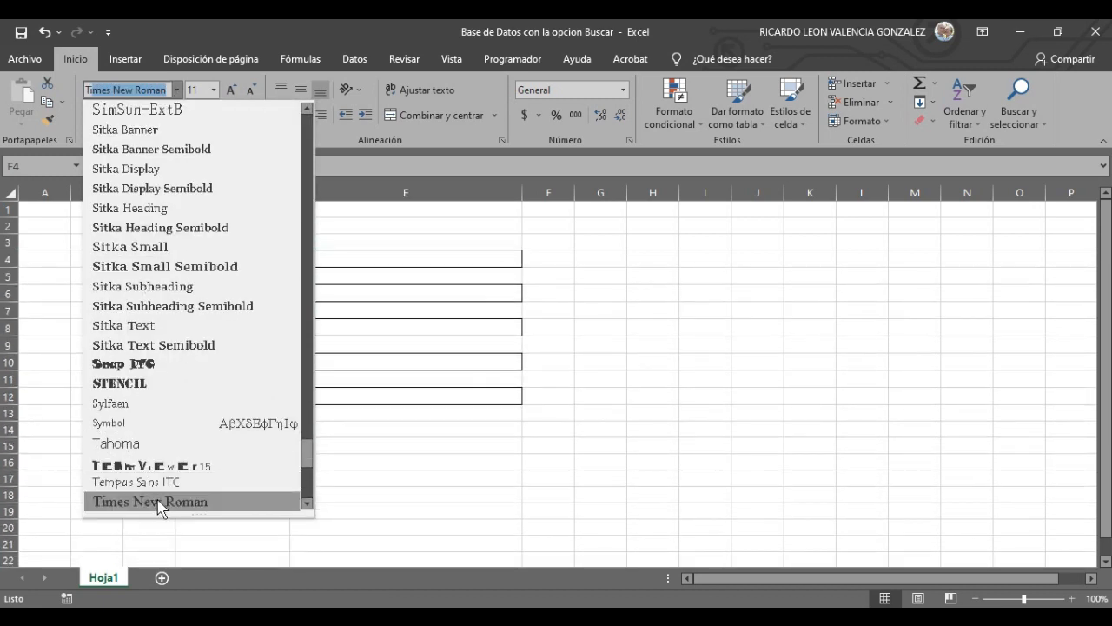
pyautogui.click(162, 502)
pyautogui.click(213, 89)
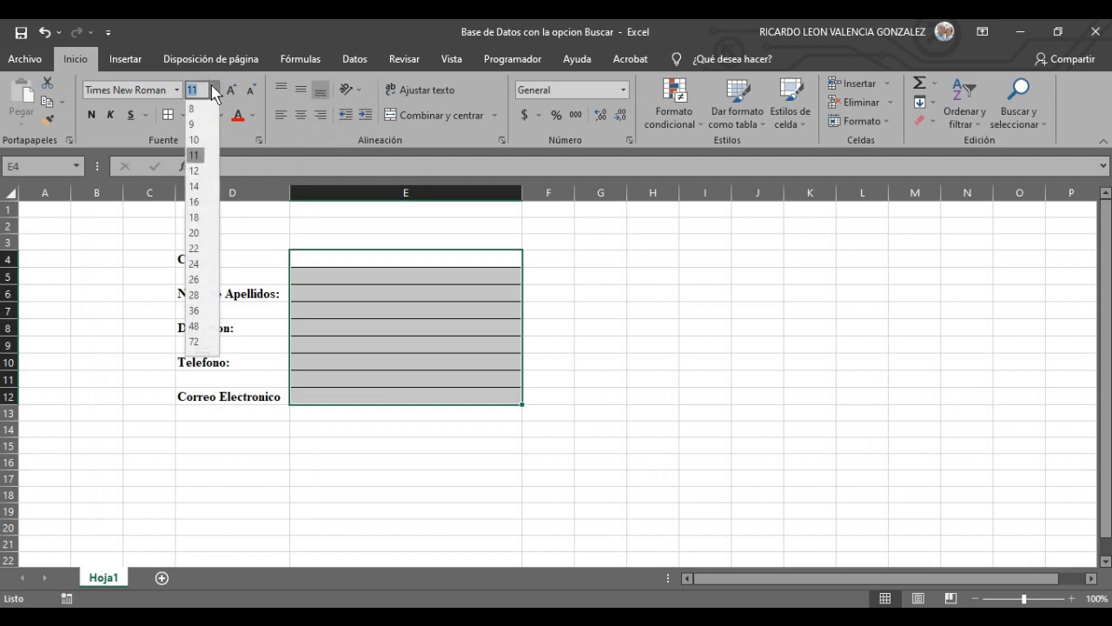
pyautogui.click(198, 171)
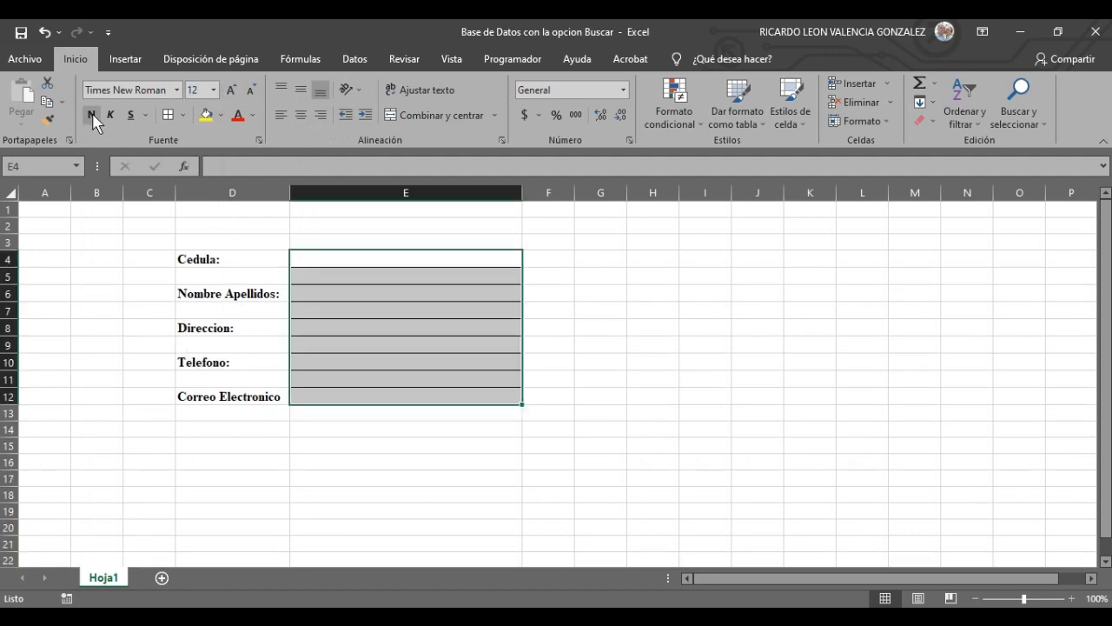
pyautogui.click(92, 117)
pyautogui.click(700, 379)
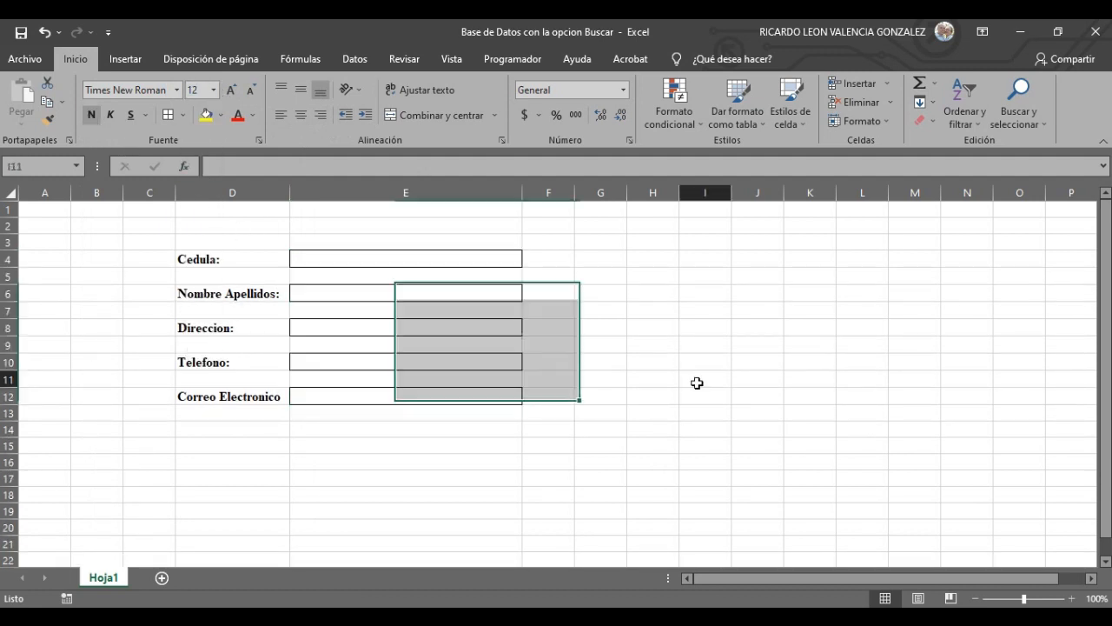
pyautogui.click(364, 258)
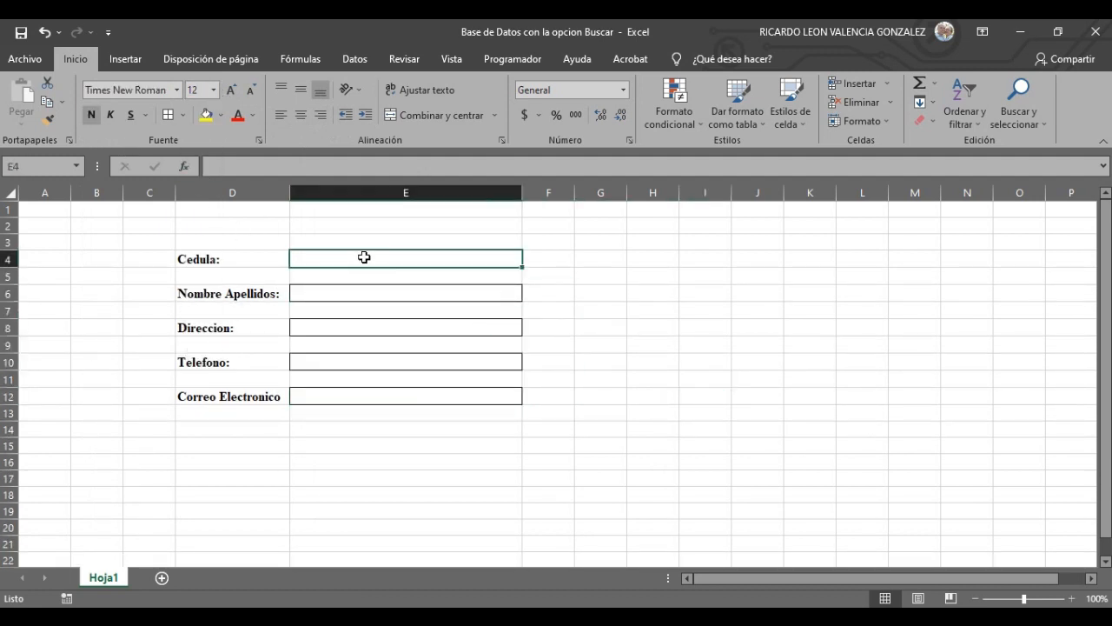
# - Select E4, E6, E8, E10 and E12 together and center their contents
pyautogui.click(576, 380)
pyautogui.click(484, 260)
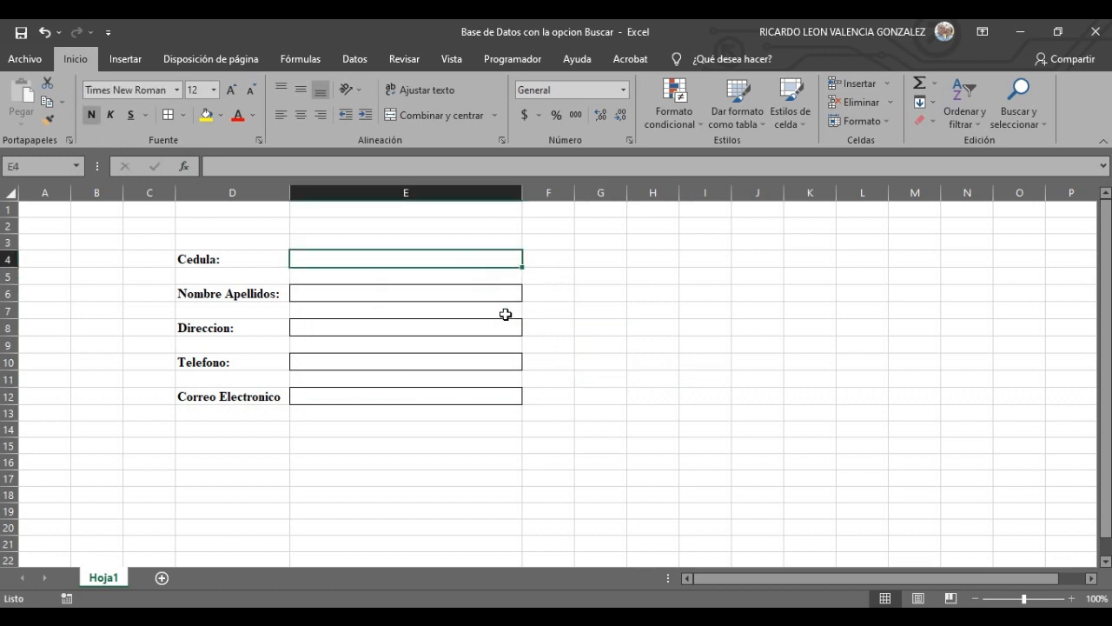
pyautogui.keyDown('ctrl'); pyautogui.click(461, 288); pyautogui.keyUp('ctrl')
pyautogui.keyDown('ctrl'); pyautogui.click(469, 330); pyautogui.keyUp('ctrl')
pyautogui.keyDown('ctrl'); pyautogui.click(464, 363); pyautogui.keyUp('ctrl')
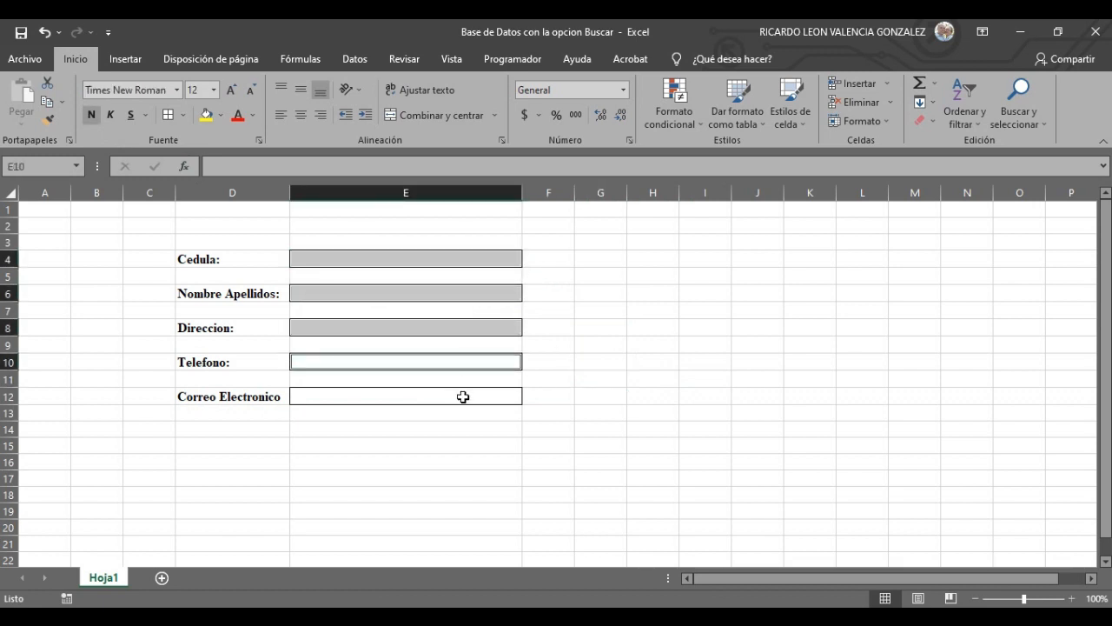
pyautogui.keyDown('ctrl'); pyautogui.click(461, 395); pyautogui.keyUp('ctrl')
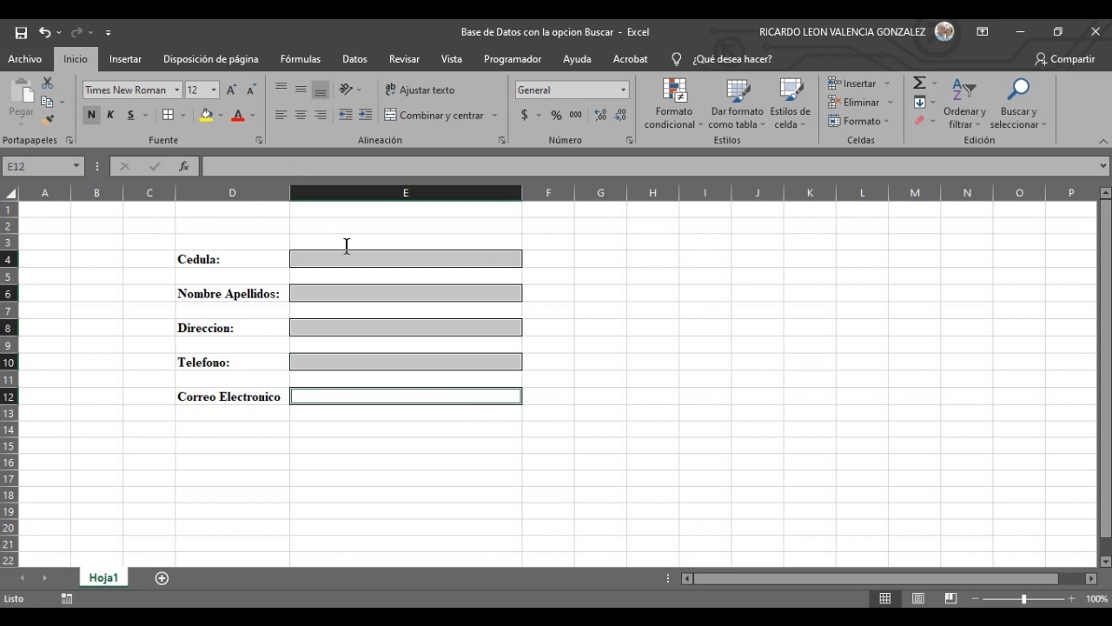
pyautogui.click(301, 92)
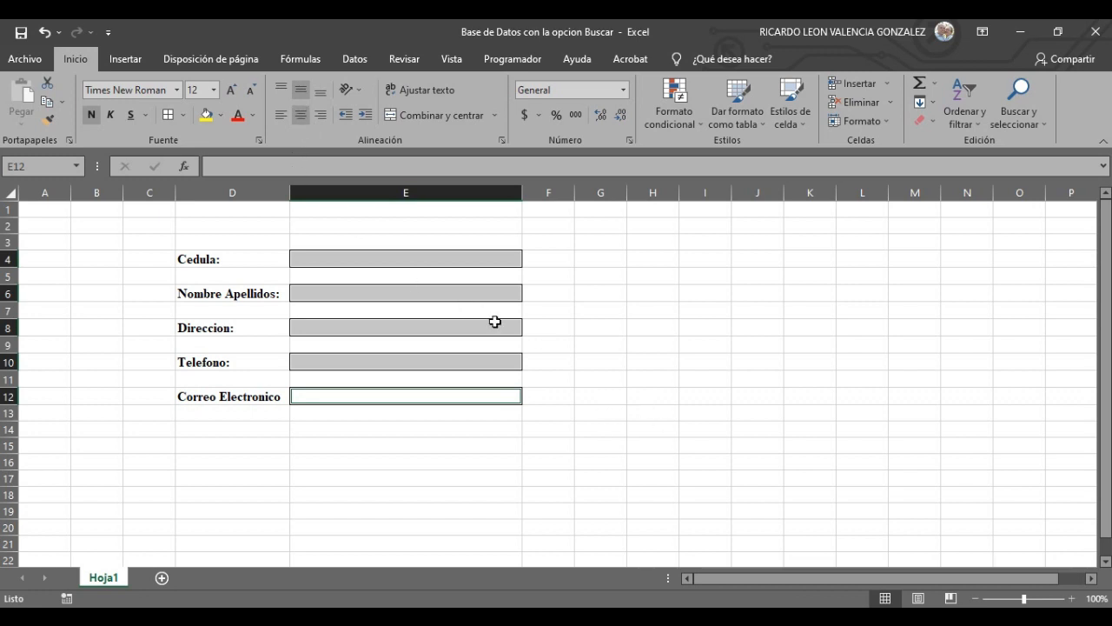
pyautogui.click(687, 377)
pyautogui.click(330, 259)
# - Give the Cedula box E4 the Número format with 0 decimal places via Formato de celdas
pyautogui.rightClick(330, 259)
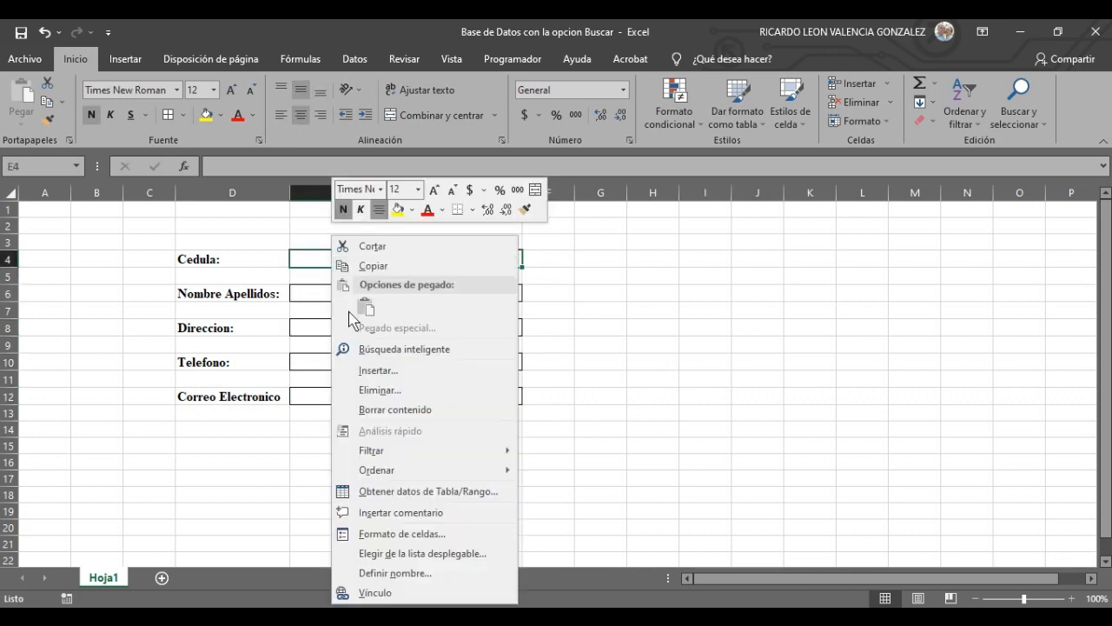
pyautogui.click(425, 536)
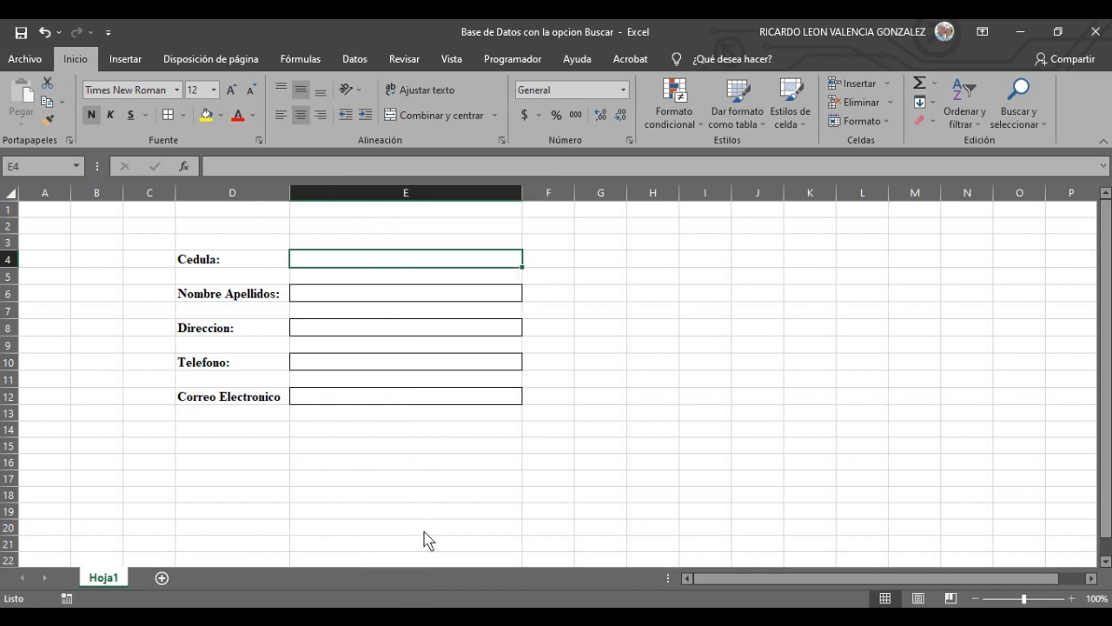
pyautogui.click(622, 219)
pyautogui.rightClick(332, 261)
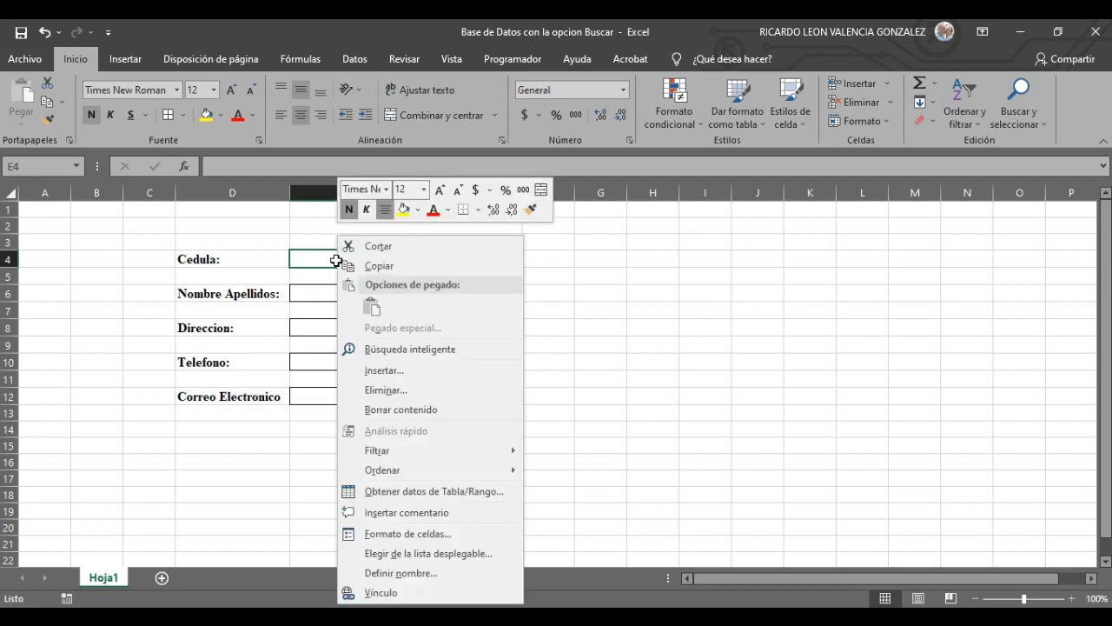
pyautogui.click(440, 534)
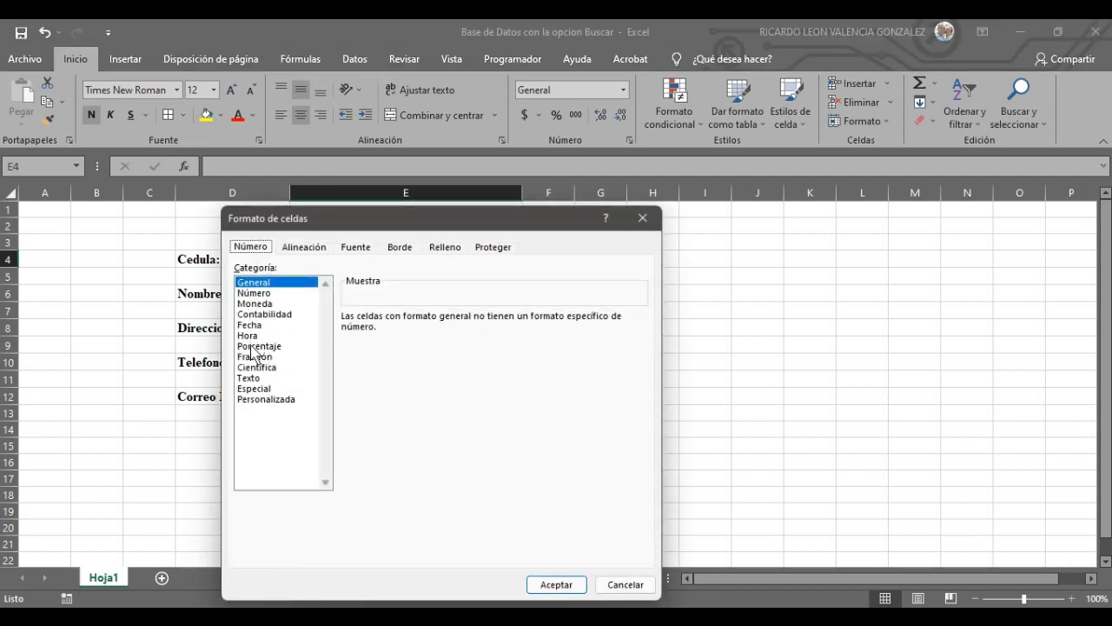
pyautogui.click(260, 293)
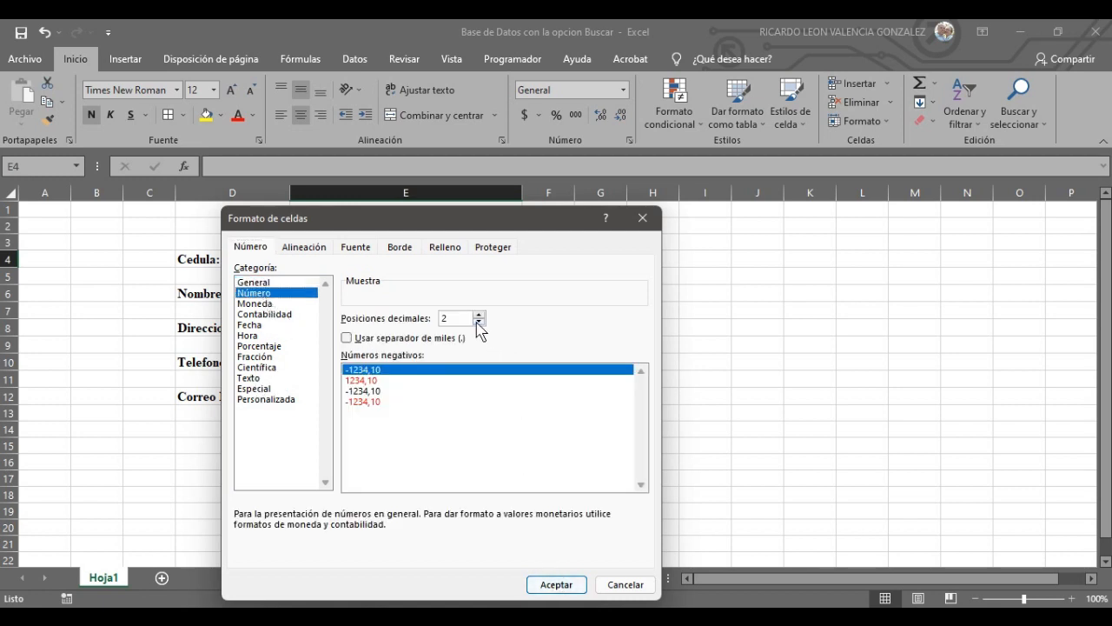
pyautogui.click(479, 323)
pyautogui.click(478, 323)
pyautogui.click(556, 584)
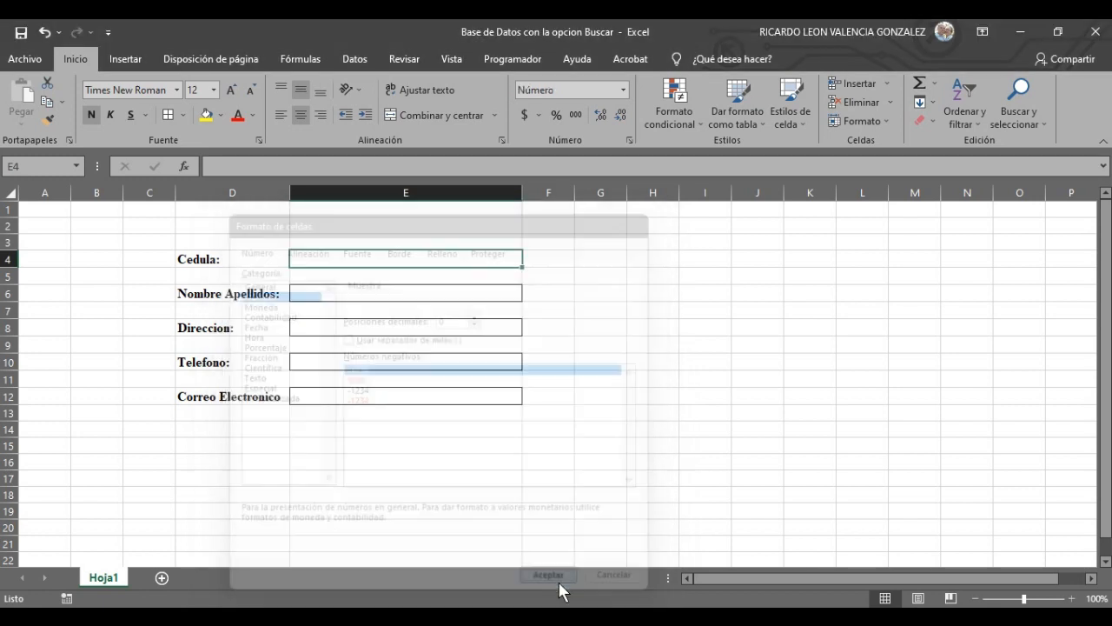
pyautogui.click(669, 446)
pyautogui.click(349, 298)
# - Set the Nombre Apellidos box E6 to the Texto format
pyautogui.rightClick(352, 299)
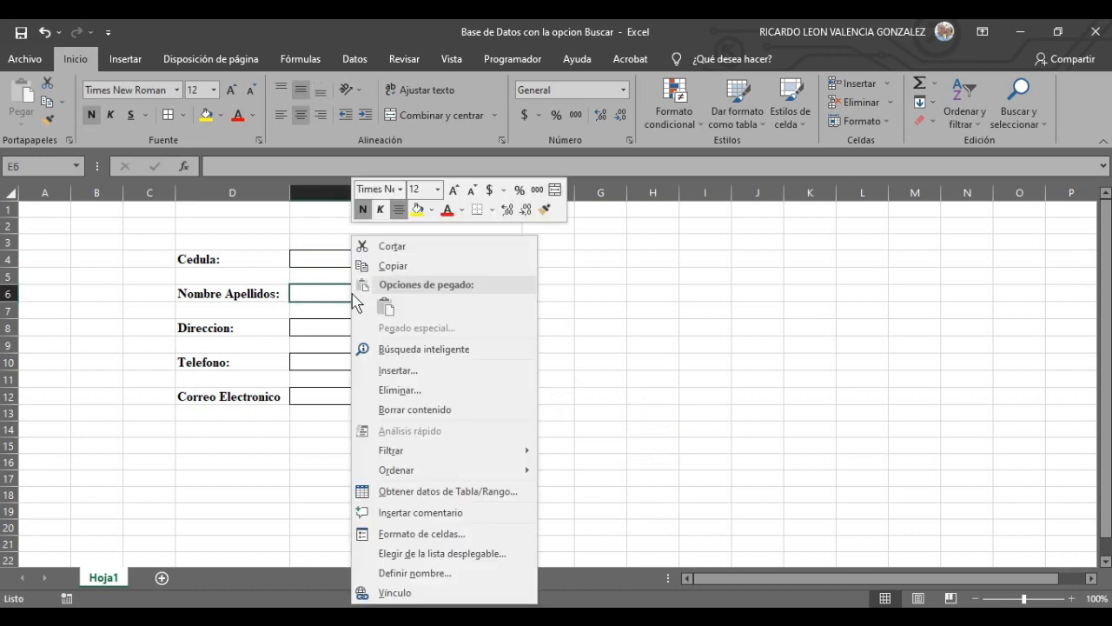
pyautogui.click(441, 537)
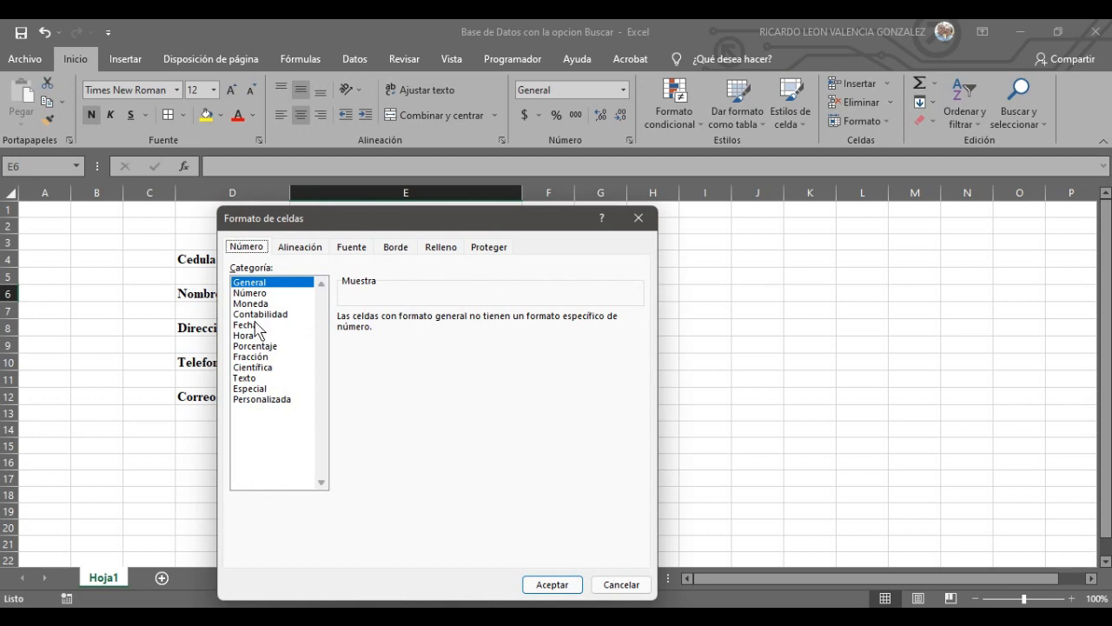
pyautogui.click(259, 379)
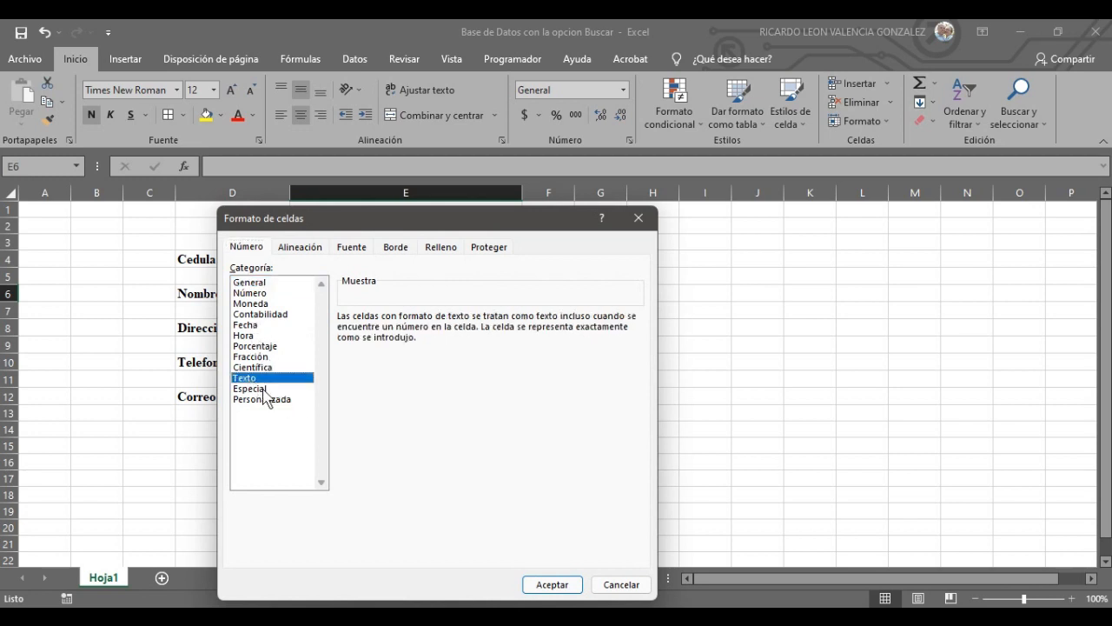
pyautogui.click(541, 582)
pyautogui.click(596, 495)
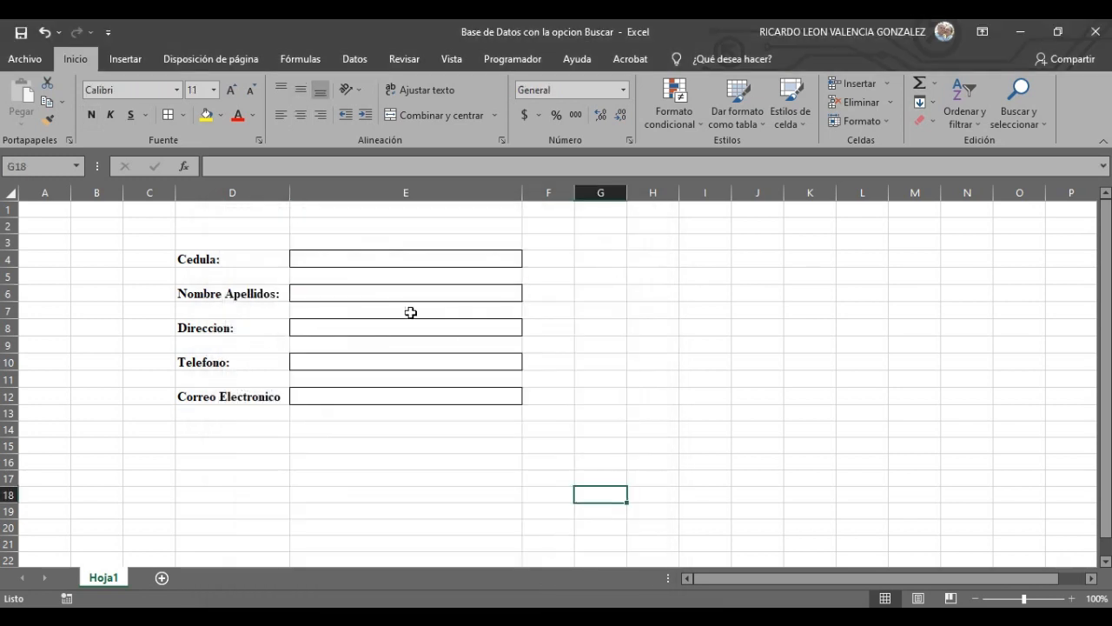
# - Set the Direccion box E8 to the Texto format as well
pyautogui.click(401, 328)
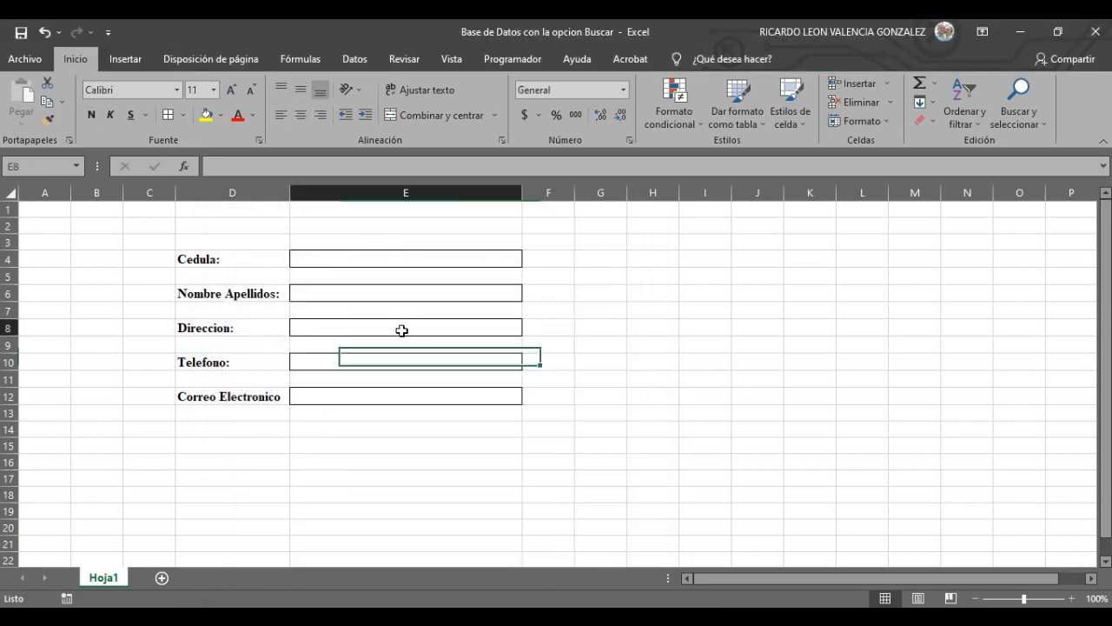
pyautogui.rightClick(305, 329)
pyautogui.click(372, 530)
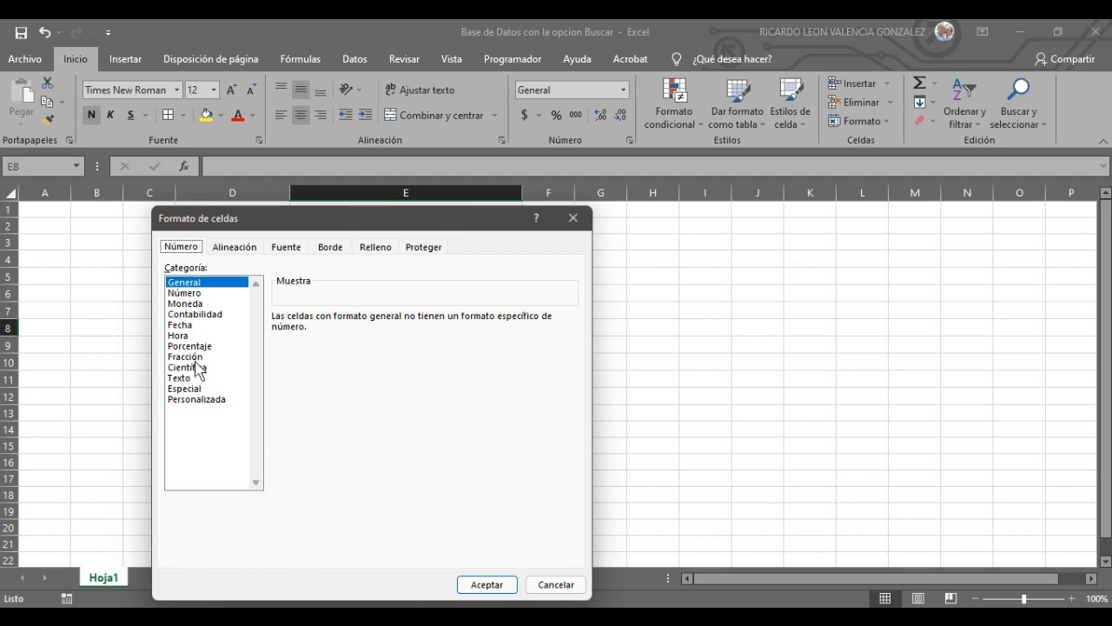
pyautogui.click(189, 379)
pyautogui.click(487, 585)
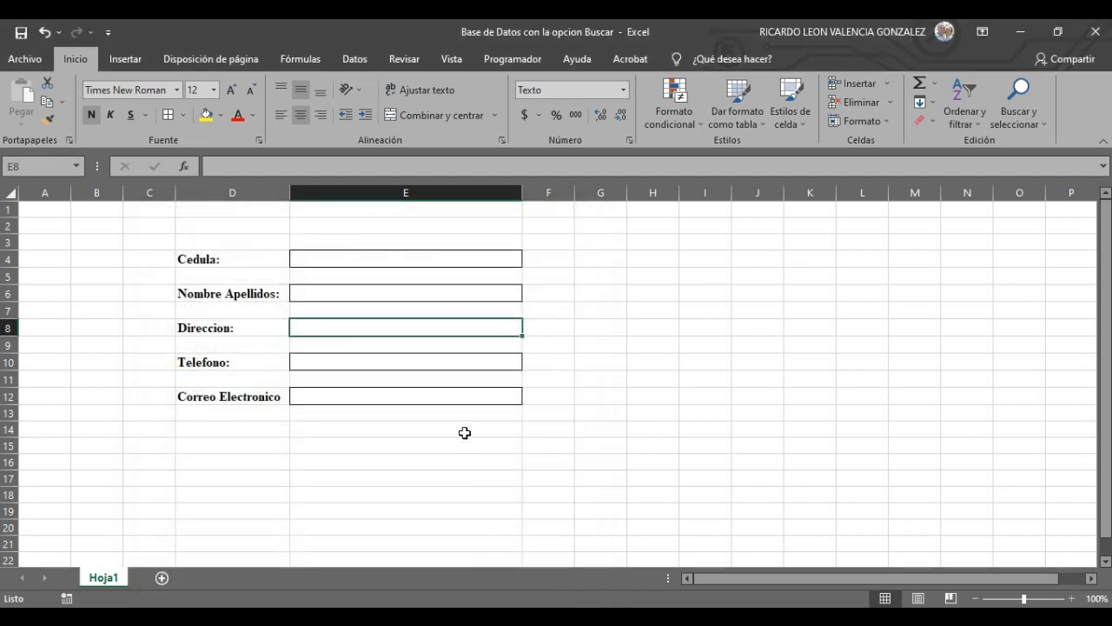
pyautogui.click(356, 364)
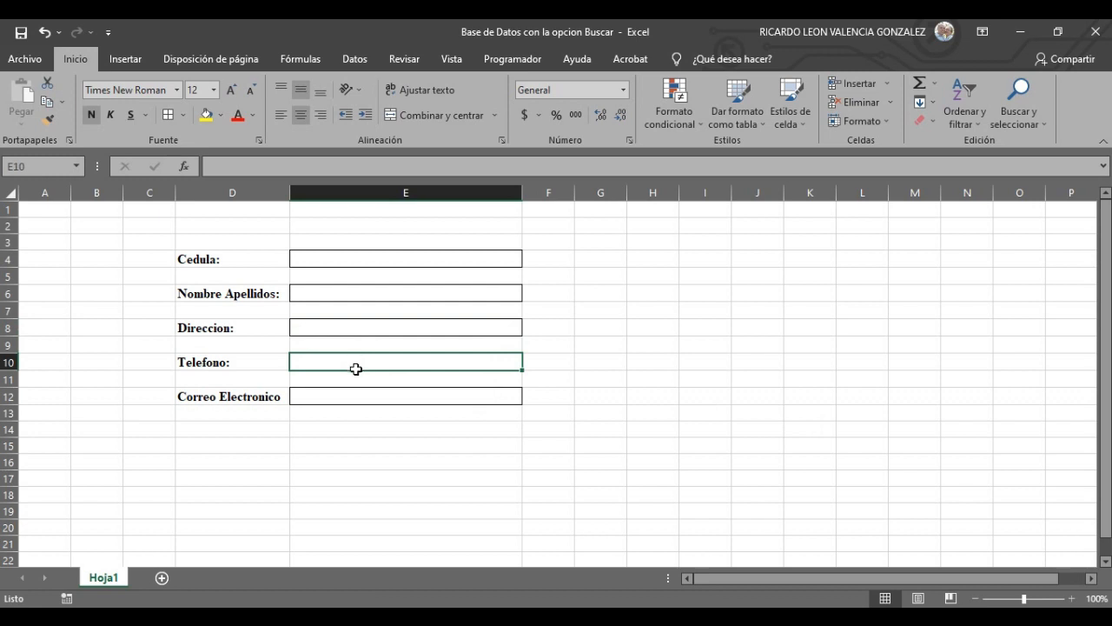
# - Format the Telefono box E10 as Número with 0 decimal places
pyautogui.rightClick(353, 362)
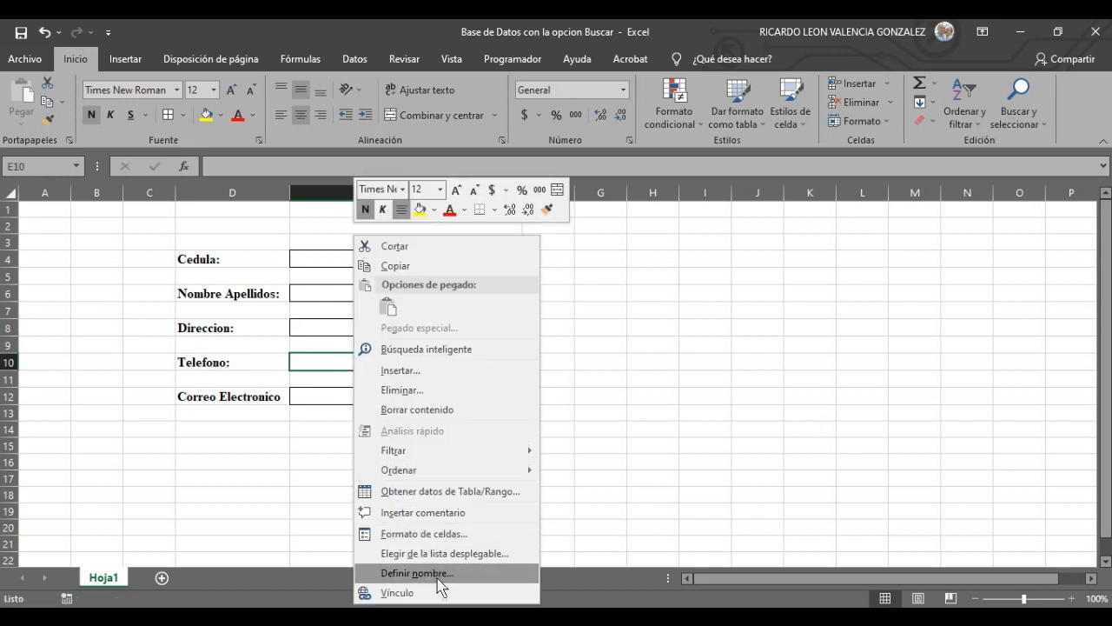
pyautogui.click(429, 530)
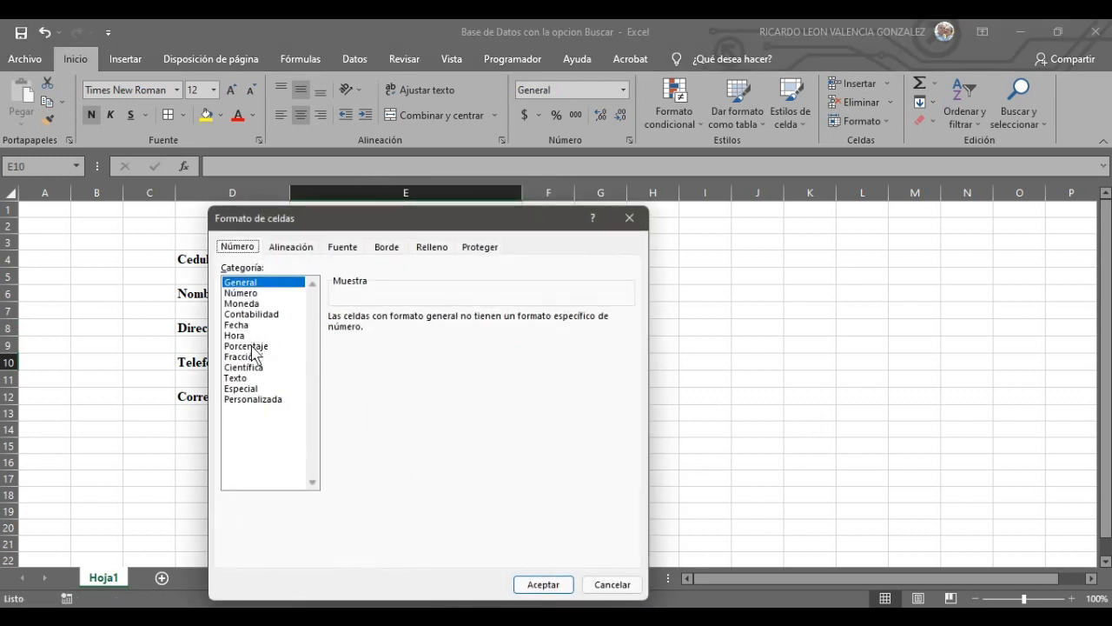
pyautogui.click(251, 296)
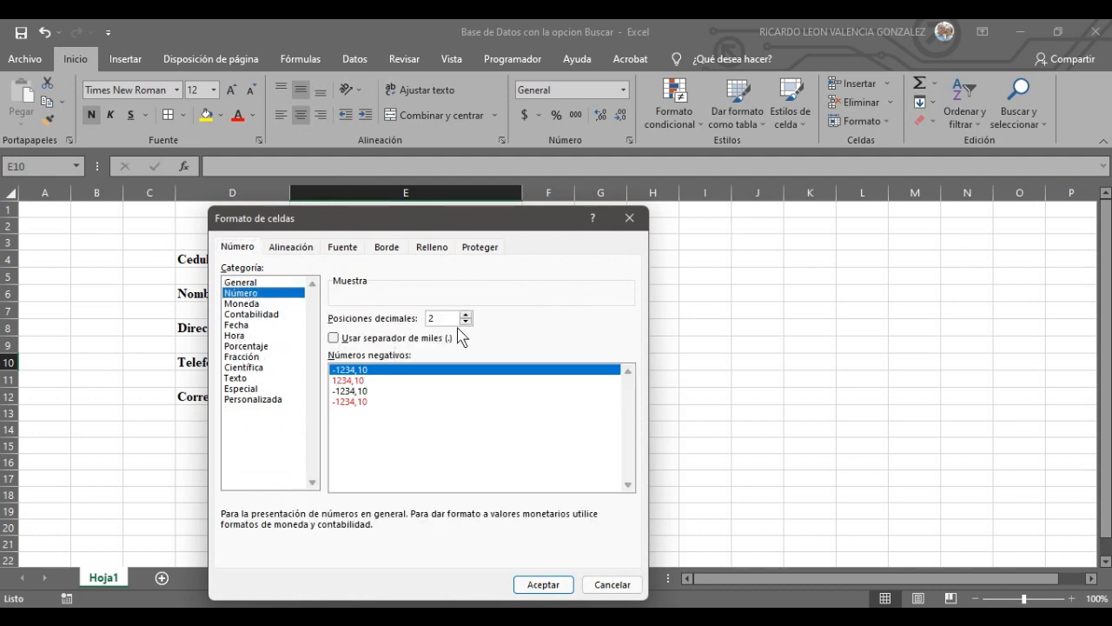
pyautogui.click(466, 323)
pyautogui.click(466, 324)
pyautogui.click(547, 585)
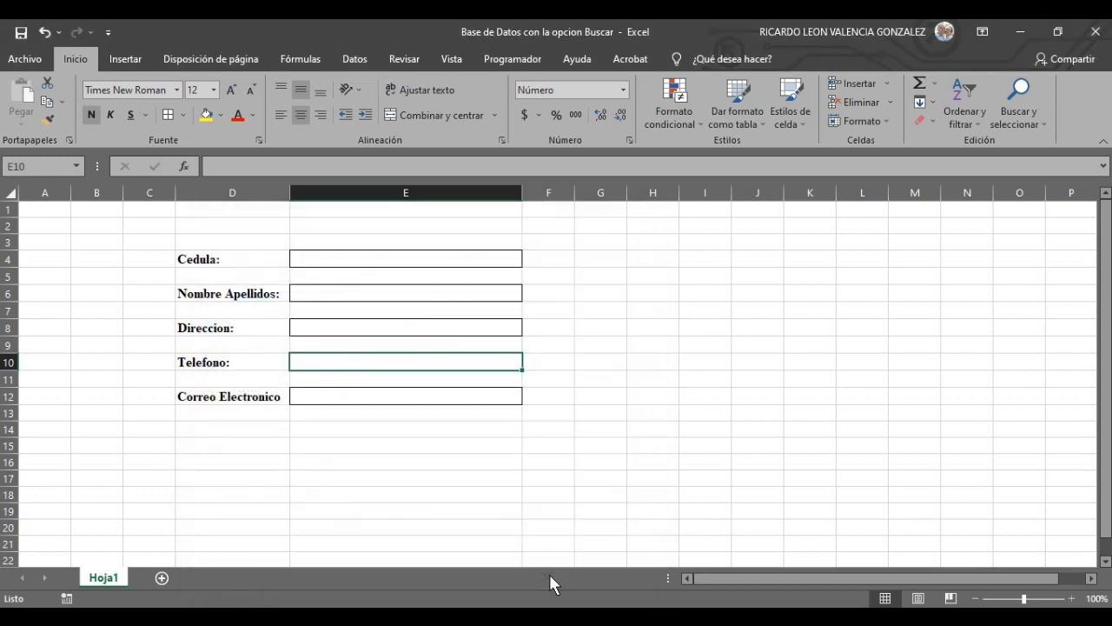
pyautogui.click(614, 479)
# - Format the Correo Electronico box E12 as Texto
pyautogui.click(380, 395)
pyautogui.rightClick(384, 400)
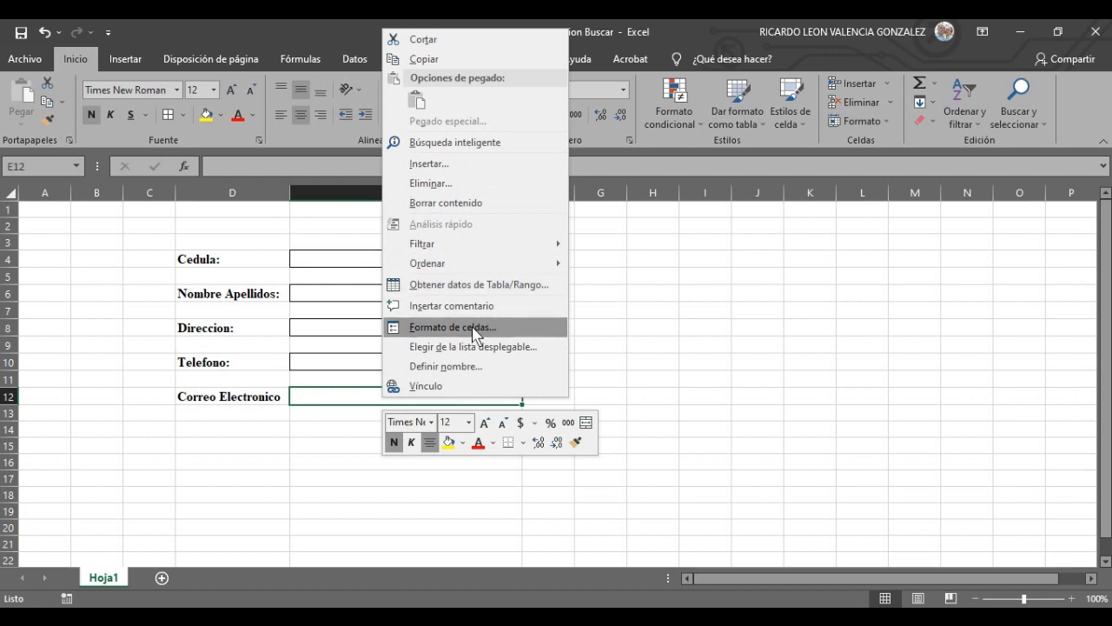
pyautogui.click(452, 327)
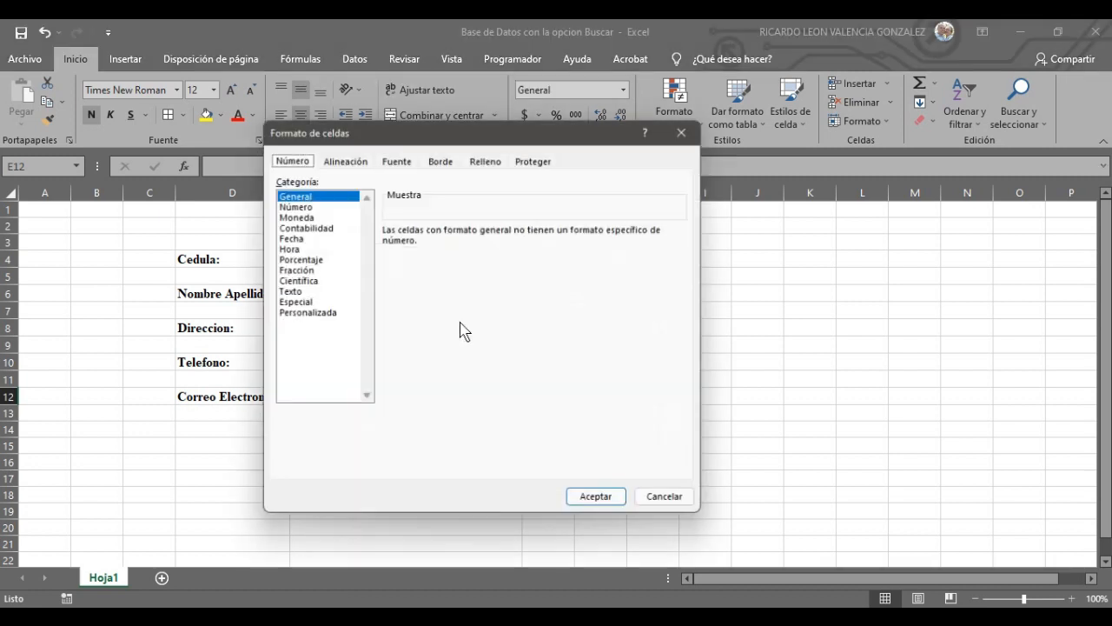
pyautogui.click(294, 291)
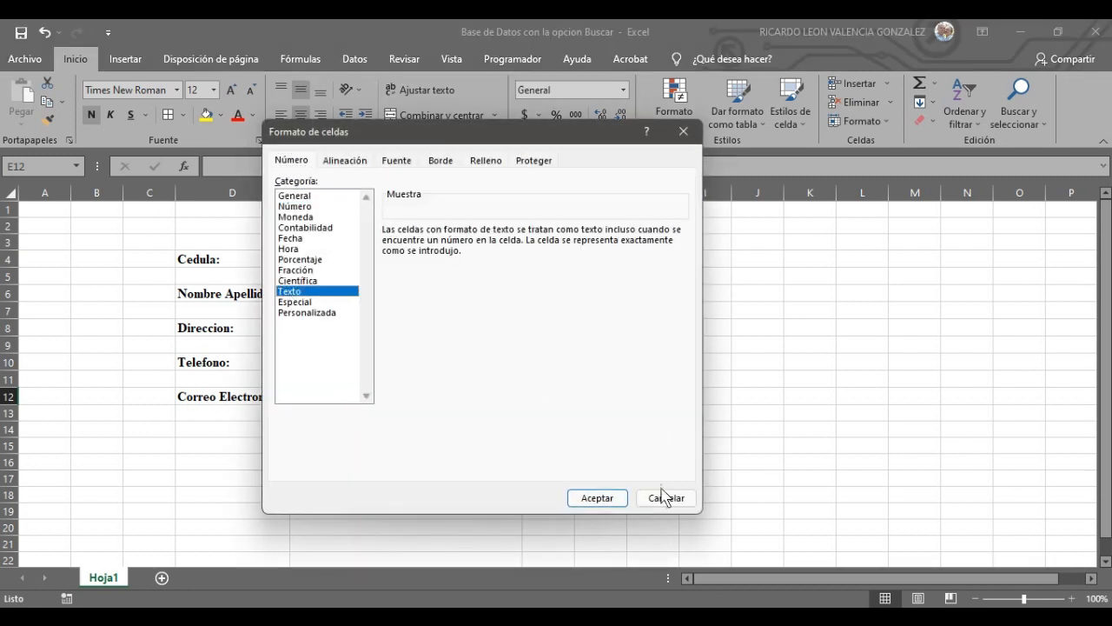
pyautogui.click(606, 498)
pyautogui.click(861, 446)
pyautogui.click(426, 260)
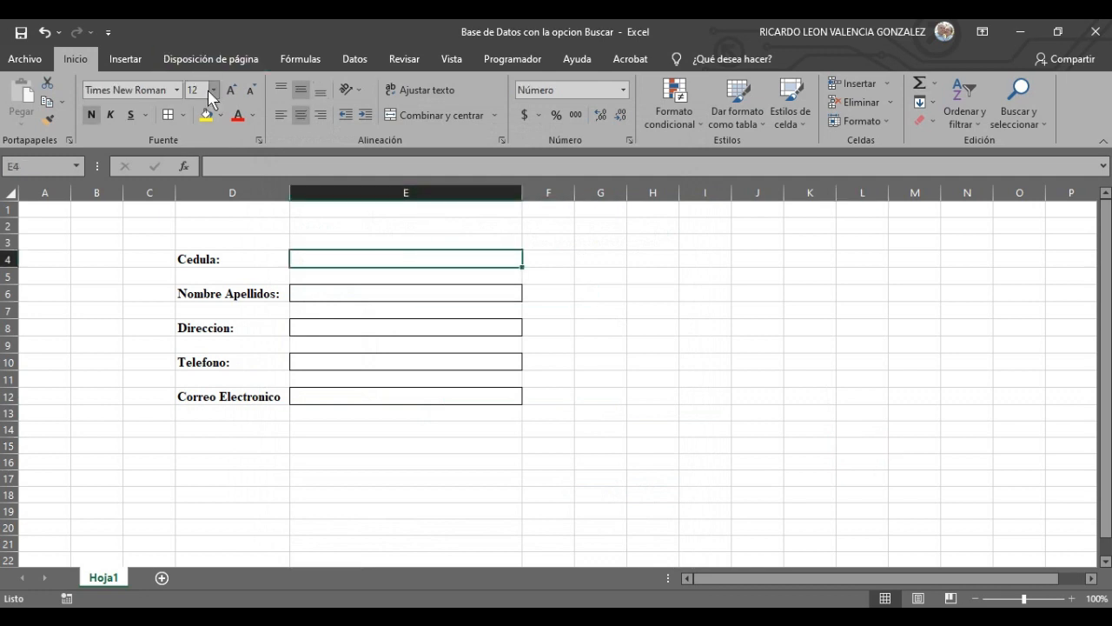
# - Multi-select the answer boxes E4, E6, E8 and E10
pyautogui.click(253, 119)
pyautogui.click(251, 262)
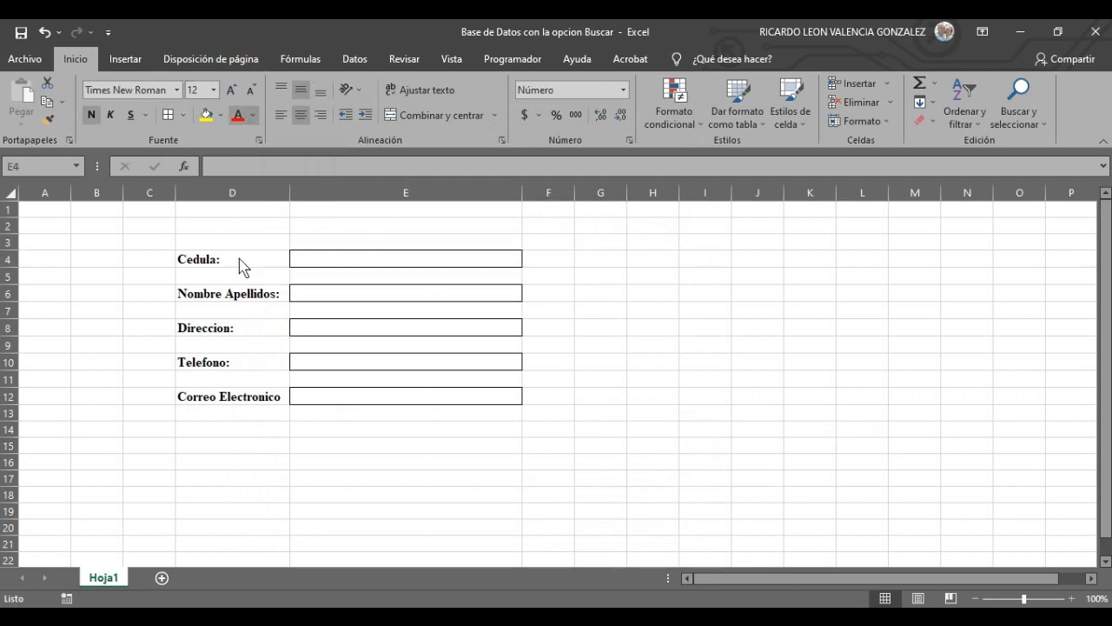
pyautogui.click(802, 415)
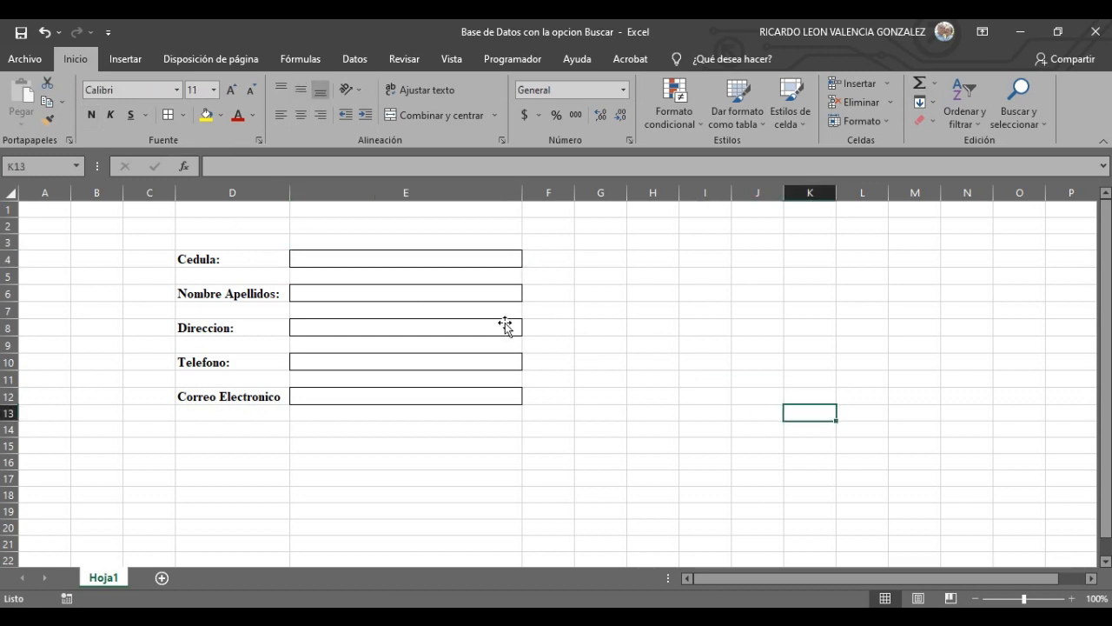
pyautogui.click(443, 265)
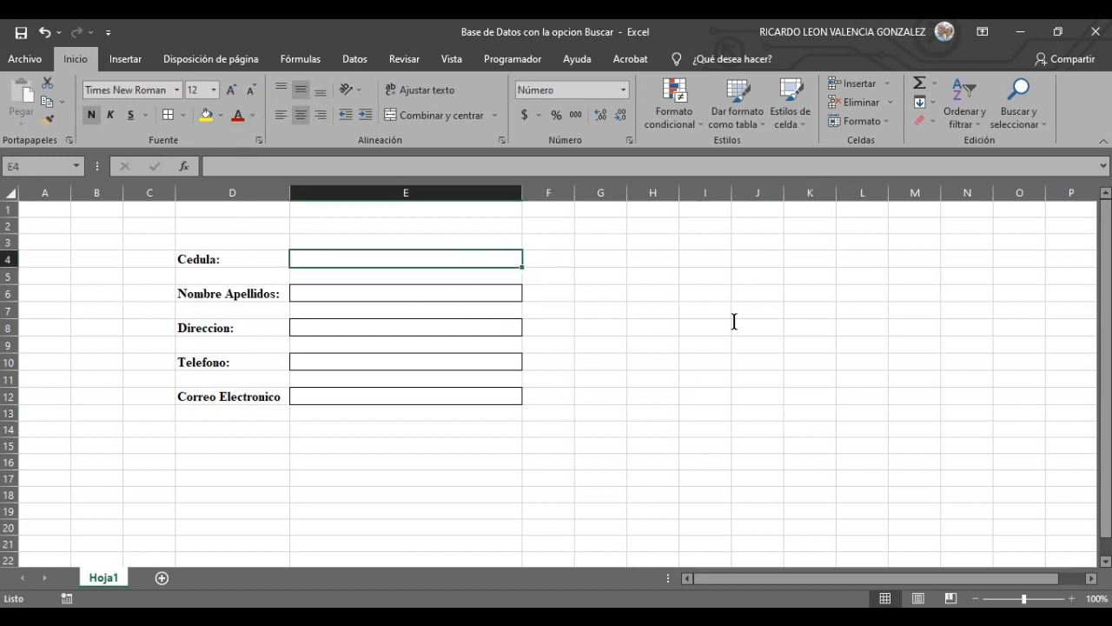
pyautogui.click(643, 392)
pyautogui.click(476, 261)
pyautogui.keyDown('ctrl'); pyautogui.click(479, 297); pyautogui.keyUp('ctrl')
pyautogui.keyDown('ctrl'); pyautogui.click(481, 327); pyautogui.keyUp('ctrl')
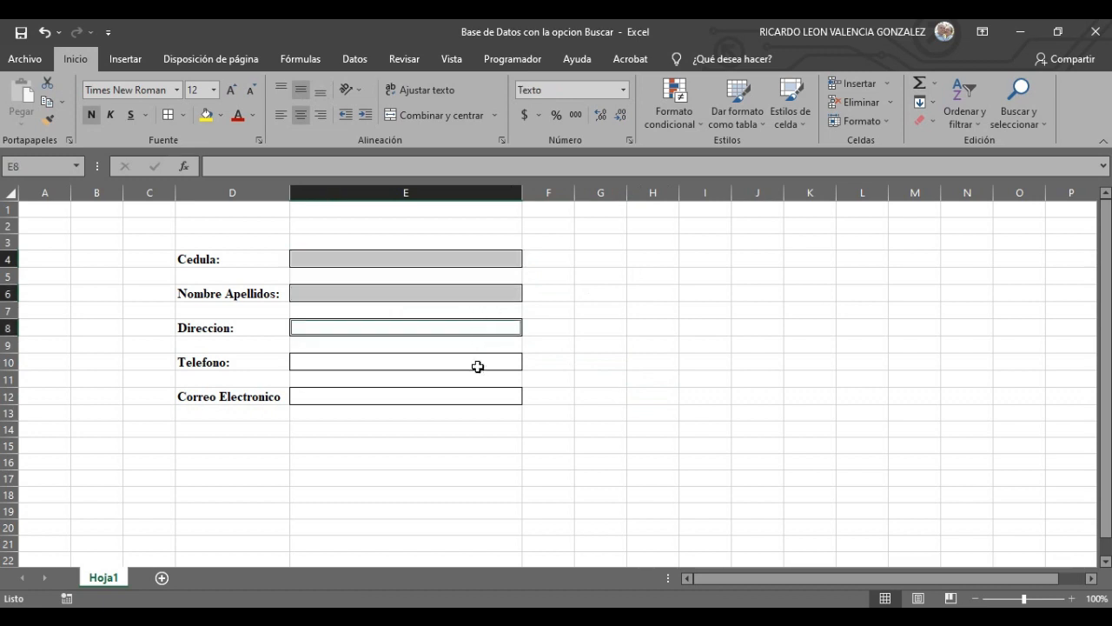
pyautogui.keyDown('ctrl'); pyautogui.click(478, 366); pyautogui.keyUp('ctrl')
# - Add E12 to the selection and fill boxes E4 through E12 with light grey
pyautogui.keyDown('ctrl'); pyautogui.click(478, 400); pyautogui.keyUp('ctrl')
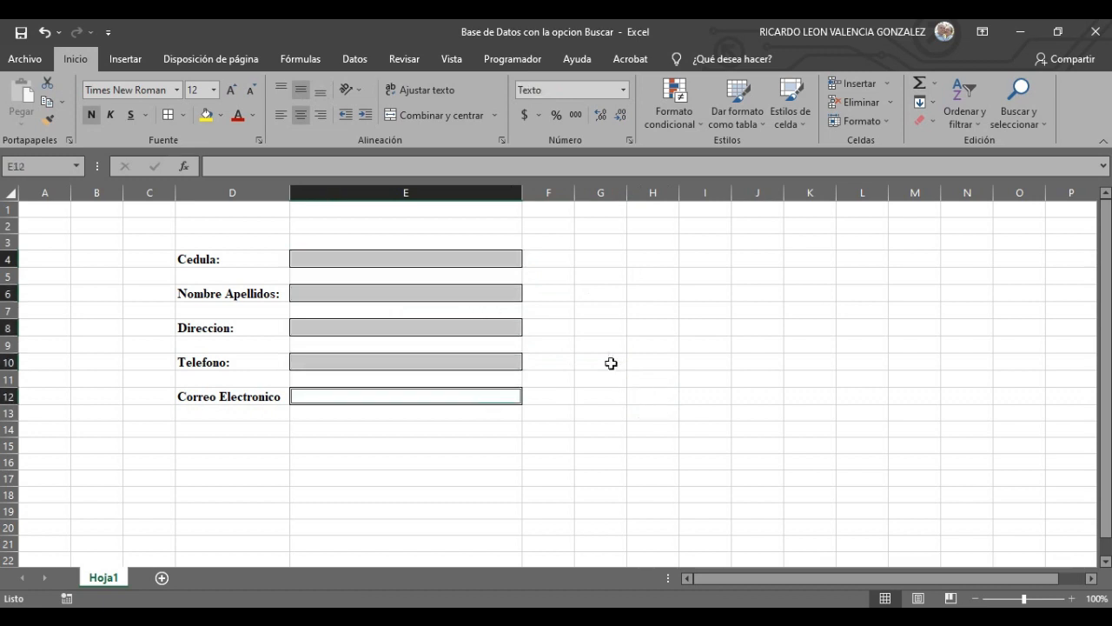
pyautogui.click(221, 115)
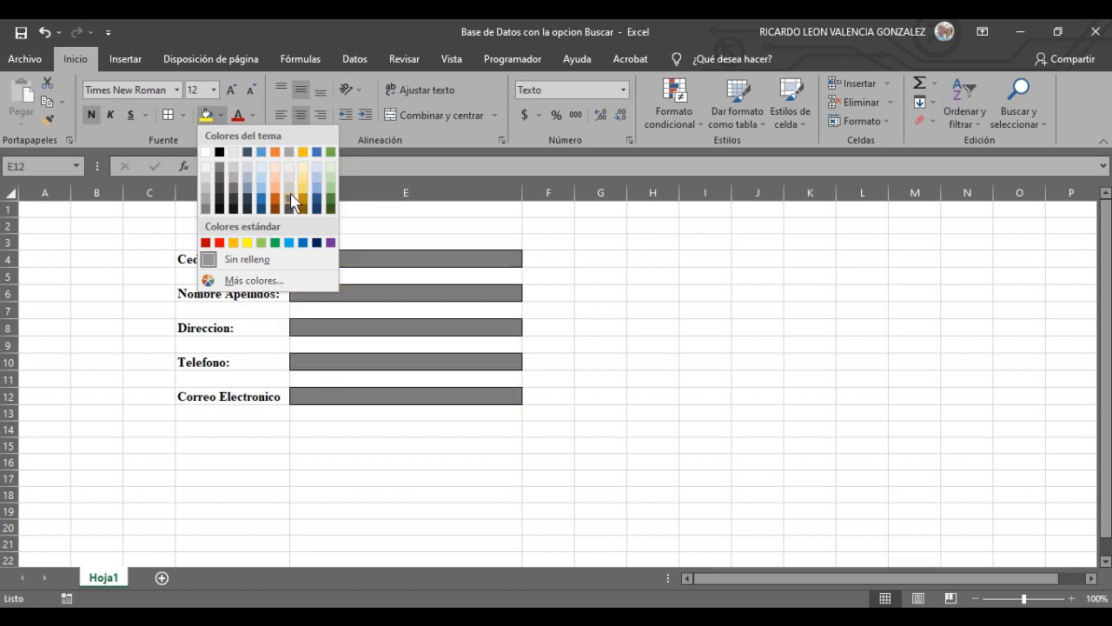
pyautogui.click(290, 205)
pyautogui.click(221, 115)
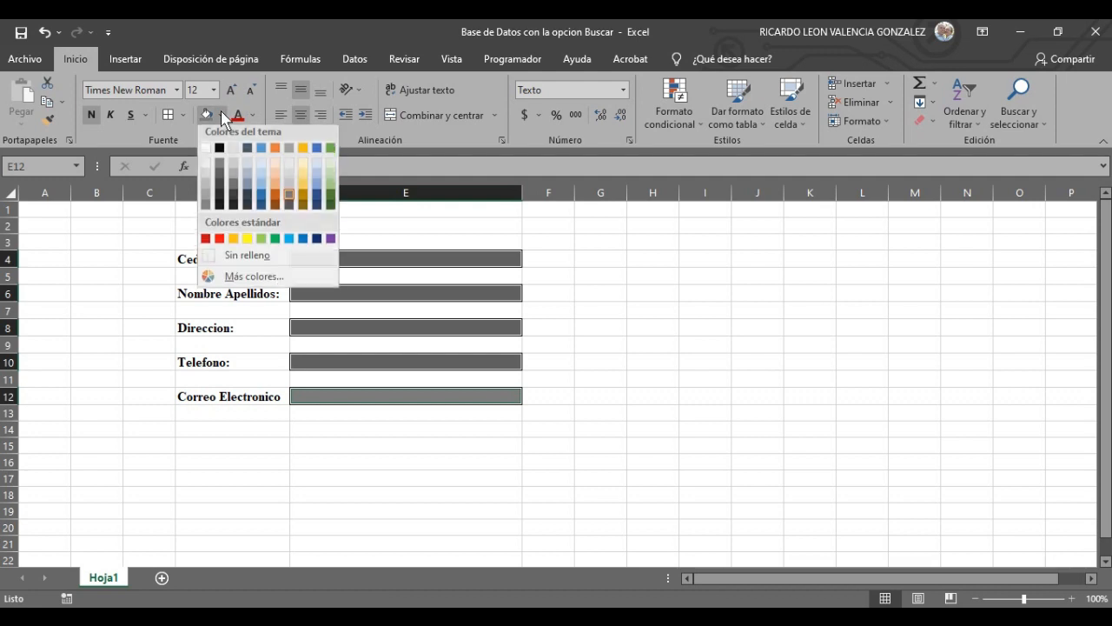
pyautogui.click(289, 188)
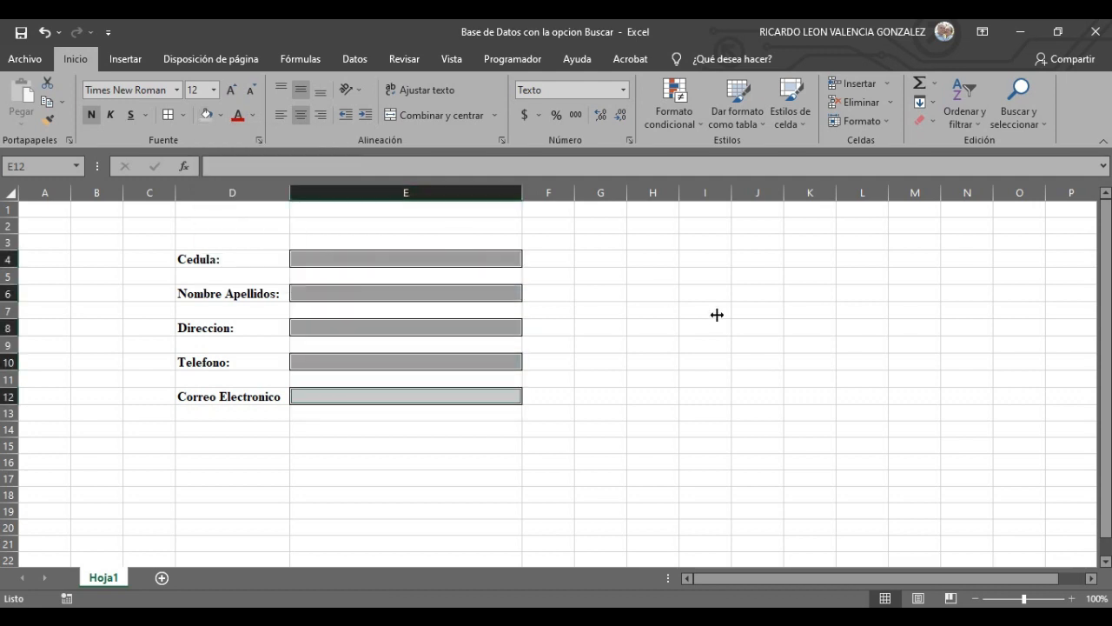
pyautogui.click(716, 322)
pyautogui.click(852, 360)
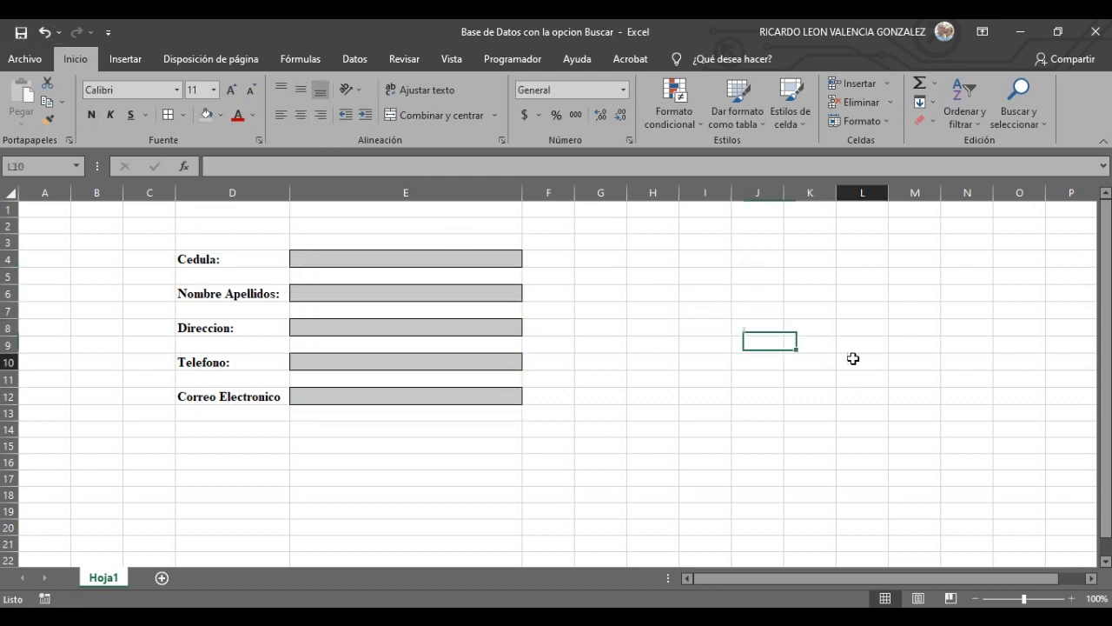
pyautogui.click(644, 267)
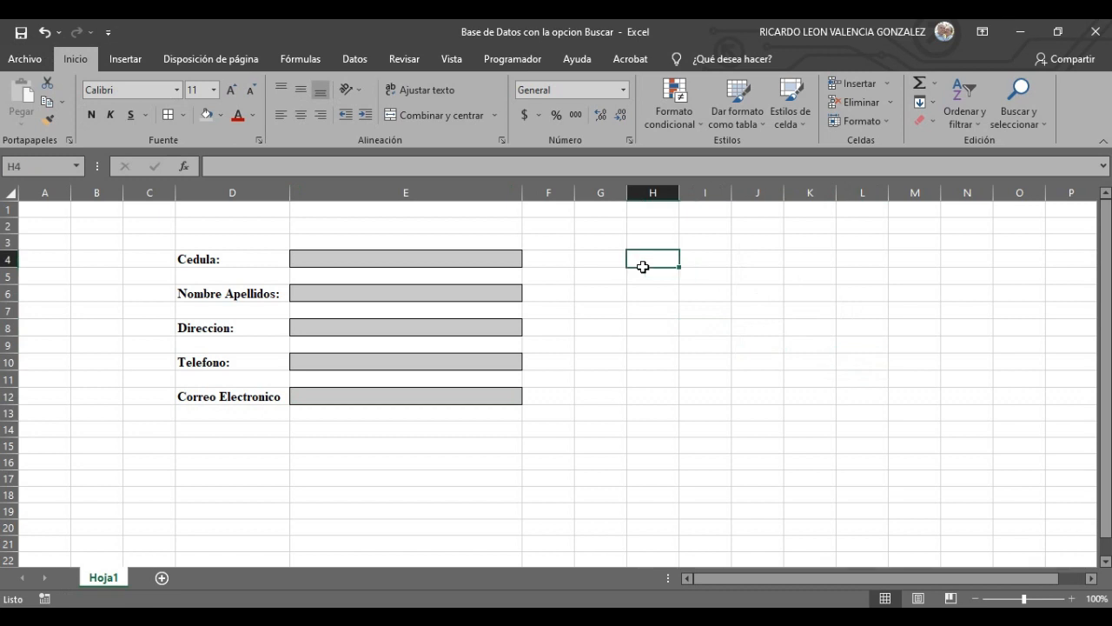
pyautogui.click(904, 489)
# - Turn on Reducir hasta ajustar in the Alineación settings for box E6
pyautogui.click(439, 290)
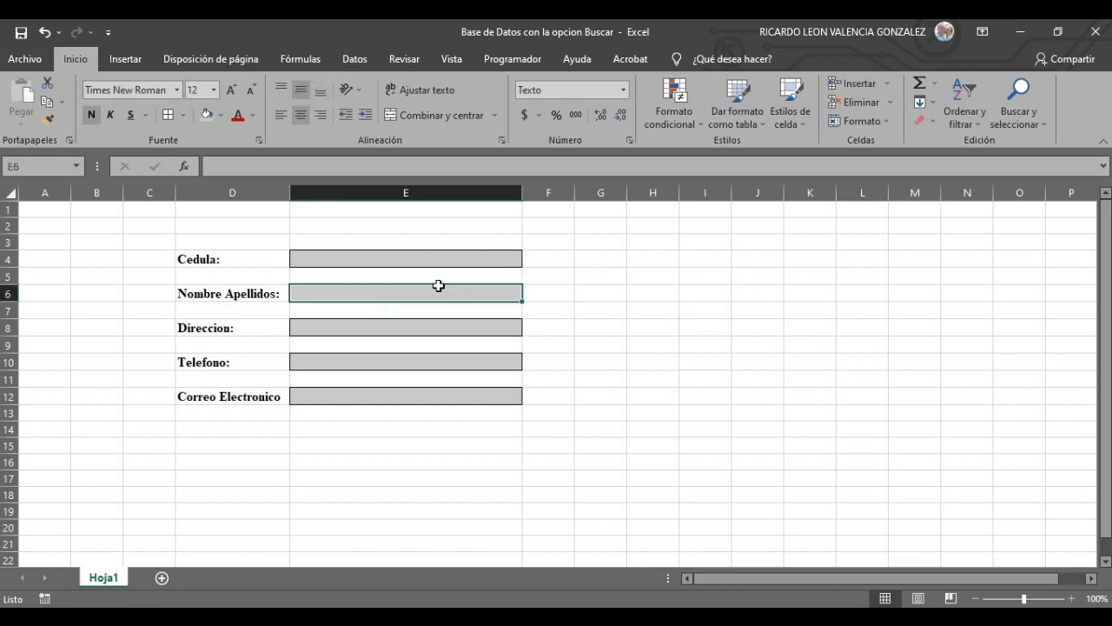
pyautogui.rightClick(414, 293)
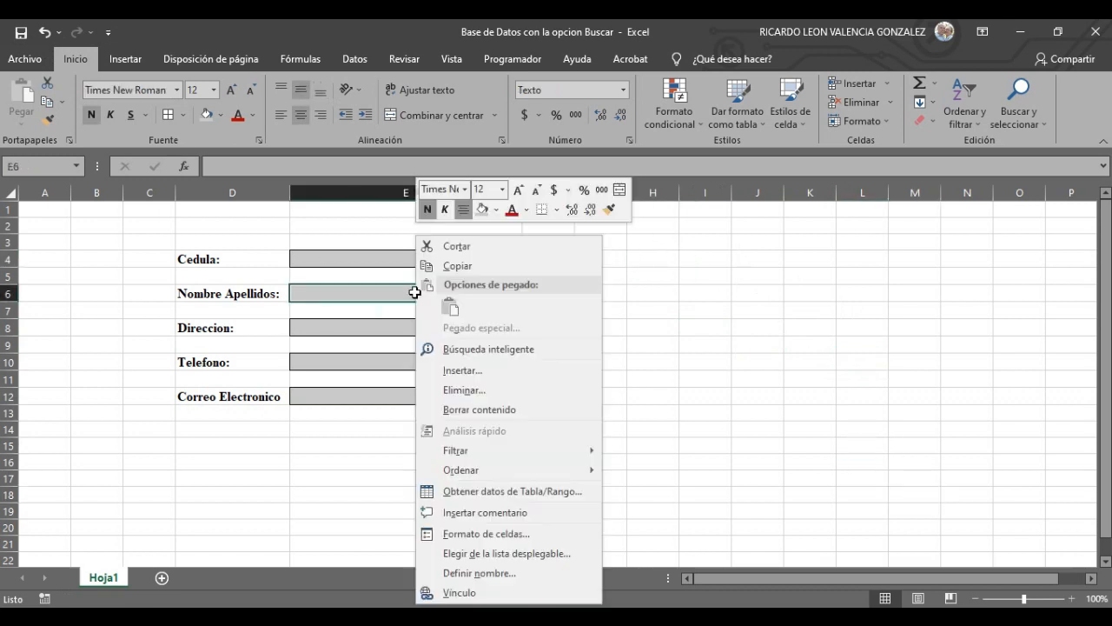
pyautogui.click(480, 534)
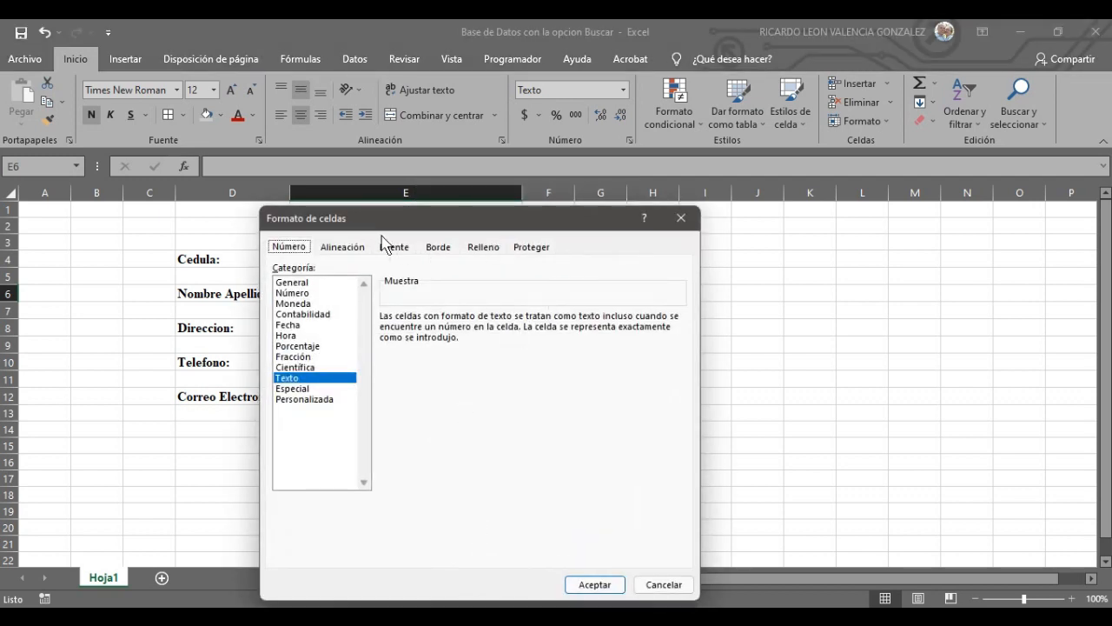
pyautogui.click(355, 247)
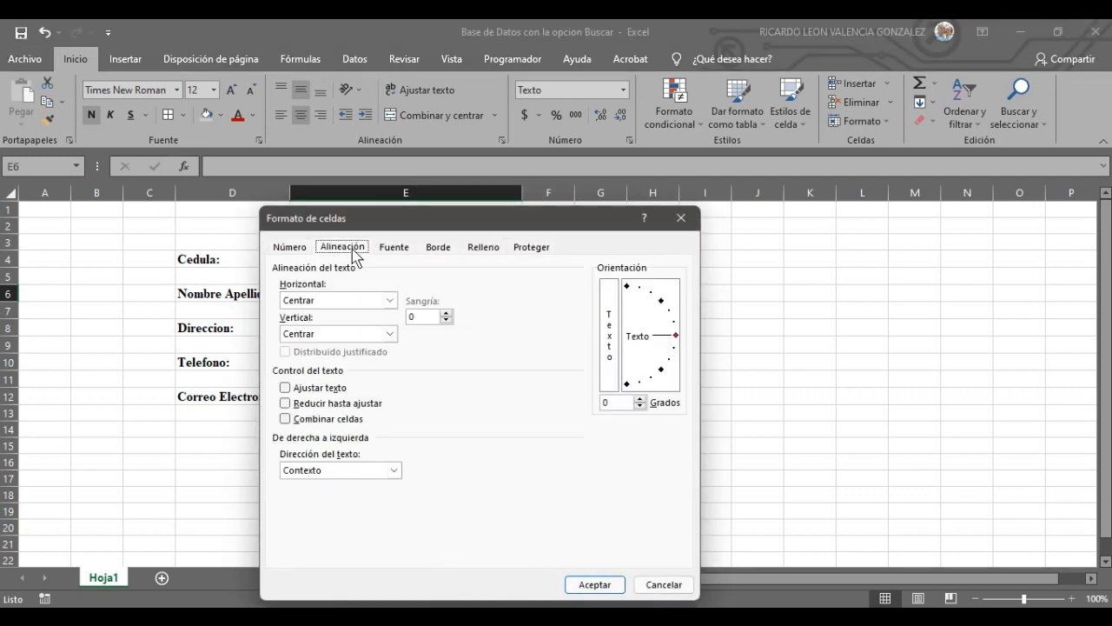
pyautogui.click(327, 405)
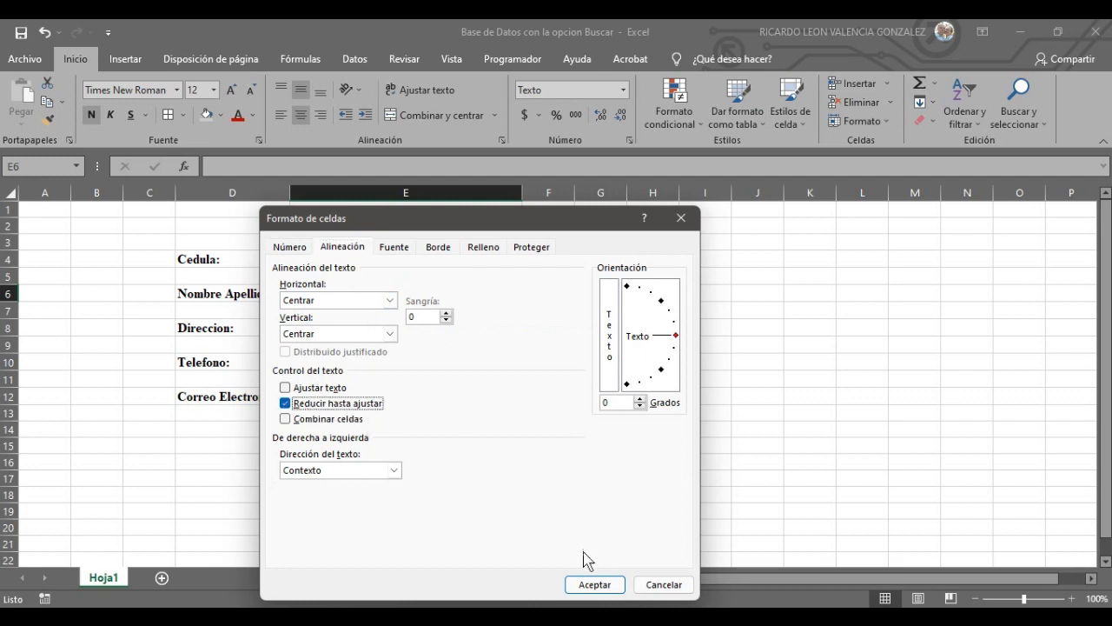
pyautogui.click(597, 585)
pyautogui.click(844, 414)
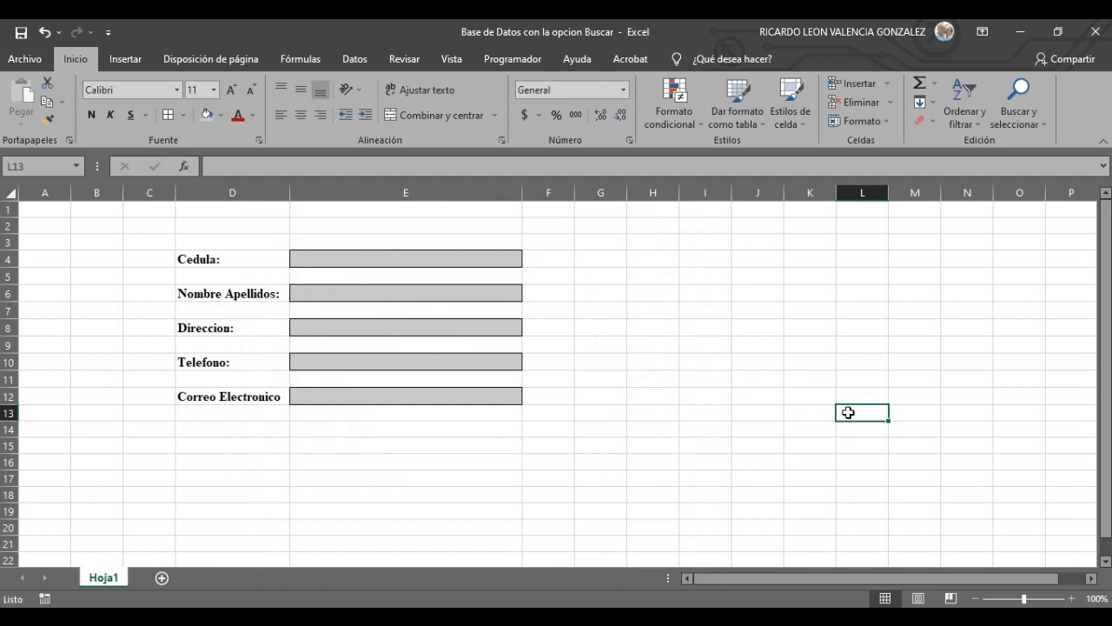
# - Merge and centre cells A1:L3 into one title band
pyautogui.click(498, 494)
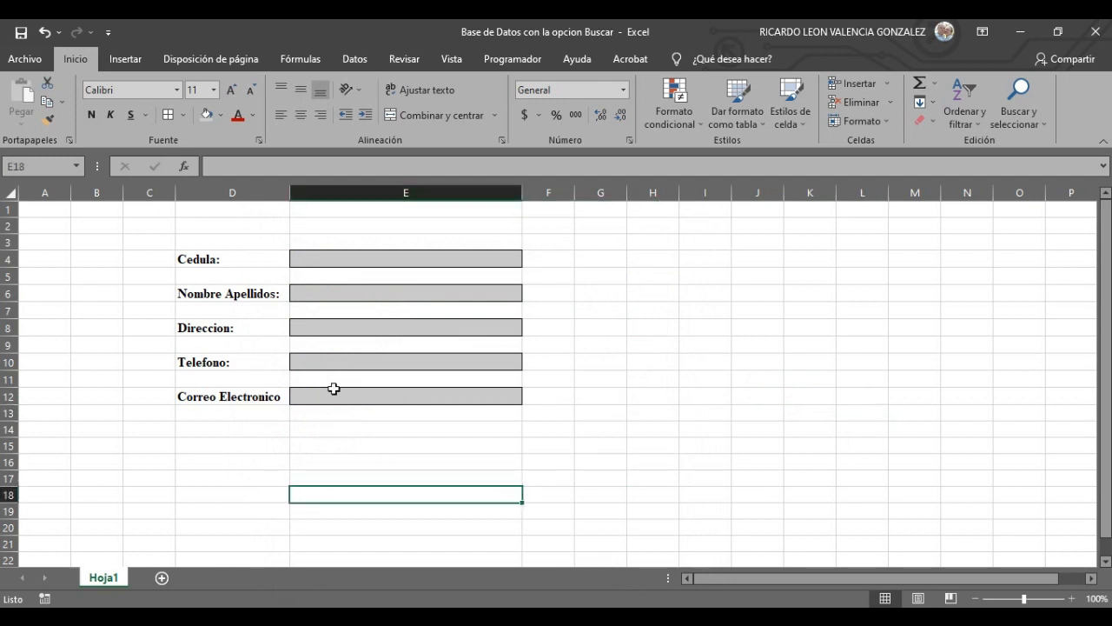
pyautogui.click(695, 329)
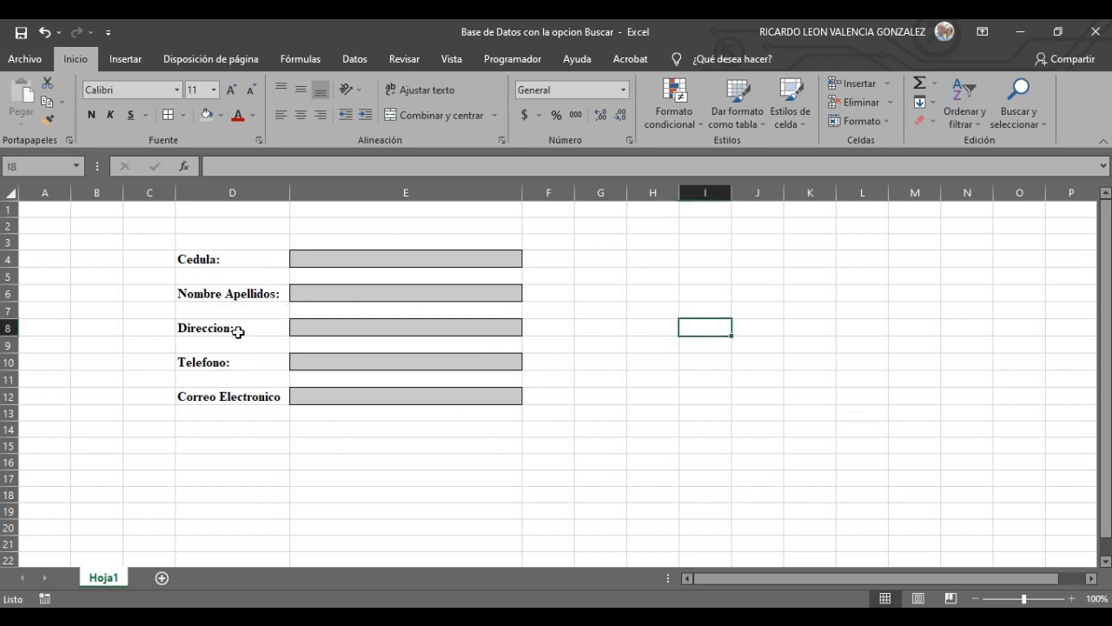
pyautogui.click(490, 478)
pyautogui.moveTo(54, 213); pyautogui.dragTo(856, 236)
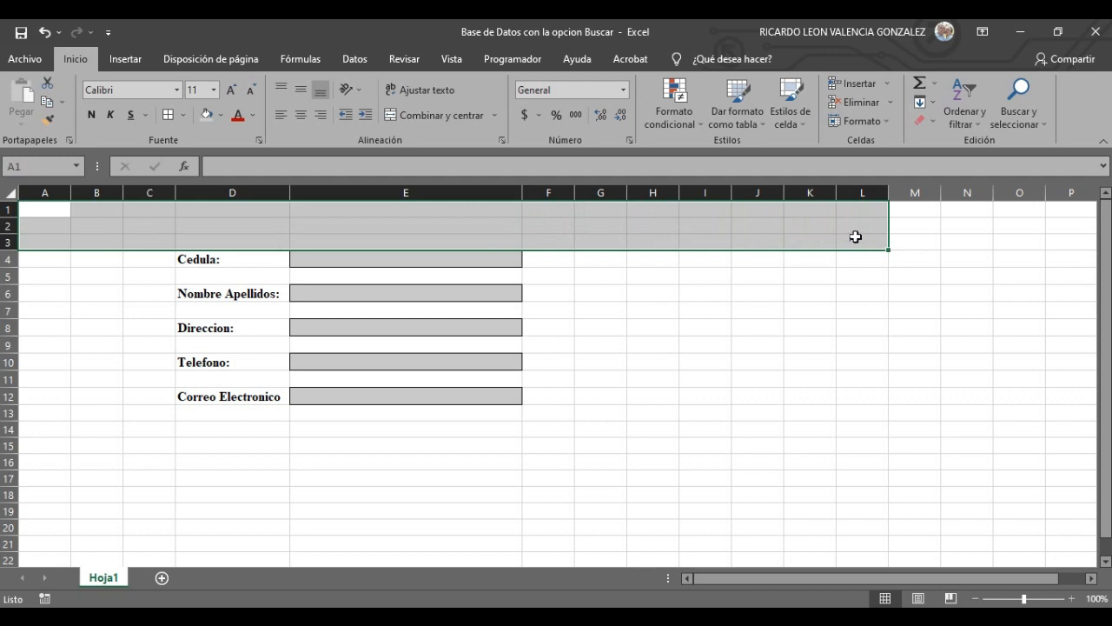
pyautogui.click(432, 117)
pyautogui.click(770, 339)
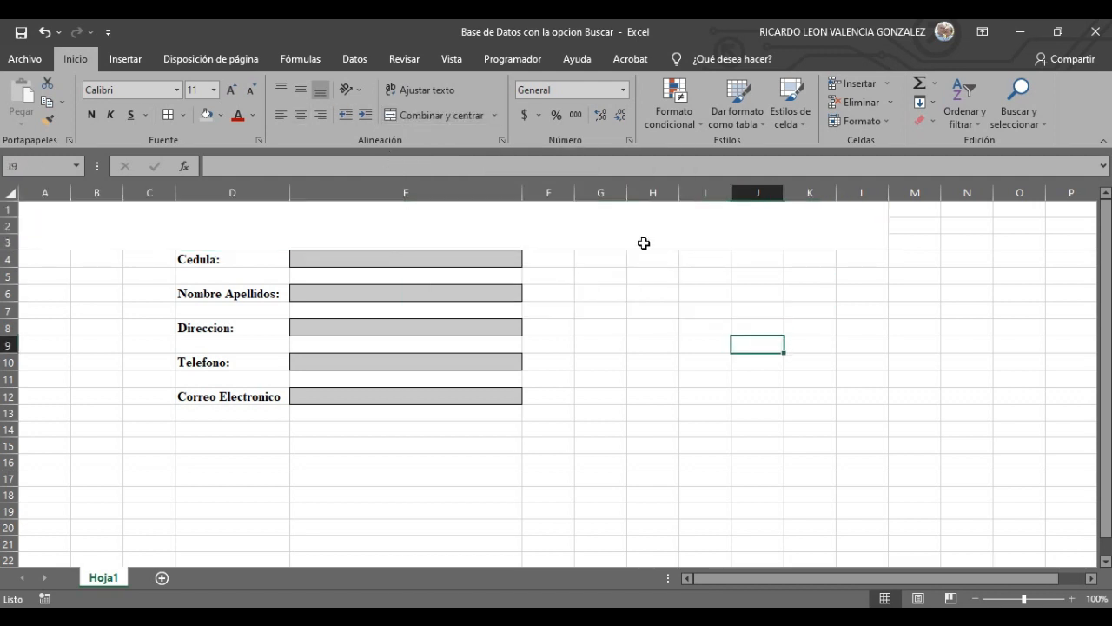
pyautogui.click(705, 229)
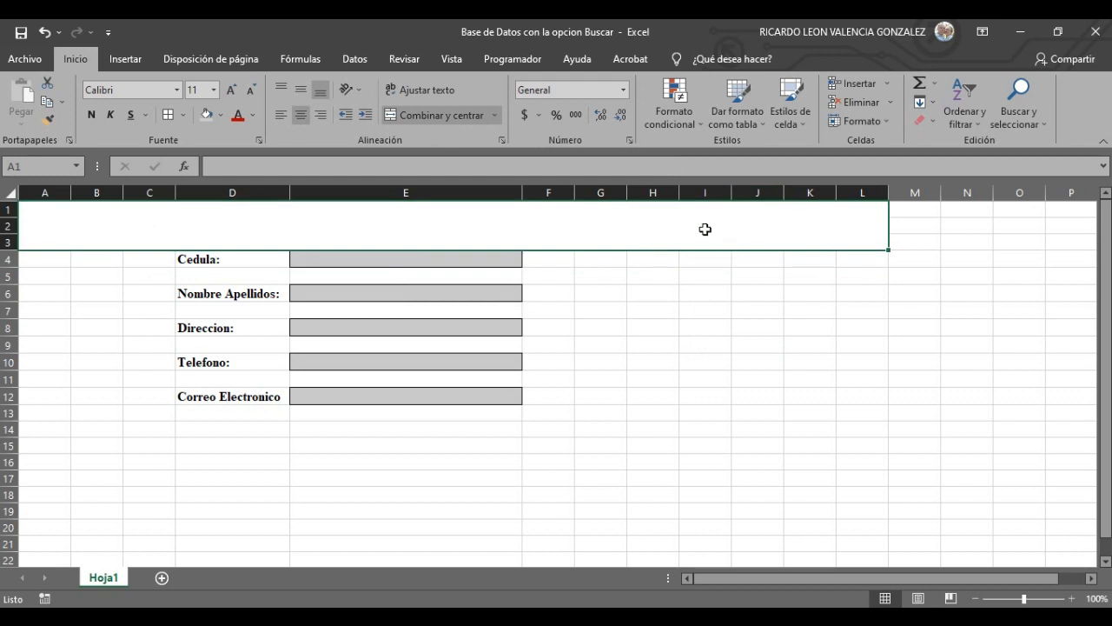
# - Set the band to Times New Roman 22 and type REGISTRO DE BASE DE DATOS
pyautogui.click(175, 91)
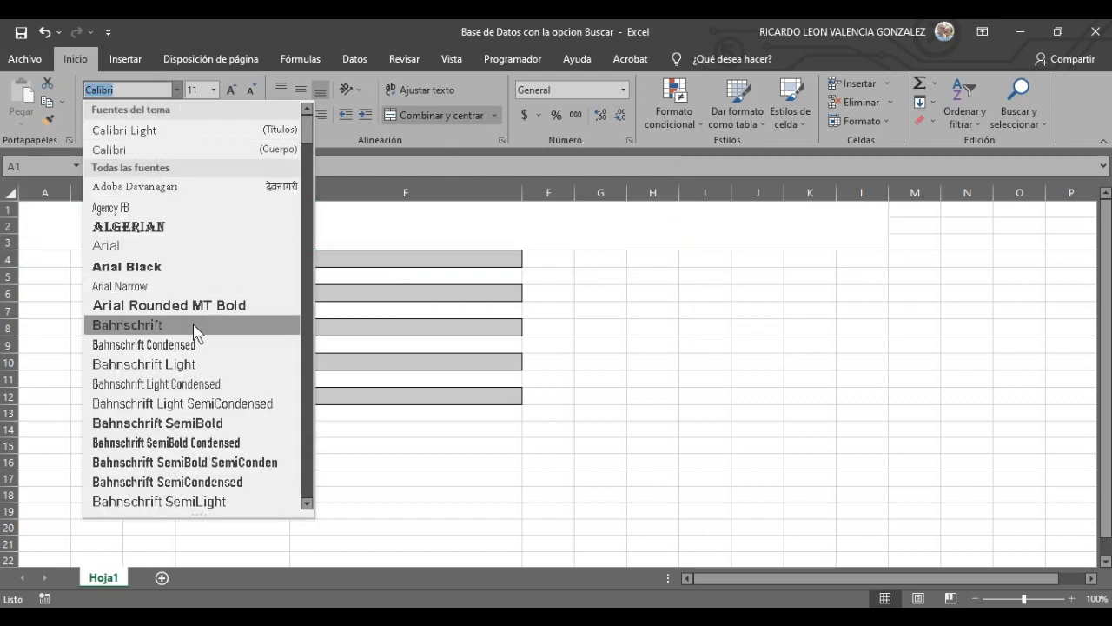
pyautogui.scroll(-15, 193, 330)
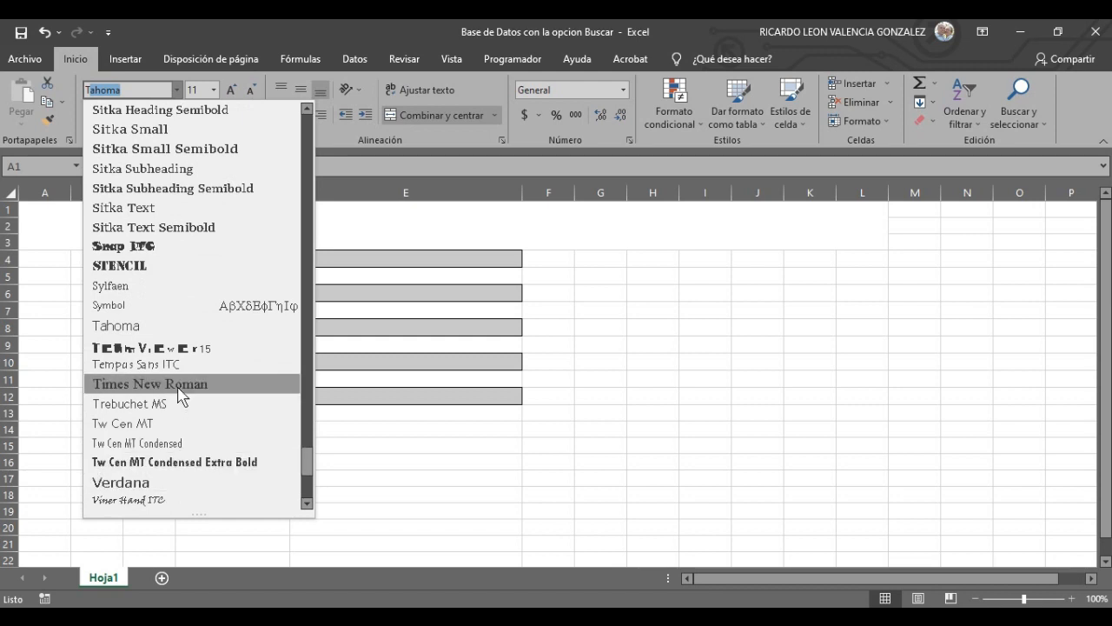
pyautogui.click(181, 387)
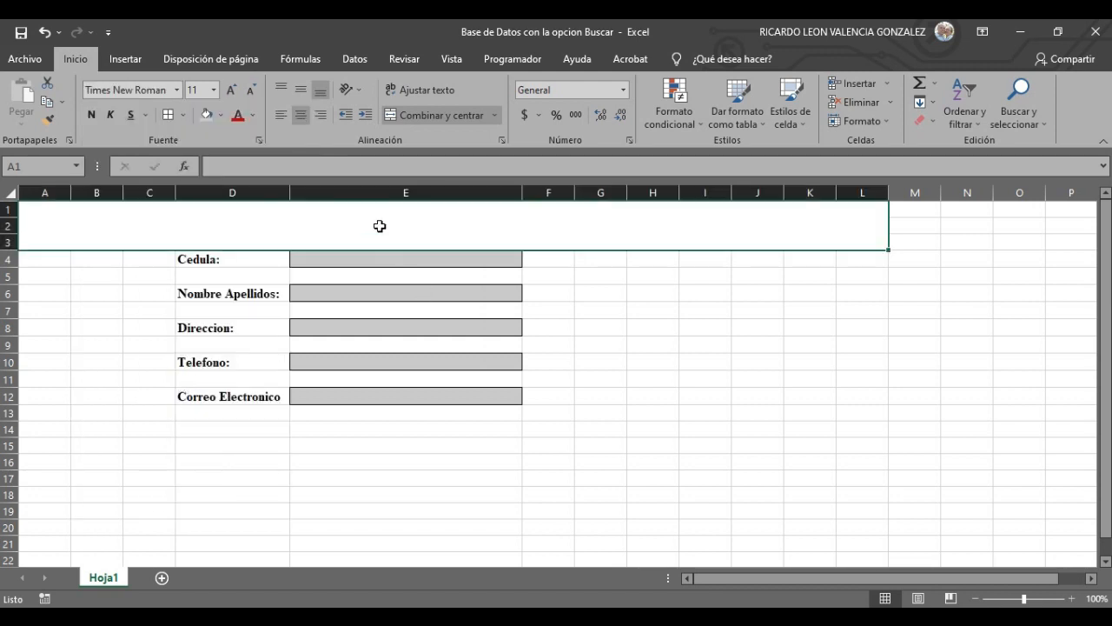
pyautogui.click(213, 89)
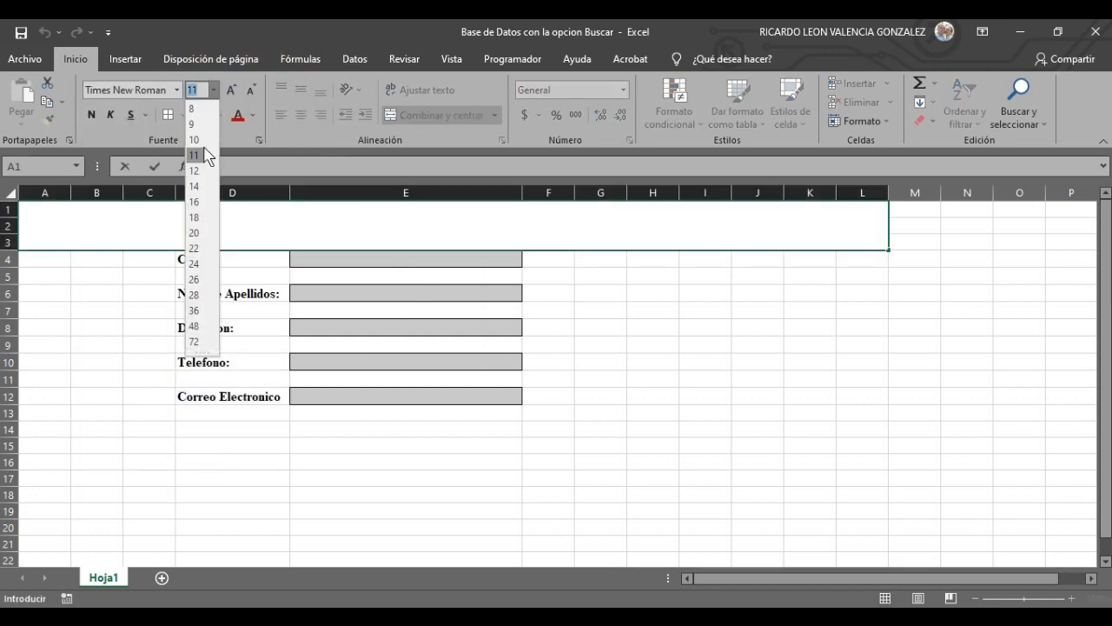
pyautogui.click(194, 248)
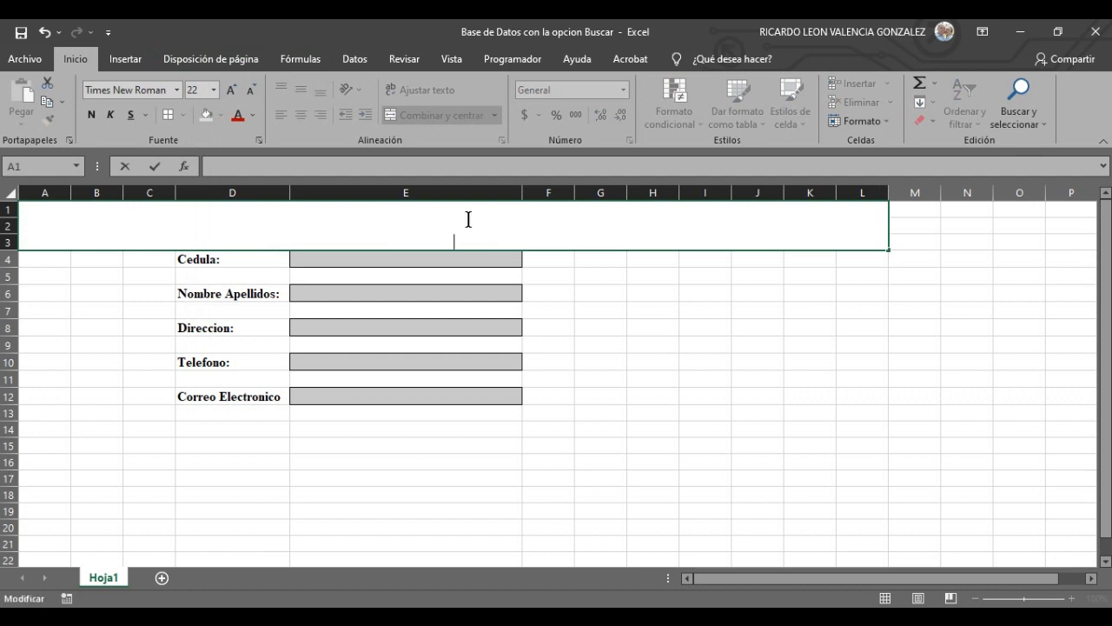
pyautogui.write('BASE')
pyautogui.press('BackSpace')
pyautogui.press('BackSpace')
pyautogui.press('BackSpace')
pyautogui.press('BackSpace')
pyautogui.press('BackSpace')
pyautogui.write('REGISTRO DE BASE DE DATOS')
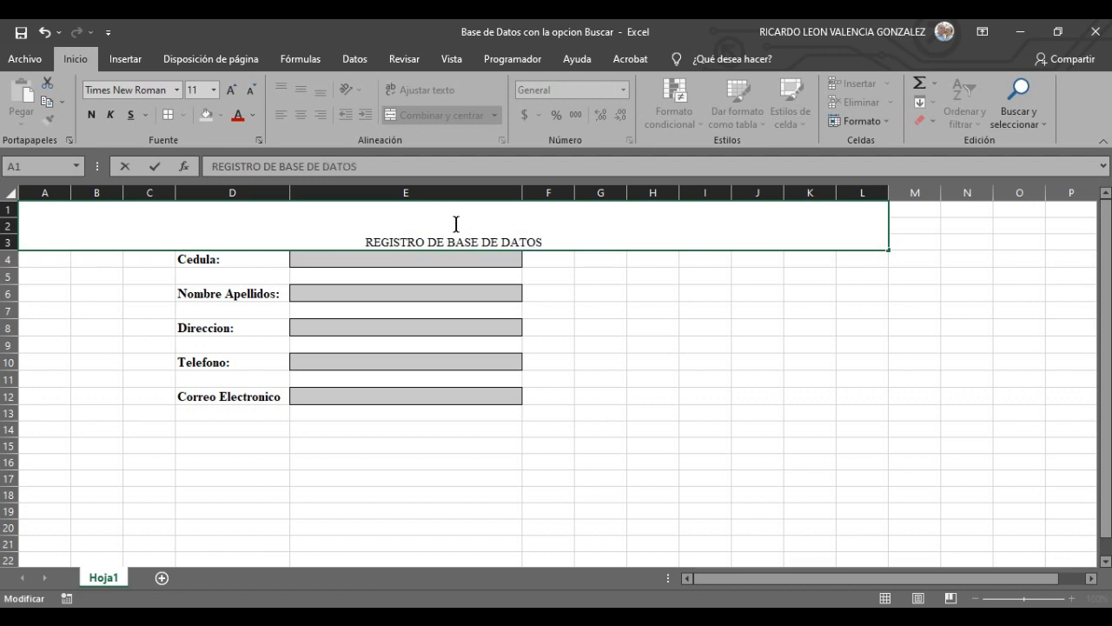
# - Resize the title text to 36 points
pyautogui.click(758, 413)
pyautogui.click(511, 227)
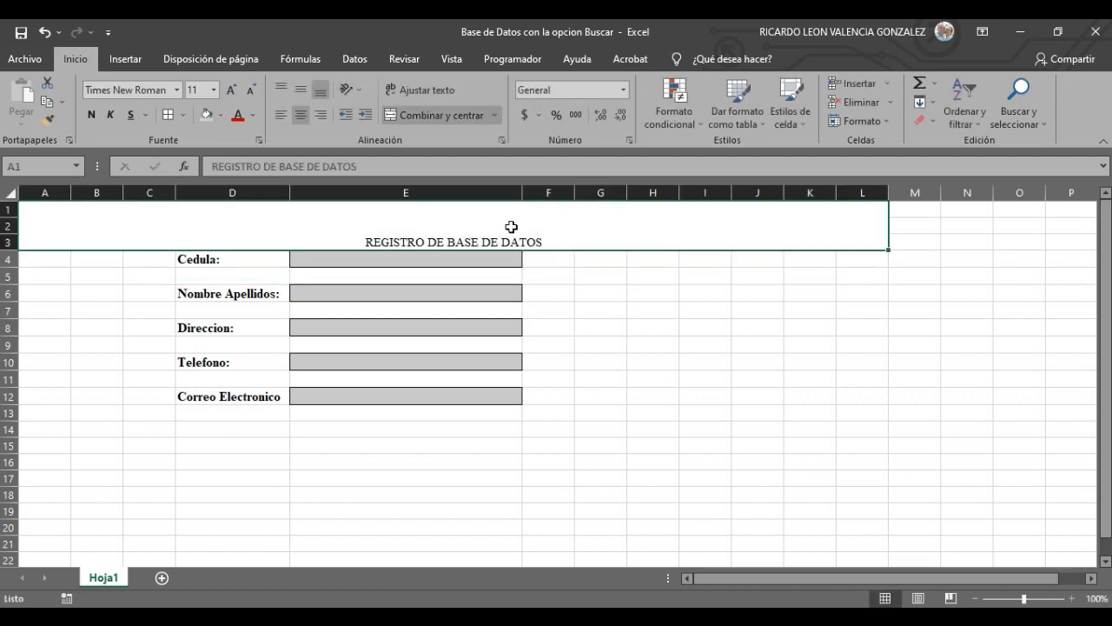
pyautogui.click(230, 94)
pyautogui.click(230, 91)
pyautogui.click(230, 90)
pyautogui.click(231, 90)
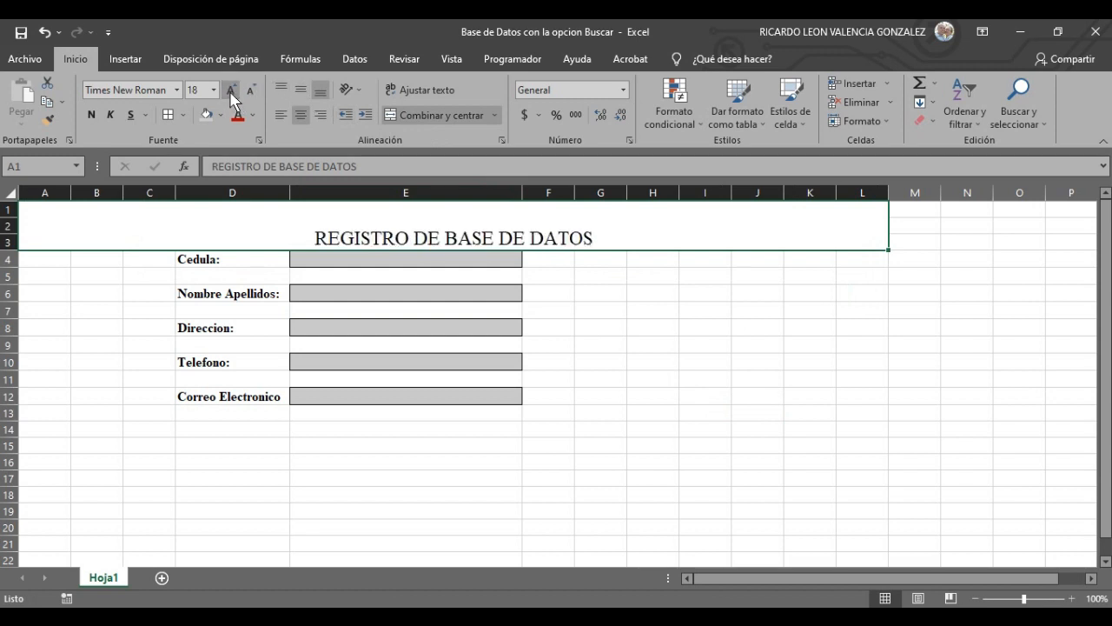
pyautogui.click(231, 91)
pyautogui.click(230, 90)
pyautogui.click(231, 91)
pyautogui.click(231, 91)
pyautogui.click(231, 90)
pyautogui.click(230, 90)
pyautogui.click(230, 90)
pyautogui.click(230, 90)
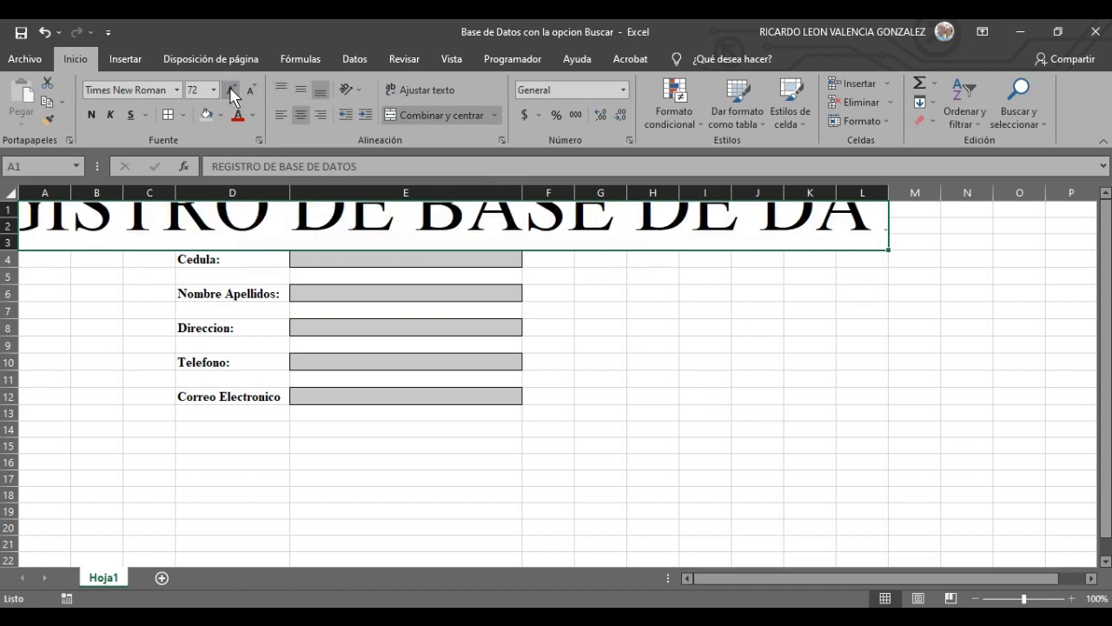
pyautogui.click(250, 90)
pyautogui.click(250, 90)
pyautogui.click(250, 90)
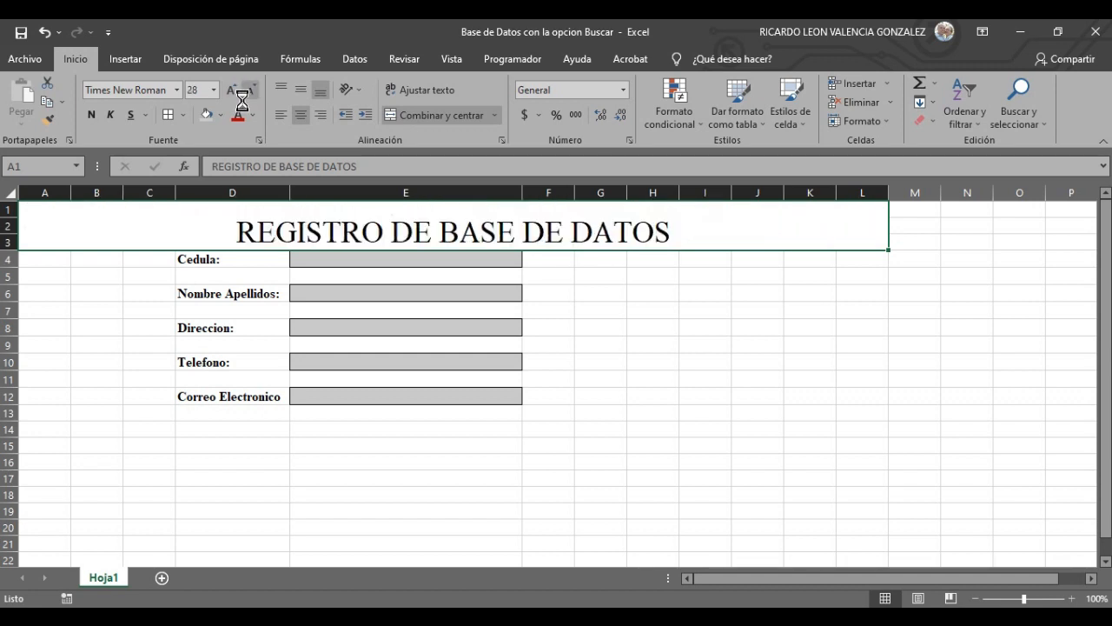
pyautogui.click(231, 91)
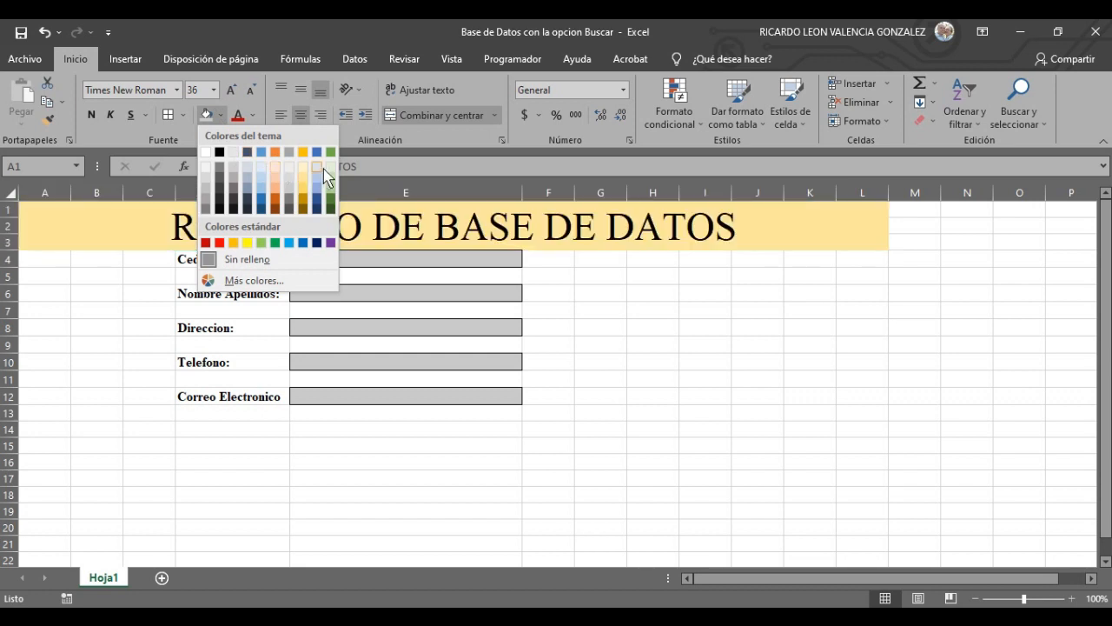
# - Fill the merged title band with light green
pyautogui.click(335, 176)
pyautogui.click(769, 426)
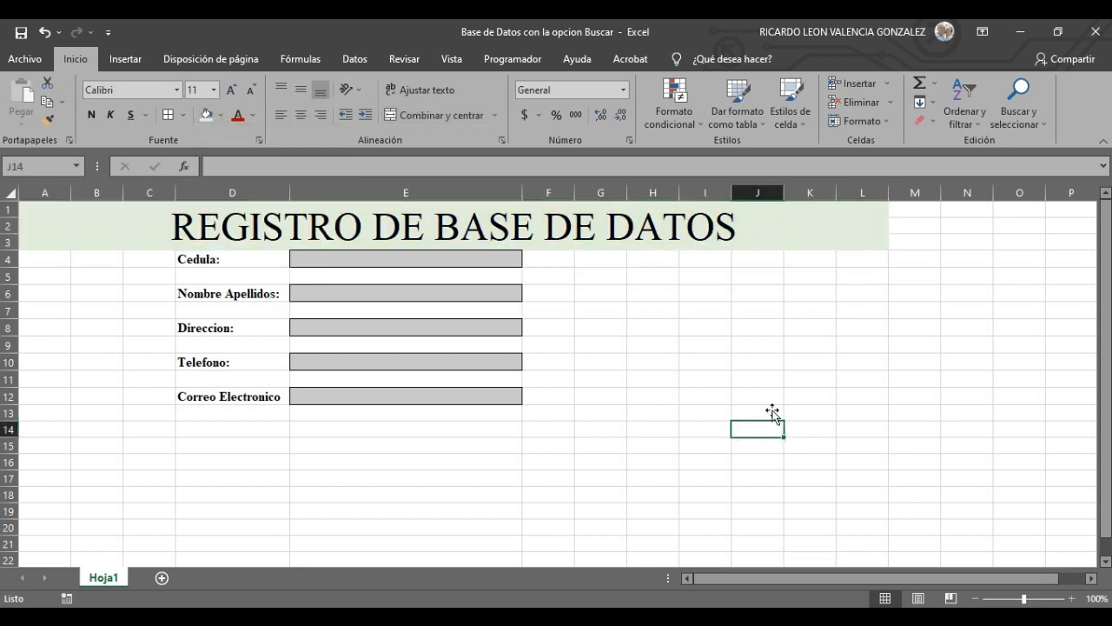
pyautogui.click(985, 330)
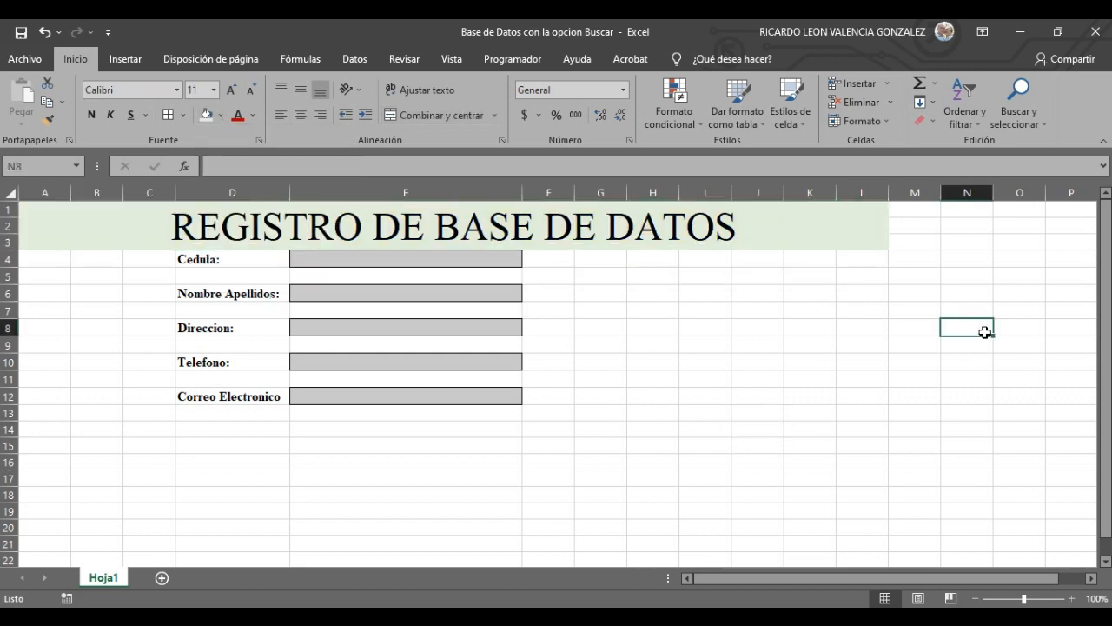
pyautogui.click(743, 378)
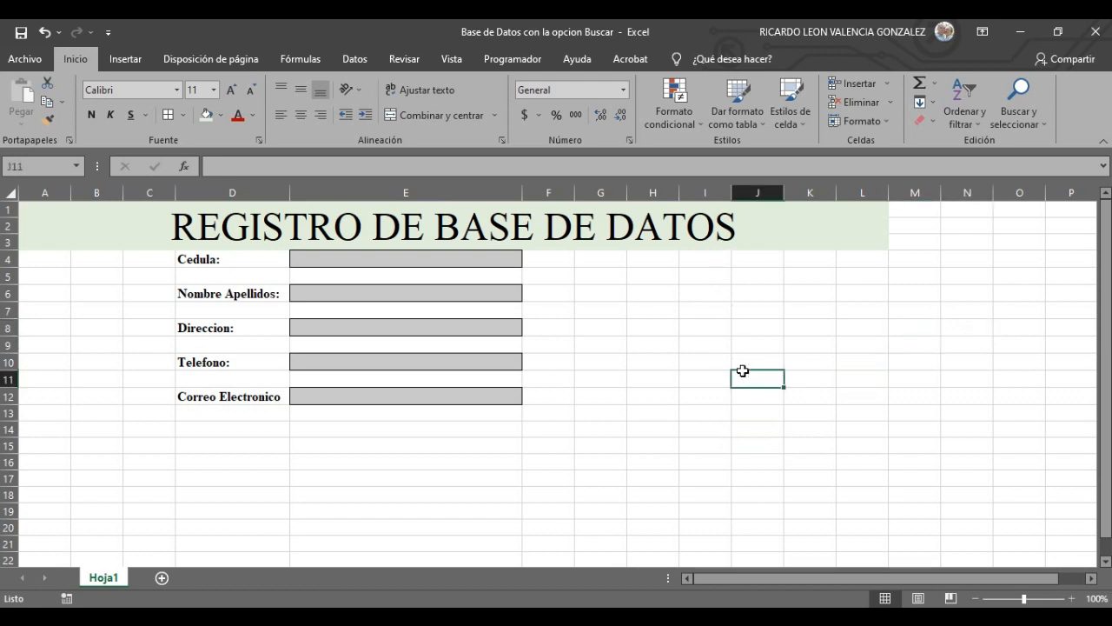
pyautogui.click(654, 313)
pyautogui.moveTo(611, 285); pyautogui.dragTo(582, 296)
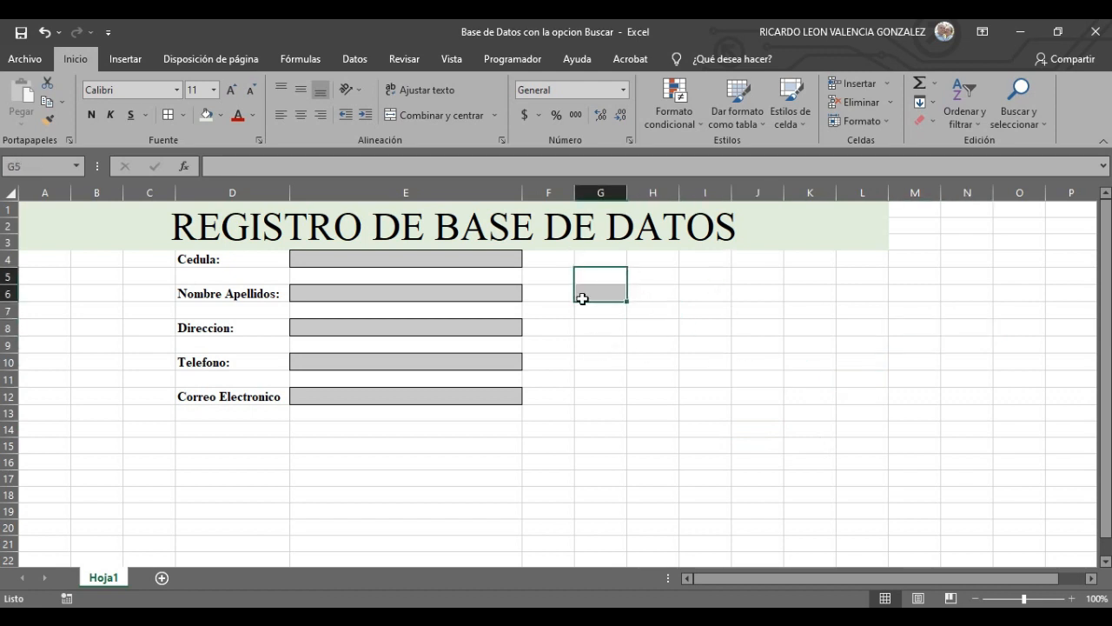
pyautogui.click(651, 392)
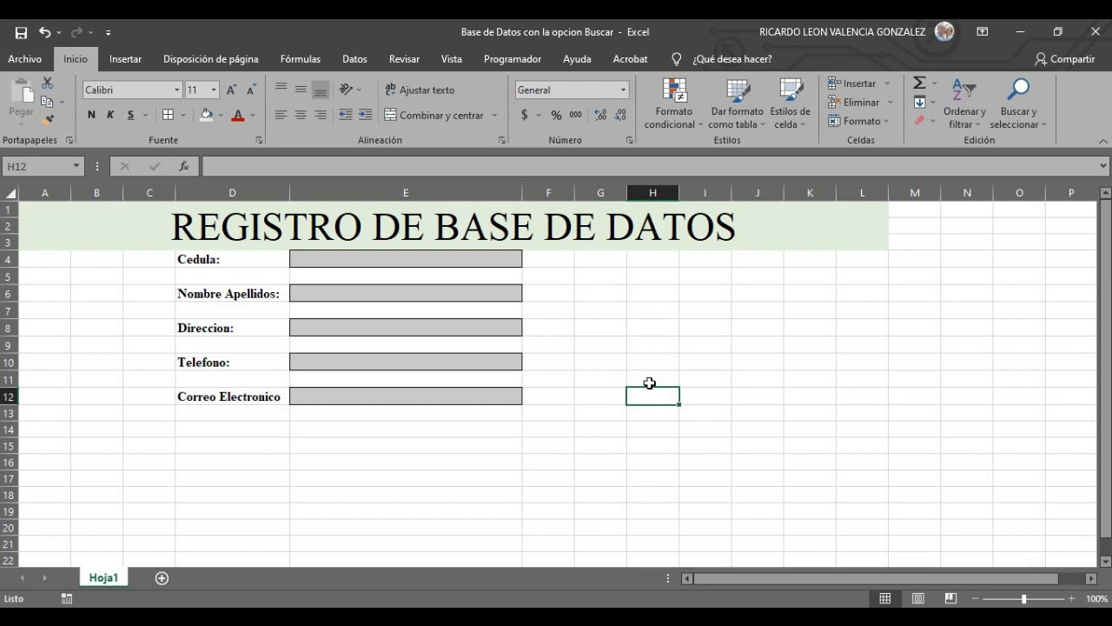
pyautogui.click(795, 339)
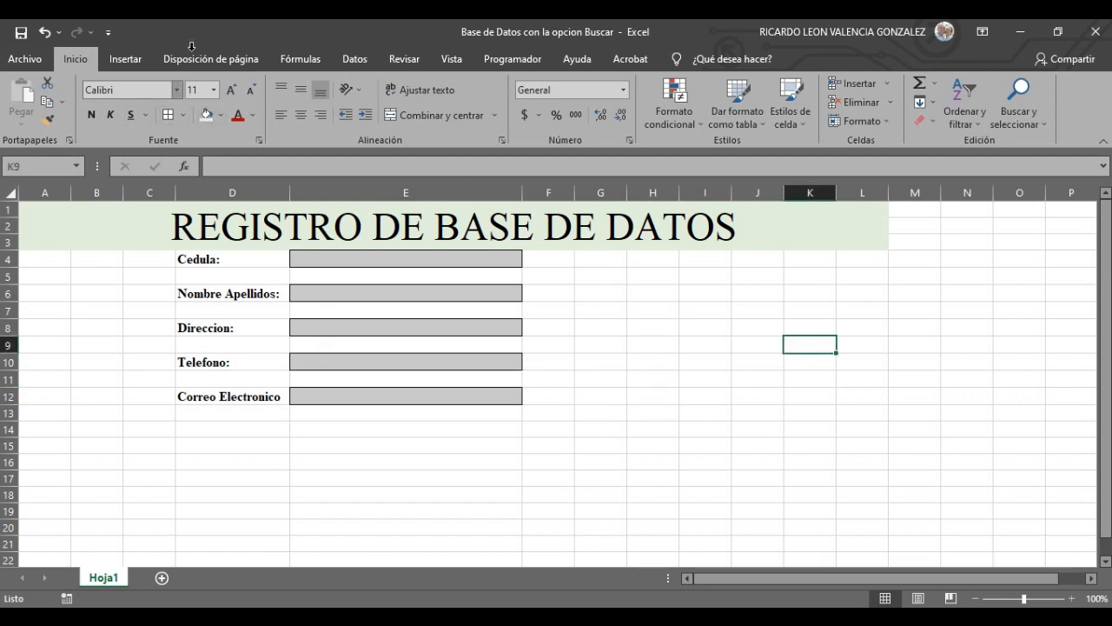
# - Draw a Rectángulo: biselado shape spanning roughly H5 to J7
pyautogui.click(126, 59)
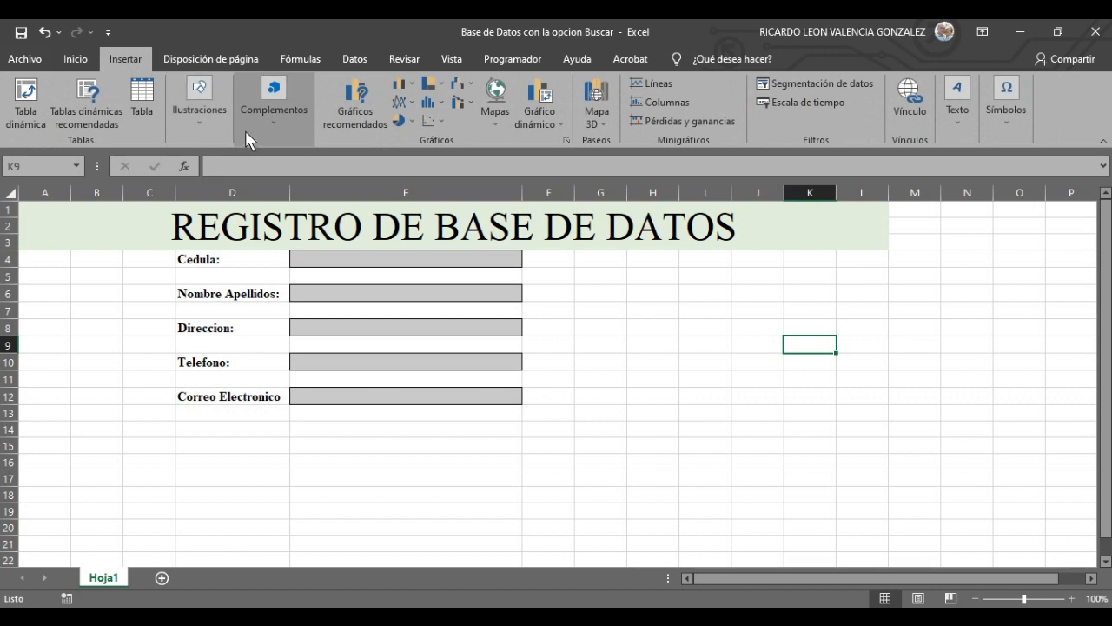
pyautogui.click(205, 119)
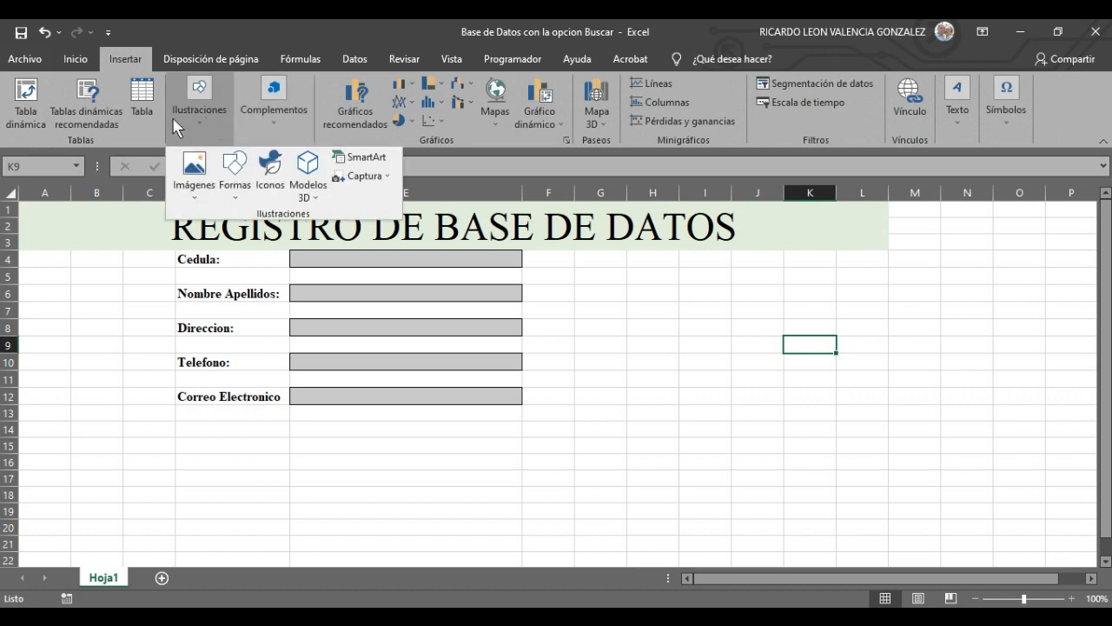
pyautogui.click(237, 189)
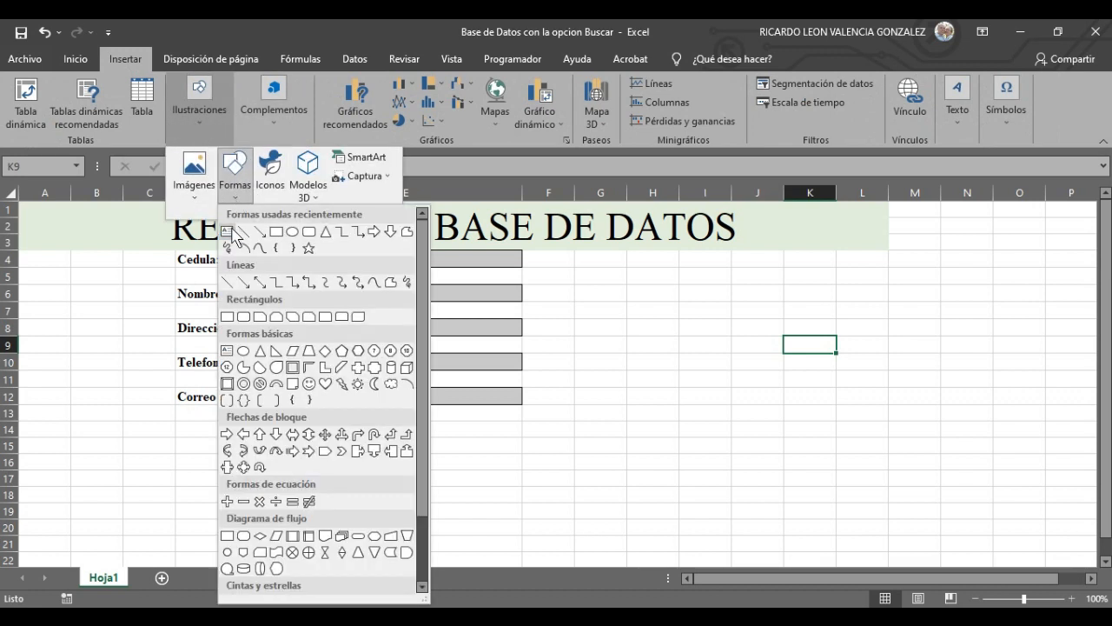
pyautogui.click(228, 384)
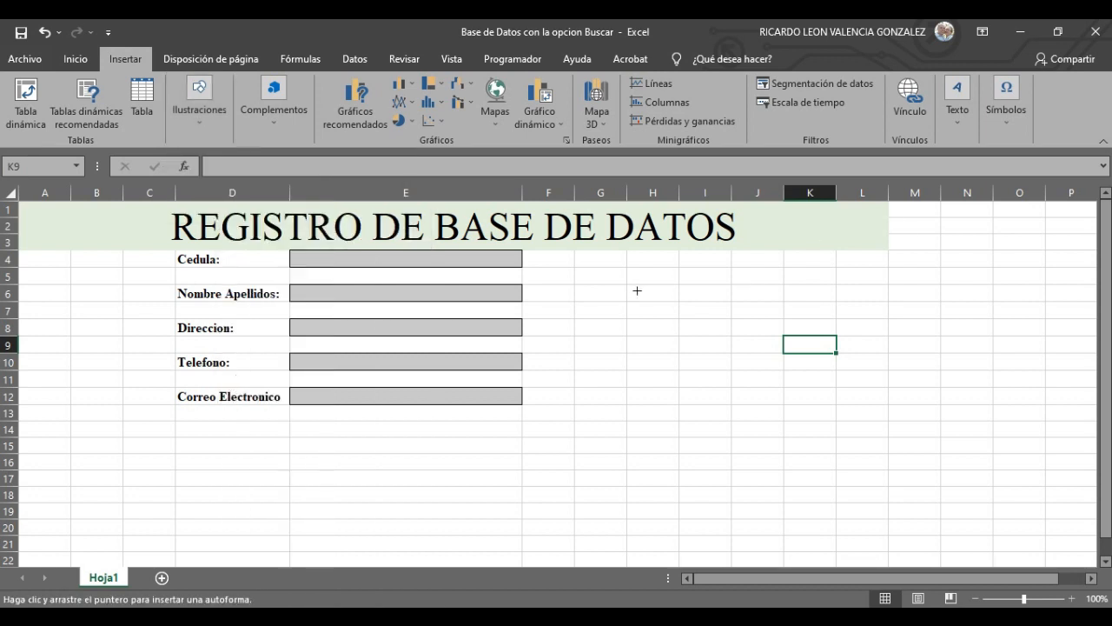
pyautogui.moveTo(638, 290); pyautogui.dragTo(786, 317)
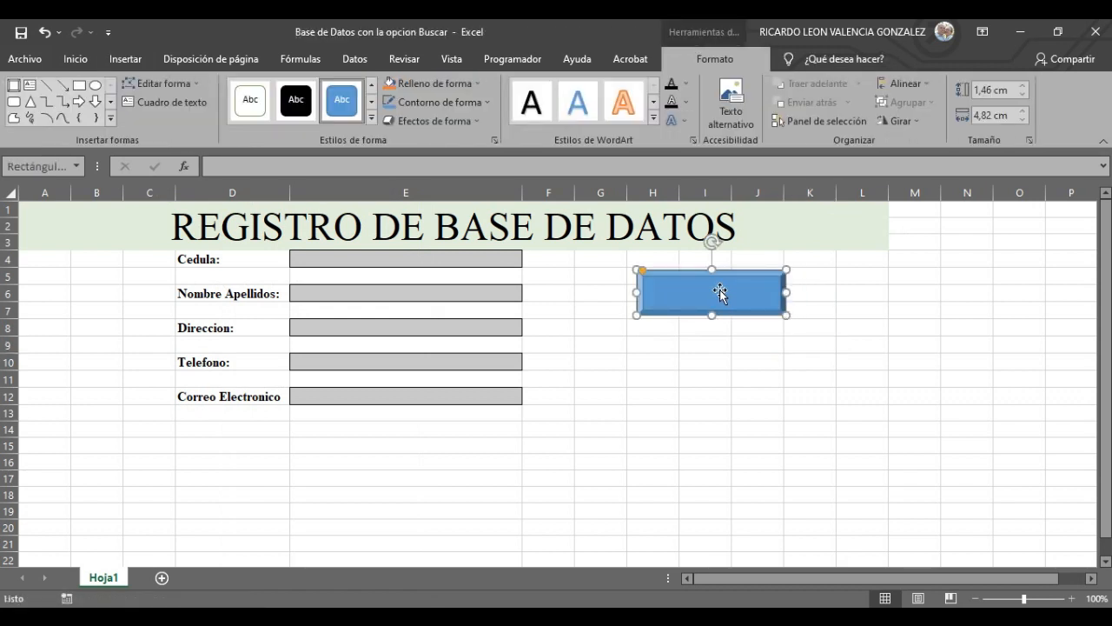
# - Label the rectangle REGISTRAR and apply a green shape style
pyautogui.click(717, 380)
pyautogui.click(712, 293)
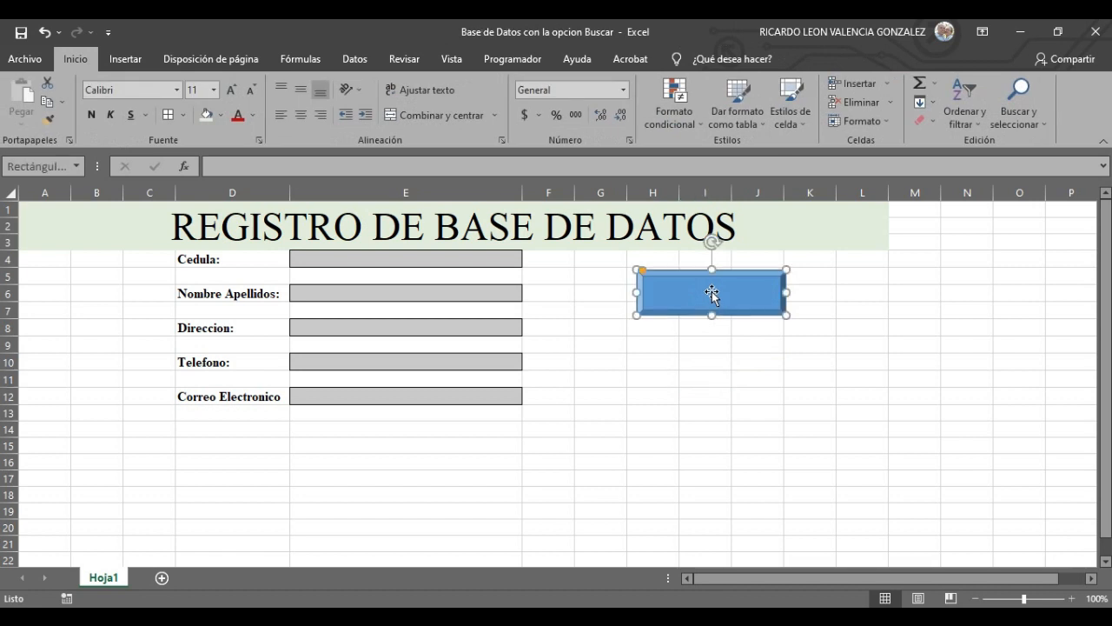
pyautogui.rightClick(711, 293)
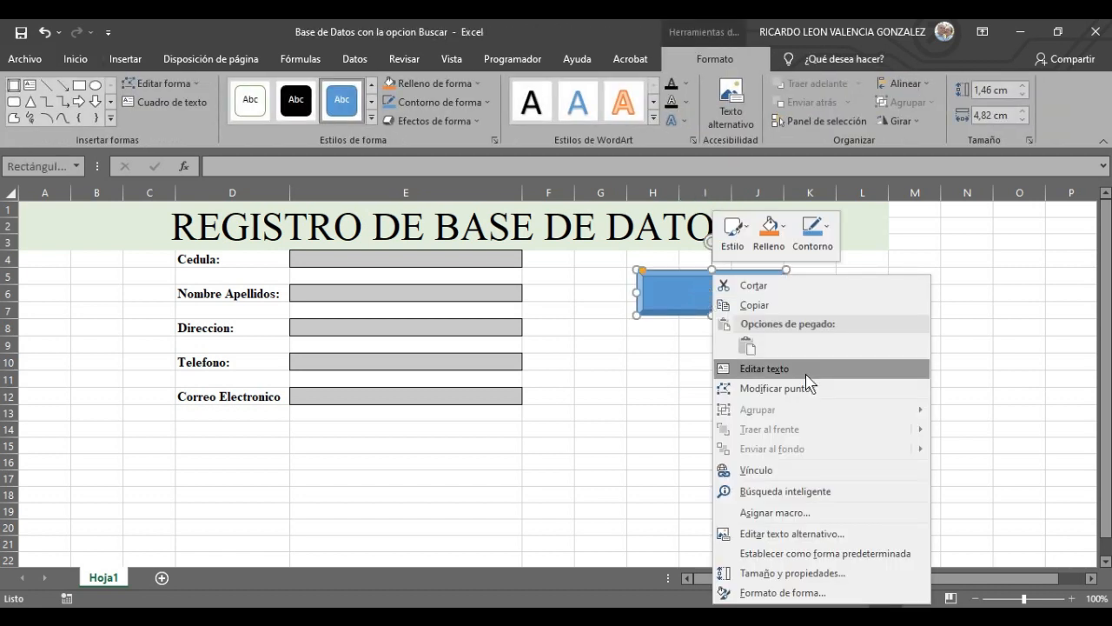
pyautogui.click(763, 368)
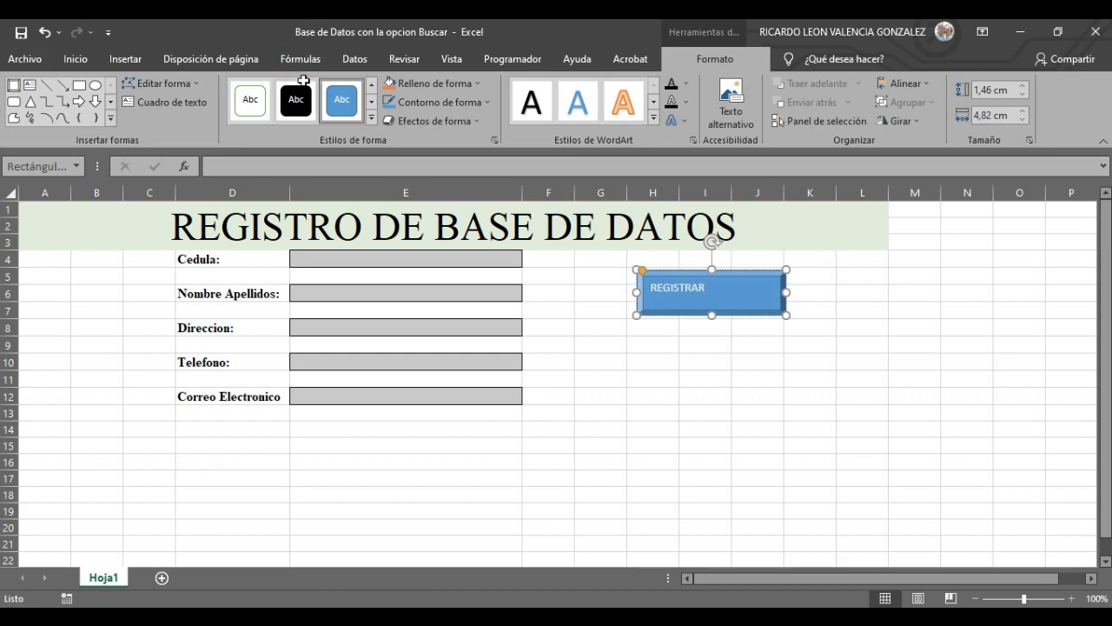
pyautogui.click(371, 118)
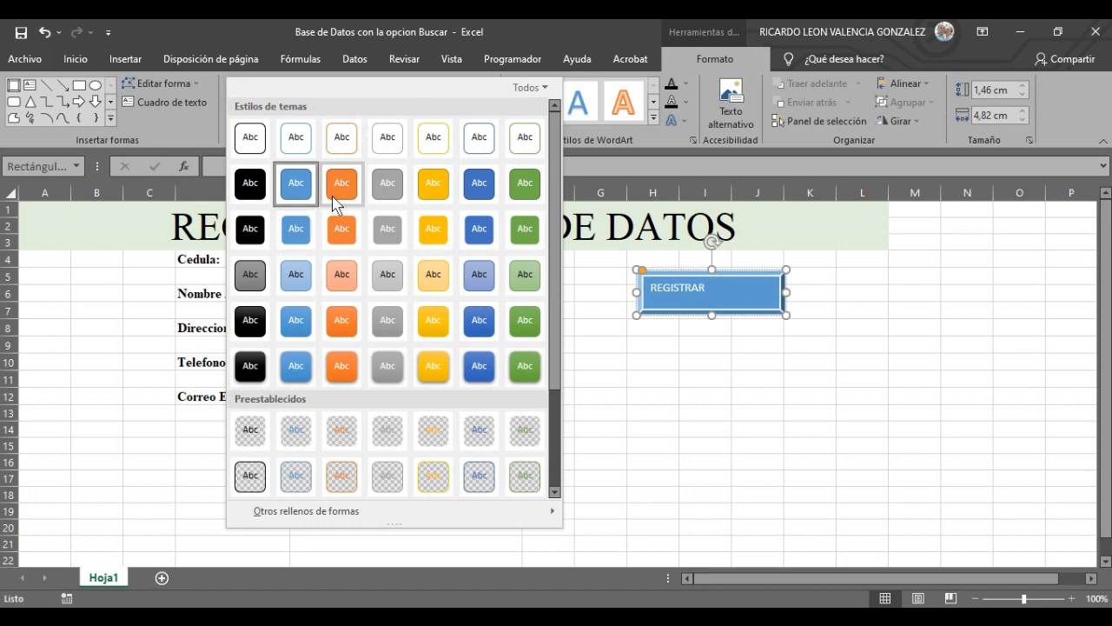
pyautogui.click(526, 184)
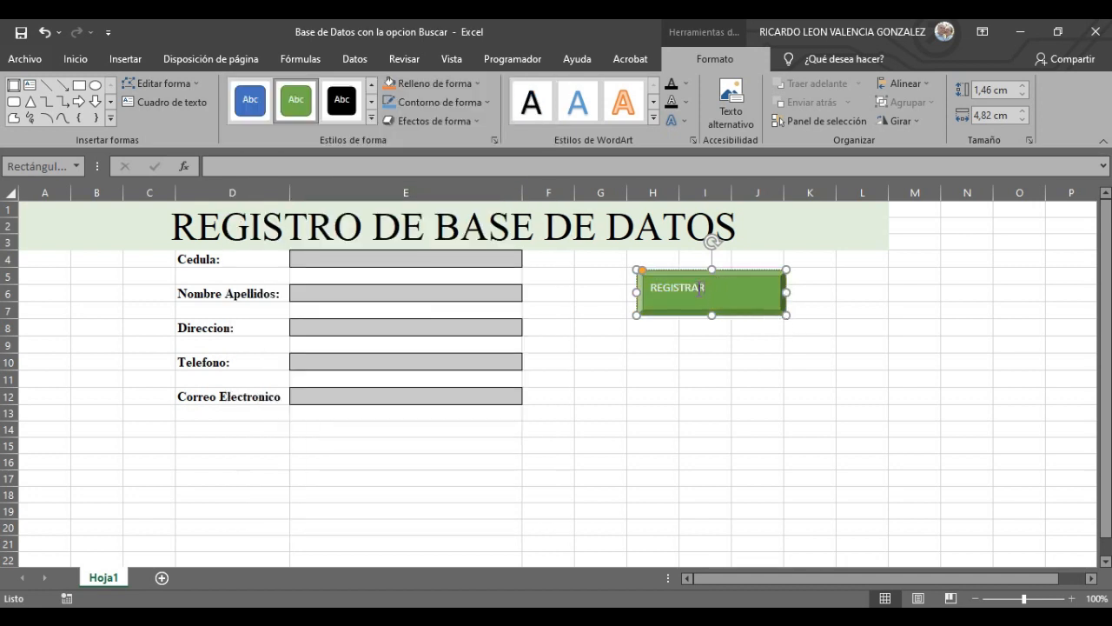
# - Centre the REGISTRAR text both ways and enlarge it to 20 points
pyautogui.moveTo(653, 288); pyautogui.dragTo(709, 287)
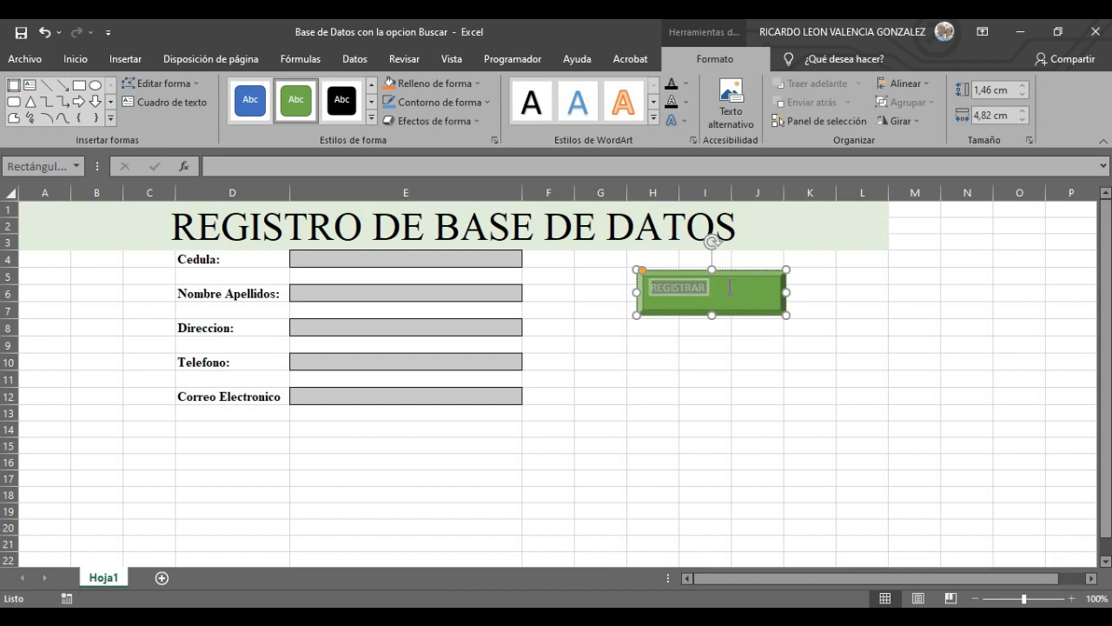
pyautogui.click(129, 59)
pyautogui.click(75, 61)
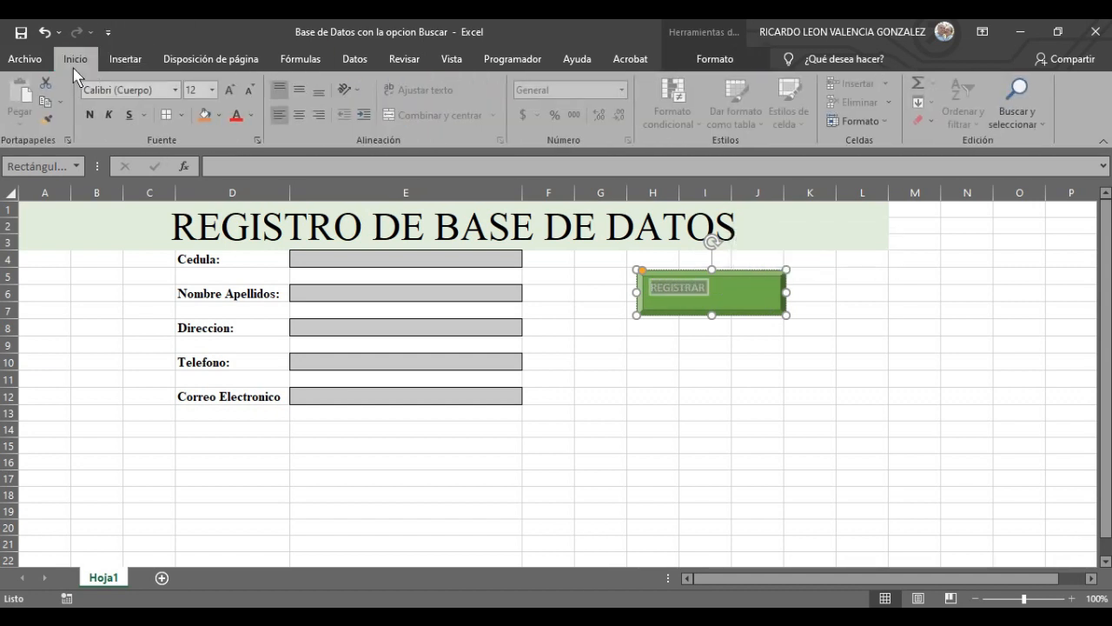
pyautogui.click(301, 91)
pyautogui.click(301, 115)
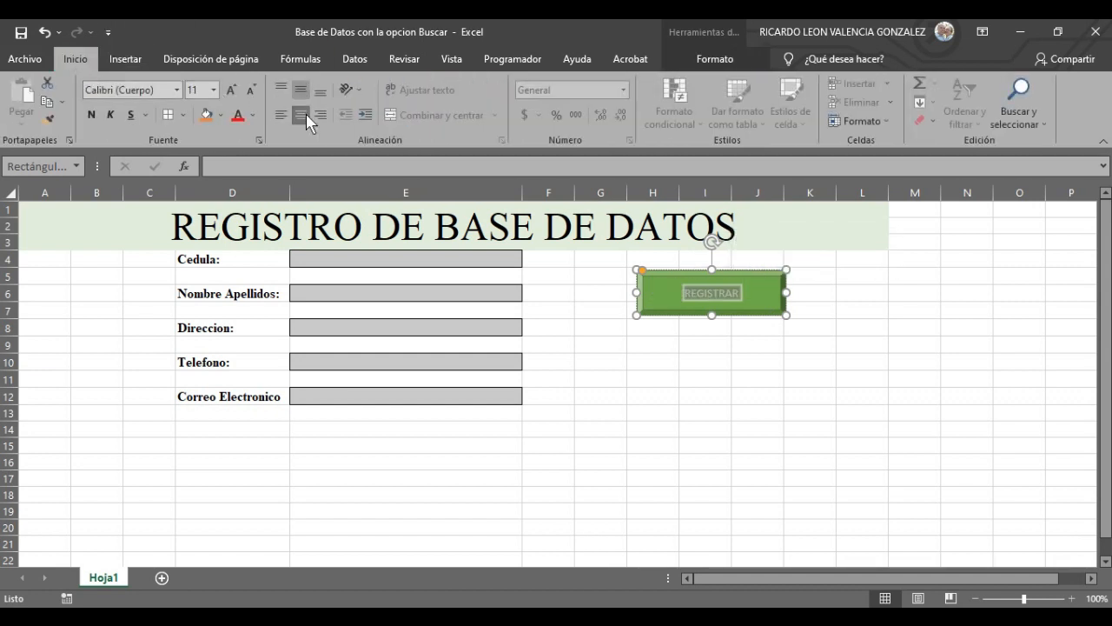
pyautogui.click(231, 90)
pyautogui.click(231, 90)
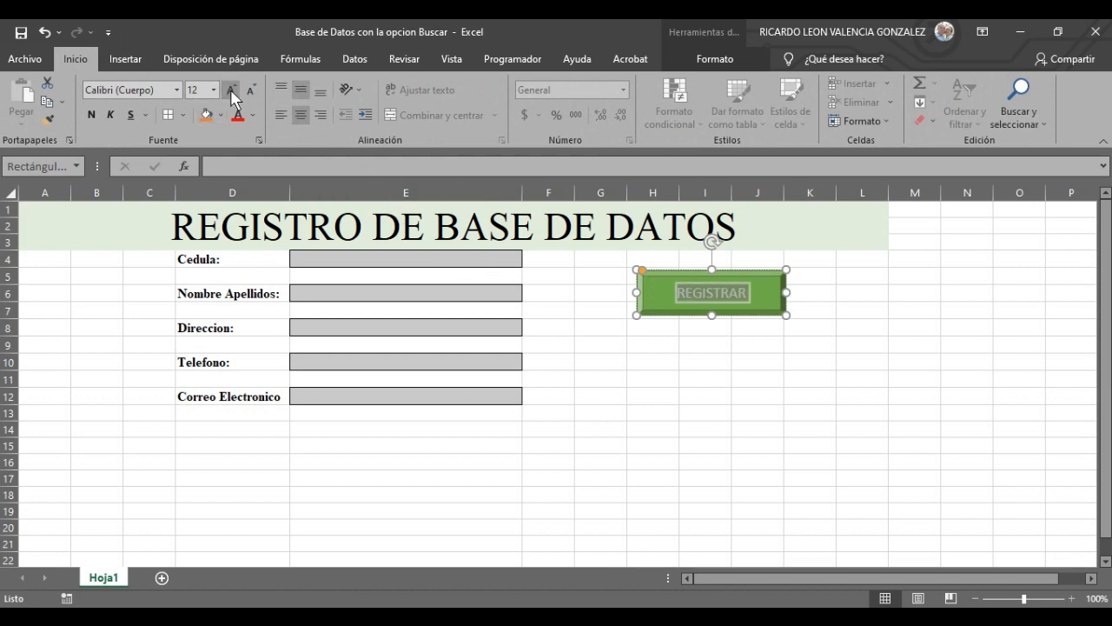
pyautogui.click(232, 90)
pyautogui.click(231, 89)
pyautogui.click(231, 90)
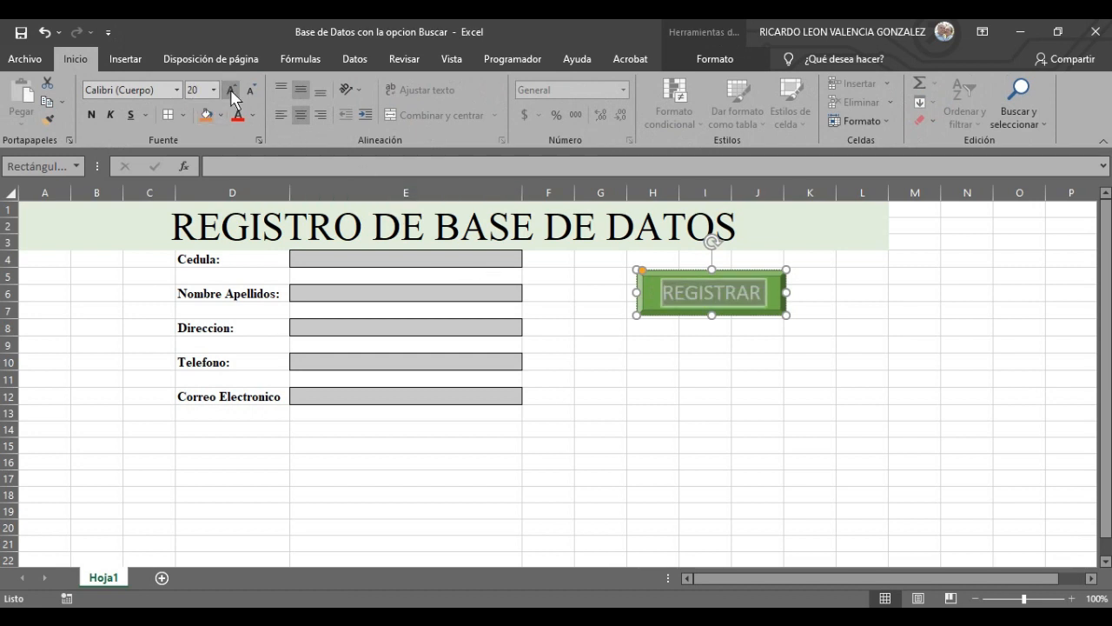
pyautogui.click(664, 448)
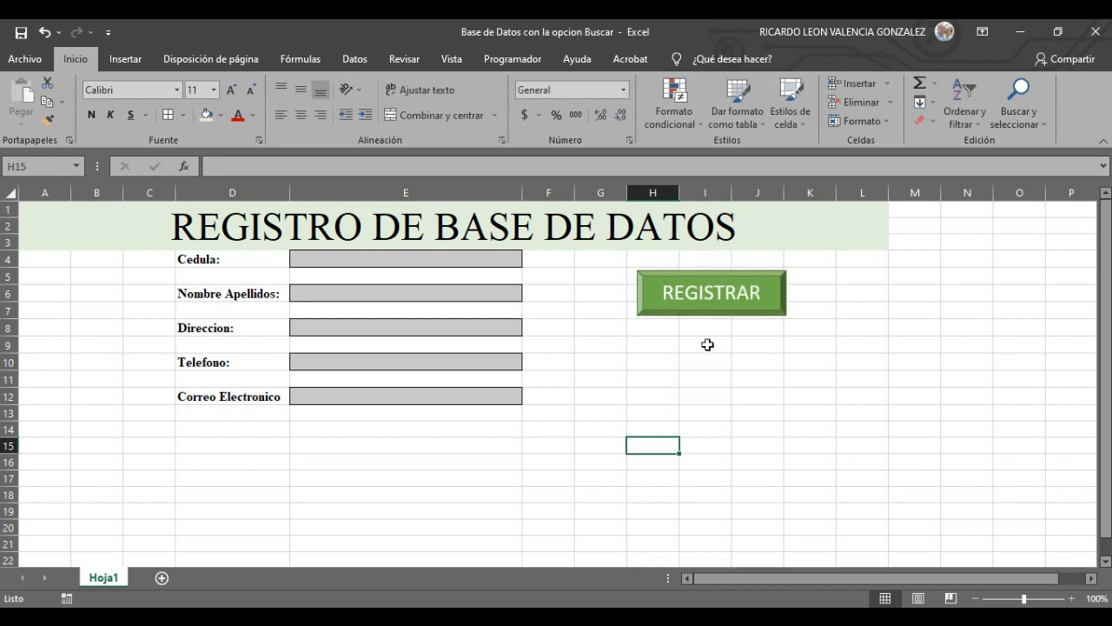
# - Copy the REGISTRAR button to the clipboard
pyautogui.click(770, 284)
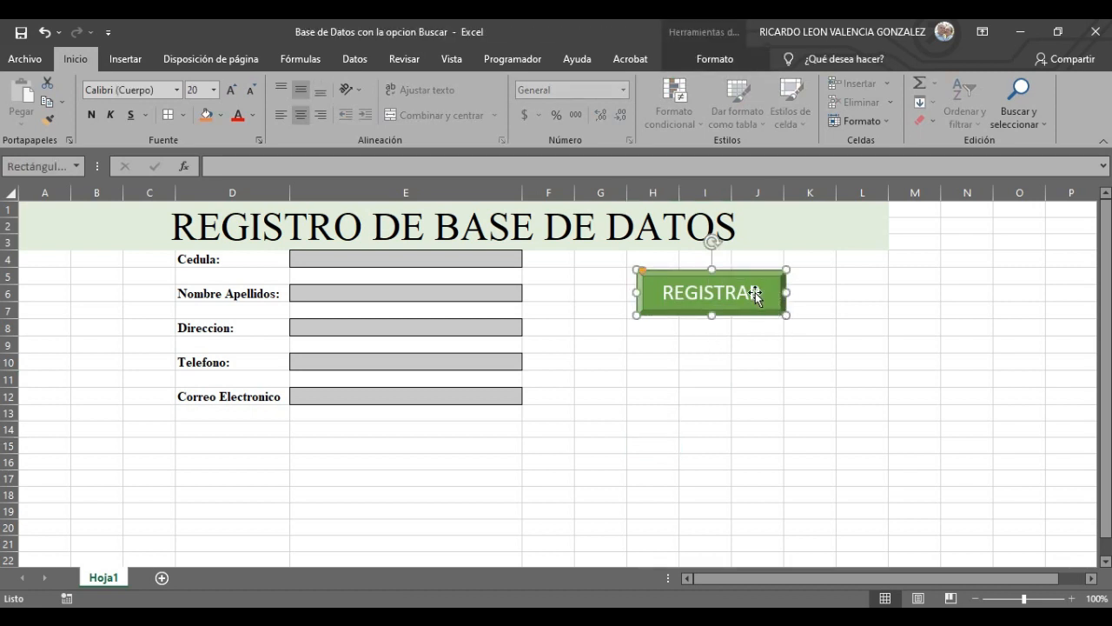
pyautogui.rightClick(754, 295)
pyautogui.click(798, 321)
pyautogui.click(776, 332)
pyautogui.click(775, 309)
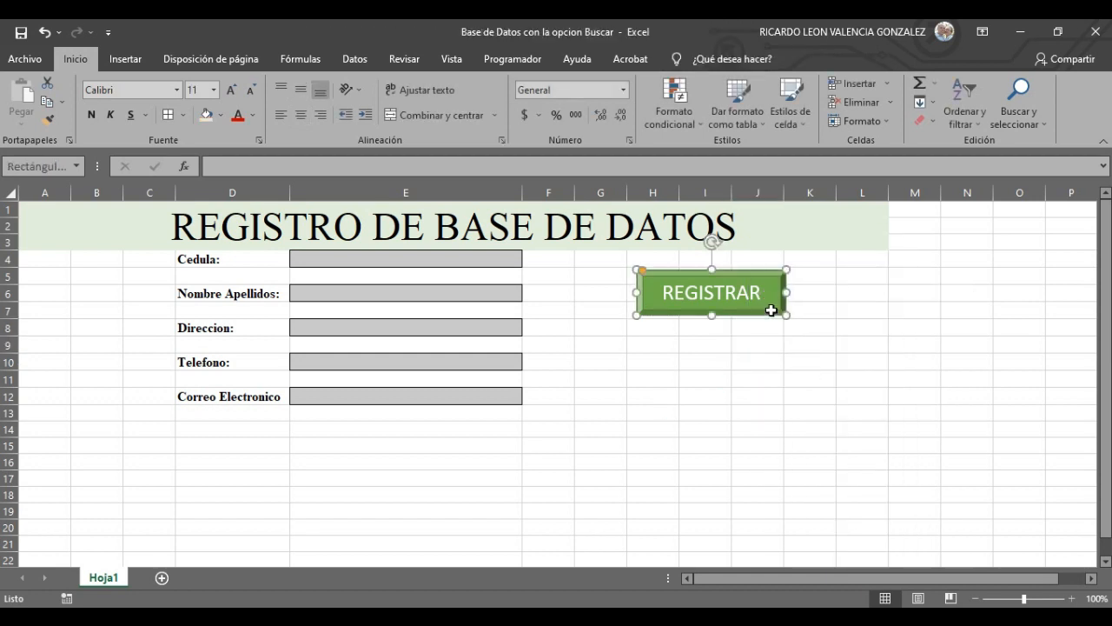
pyautogui.rightClick(778, 313)
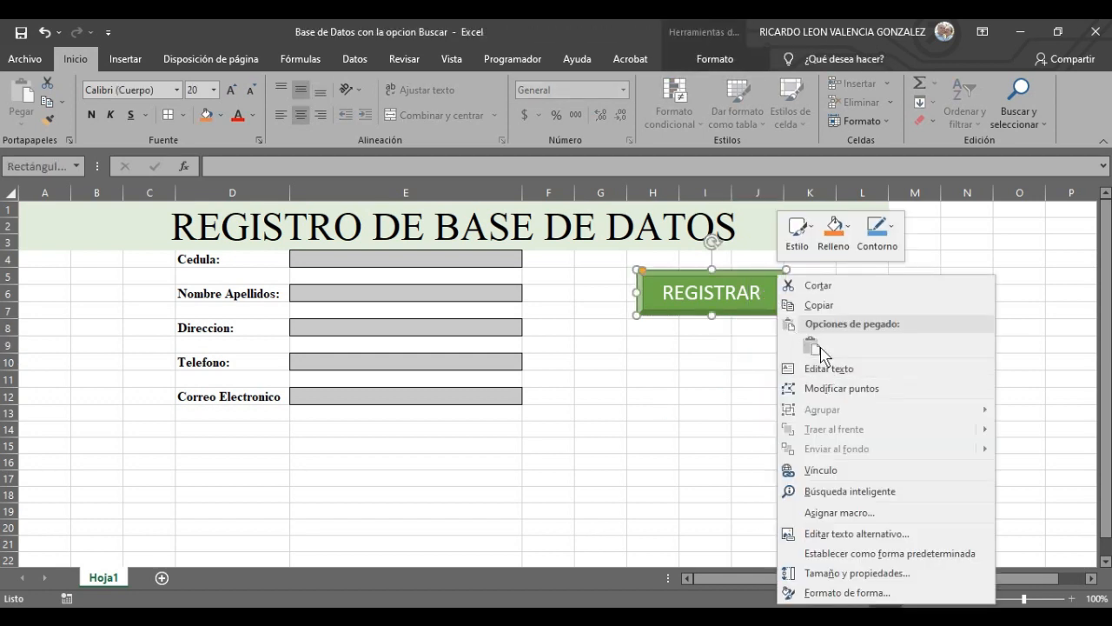
pyautogui.click(820, 304)
pyautogui.click(812, 444)
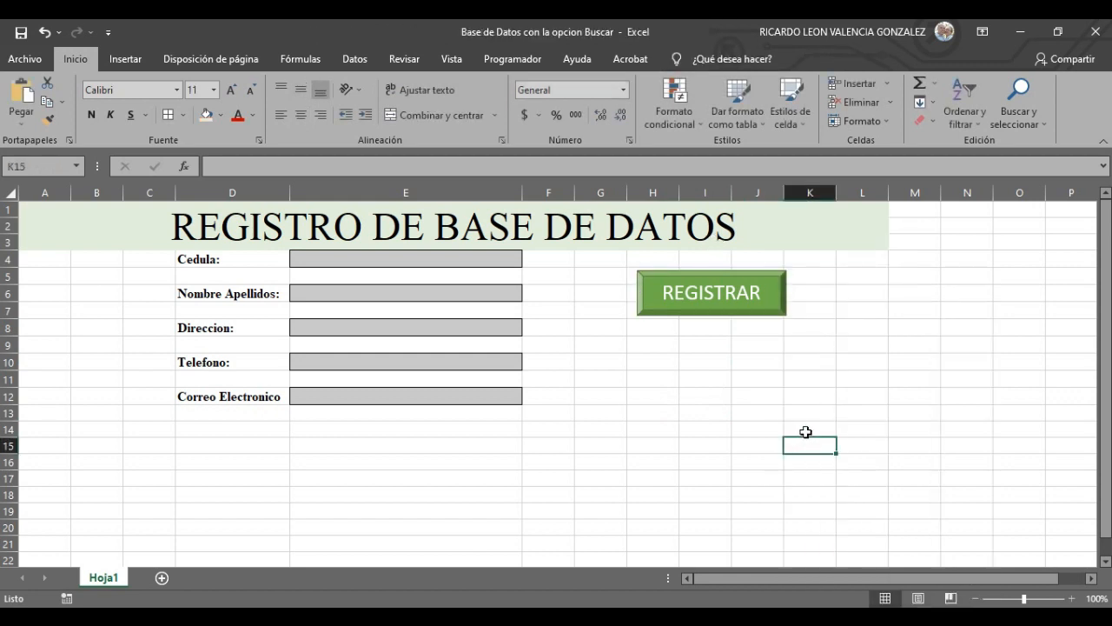
# - Paste button copies, move one under REGISTRAR and relabel it BUSCAR
pyautogui.hotkey('ctrl', 'v')
pyautogui.hotkey('ctrl', 'v')
pyautogui.hotkey('ctrl', 'v')
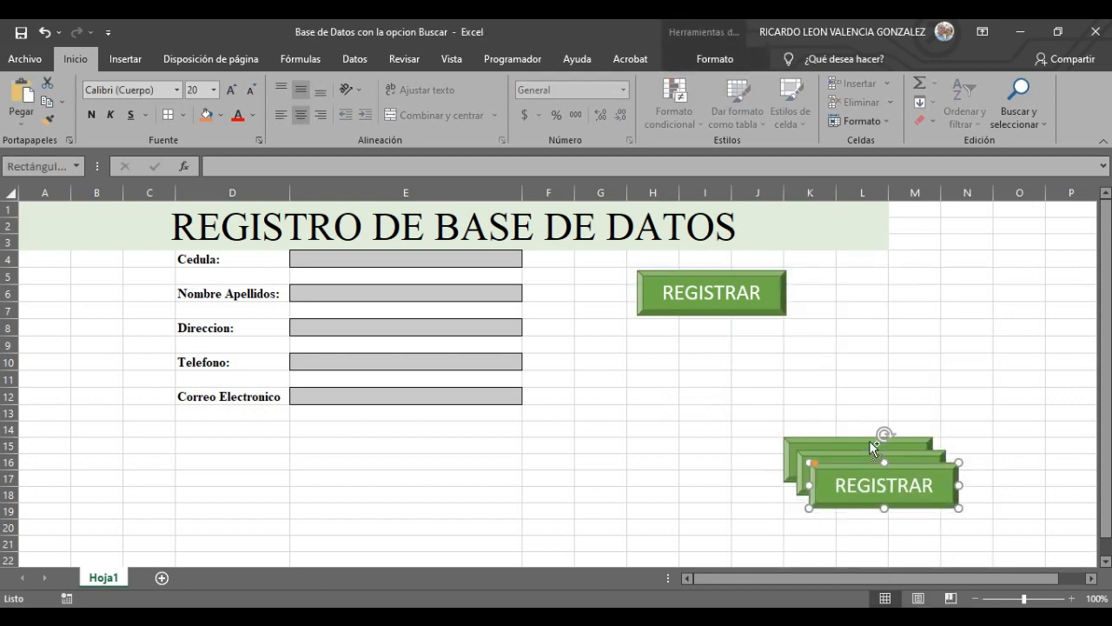
pyautogui.click(861, 440)
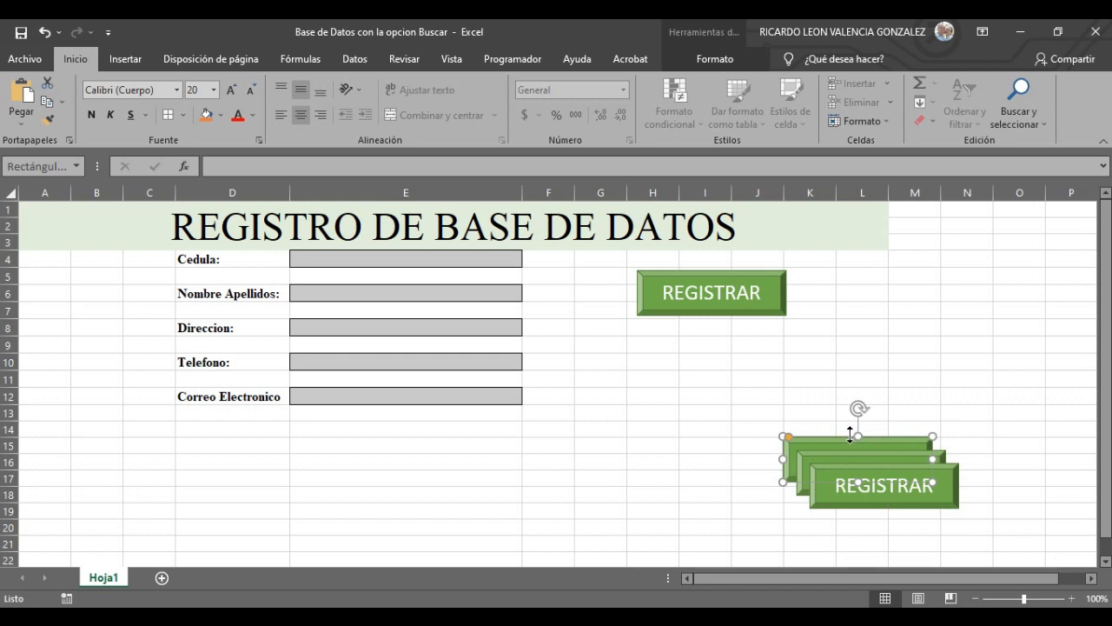
pyautogui.moveTo(851, 434); pyautogui.dragTo(706, 334)
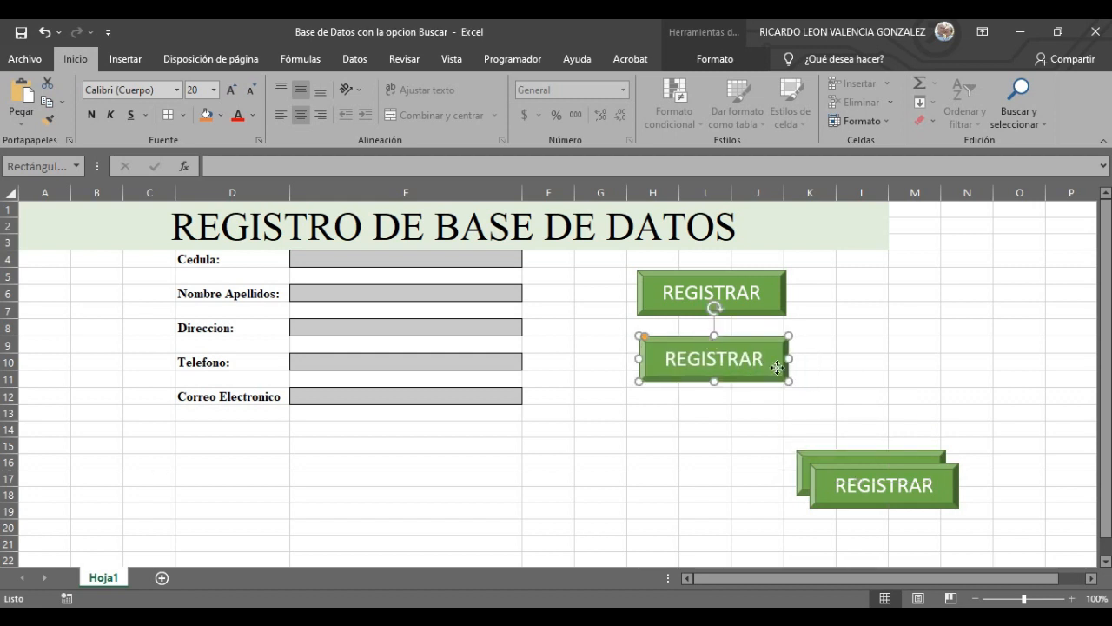
pyautogui.press('BackSpace')
pyautogui.press('BackSpace')
pyautogui.press('BackSpace')
pyautogui.press('BackSpace')
pyautogui.press('BackSpace')
pyautogui.press('BackSpace')
pyautogui.press('BackSpace')
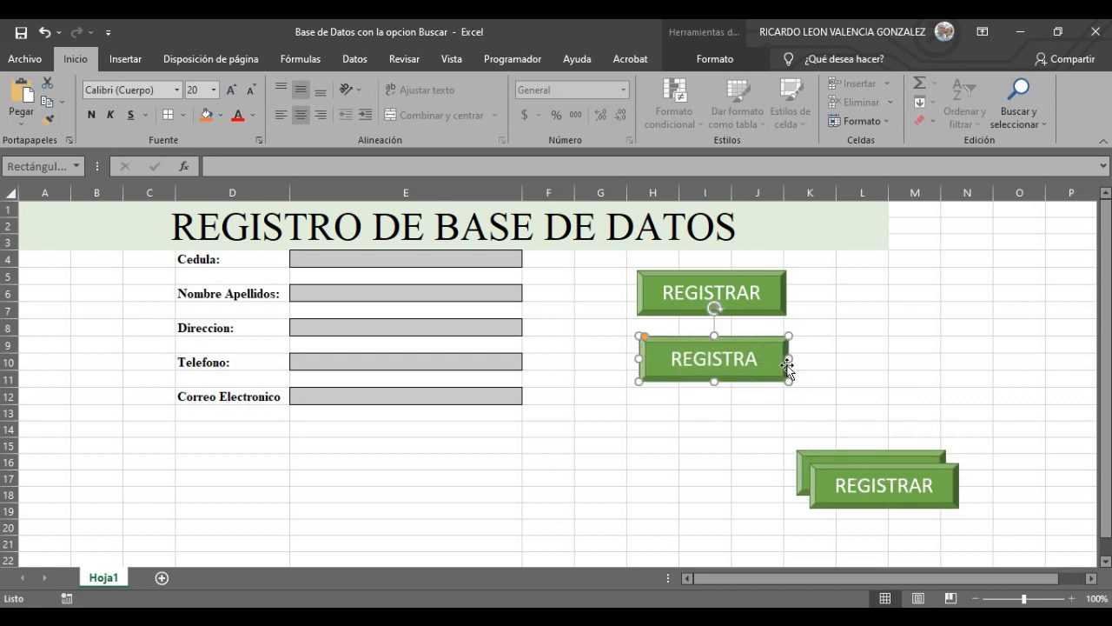
pyautogui.press('BackSpace')
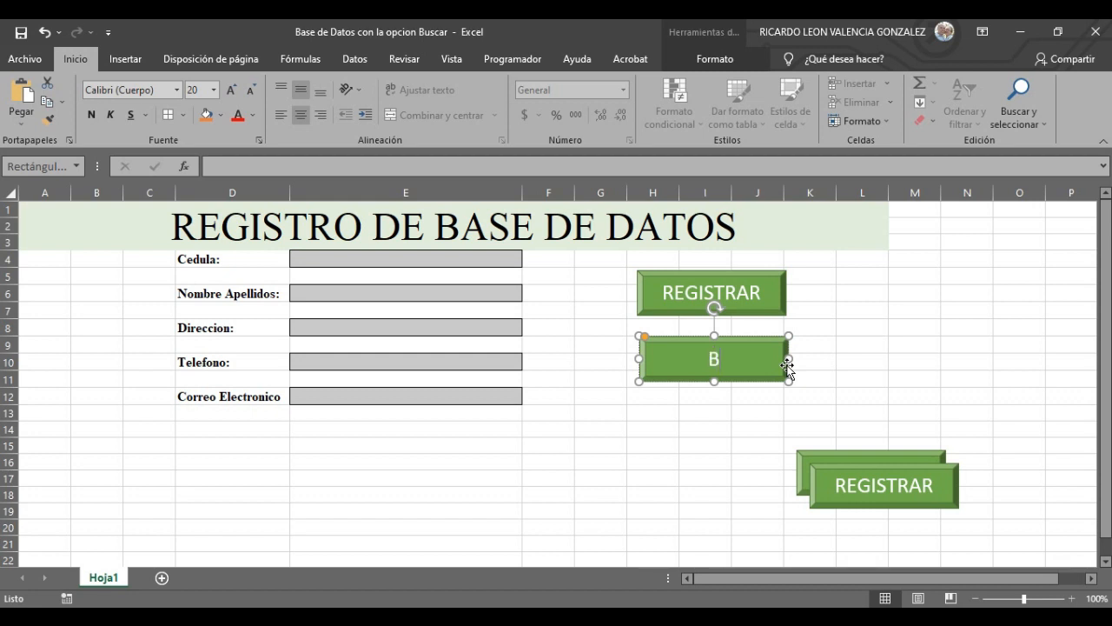
pyautogui.write('USCAR')
# - Move the next copy under BUSCAR and relabel it BORRAR
pyautogui.click(905, 473)
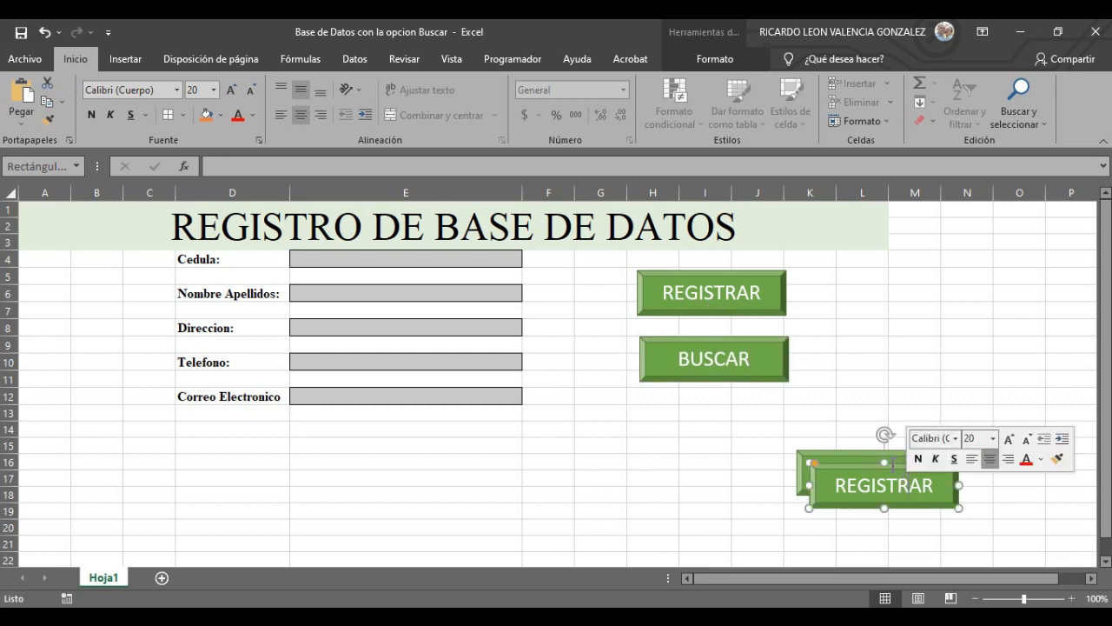
pyautogui.moveTo(891, 464); pyautogui.dragTo(722, 401)
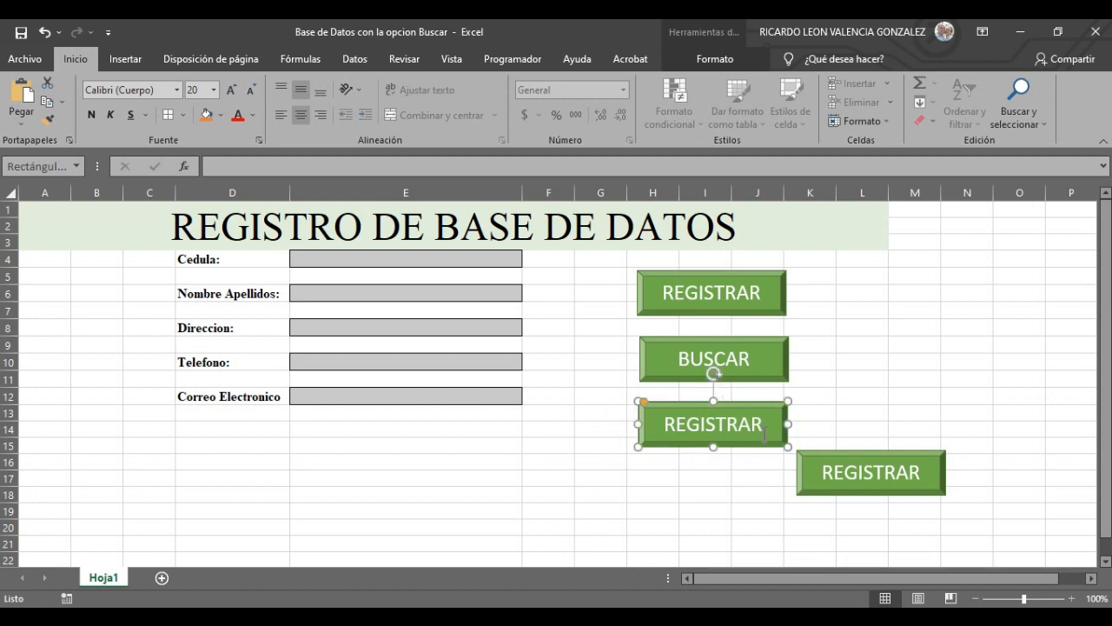
pyautogui.press('BackSpace')
pyautogui.press('BackSpace')
pyautogui.press('BackSpace')
pyautogui.press('BackSpace')
pyautogui.press('BackSpace')
pyautogui.press('BackSpace')
pyautogui.press('BackSpace')
pyautogui.press('BackSpace')
pyautogui.press('BackSpace')
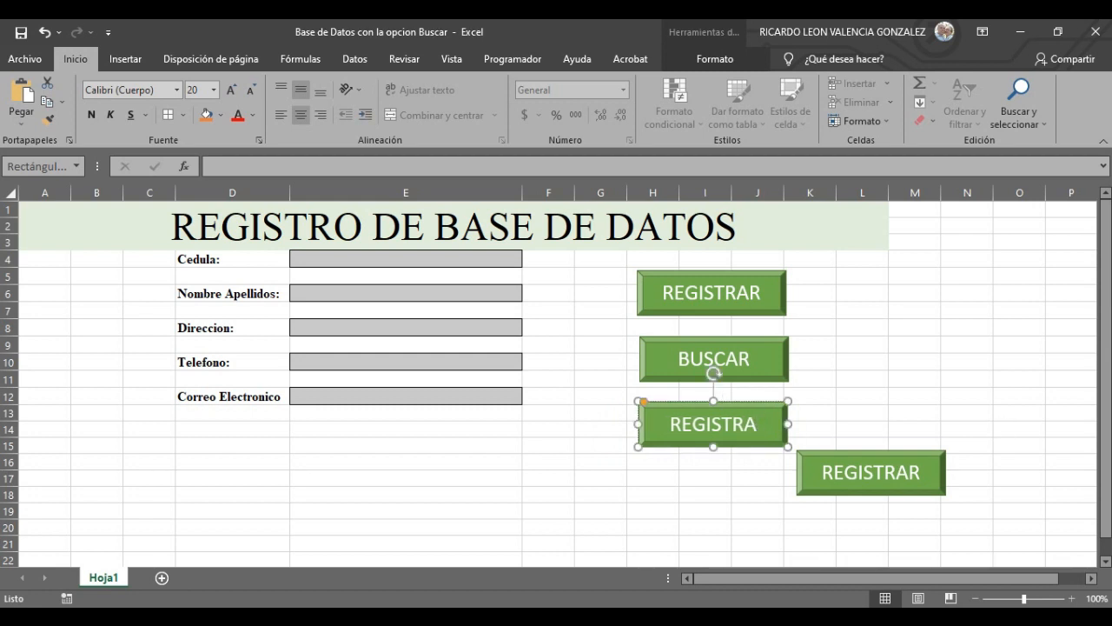
pyautogui.write('BORR')
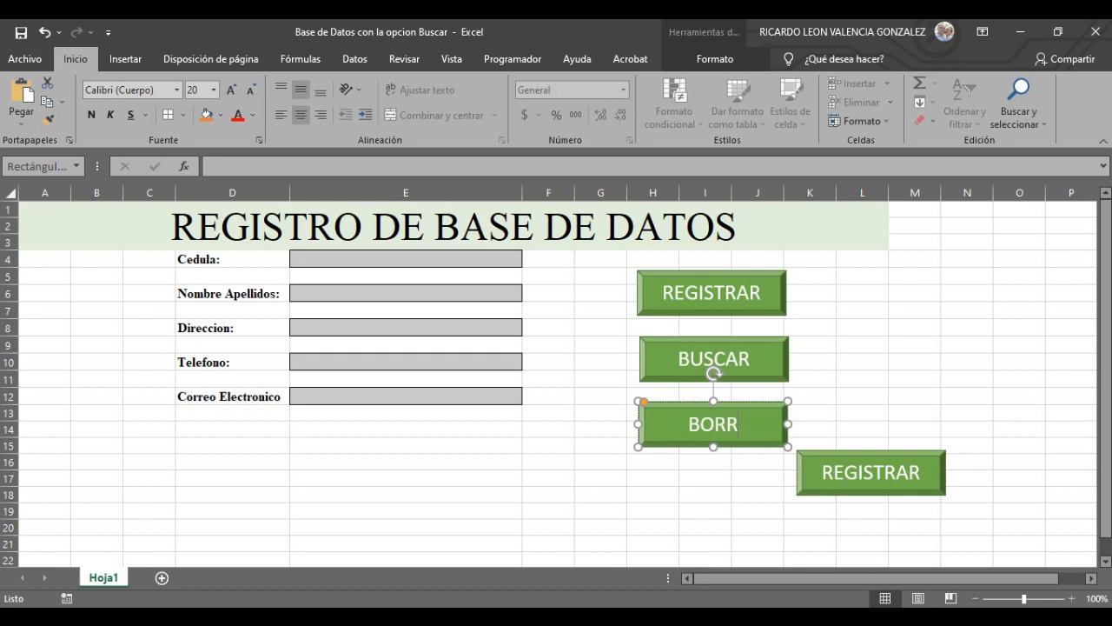
pyautogui.write('AR')
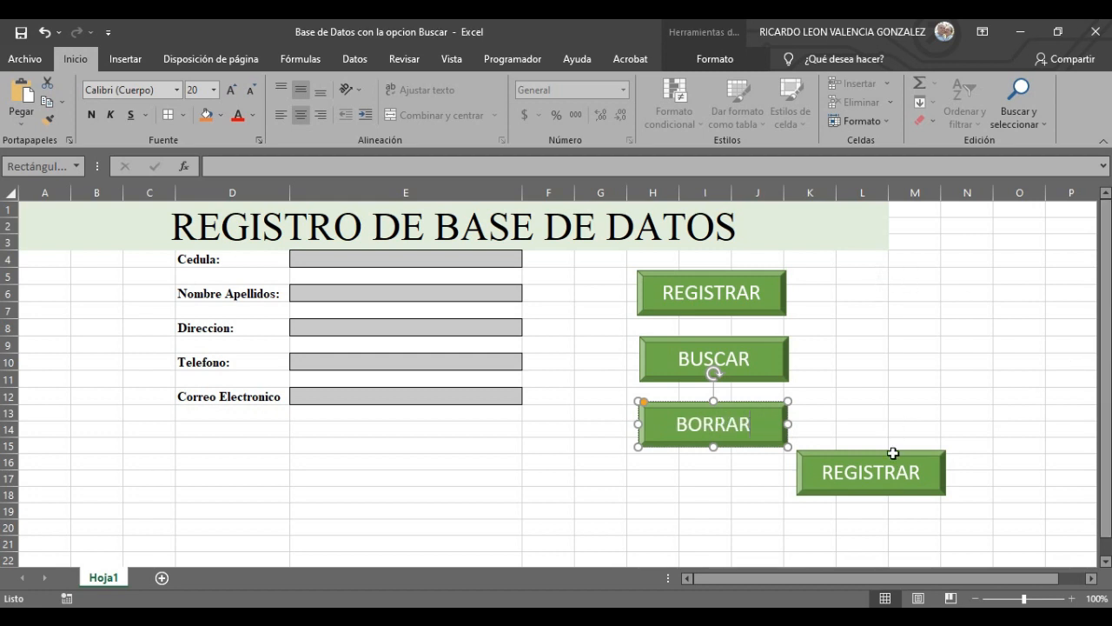
# - Move the last copy under BORRAR and relabel it DATOS
pyautogui.click(894, 453)
pyautogui.moveTo(903, 449); pyautogui.dragTo(748, 475)
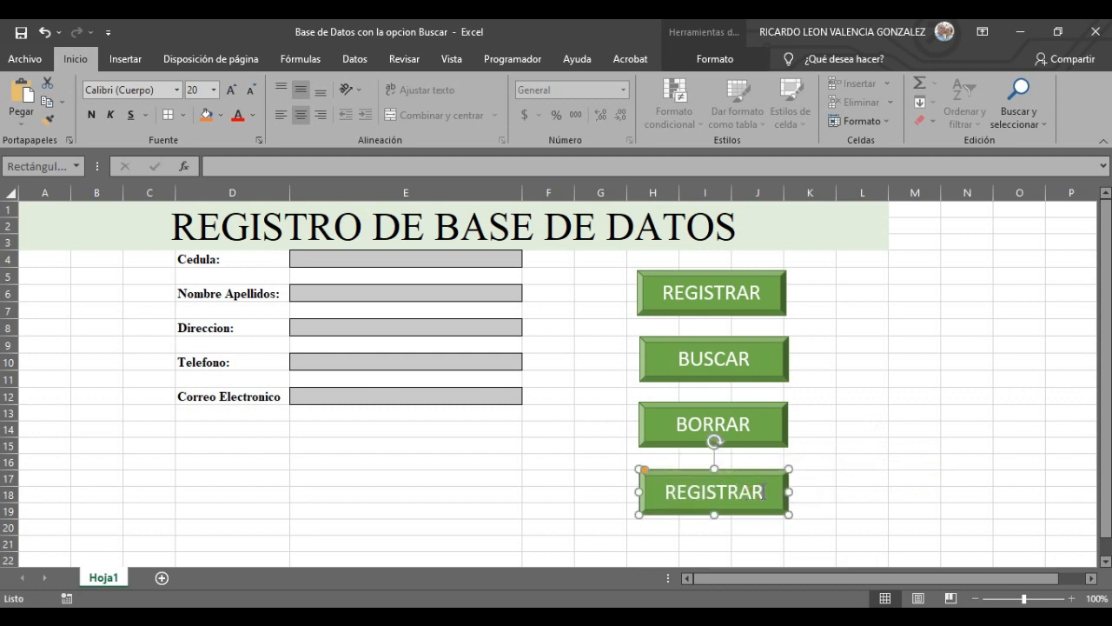
pyautogui.click(759, 492)
pyautogui.press('BackSpace')
pyautogui.press('BackSpace')
pyautogui.press('BackSpace')
pyautogui.press('BackSpace')
pyautogui.press('BackSpace')
pyautogui.press('BackSpace')
pyautogui.press('BackSpace')
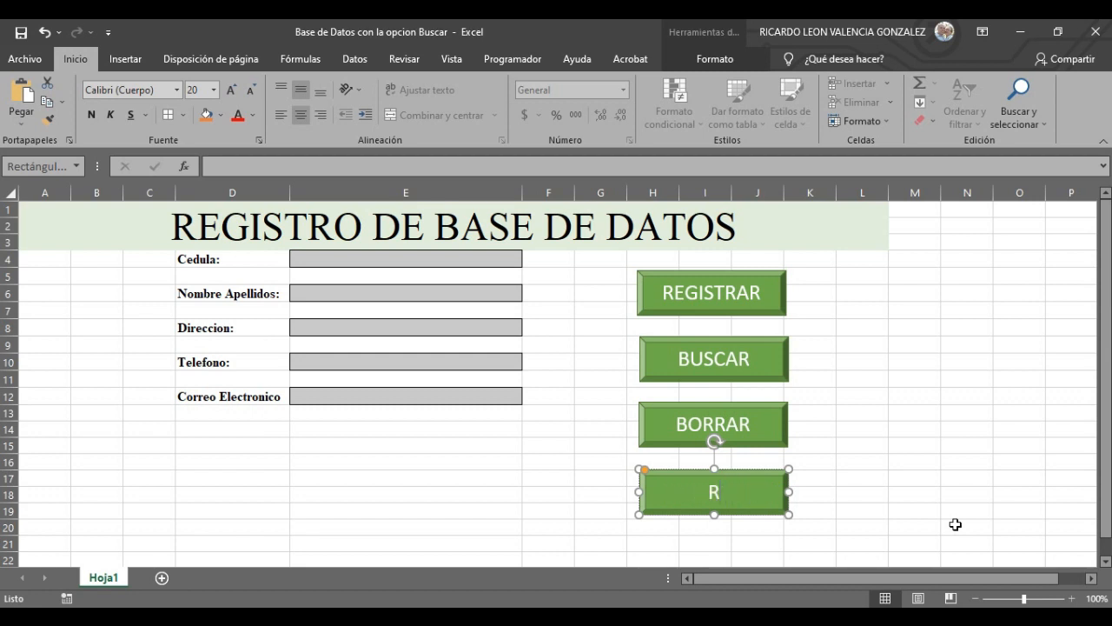
pyautogui.write('DATOS')
pyautogui.click(969, 426)
pyautogui.click(755, 360)
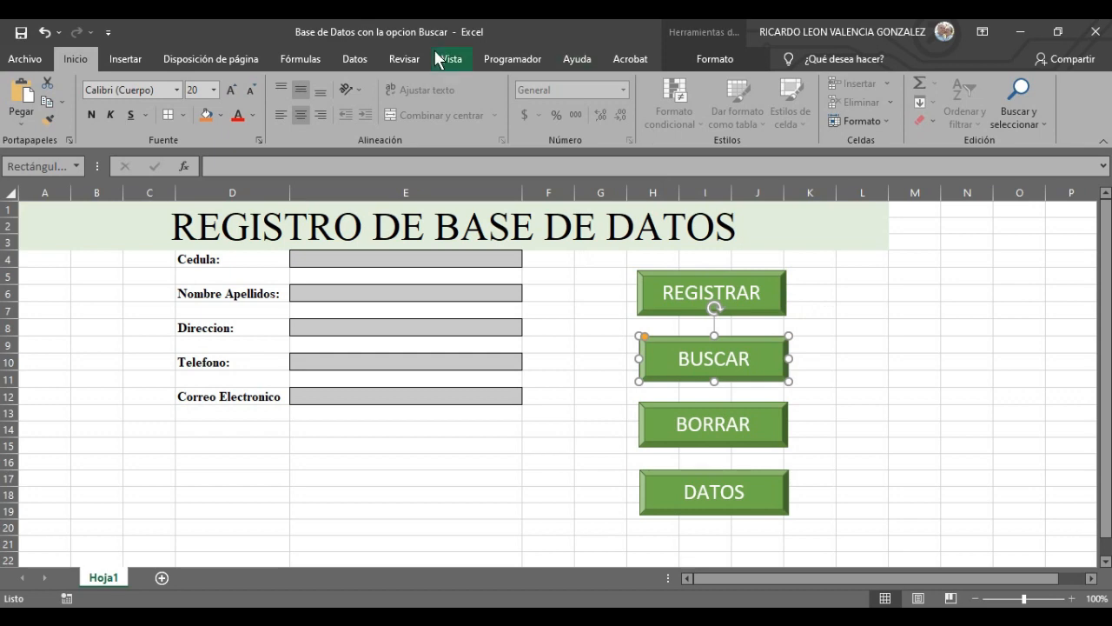
# - Give the BUSCAR button a yellow shape style
pyautogui.click(358, 59)
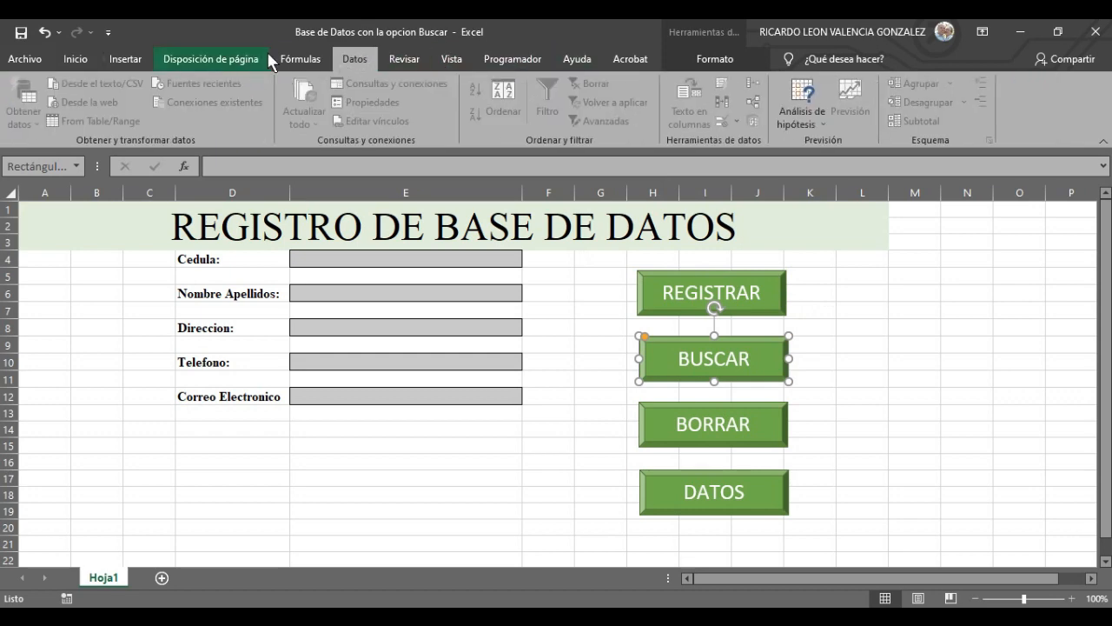
pyautogui.click(227, 65)
pyautogui.click(132, 59)
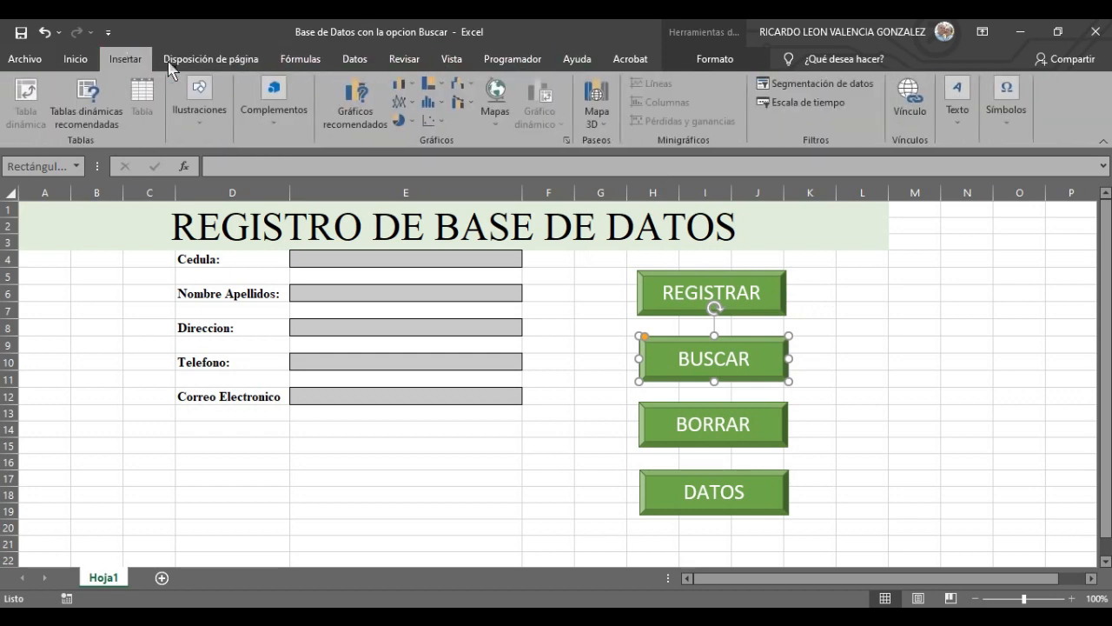
pyautogui.click(711, 59)
pyautogui.click(375, 124)
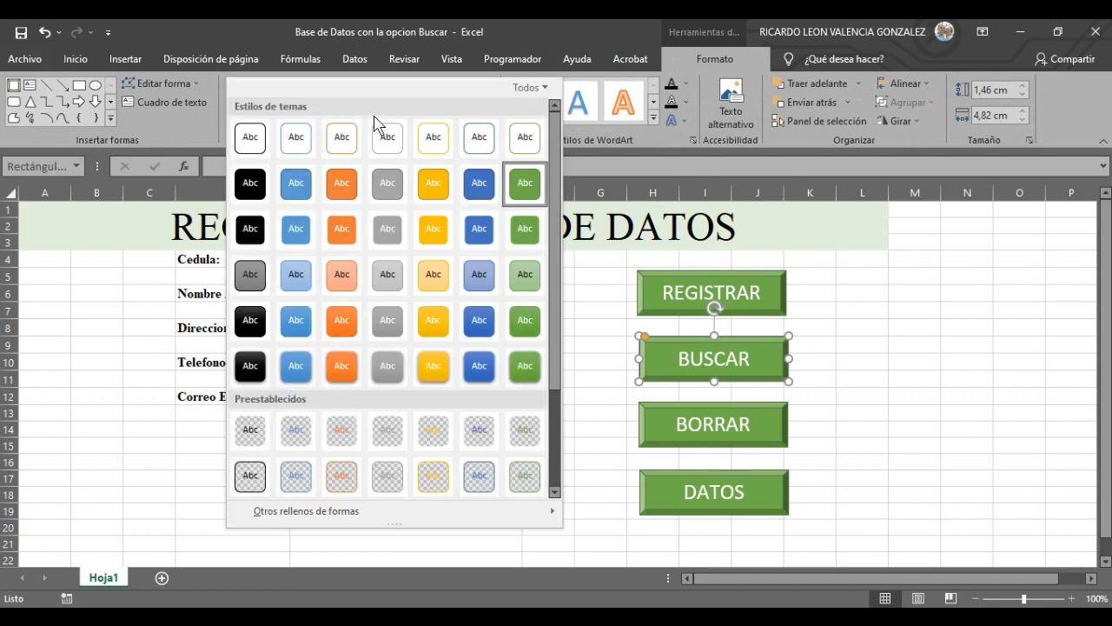
pyautogui.click(435, 192)
# - Make the BORRAR button light orange and the DATOS button blue
pyautogui.click(784, 426)
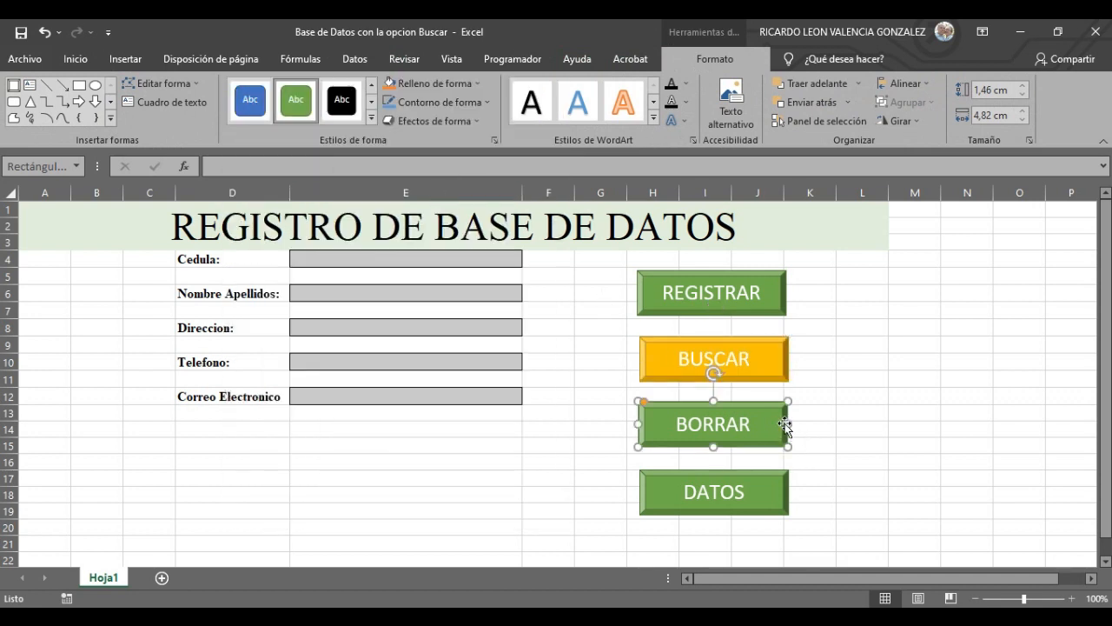
pyautogui.click(372, 120)
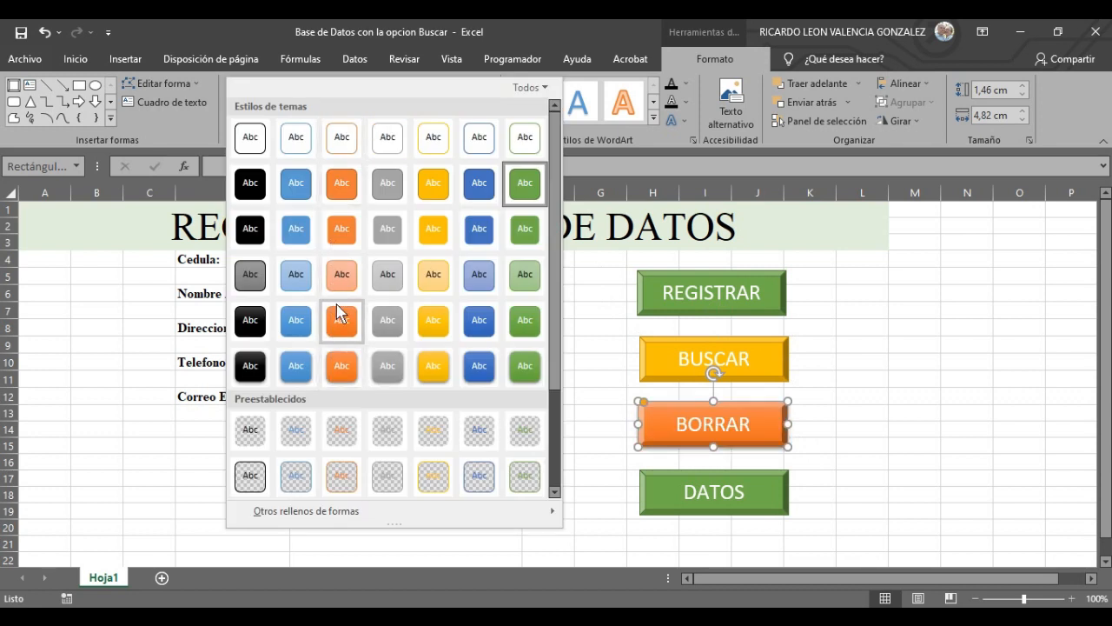
pyautogui.click(343, 278)
pyautogui.click(767, 502)
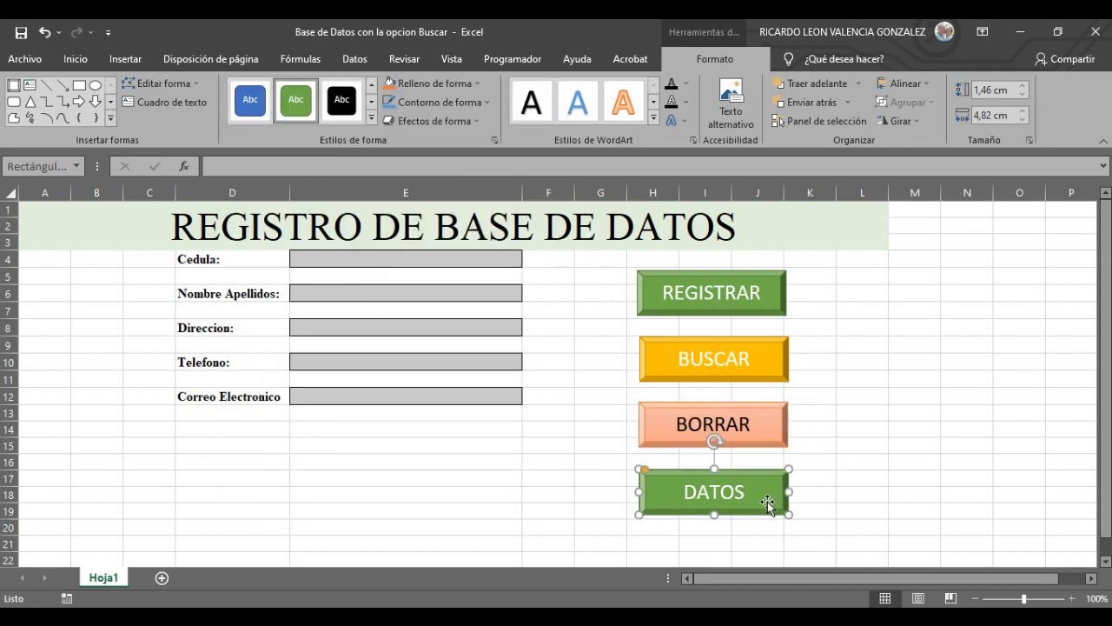
pyautogui.click(374, 119)
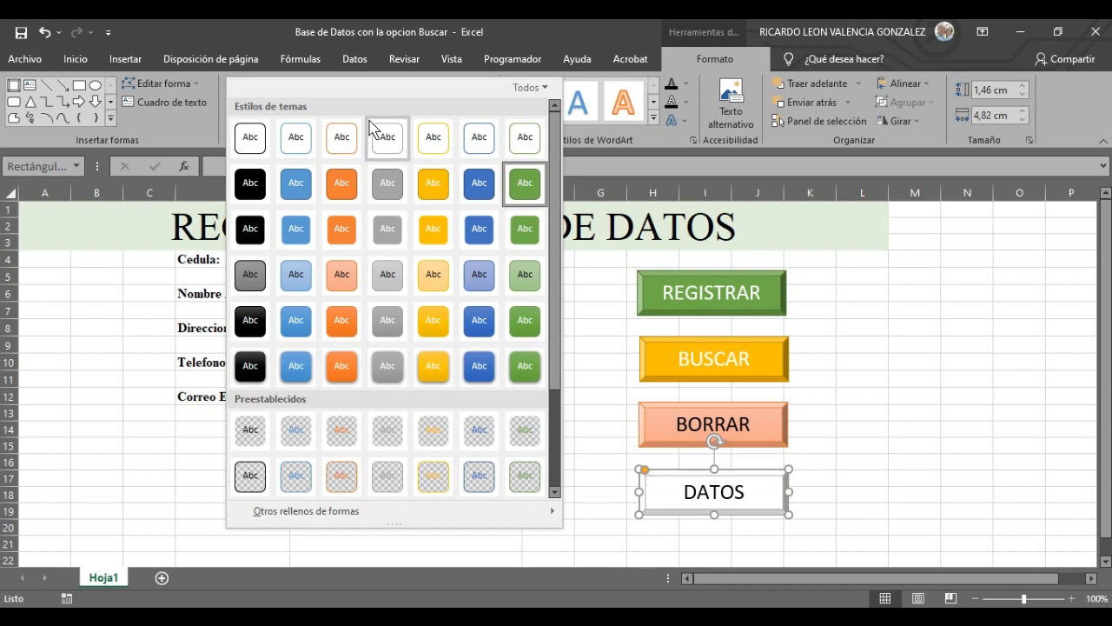
pyautogui.click(298, 187)
pyautogui.click(909, 452)
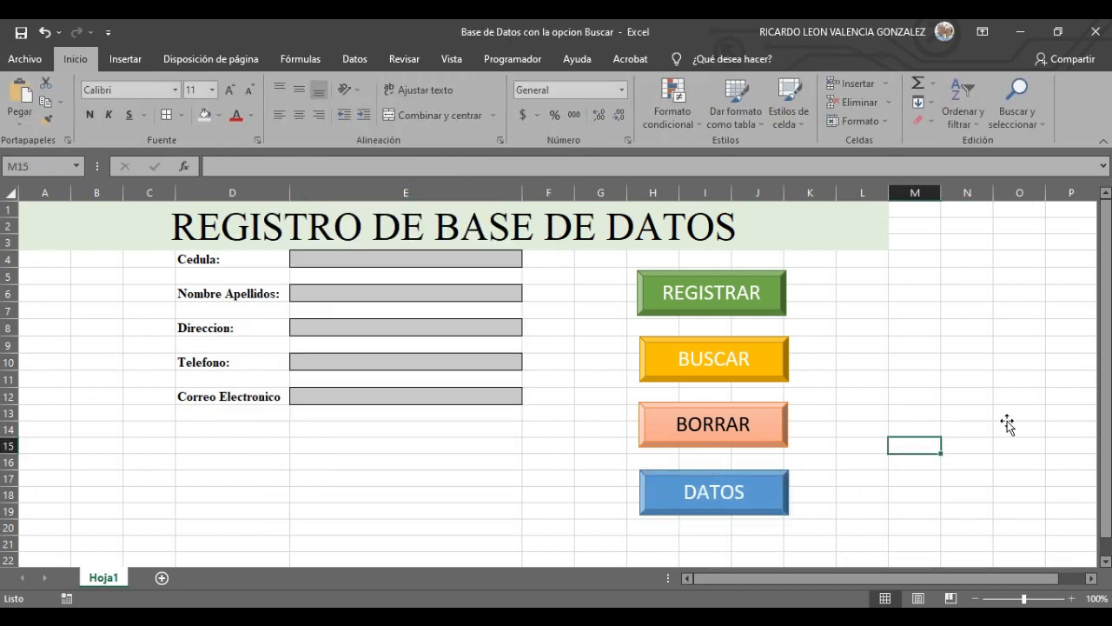
pyautogui.click(963, 275)
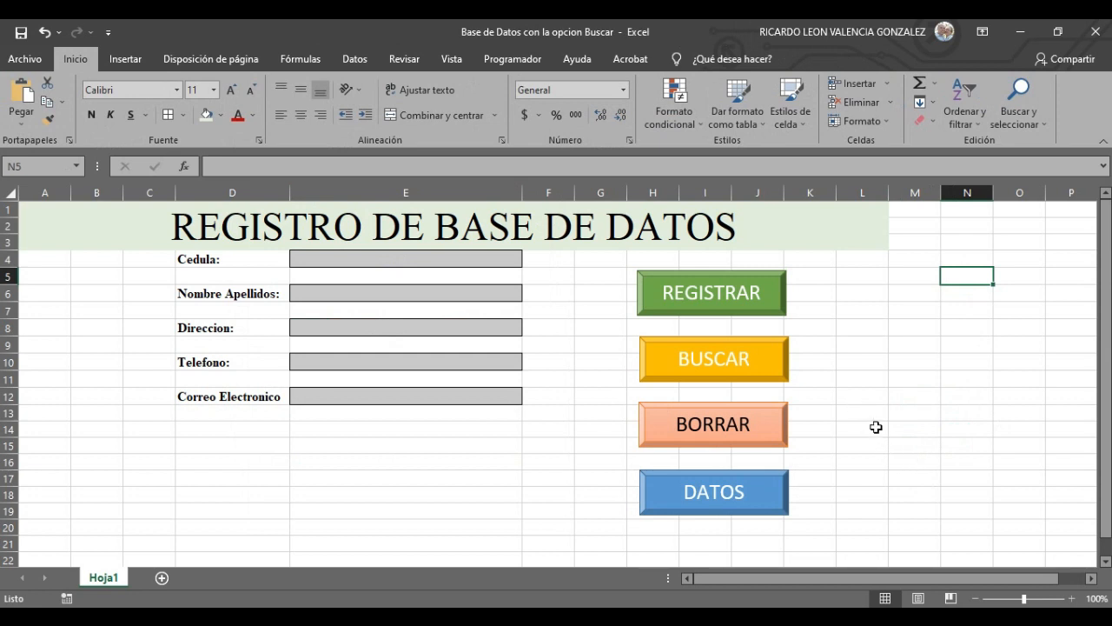
# - Copy the blue DATOS button onto a new sheet Hoja2, then go back to Hoja1
pyautogui.click(713, 509)
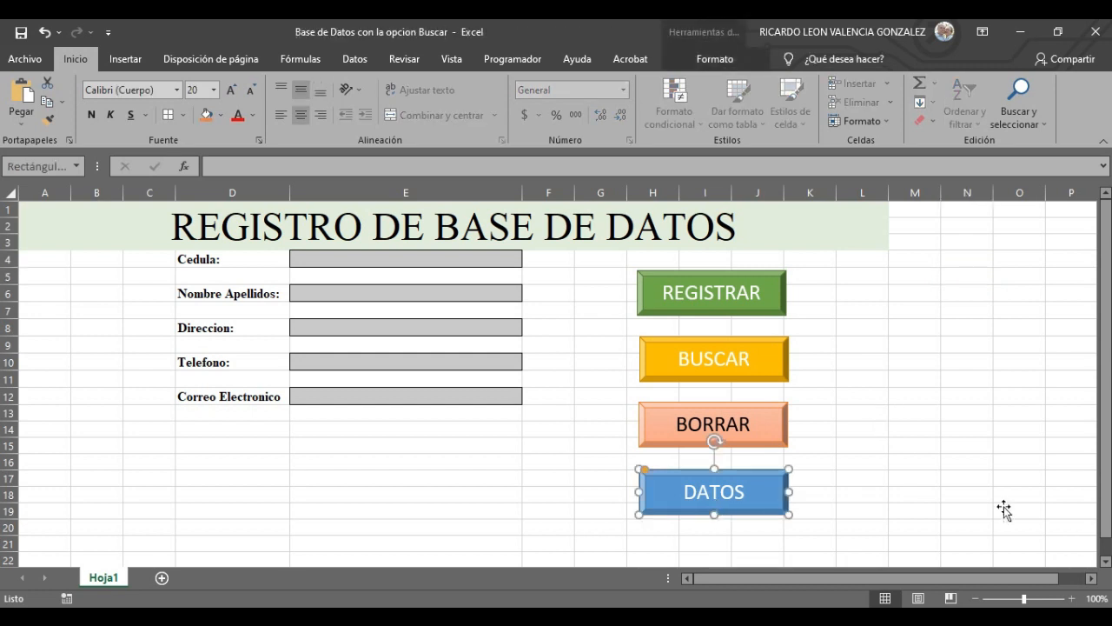
pyautogui.rightClick(762, 487)
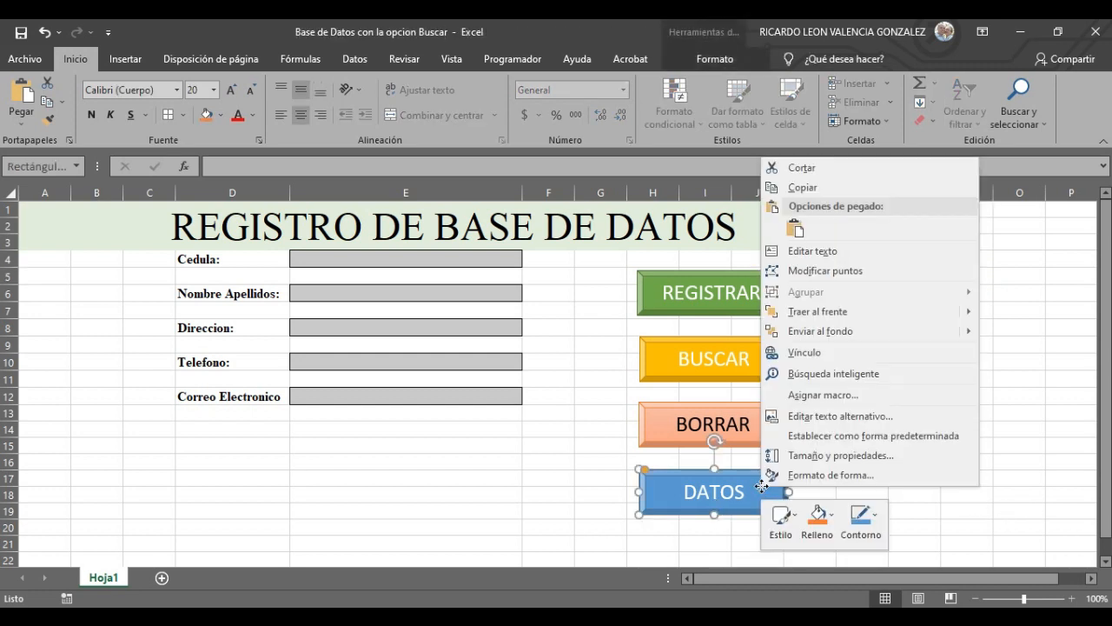
pyautogui.click(822, 189)
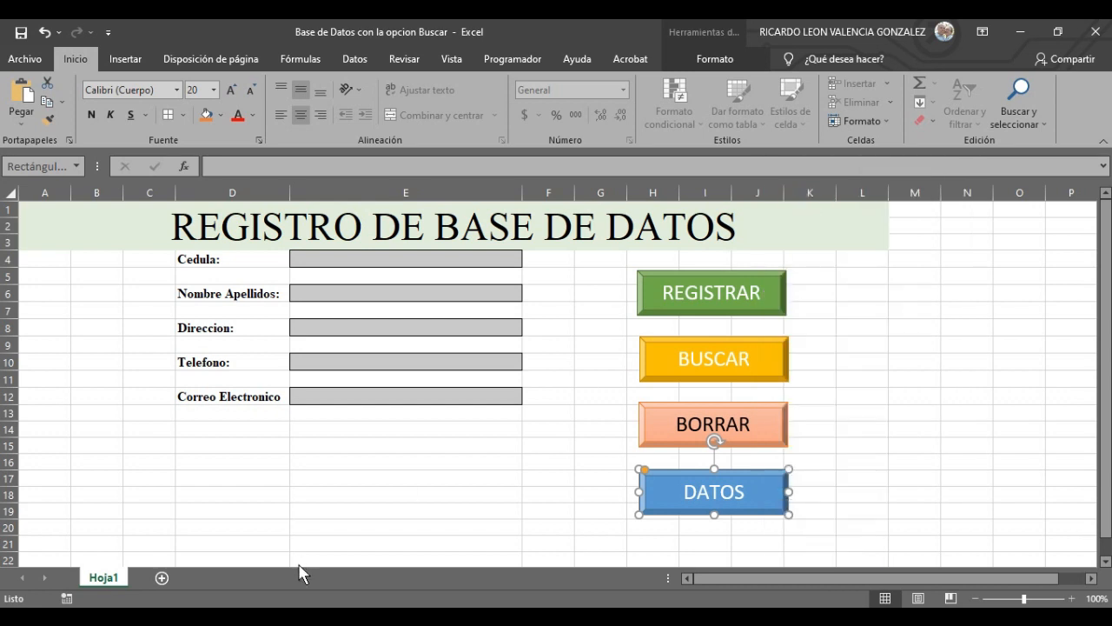
pyautogui.click(161, 578)
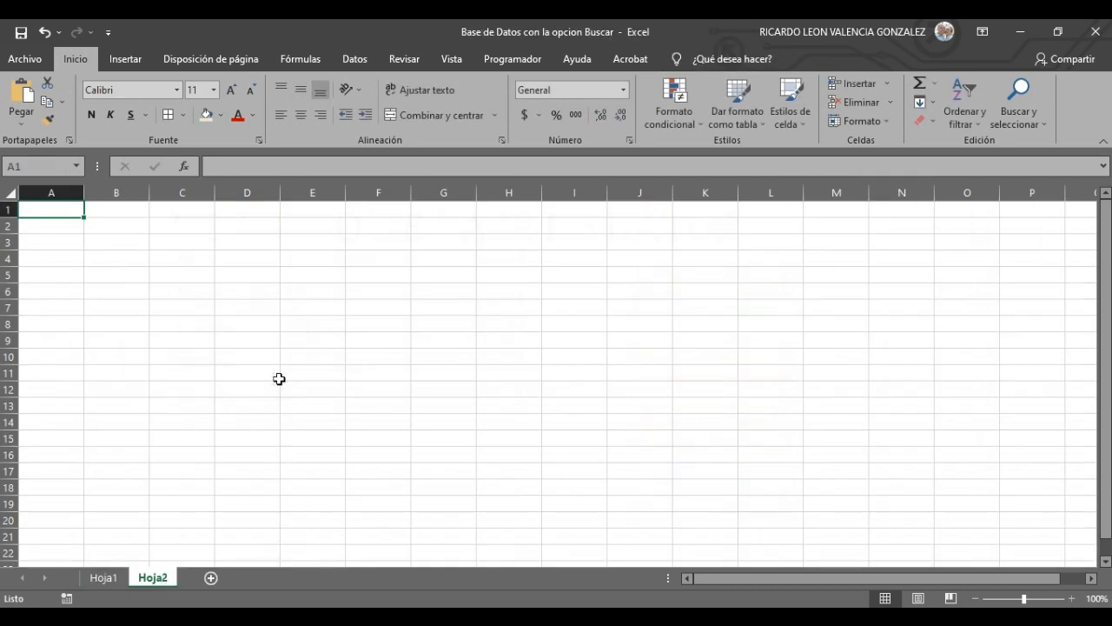
pyautogui.hotkey('ctrl', 'v')
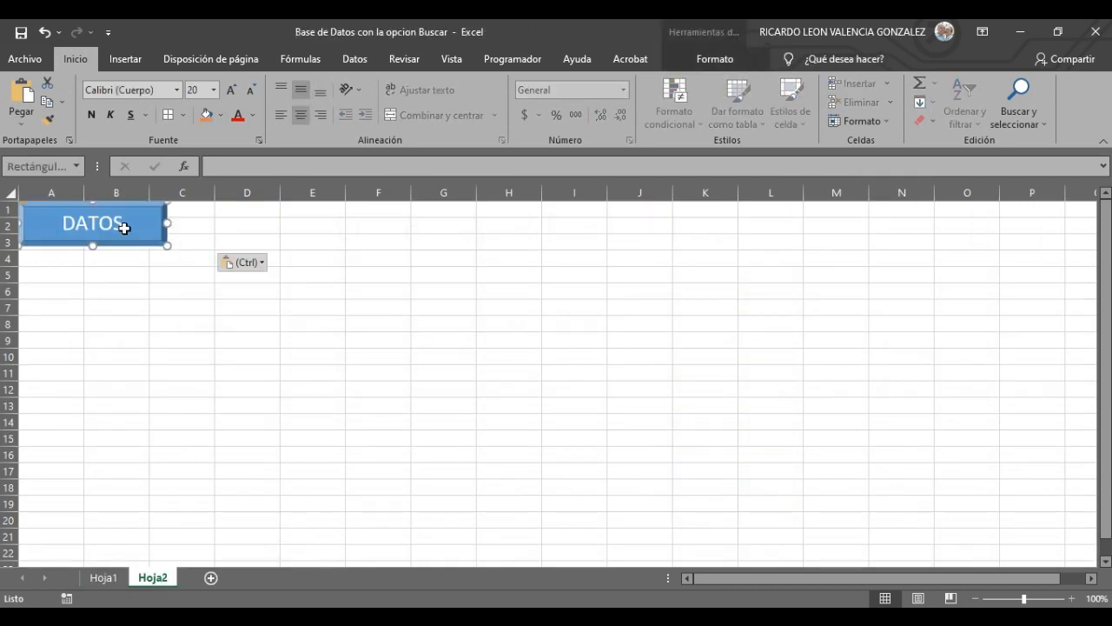
pyautogui.moveTo(119, 229); pyautogui.dragTo(982, 408)
pyautogui.click(101, 577)
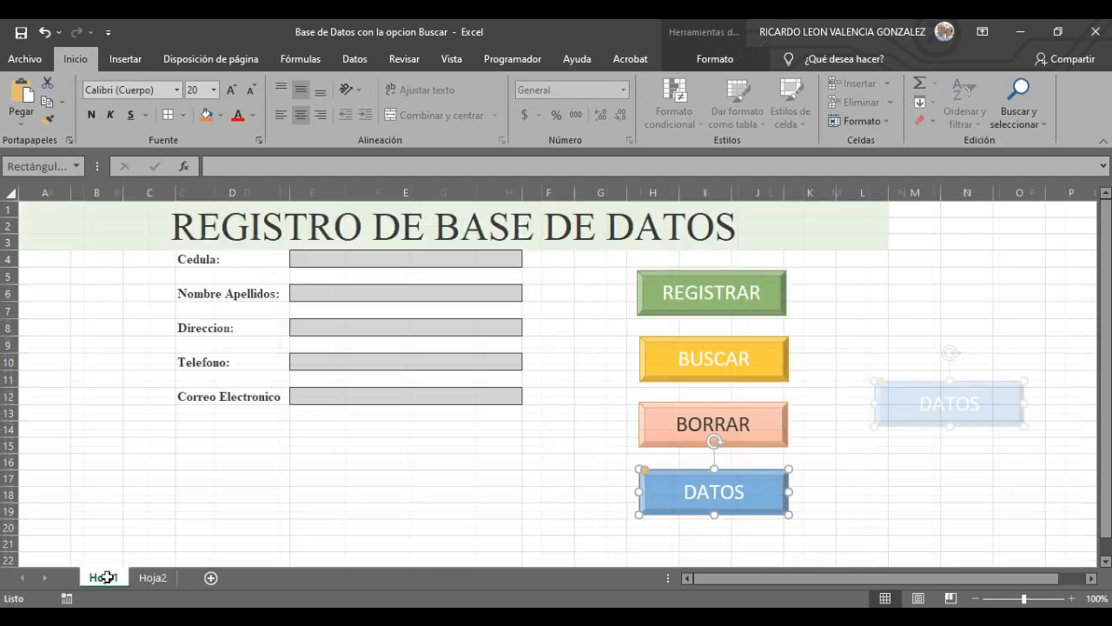
# - Rename the Hoja1 form sheet to Registro
pyautogui.rightClick(106, 581)
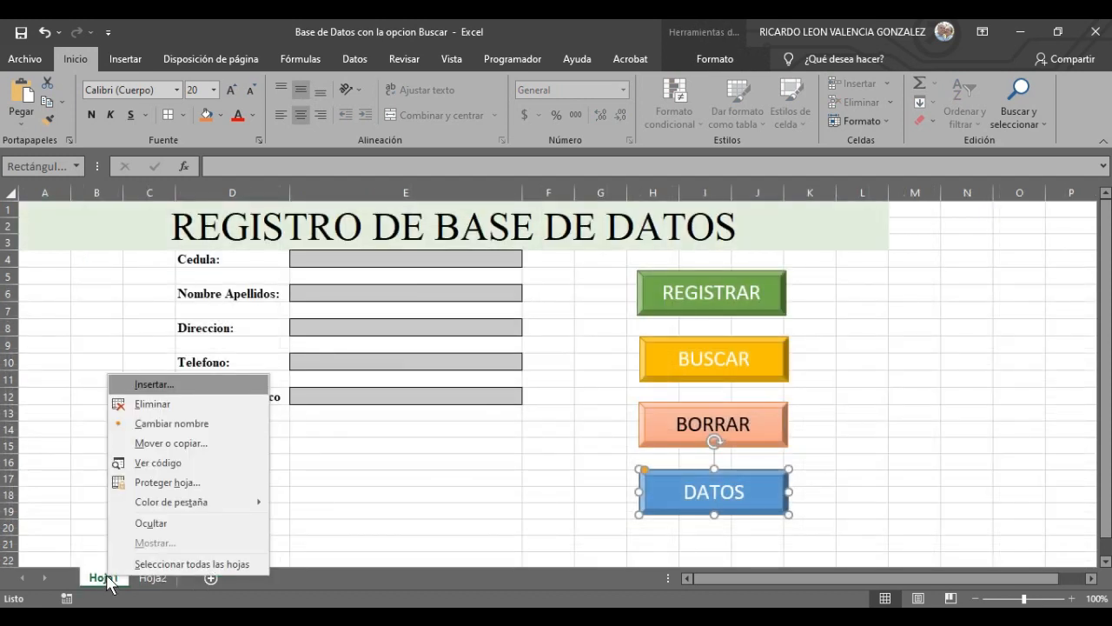
pyautogui.click(218, 424)
pyautogui.press('Return')
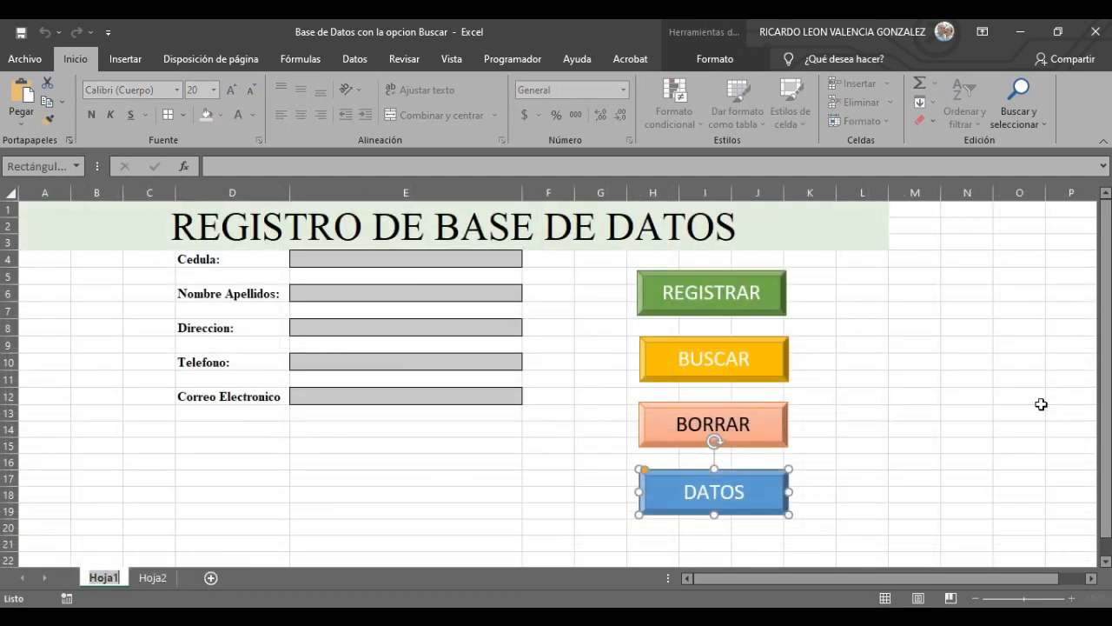
pyautogui.write('r')
pyautogui.press('BackSpace')
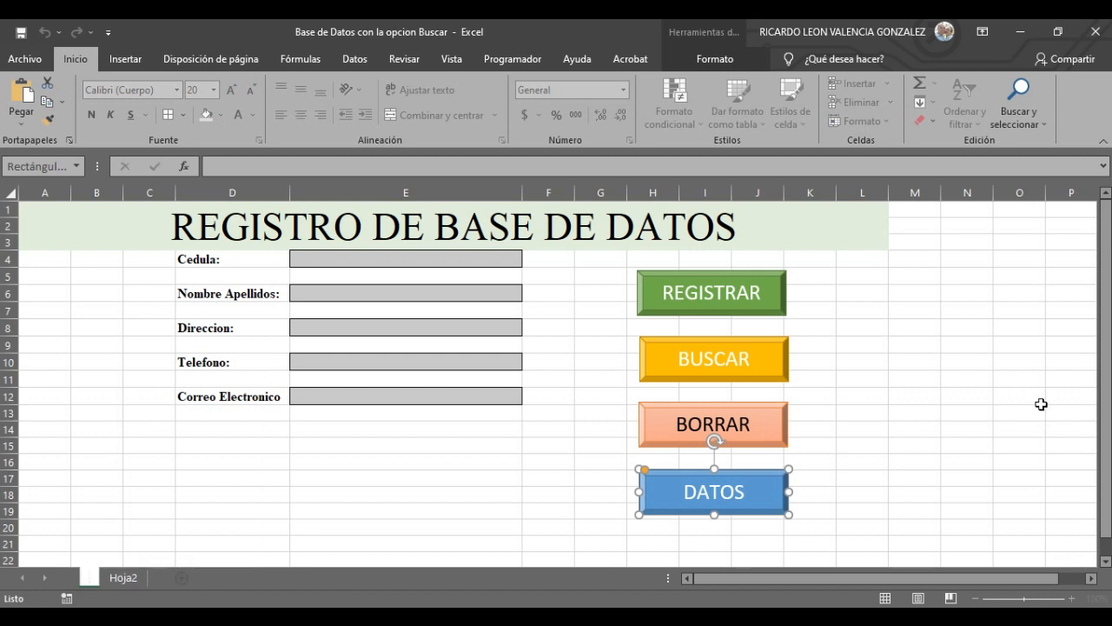
pyautogui.write('Re')
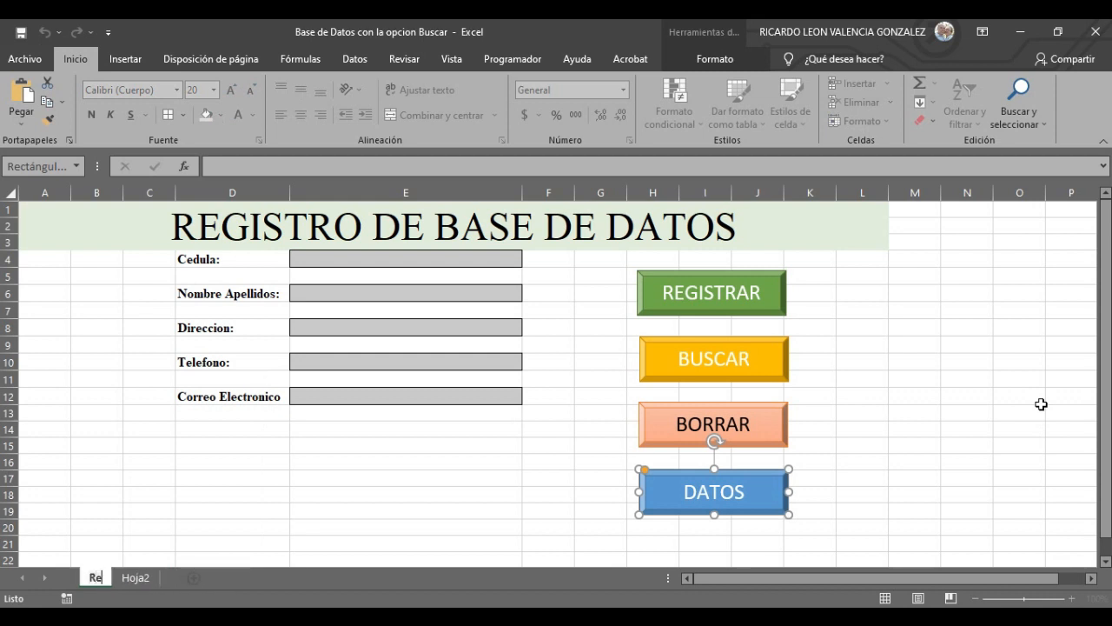
pyautogui.write('gistro')
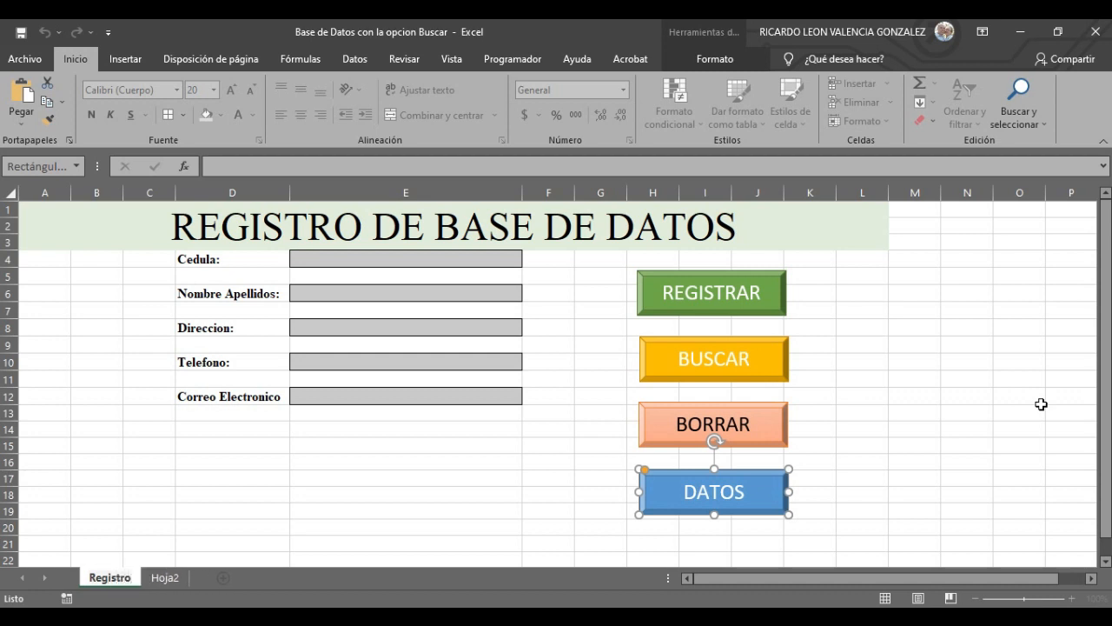
pyautogui.click(956, 426)
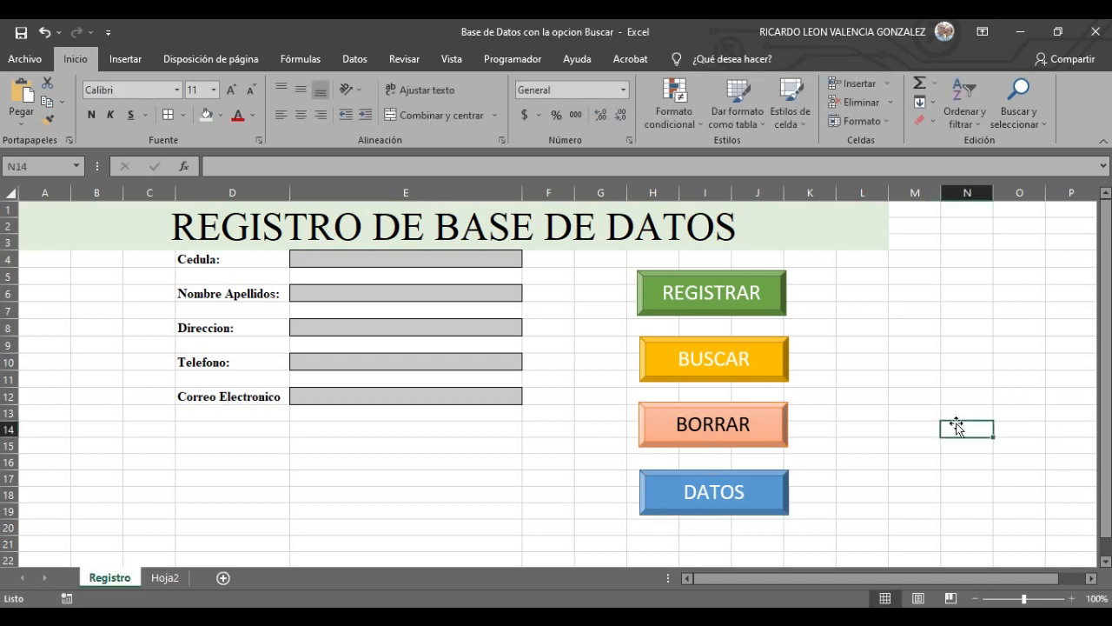
# - Rename Hoja2 to Datos and add a third sheet, starting to rename it
pyautogui.rightClick(165, 578)
pyautogui.click(233, 426)
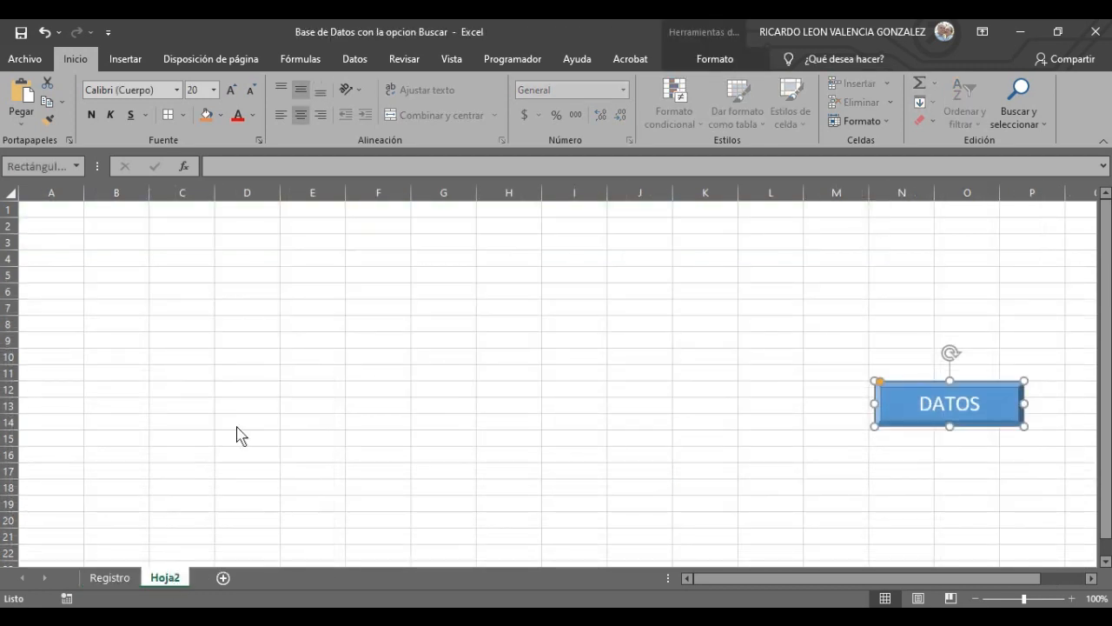
pyautogui.write('Da')
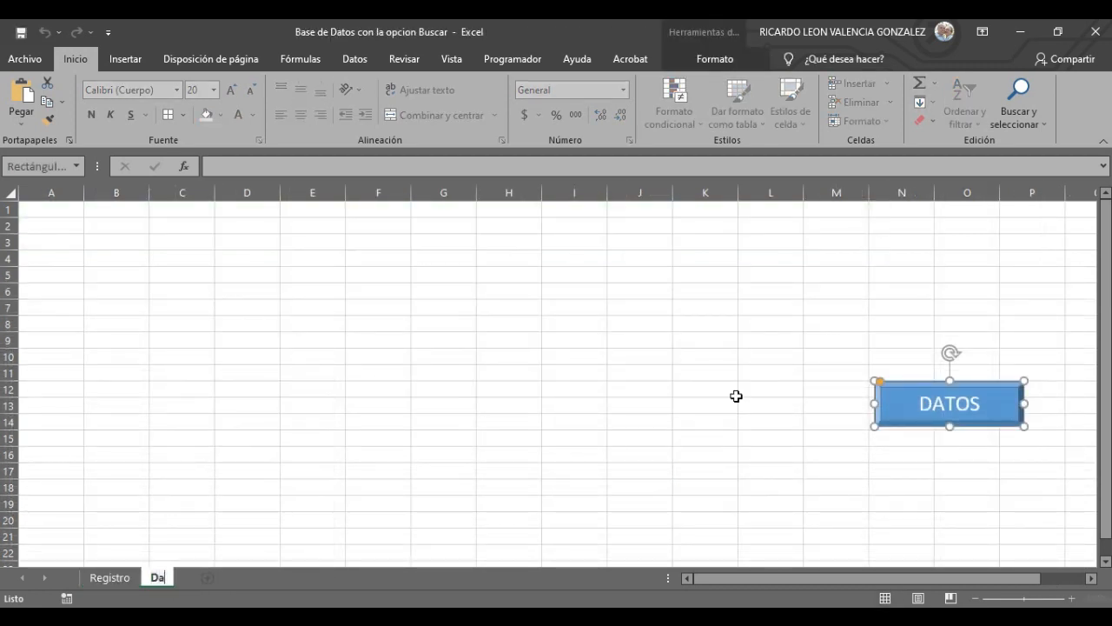
pyautogui.write('tos')
pyautogui.click(245, 583)
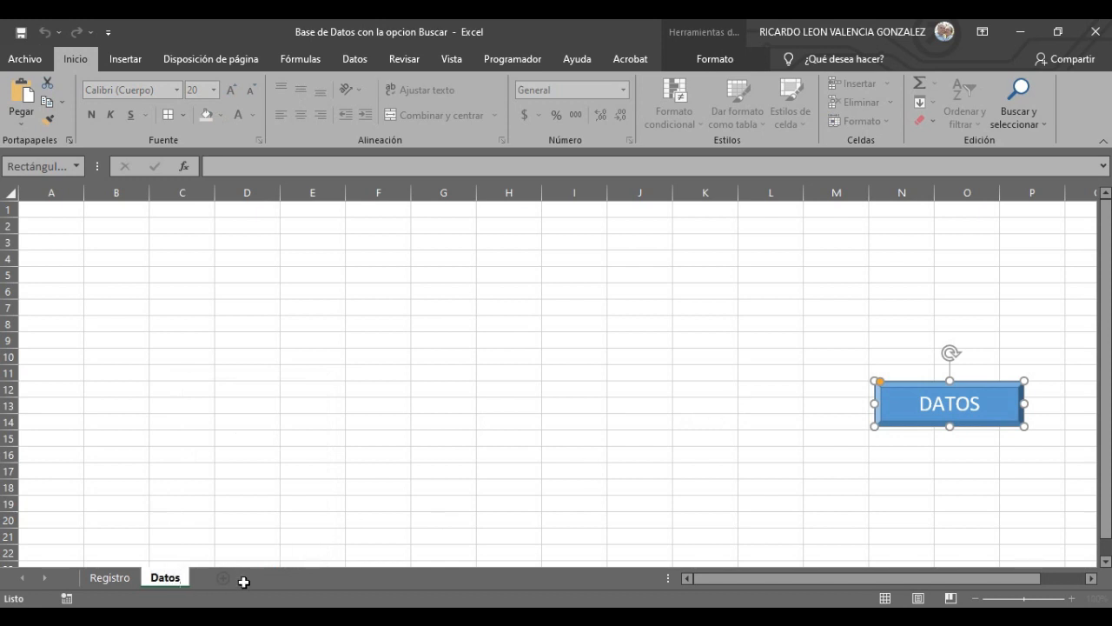
pyautogui.click(223, 580)
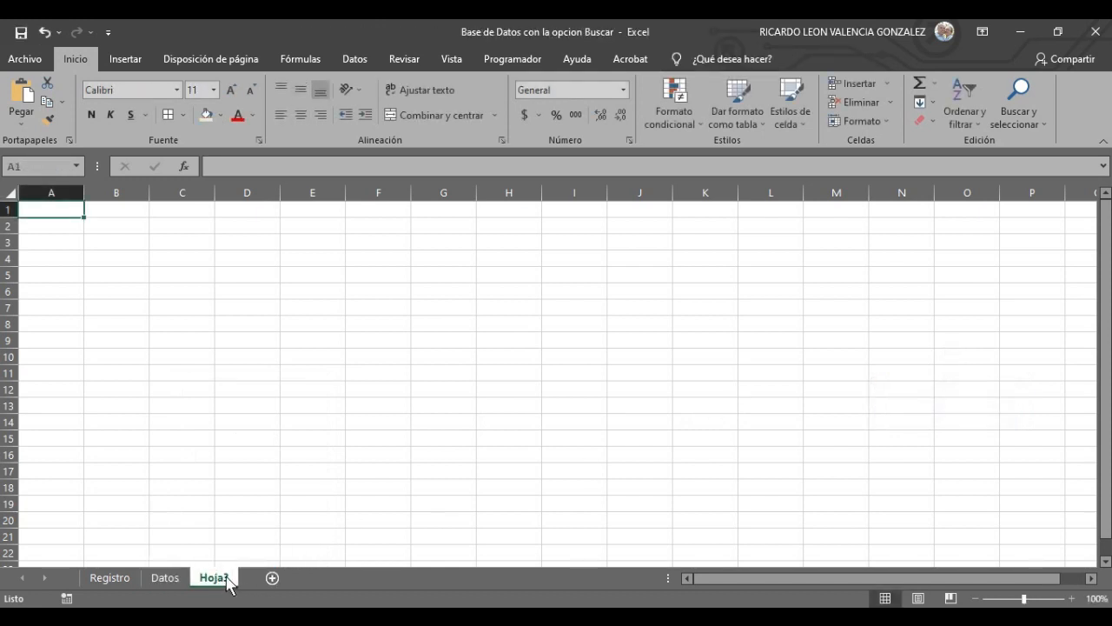
pyautogui.rightClick(230, 580)
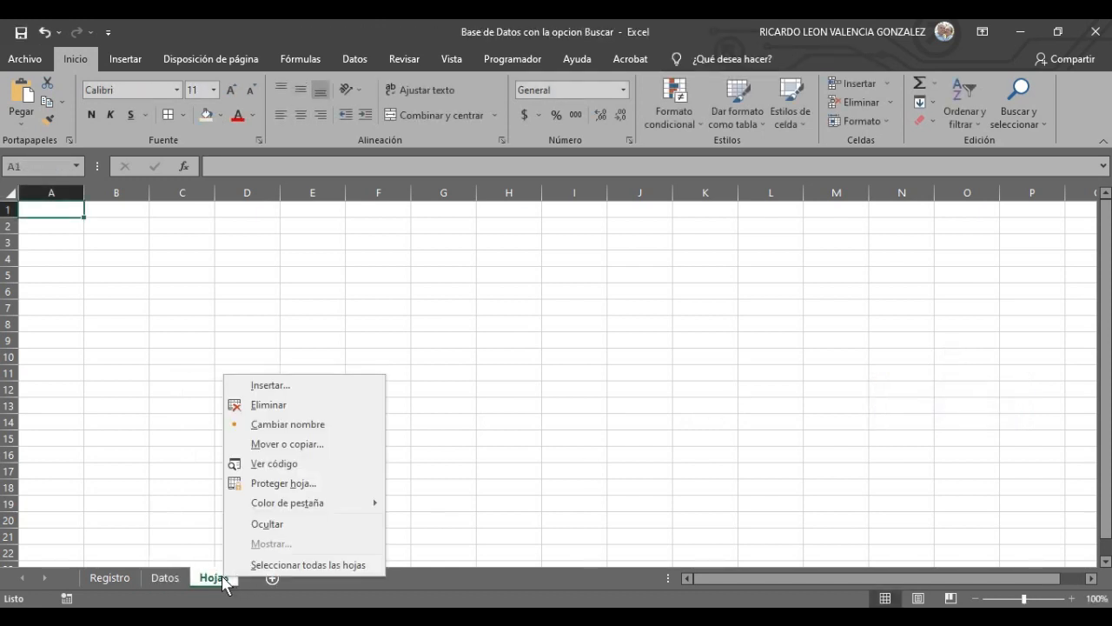
pyautogui.click(306, 424)
# - Name the third sheet Buscar and return to the Registro sheet
pyautogui.write('Buscar')
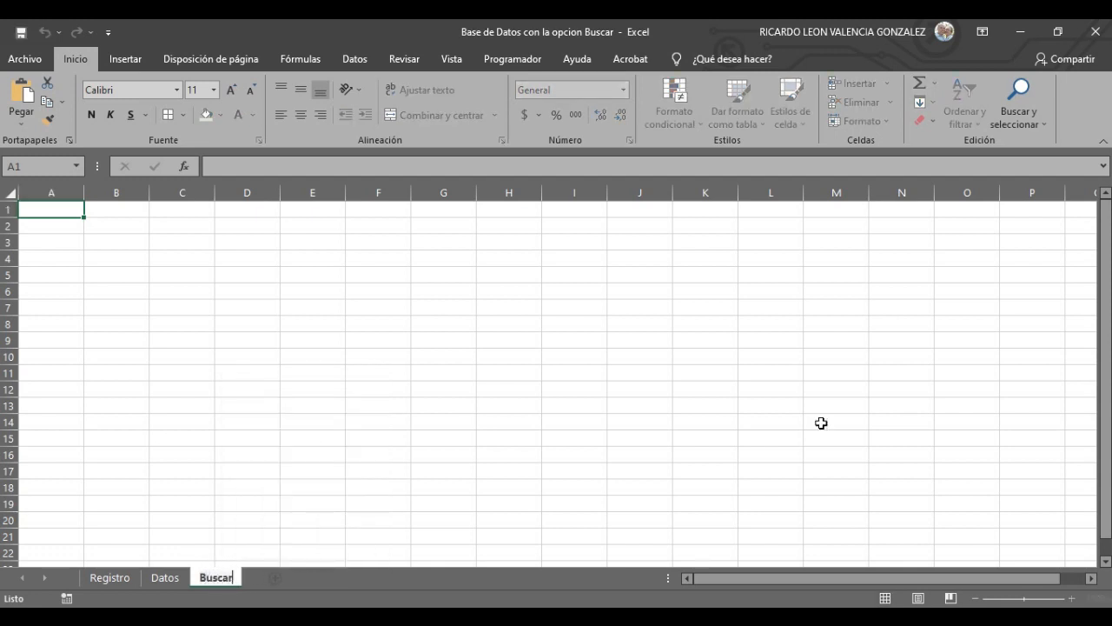
pyautogui.click(765, 471)
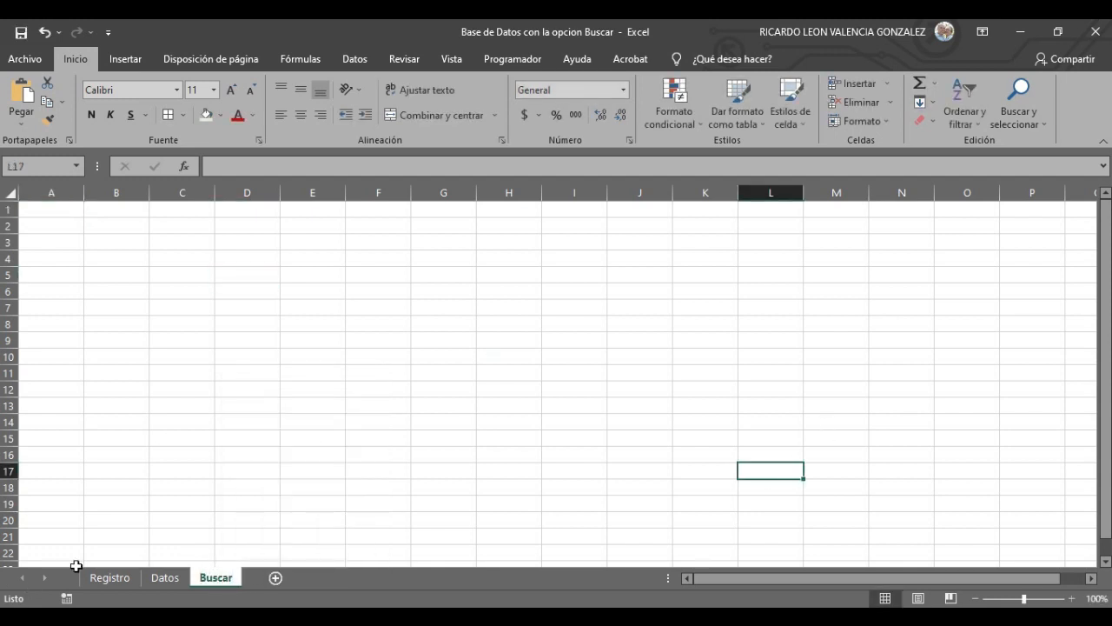
pyautogui.click(95, 577)
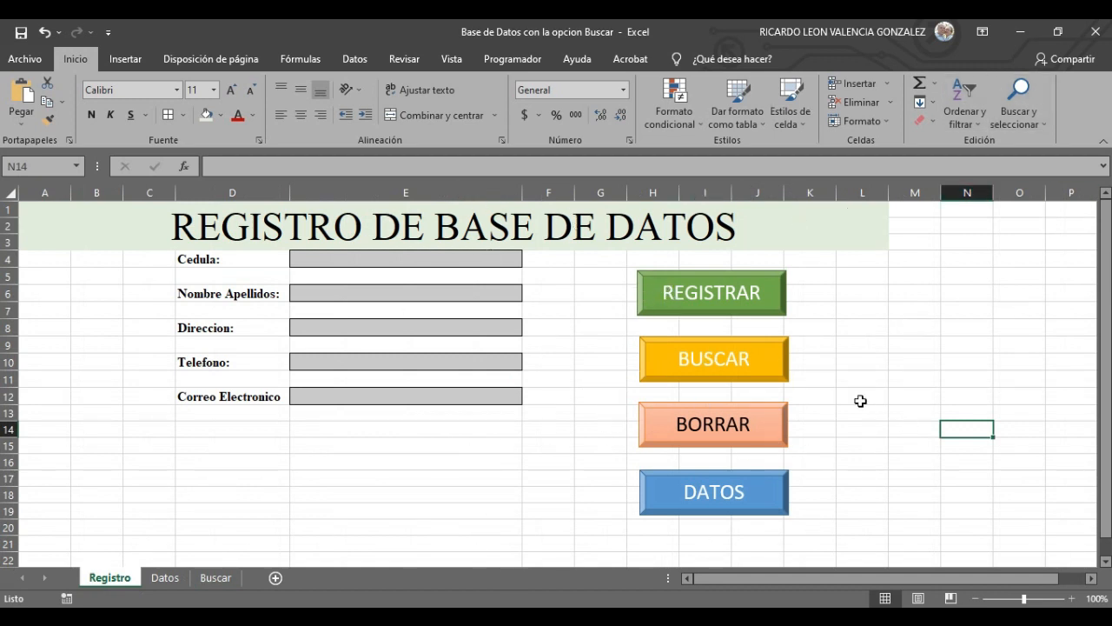
# - On the Datos sheet, choose cell C4 as the start of the headers, then view Registro
pyautogui.click(165, 577)
pyautogui.click(108, 247)
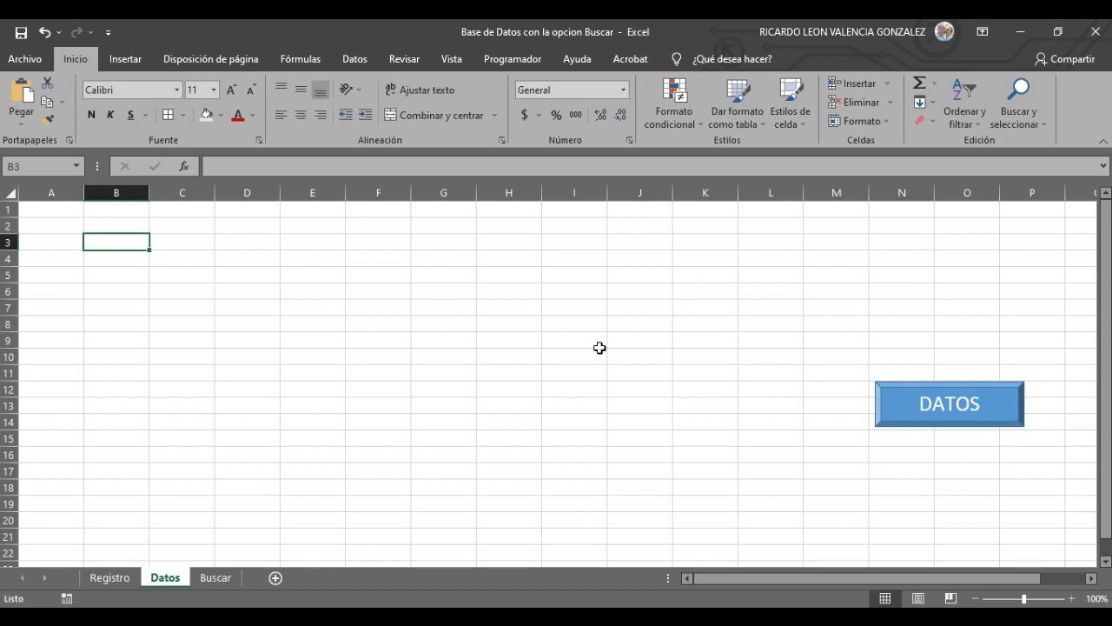
pyautogui.click(116, 211)
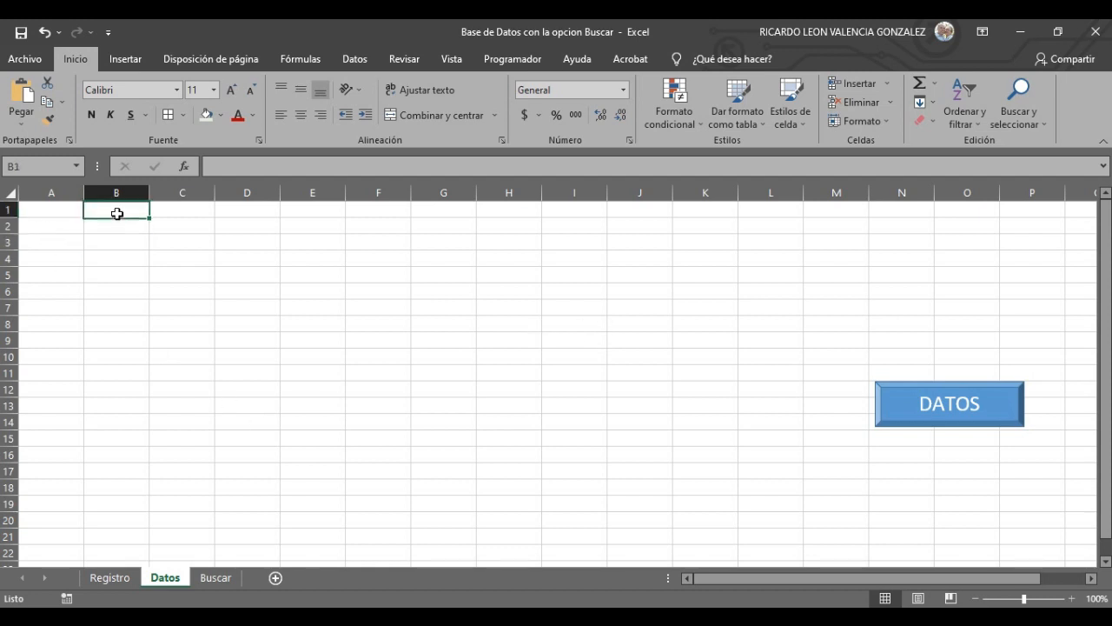
pyautogui.click(147, 252)
pyautogui.click(145, 211)
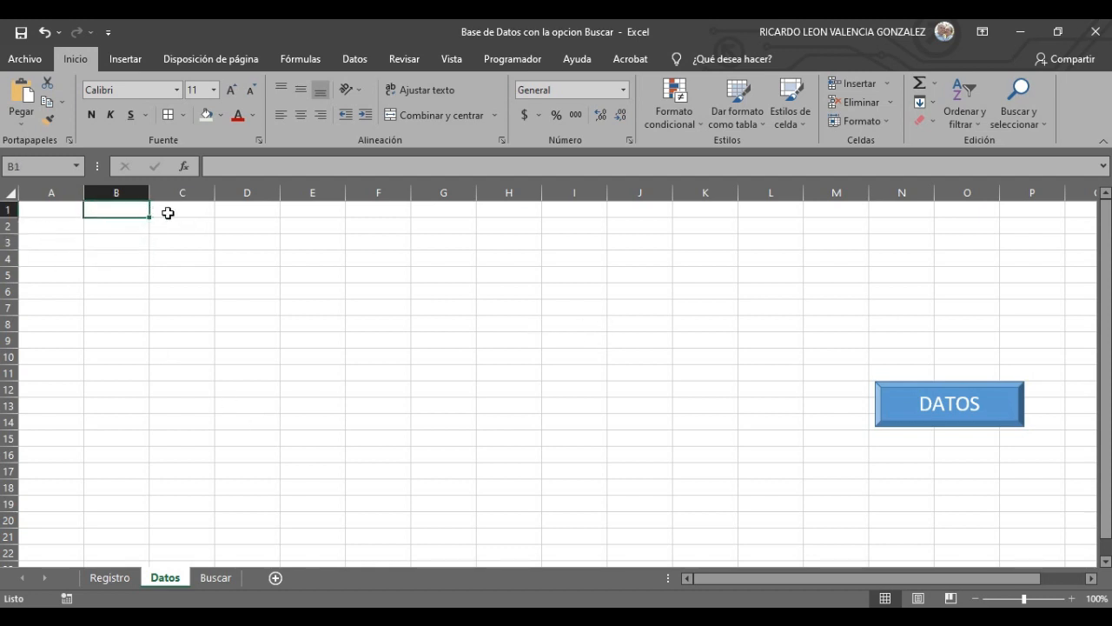
pyautogui.click(174, 214)
pyautogui.click(182, 232)
pyautogui.click(180, 245)
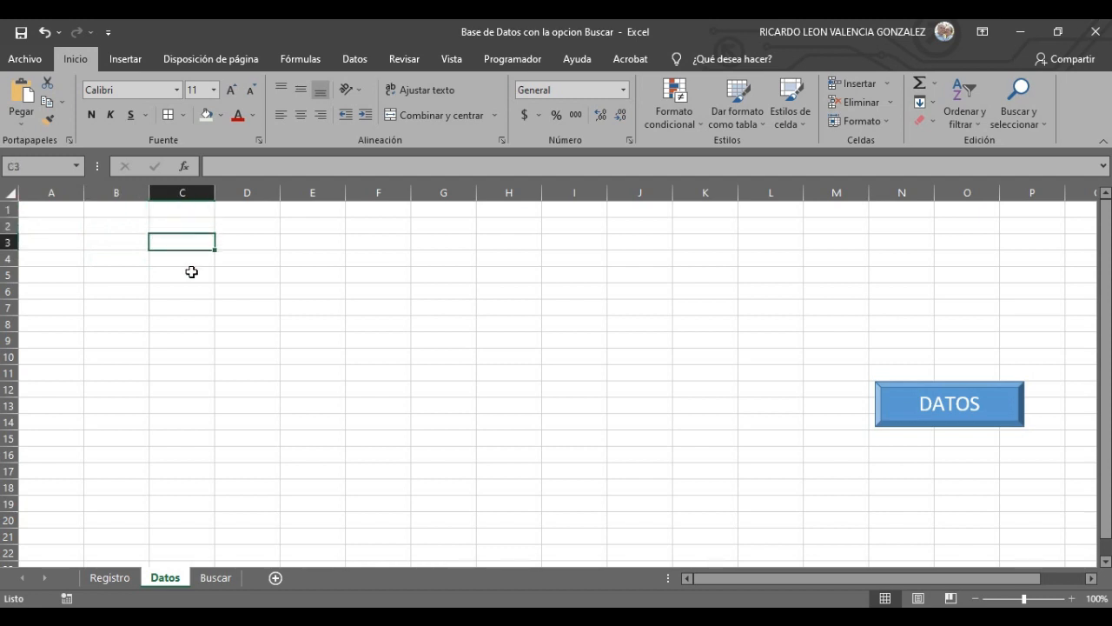
pyautogui.click(182, 261)
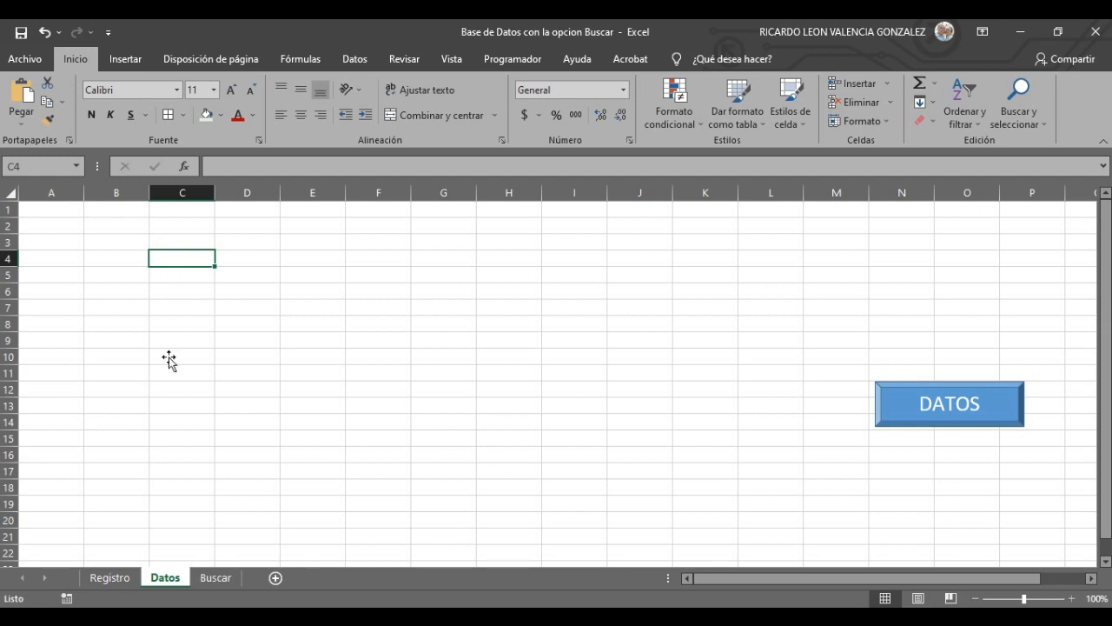
pyautogui.click(109, 577)
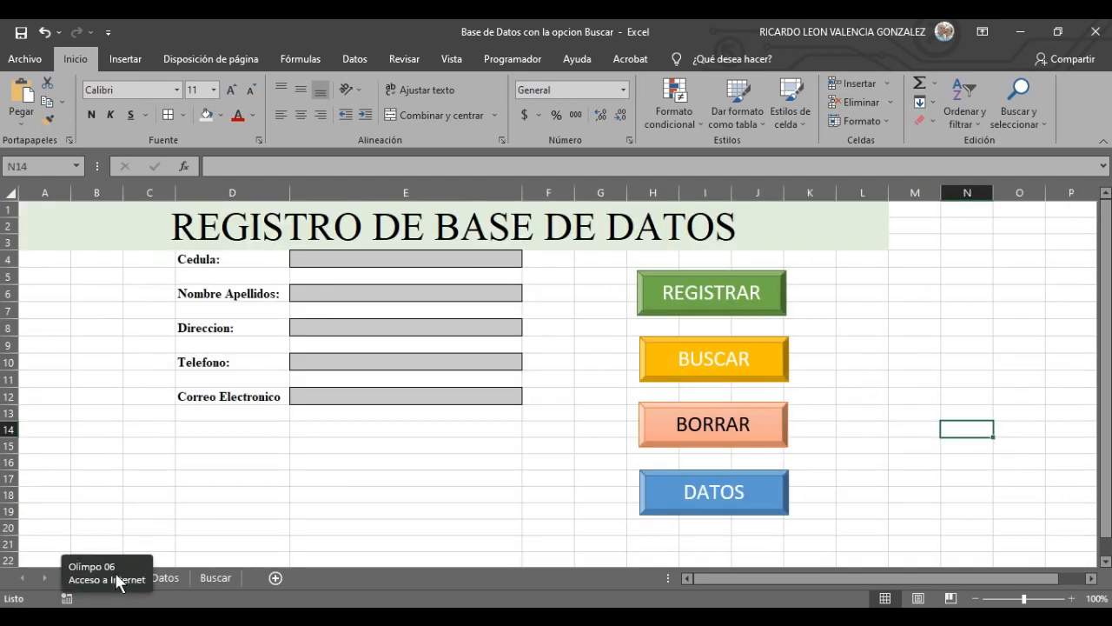
# - Enter headers Cedula and Nombres y Apellidos in C4:D4 and widen column D
pyautogui.click(167, 580)
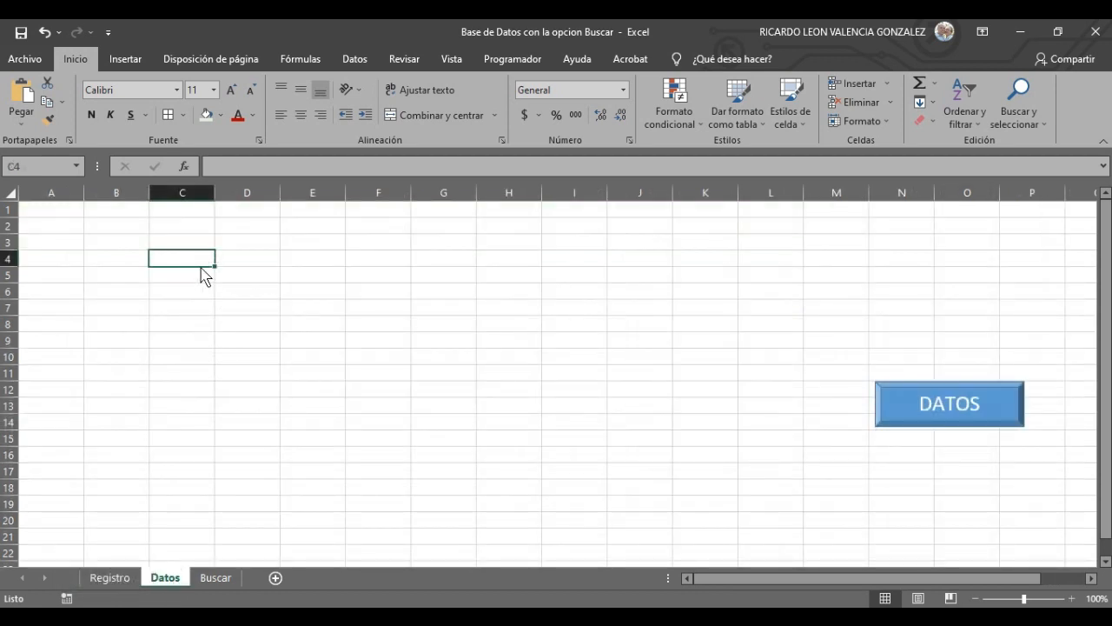
pyautogui.write('Cedula')
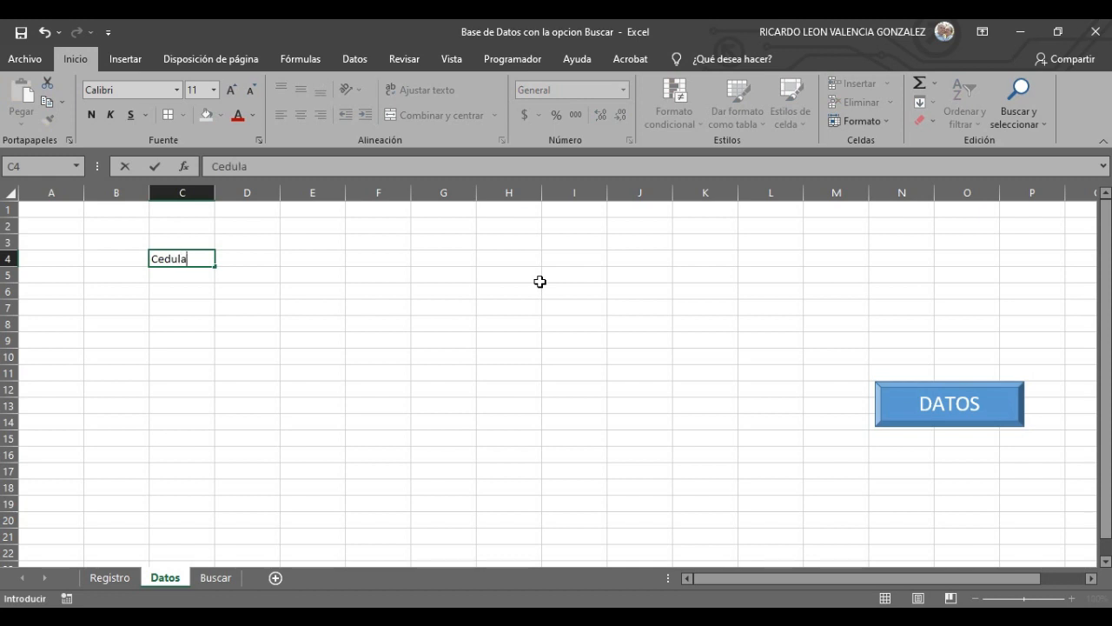
pyautogui.press('Tab')
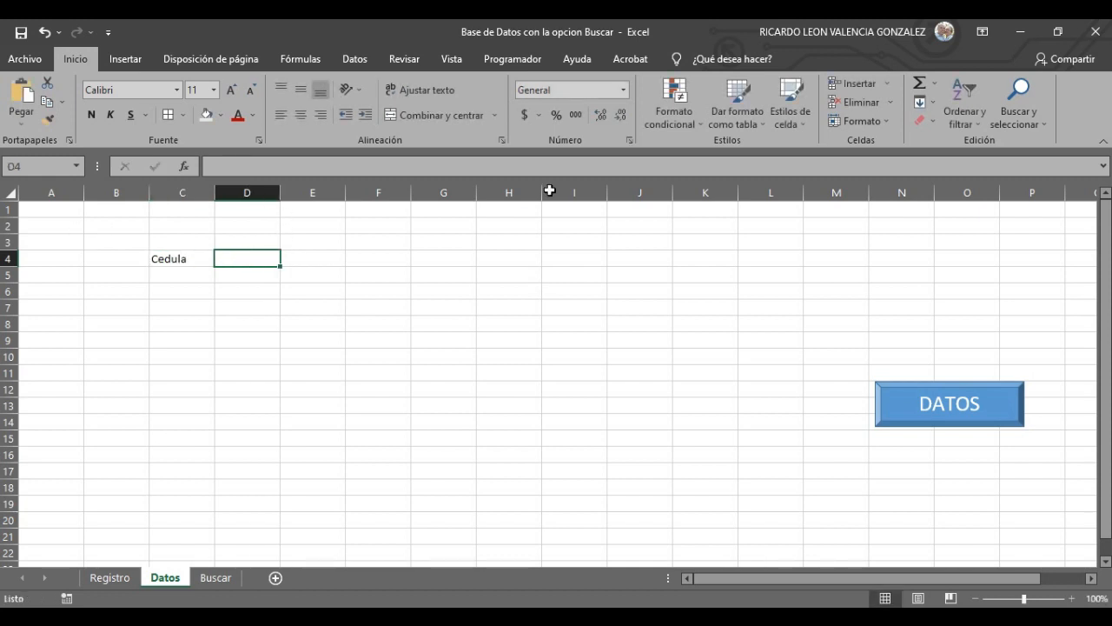
pyautogui.write('Nombres y Apellidos')
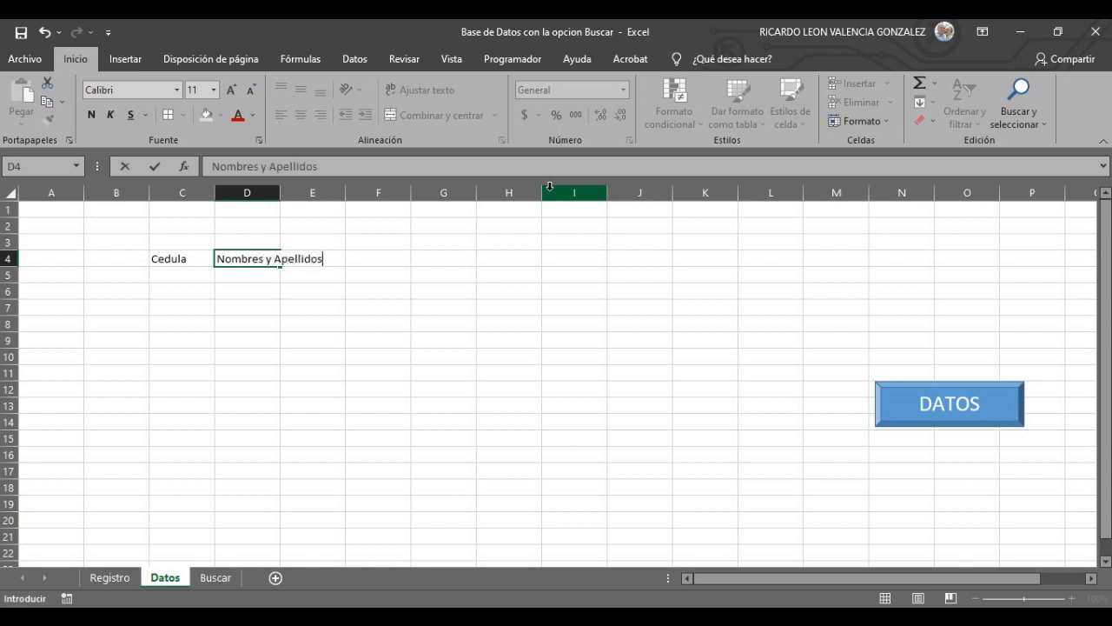
pyautogui.click(357, 367)
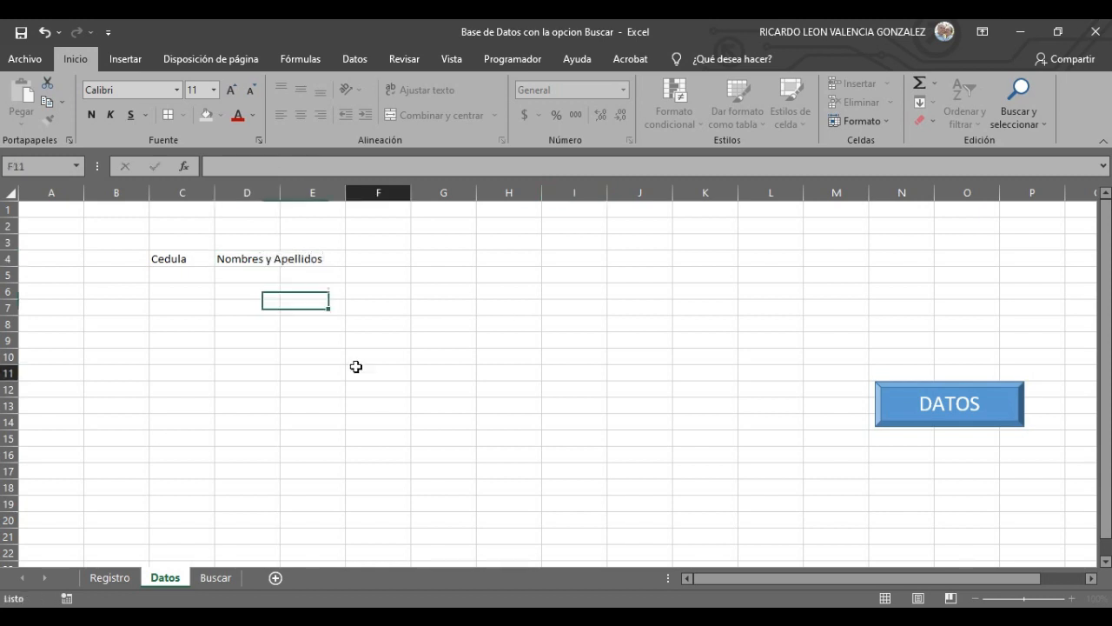
pyautogui.moveTo(280, 192); pyautogui.dragTo(344, 193)
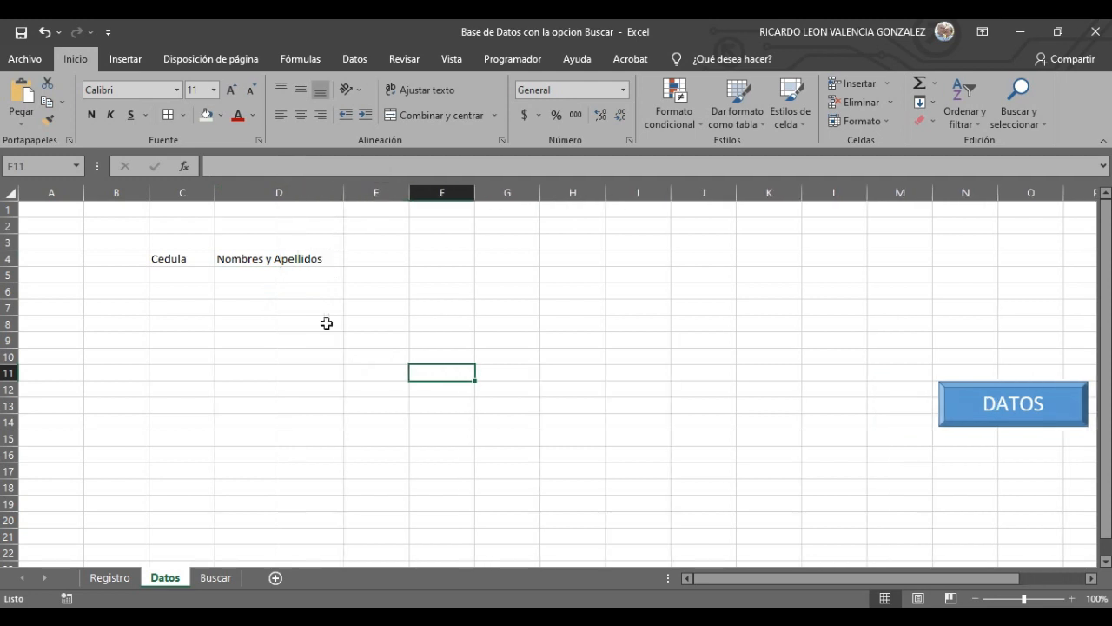
# - Add the Direccion and Telefono headers in E4 and F4
pyautogui.click(117, 577)
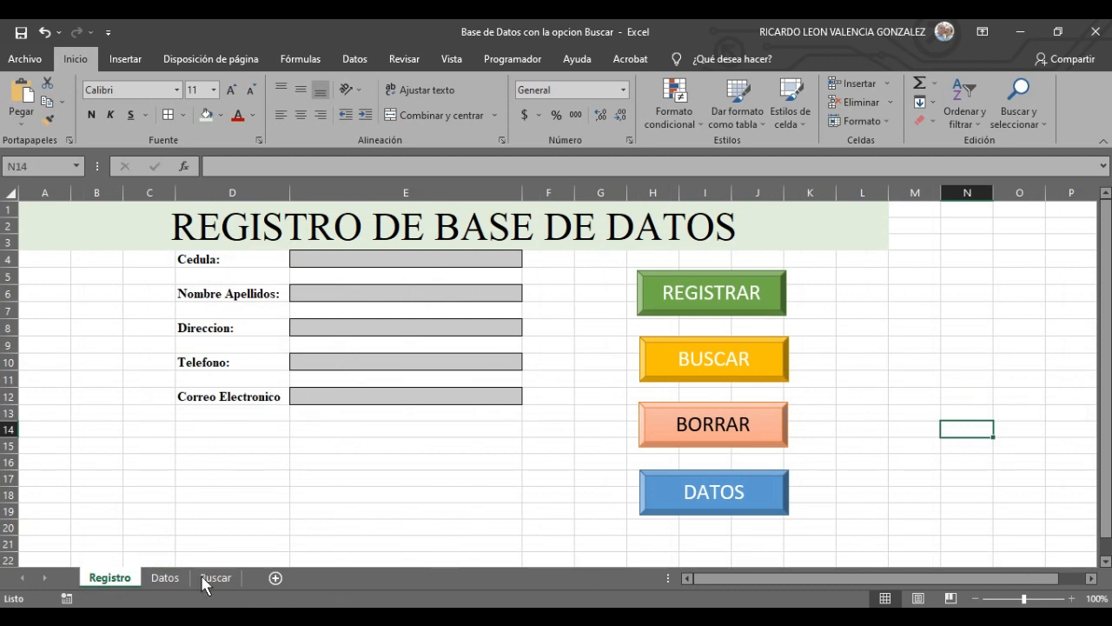
pyautogui.click(165, 577)
pyautogui.click(389, 257)
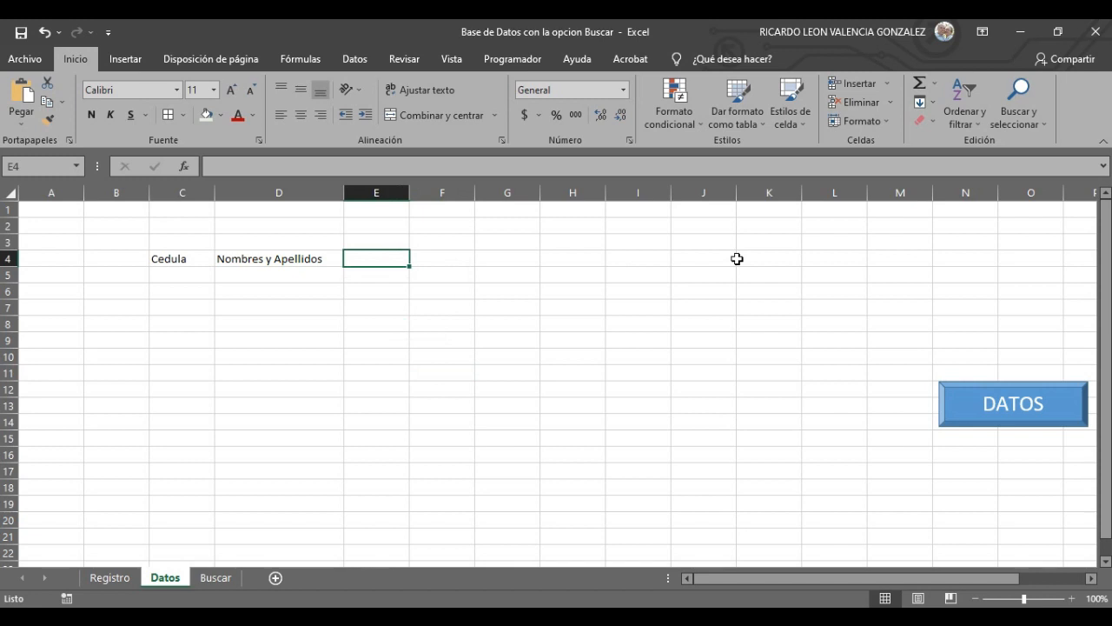
pyautogui.write('Direccion')
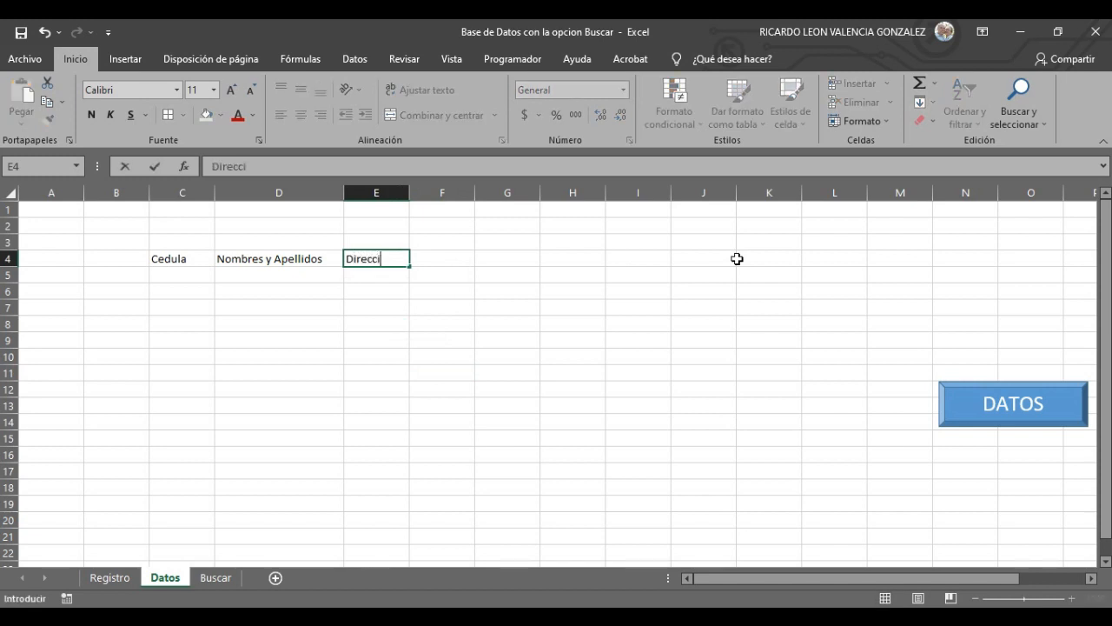
pyautogui.click(465, 259)
pyautogui.write('Telefono')
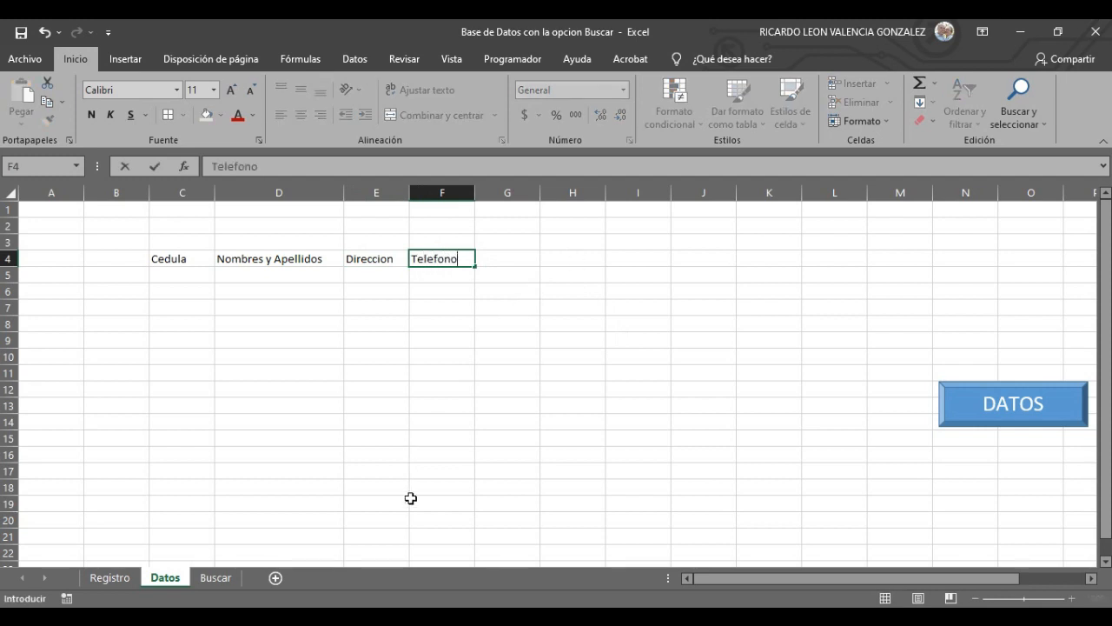
pyautogui.click(524, 258)
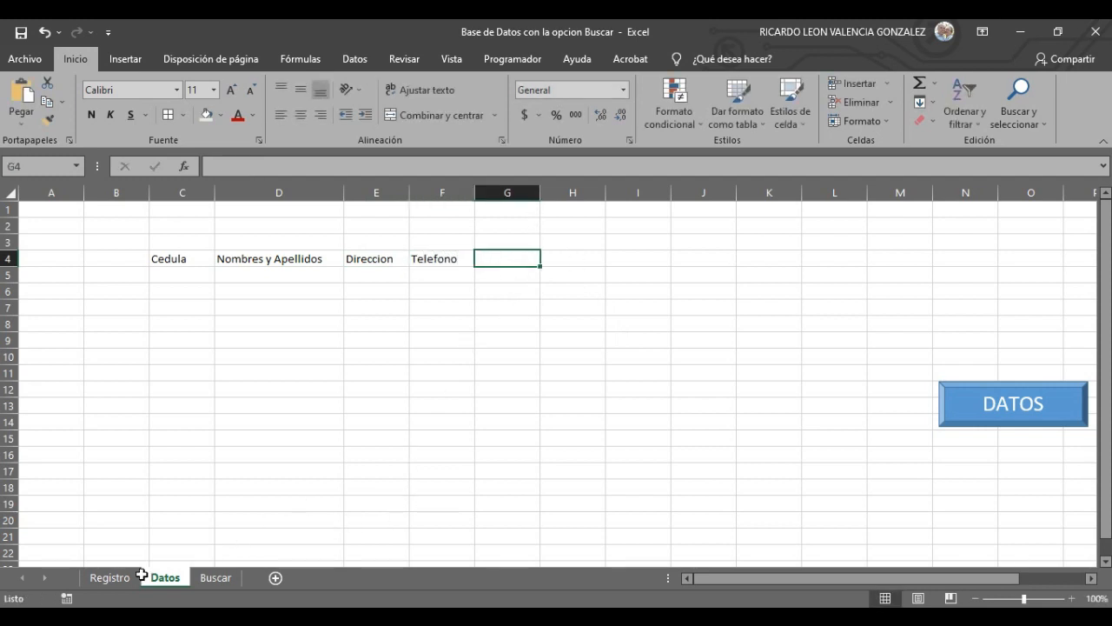
# - Add Correo Electronico in G4, widen columns E to G, and select the empty columns A:B
pyautogui.click(110, 577)
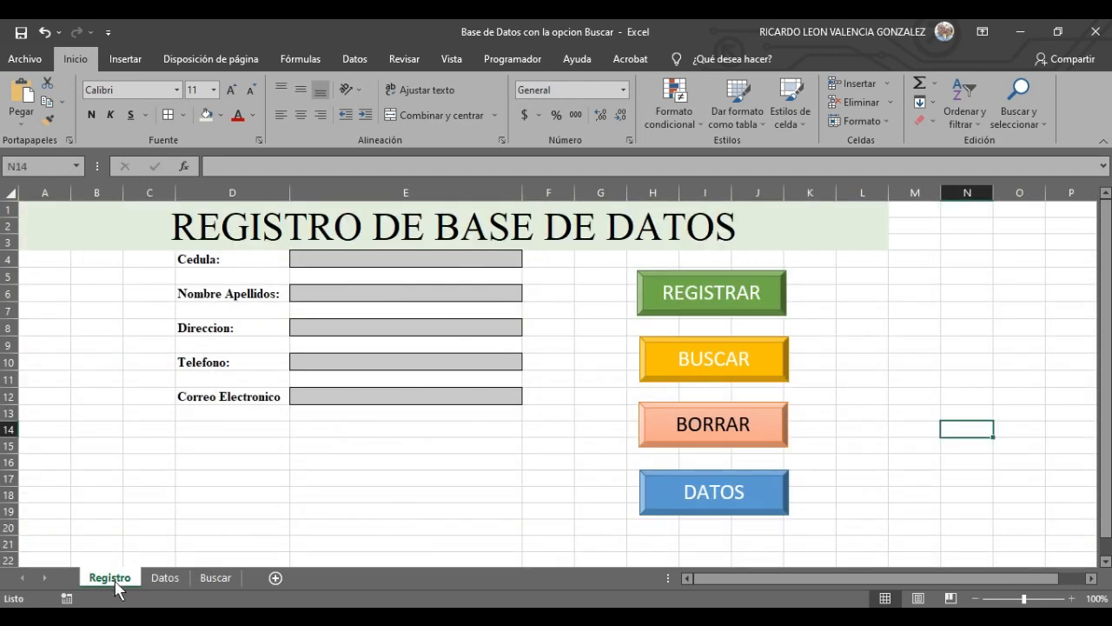
pyautogui.click(174, 578)
pyautogui.write('Correo Electronico')
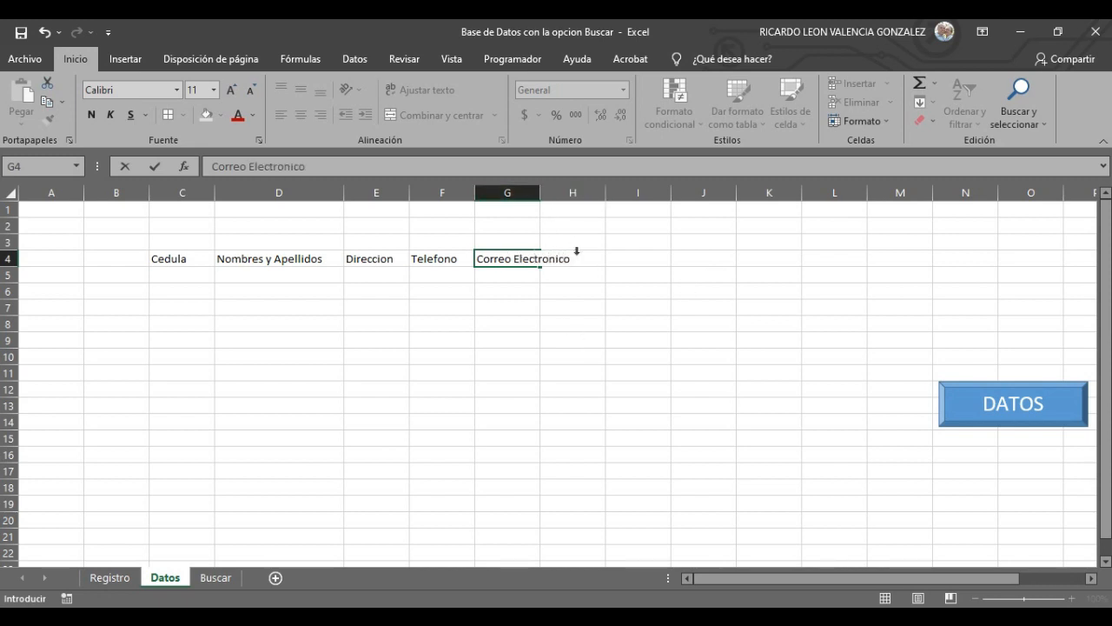
pyautogui.click(585, 336)
pyautogui.moveTo(540, 190); pyautogui.dragTo(622, 201)
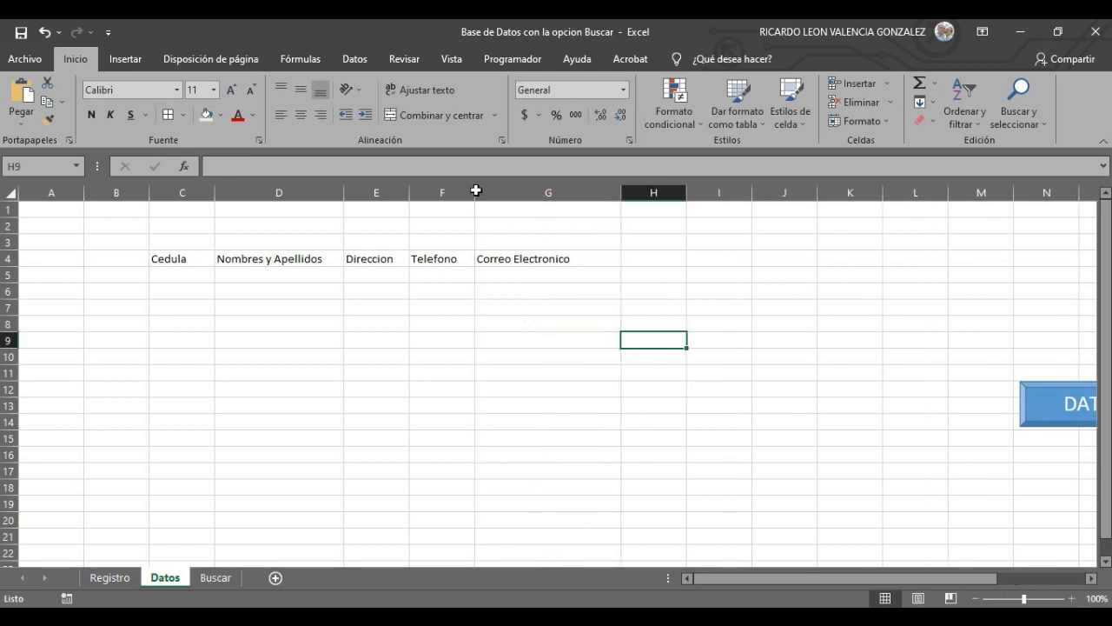
pyautogui.moveTo(474, 190); pyautogui.dragTo(504, 191)
pyautogui.moveTo(410, 190); pyautogui.dragTo(427, 191)
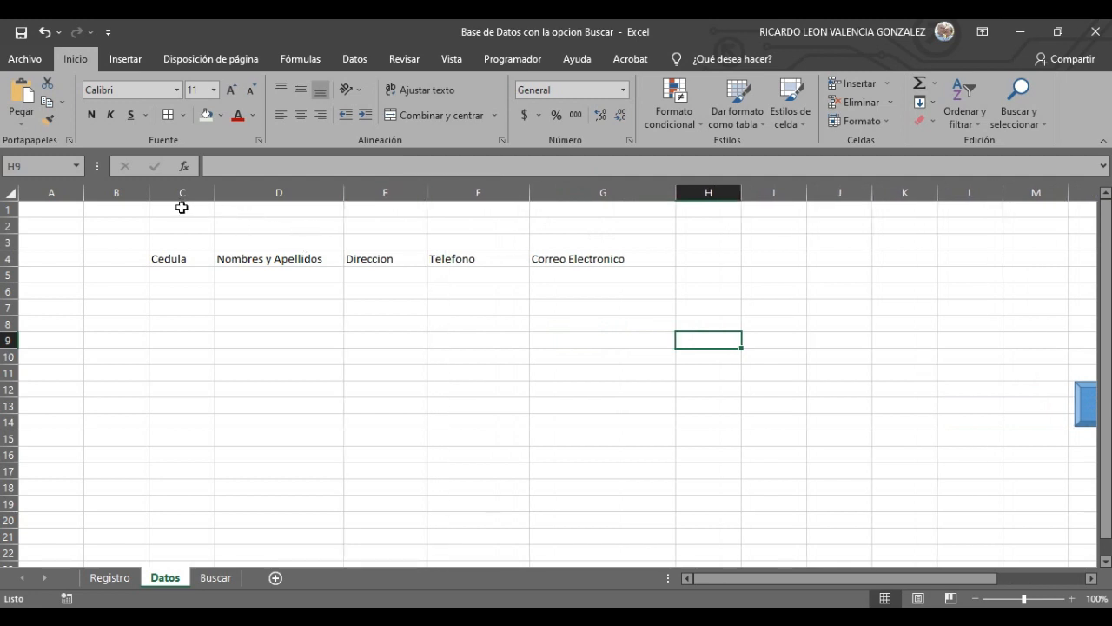
pyautogui.moveTo(48, 226); pyautogui.dragTo(114, 233)
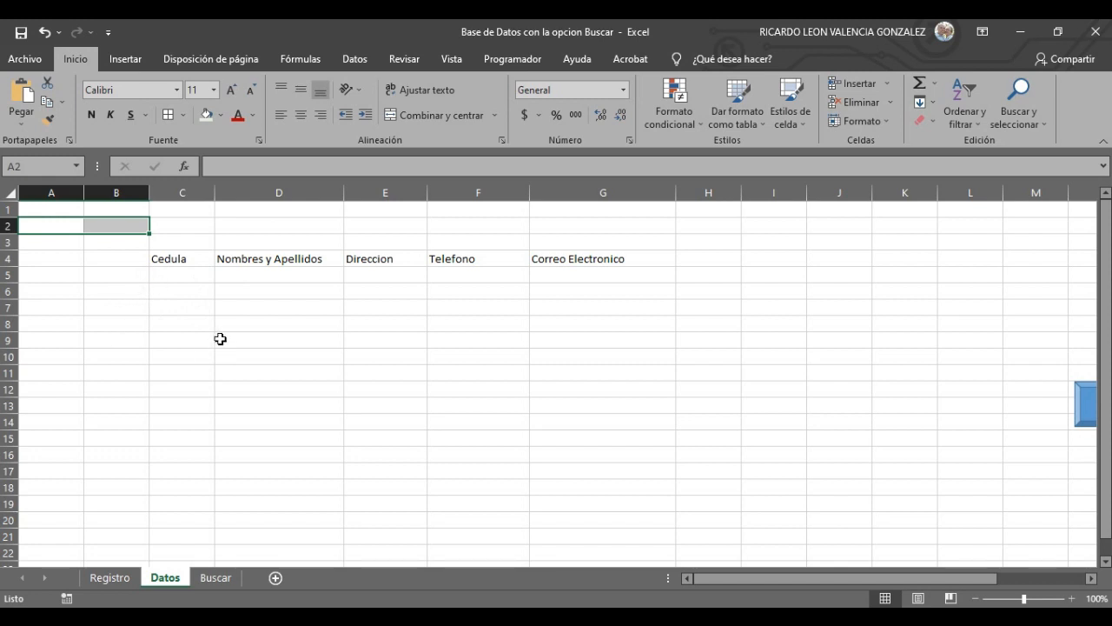
# - Delete the entire empty columns A and B so Cedula starts in A4
pyautogui.rightClick(87, 270)
pyautogui.moveTo(43, 275); pyautogui.dragTo(111, 276)
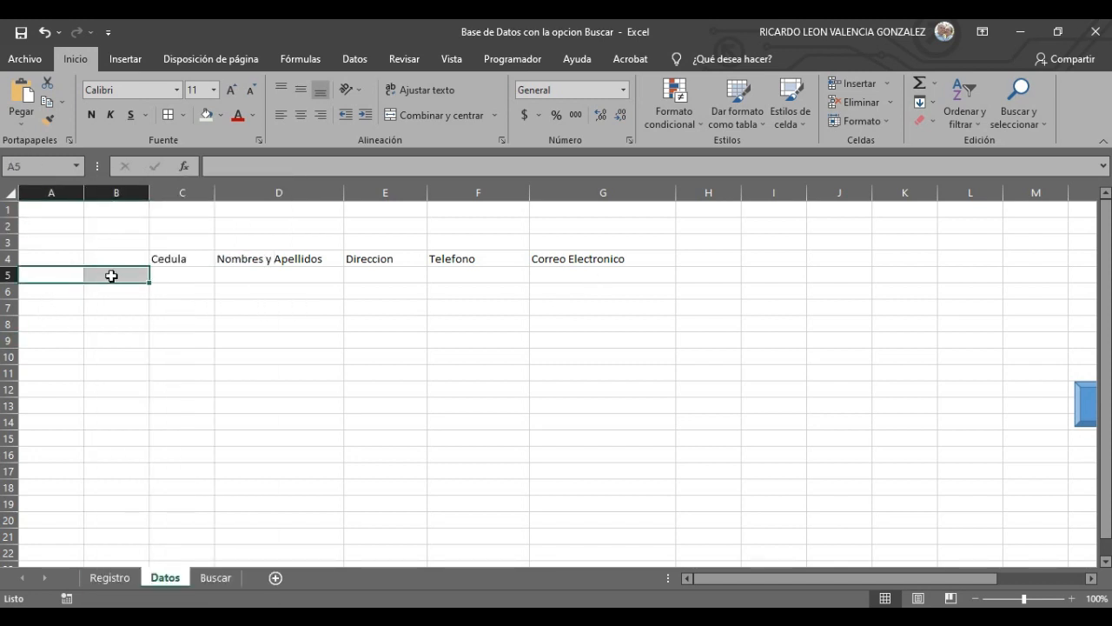
pyautogui.rightClick(111, 276)
pyautogui.click(122, 388)
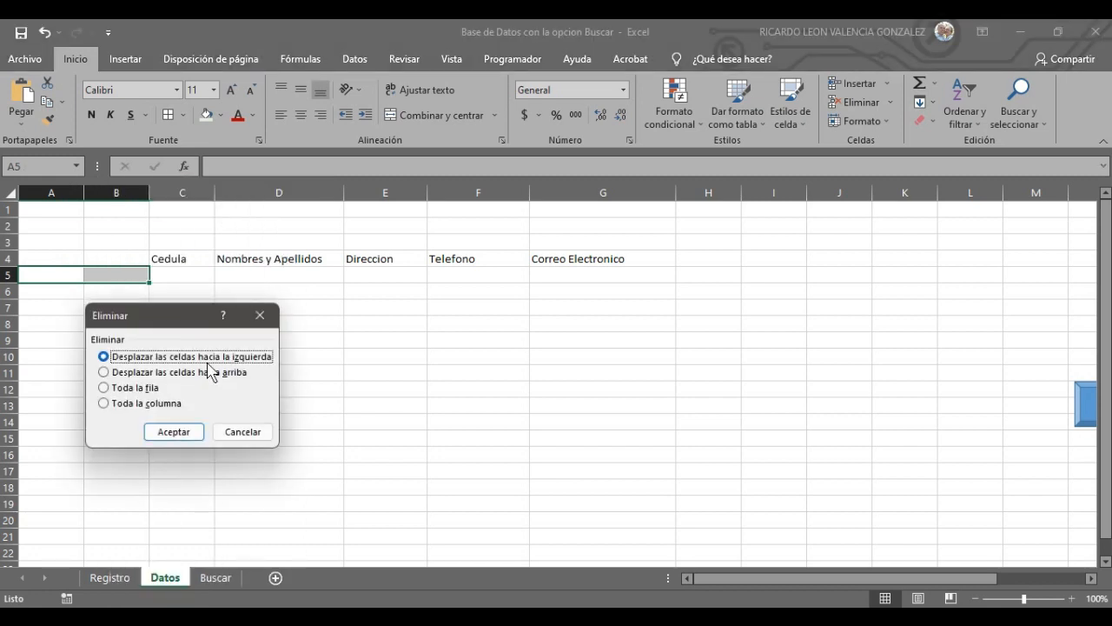
pyautogui.click(149, 403)
pyautogui.click(176, 434)
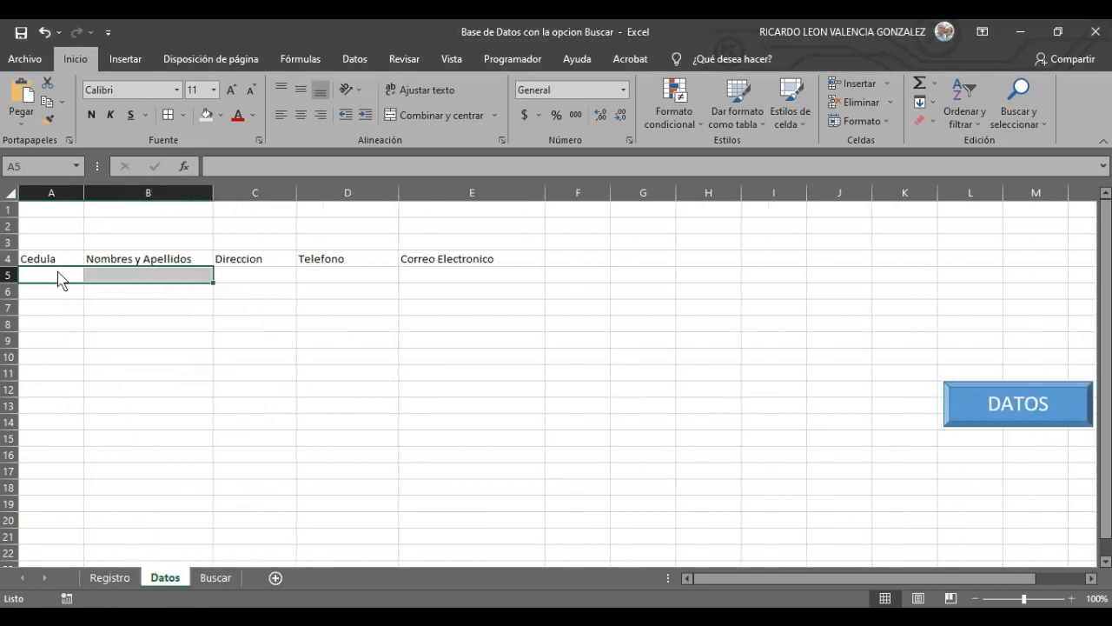
pyautogui.click(139, 387)
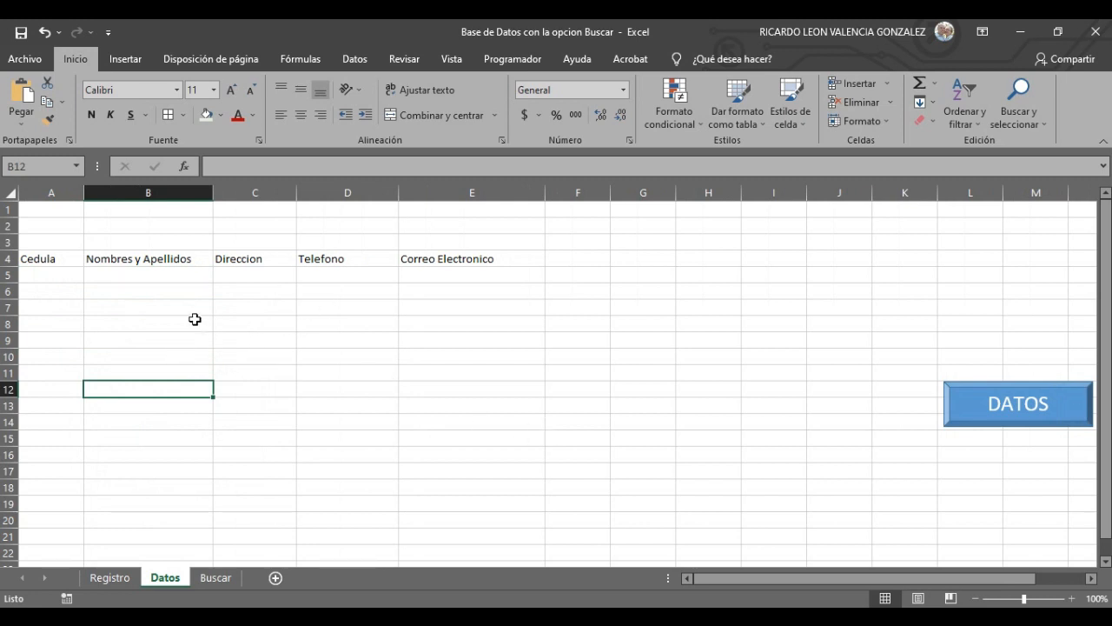
# - Center the A4:E4 headers horizontally and vertically, then select rows 1 to 3
pyautogui.moveTo(53, 258); pyautogui.dragTo(457, 257)
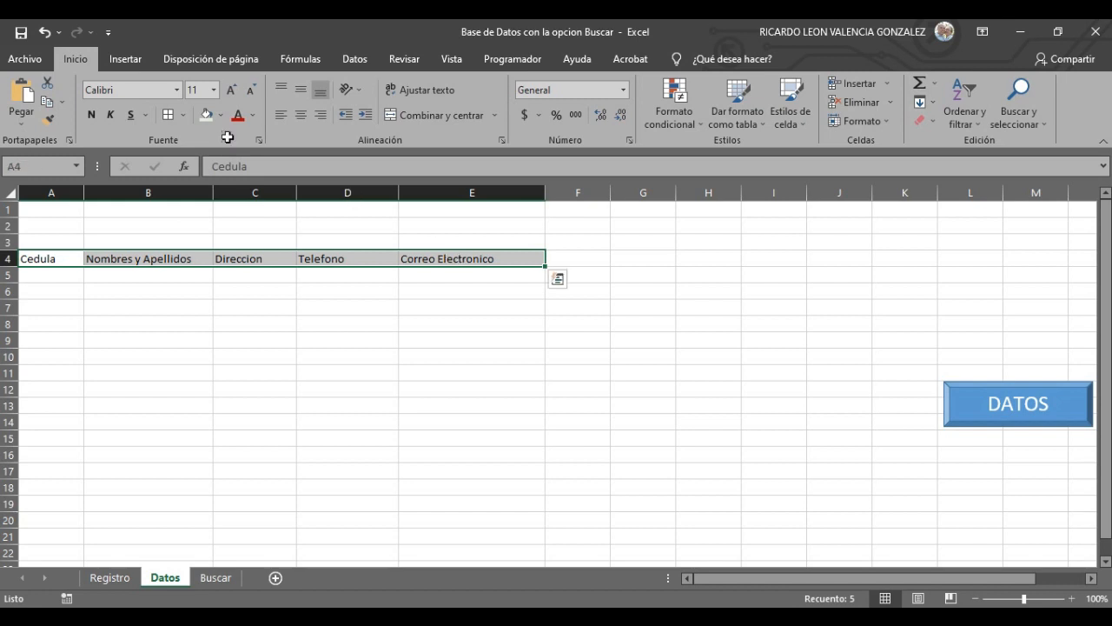
pyautogui.click(301, 115)
pyautogui.click(300, 91)
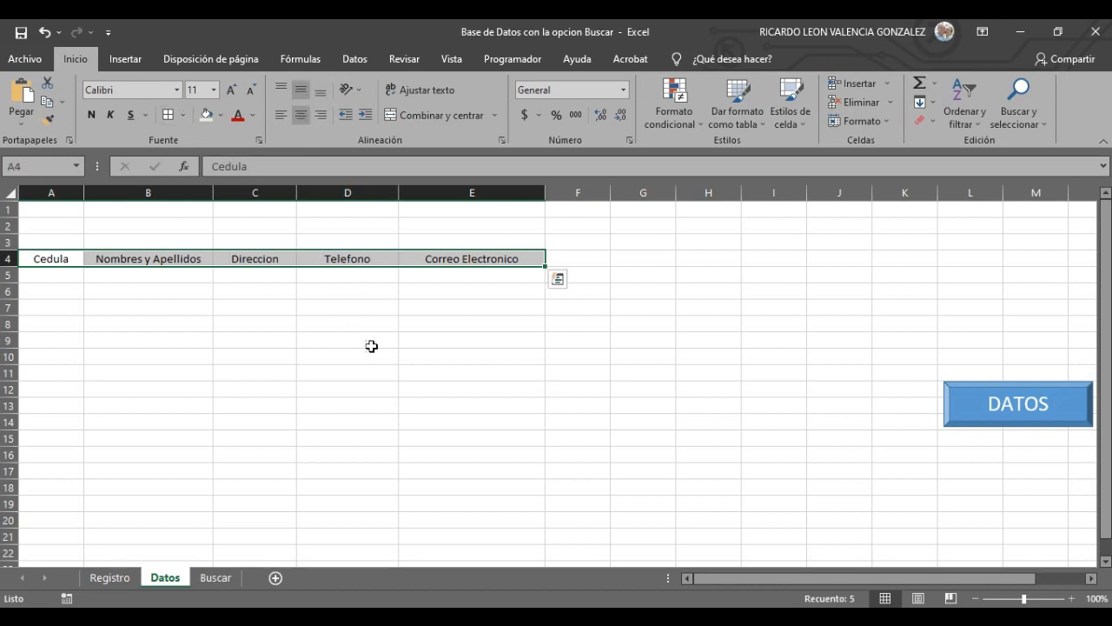
pyautogui.click(374, 347)
pyautogui.moveTo(49, 253); pyautogui.dragTo(382, 259)
pyautogui.click(417, 372)
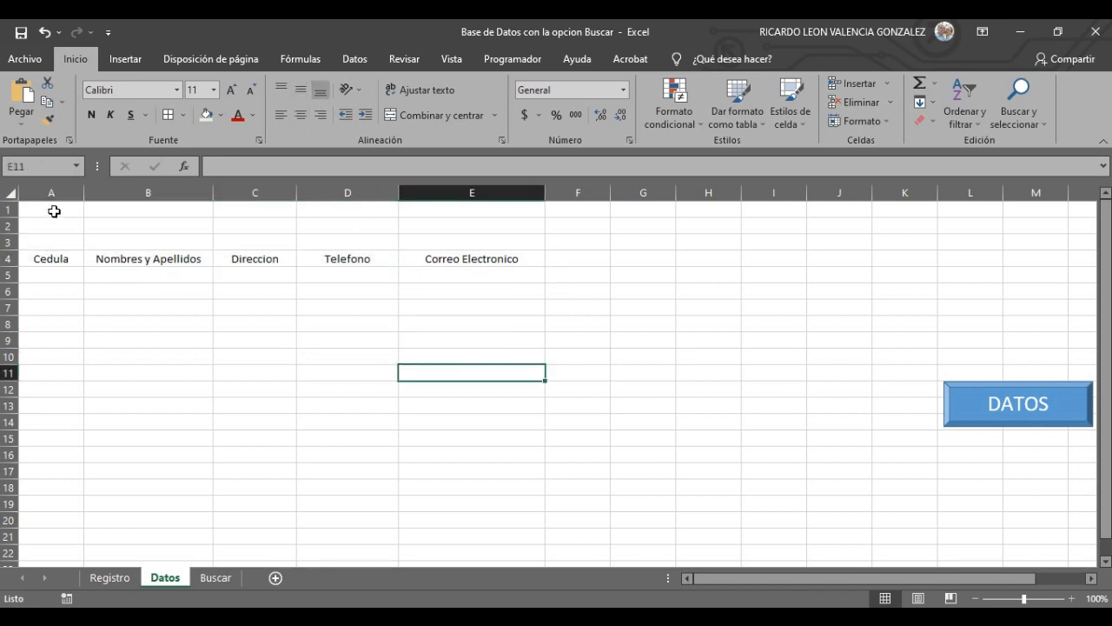
pyautogui.moveTo(54, 212); pyautogui.dragTo(595, 240)
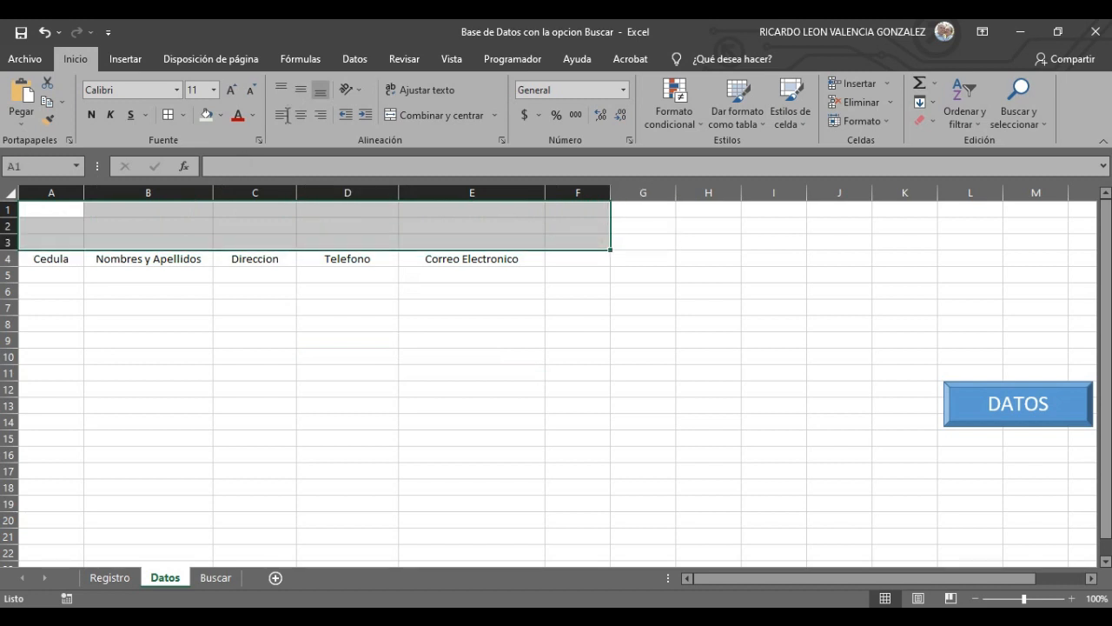
# - Merge A1:F3 and type the title DATOS in Times New Roman, size 36
pyautogui.click(434, 115)
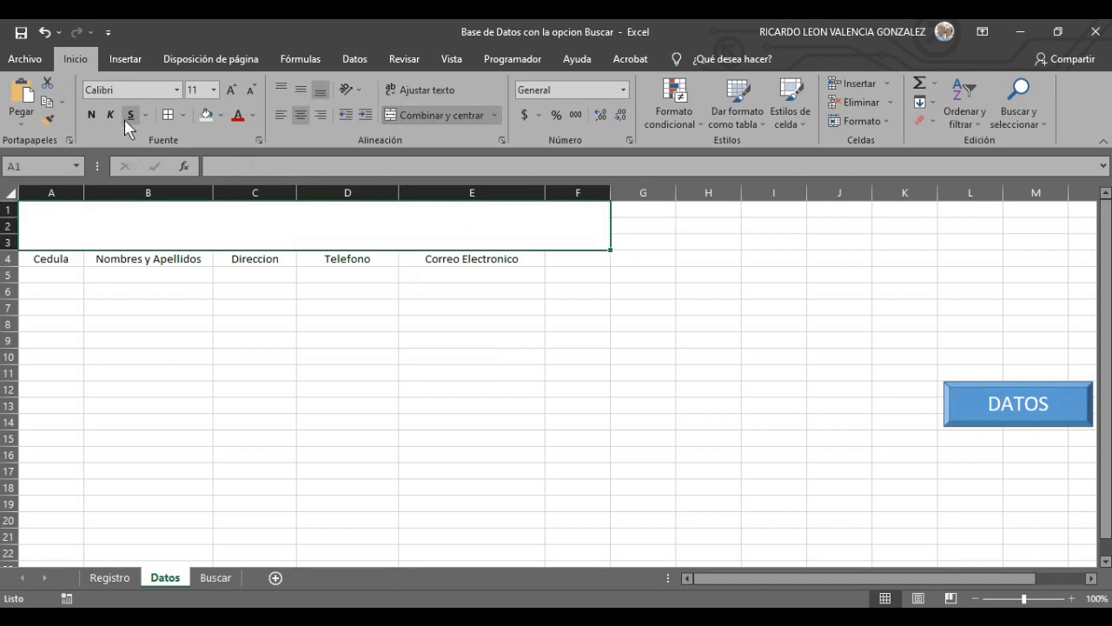
pyautogui.click(177, 89)
pyautogui.scroll(-20, 173, 335)
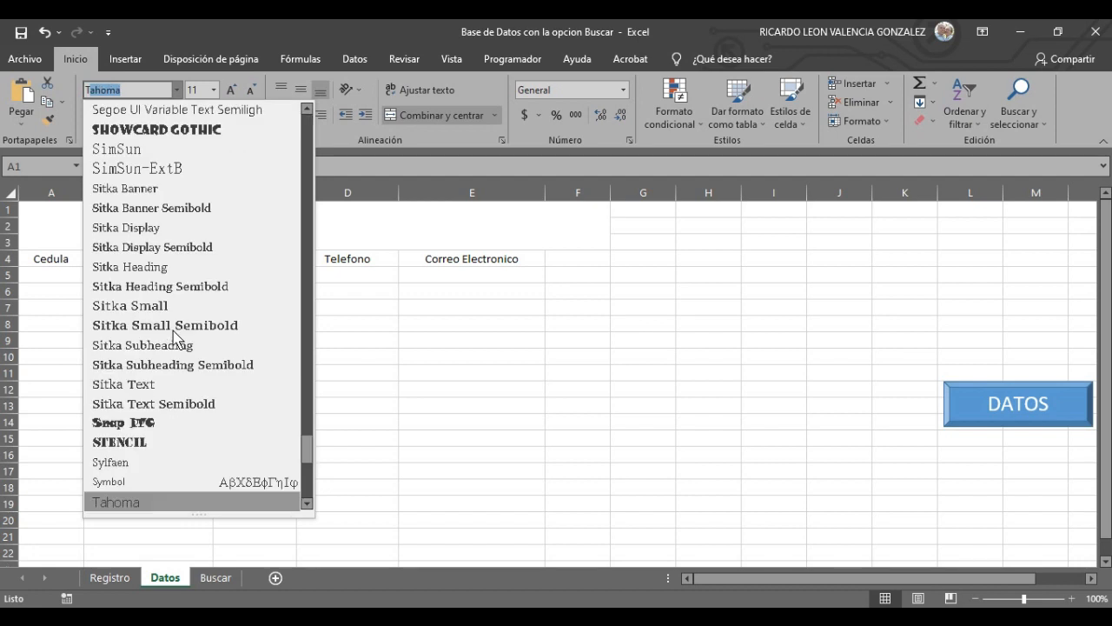
pyautogui.click(179, 500)
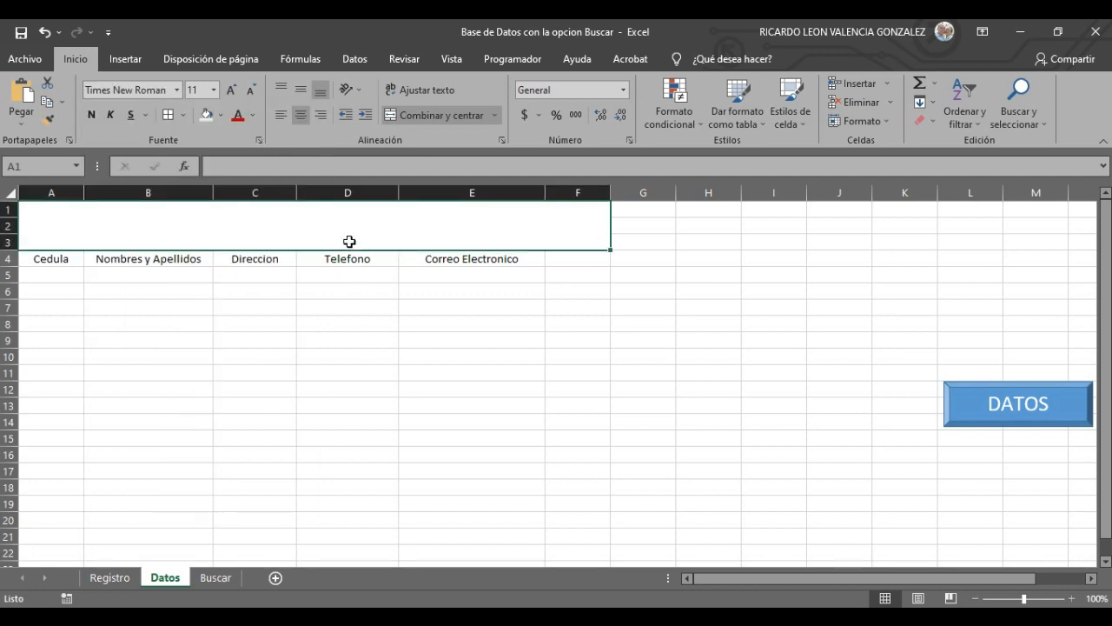
pyautogui.click(213, 90)
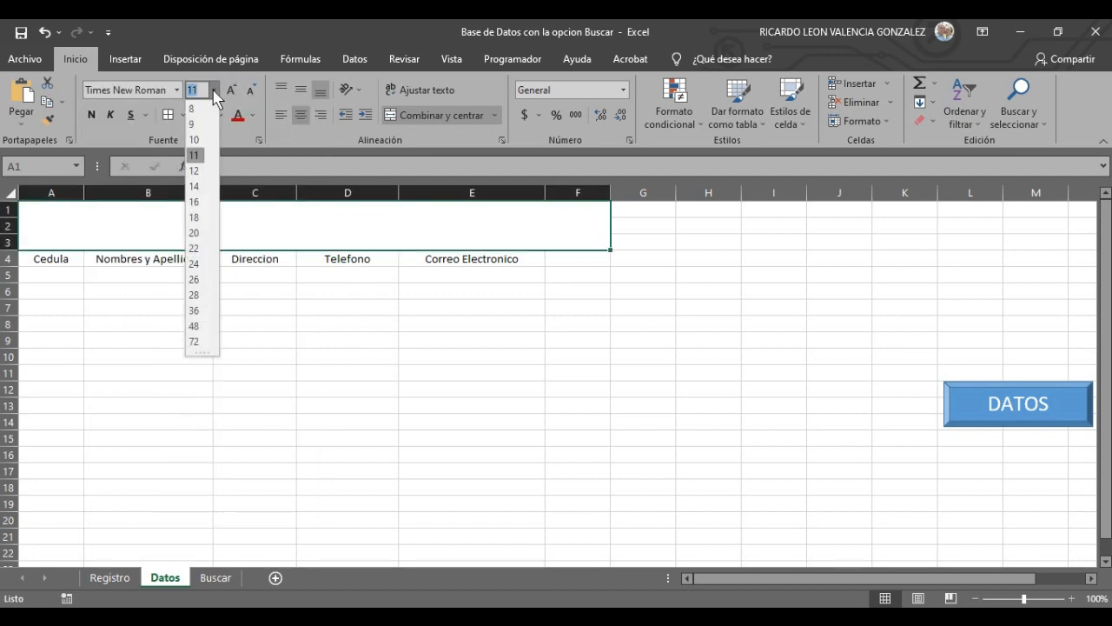
pyautogui.click(195, 313)
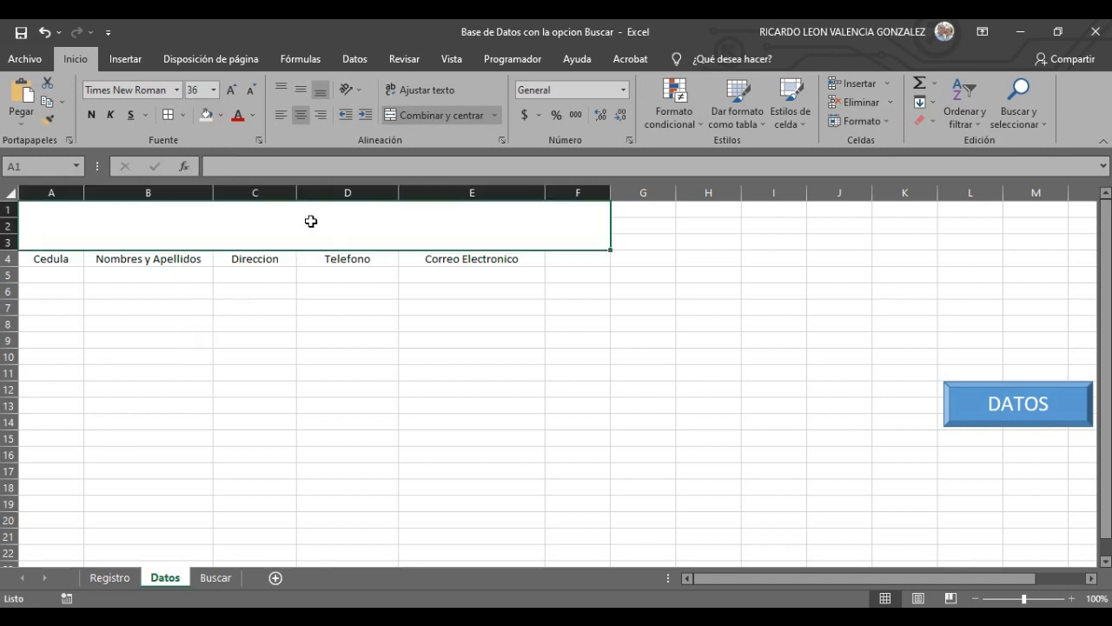
pyautogui.write('D')
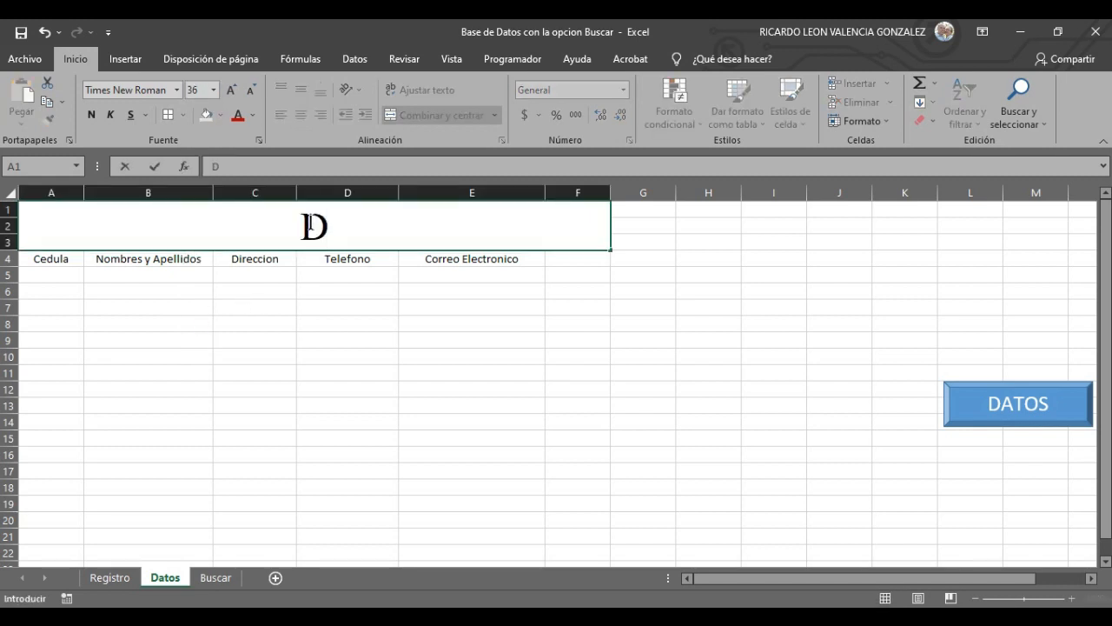
pyautogui.write('ATOS')
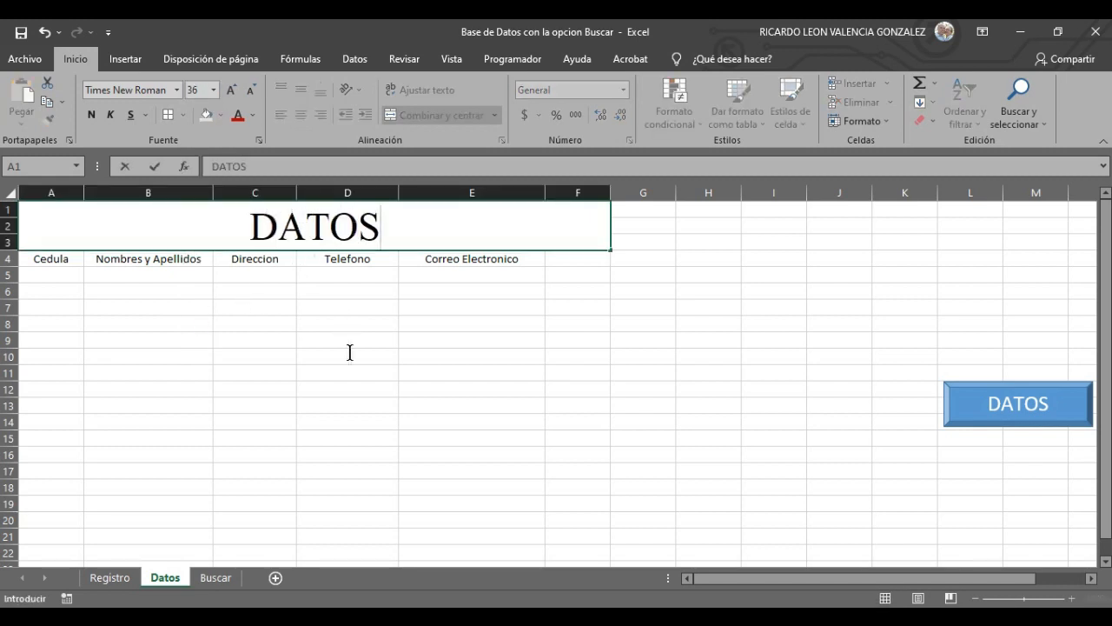
pyautogui.click(378, 368)
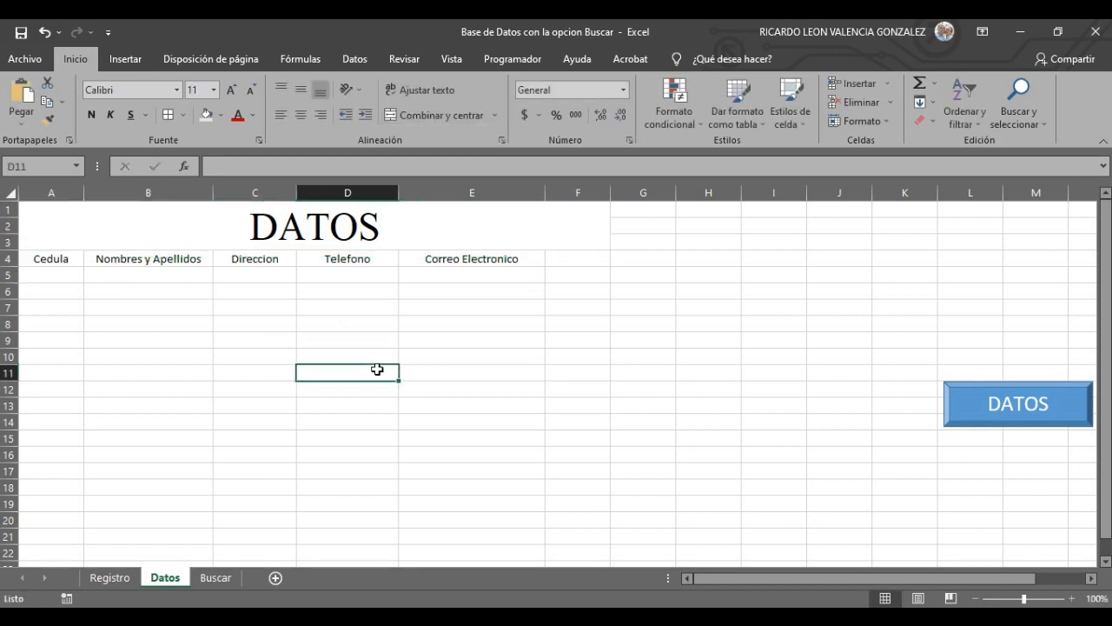
# - Select the header cells A4:E4 below the title
pyautogui.click(369, 226)
pyautogui.moveTo(311, 326); pyautogui.dragTo(305, 338)
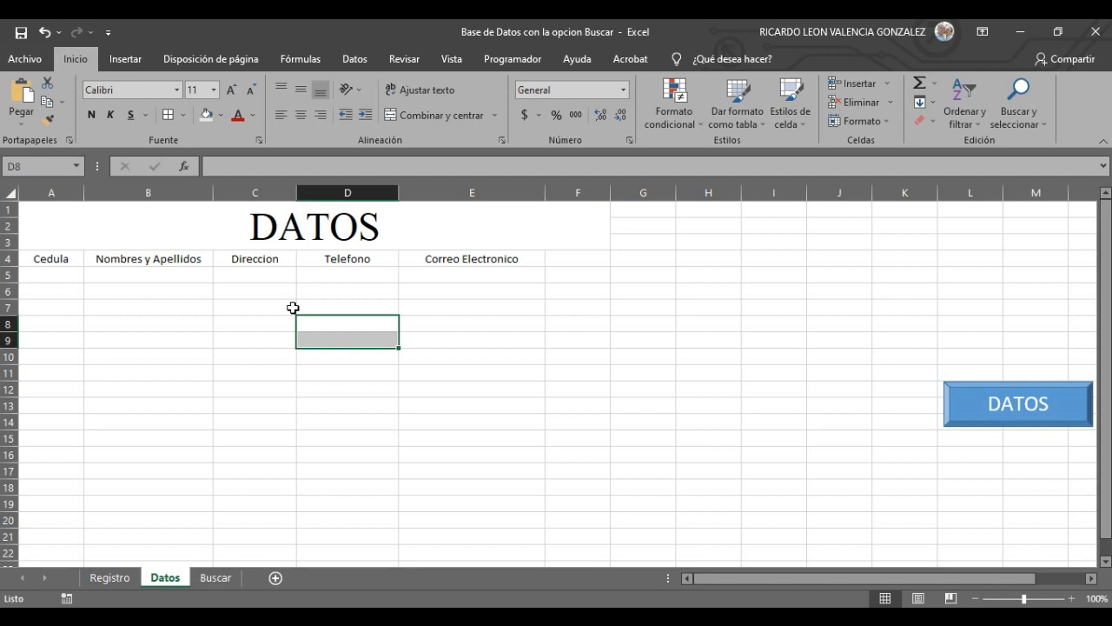
pyautogui.click(53, 259)
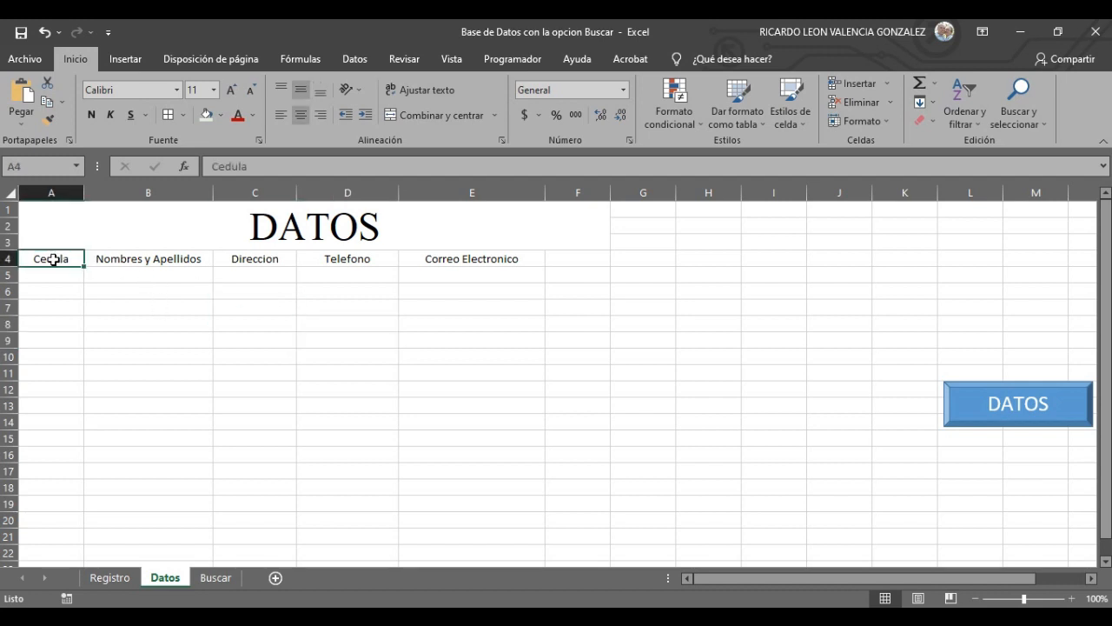
pyautogui.moveTo(40, 256); pyautogui.dragTo(504, 251)
# - Start a table on $A$4:$E$4 with 'La tabla tiene encabezados' checked
pyautogui.click(125, 58)
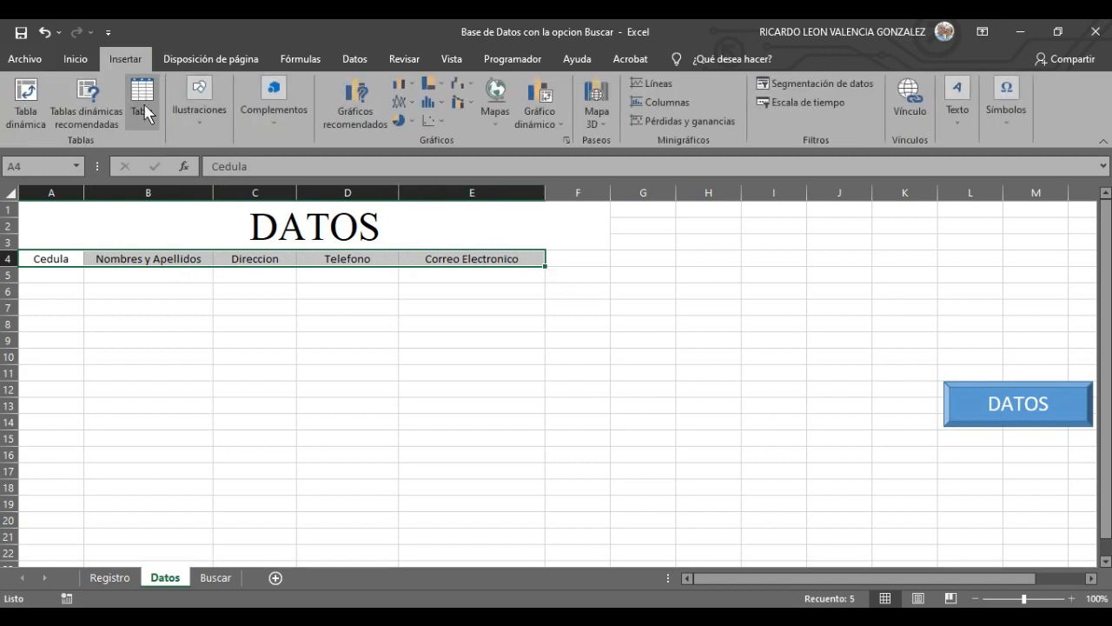
pyautogui.click(143, 102)
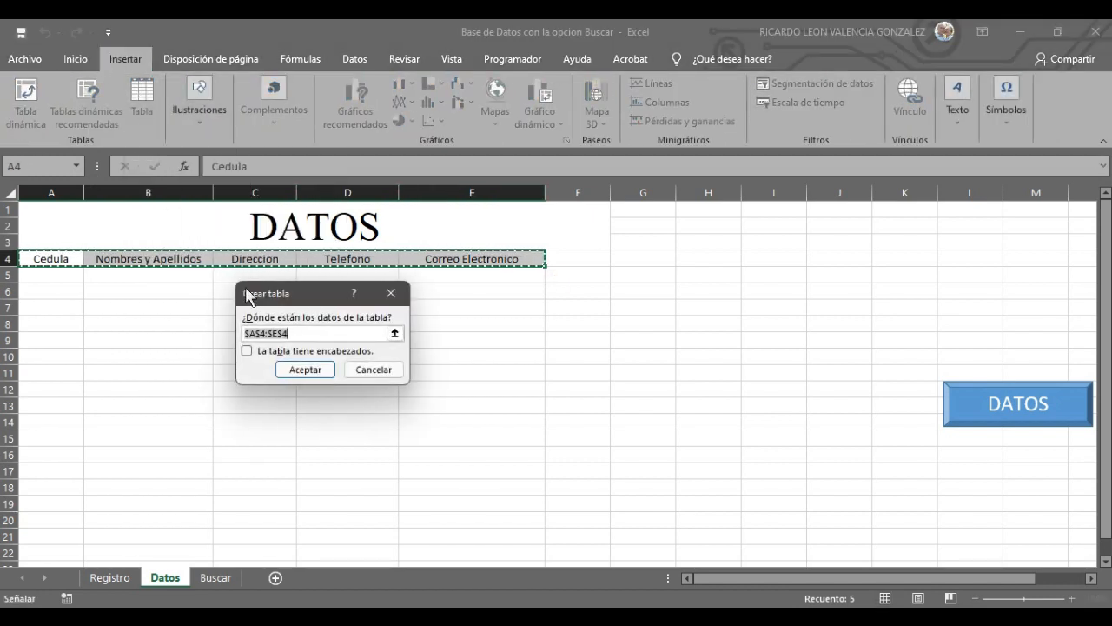
pyautogui.click(249, 353)
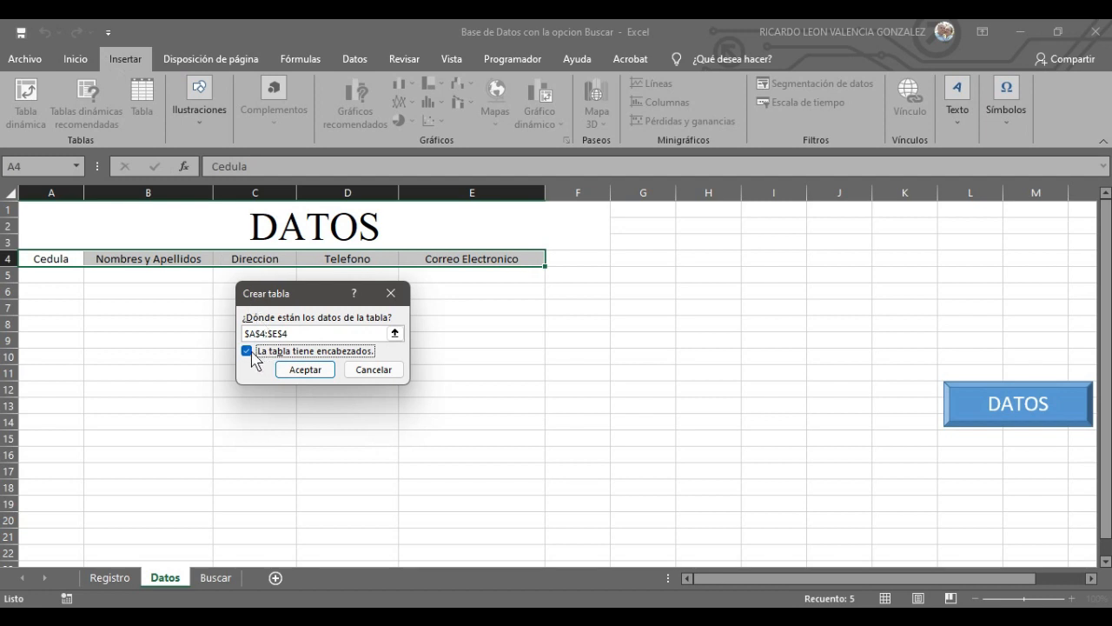
# - Create the table from headers A4:E4 and rename it DATOS in the table name box
pyautogui.click(318, 374)
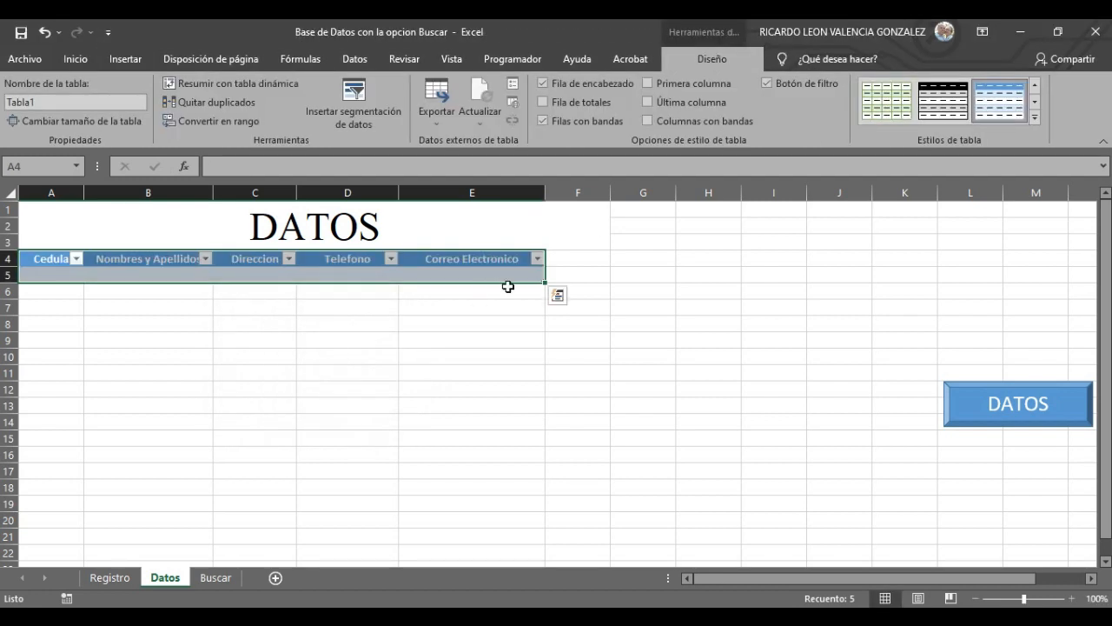
pyautogui.click(61, 102)
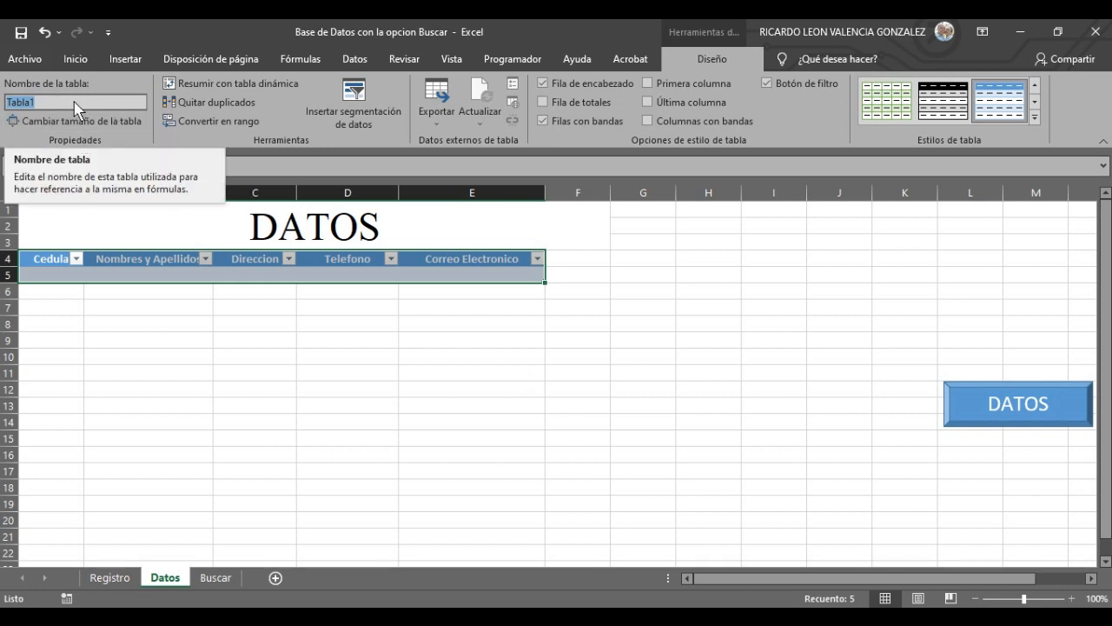
pyautogui.write('DATOS')
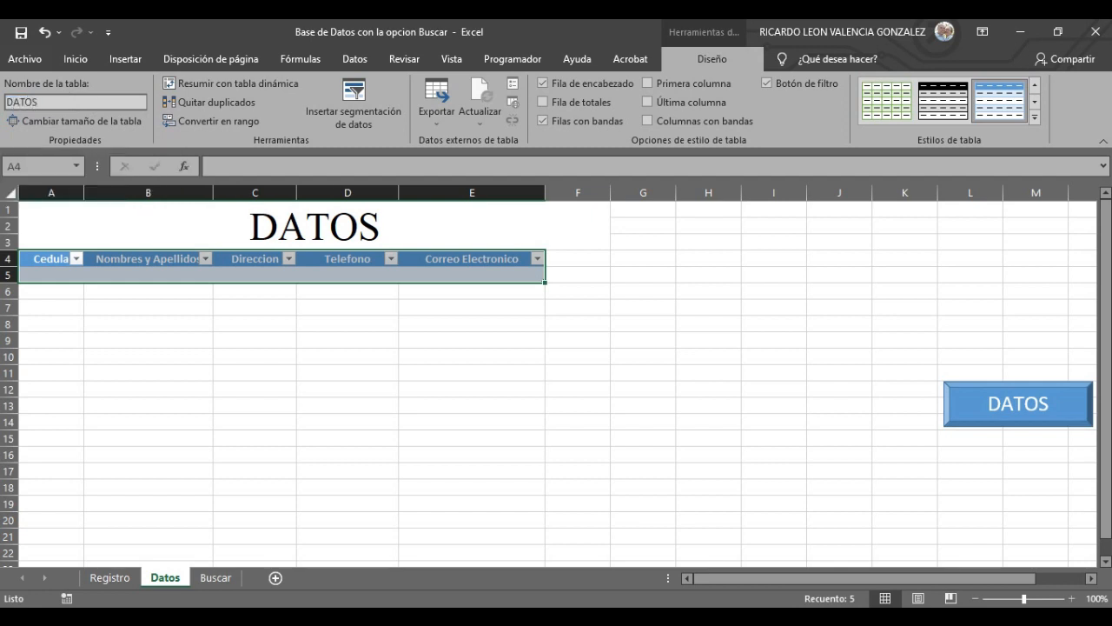
pyautogui.click(312, 422)
pyautogui.moveTo(70, 276); pyautogui.dragTo(481, 281)
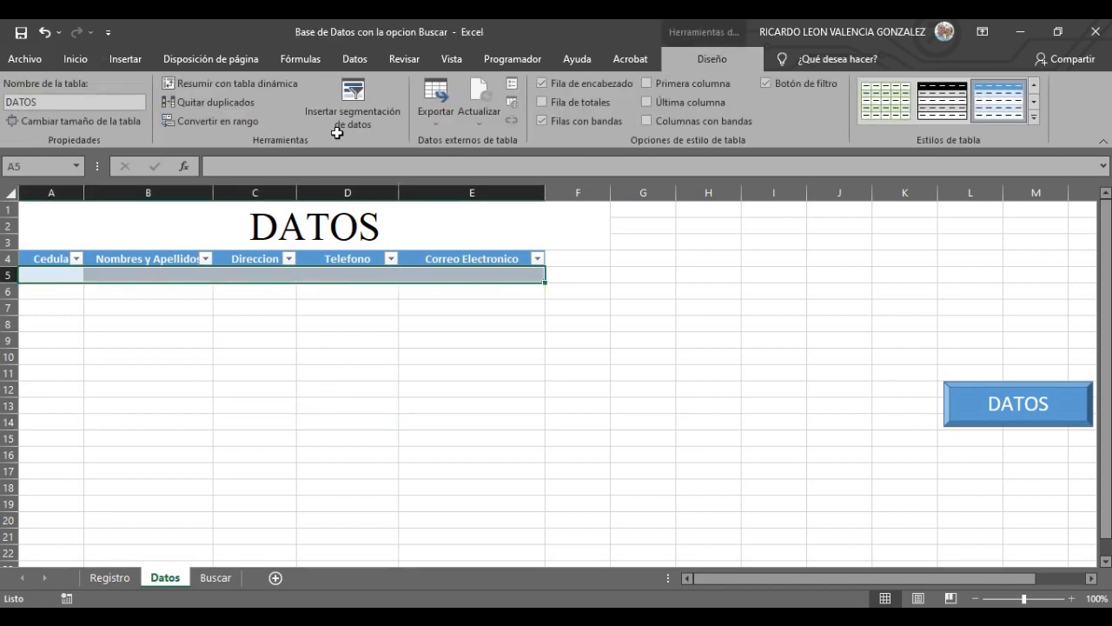
# - Add cell borders around the data row A5:E5
pyautogui.click(77, 59)
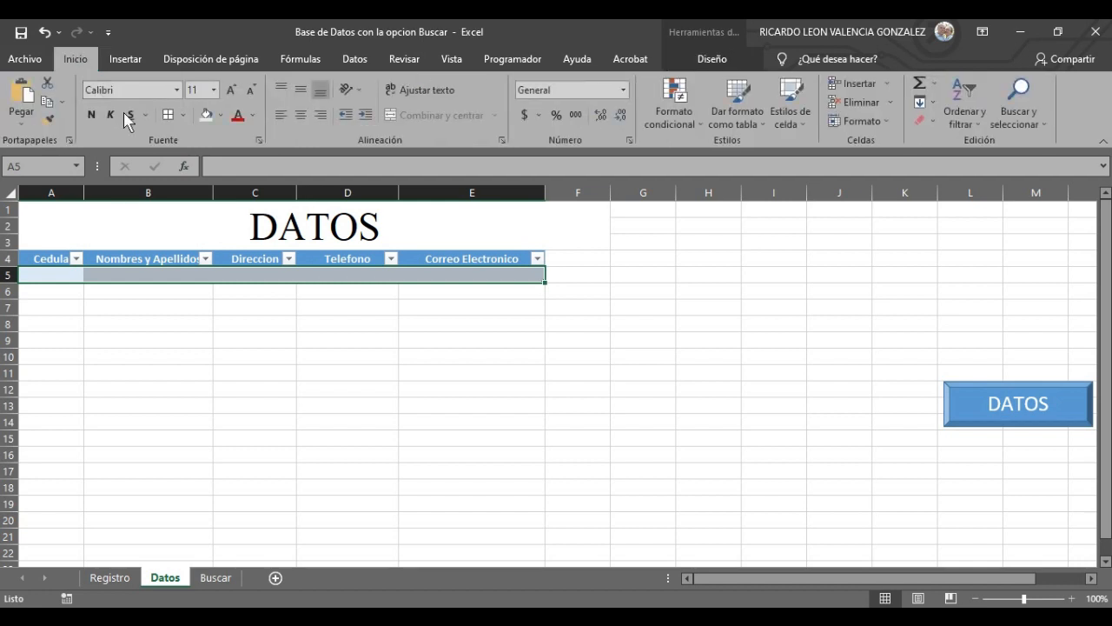
pyautogui.click(169, 114)
pyautogui.click(374, 373)
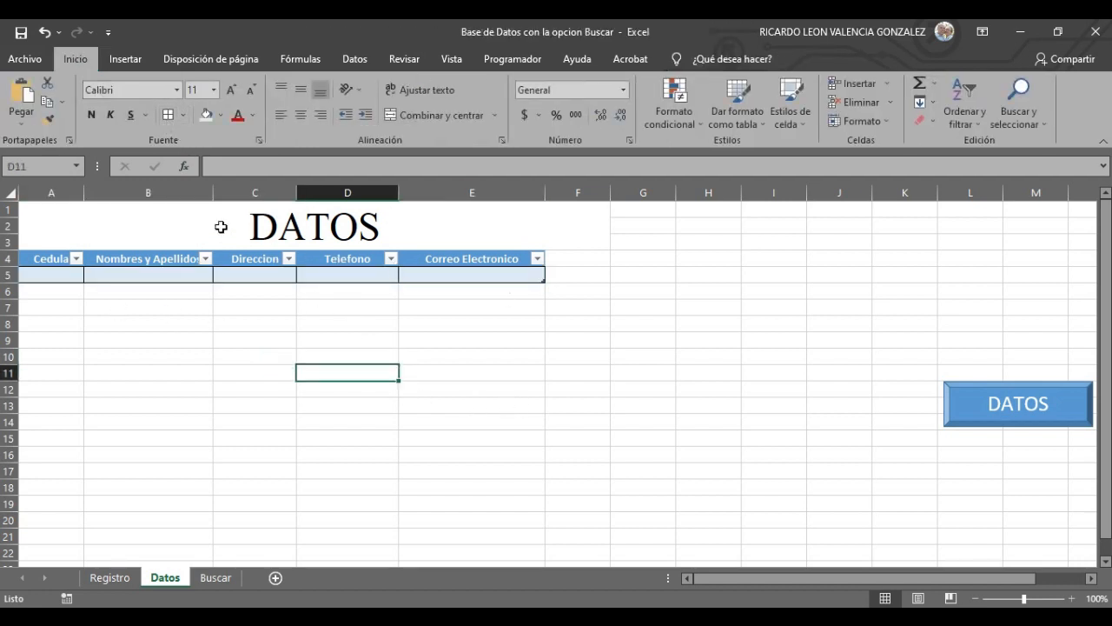
# - Widen columns A through E so every header text fits
pyautogui.moveTo(213, 192); pyautogui.dragTo(309, 205)
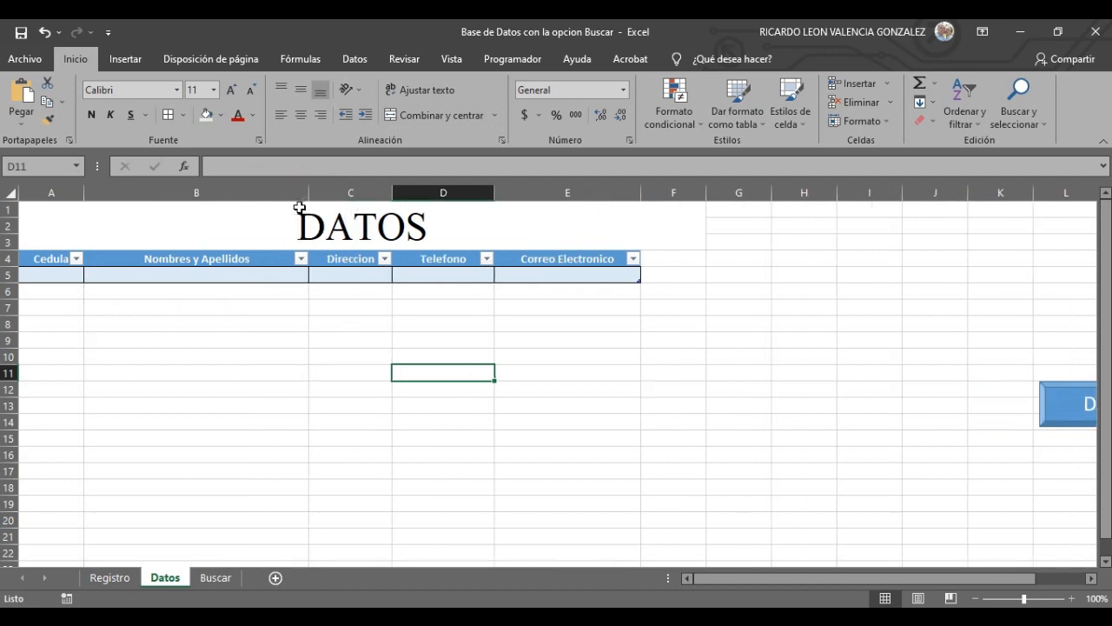
pyautogui.moveTo(84, 192); pyautogui.dragTo(135, 198)
pyautogui.moveTo(138, 200); pyautogui.dragTo(153, 209)
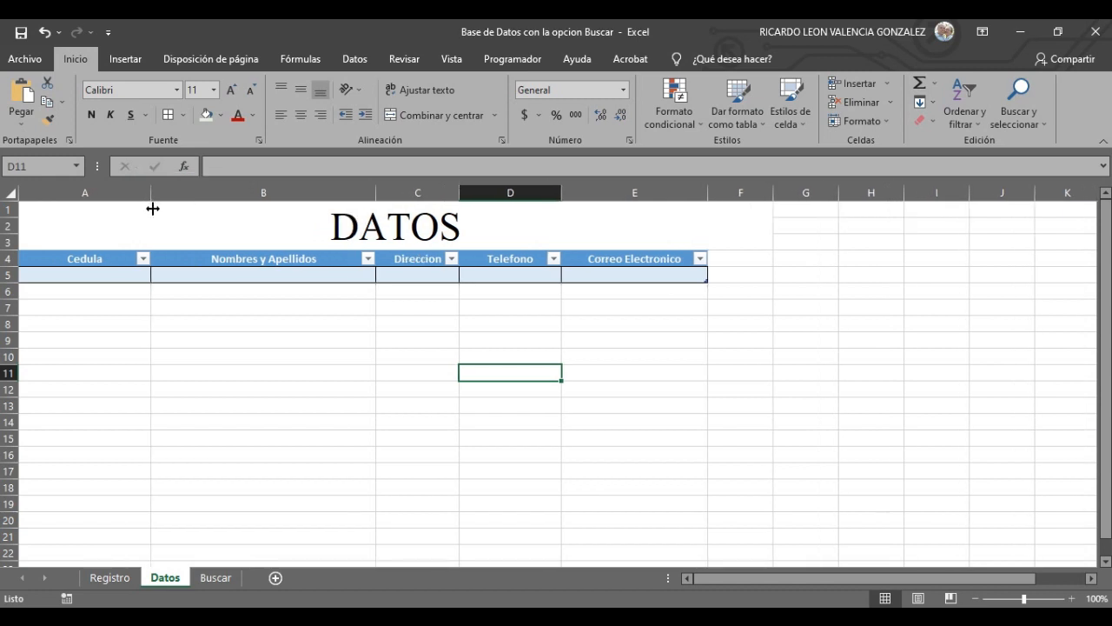
pyautogui.moveTo(459, 192); pyautogui.dragTo(489, 195)
pyautogui.moveTo(596, 193); pyautogui.dragTo(624, 193)
pyautogui.moveTo(770, 190); pyautogui.dragTo(815, 192)
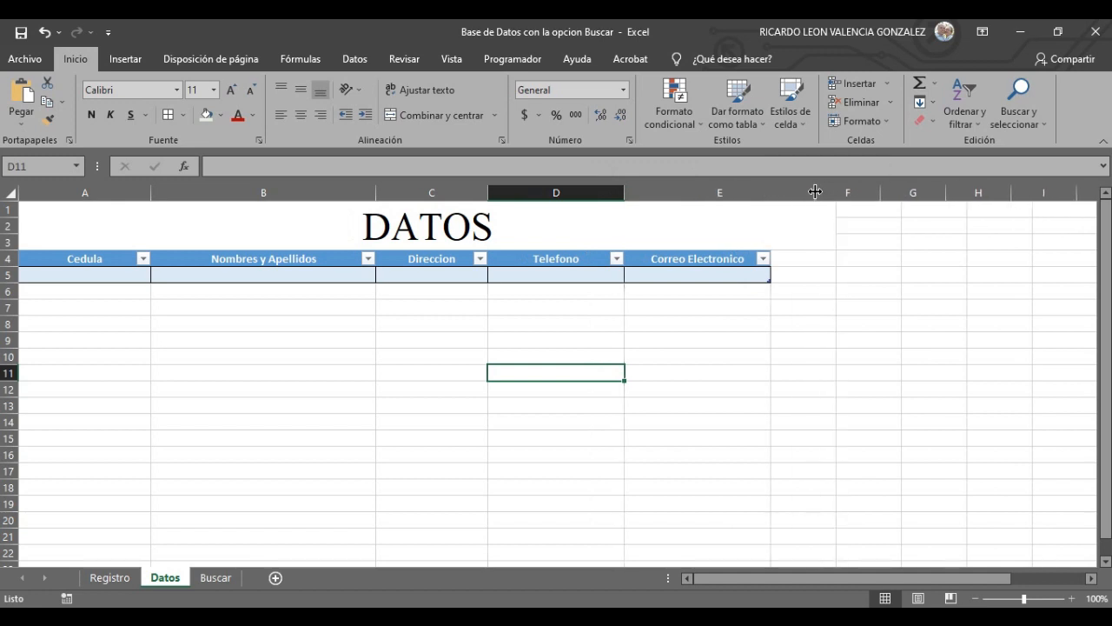
pyautogui.click(259, 458)
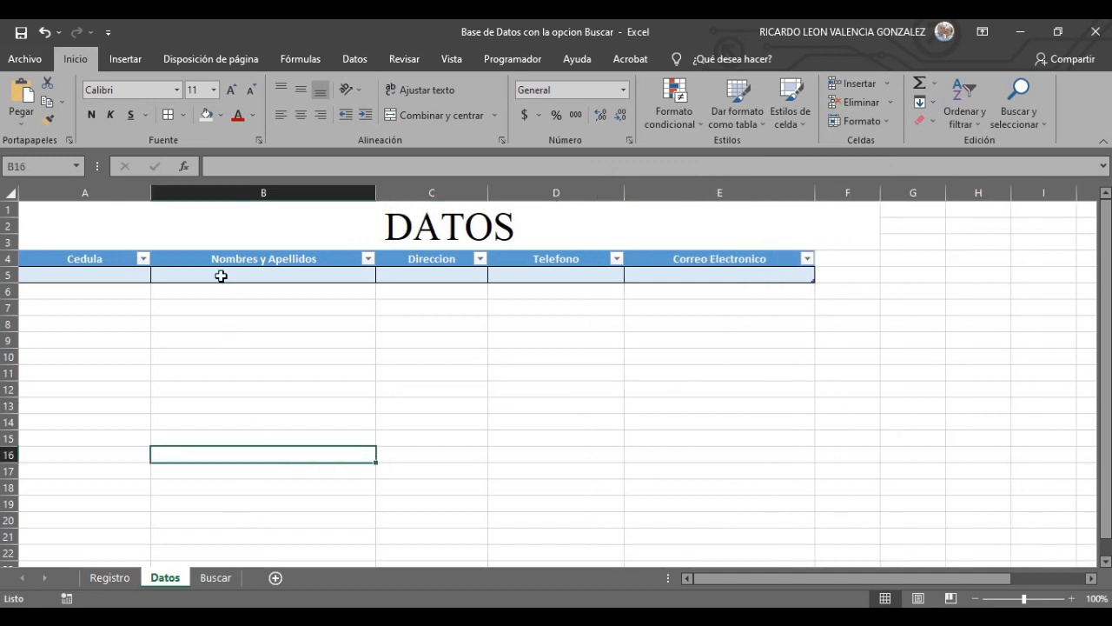
pyautogui.moveTo(377, 192); pyautogui.dragTo(387, 192)
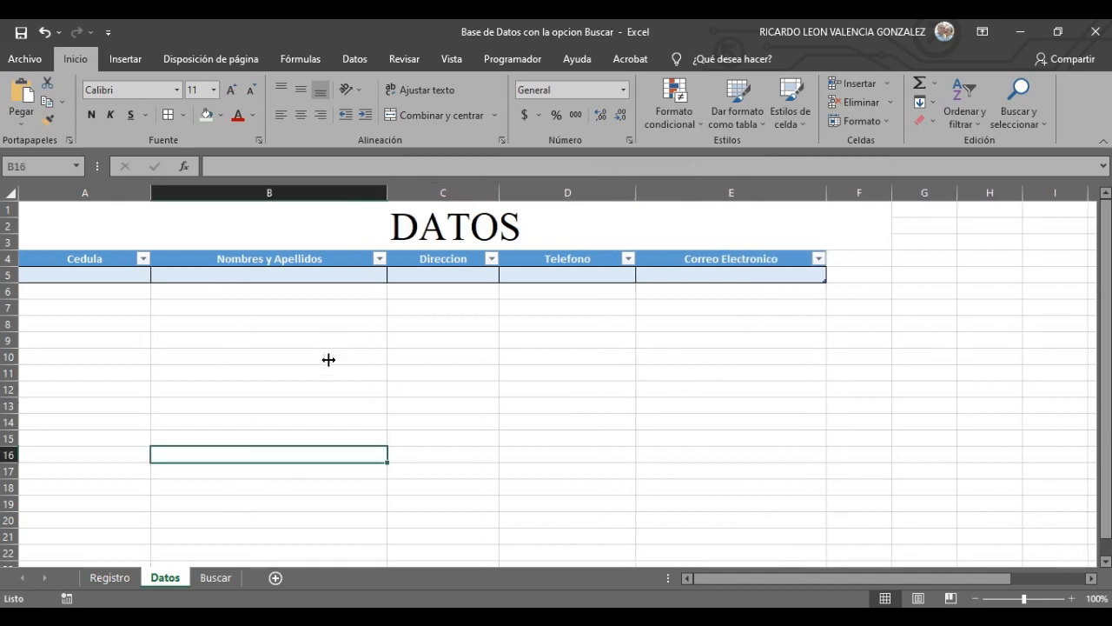
pyautogui.hotkey('ctrl', 'Up')
# - Turn on 'Reducir hasta ajustar' (shrink to fit) for cell B5 in Formato de celdas
pyautogui.click(319, 277)
pyautogui.rightClick(322, 280)
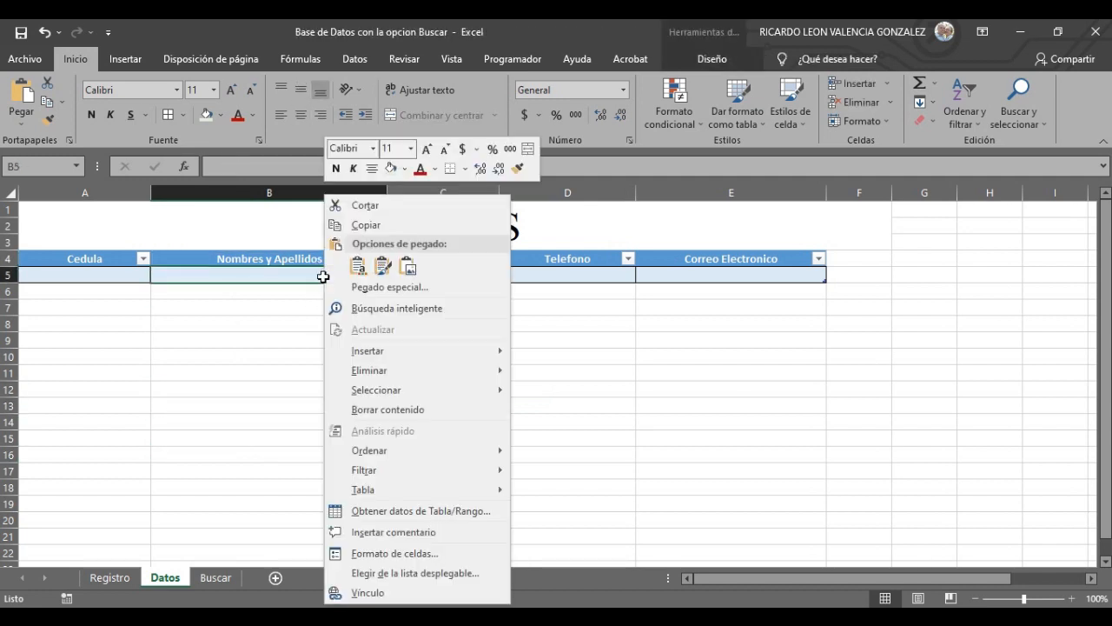
pyautogui.click(388, 554)
pyautogui.click(239, 389)
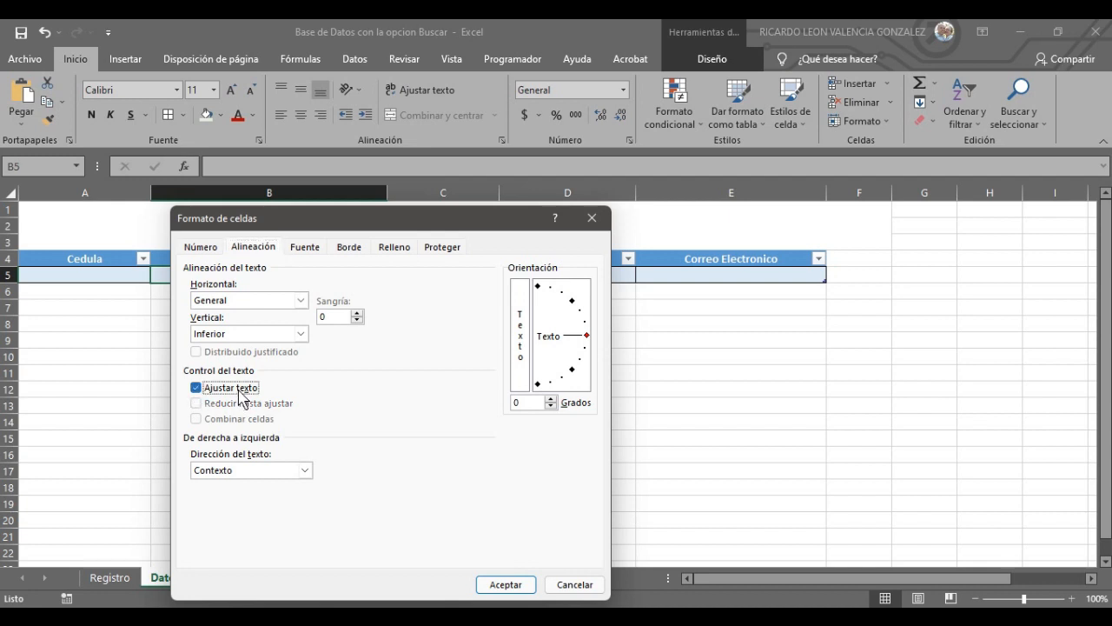
pyautogui.click(240, 388)
pyautogui.click(237, 405)
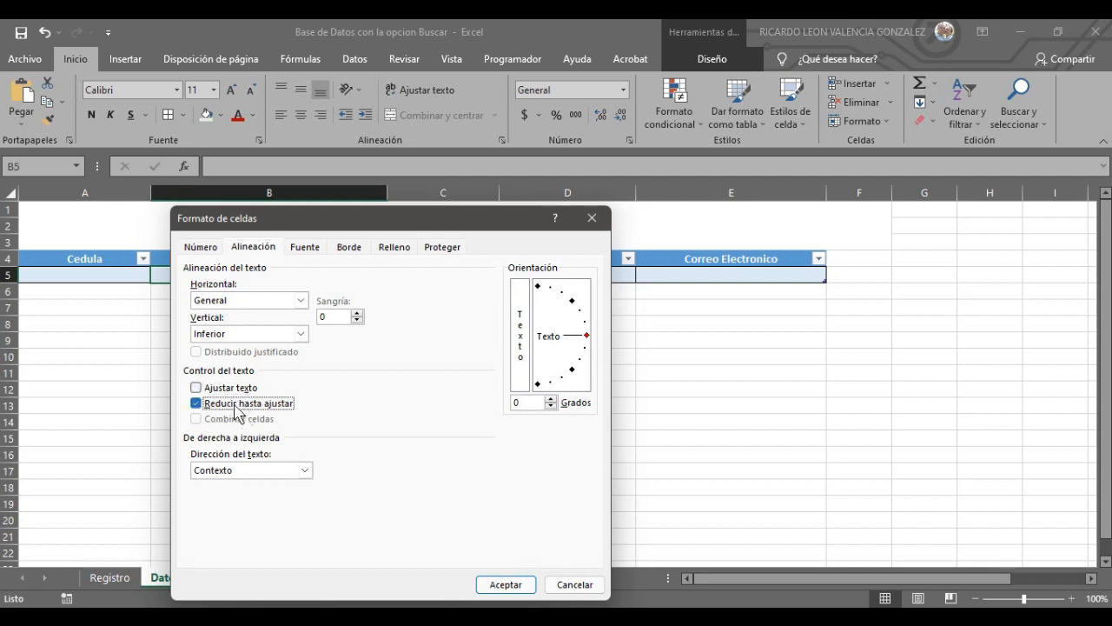
pyautogui.click(526, 589)
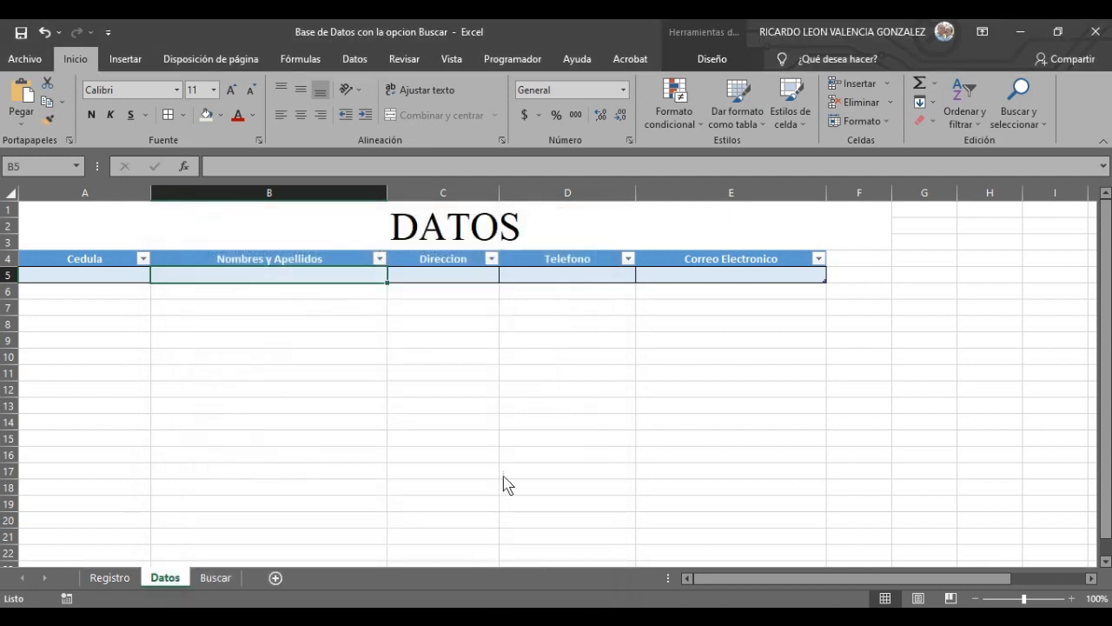
pyautogui.click(504, 474)
# - Set the data row A5:E5 to Times New Roman, size 12, then select the header row
pyautogui.moveTo(109, 283); pyautogui.dragTo(670, 276)
pyautogui.click(214, 90)
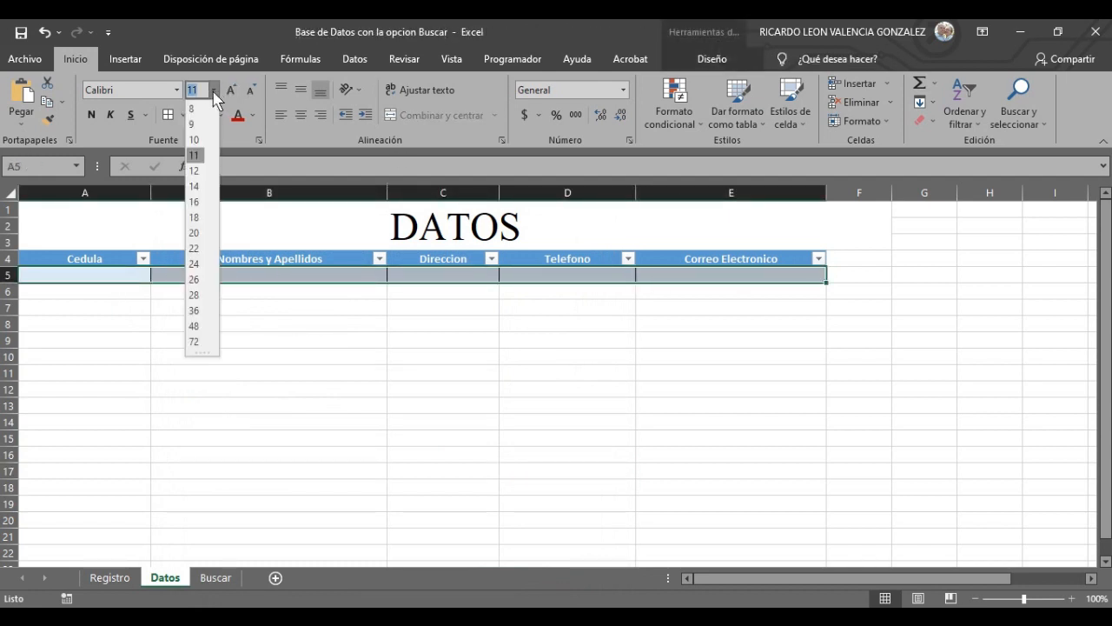
pyautogui.click(193, 176)
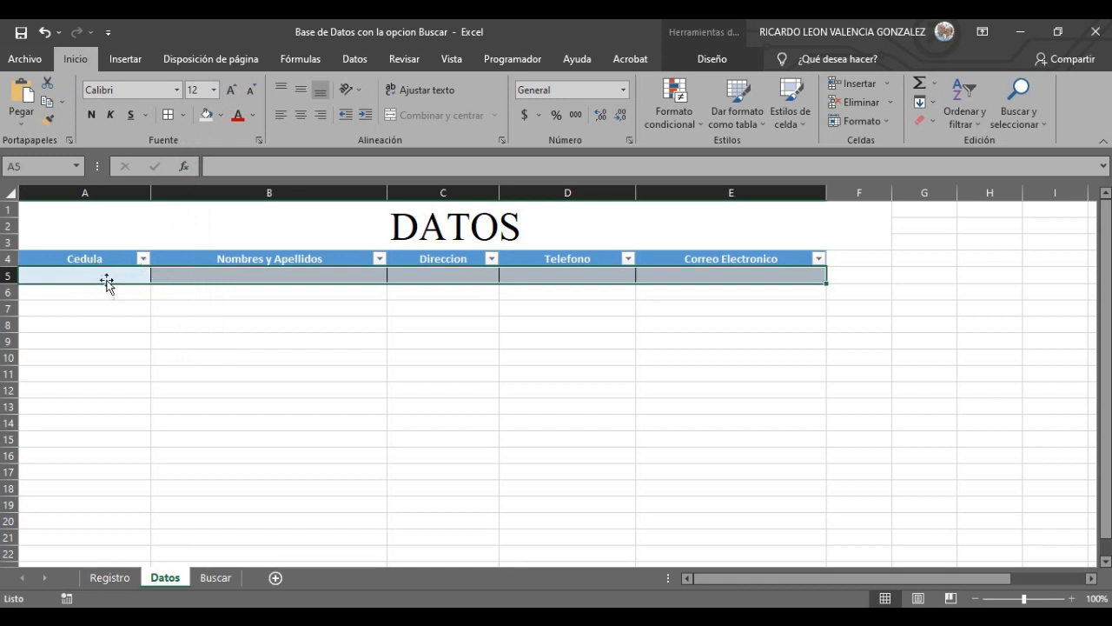
pyautogui.click(177, 91)
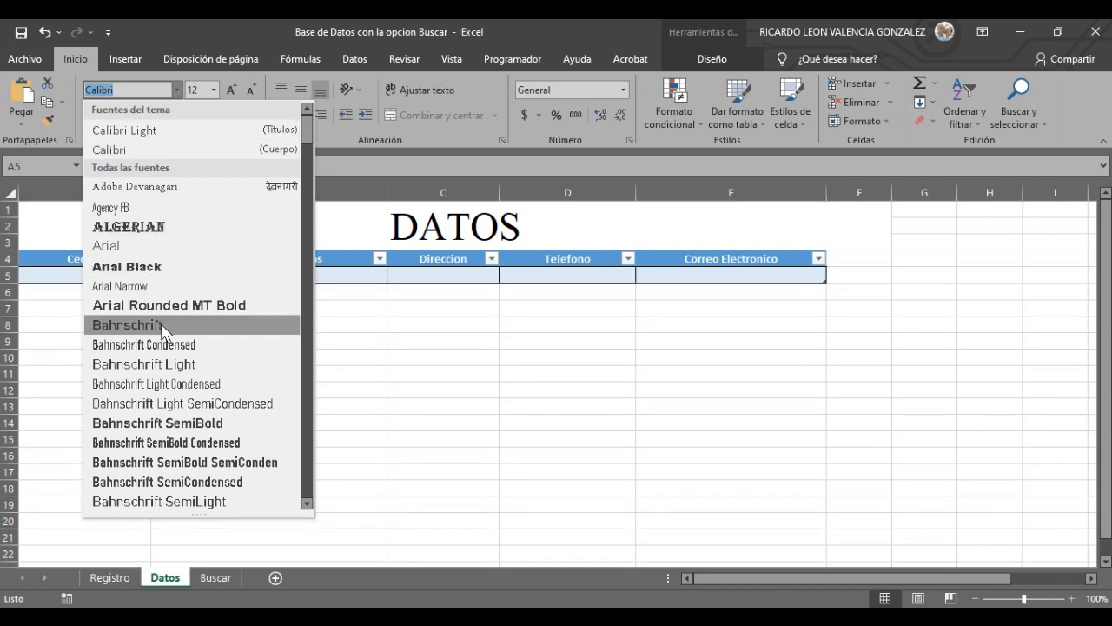
pyautogui.scroll(-20, 166, 331)
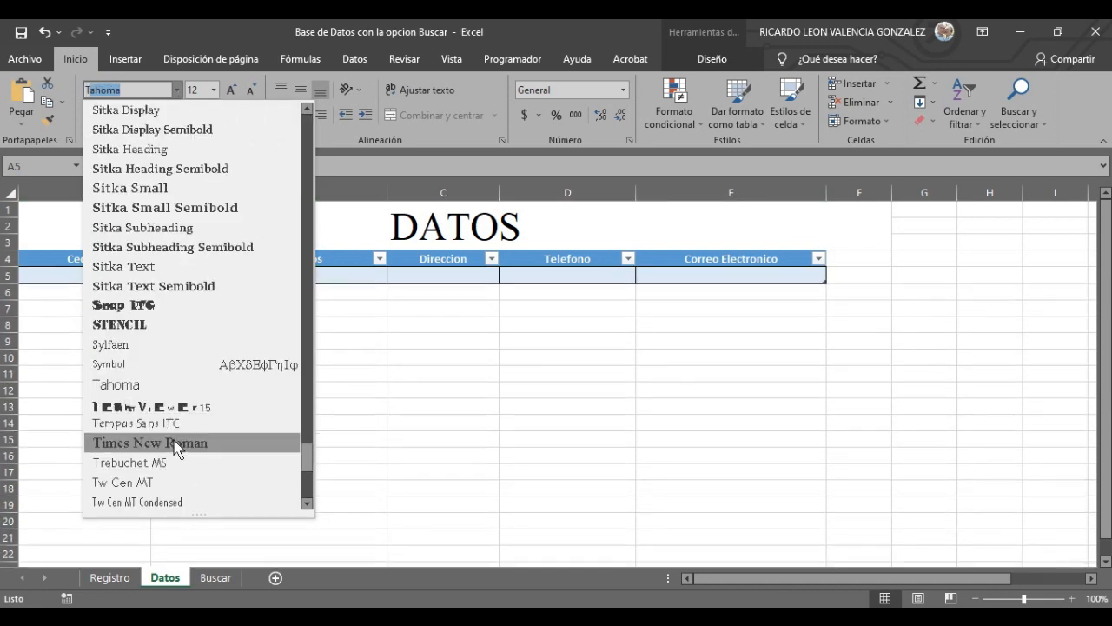
pyautogui.click(174, 446)
pyautogui.click(308, 398)
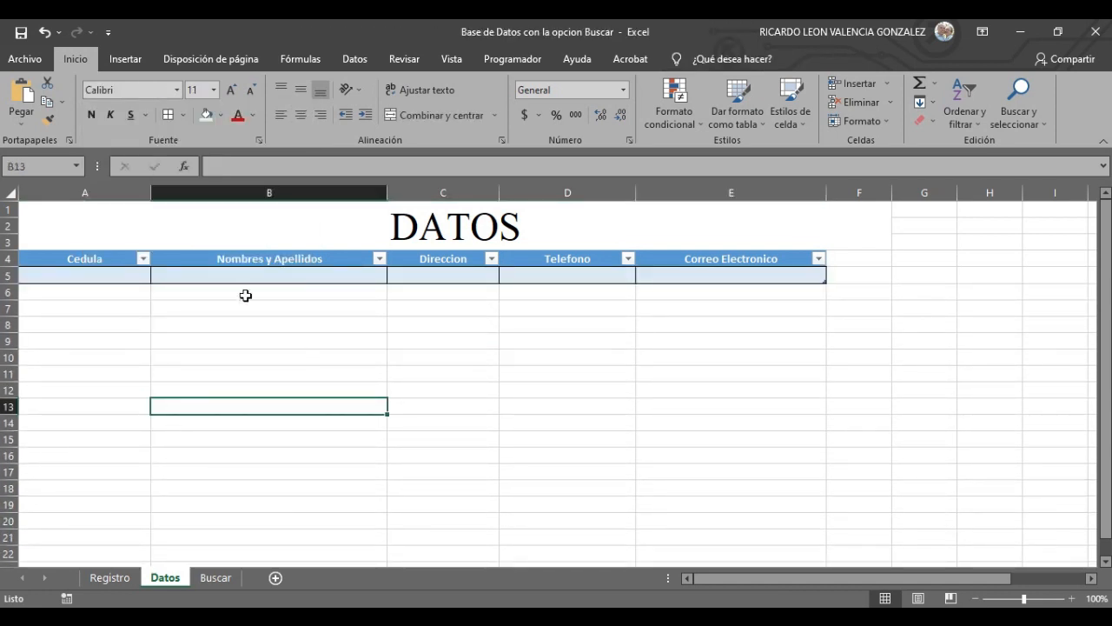
pyautogui.click(130, 277)
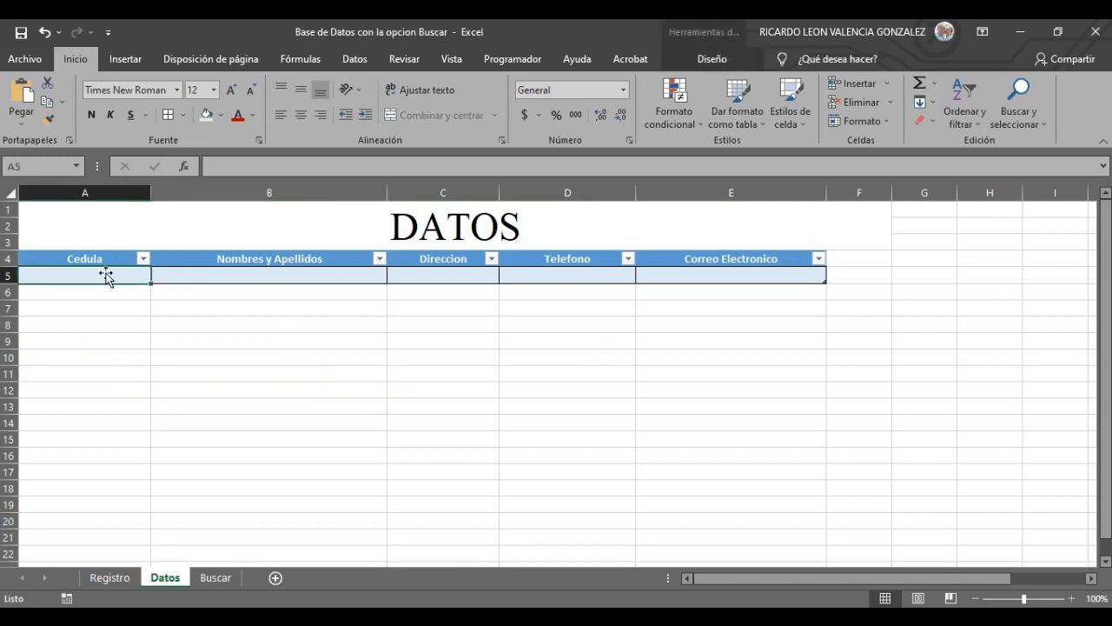
pyautogui.moveTo(48, 259); pyautogui.dragTo(753, 258)
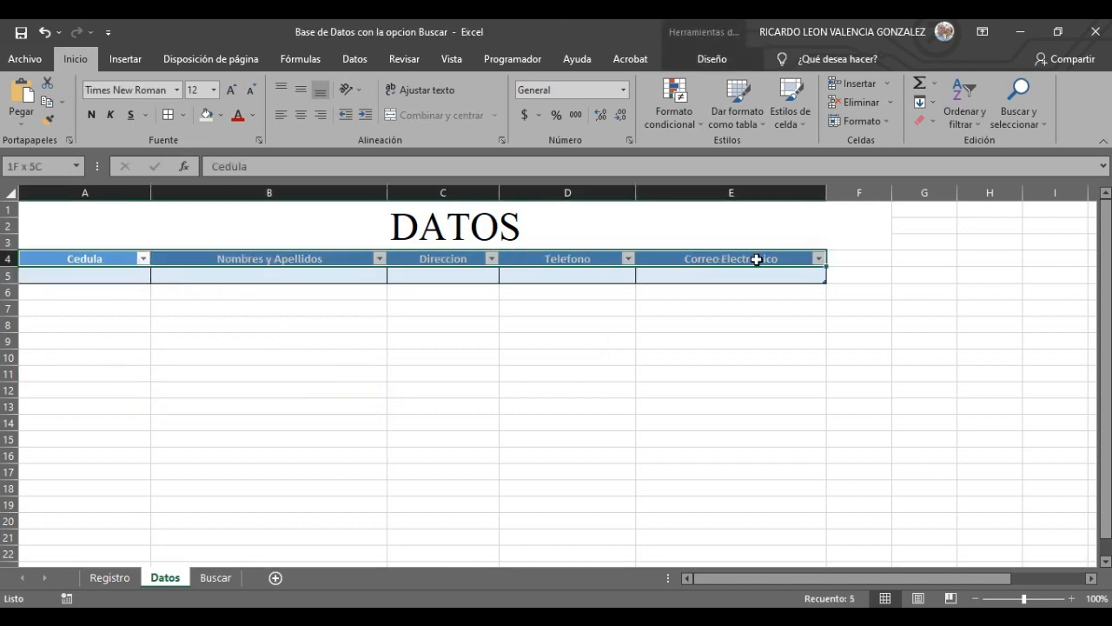
pyautogui.click(213, 89)
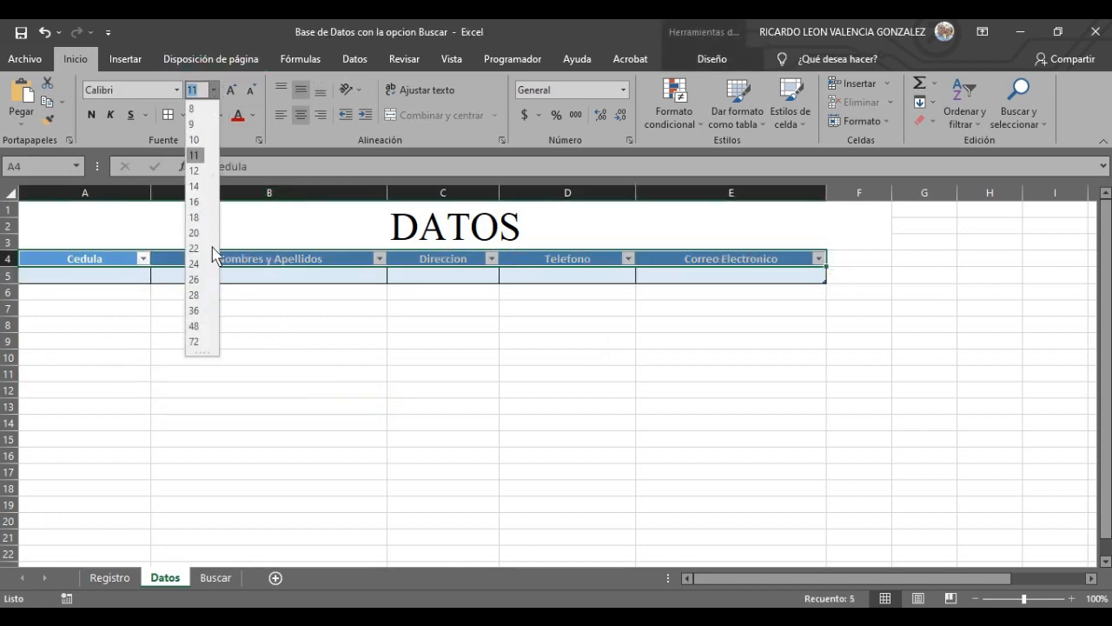
# - Set the header row font size to 16 and save the workbook
pyautogui.click(196, 204)
pyautogui.click(339, 400)
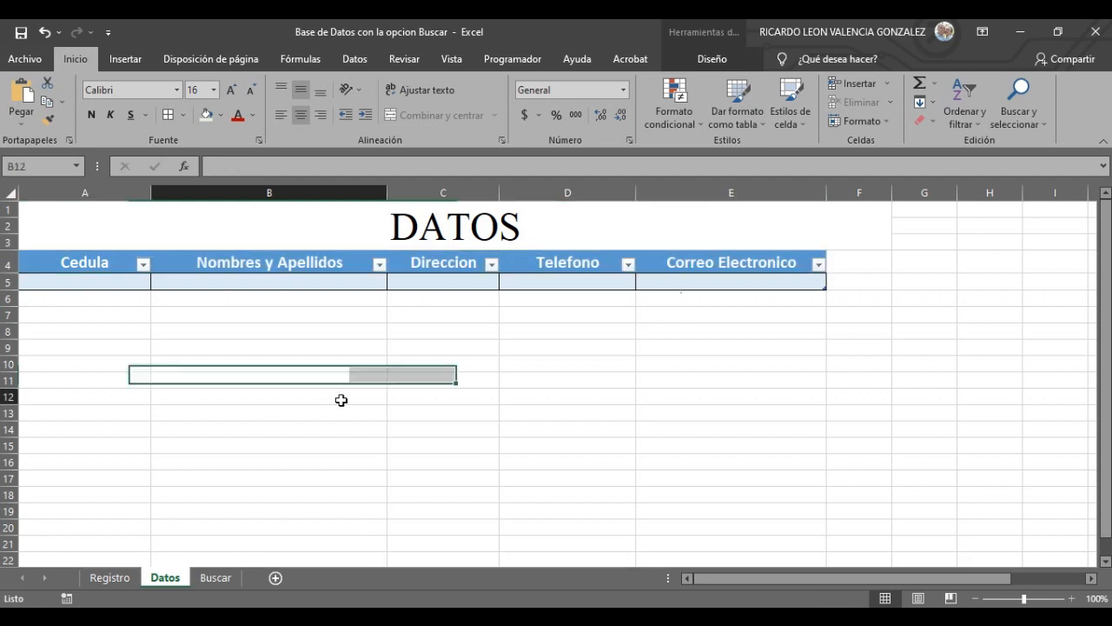
pyautogui.click(117, 282)
pyautogui.click(23, 34)
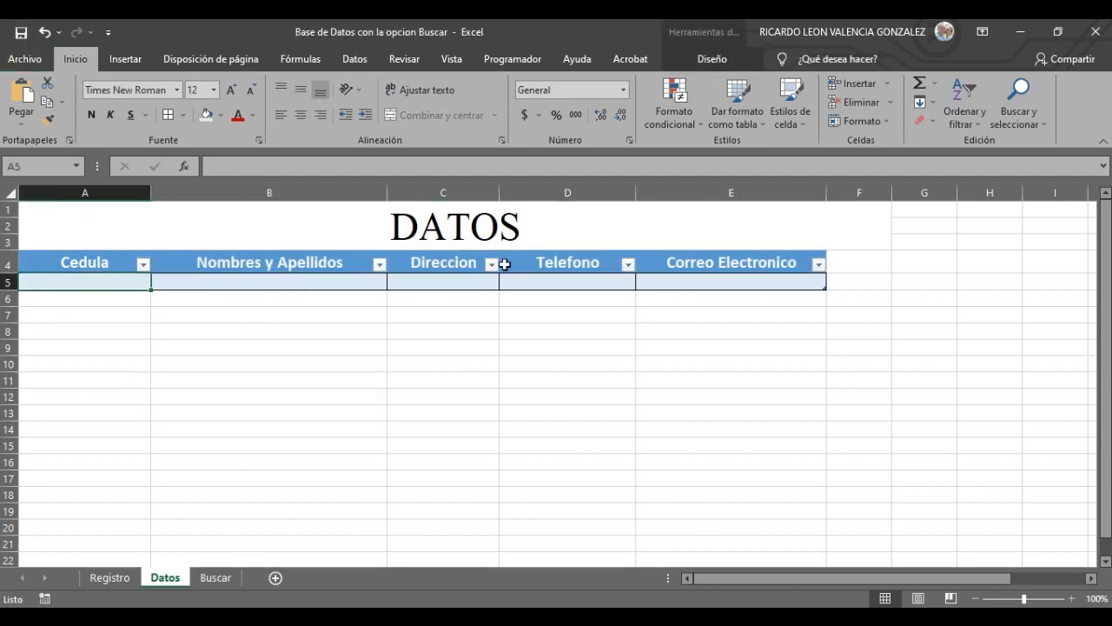
# - Widen columns C, D and E to fit Direccion, Telefono and Correo Electronico
pyautogui.moveTo(500, 193); pyautogui.dragTo(539, 197)
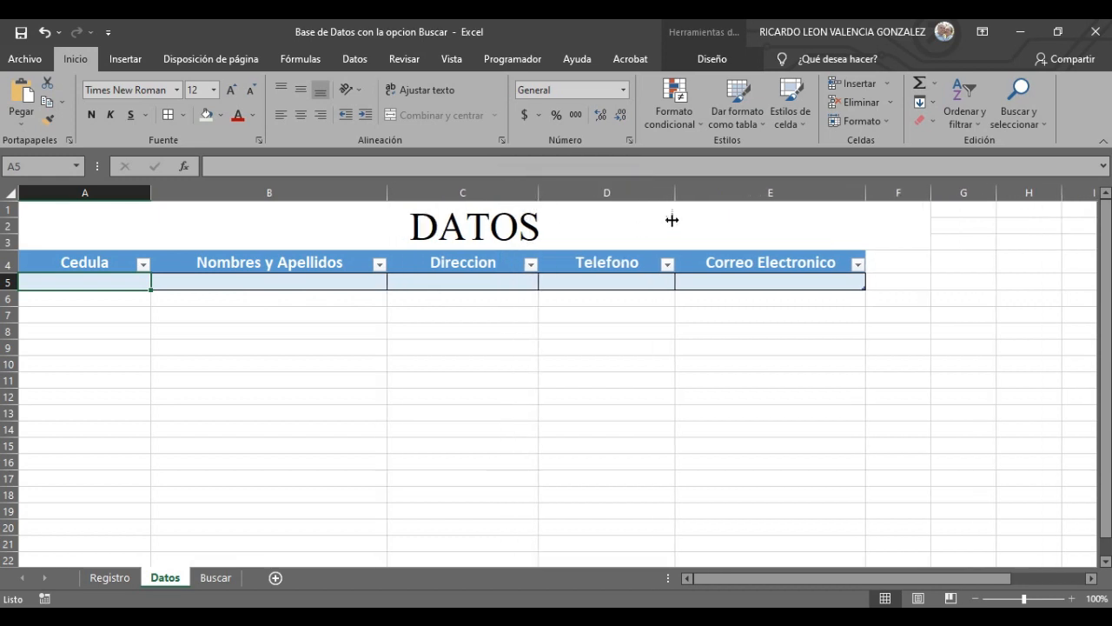
pyautogui.moveTo(680, 193); pyautogui.dragTo(685, 193)
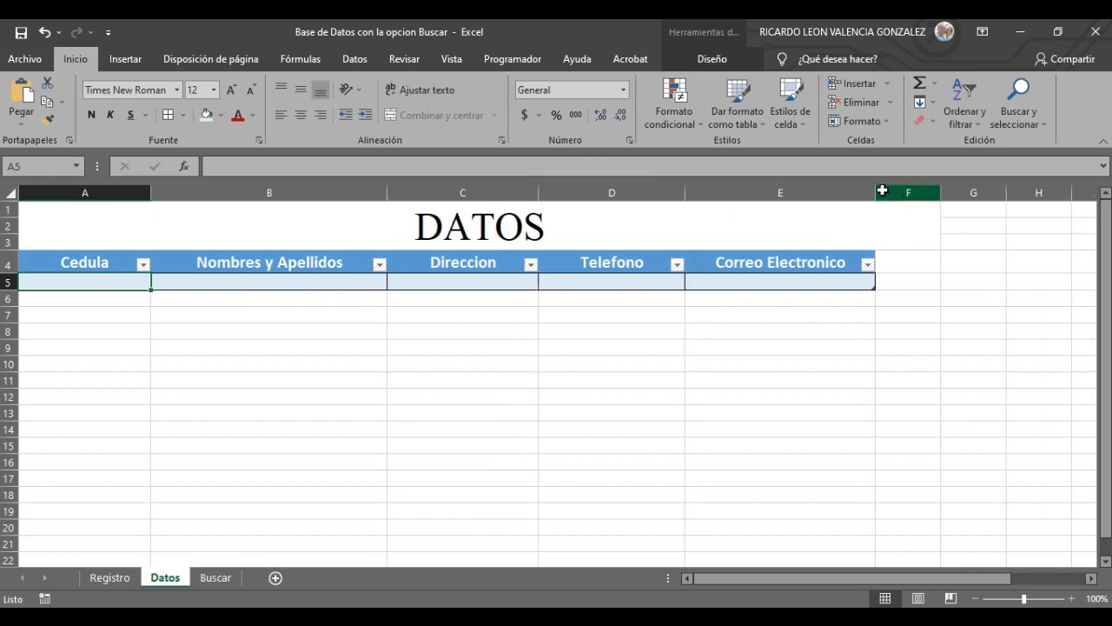
pyautogui.moveTo(879, 191); pyautogui.dragTo(908, 193)
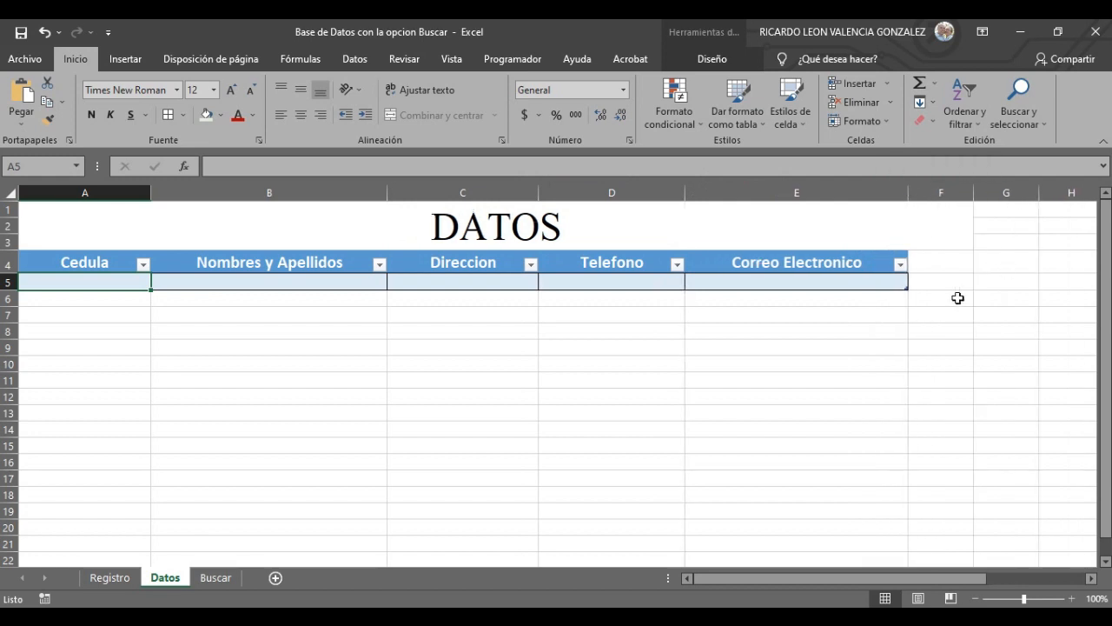
# - Unmerge the DATOS title and merge and centre it across A1:E3
pyautogui.click(926, 228)
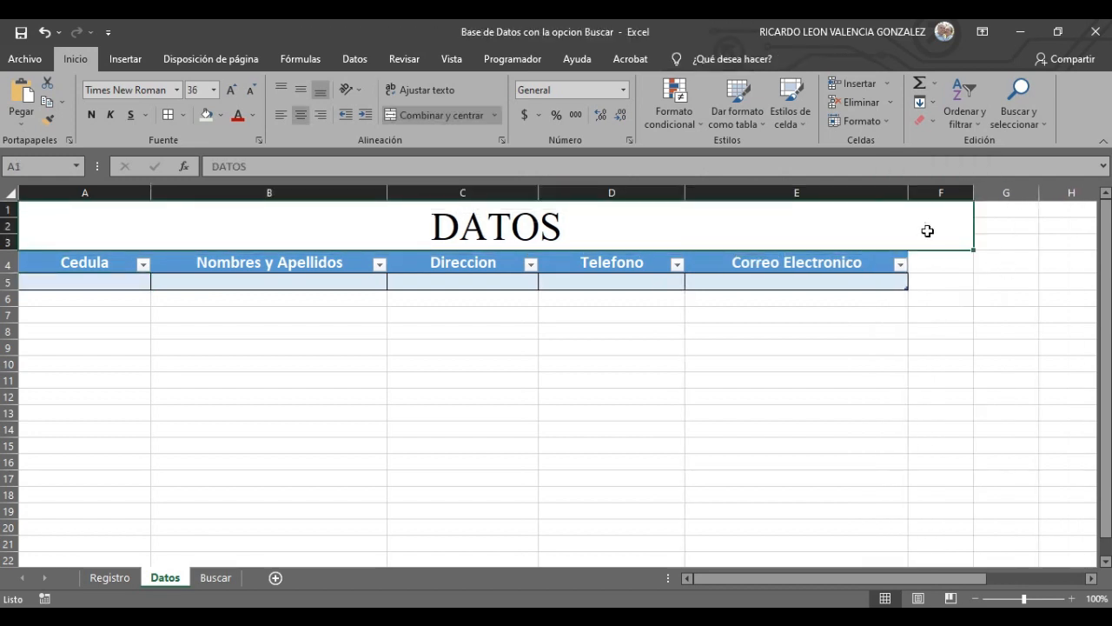
pyautogui.click(421, 115)
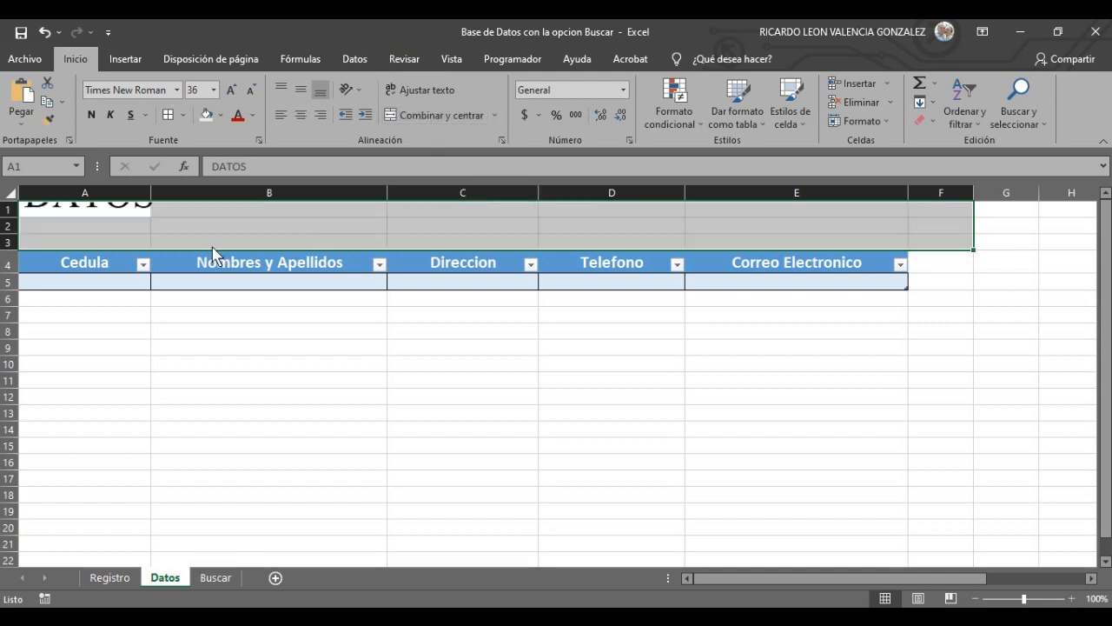
pyautogui.click(218, 340)
pyautogui.moveTo(131, 213); pyautogui.dragTo(903, 244)
pyautogui.click(434, 120)
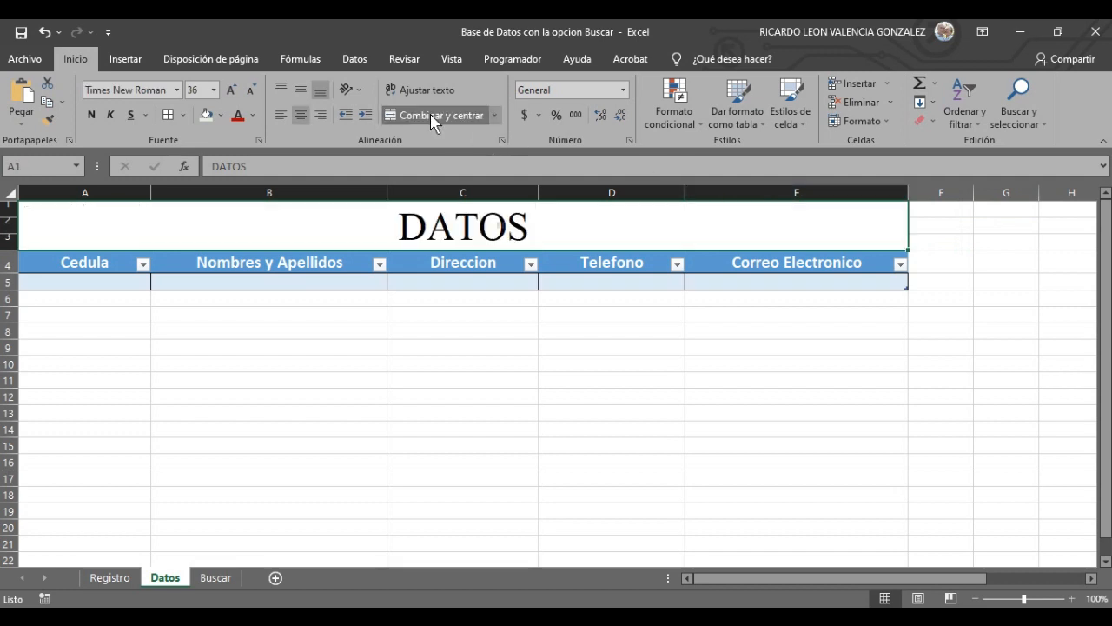
pyautogui.click(570, 412)
# - Fill the merged DATOS title with light gold
pyautogui.click(417, 225)
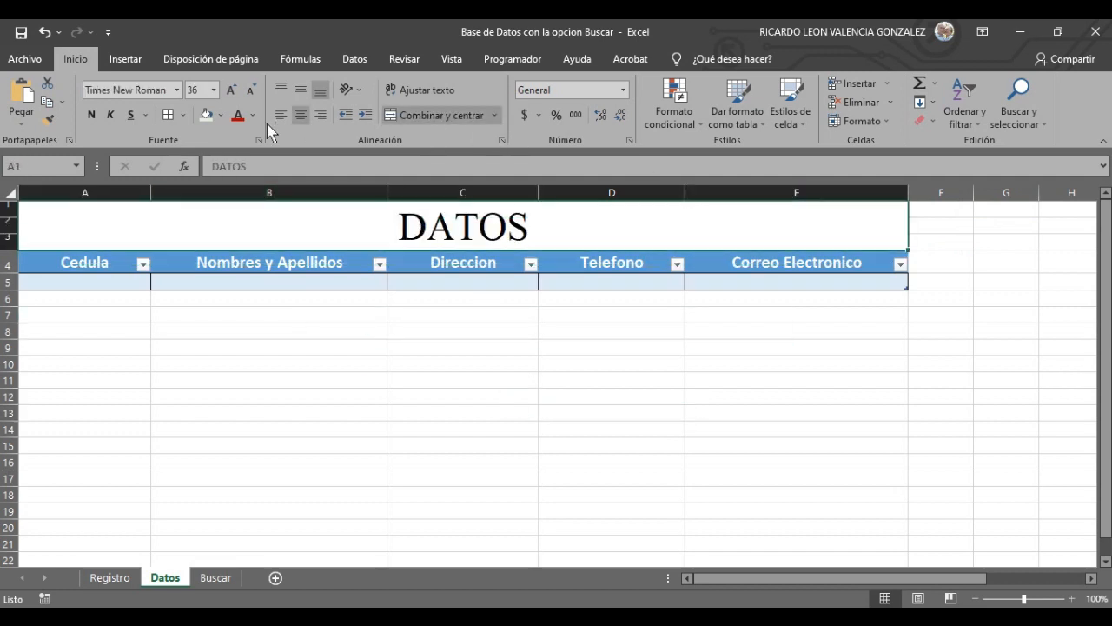
pyautogui.click(220, 115)
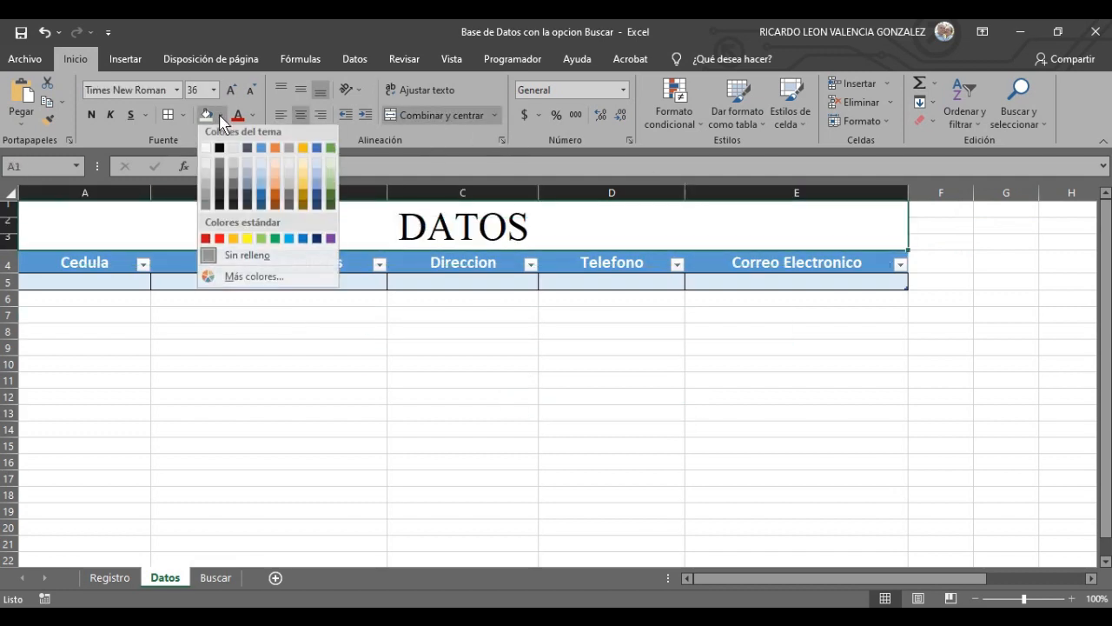
pyautogui.click(303, 178)
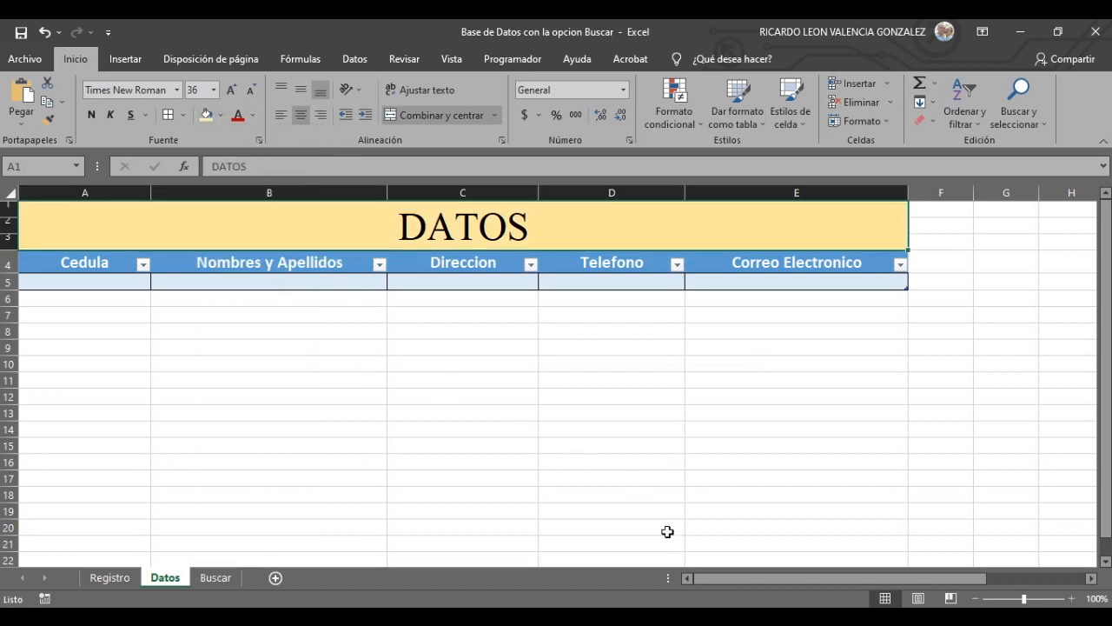
pyautogui.press('XF86AudioLowerVolume')
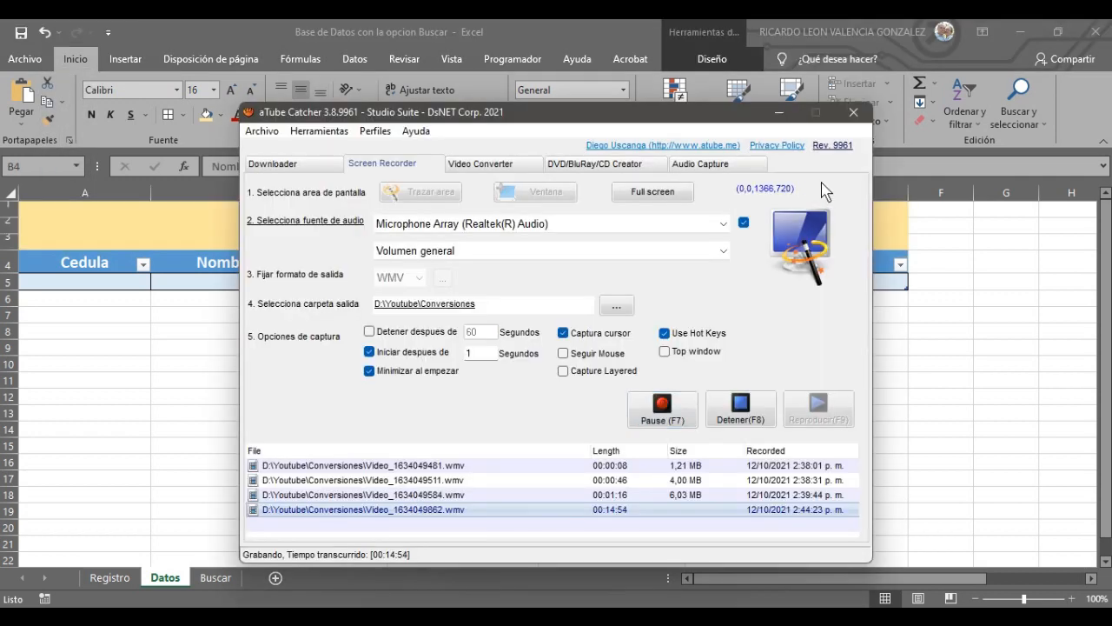
pyautogui.click(780, 112)
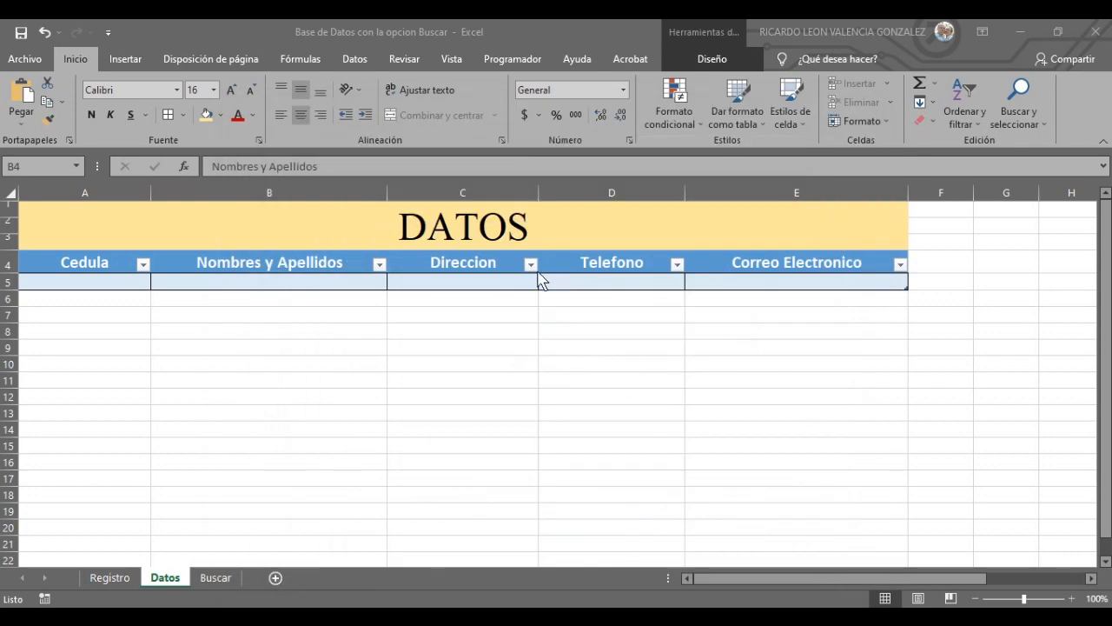
# - Copy the DATOS button shape from the Registro form sheet
pyautogui.scroll(-20, 712, 413)
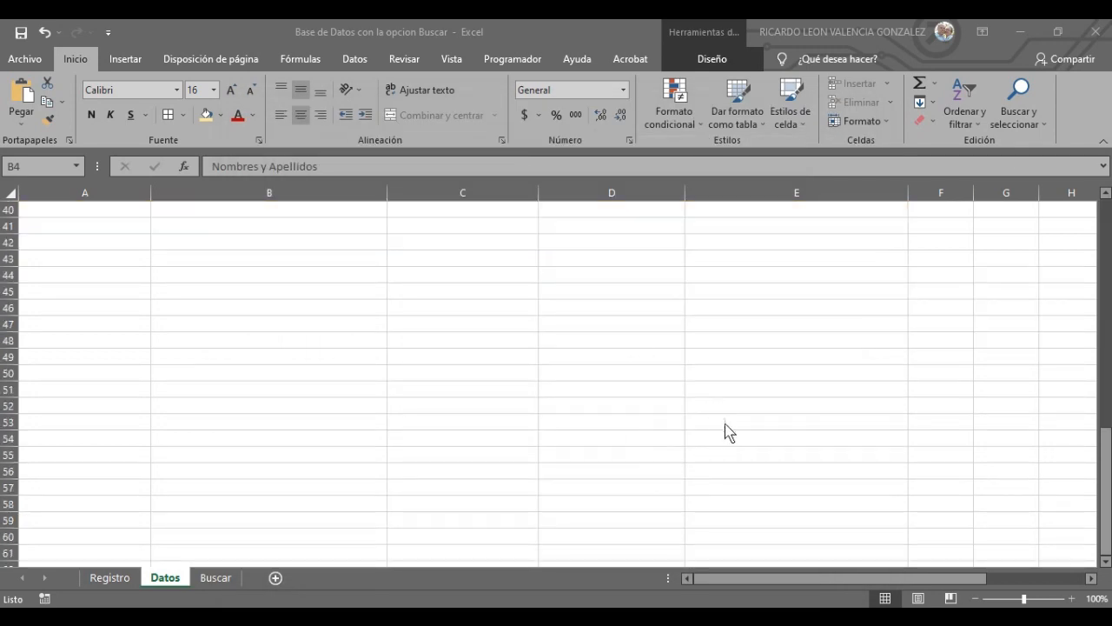
pyautogui.scroll(18, 737, 432)
pyautogui.scroll(2, 753, 432)
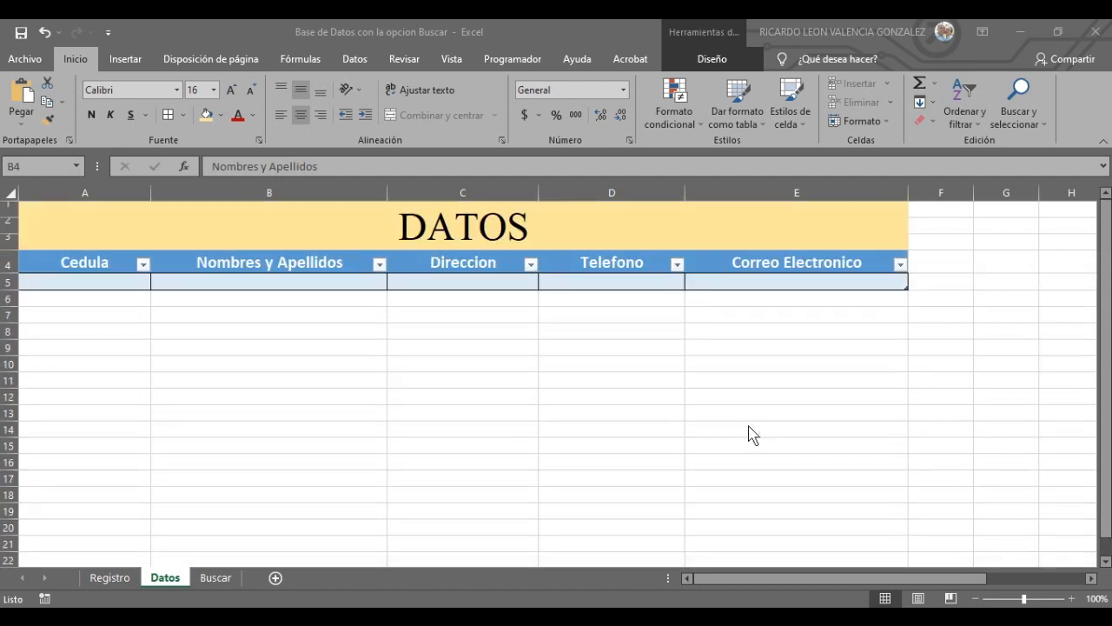
pyautogui.click(214, 577)
pyautogui.click(169, 577)
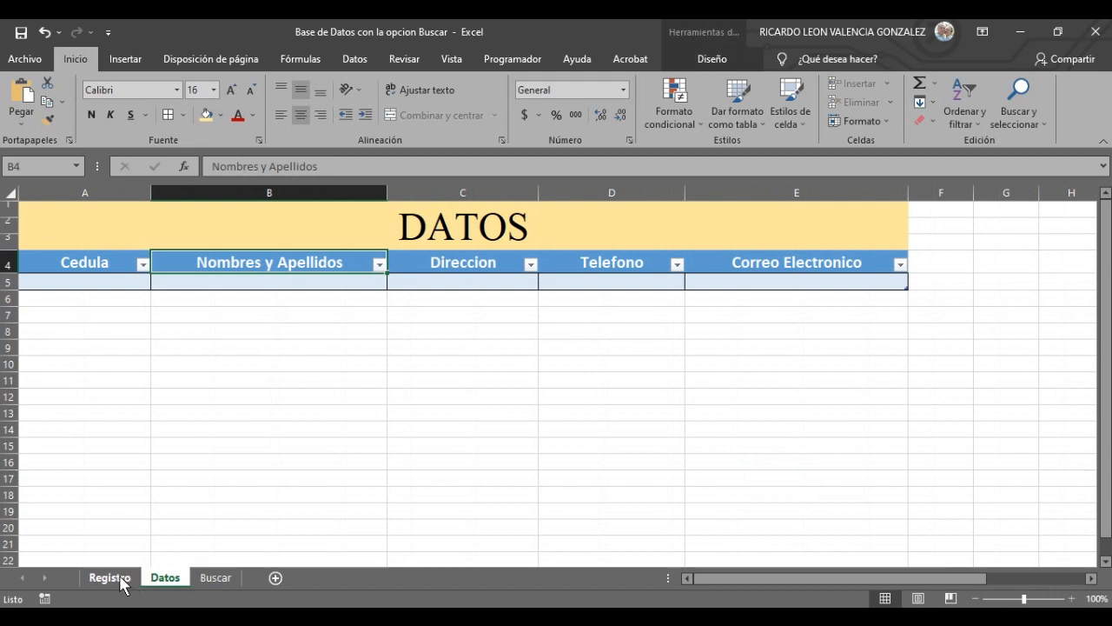
pyautogui.scroll(-6, 276, 481)
pyautogui.scroll(6, 278, 472)
pyautogui.click(109, 577)
pyautogui.click(710, 485)
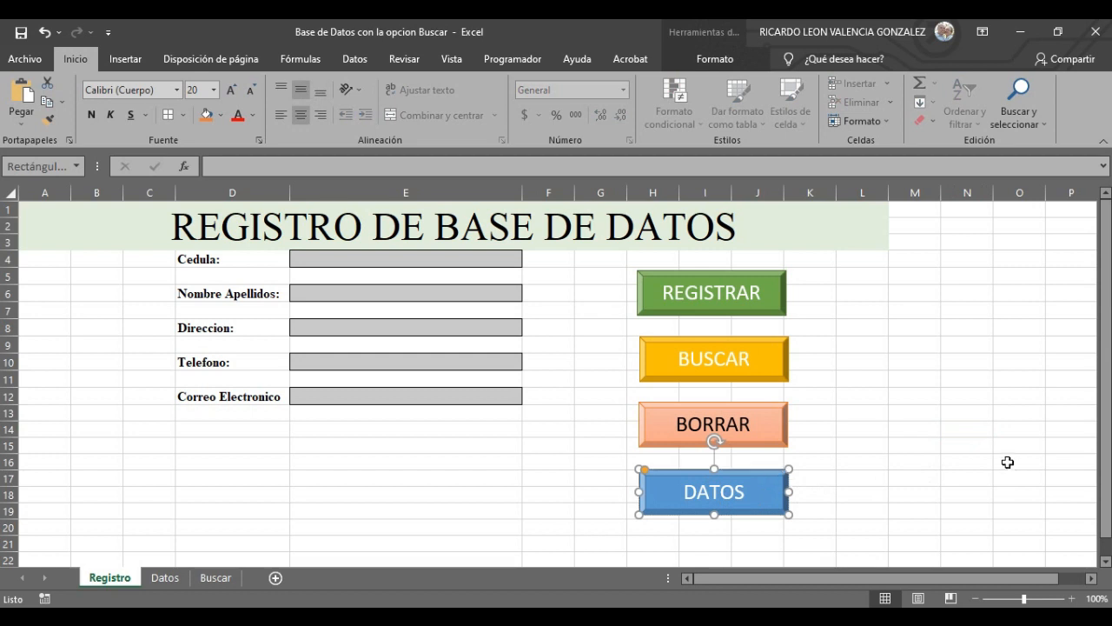
pyautogui.rightClick(761, 479)
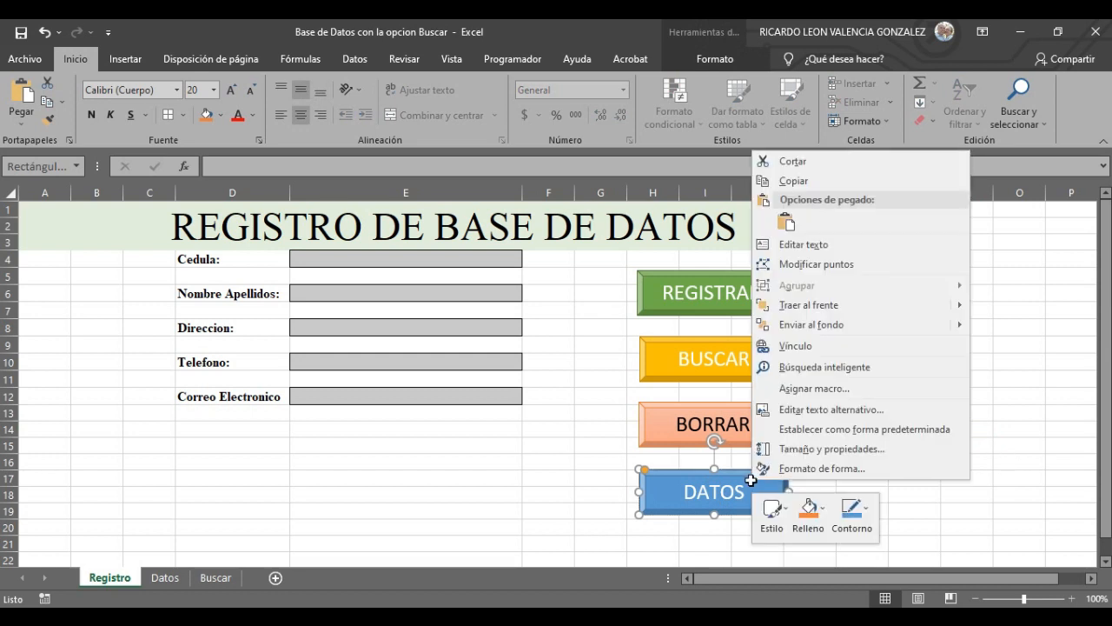
pyautogui.click(820, 182)
# - Paste the button on the Datos sheet and place it beside the title around F2:G3
pyautogui.click(166, 577)
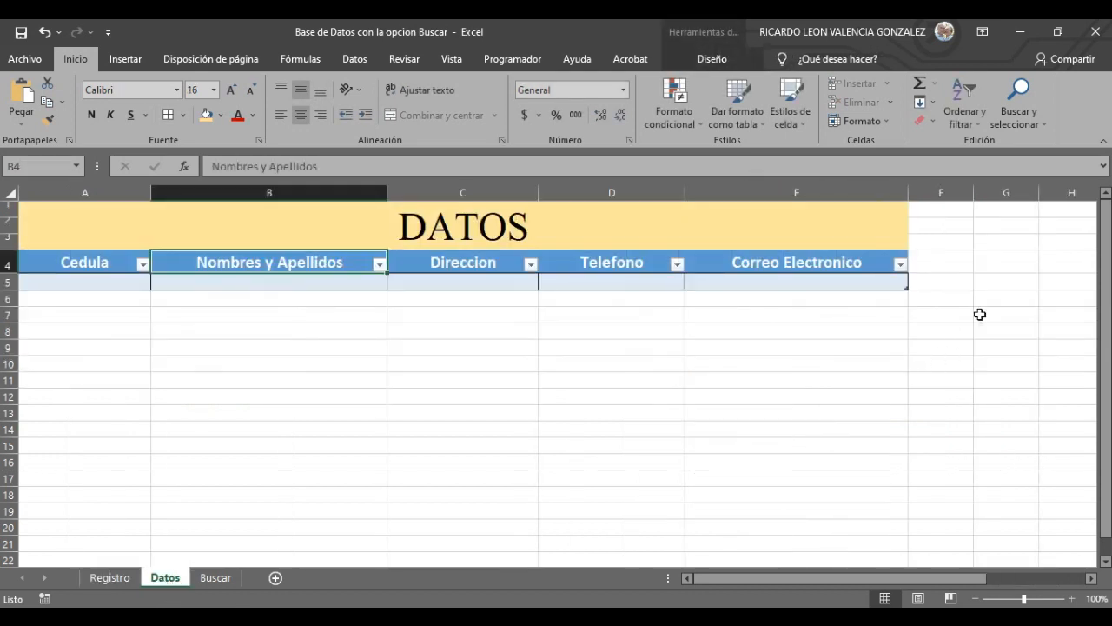
pyautogui.rightClick(977, 312)
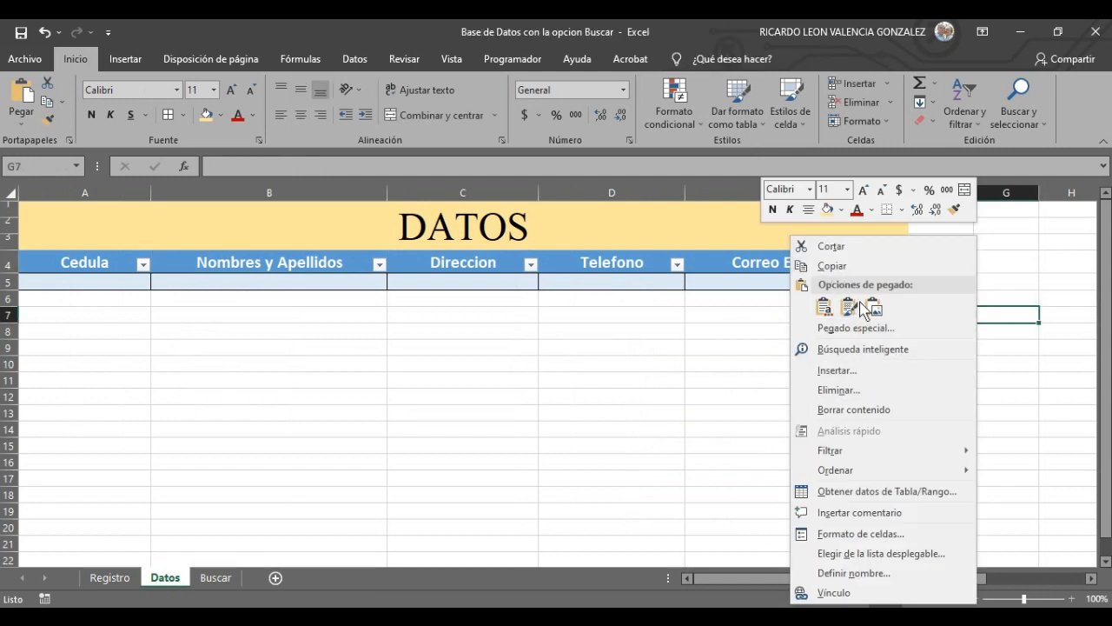
pyautogui.press('Escape')
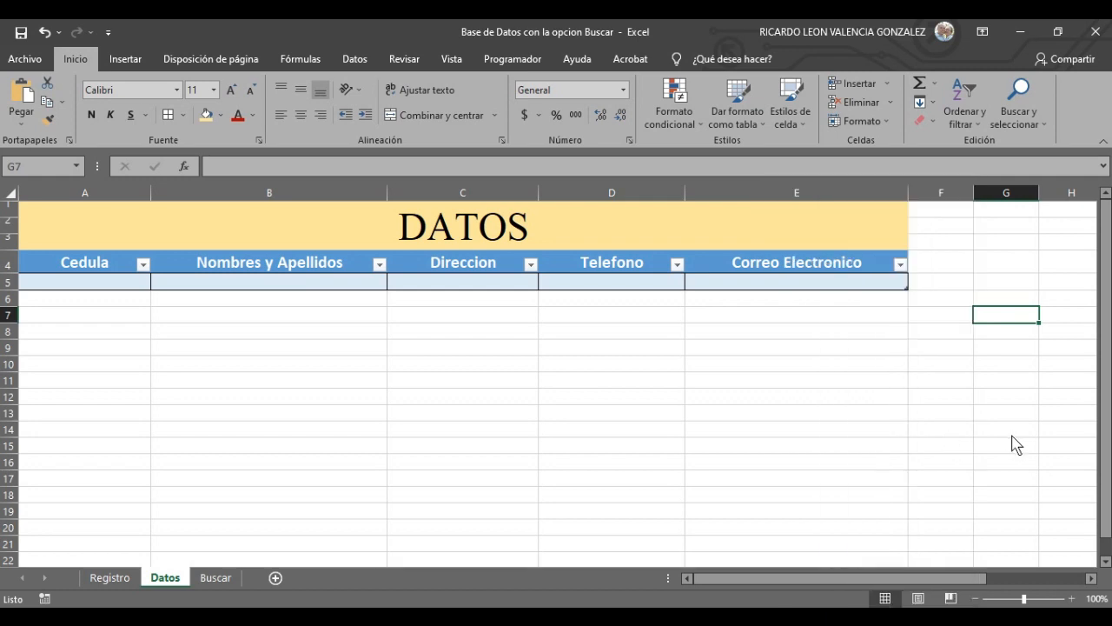
pyautogui.hotkey('ctrl', 'v')
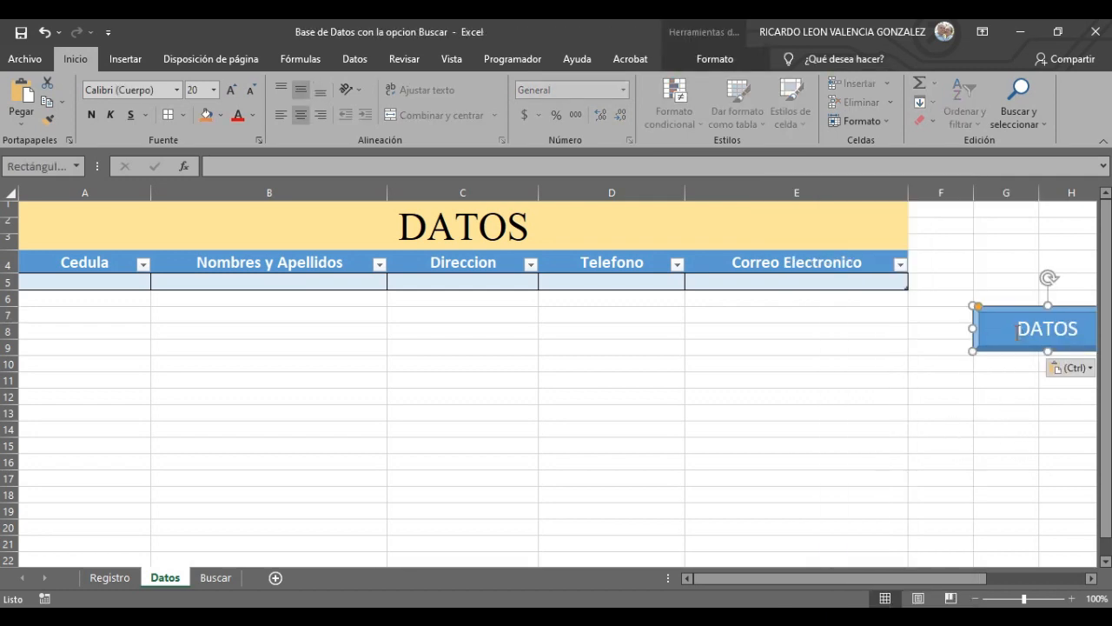
pyautogui.moveTo(816, 573); pyautogui.dragTo(896, 565)
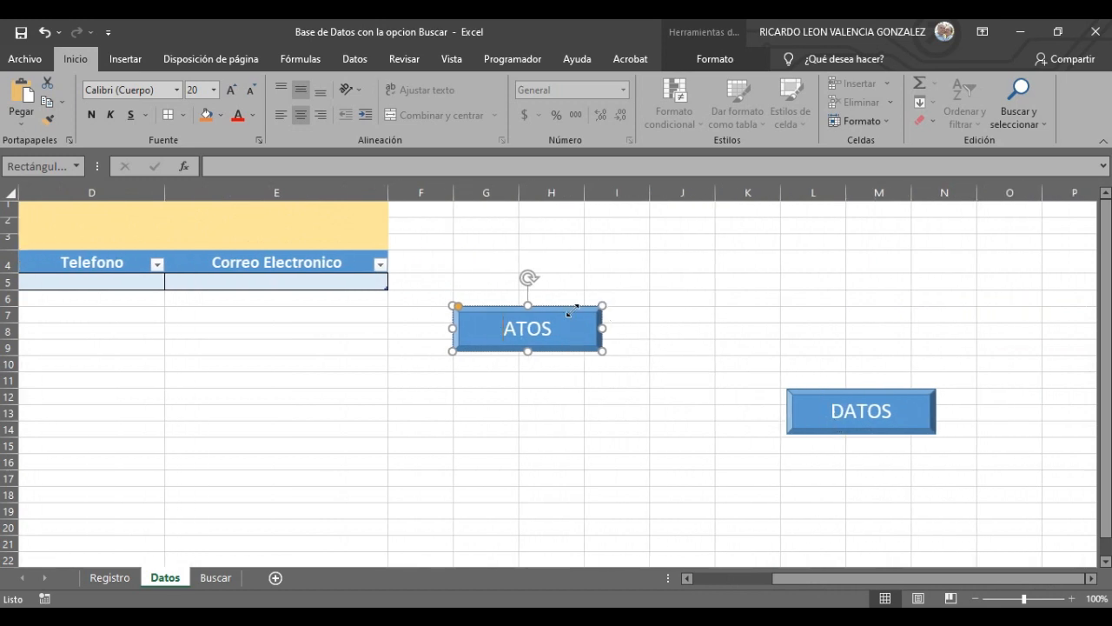
pyautogui.press('Escape')
pyautogui.press('Delete')
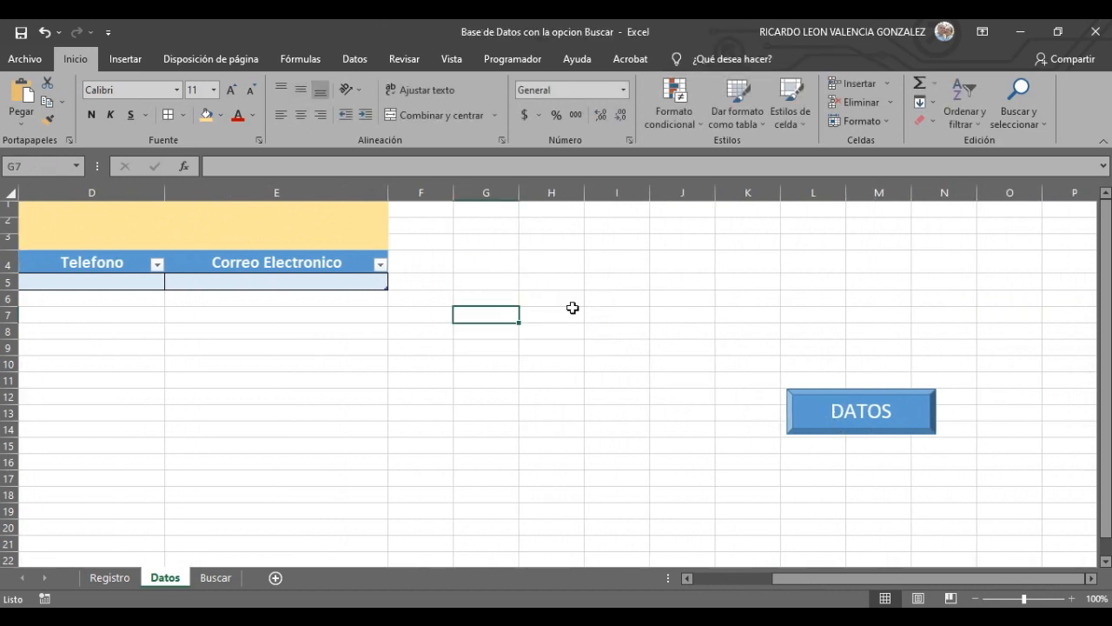
pyautogui.moveTo(918, 391)
pyautogui.mouseDown()
pyautogui.moveTo(551, 260)
pyautogui.moveTo(541, 245)
pyautogui.mouseUp()
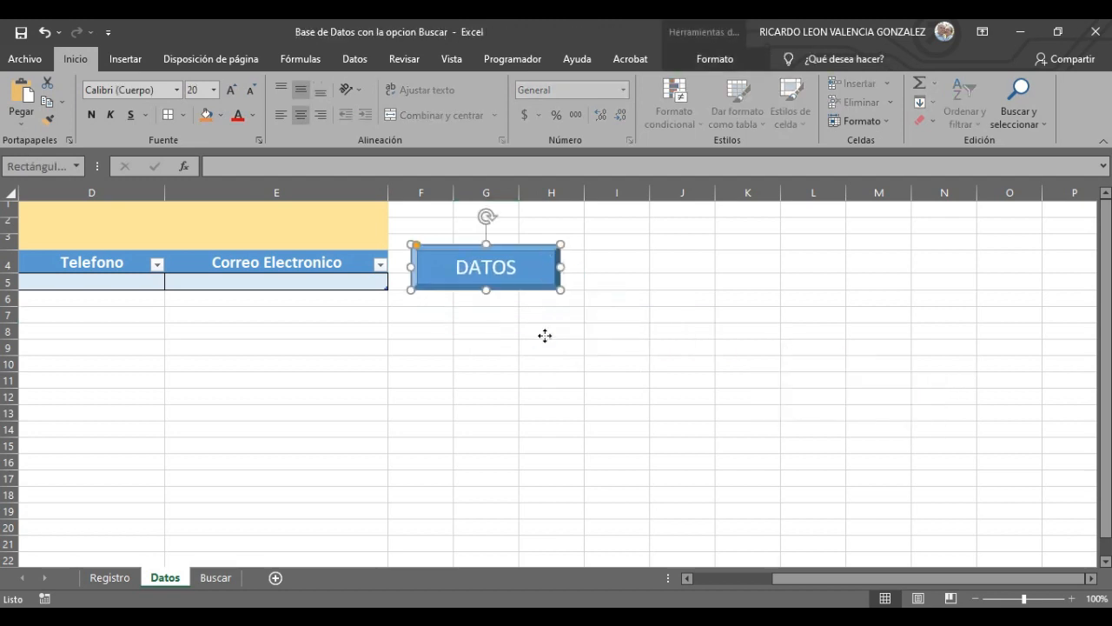
pyautogui.moveTo(794, 584); pyautogui.dragTo(608, 583)
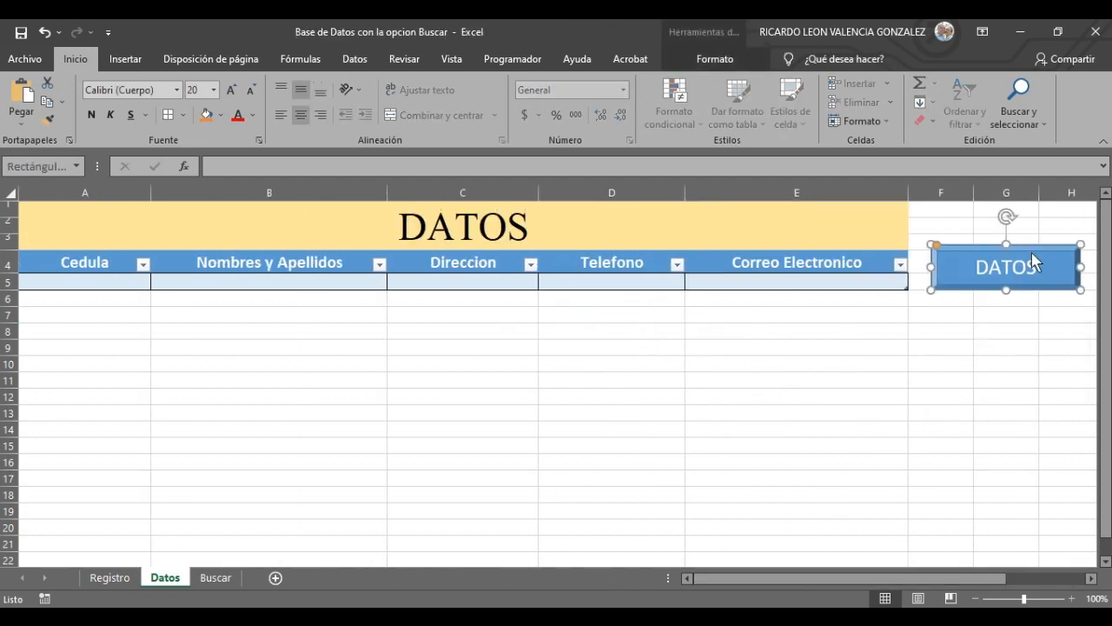
pyautogui.moveTo(1024, 248); pyautogui.dragTo(1002, 218)
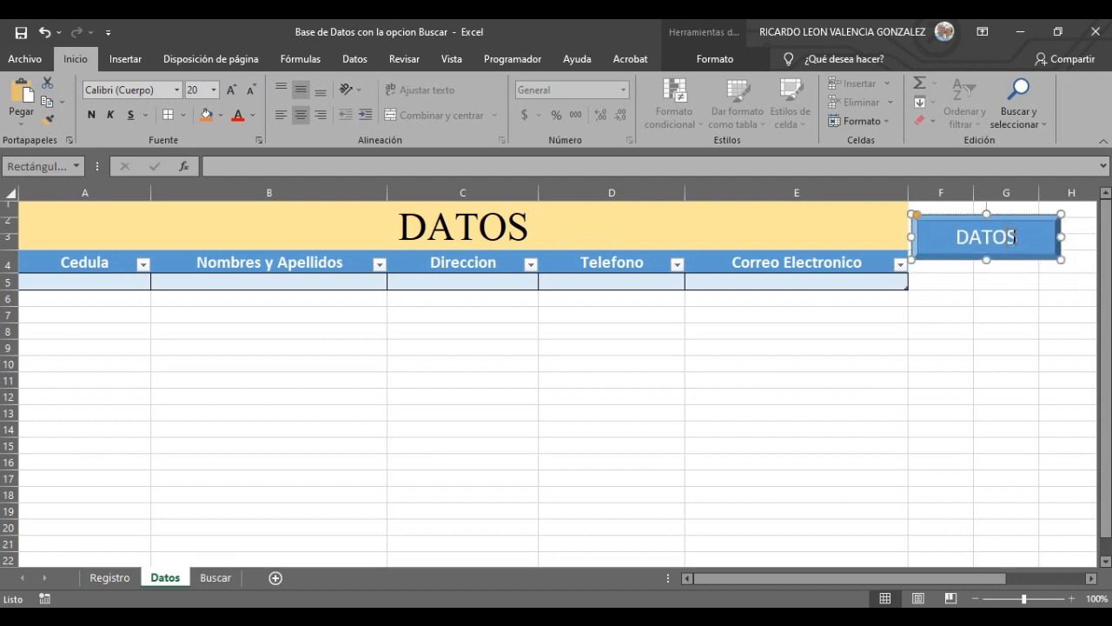
# - Relabel the pasted button REGISTRO
pyautogui.press('BackSpace')
pyautogui.press('BackSpace')
pyautogui.press('BackSpace')
pyautogui.press('BackSpace')
pyautogui.press('BackSpace')
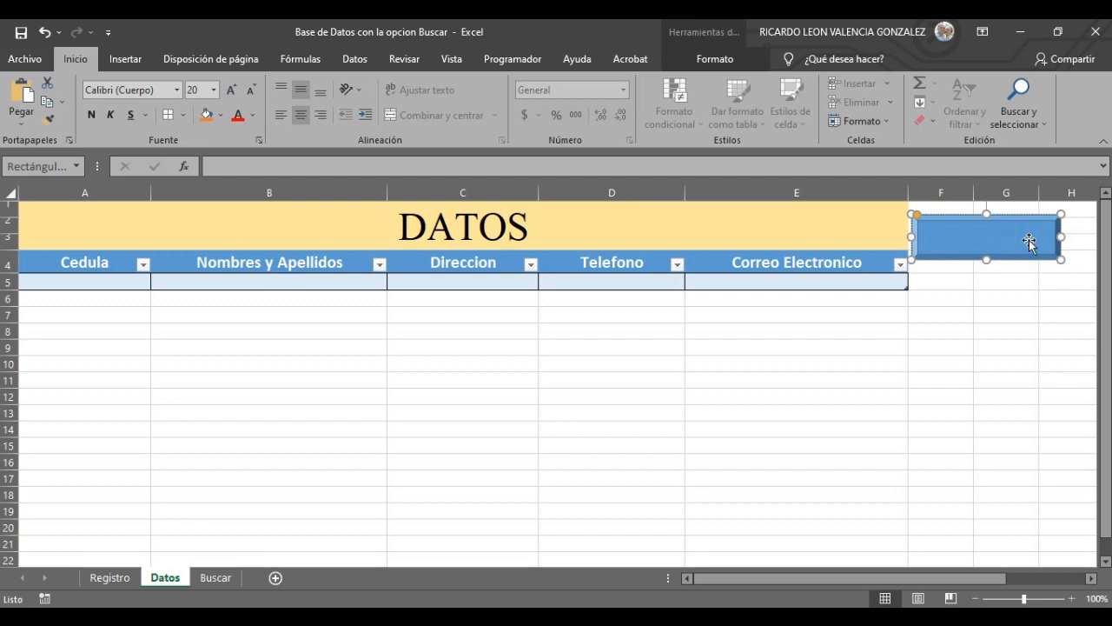
pyautogui.write('REGISTRO')
pyautogui.click(1026, 428)
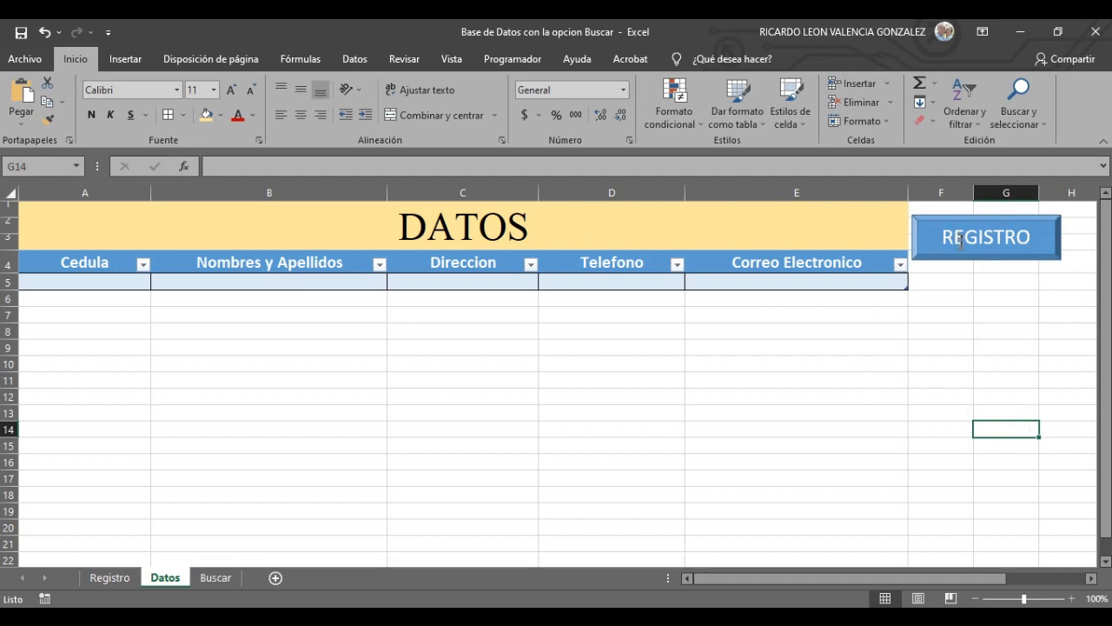
pyautogui.click(988, 222)
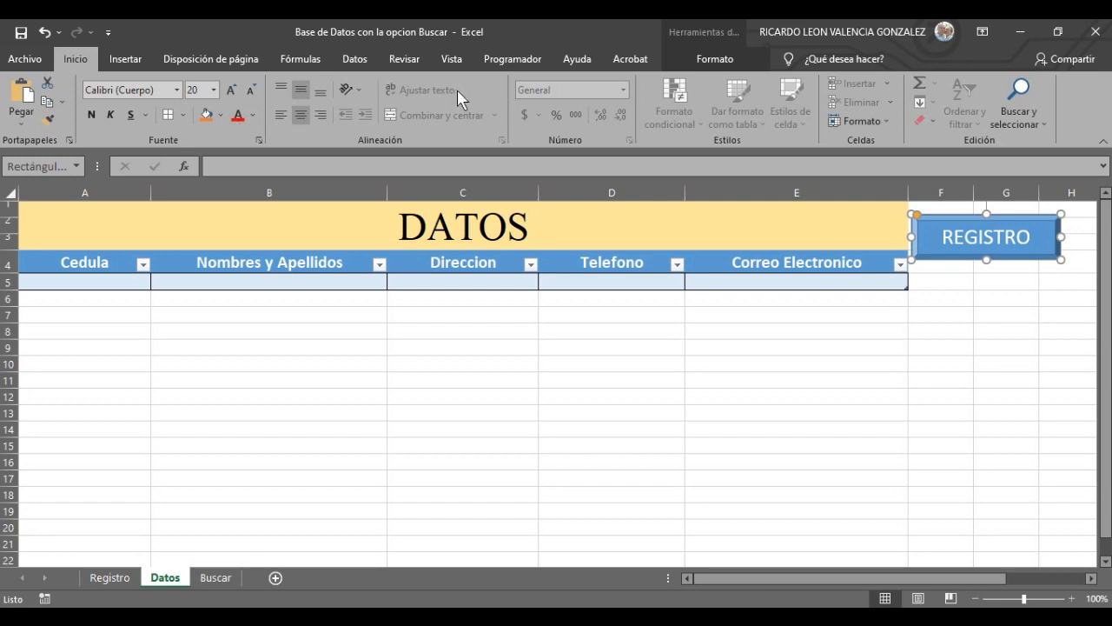
# - Apply a light orange shape style to the REGISTRO button
pyautogui.click(715, 58)
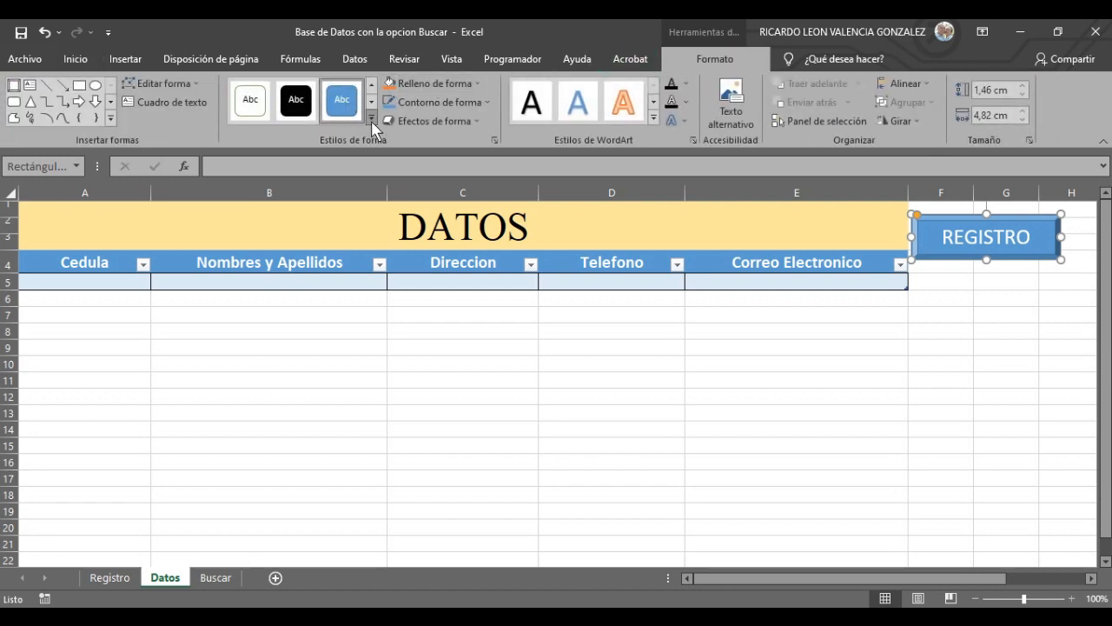
pyautogui.click(375, 122)
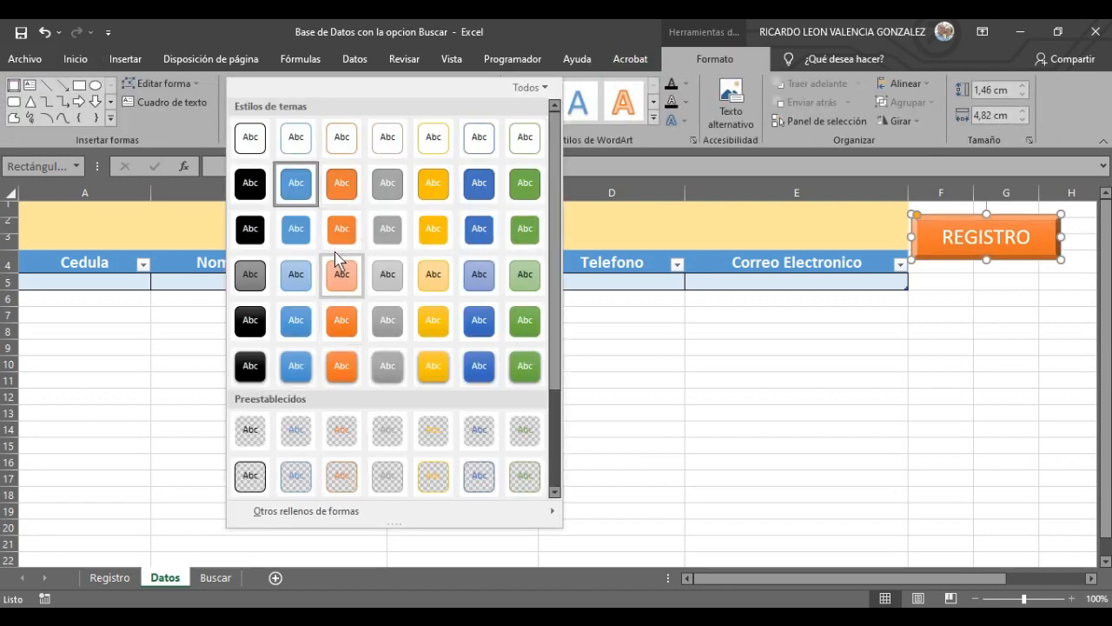
pyautogui.click(343, 278)
pyautogui.click(874, 454)
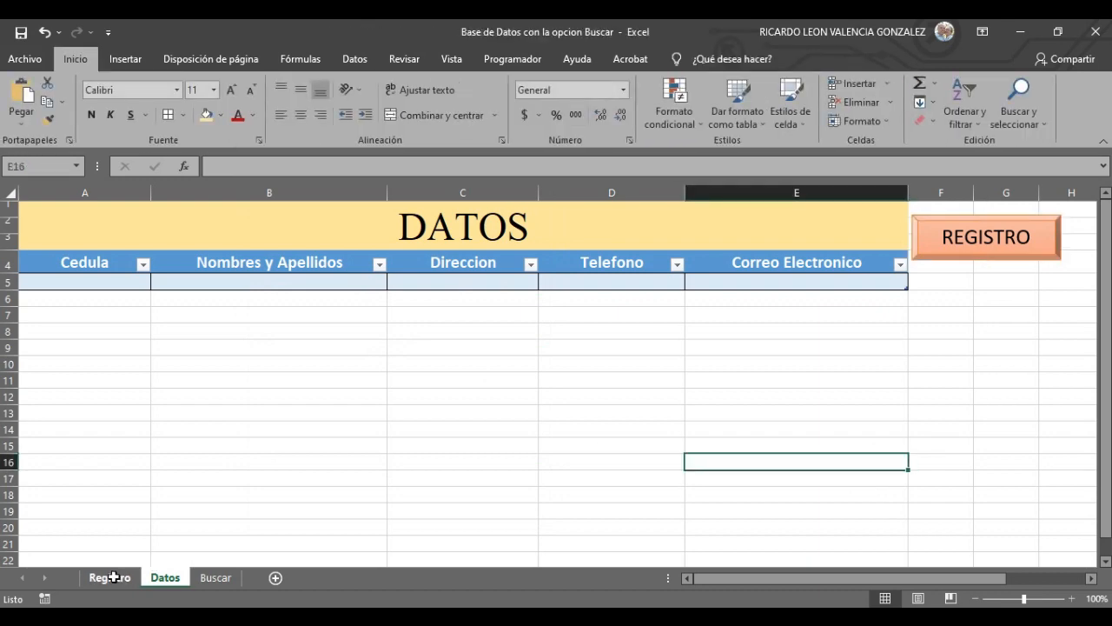
pyautogui.click(114, 578)
# - Select the REGISTRAR shape and cell E4, then open the Programador tab and File backstage
pyautogui.click(166, 579)
pyautogui.click(98, 579)
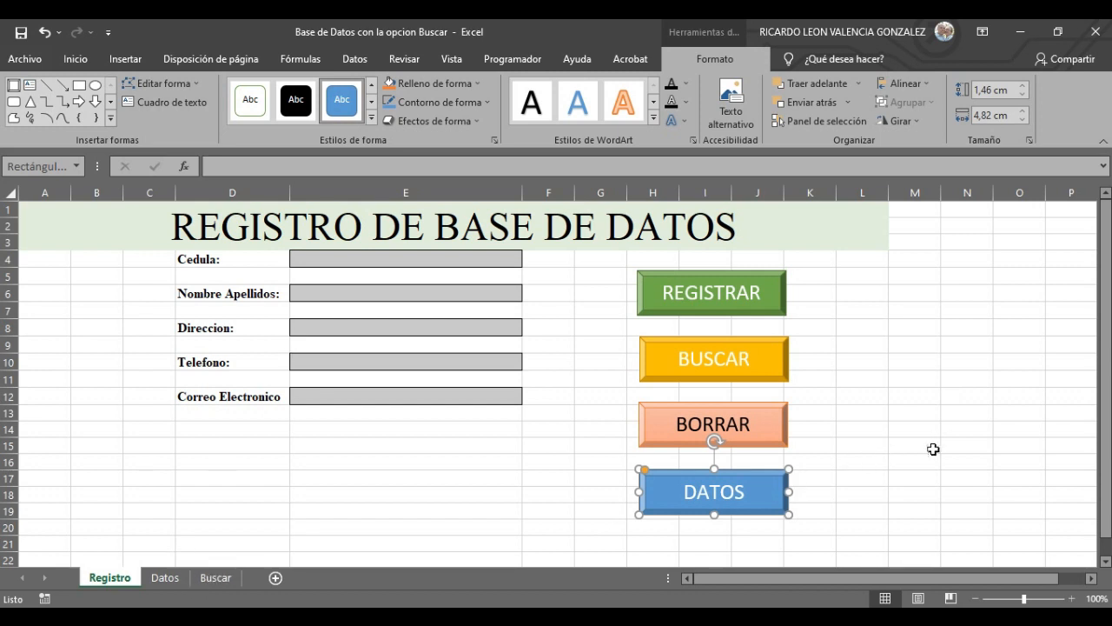
pyautogui.click(944, 347)
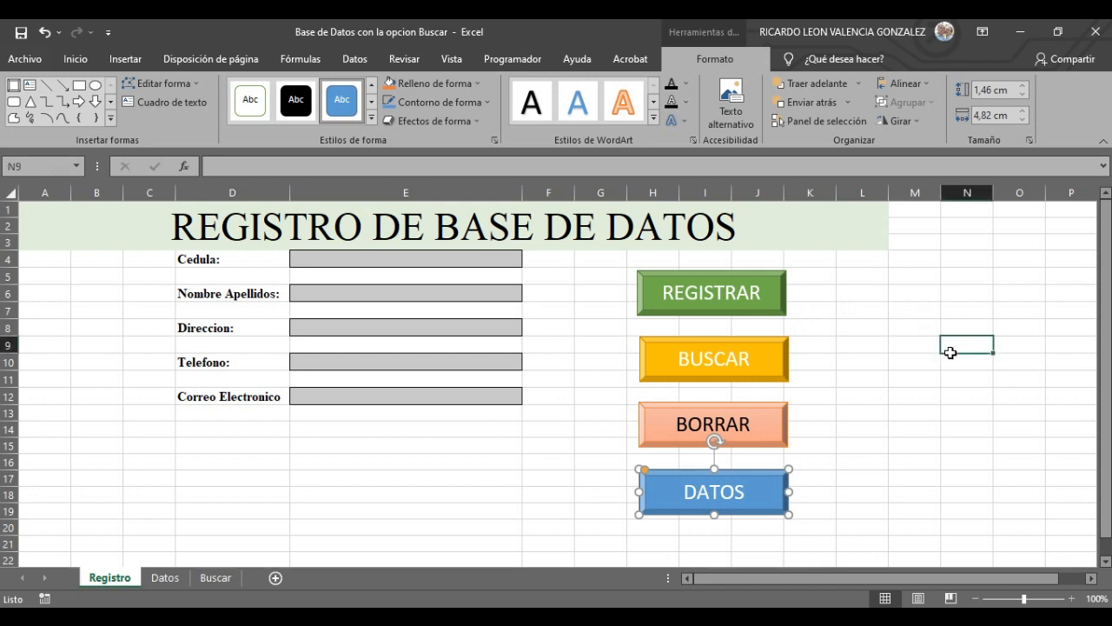
pyautogui.click(896, 513)
pyautogui.click(945, 343)
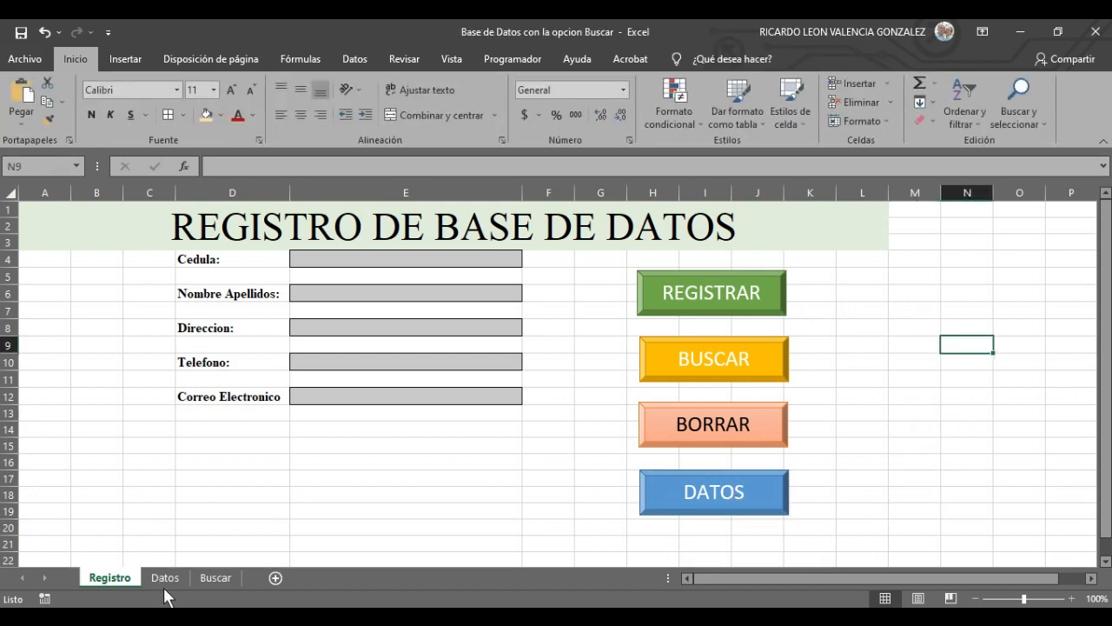
pyautogui.click(755, 426)
pyautogui.click(907, 407)
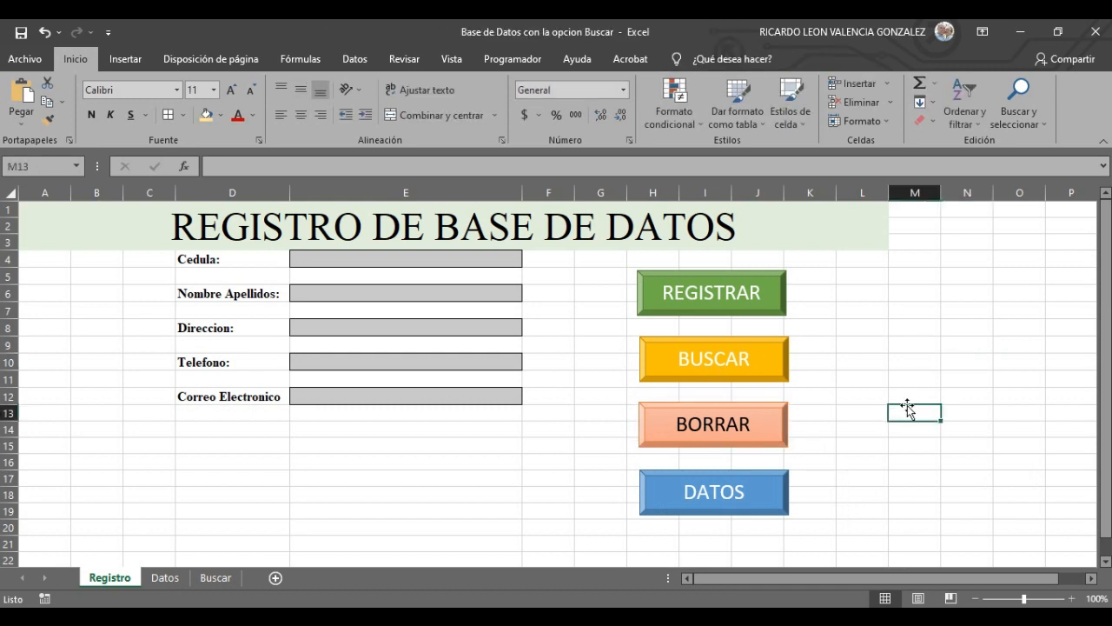
pyautogui.click(725, 307)
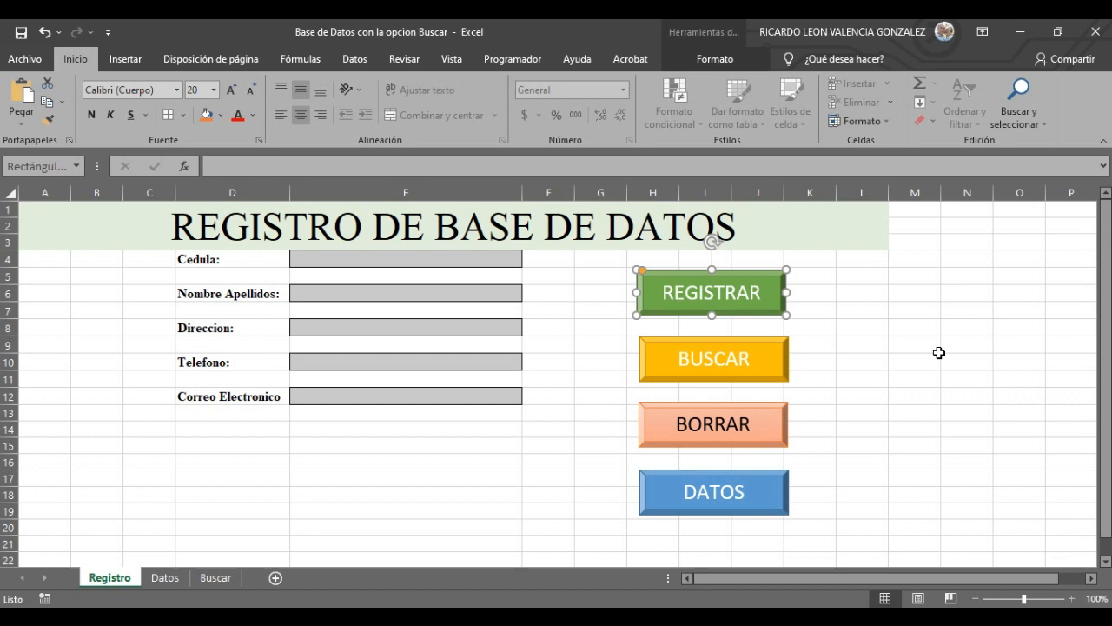
pyautogui.click(339, 260)
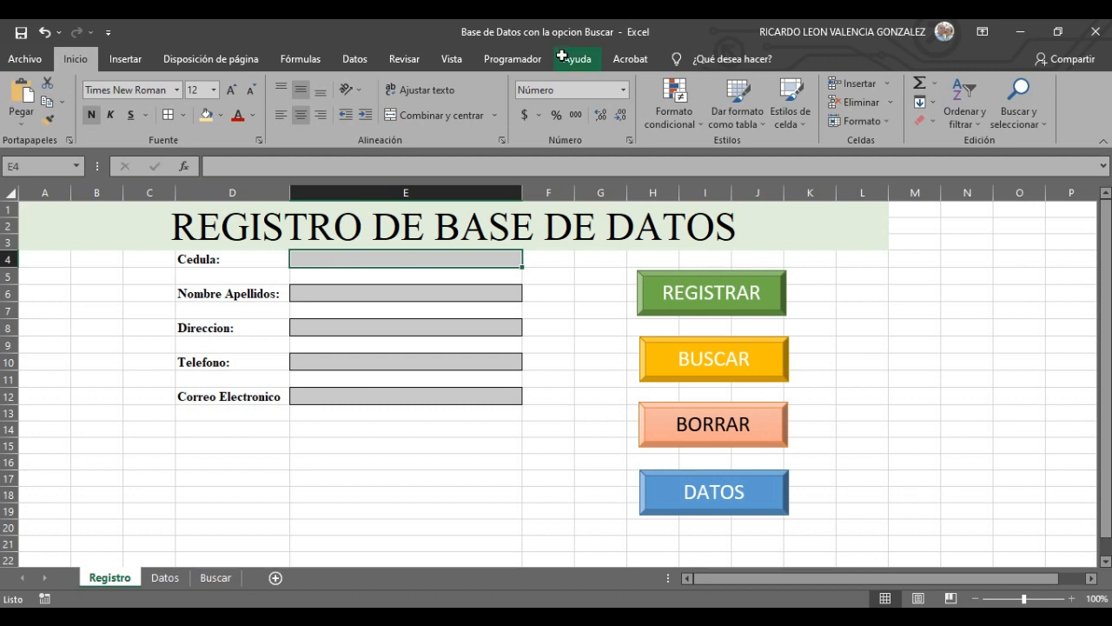
pyautogui.click(520, 59)
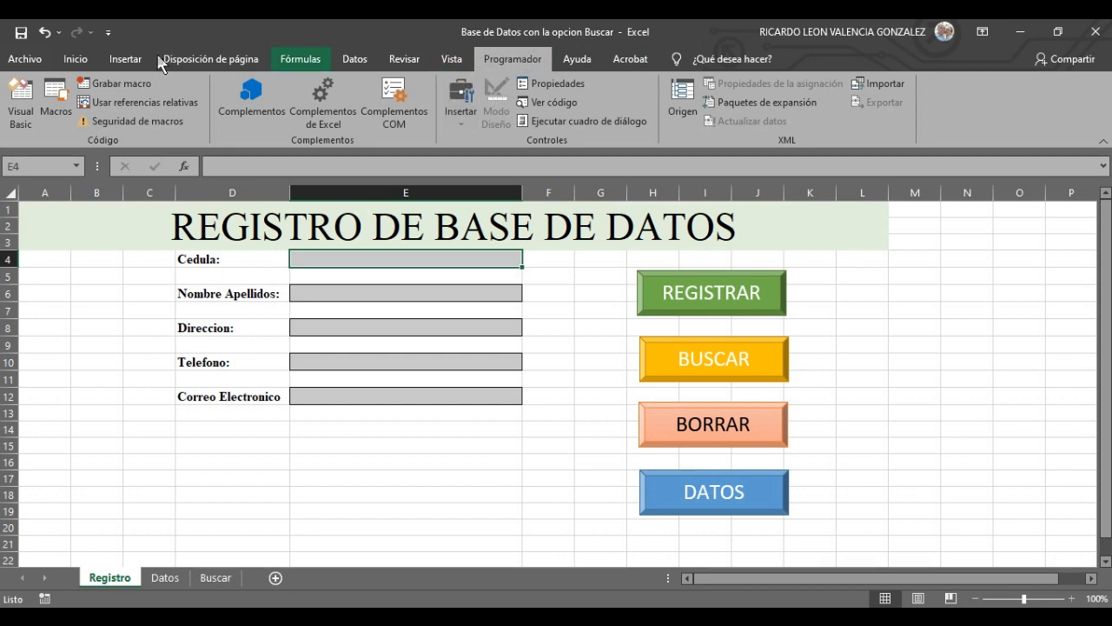
pyautogui.click(22, 60)
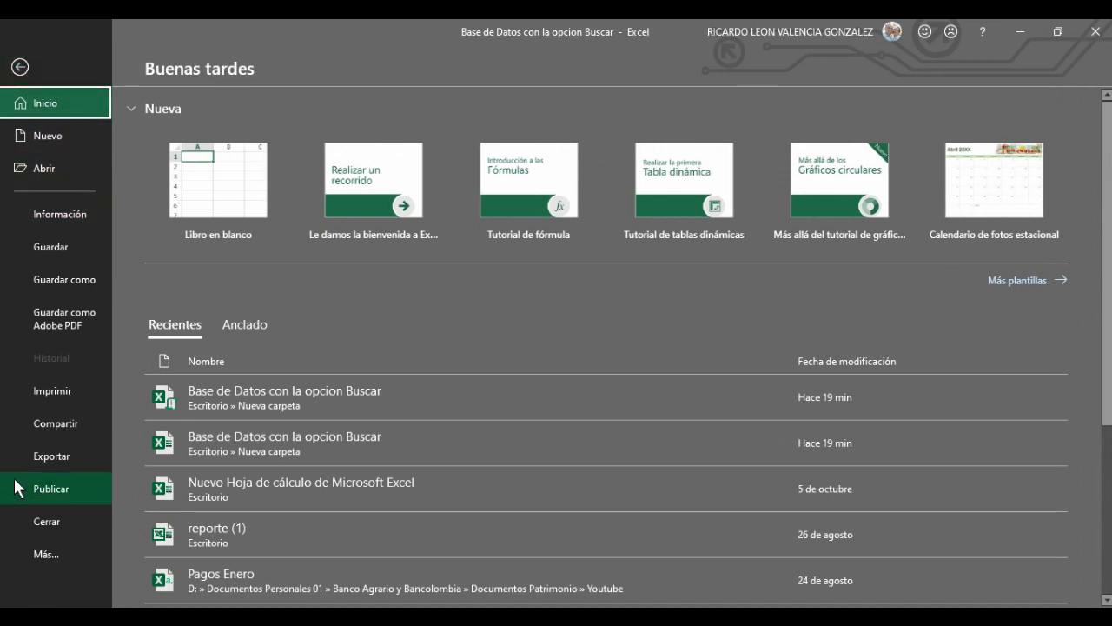
pyautogui.click(54, 556)
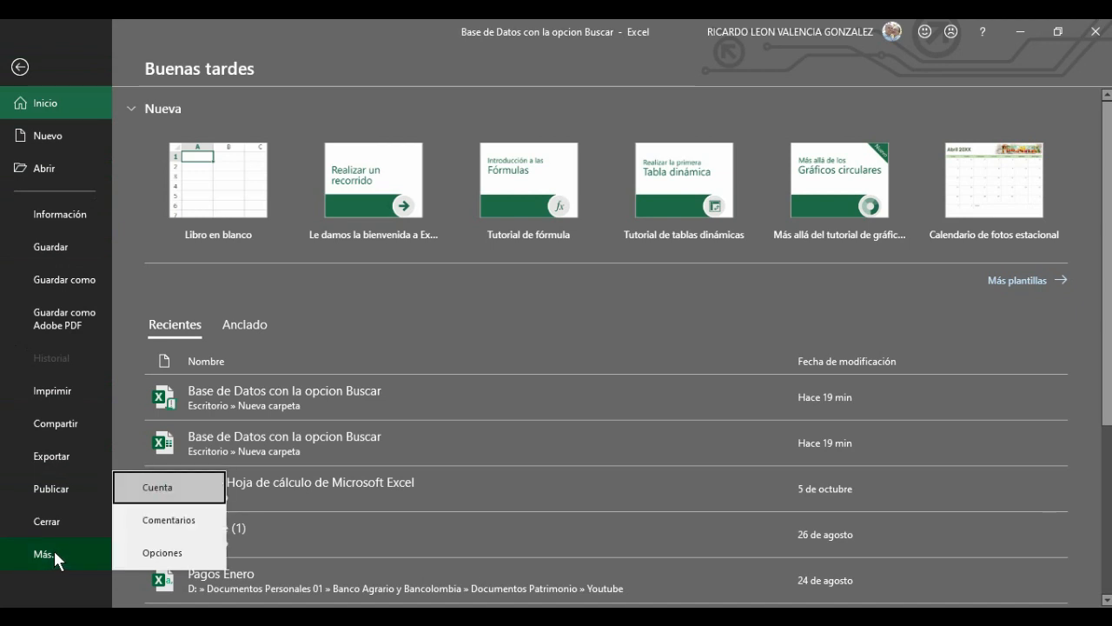
pyautogui.click(175, 558)
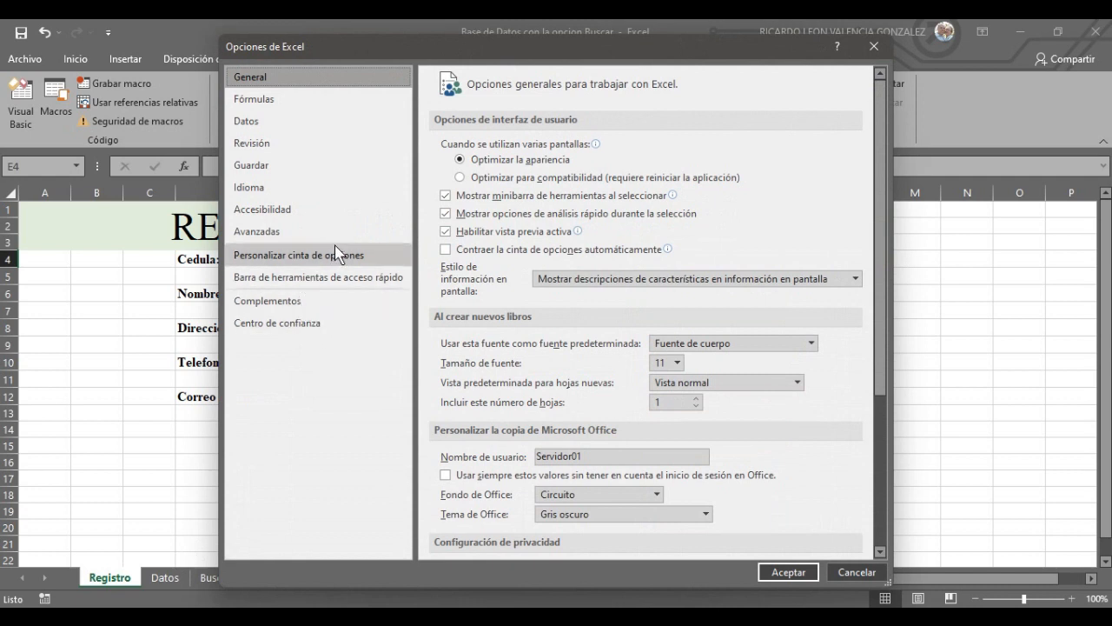
pyautogui.click(265, 235)
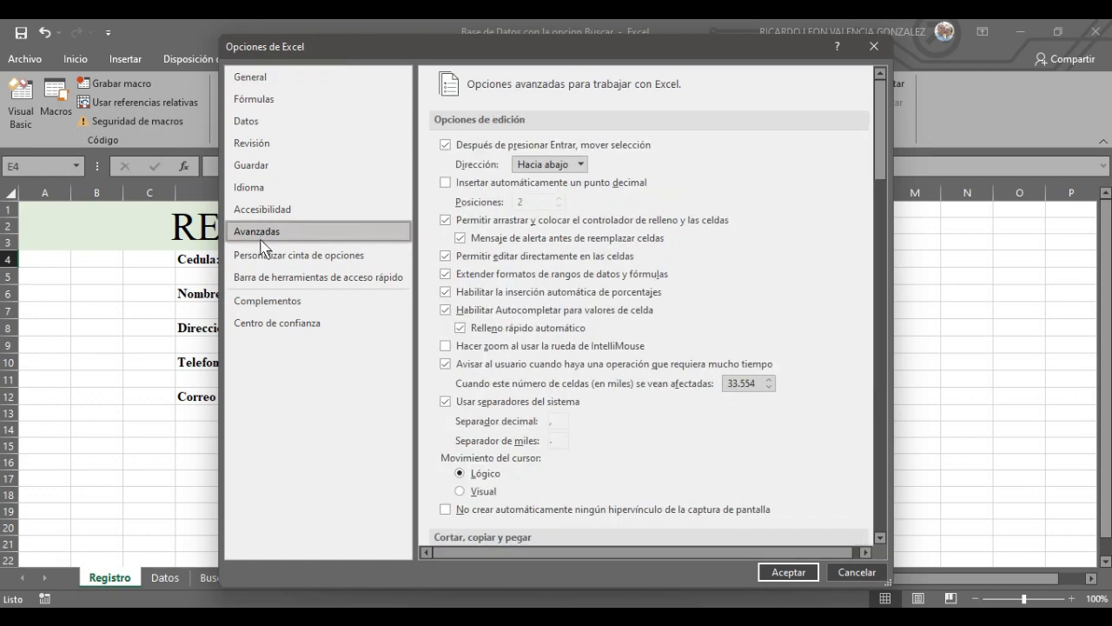
pyautogui.scroll(-10, 543, 355)
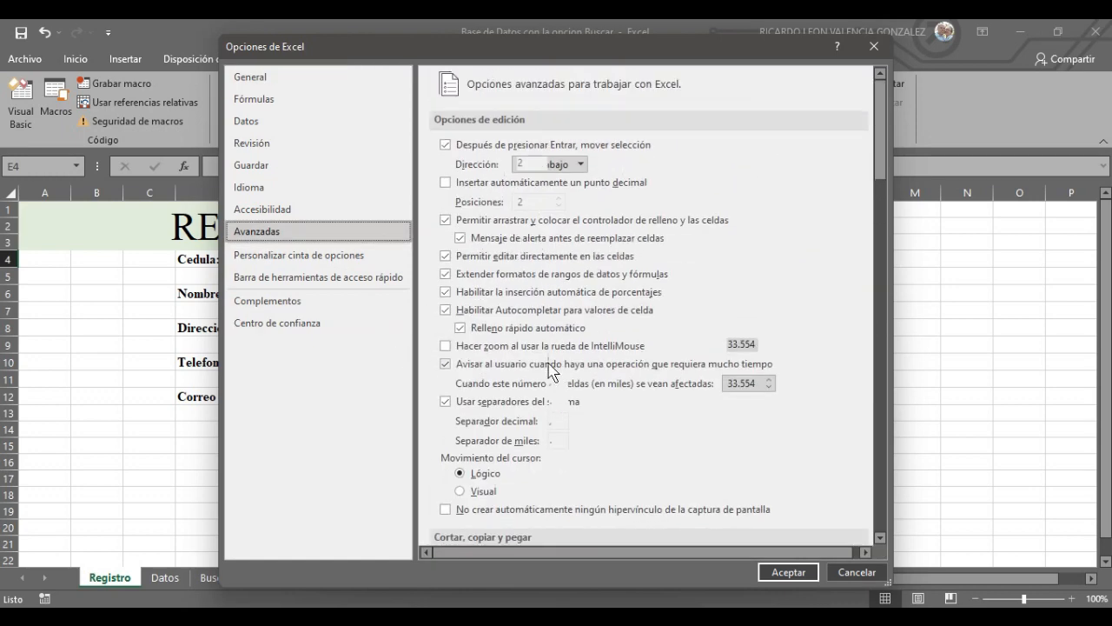
pyautogui.click(277, 261)
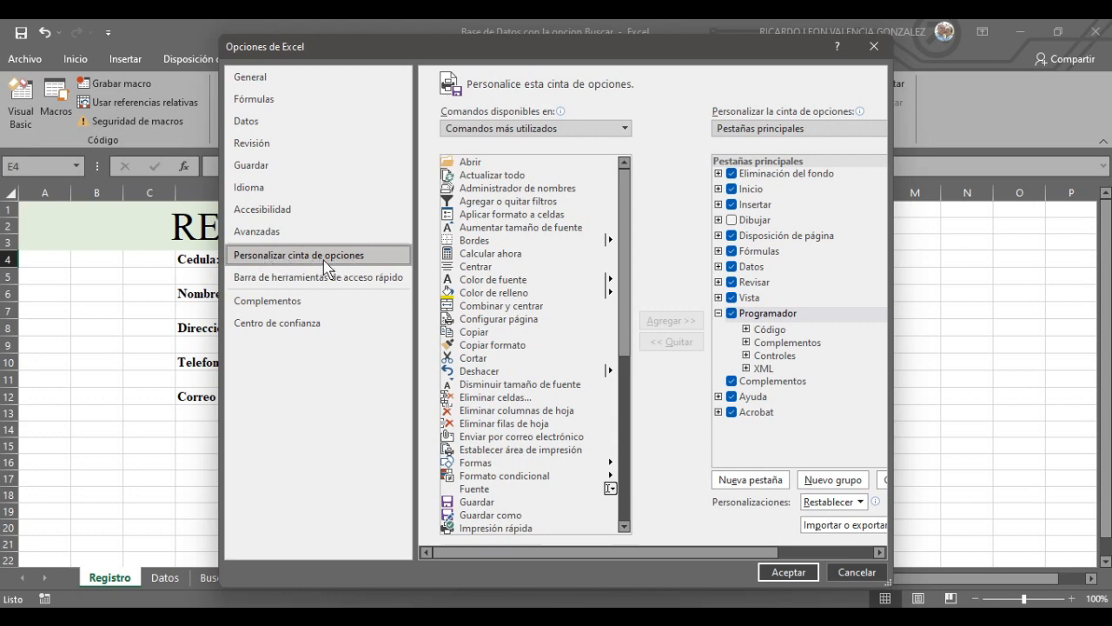
pyautogui.click(731, 313)
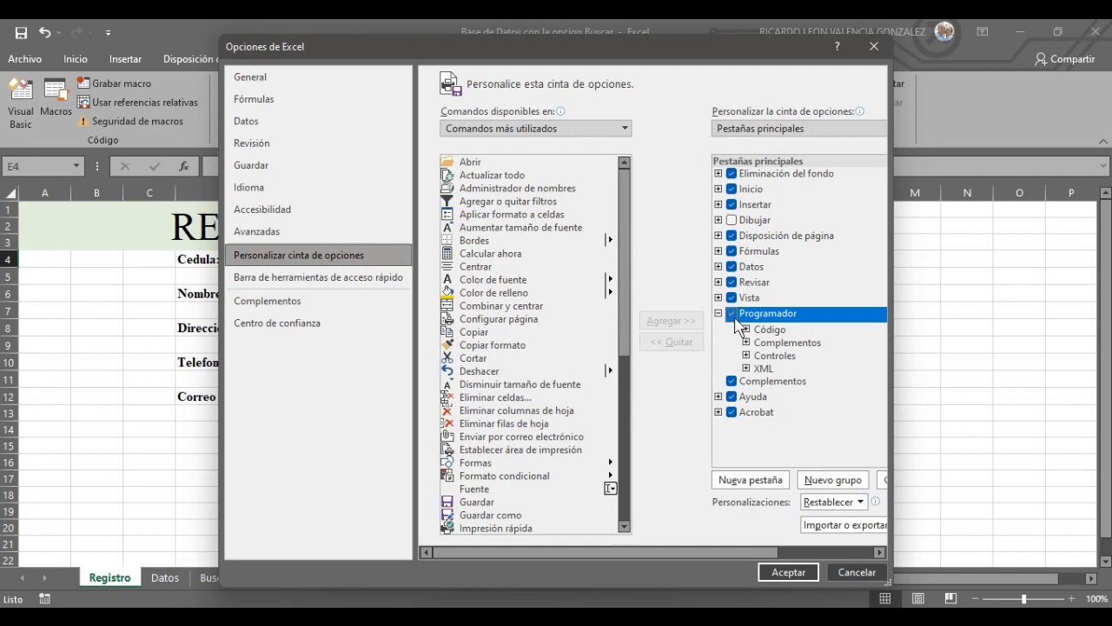
pyautogui.click(731, 314)
pyautogui.click(875, 46)
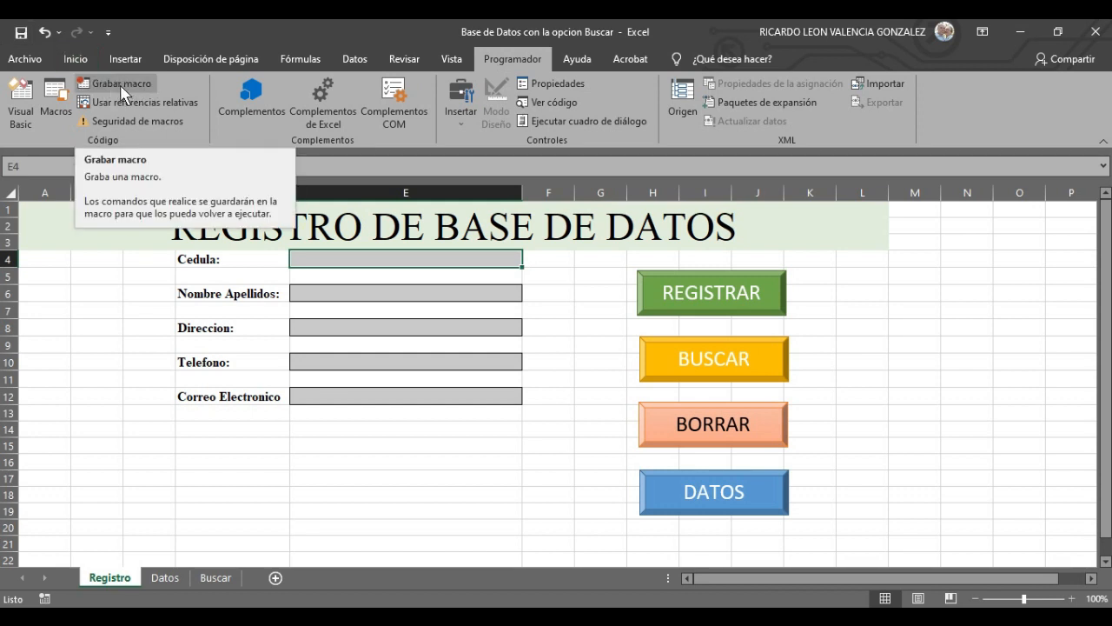
# - Click empty cells near the buttons, select the REGISTRAR shape, then return to cell E4
pyautogui.click(930, 357)
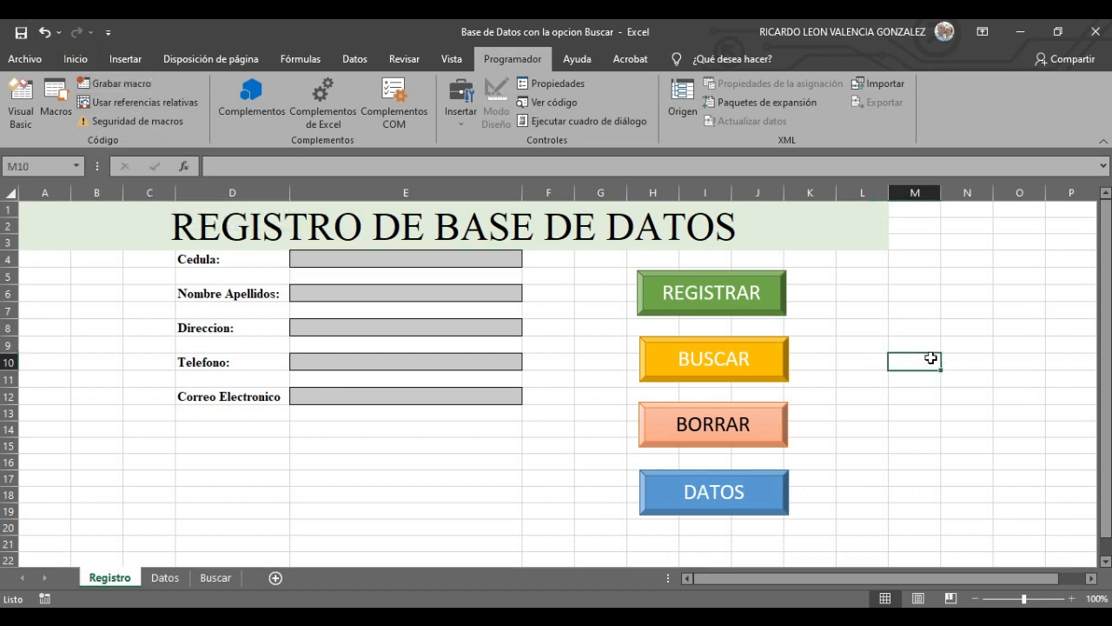
pyautogui.click(904, 430)
pyautogui.click(863, 356)
pyautogui.click(867, 344)
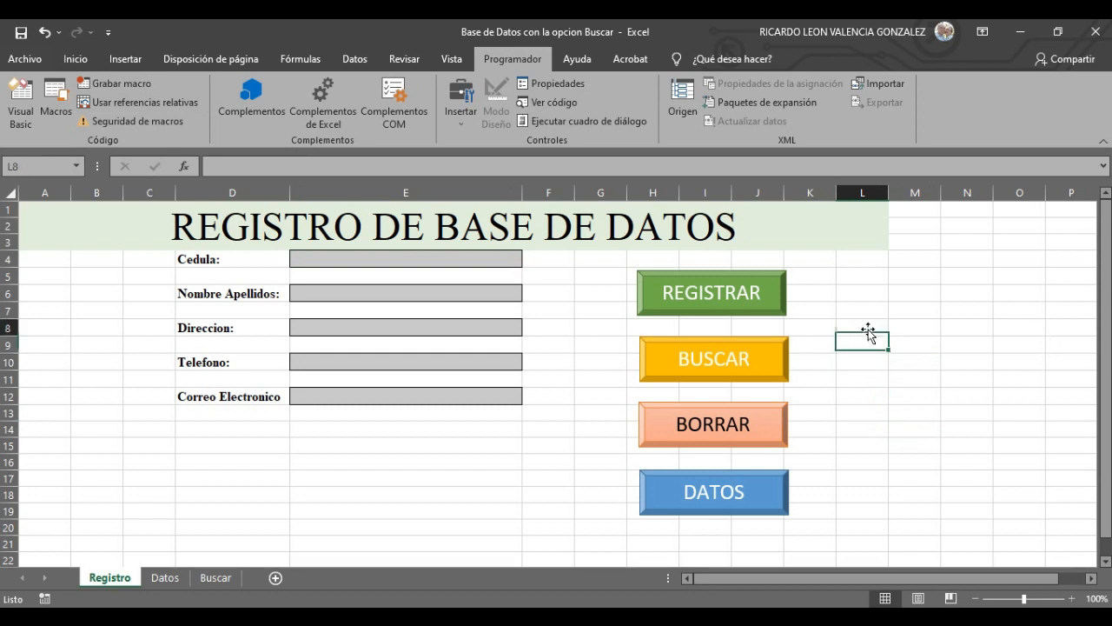
pyautogui.click(871, 329)
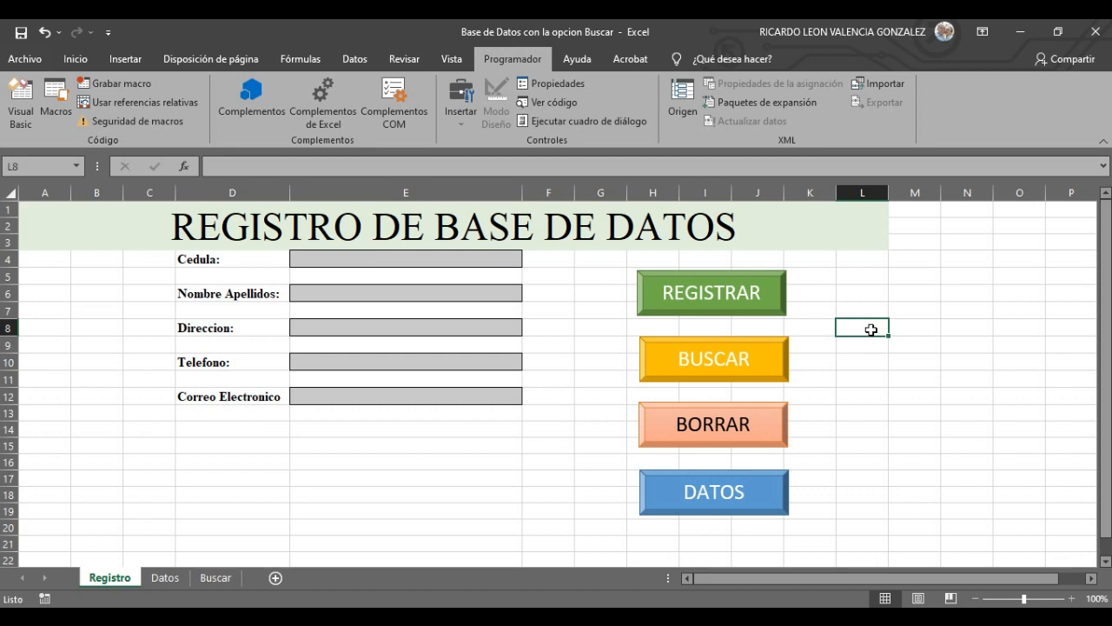
pyautogui.click(869, 443)
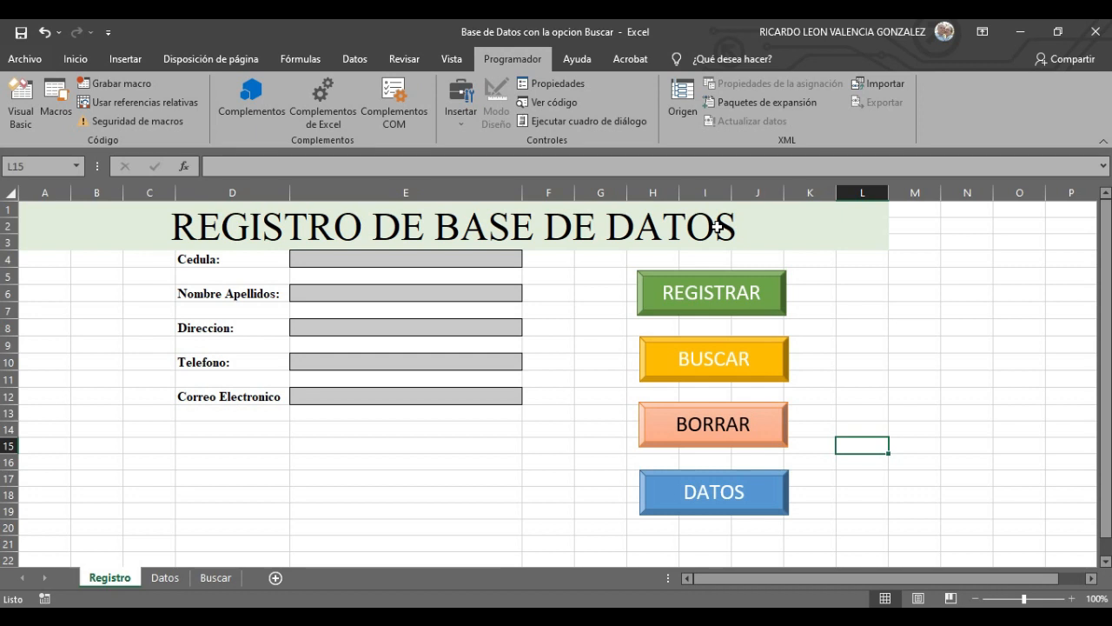
pyautogui.click(1040, 423)
pyautogui.click(698, 303)
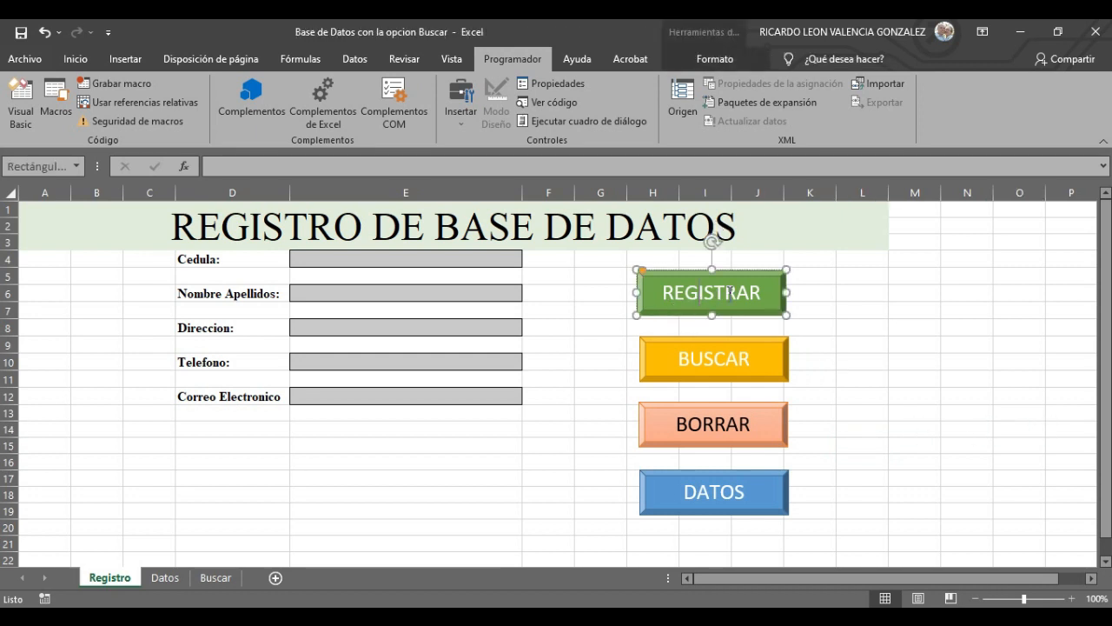
pyautogui.click(929, 313)
pyautogui.click(782, 286)
pyautogui.click(374, 258)
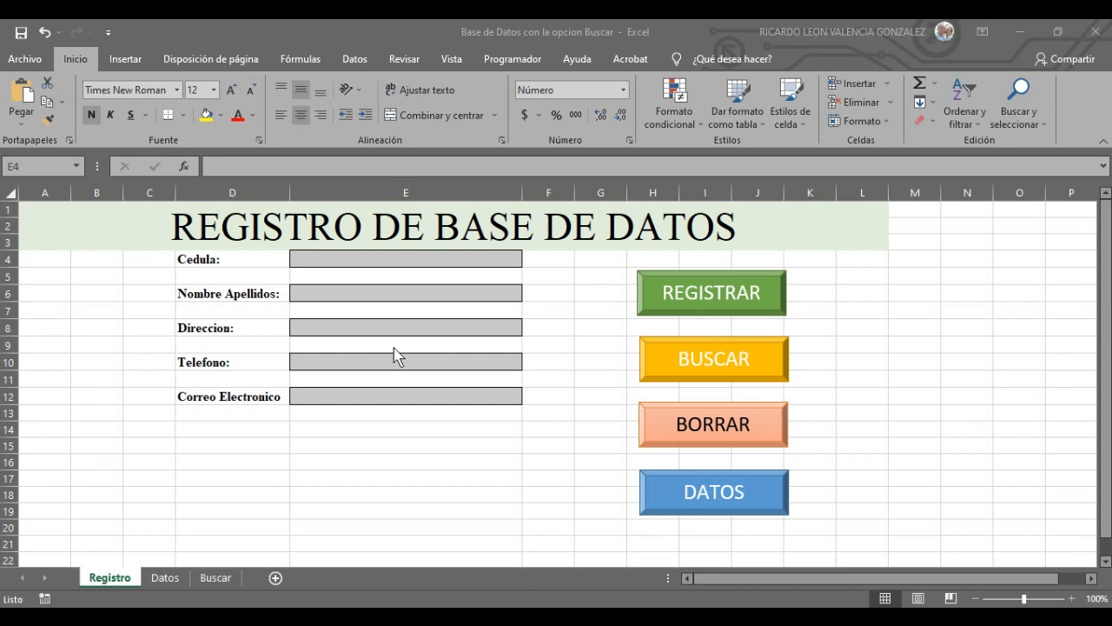
# - Return to the Registro sheet and enter a sample ID number in the Cedula field
pyautogui.click(165, 581)
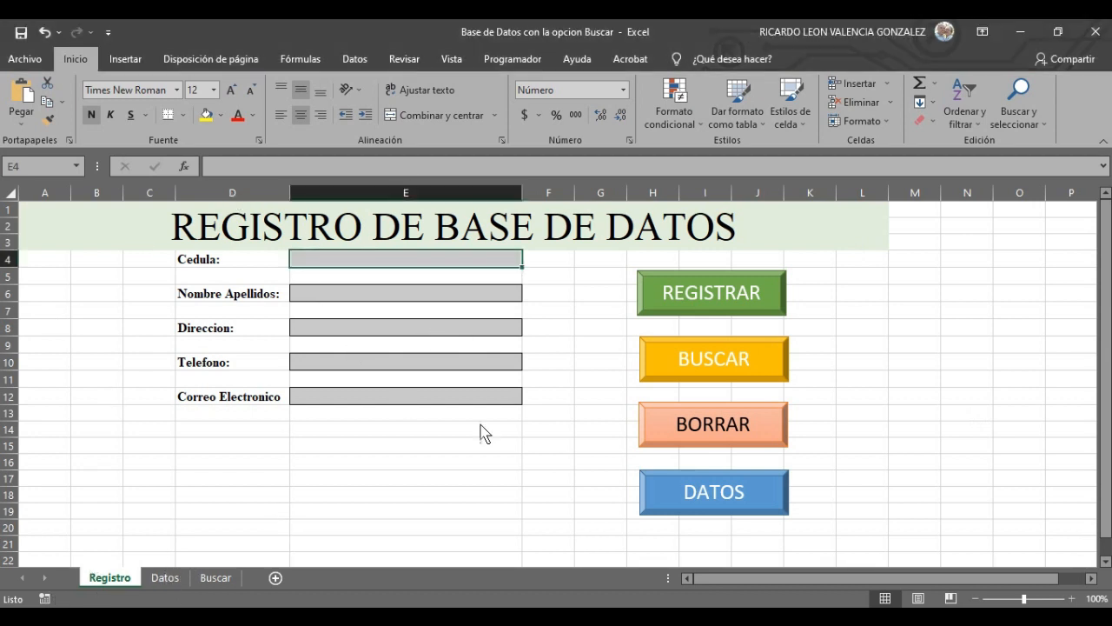
pyautogui.click(167, 579)
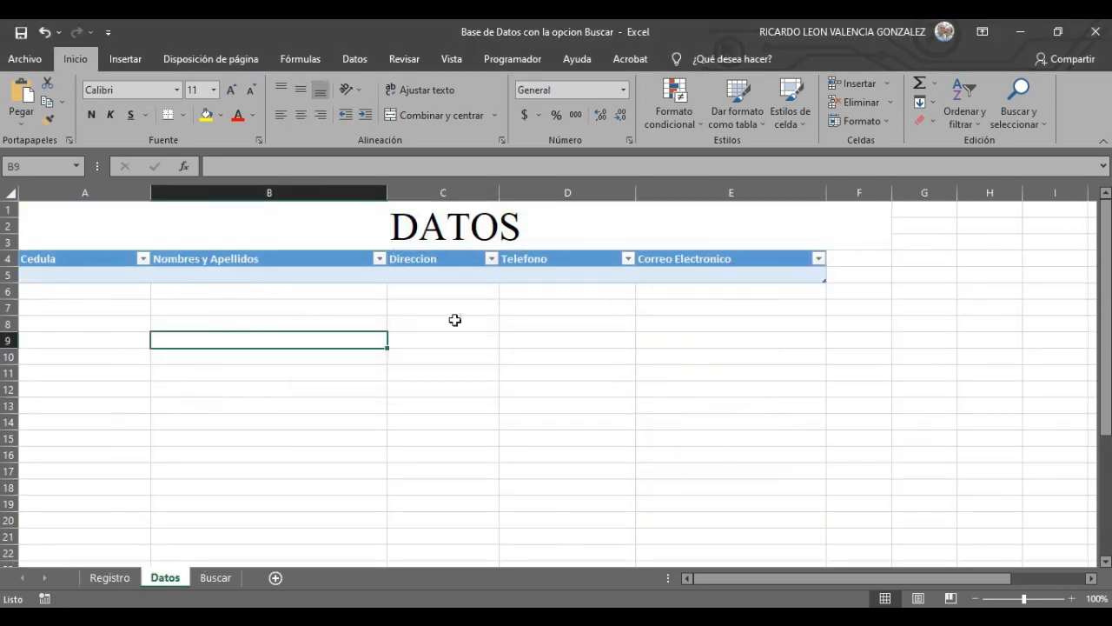
pyautogui.click(109, 577)
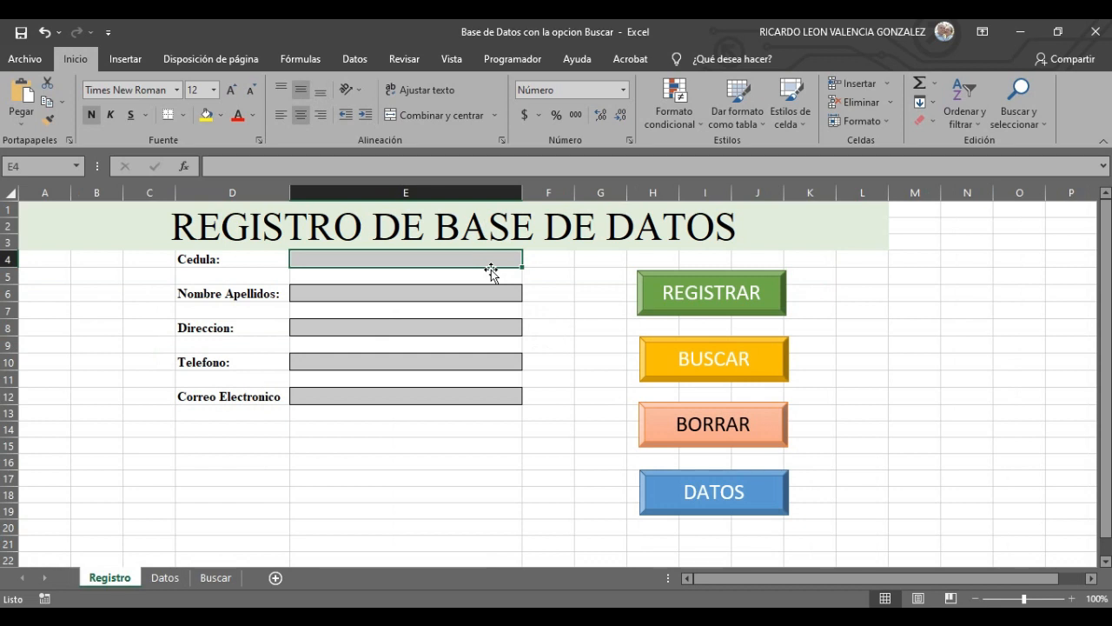
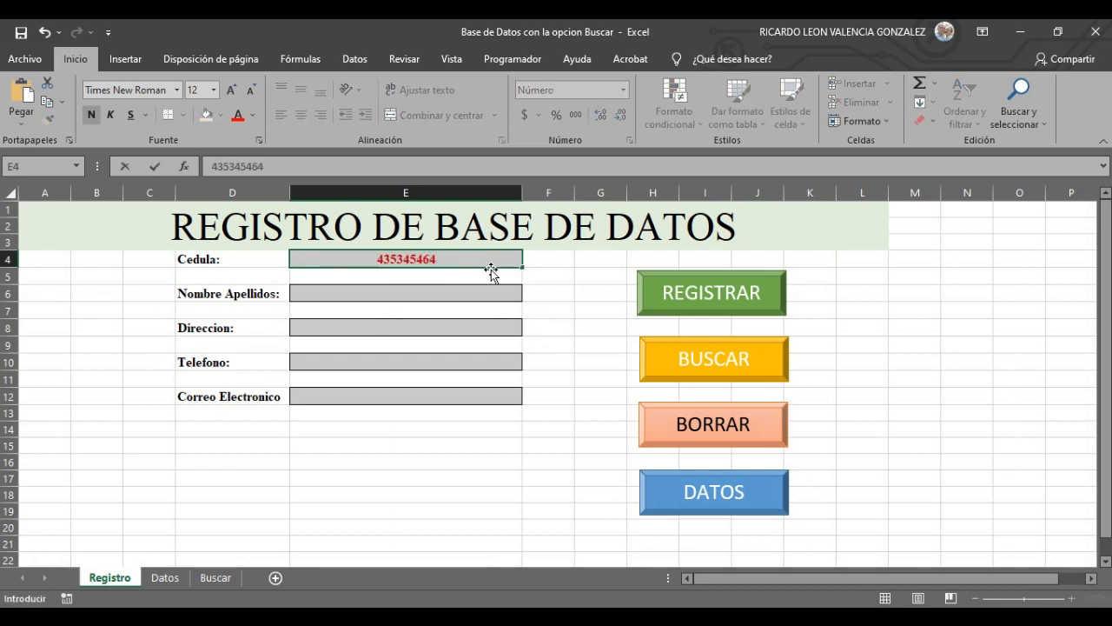
# - Fill in the contact's full name, street address, phone number and e-mail in E6–E12
pyautogui.click(406, 292)
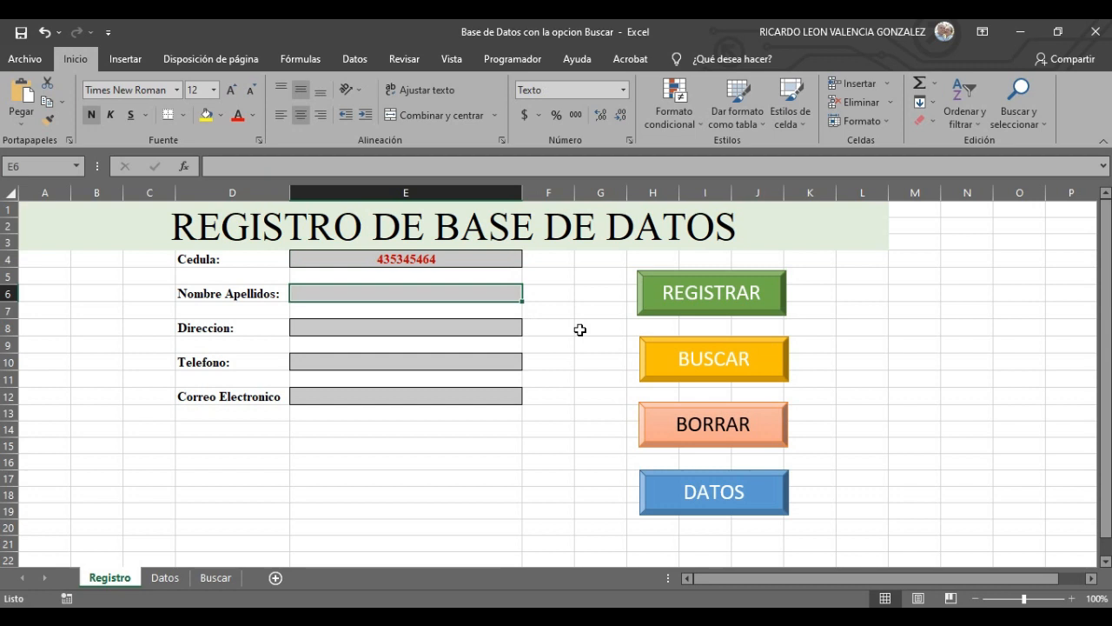
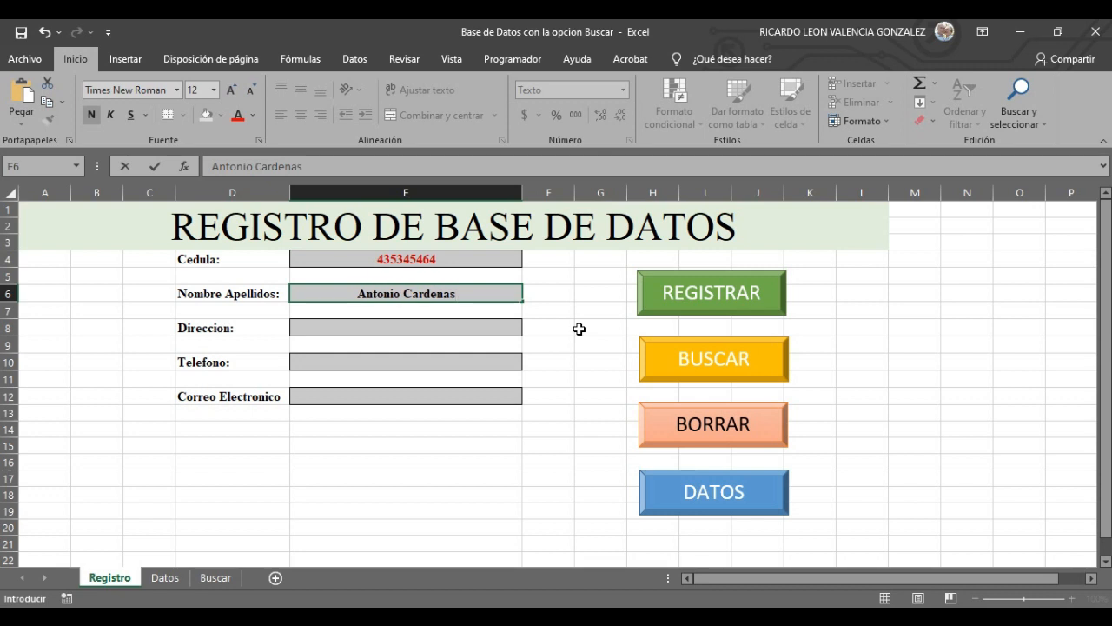
pyautogui.click(348, 322)
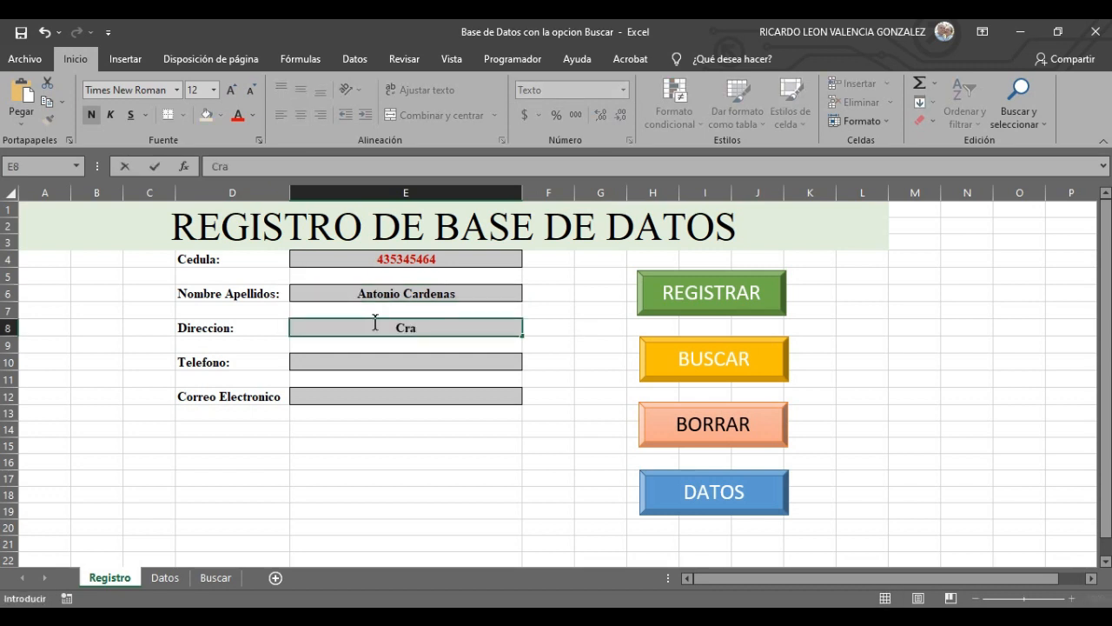
pyautogui.click(360, 361)
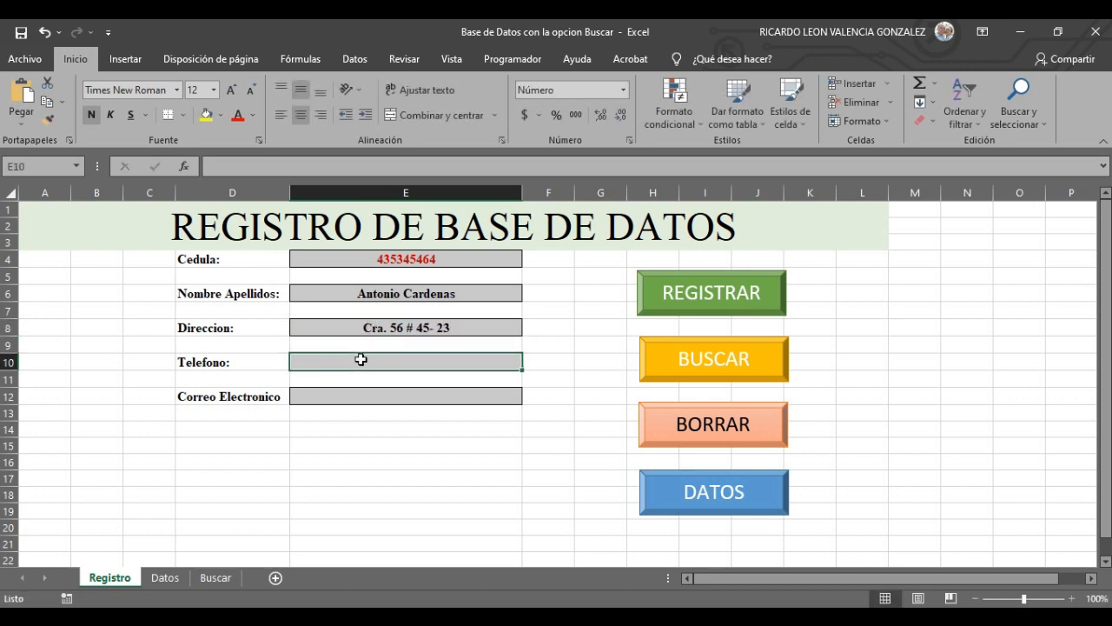
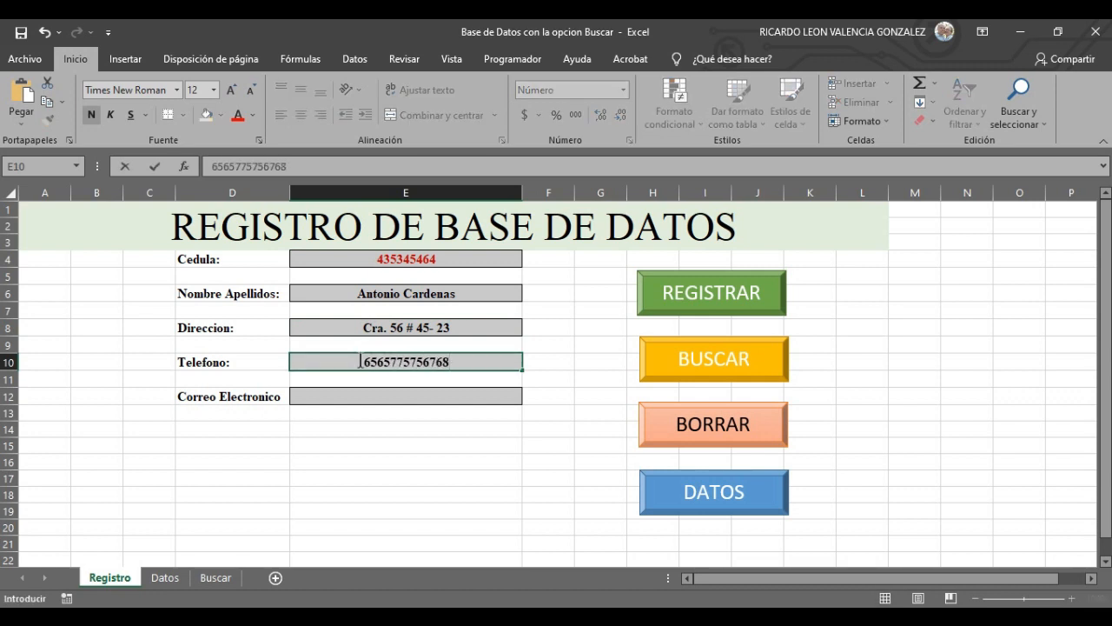
pyautogui.click(374, 397)
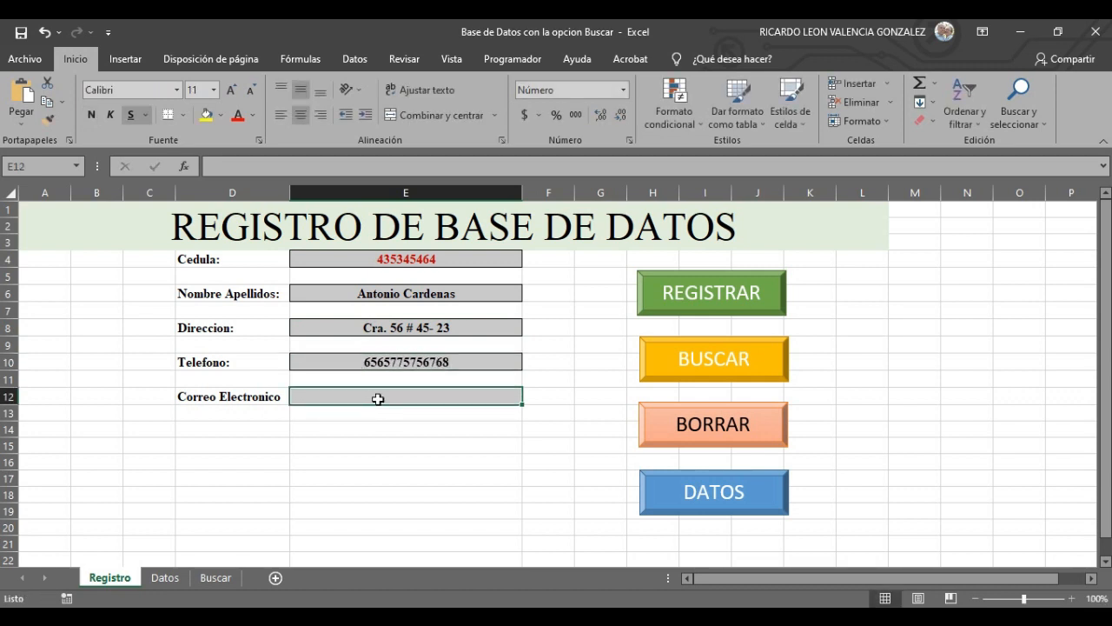
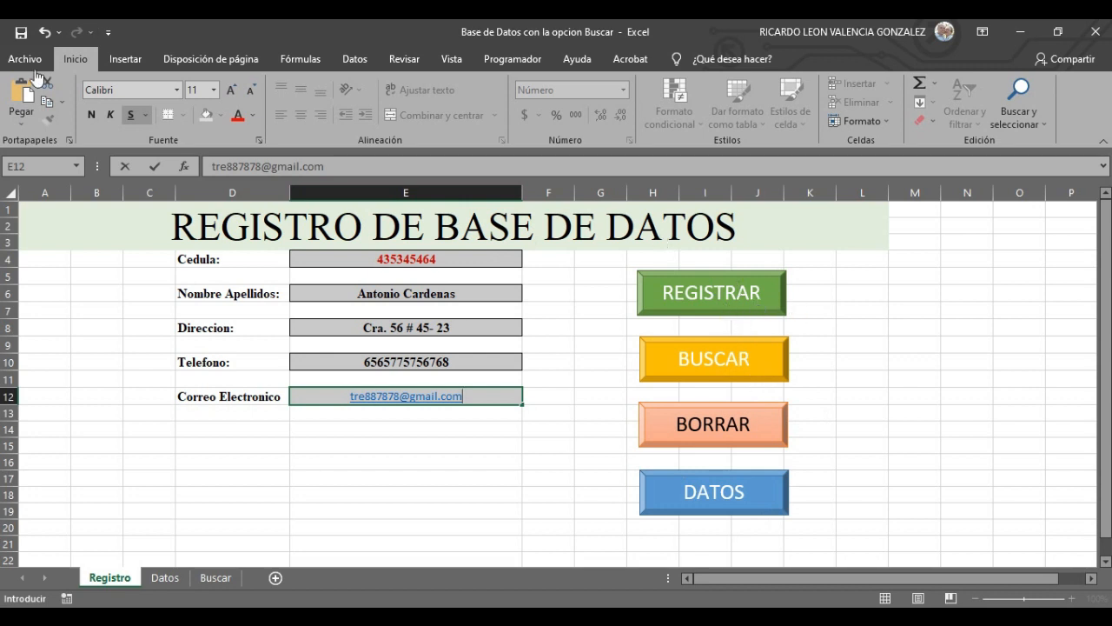
# - Select cell E14 and start recording a macro named REGISTRAR stored in Este libro
pyautogui.click(515, 61)
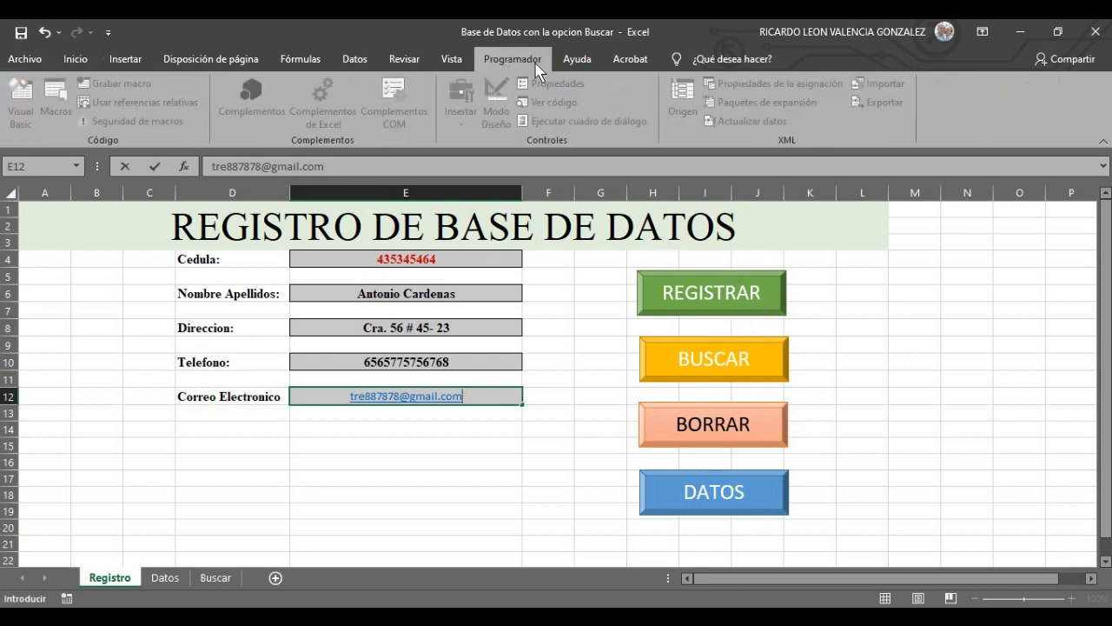
pyautogui.click(581, 366)
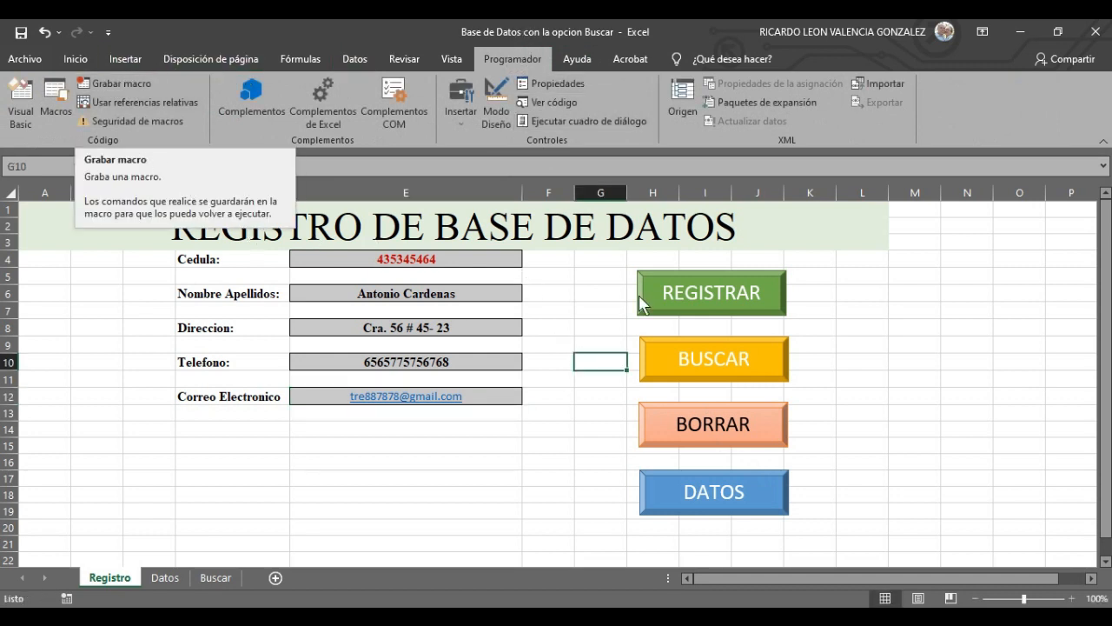
pyautogui.click(557, 298)
pyautogui.click(595, 329)
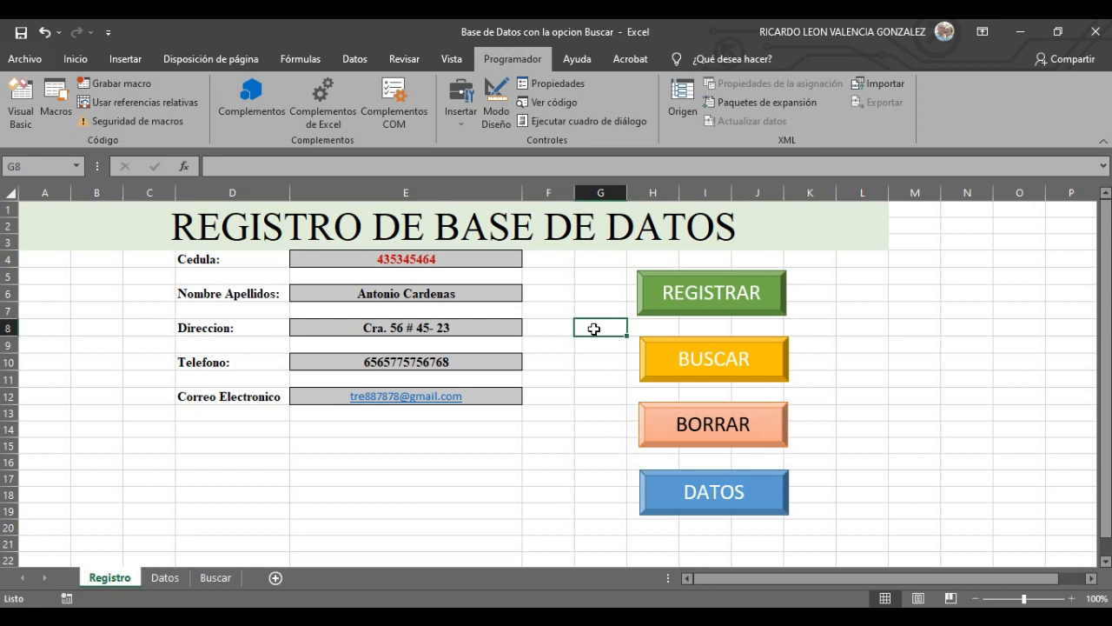
pyautogui.click(502, 445)
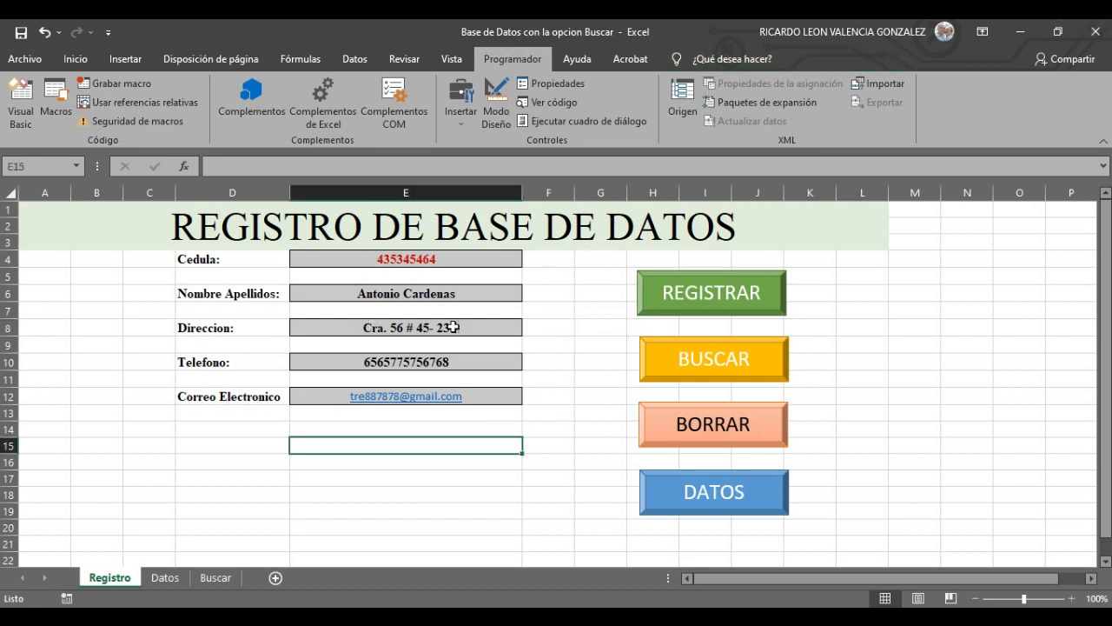
pyautogui.click(577, 432)
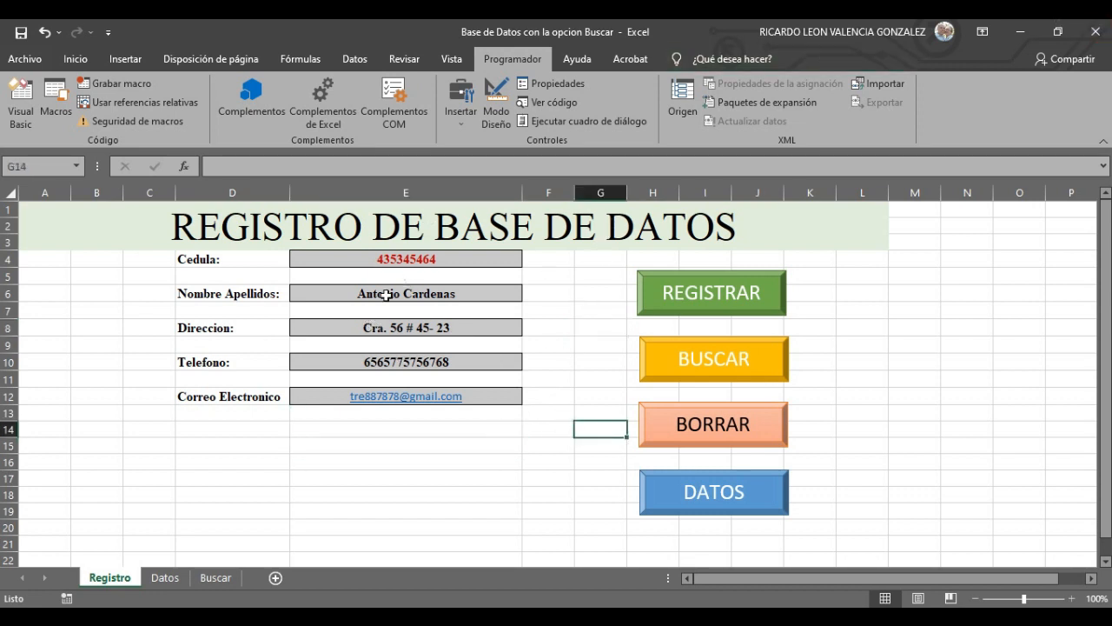
pyautogui.click(413, 432)
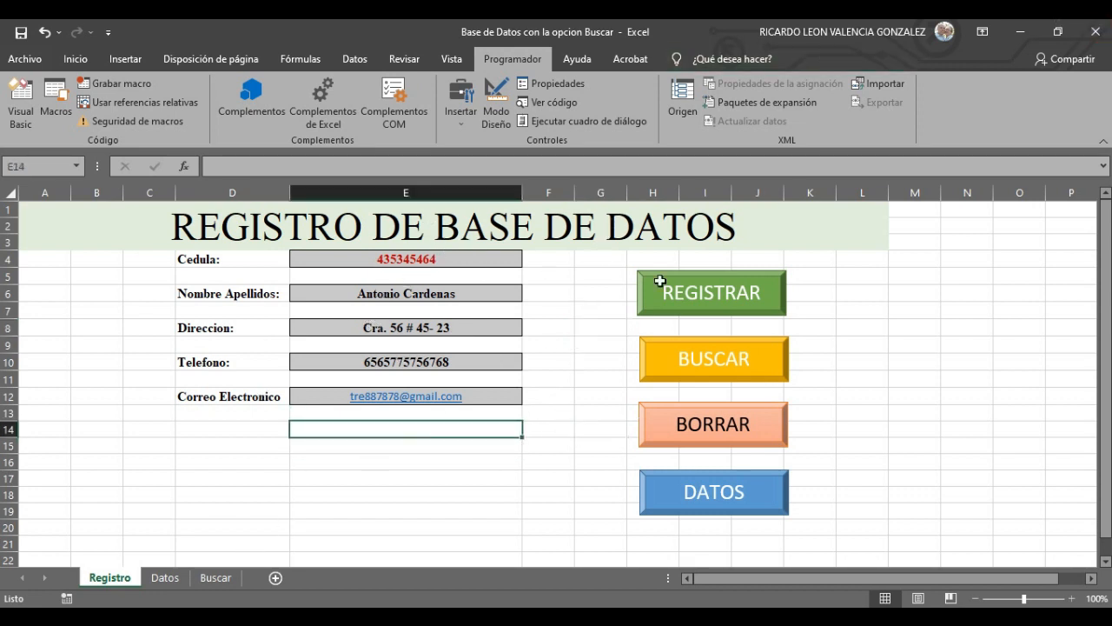
pyautogui.click(132, 92)
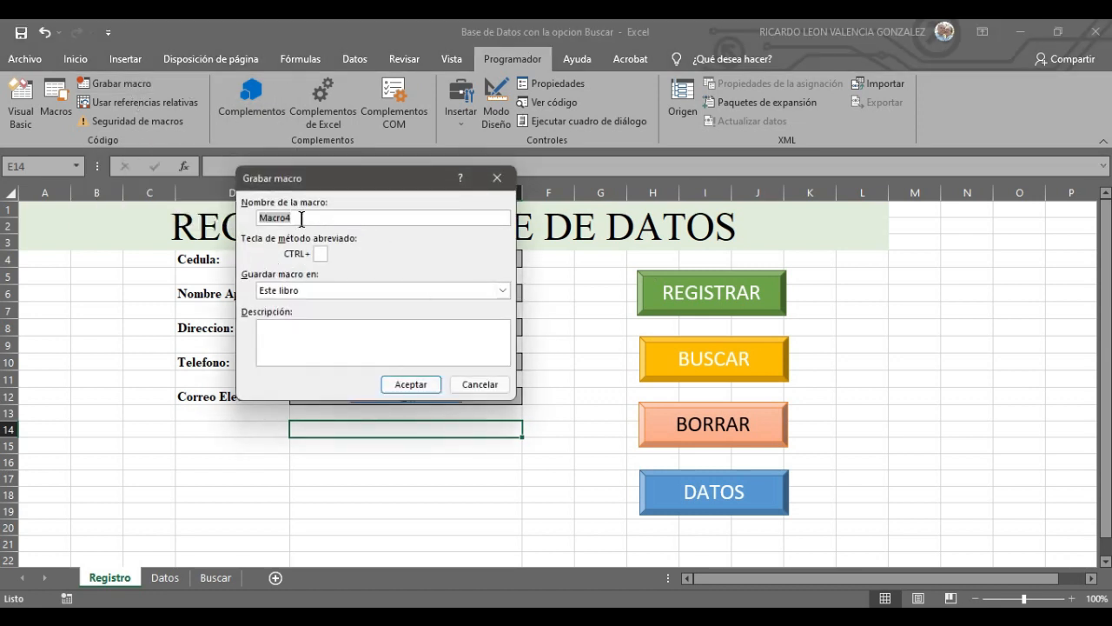
pyautogui.write('REGISTRAR')
pyautogui.click(424, 385)
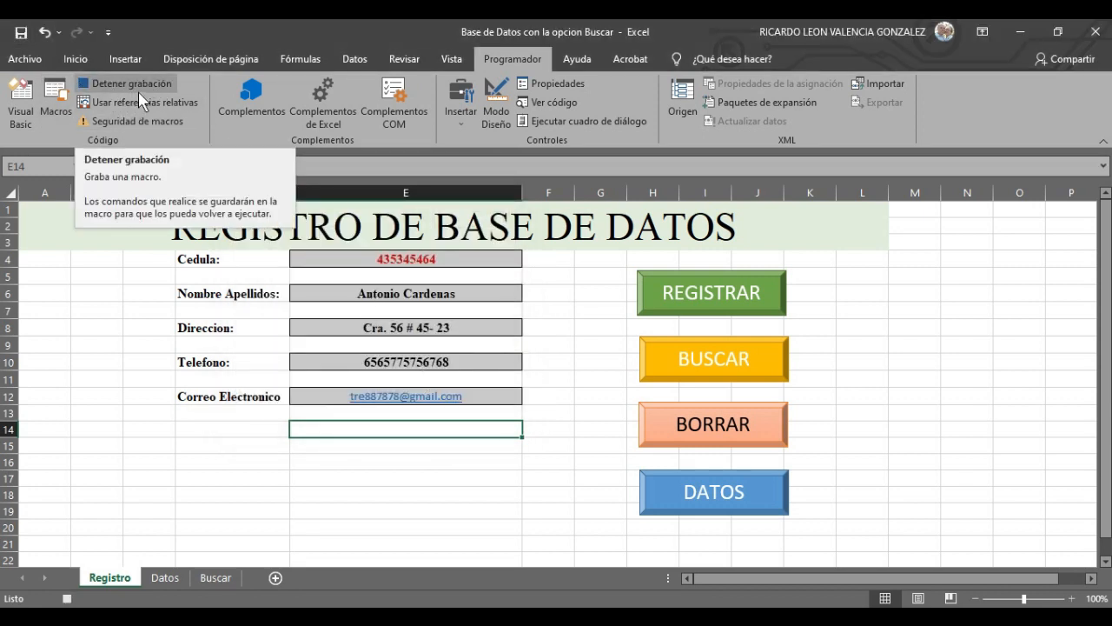
# - On the Datos sheet, insert a blank row at row 5 and select cell A5
pyautogui.click(165, 578)
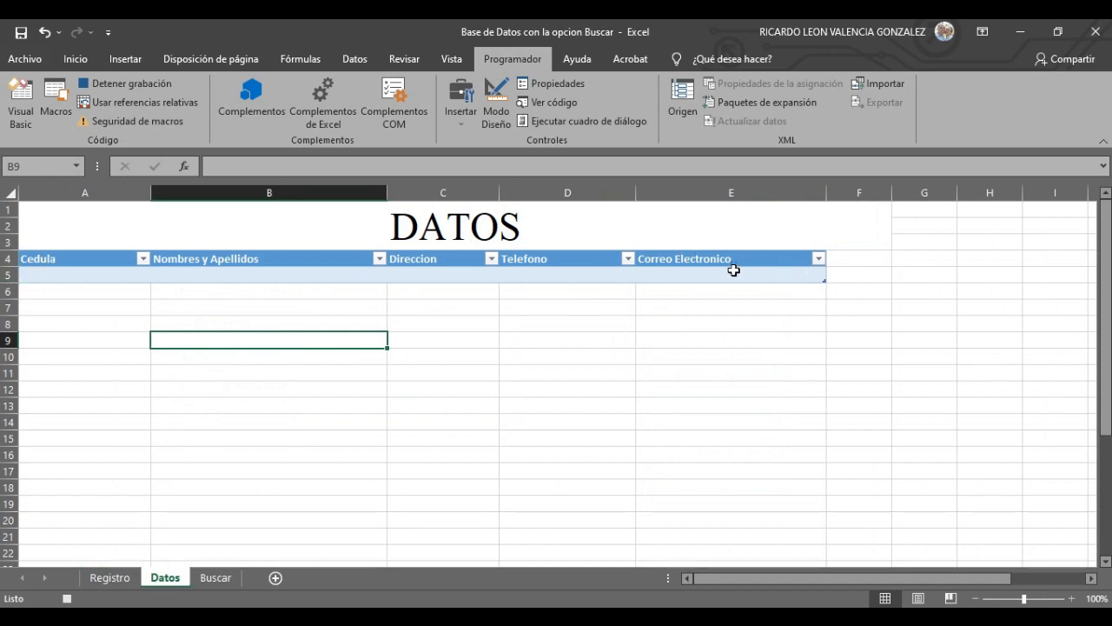
pyautogui.click(9, 276)
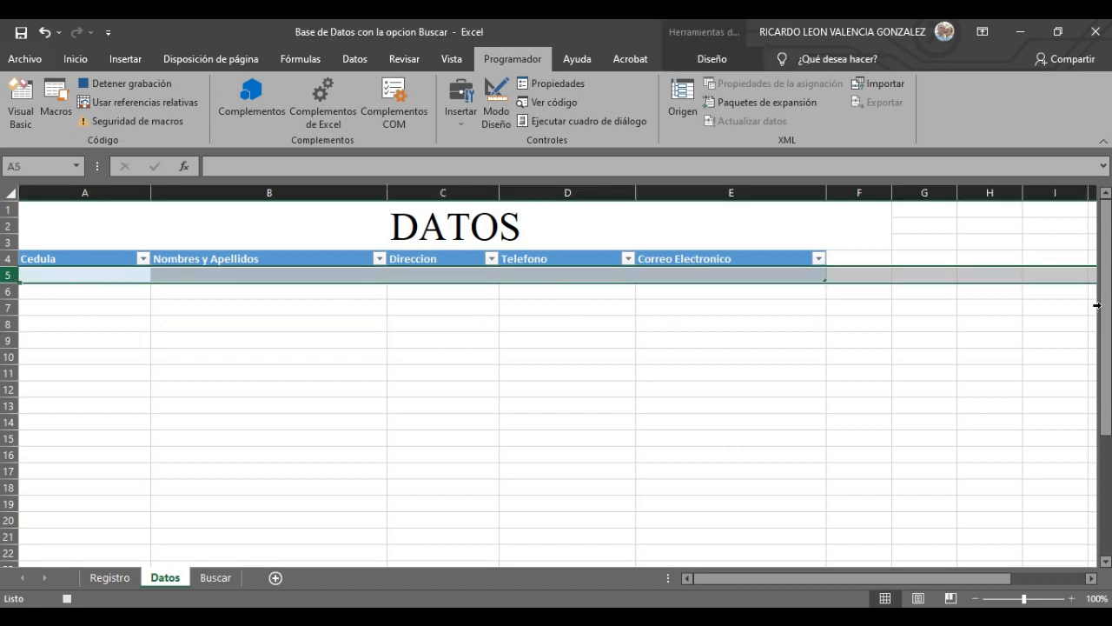
pyautogui.rightClick(6, 275)
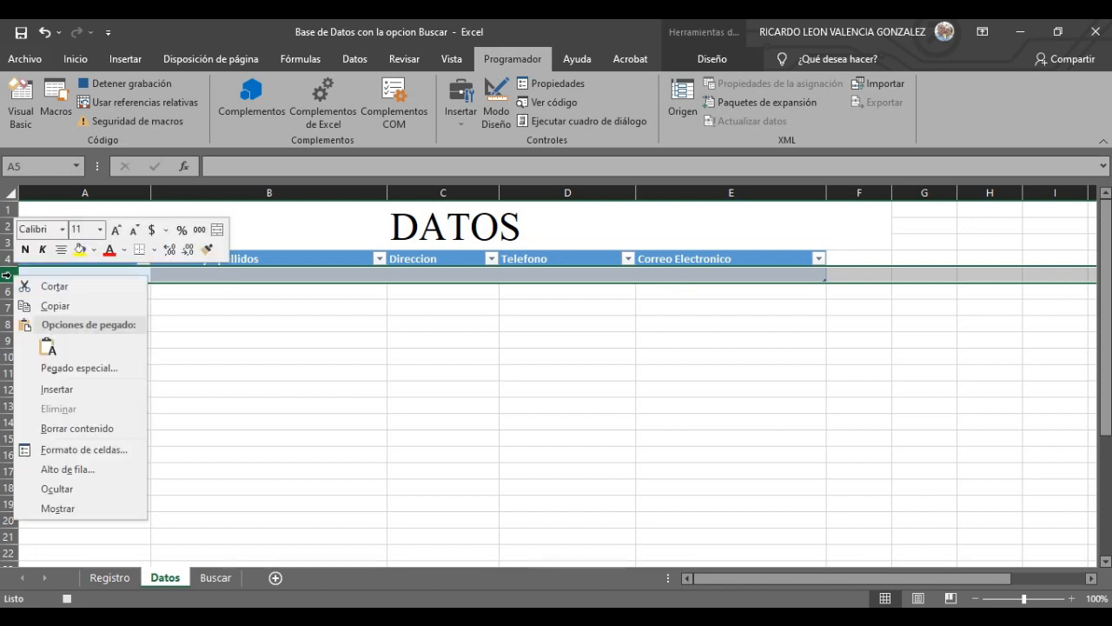
pyautogui.click(77, 391)
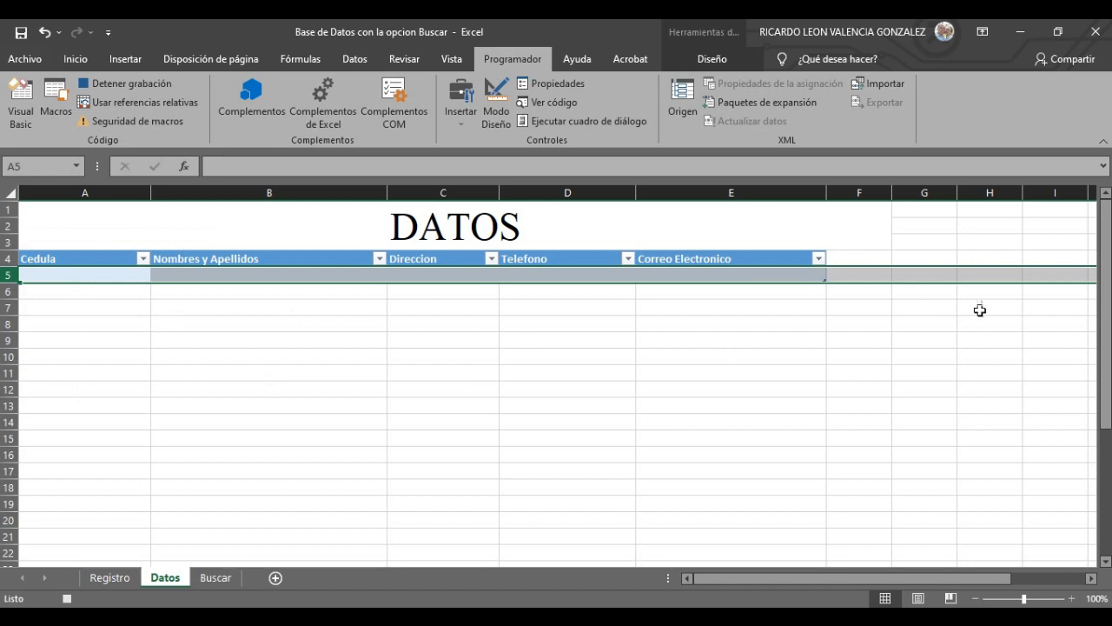
pyautogui.rightClick(7, 275)
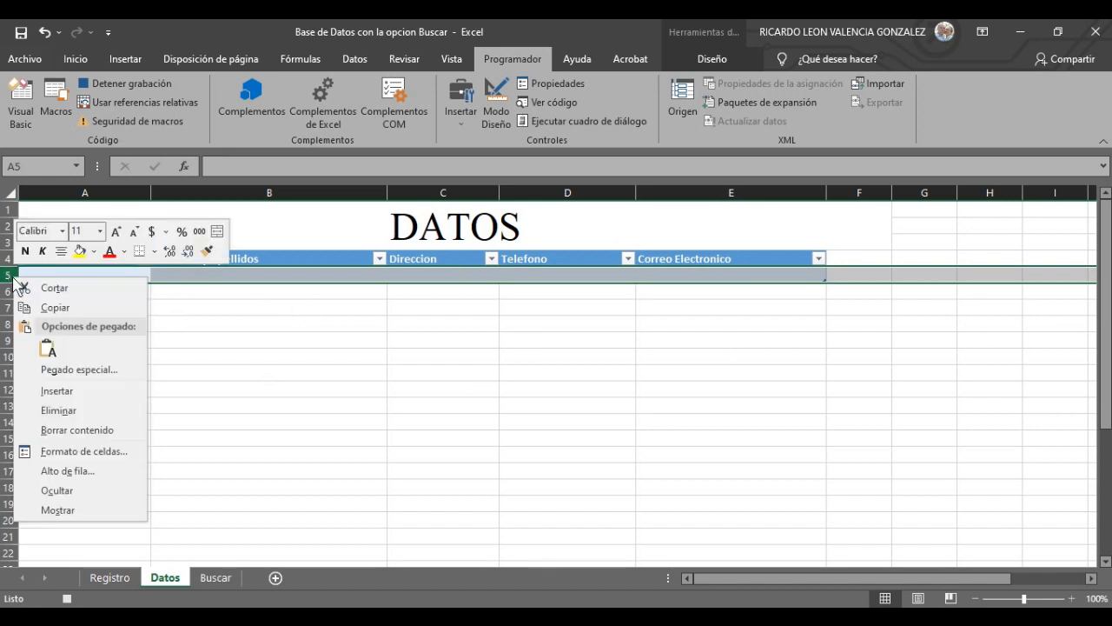
pyautogui.click(68, 392)
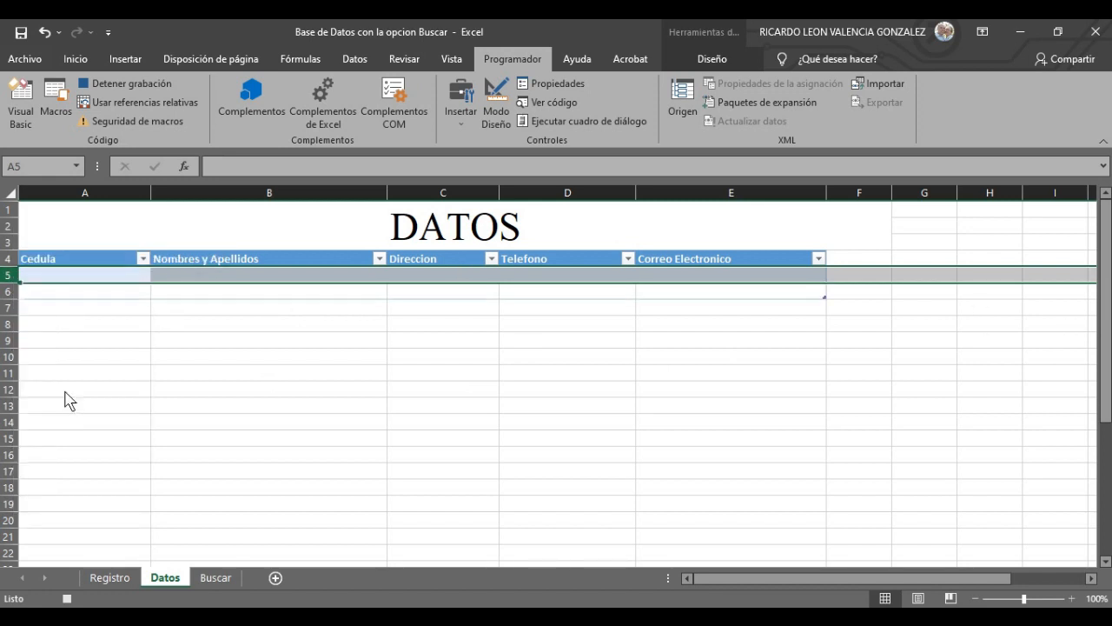
pyautogui.click(819, 295)
pyautogui.click(465, 307)
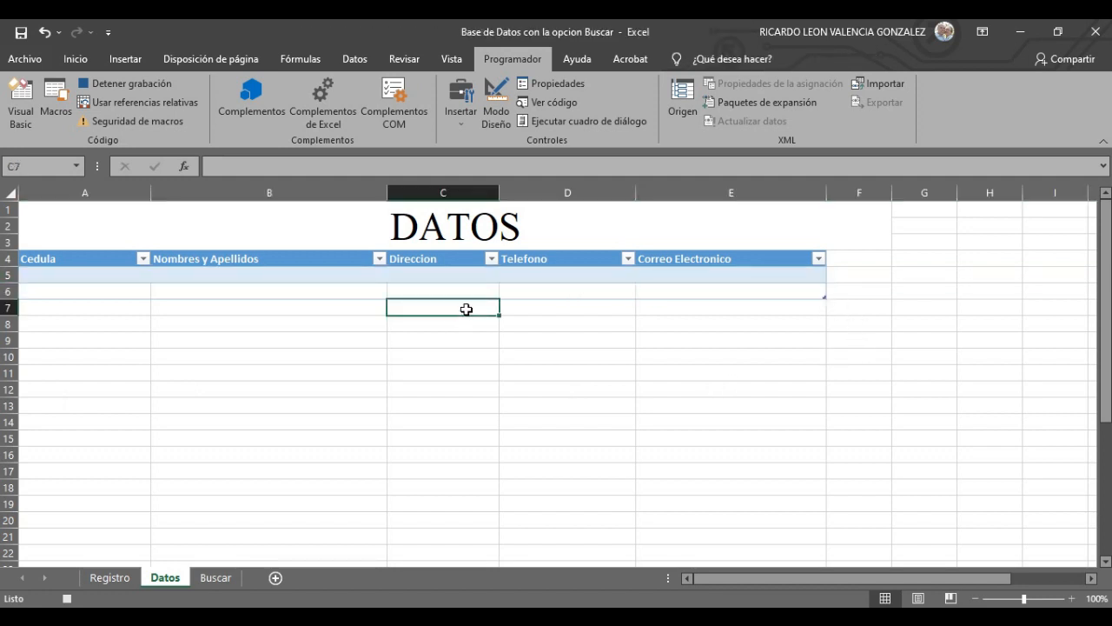
pyautogui.click(135, 292)
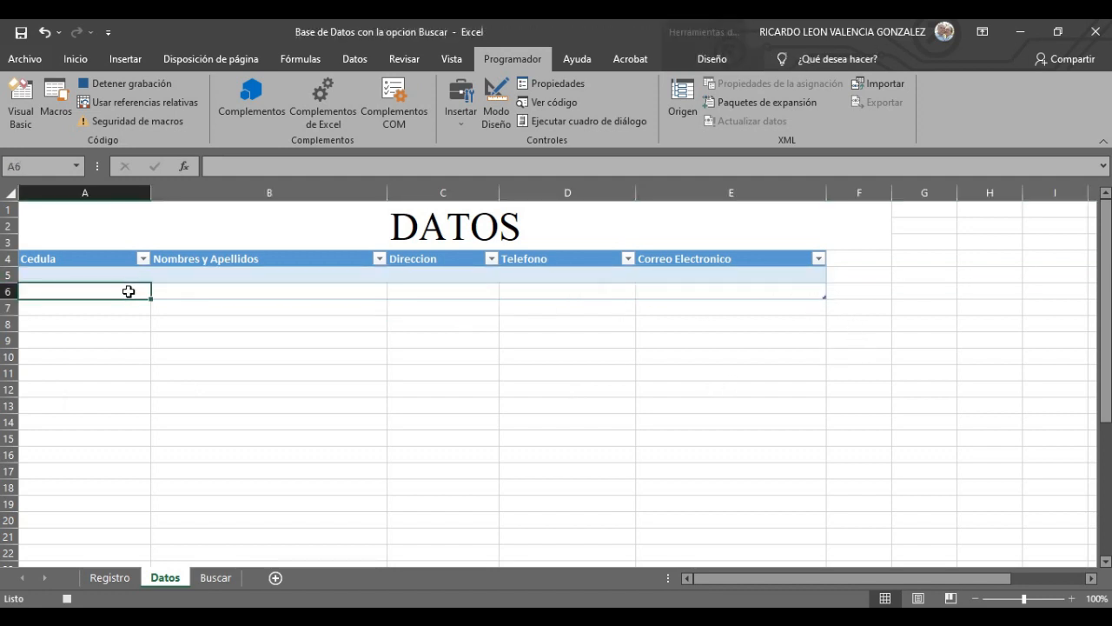
pyautogui.click(121, 275)
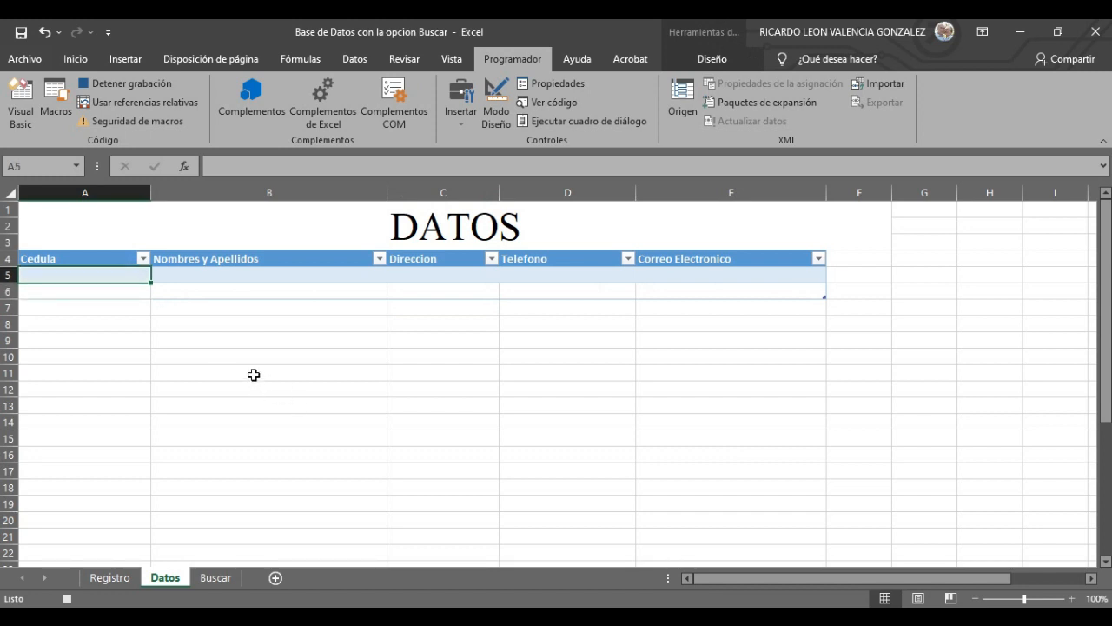
# - Copy the form's Cedula value into cell A5 of the Datos sheet
pyautogui.click(110, 578)
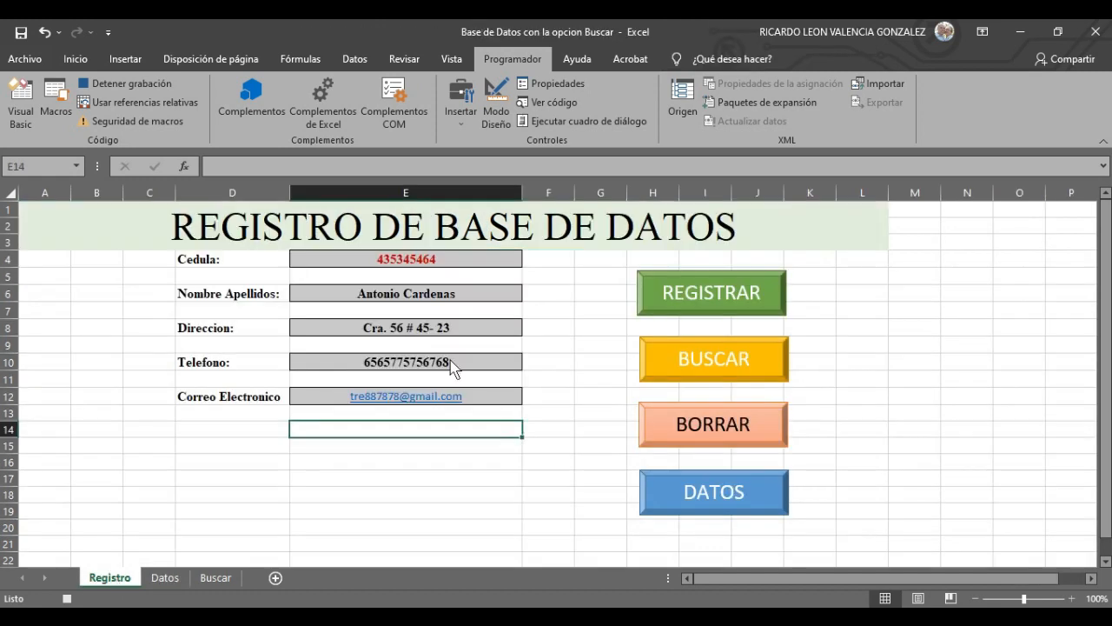
pyautogui.click(455, 262)
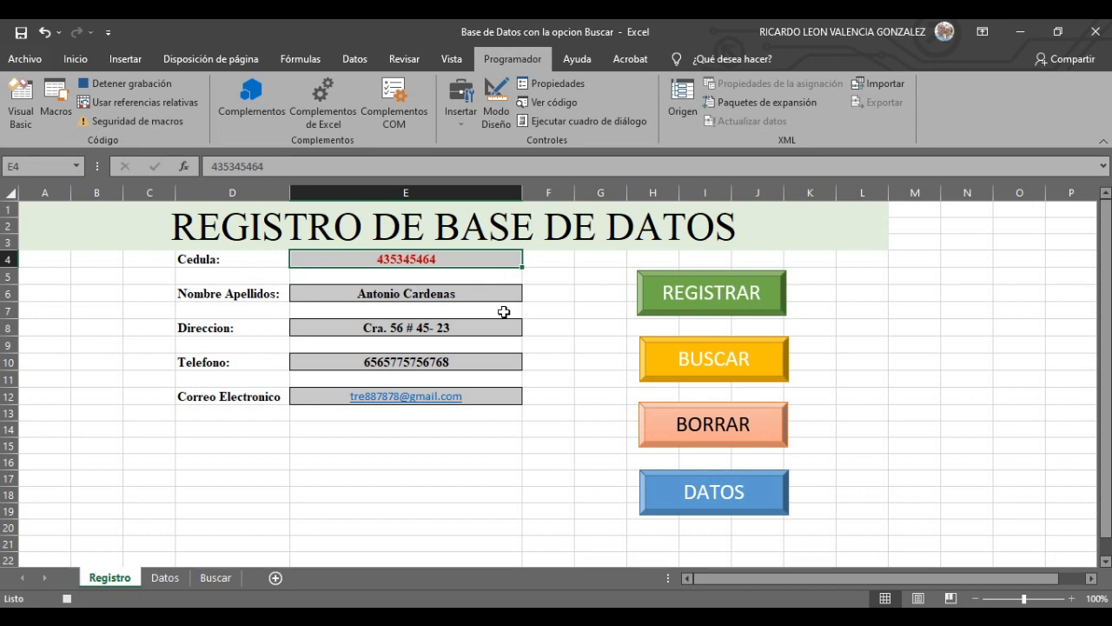
pyautogui.rightClick(453, 258)
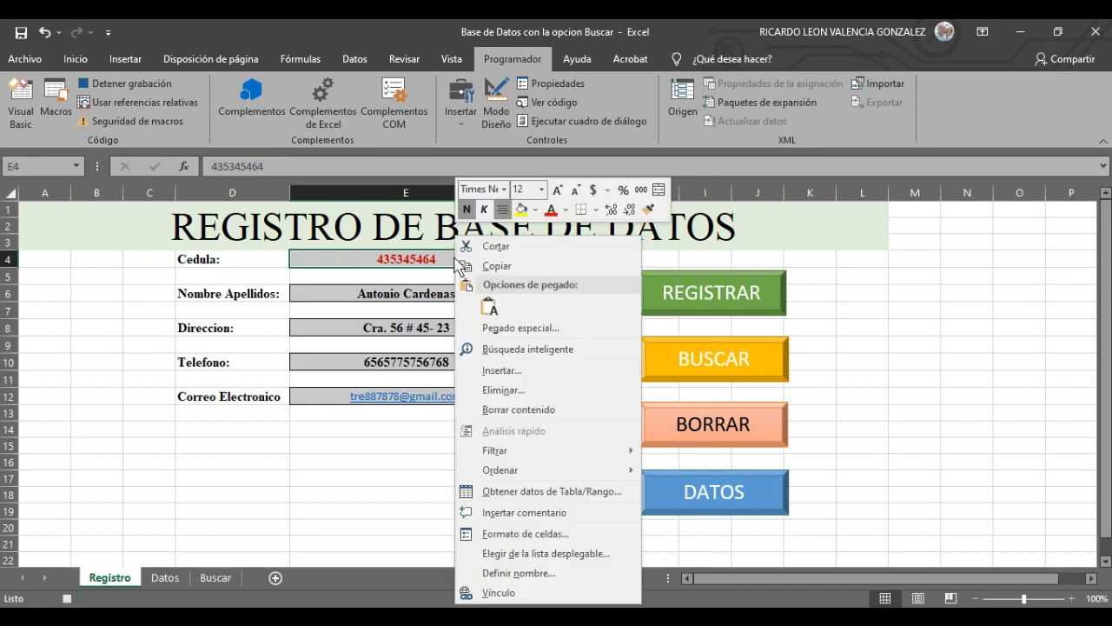
pyautogui.click(496, 266)
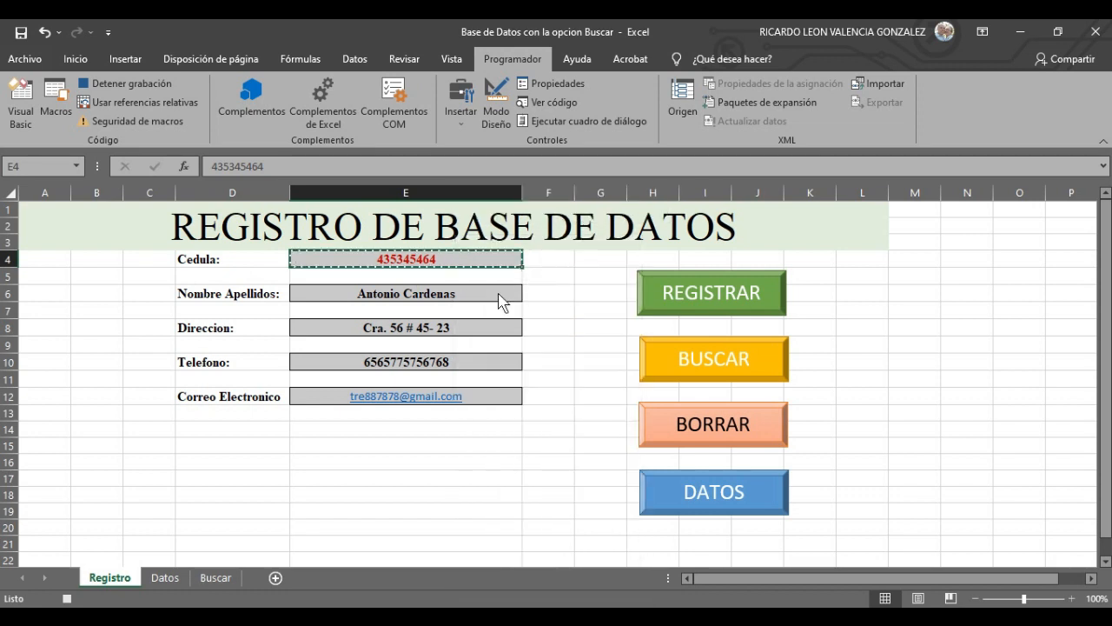
pyautogui.click(174, 580)
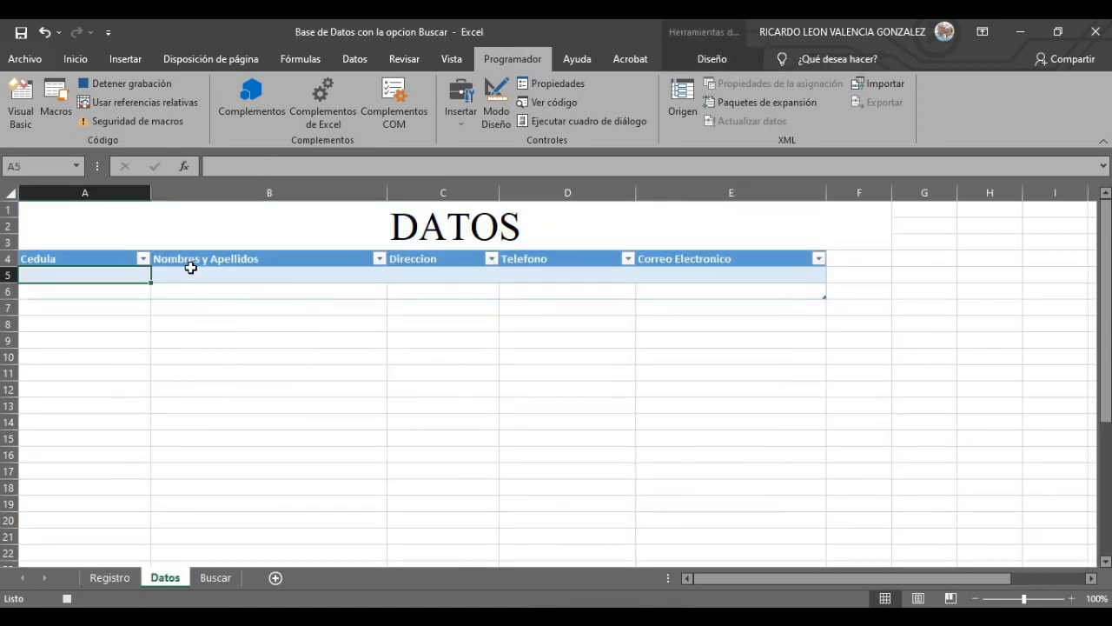
pyautogui.rightClick(94, 282)
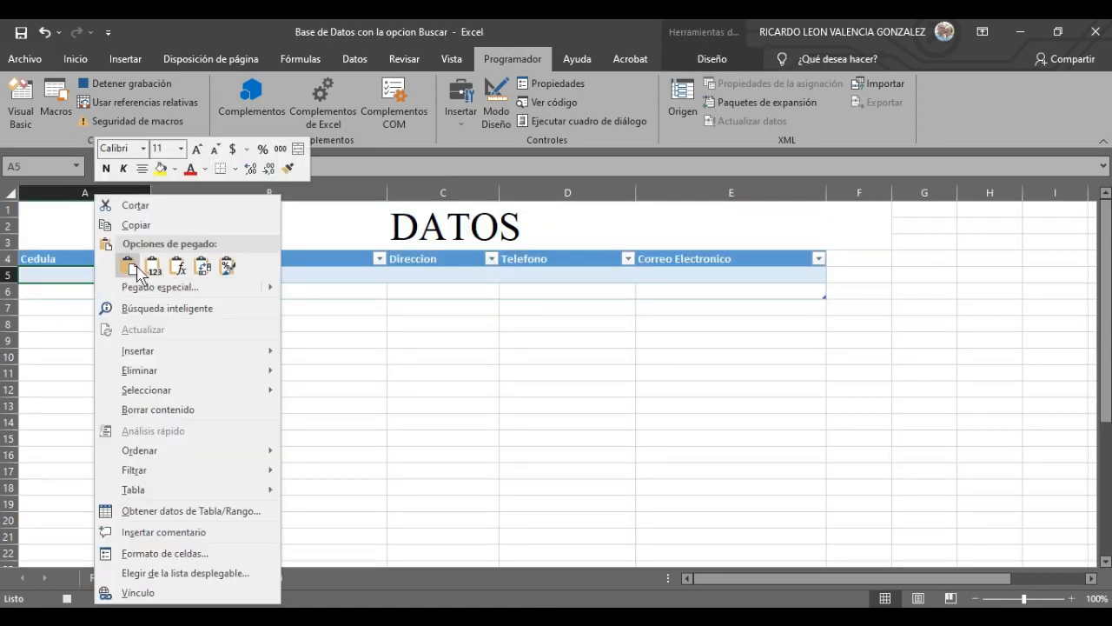
pyautogui.click(128, 266)
pyautogui.click(239, 281)
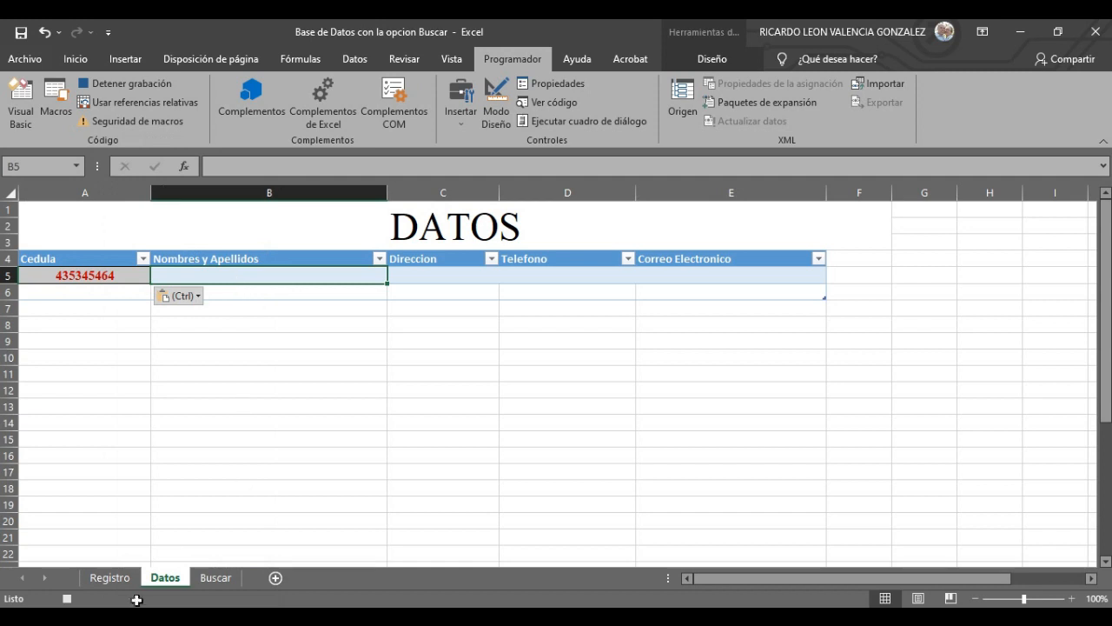
# - Copy the full name from the Registro form into Datos cell B5
pyautogui.click(109, 578)
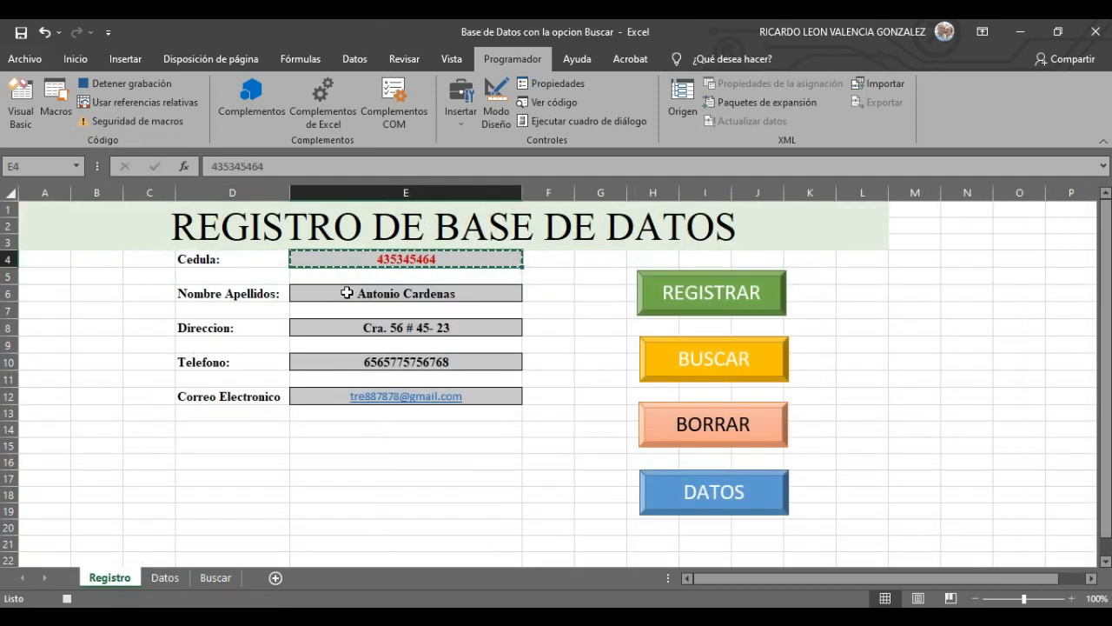
pyautogui.click(346, 293)
pyautogui.rightClick(347, 293)
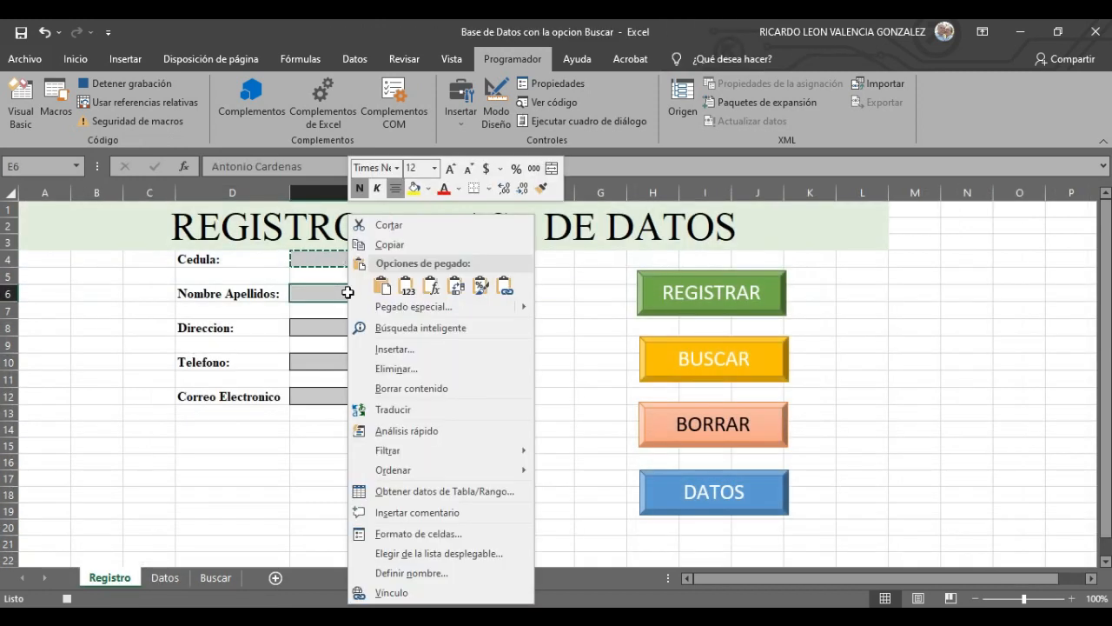
pyautogui.click(389, 245)
pyautogui.click(164, 578)
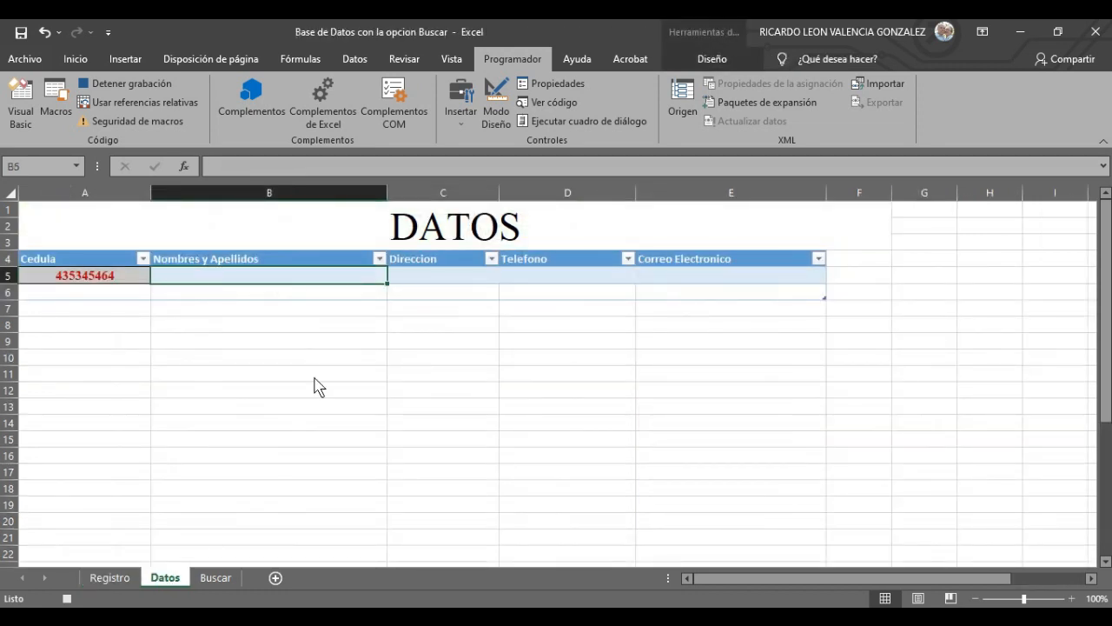
pyautogui.rightClick(267, 277)
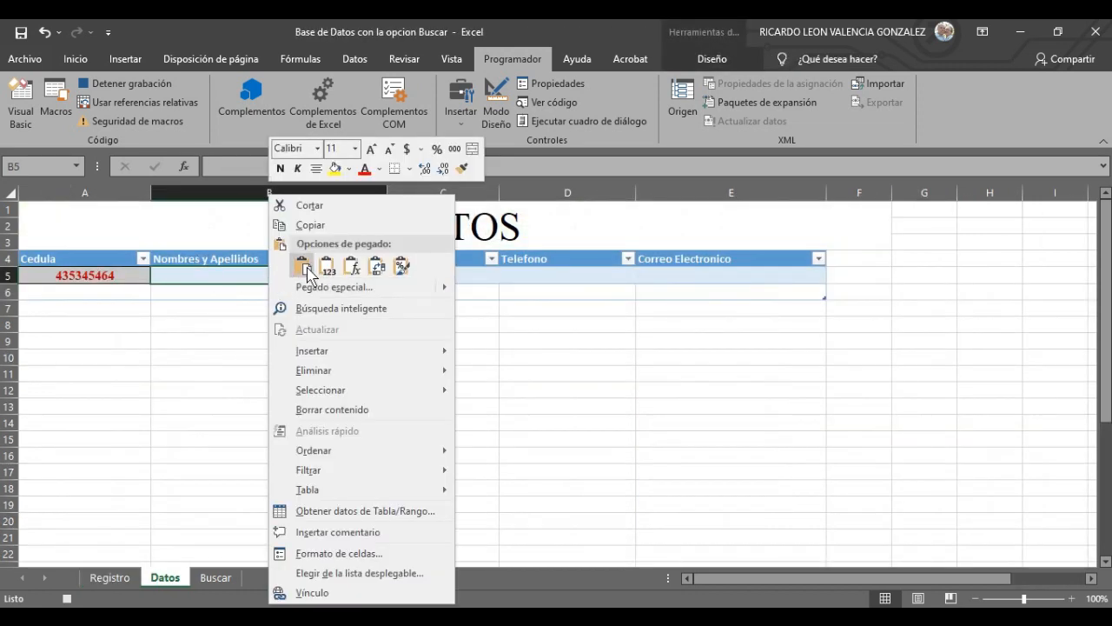
pyautogui.click(308, 266)
pyautogui.click(459, 280)
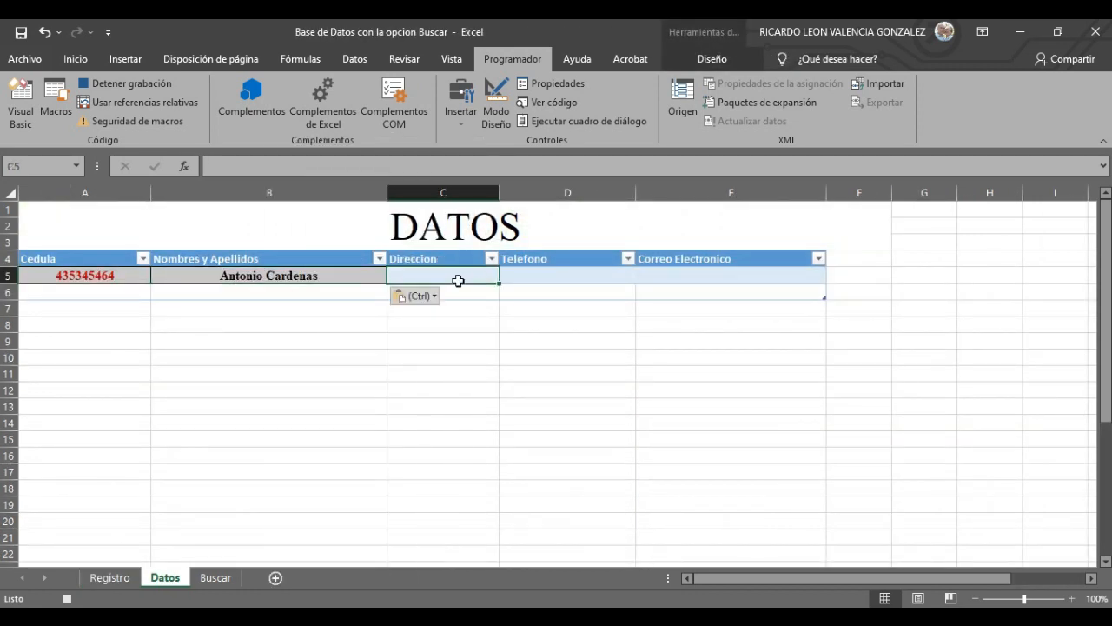
# - Paste the form's address as values into Datos cell C5, then return to Registro
pyautogui.click(110, 577)
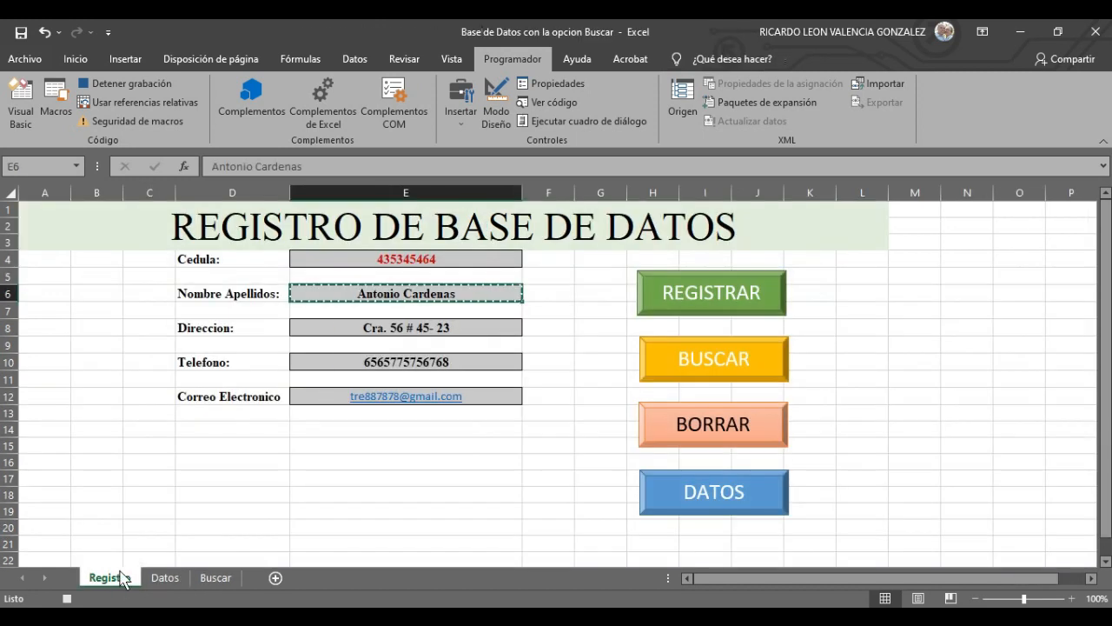
pyautogui.click(418, 327)
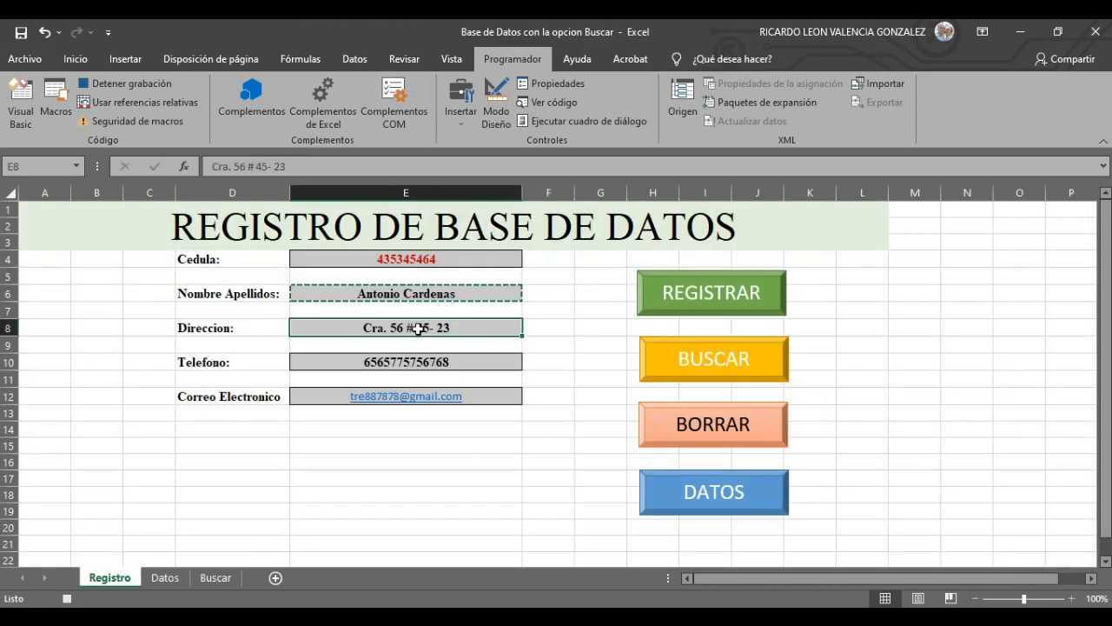
pyautogui.rightClick(418, 327)
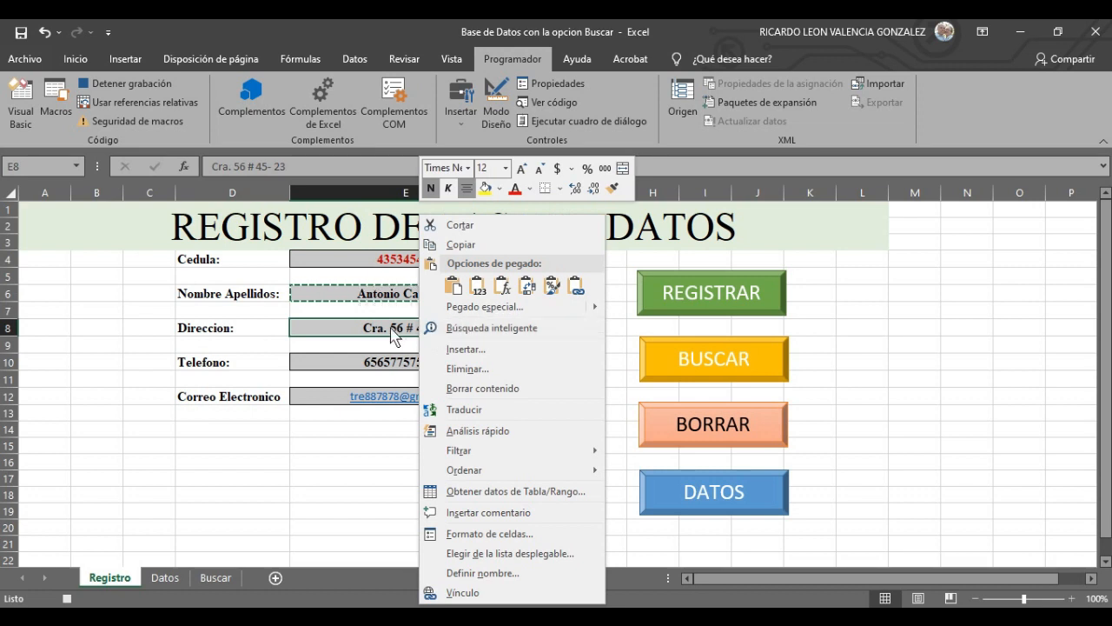
pyautogui.click(472, 248)
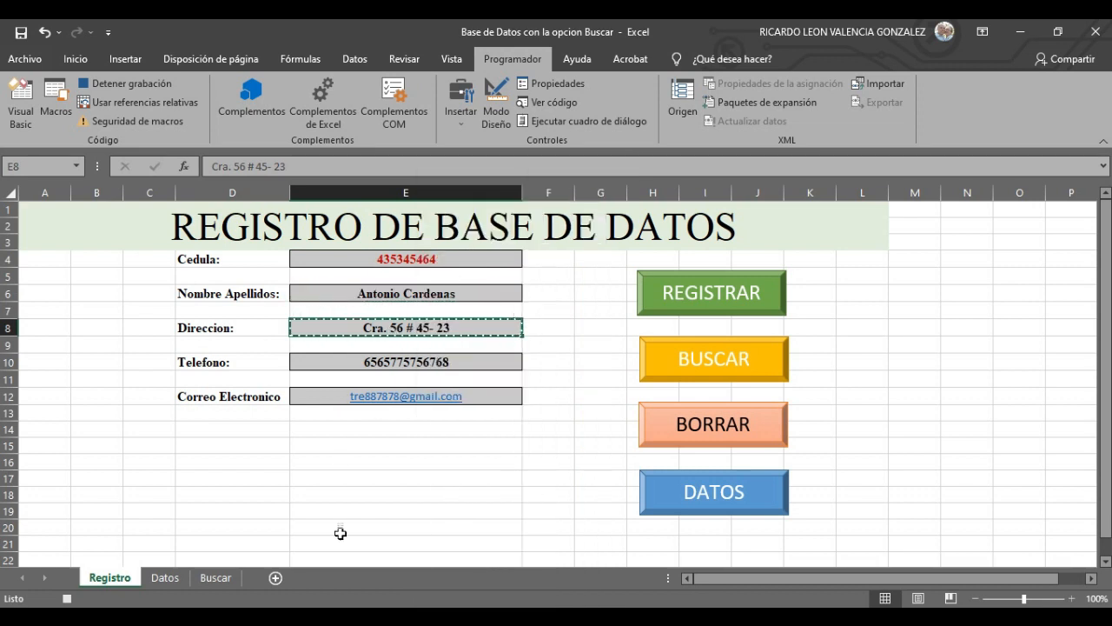
pyautogui.click(165, 577)
pyautogui.rightClick(462, 276)
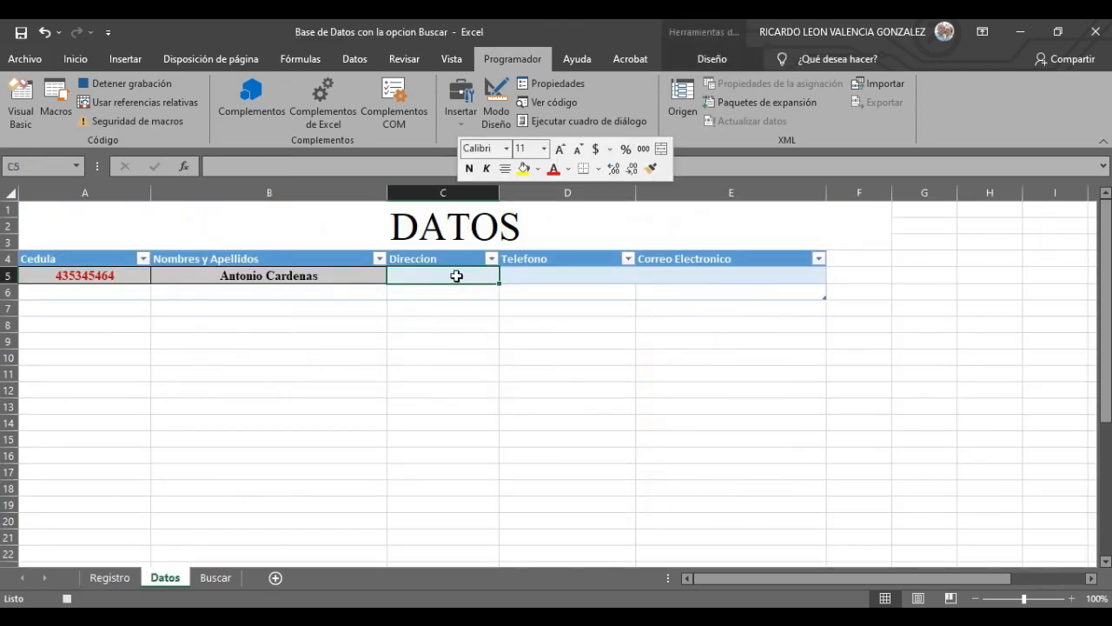
pyautogui.click(517, 265)
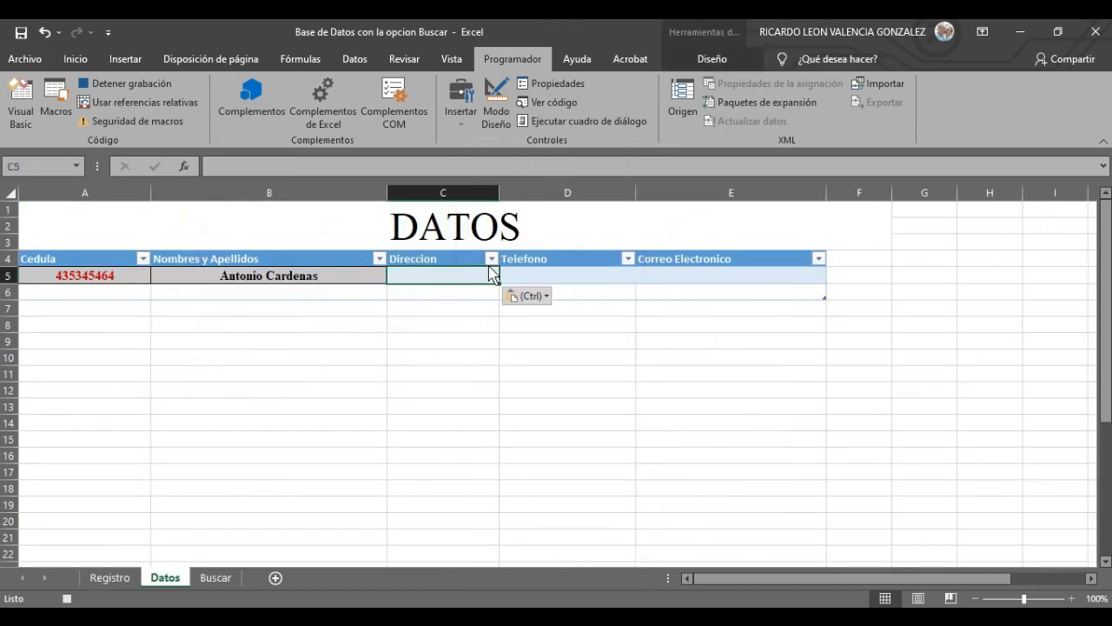
pyautogui.click(569, 274)
pyautogui.click(129, 578)
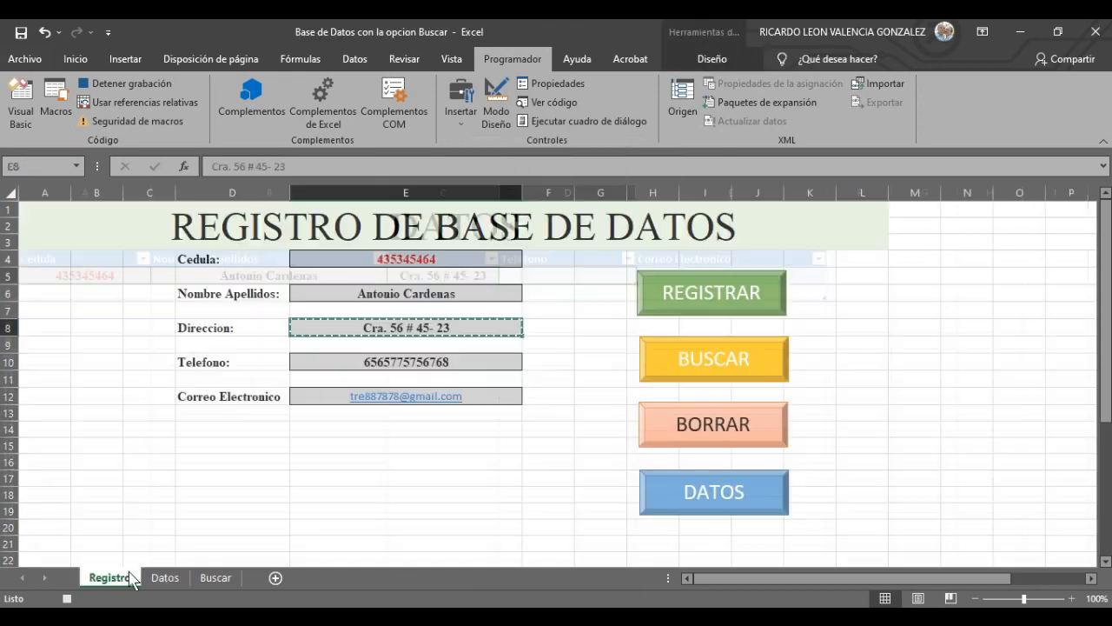
# - Copy the form's phone number into Datos cell D5
pyautogui.click(415, 373)
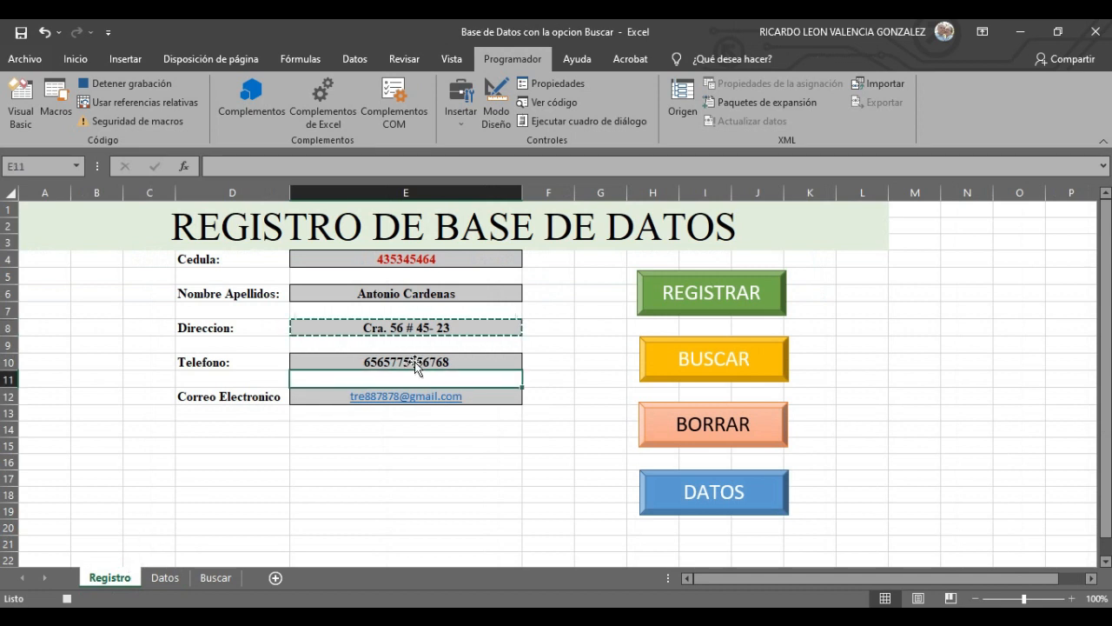
pyautogui.click(414, 361)
pyautogui.rightClick(414, 361)
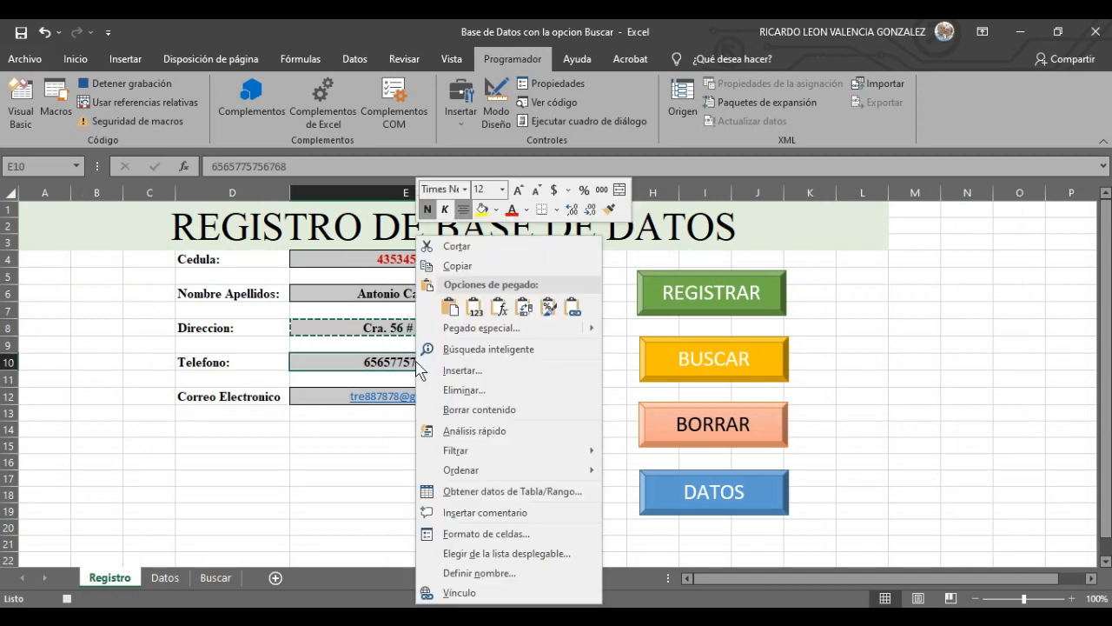
pyautogui.click(468, 267)
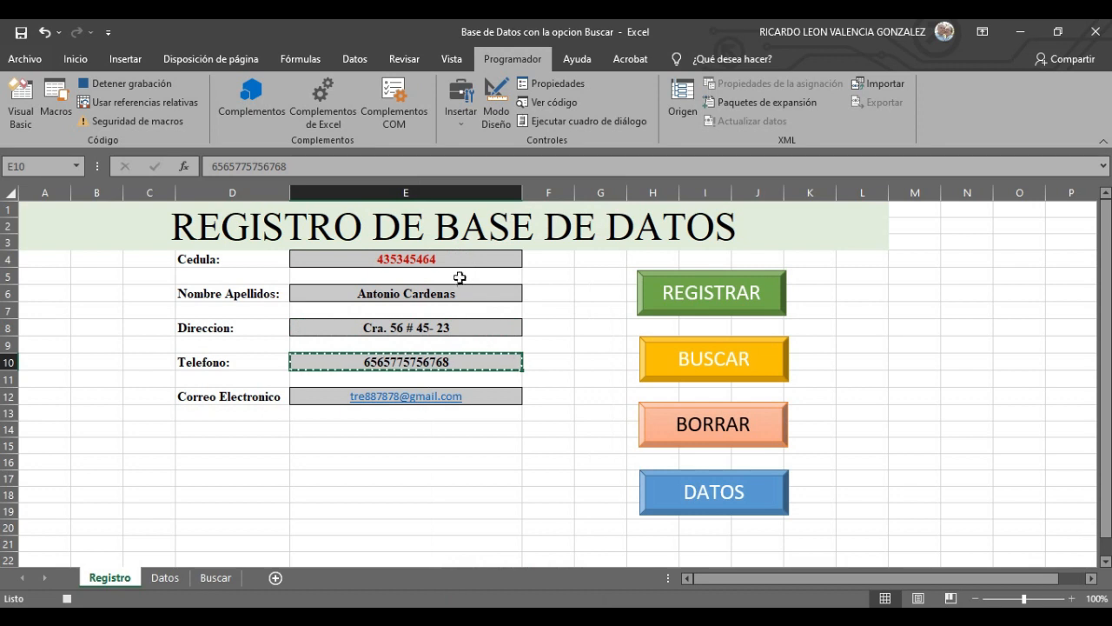
pyautogui.click(165, 577)
pyautogui.rightClick(573, 278)
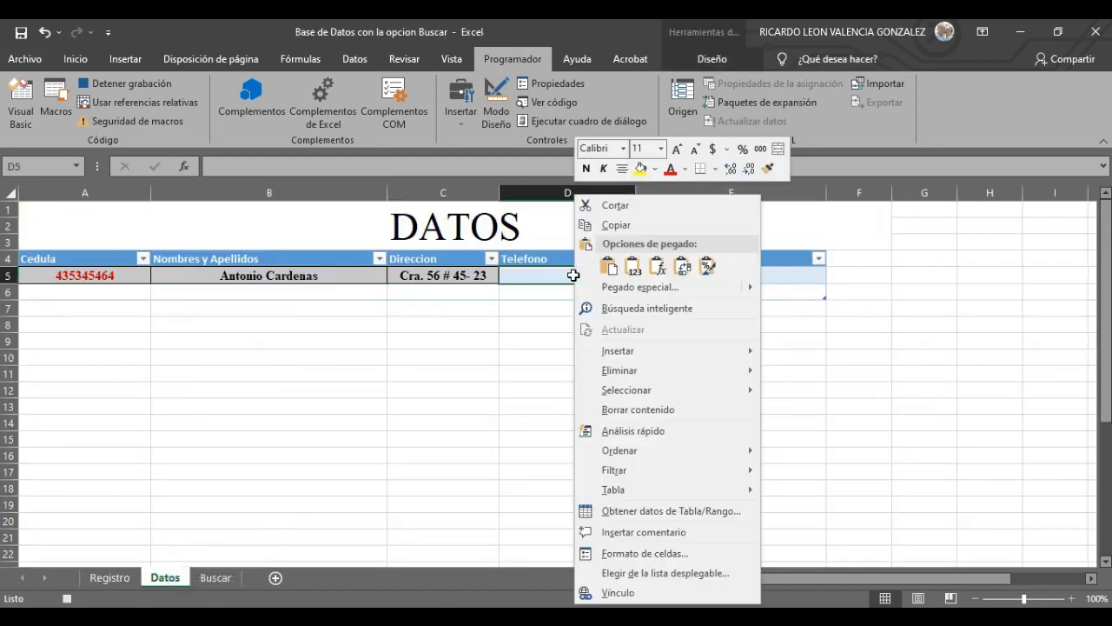
pyautogui.click(612, 272)
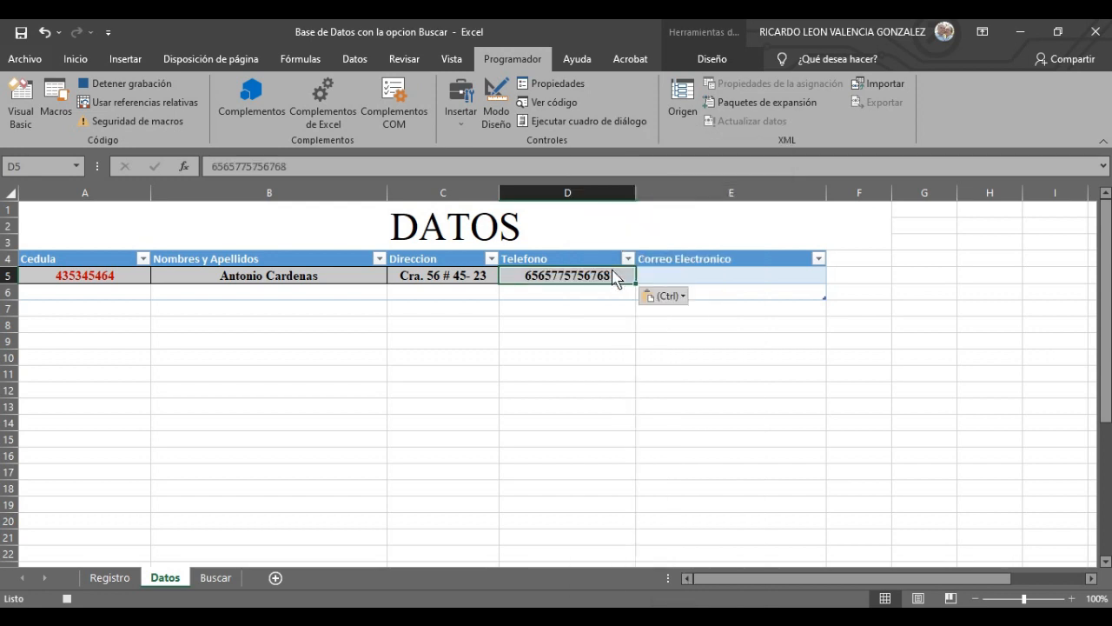
pyautogui.click(663, 276)
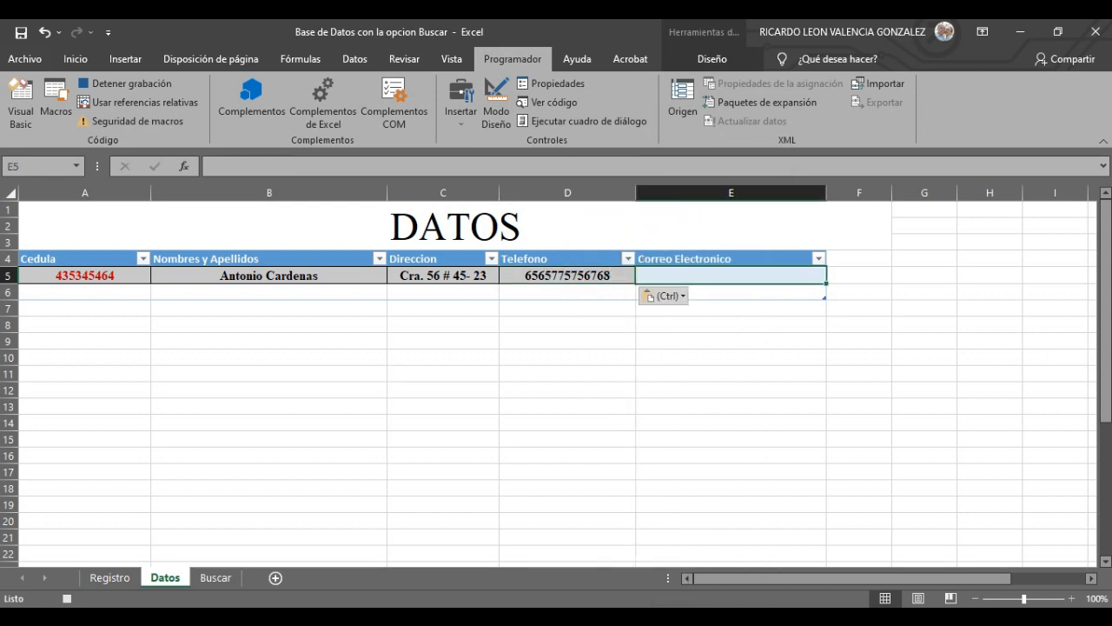
# - Copy the form's e-mail address into Datos cell E5, ending at cell A5
pyautogui.click(113, 578)
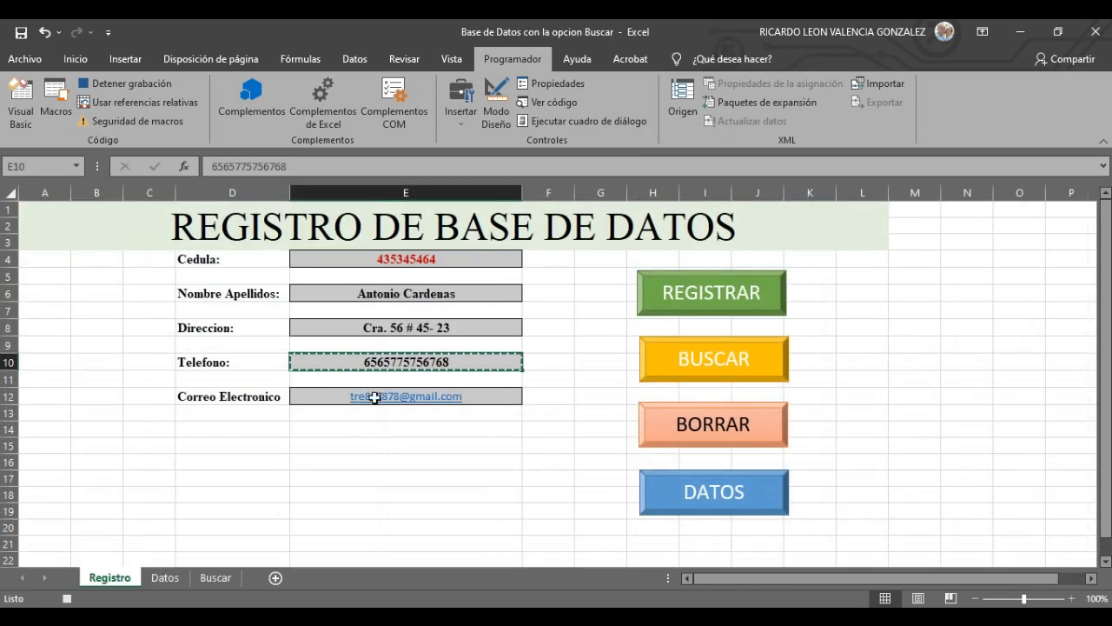
pyautogui.click(508, 398)
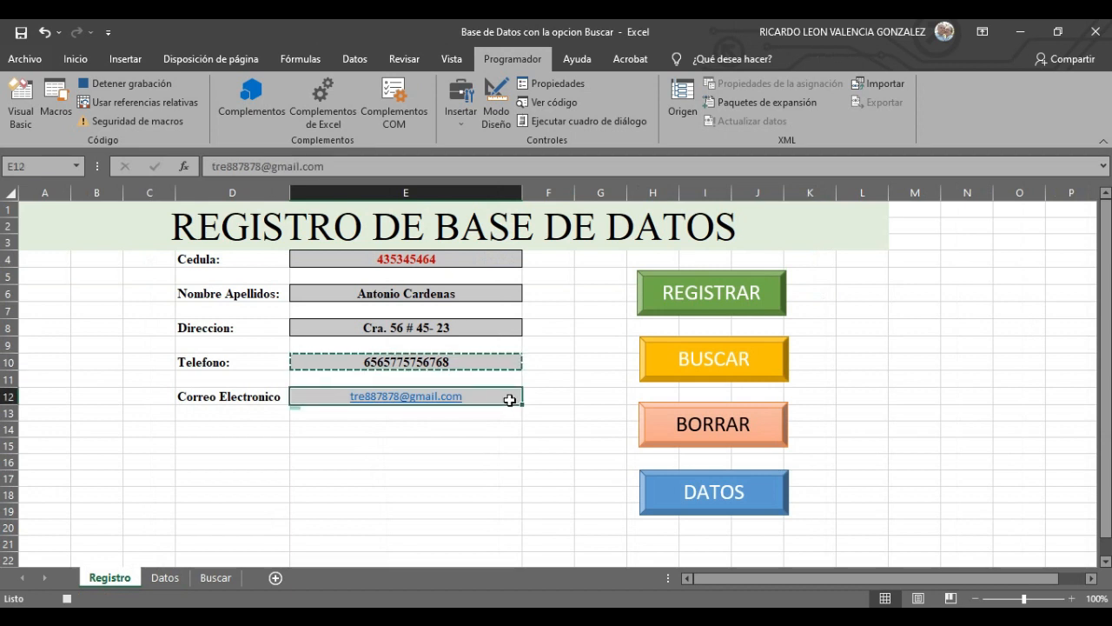
pyautogui.rightClick(509, 400)
pyautogui.click(556, 216)
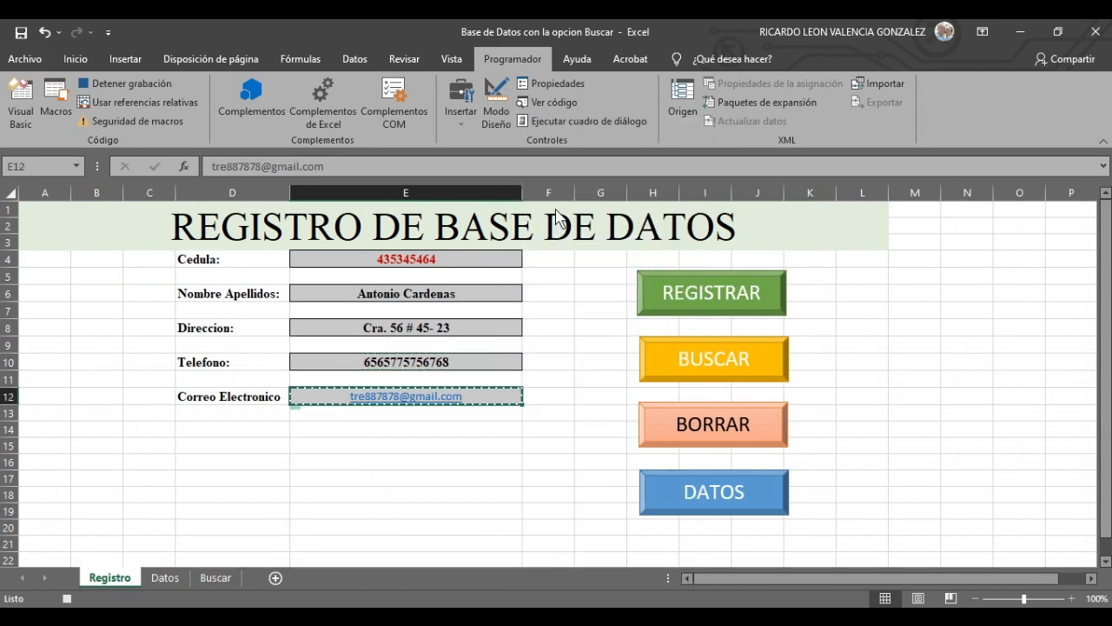
pyautogui.click(165, 577)
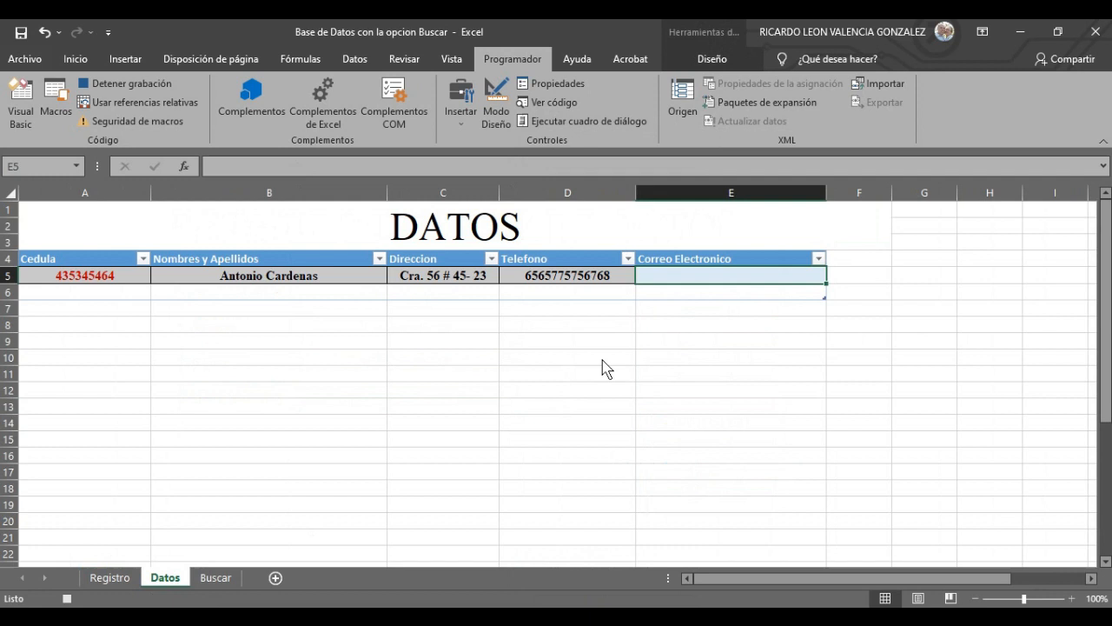
pyautogui.rightClick(693, 277)
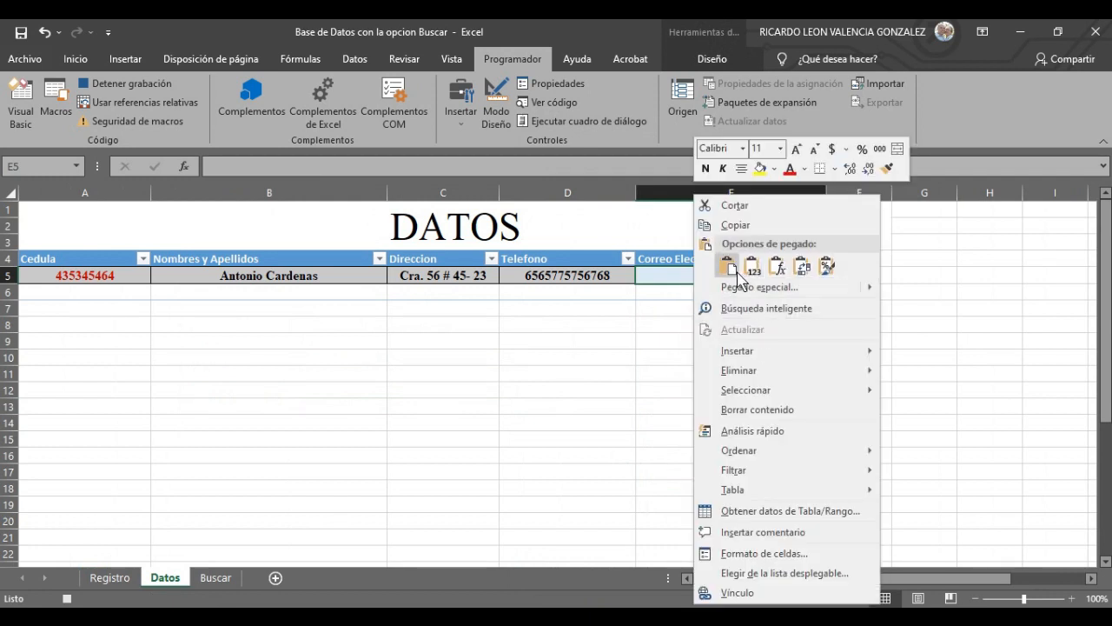
pyautogui.click(735, 271)
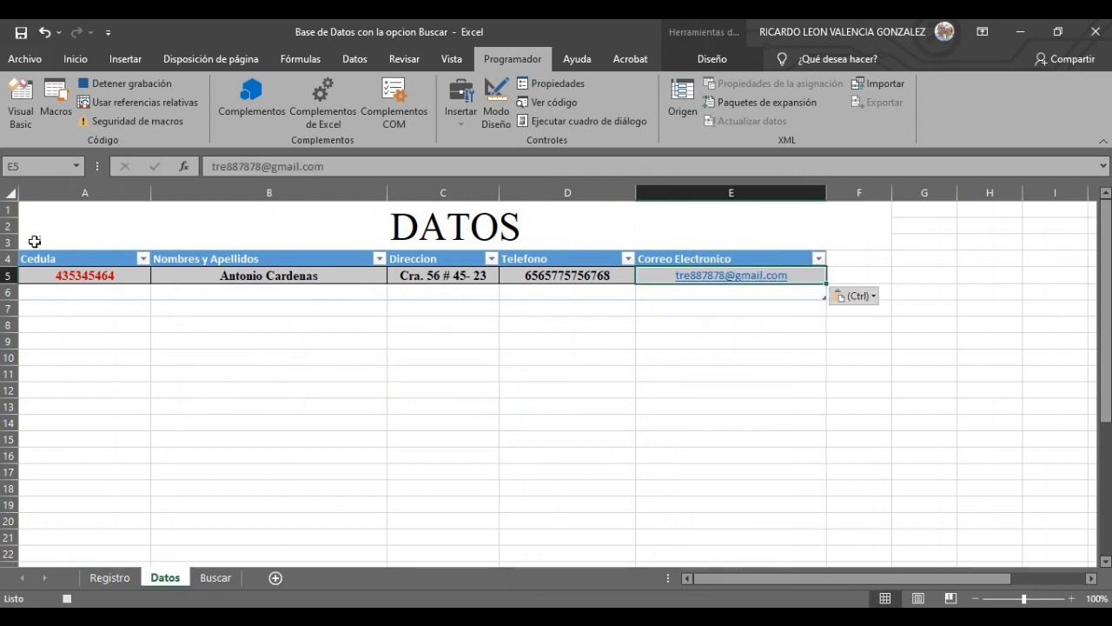
pyautogui.click(58, 276)
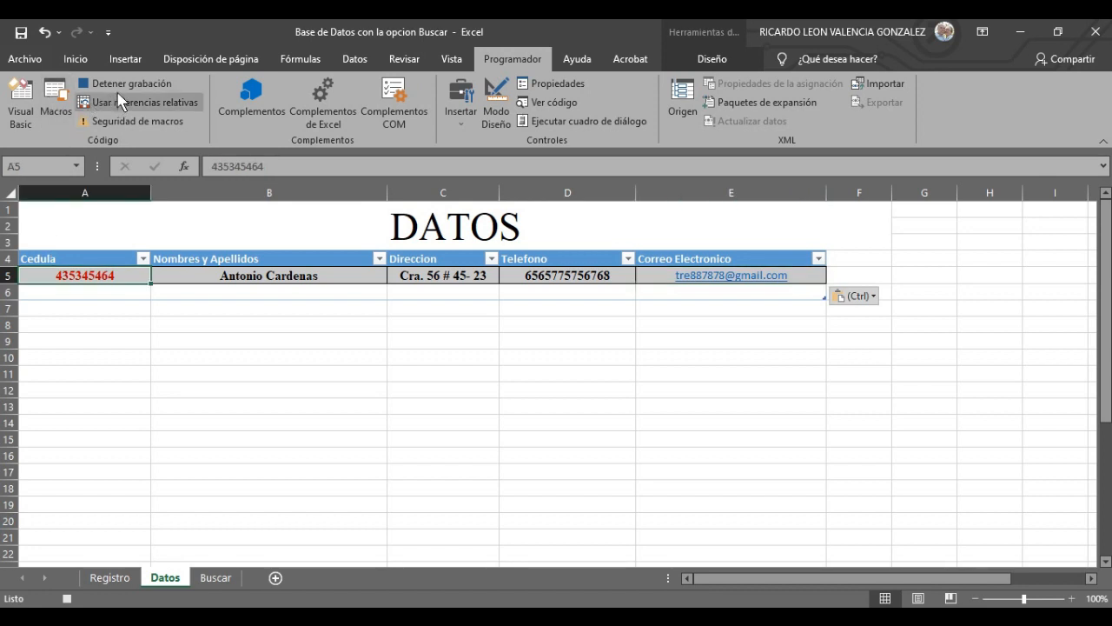
# - Back on Registro, delete the Cedula value and select the name field
pyautogui.click(111, 578)
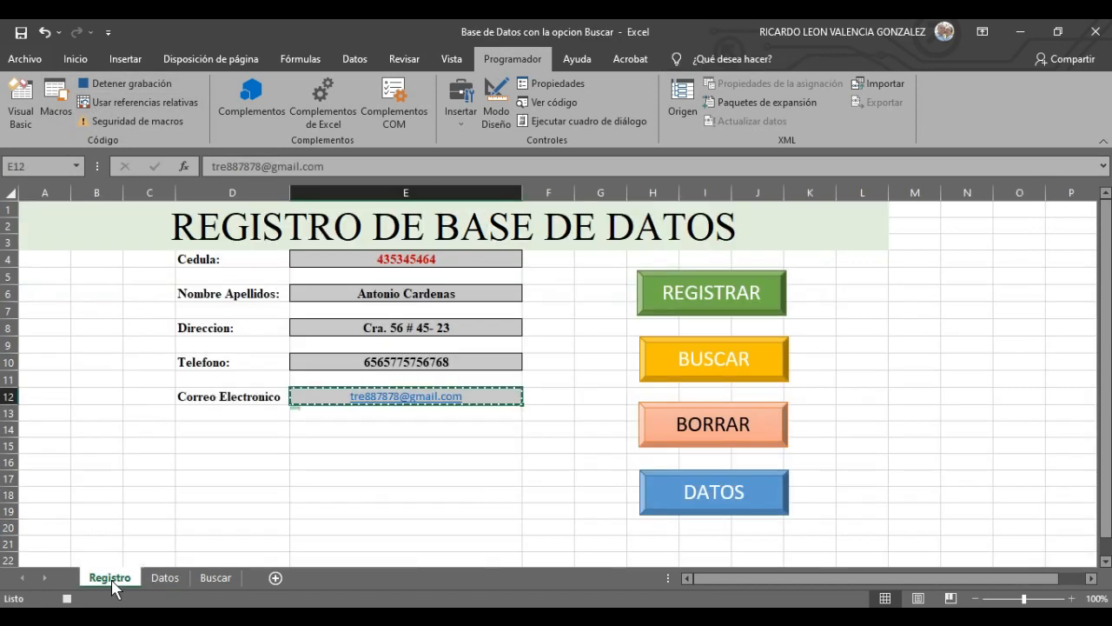
pyautogui.click(452, 259)
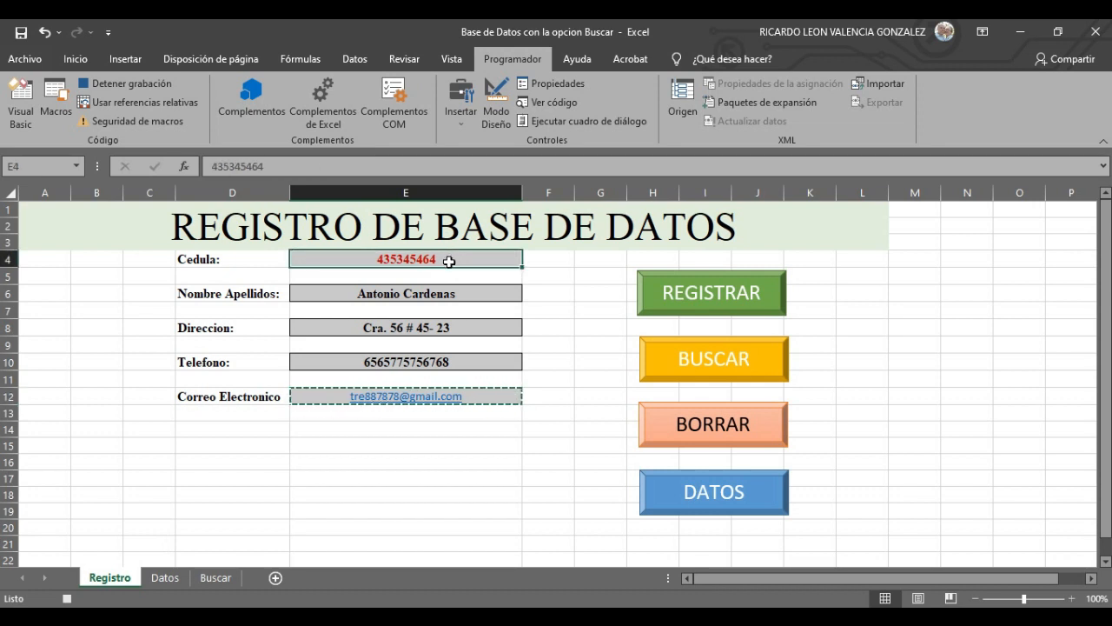
pyautogui.press('Delete')
pyautogui.click(477, 293)
# - Delete the name, address, phone and e-mail entries, then reselect the Cedula field E4
pyautogui.press('Delete')
pyautogui.click(487, 327)
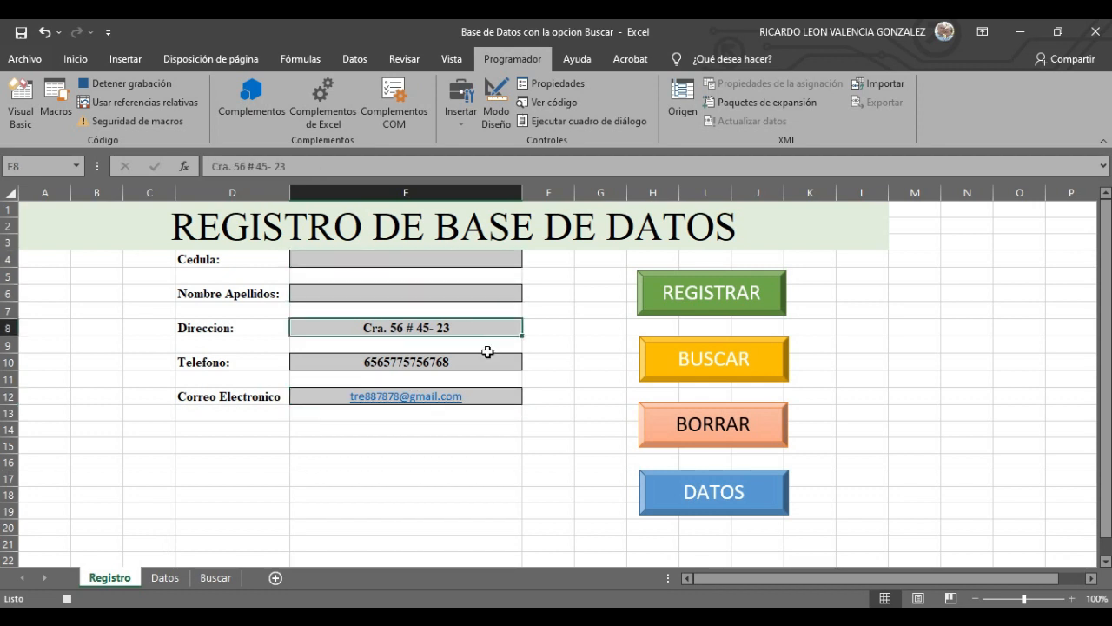
pyautogui.press('Delete')
pyautogui.click(487, 361)
pyautogui.press('Delete')
pyautogui.click(513, 396)
pyautogui.press('Delete')
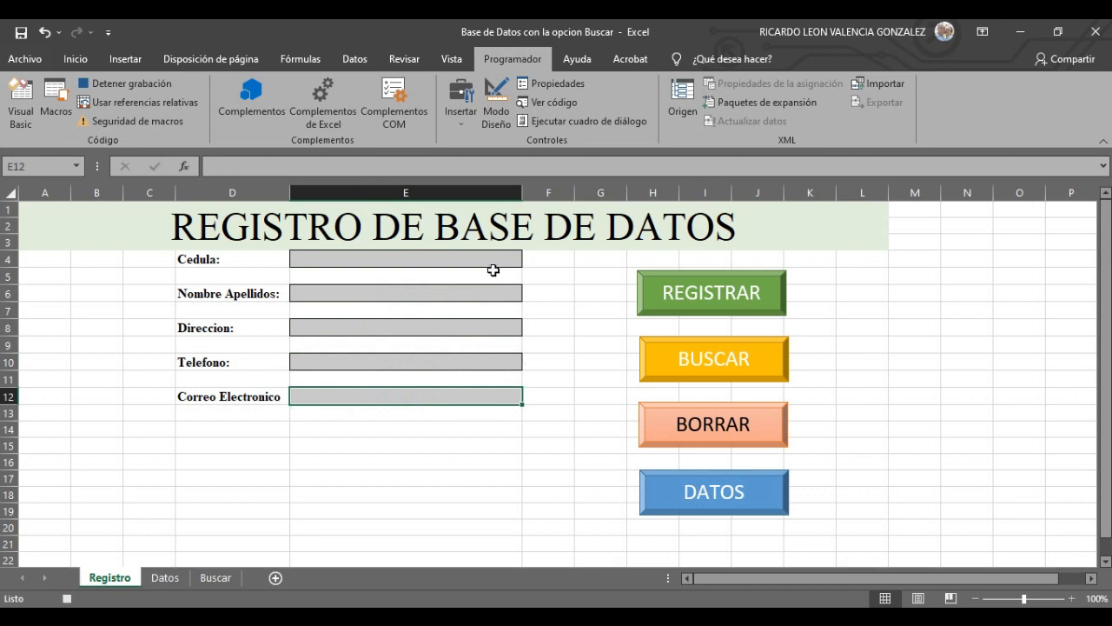
pyautogui.click(492, 260)
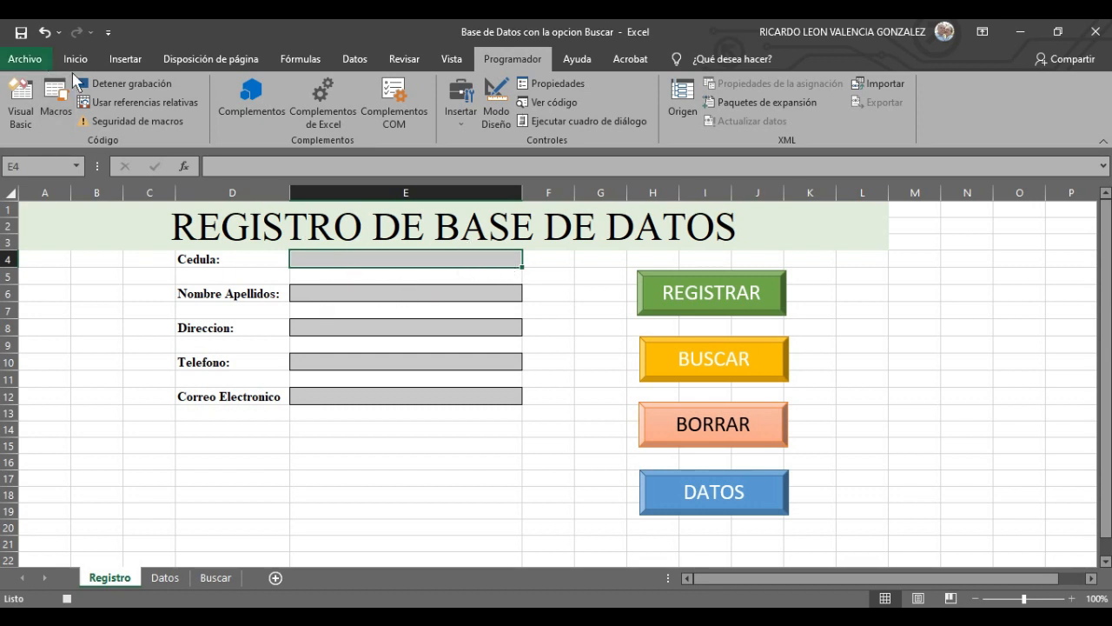
# - Stop the macro recording and confirm REGISTRAR appears in the Macros list
pyautogui.click(138, 85)
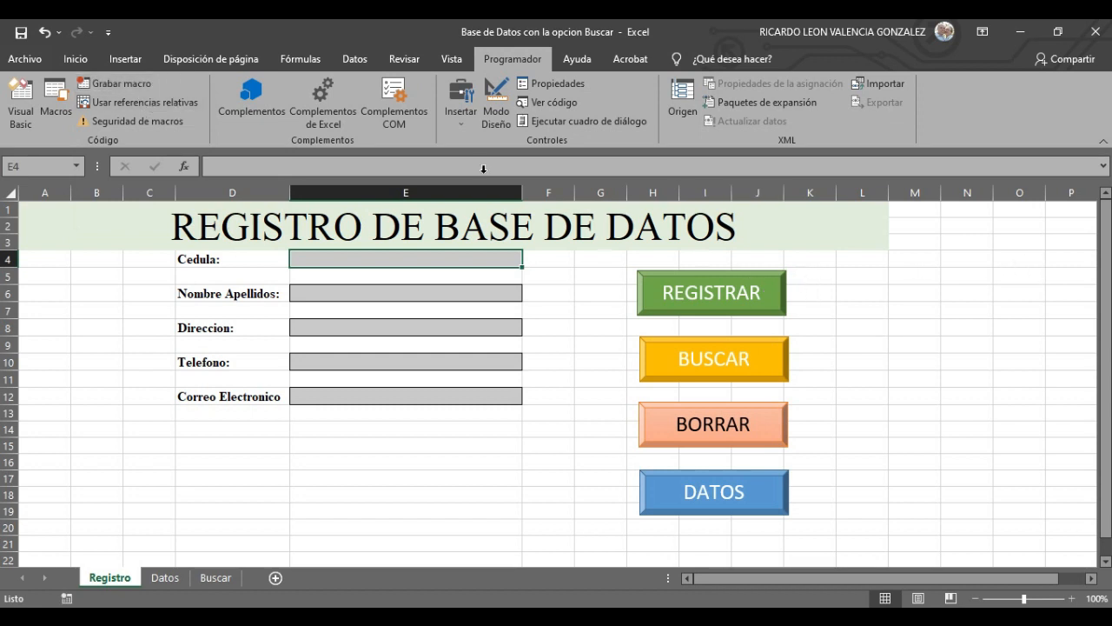
pyautogui.click(52, 105)
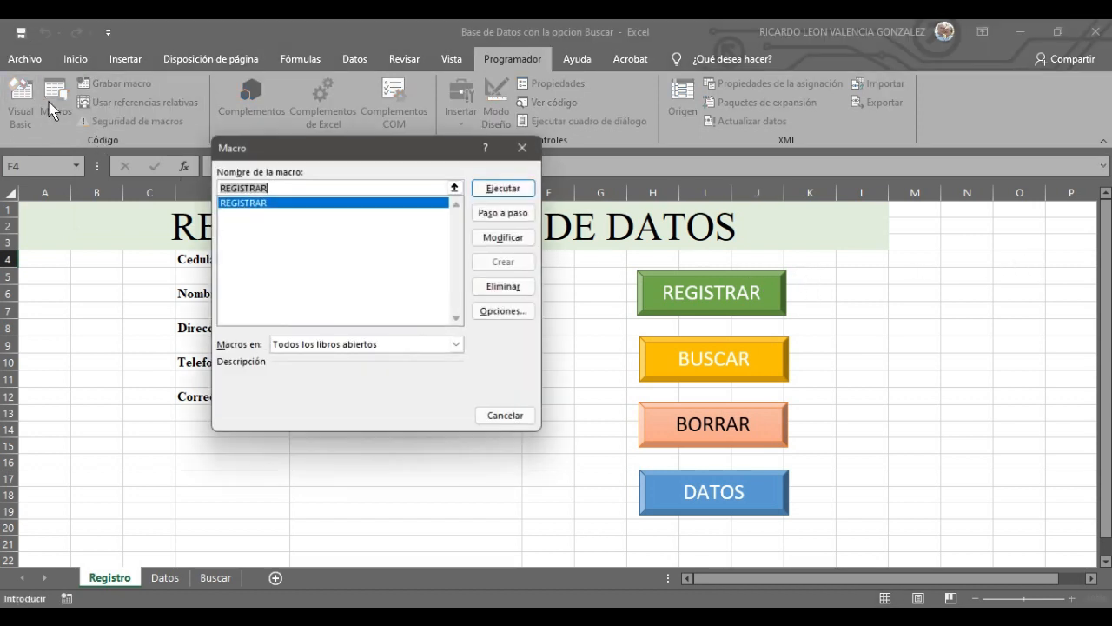
pyautogui.click(521, 147)
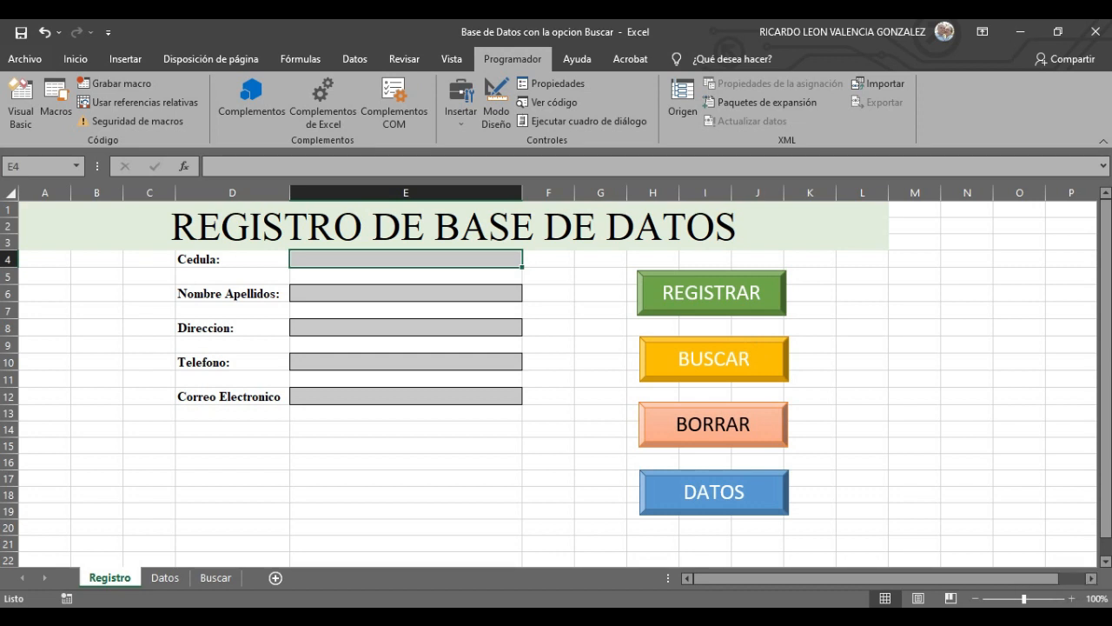
# - Assign the REGISTRAR macro to the REGISTRAR shape through Asignar macro
pyautogui.rightClick(727, 292)
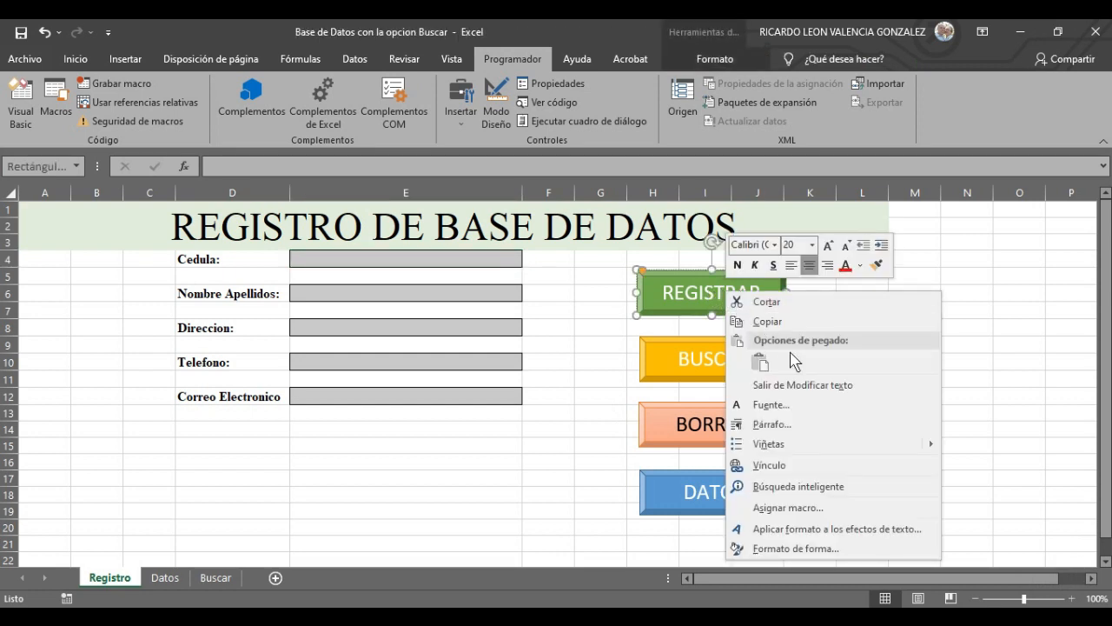
pyautogui.click(816, 511)
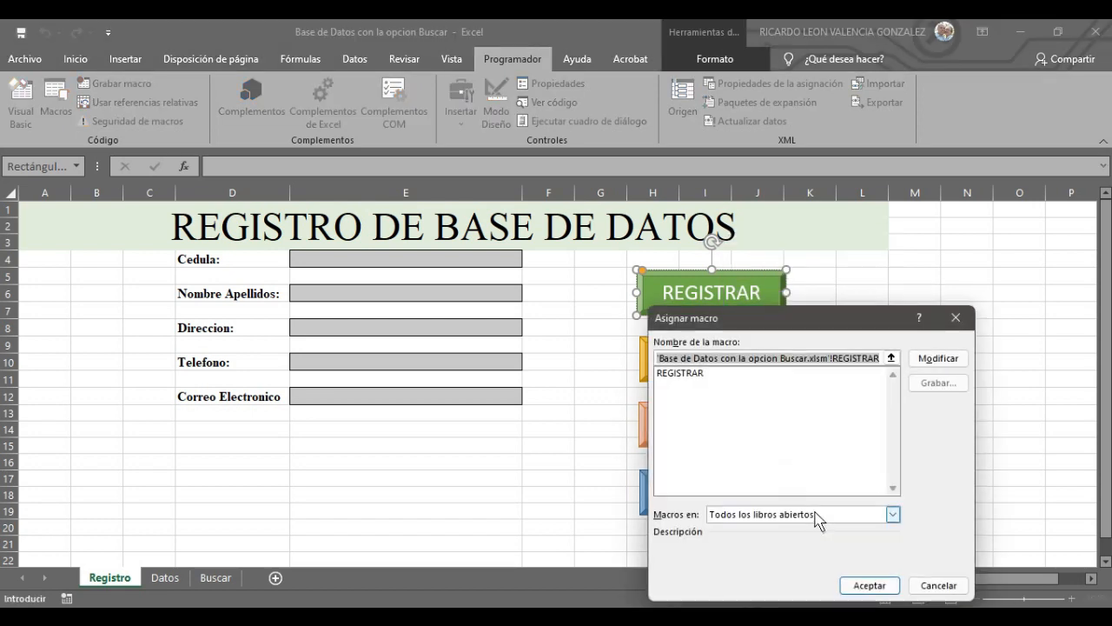
pyautogui.click(689, 375)
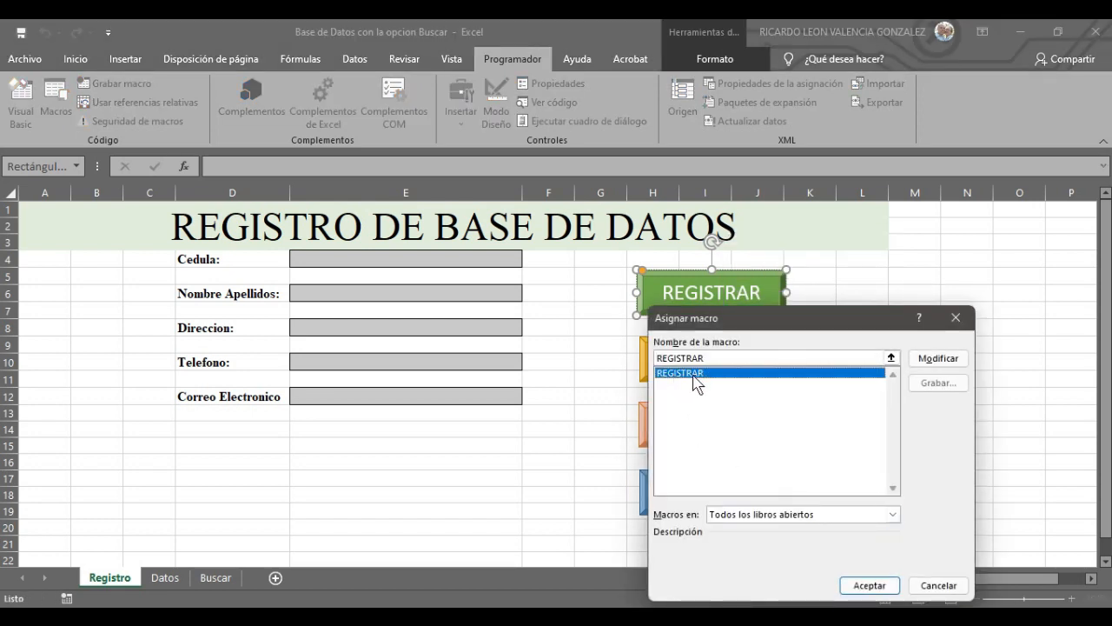
pyautogui.click(870, 586)
pyautogui.click(817, 326)
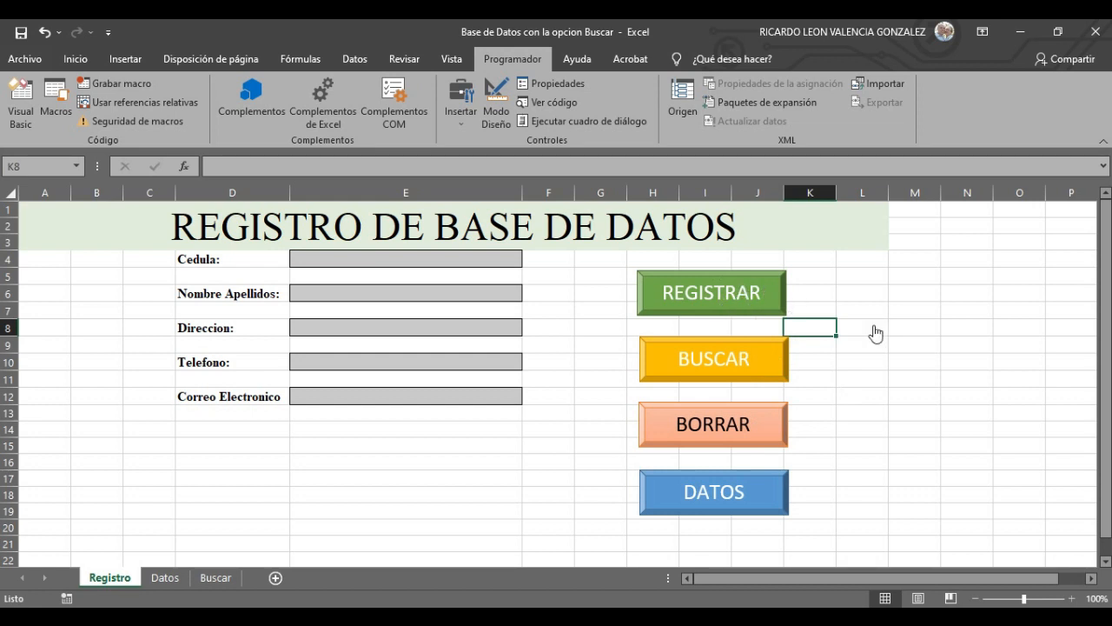
# - Enter the second person's Cedula number and full name on the Registro form
pyautogui.click(920, 346)
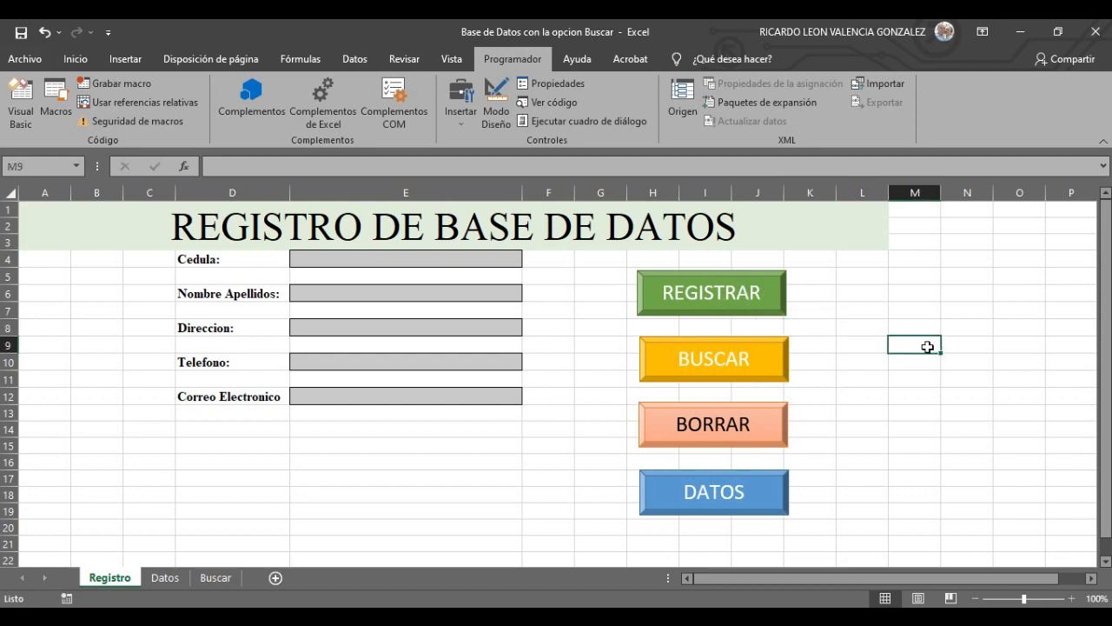
pyautogui.click(427, 259)
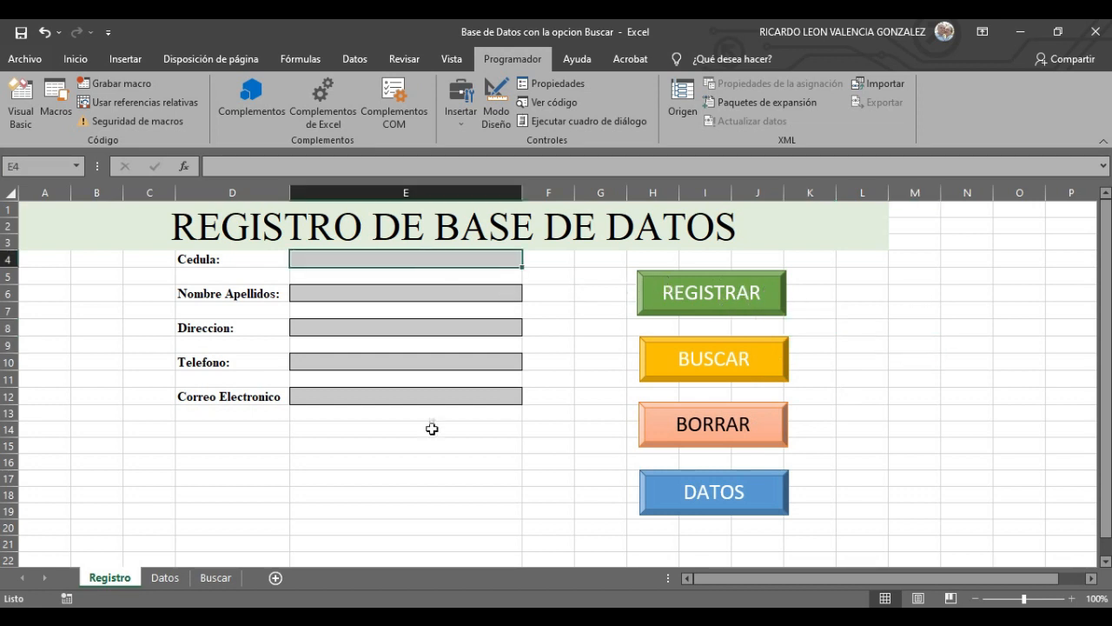
pyautogui.click(164, 579)
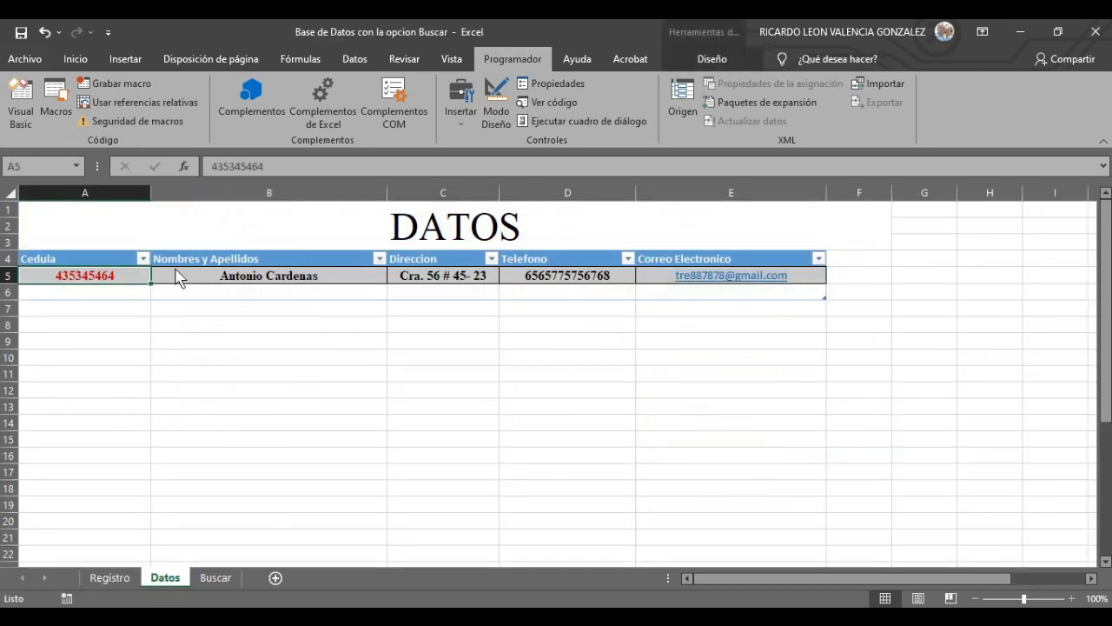
pyautogui.click(106, 577)
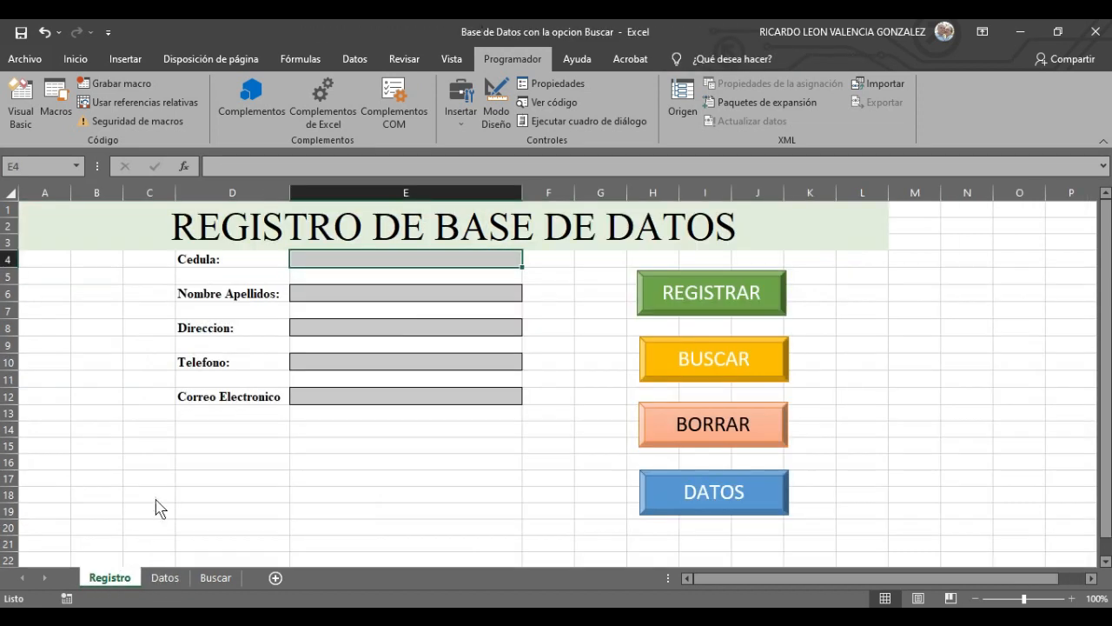
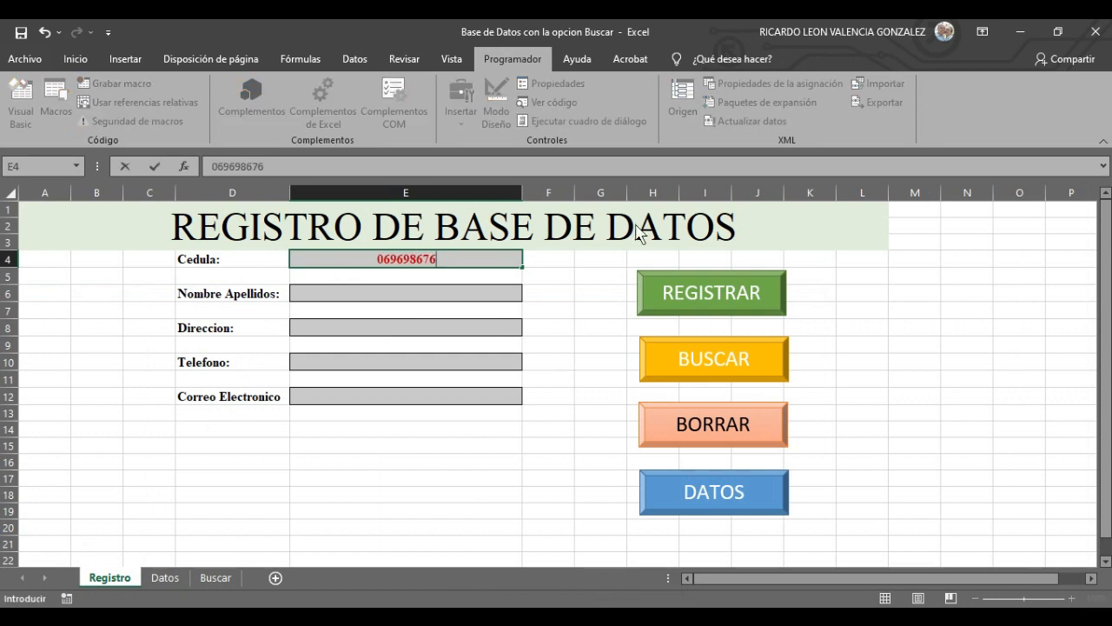
pyautogui.click(453, 292)
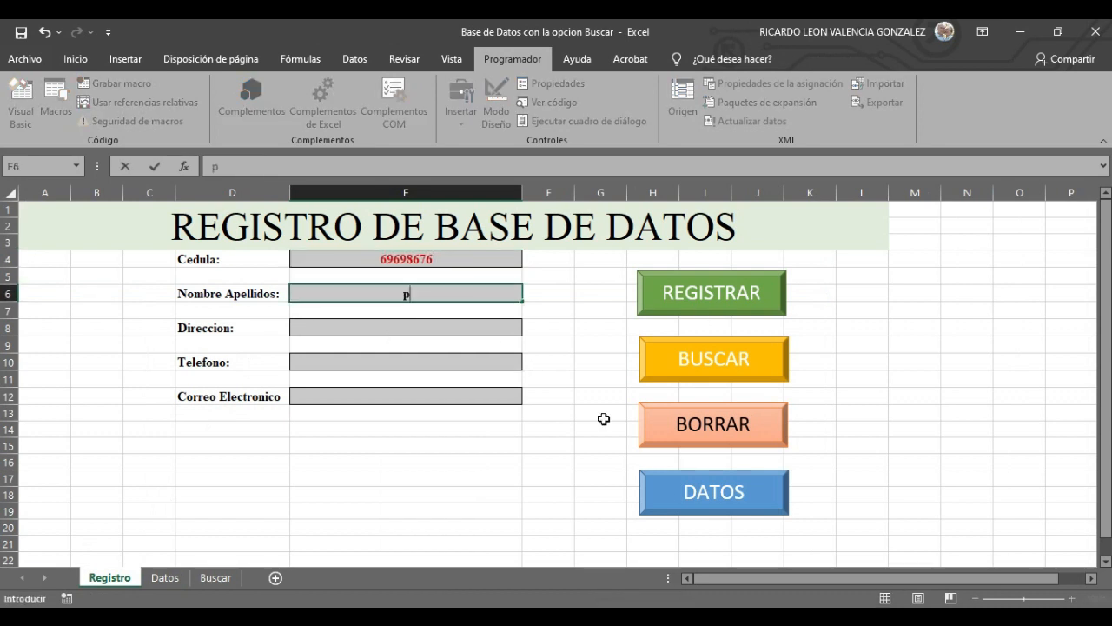
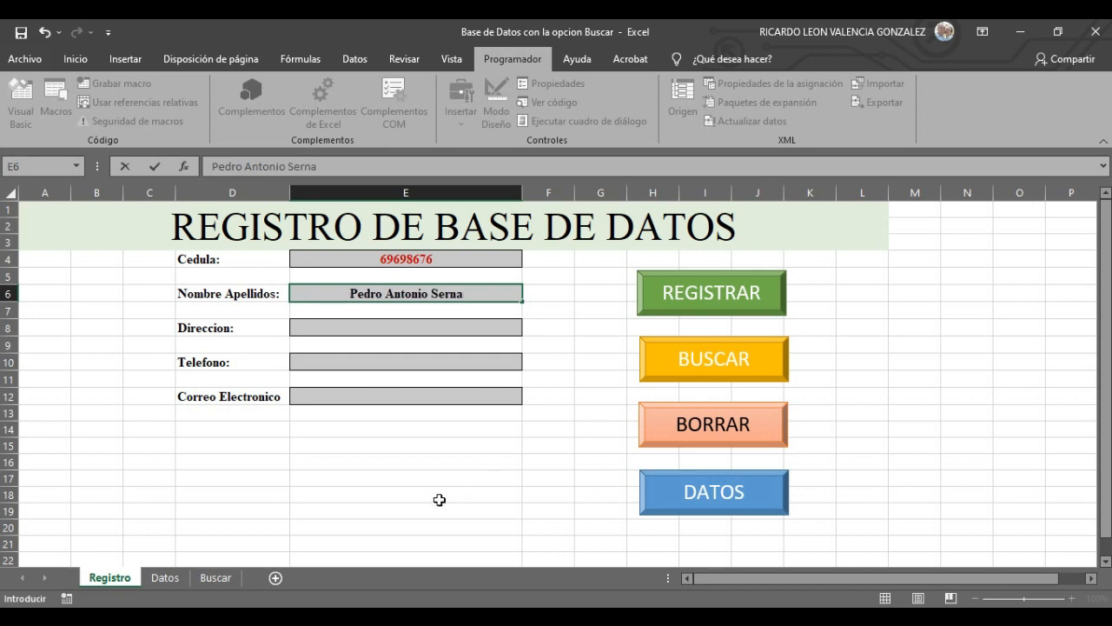
pyautogui.click(431, 326)
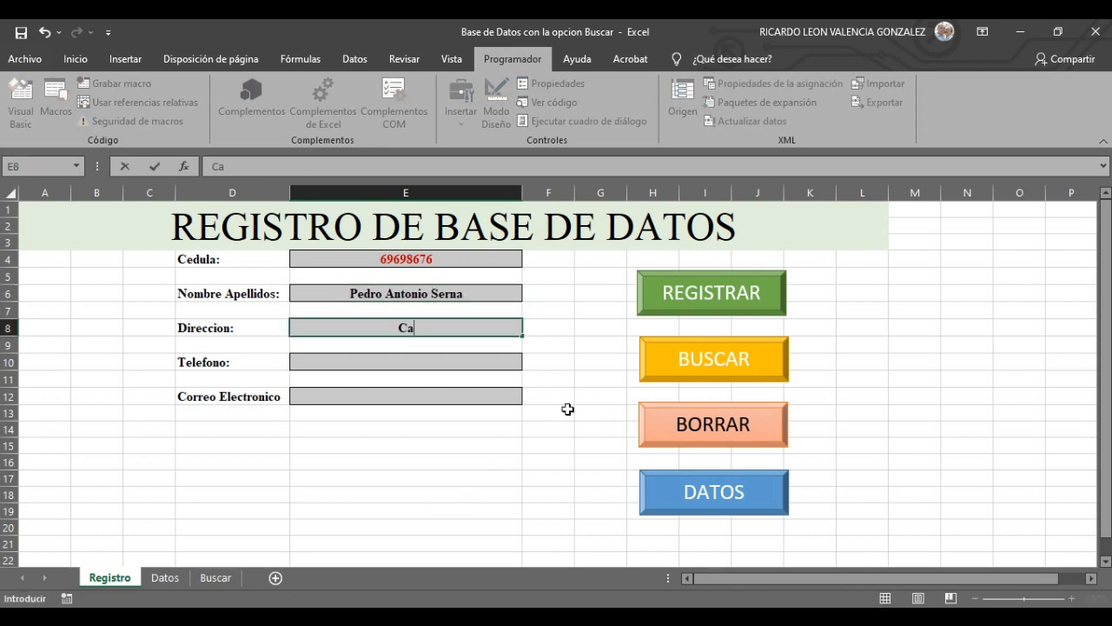
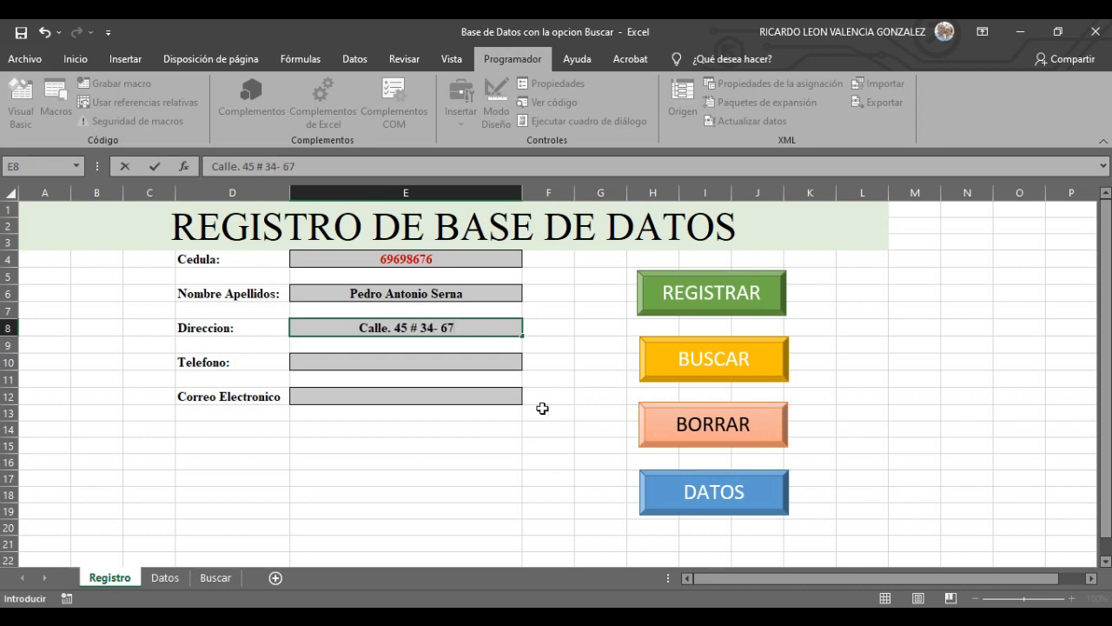
# - Fill in the person's address, phone number and e-mail, then view the Datos sheet
pyautogui.click(408, 365)
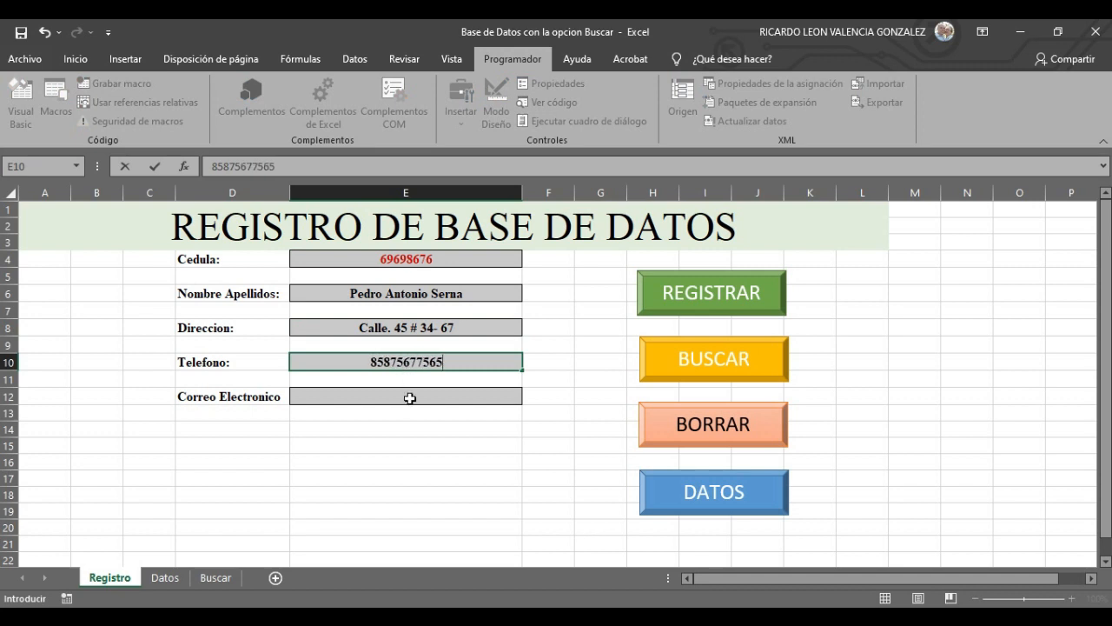
pyautogui.click(410, 397)
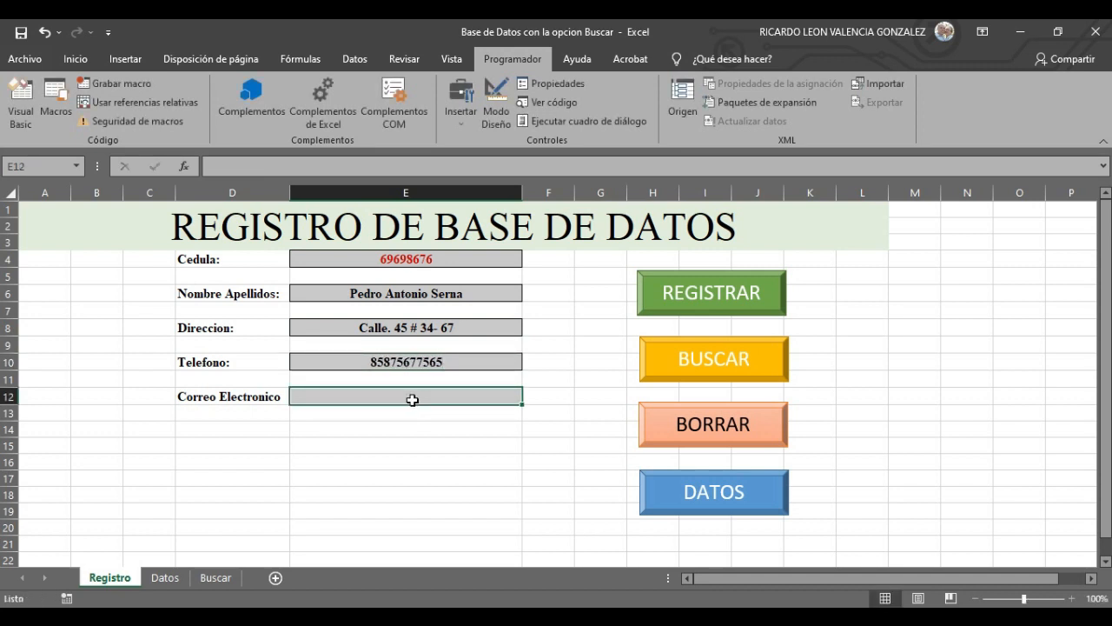
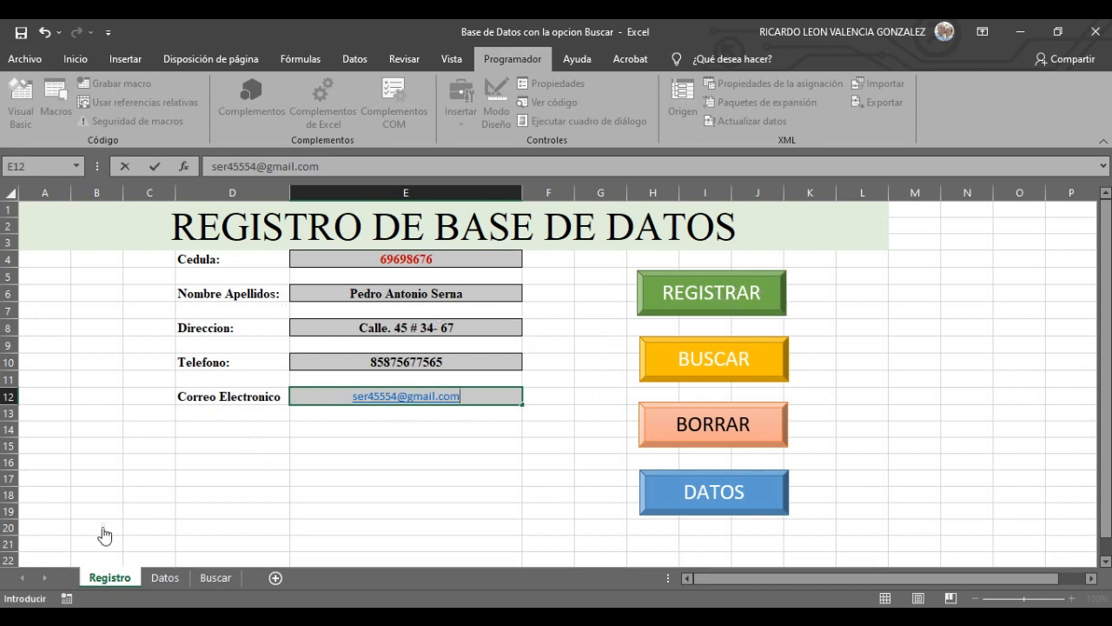
pyautogui.click(150, 584)
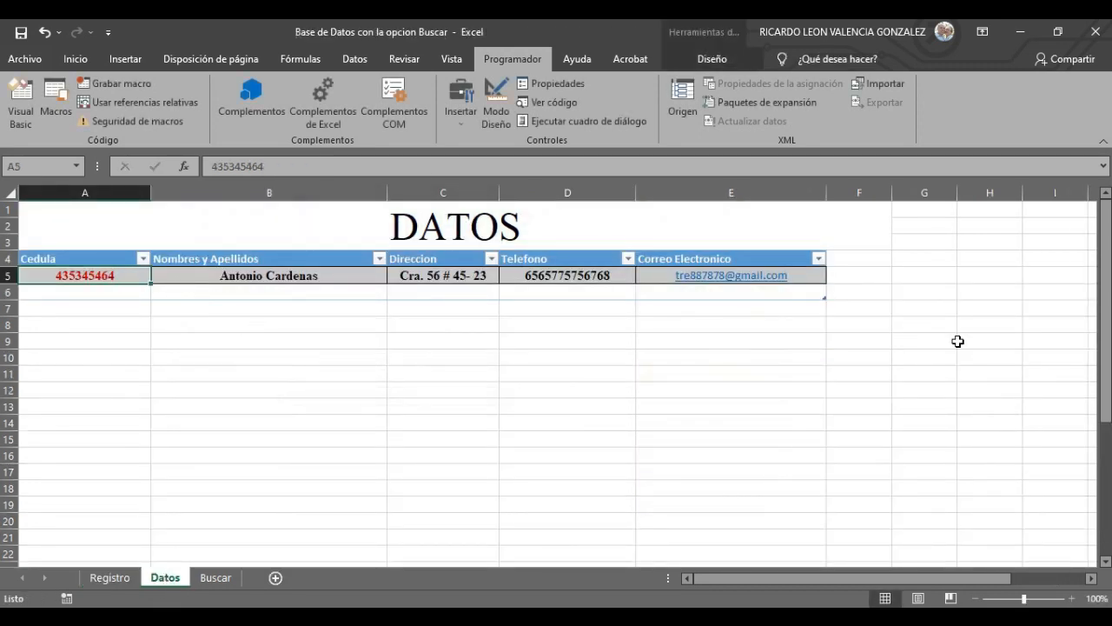
# - Run REGISTRAR from the form and check the new record in Datos row 5
pyautogui.click(121, 581)
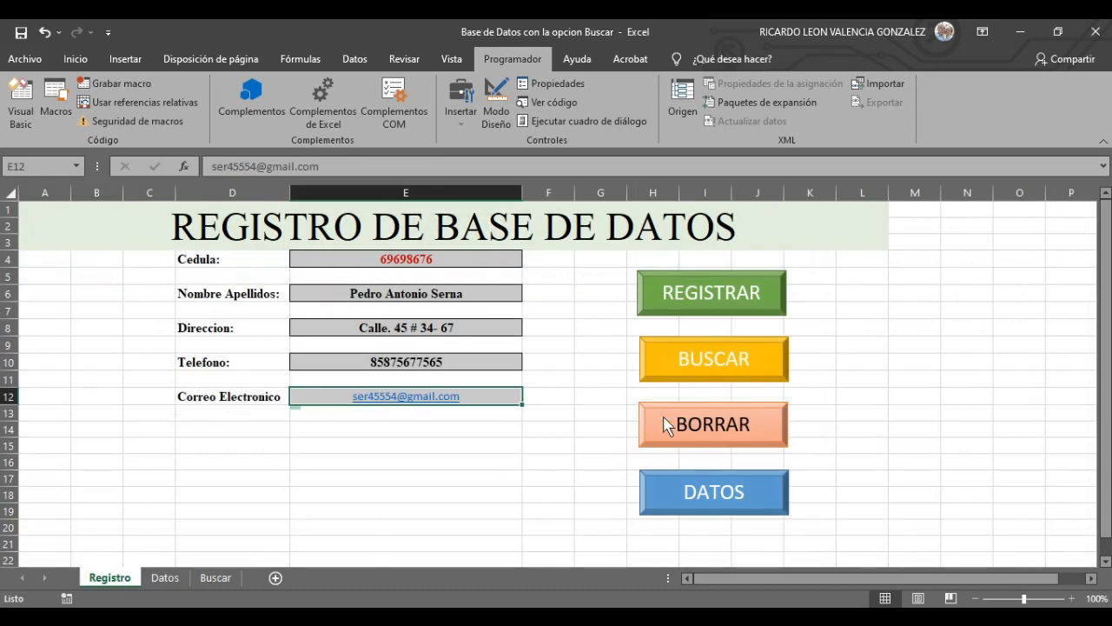
pyautogui.click(722, 293)
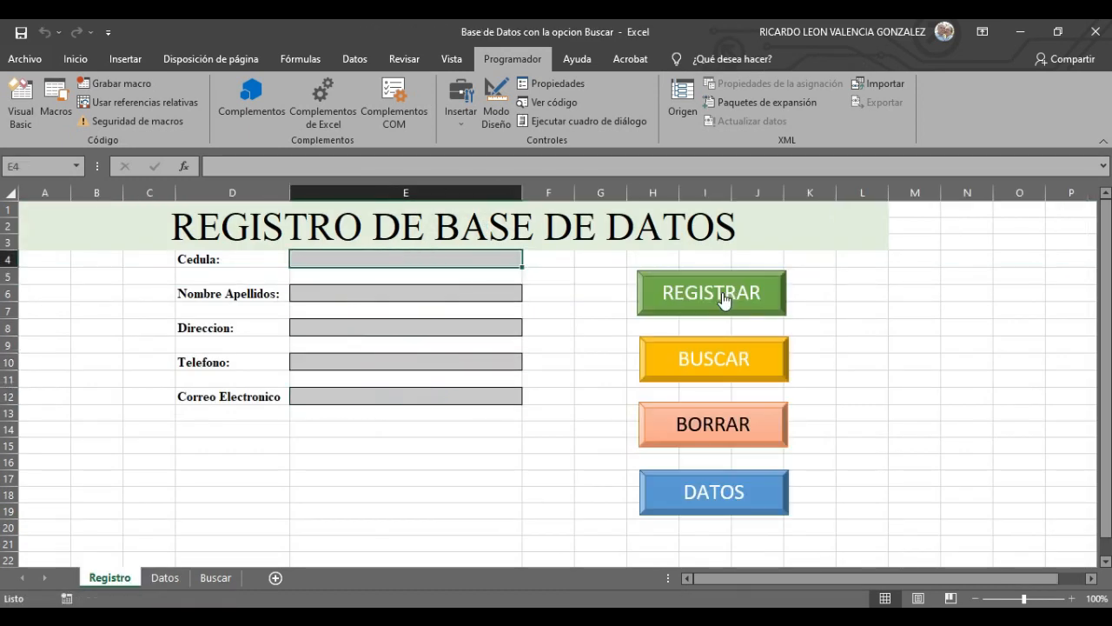
pyautogui.click(172, 578)
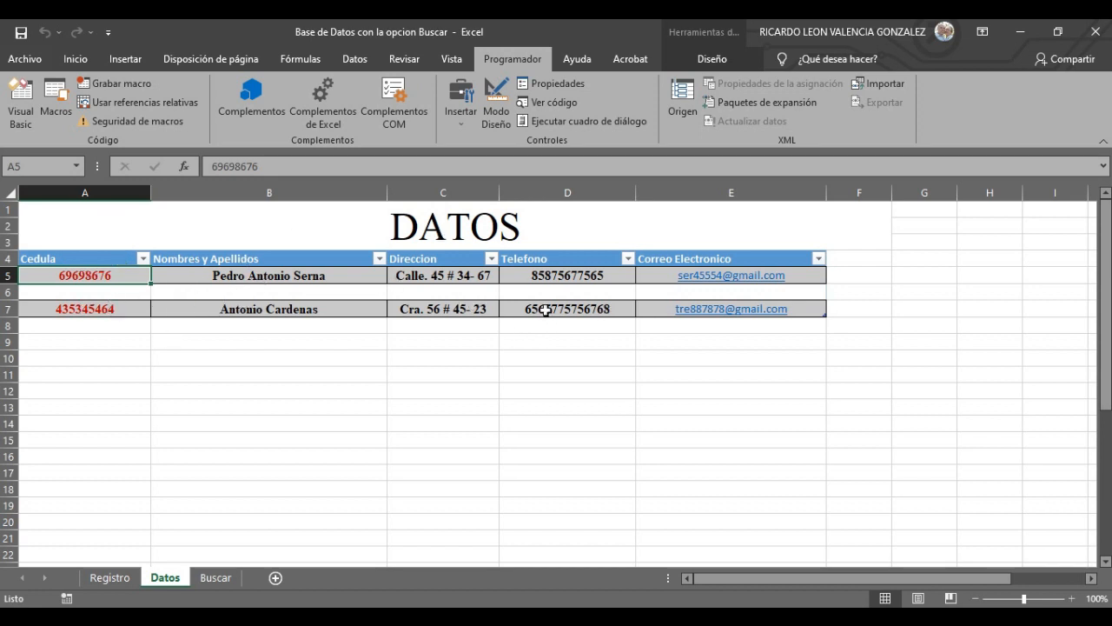
pyautogui.click(109, 578)
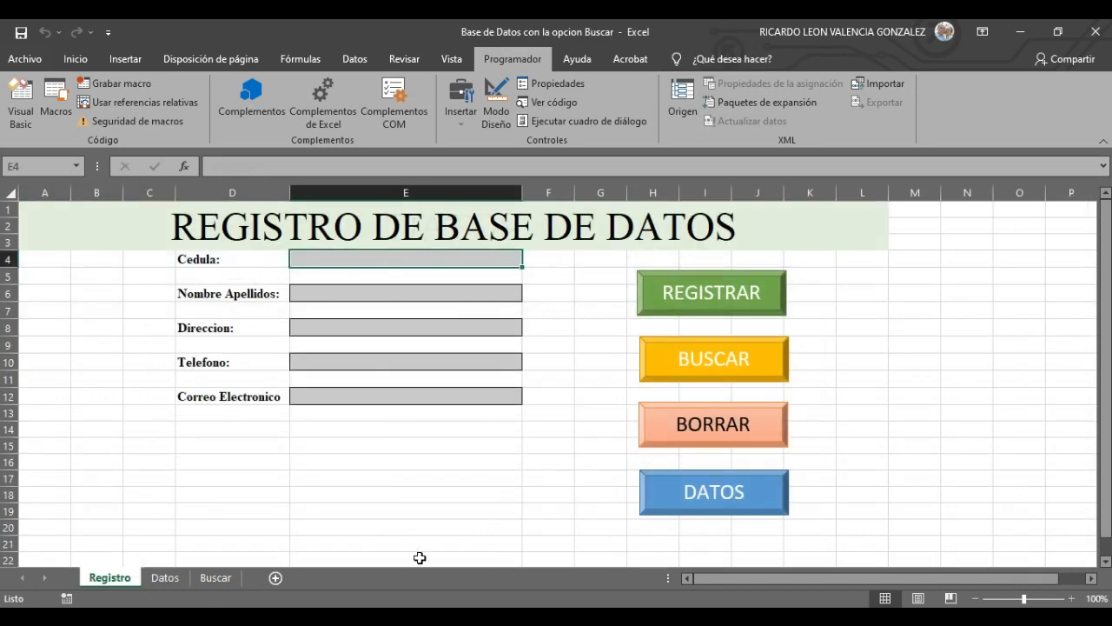
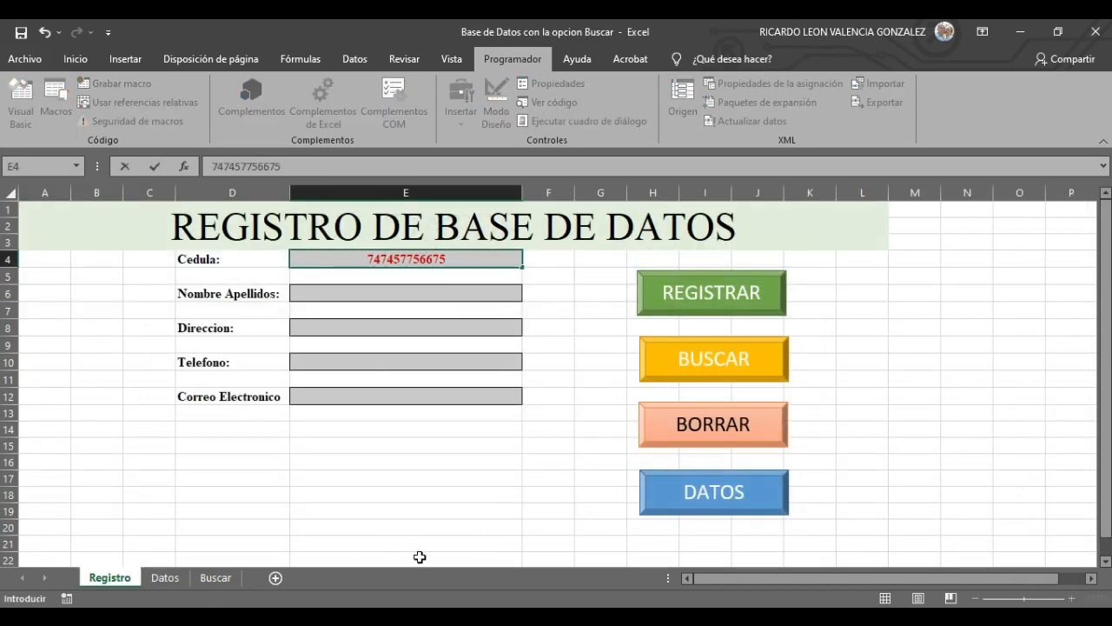
# - Enter a third person's ID, name, address, phone and e-mail, then run REGISTRAR
pyautogui.click(400, 292)
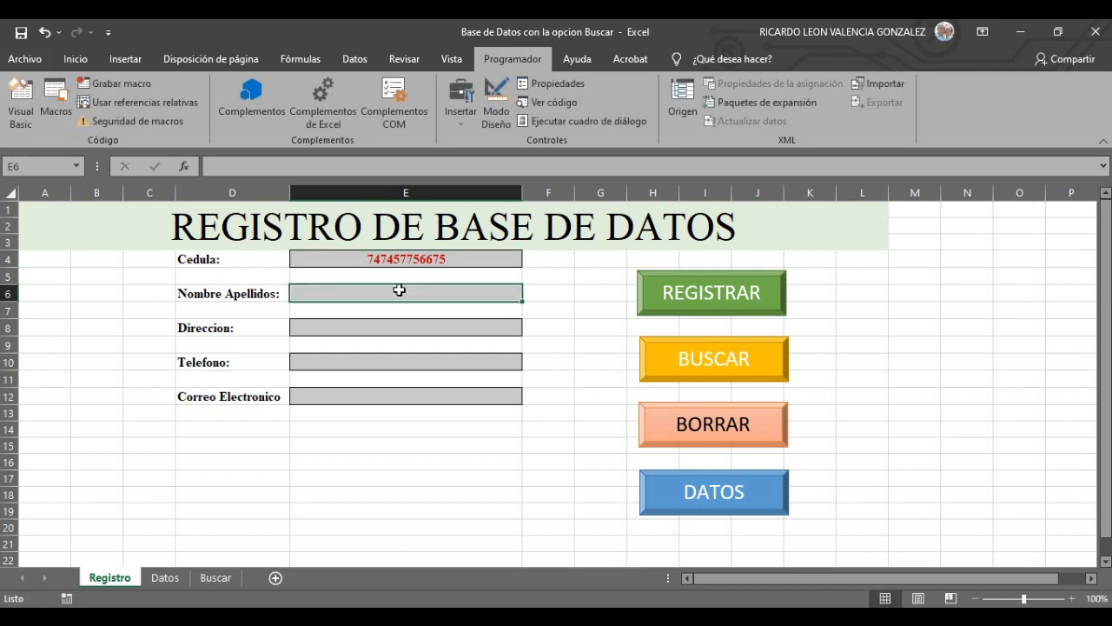
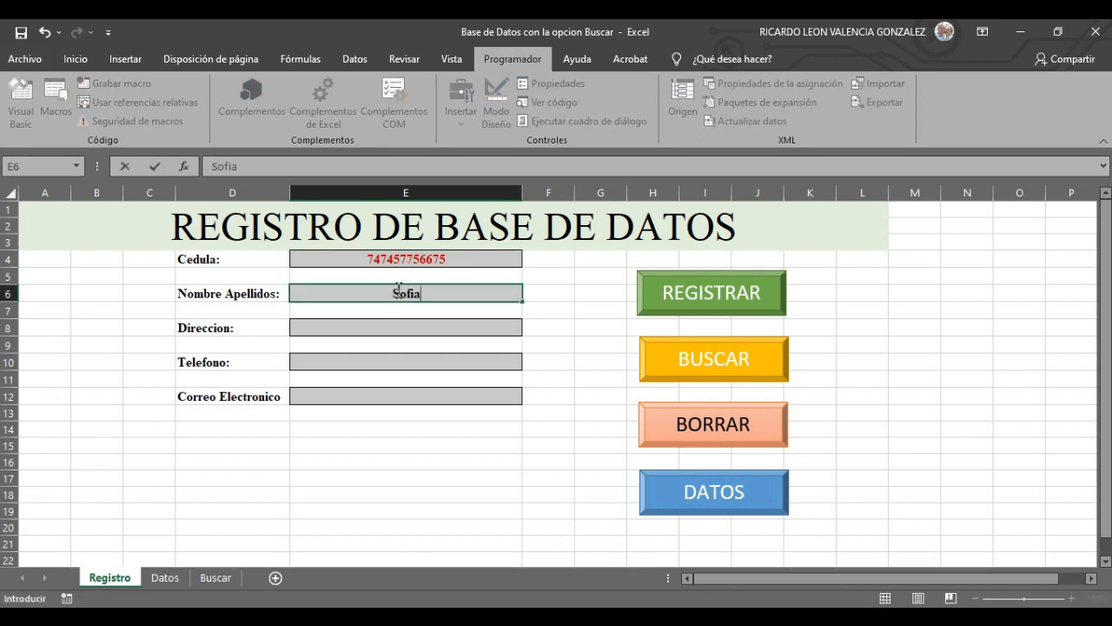
pyautogui.click(399, 332)
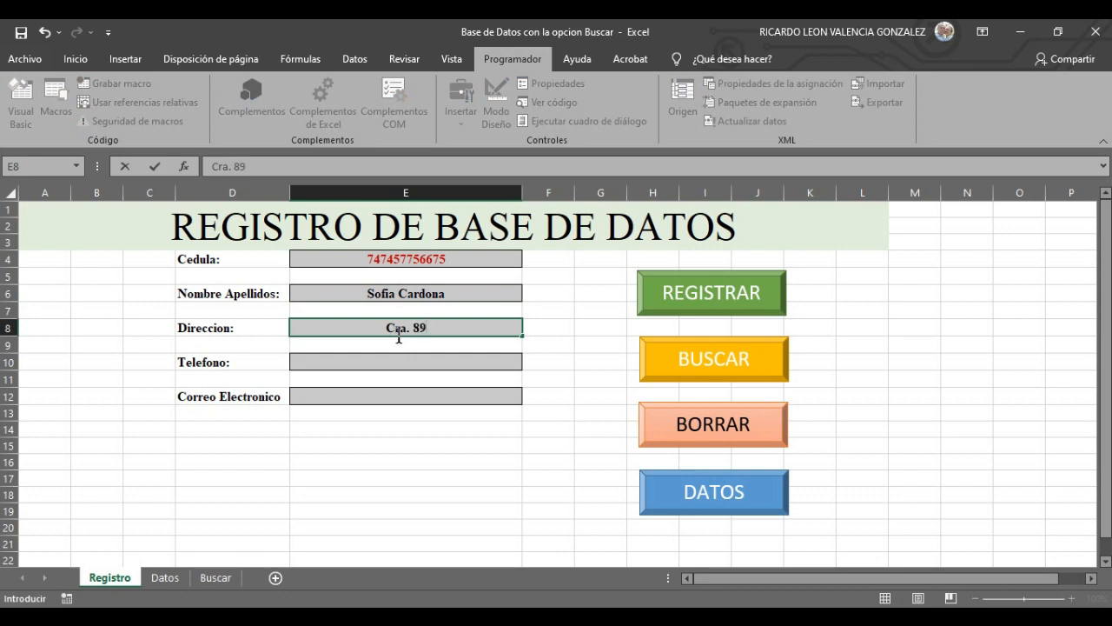
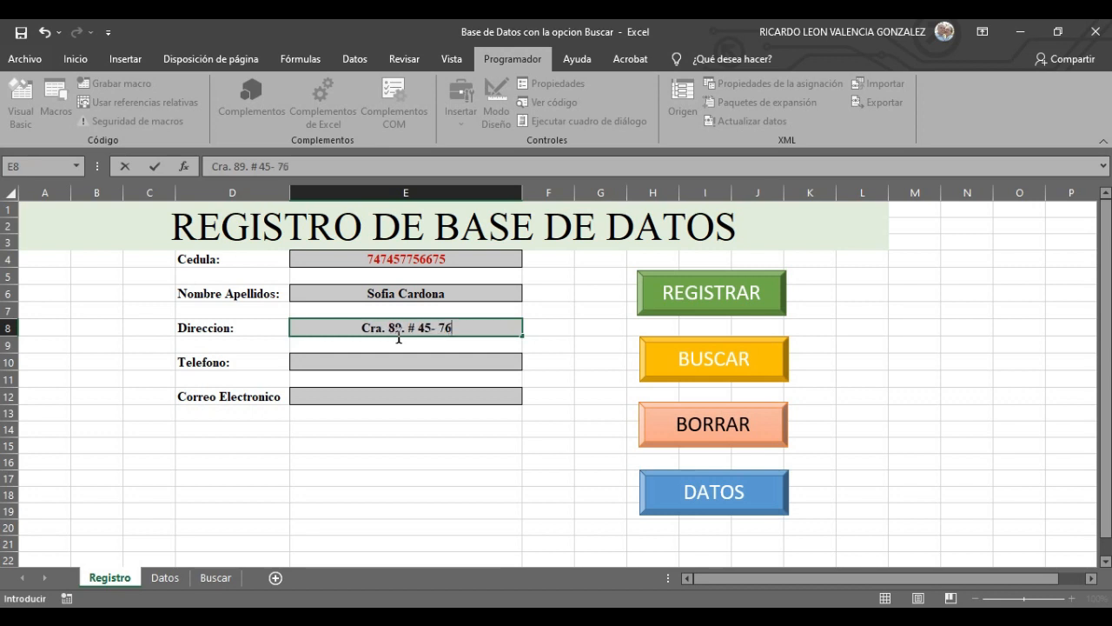
pyautogui.click(406, 369)
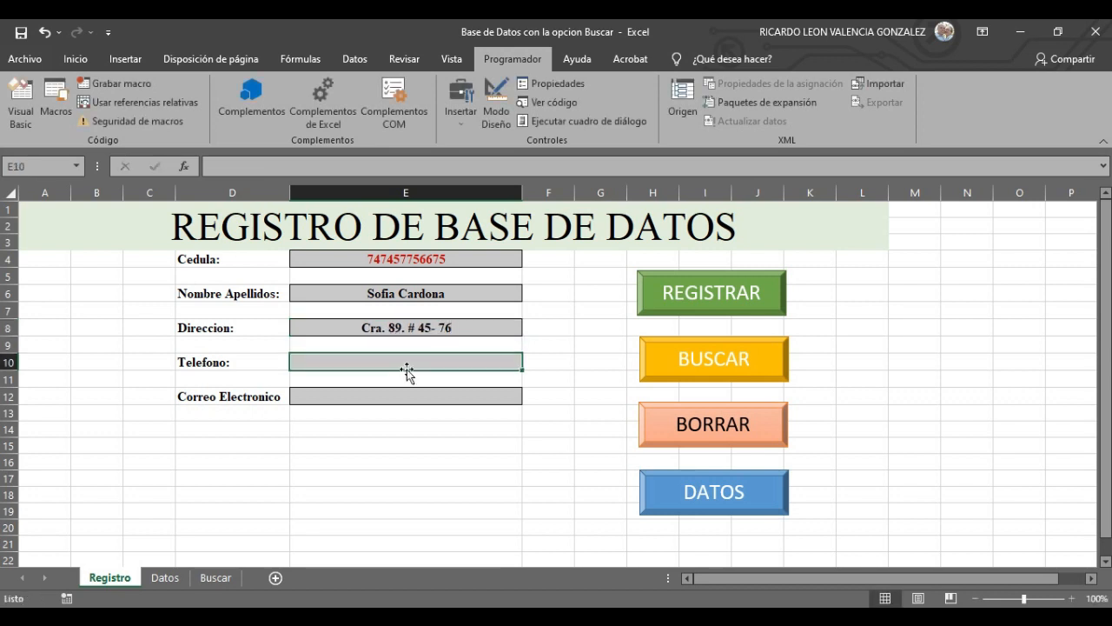
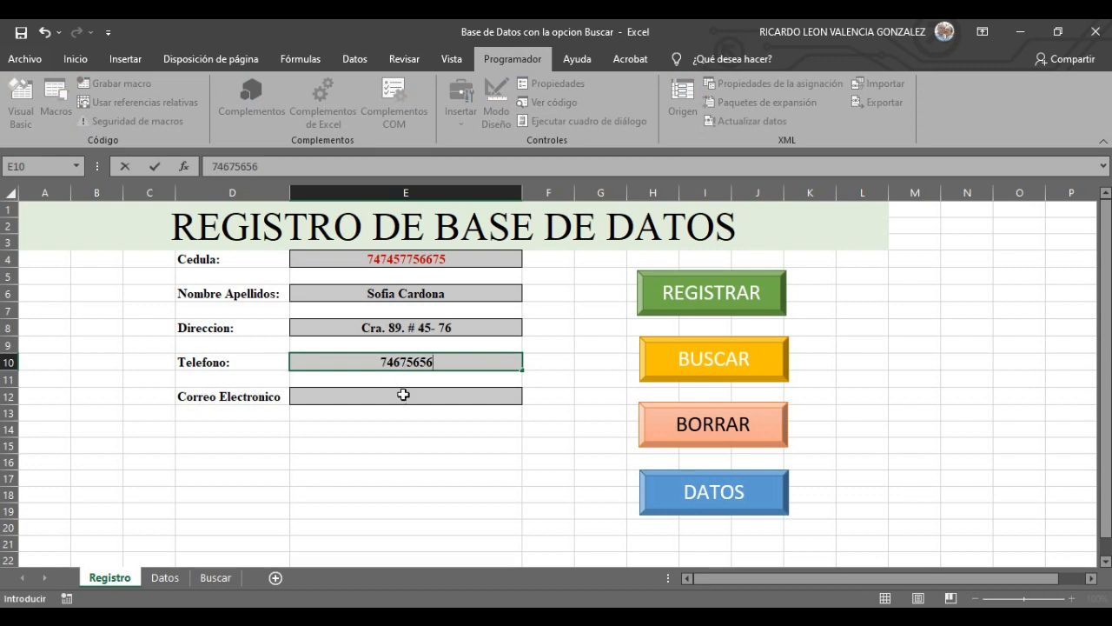
pyautogui.click(404, 393)
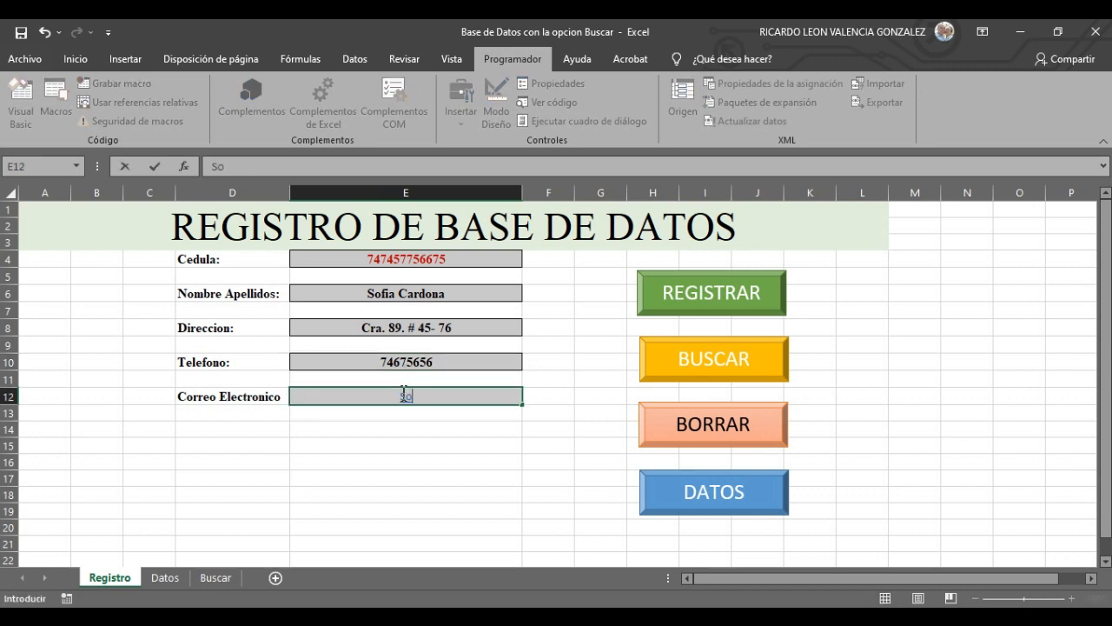
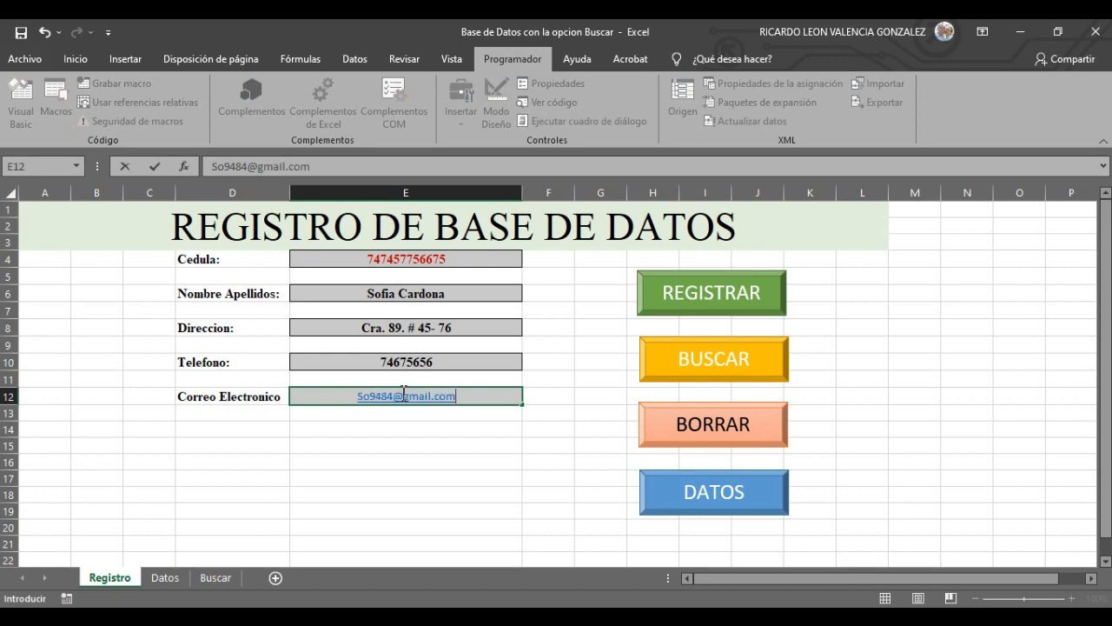
pyautogui.click(718, 292)
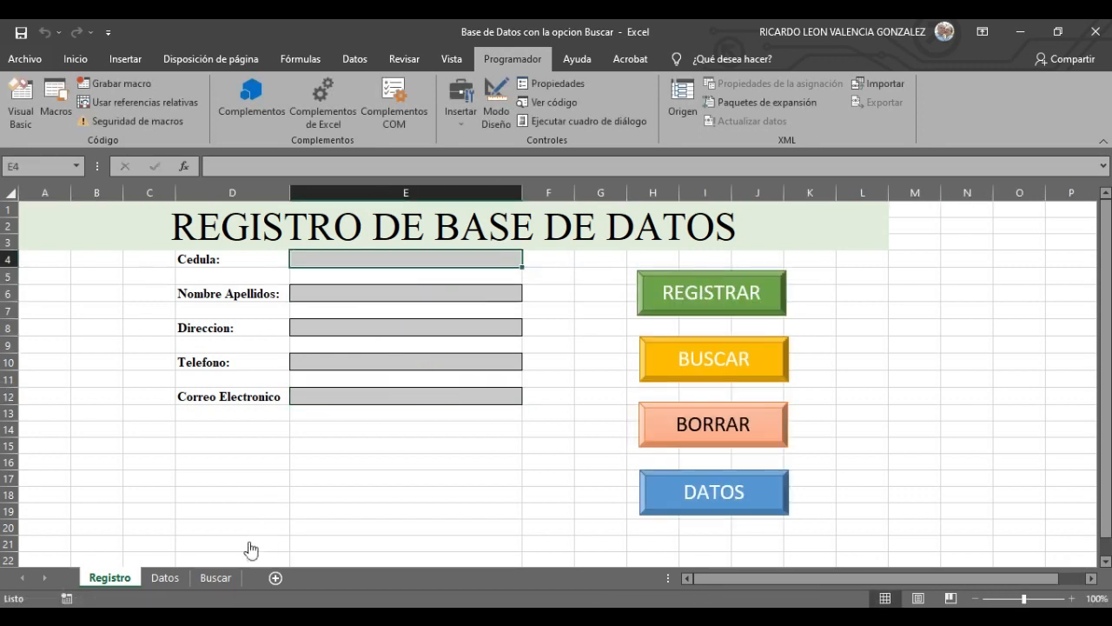
pyautogui.click(164, 578)
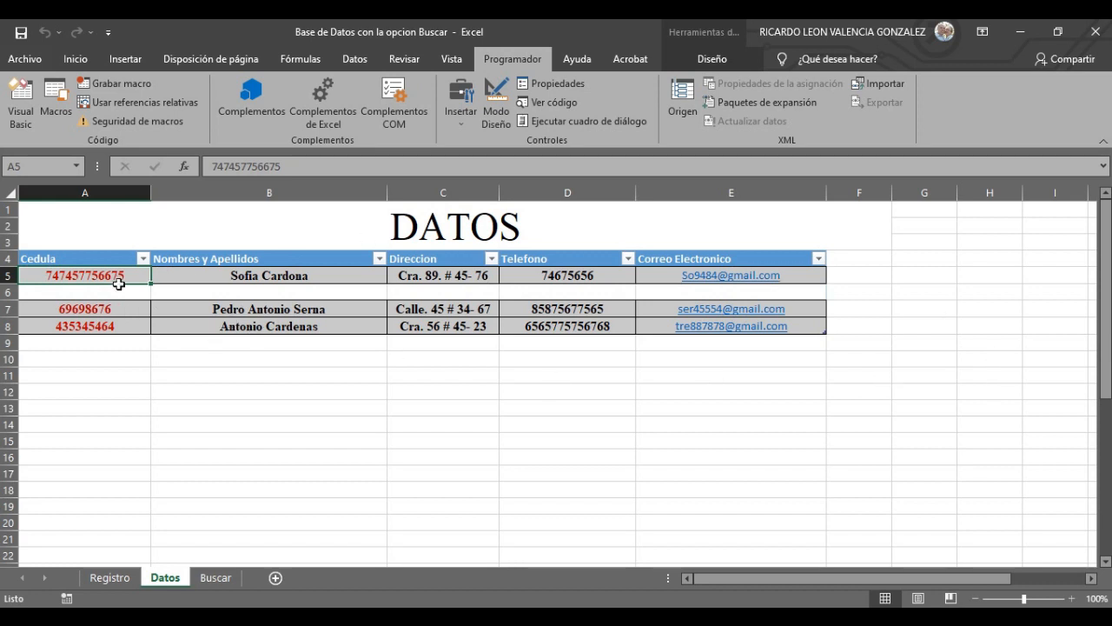
pyautogui.click(108, 577)
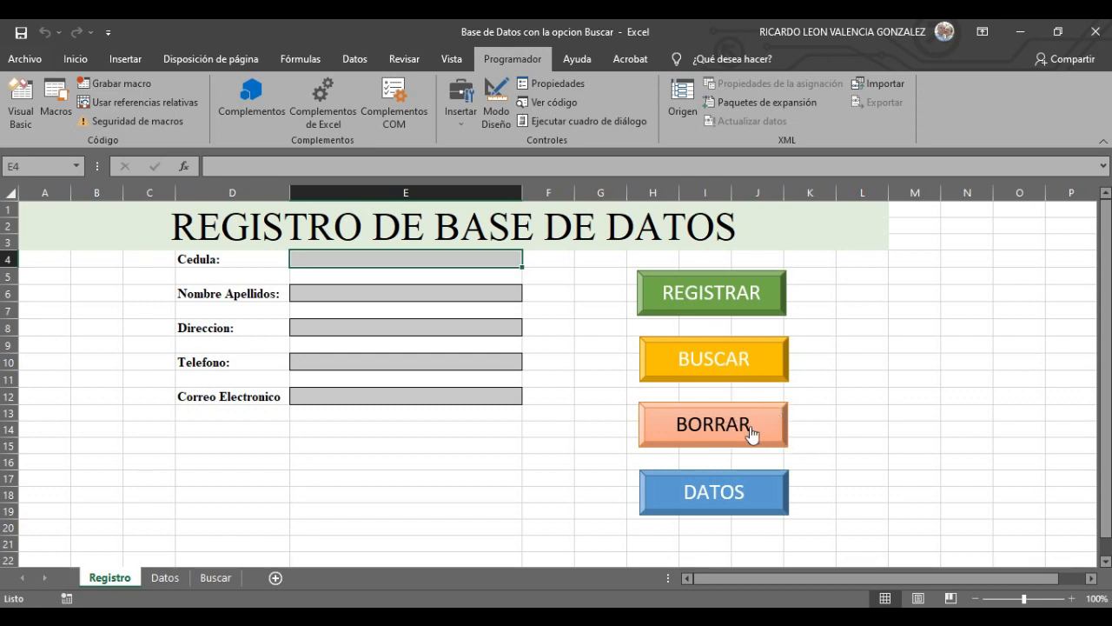
pyautogui.click(759, 492)
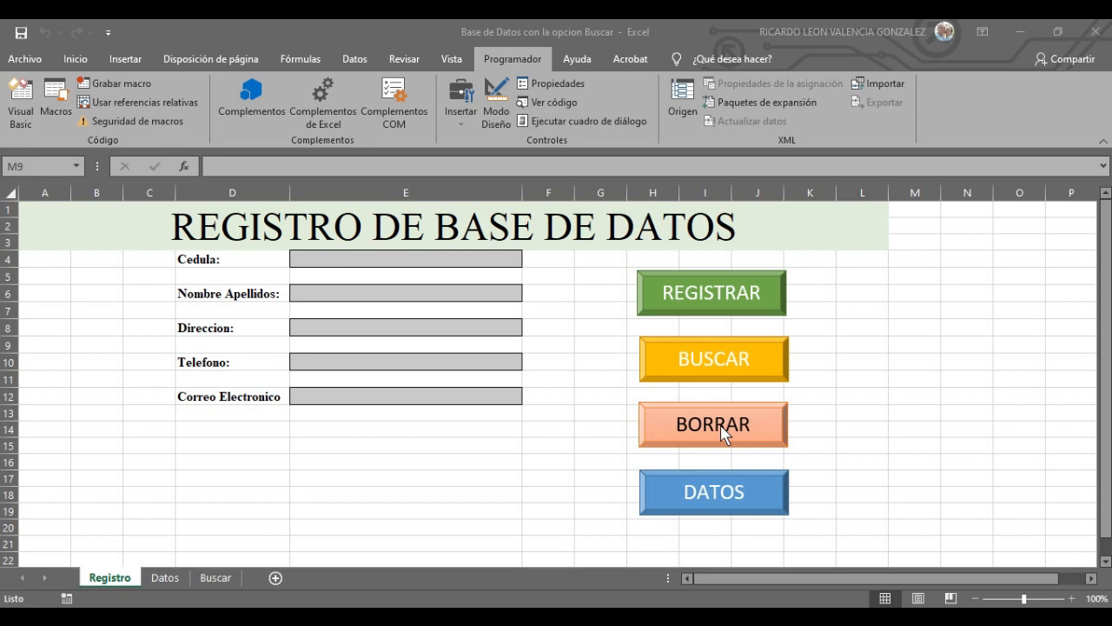
pyautogui.click(392, 294)
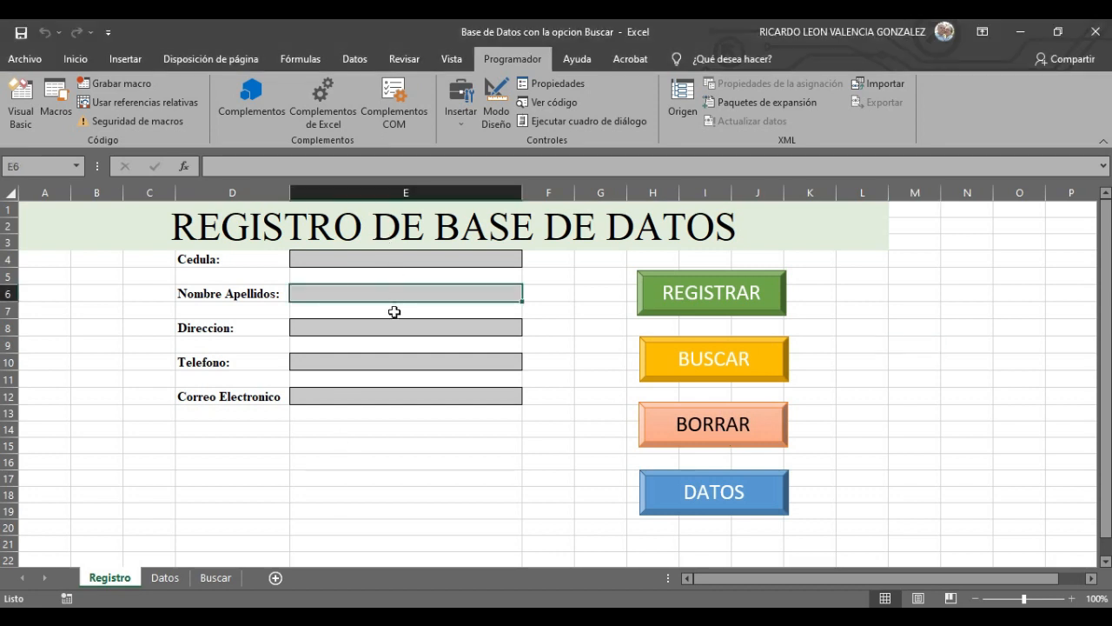
pyautogui.click(397, 328)
pyautogui.click(397, 362)
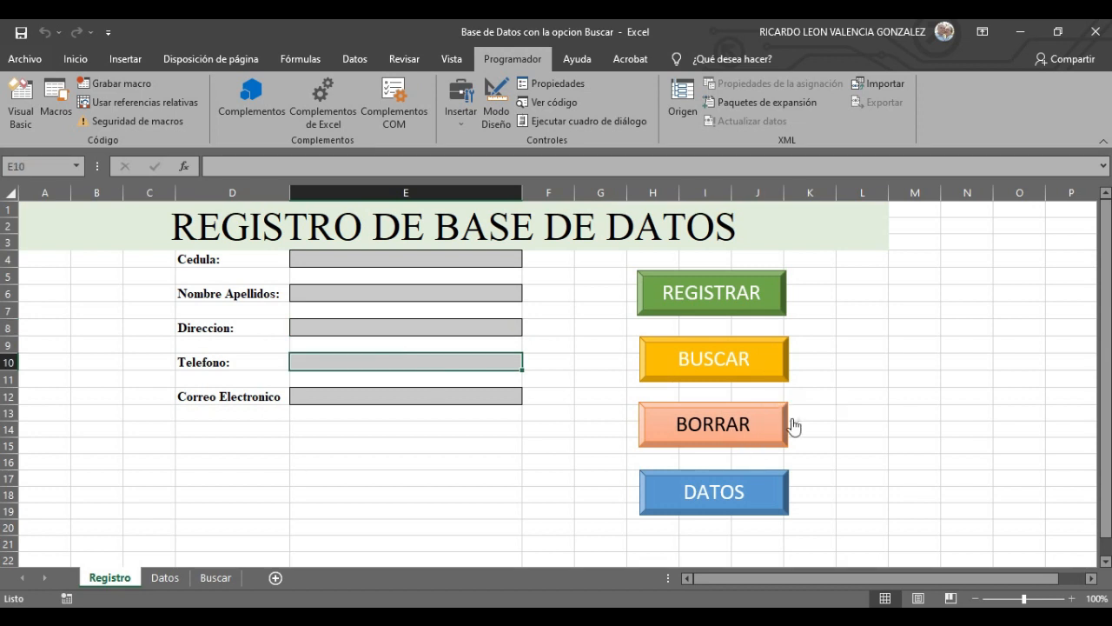
pyautogui.click(320, 259)
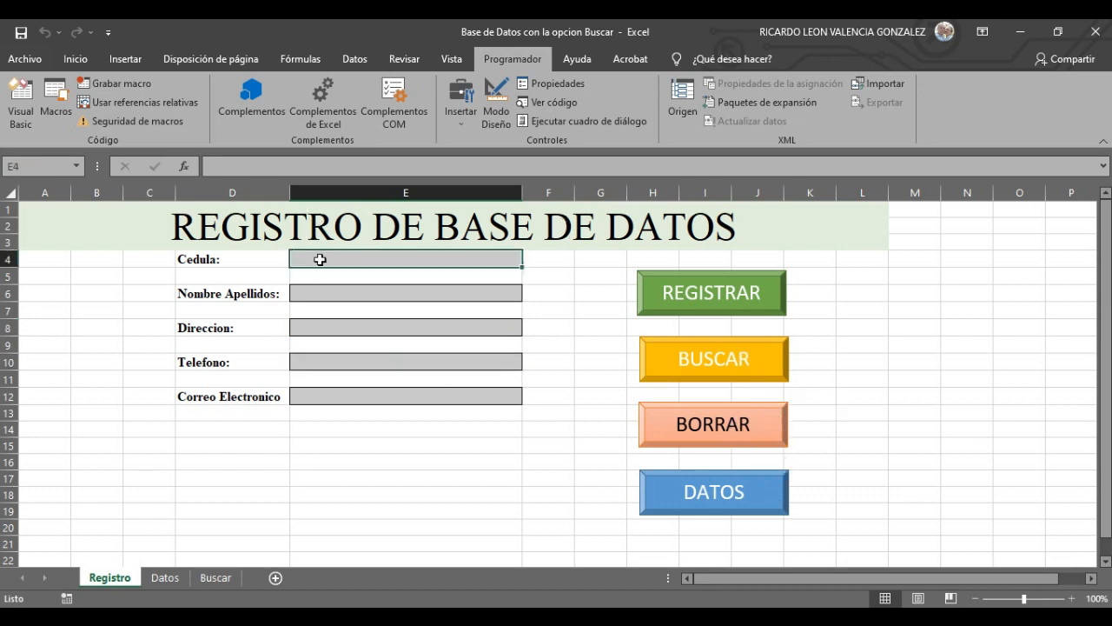
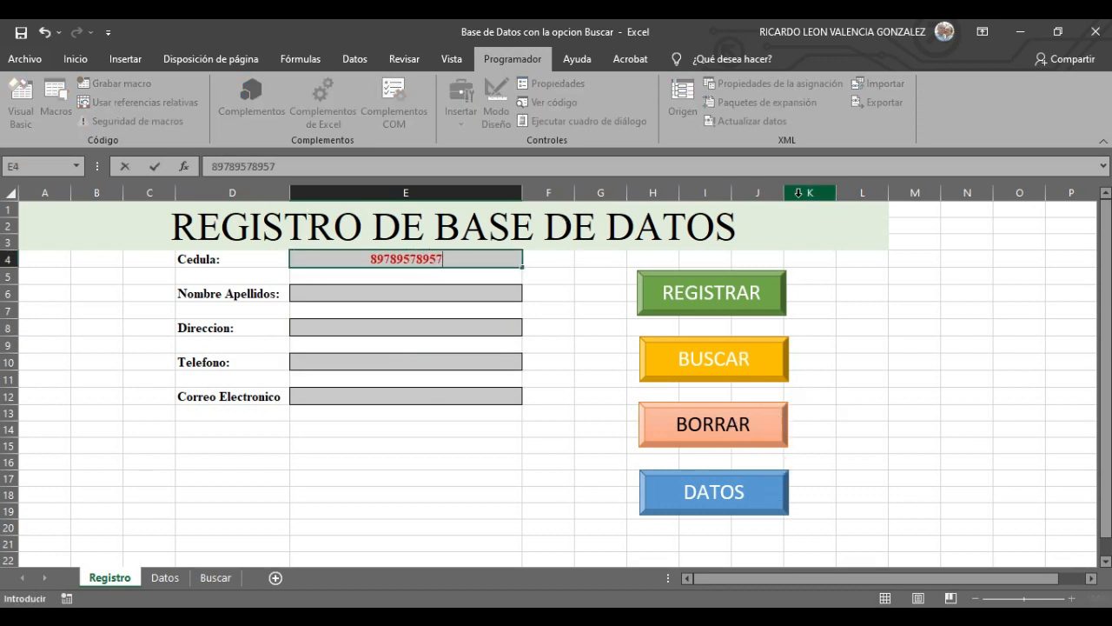
# - Enter the fourth person's ID number and full name, fixing a typo in the name
pyautogui.click(474, 297)
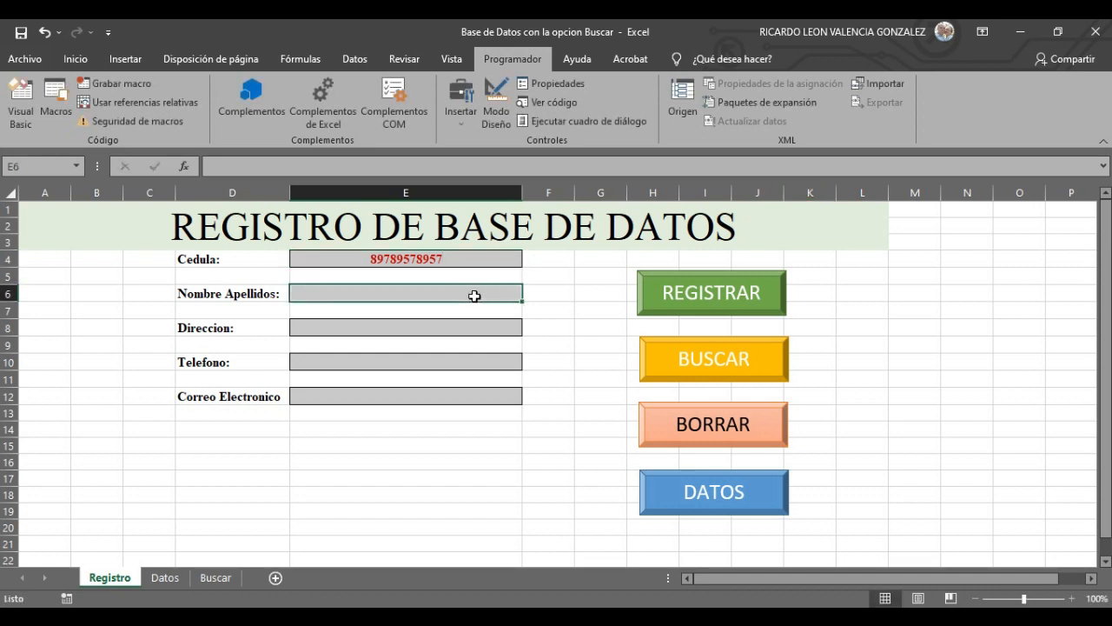
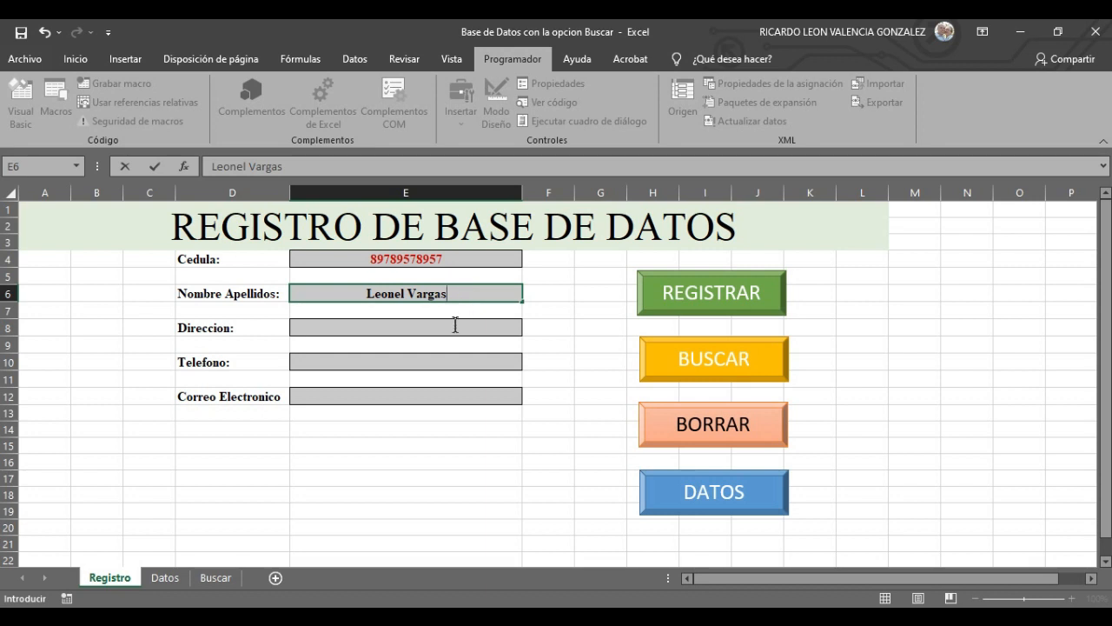
pyautogui.click(454, 325)
# - Fill in the address, a corrected phone number and the e-mail address
pyautogui.write('Cra')
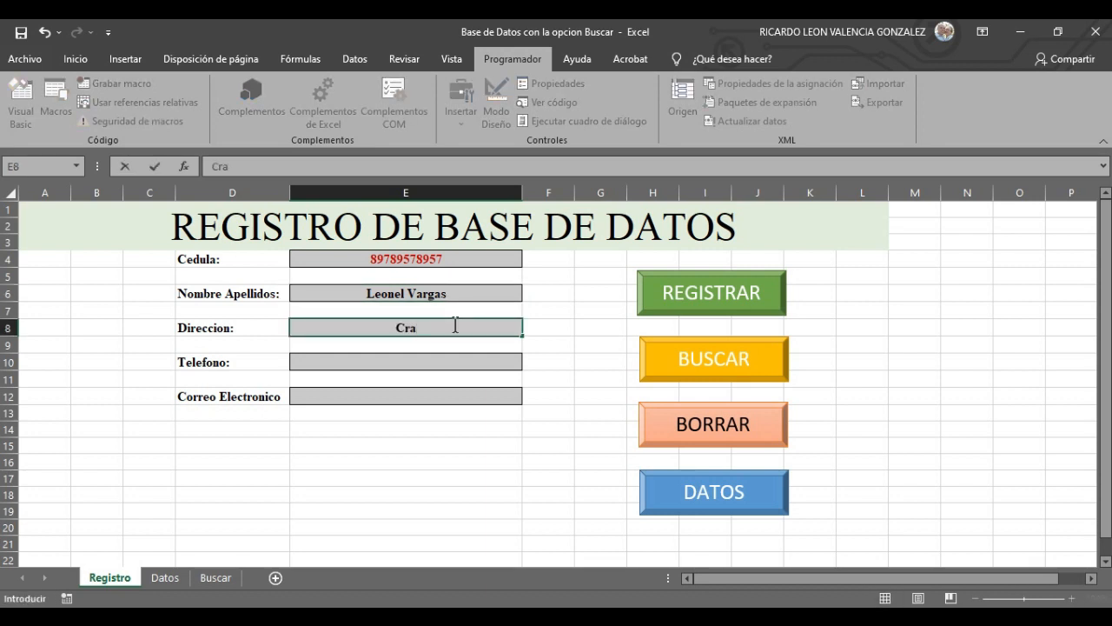
pyautogui.write('. 34')
pyautogui.click(444, 364)
pyautogui.write('87t8597t')
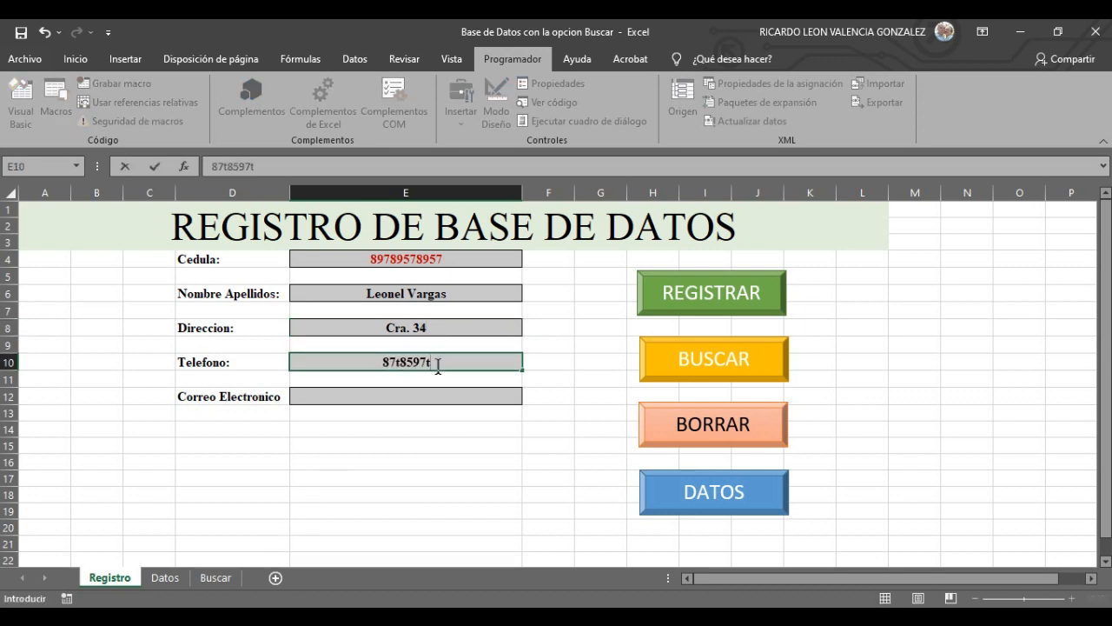
pyautogui.press('BackSpace')
pyautogui.press('BackSpace')
pyautogui.press('BackSpace')
pyautogui.press('BackSpace')
pyautogui.press('BackSpace')
pyautogui.press('BackSpace')
pyautogui.click(419, 402)
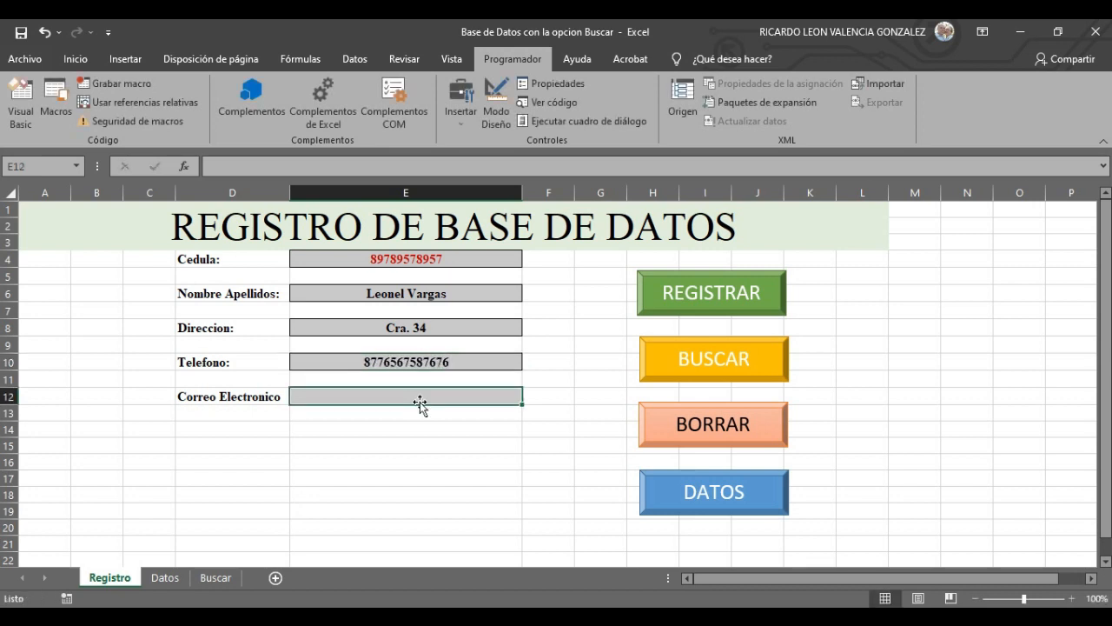
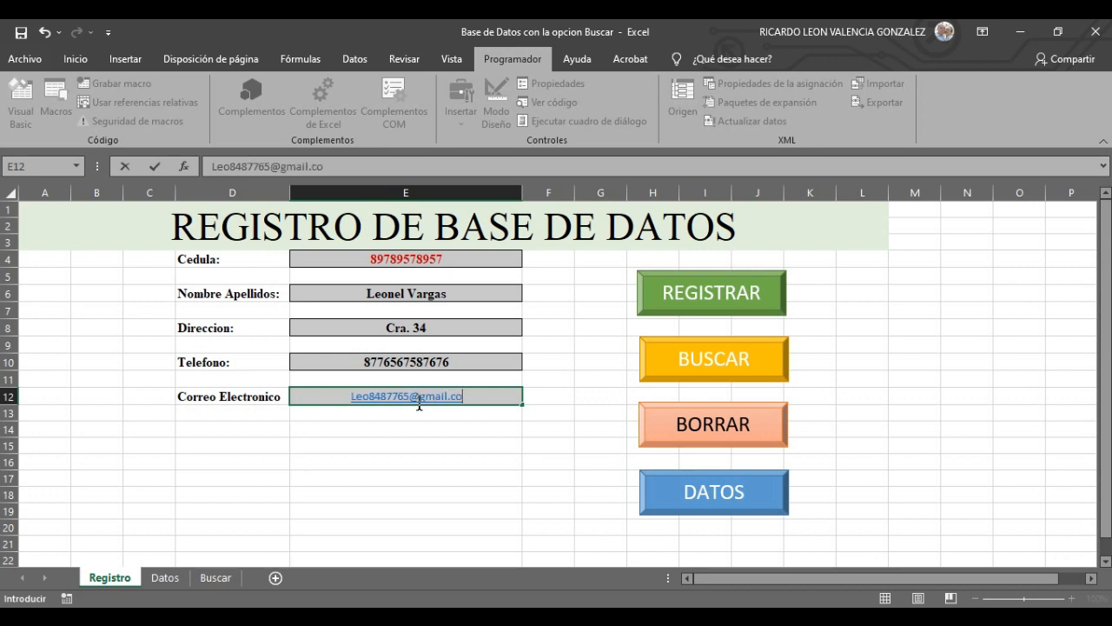
pyautogui.click(518, 504)
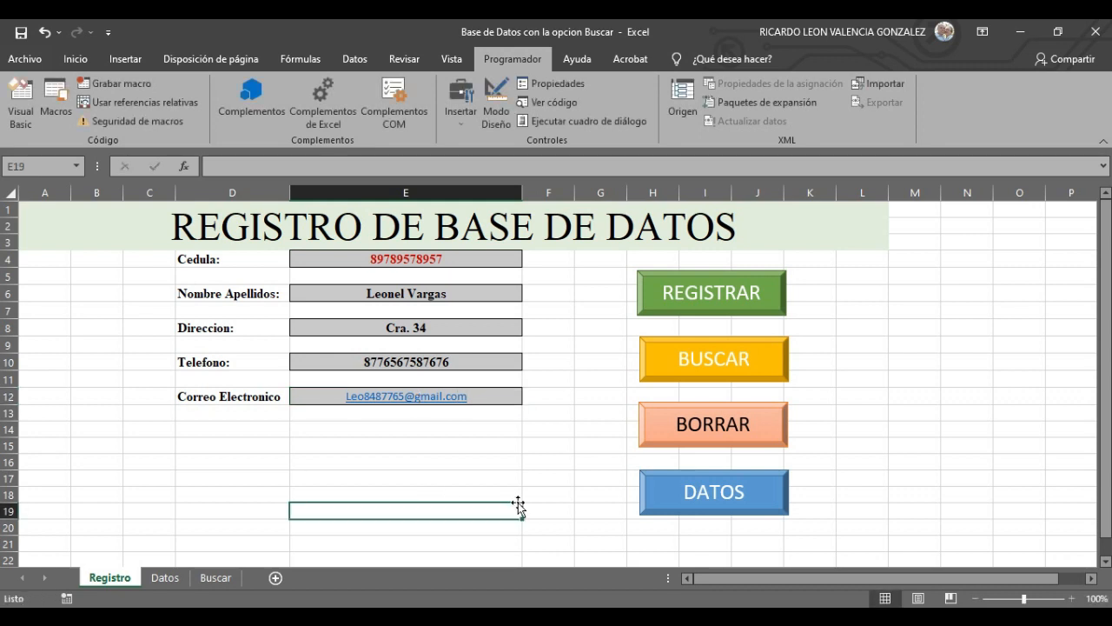
pyautogui.click(530, 430)
# - Start a BORRAR macro recording from cell G6, then cancel it
pyautogui.click(587, 288)
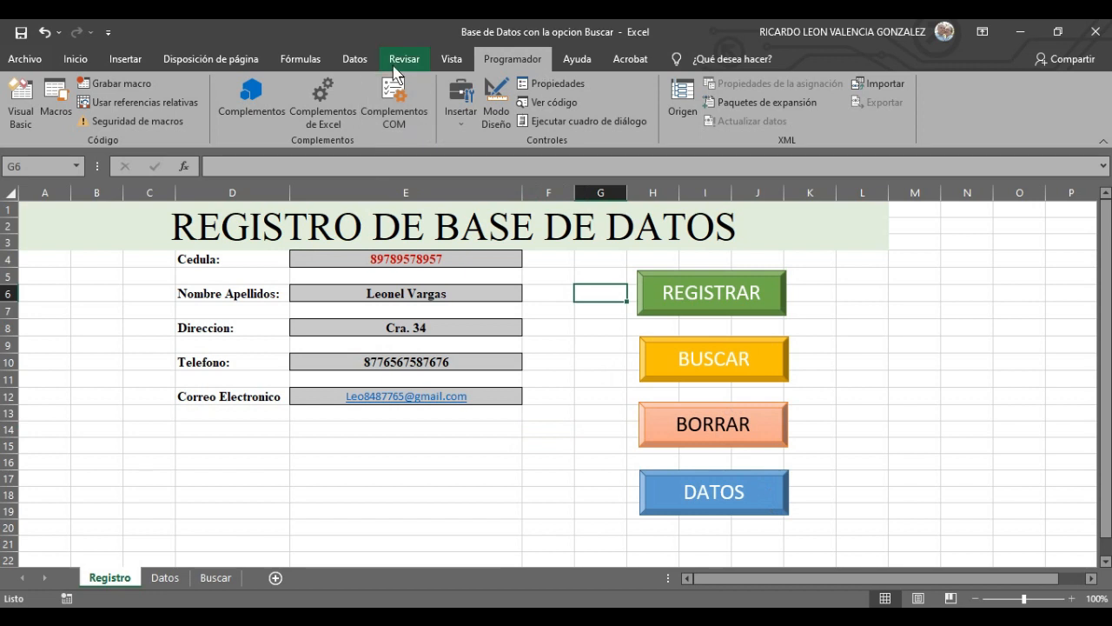
pyautogui.click(82, 56)
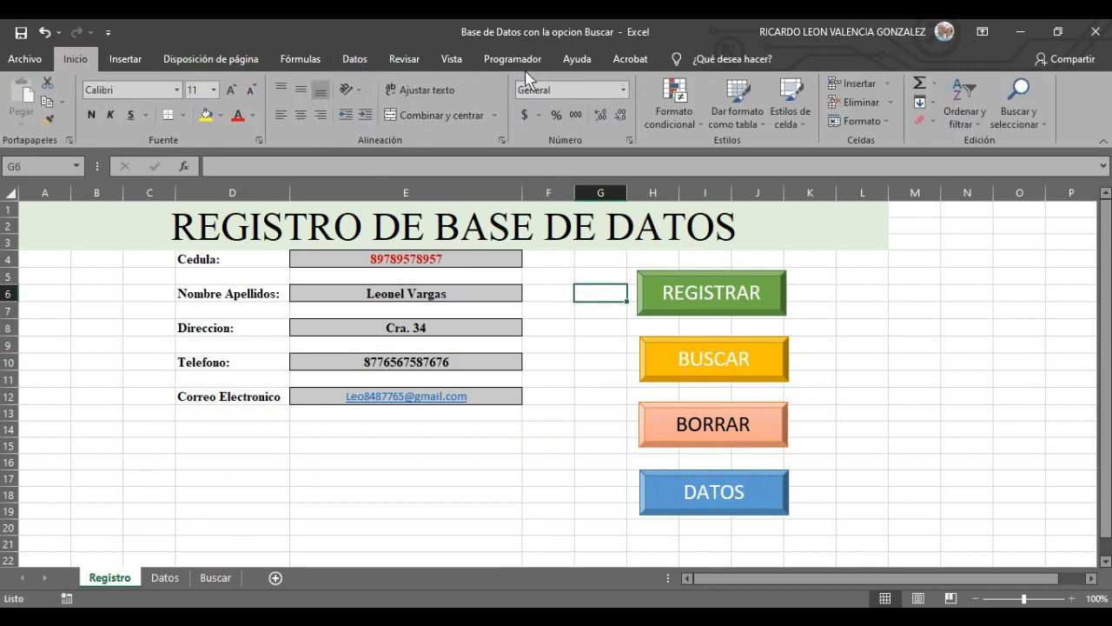
pyautogui.click(520, 59)
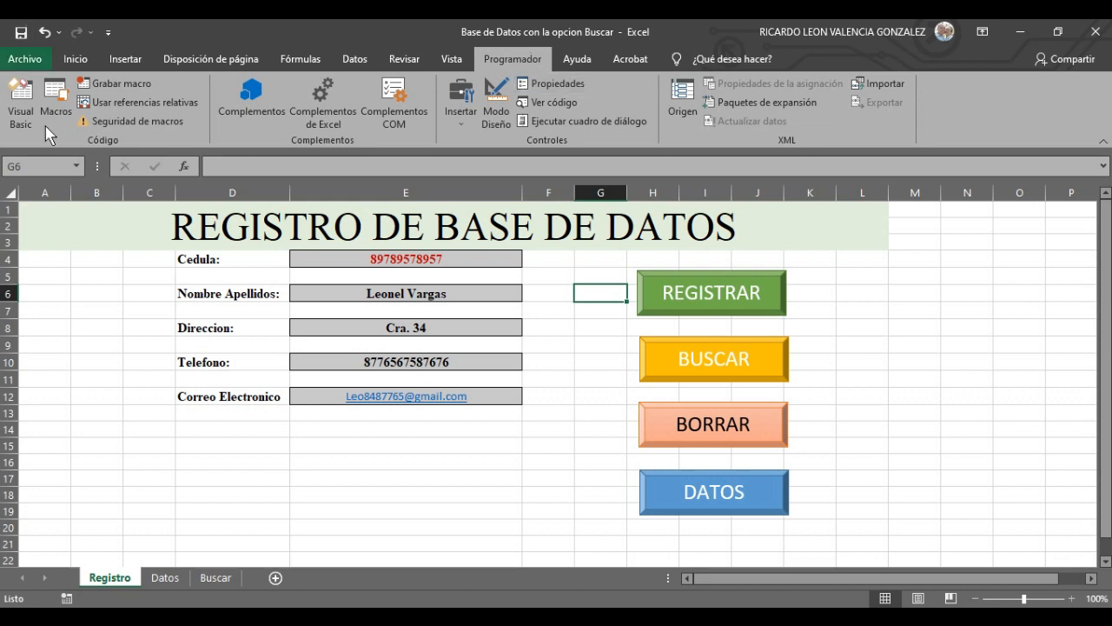
pyautogui.click(120, 85)
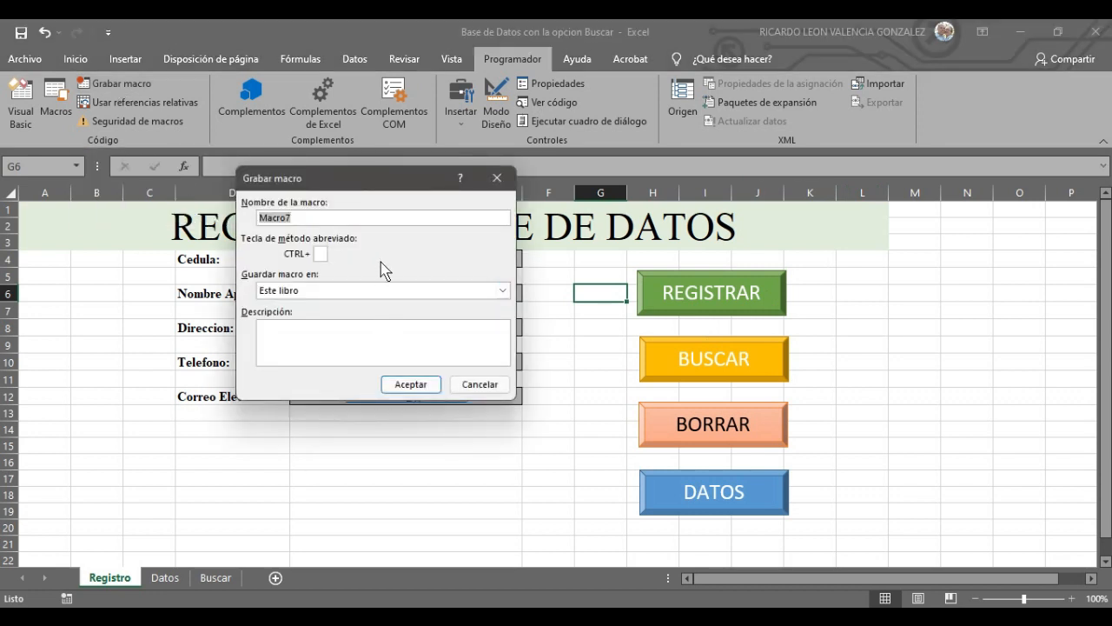
pyautogui.write('BORRAR')
pyautogui.click(420, 386)
pyautogui.click(498, 179)
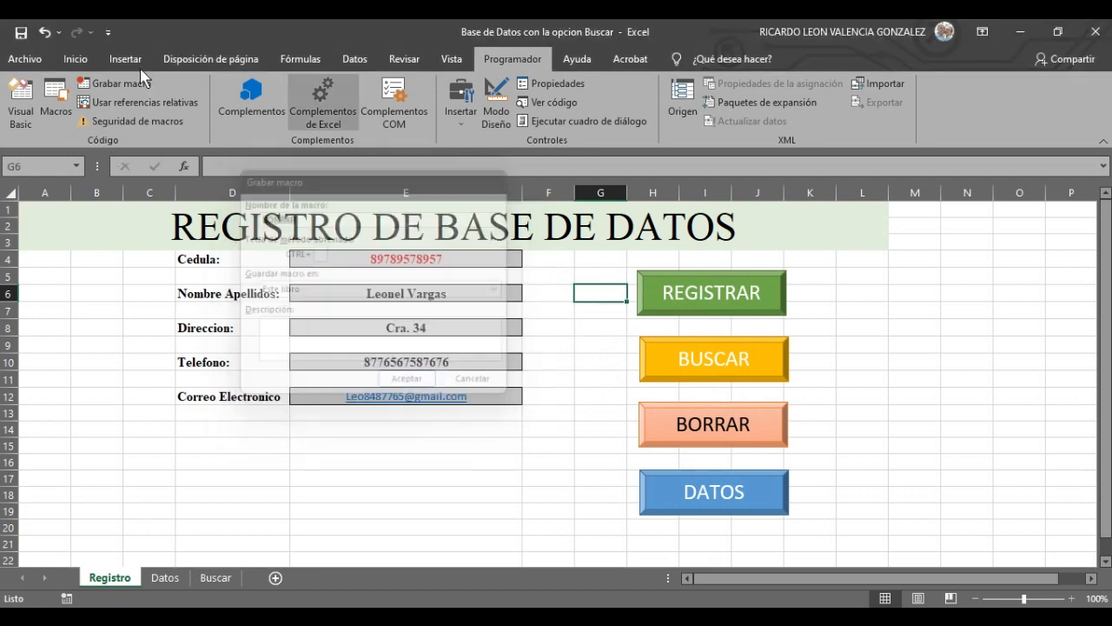
# - Delete the existing BORRAR macro and begin recording a new macro named BORRAR
pyautogui.click(52, 107)
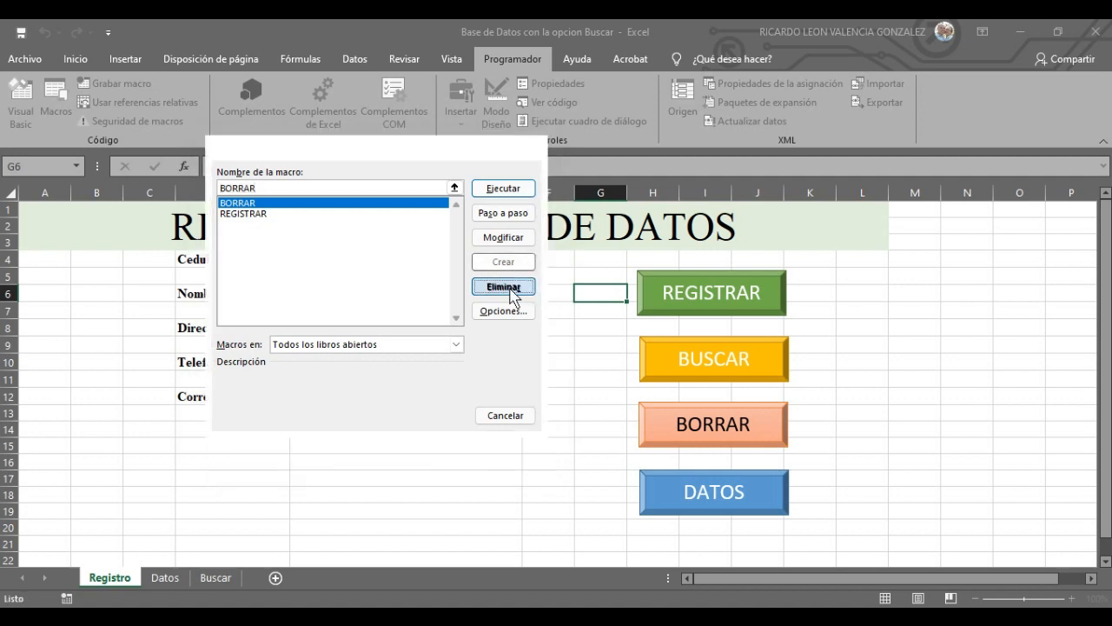
pyautogui.click(503, 286)
pyautogui.click(513, 365)
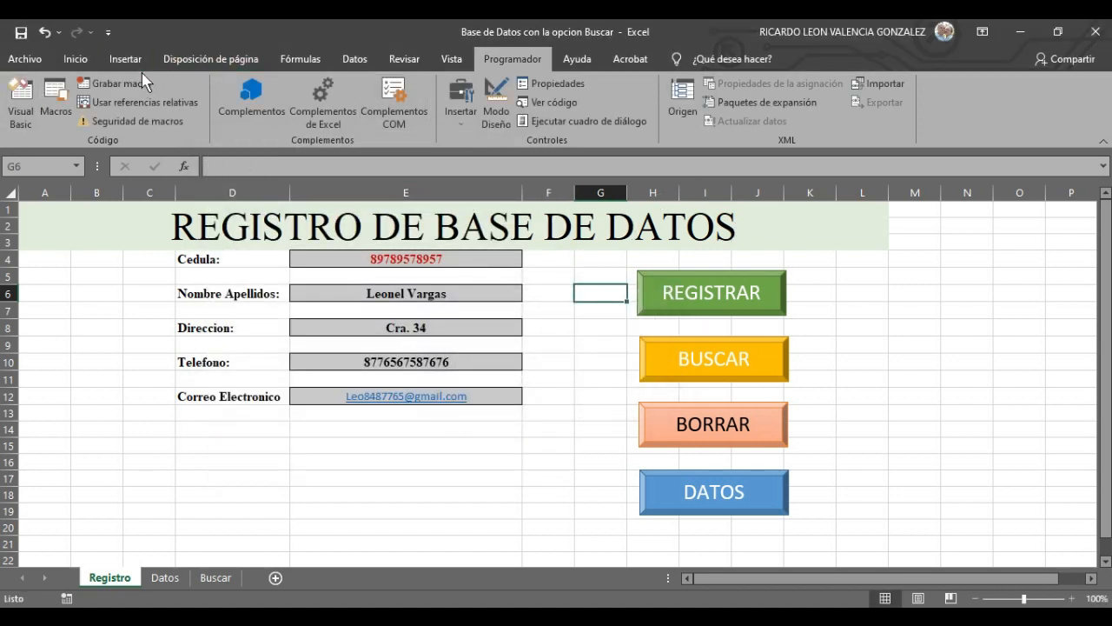
pyautogui.click(122, 83)
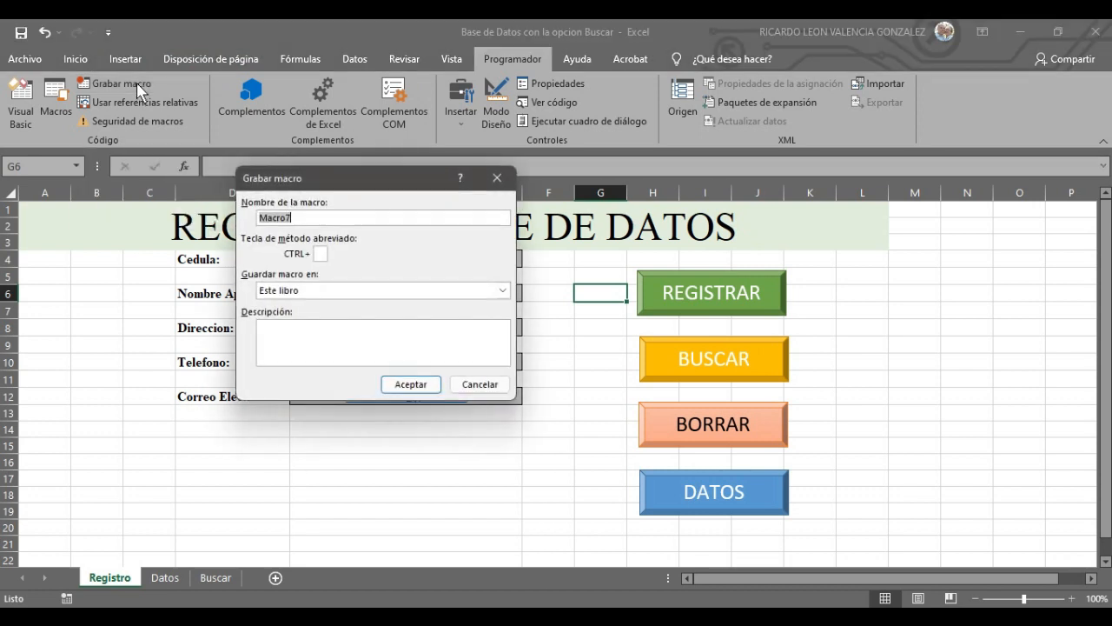
pyautogui.write('BORRAR')
pyautogui.click(411, 384)
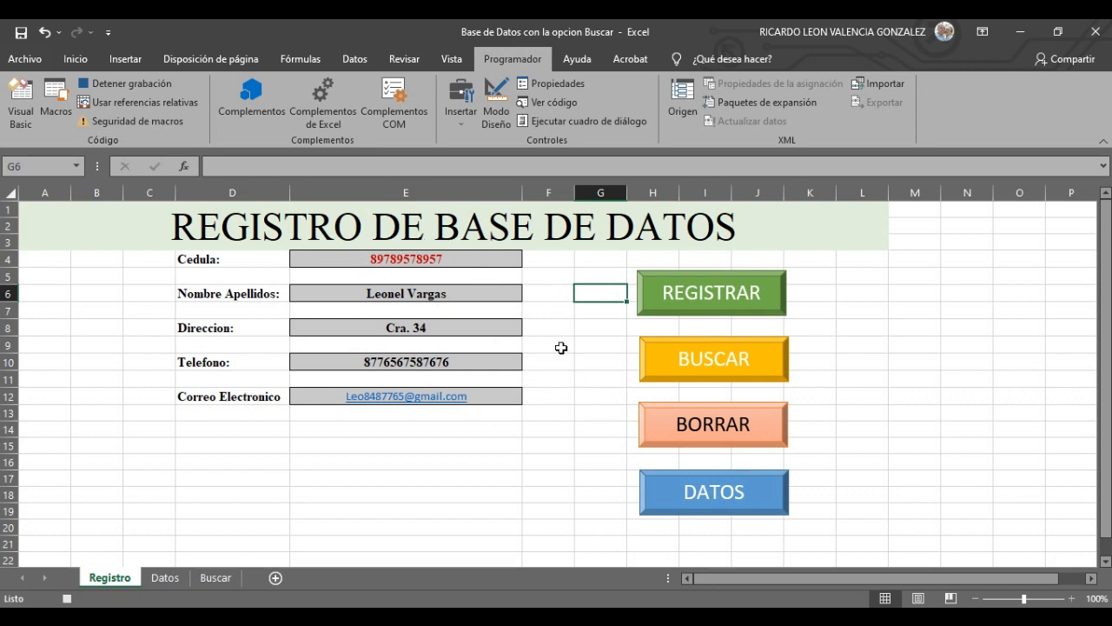
# - Delete the Cedula, Nombre Apellidos, Direccion, Telefono and Correo Electronico values (E4–E12), then stop recording
pyautogui.click(491, 264)
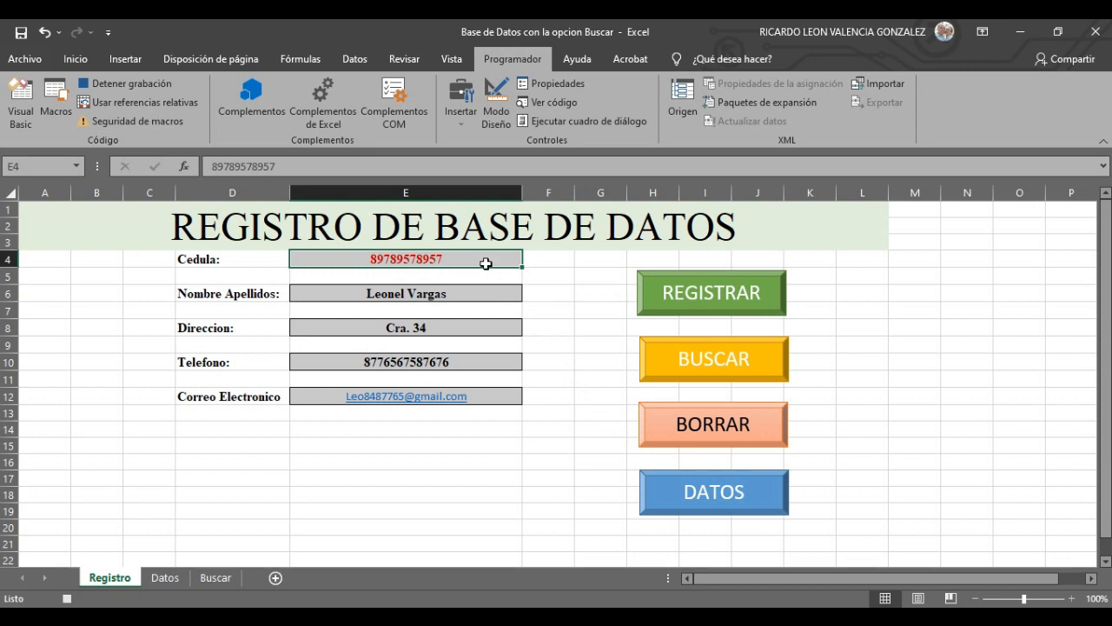
pyautogui.press('Delete')
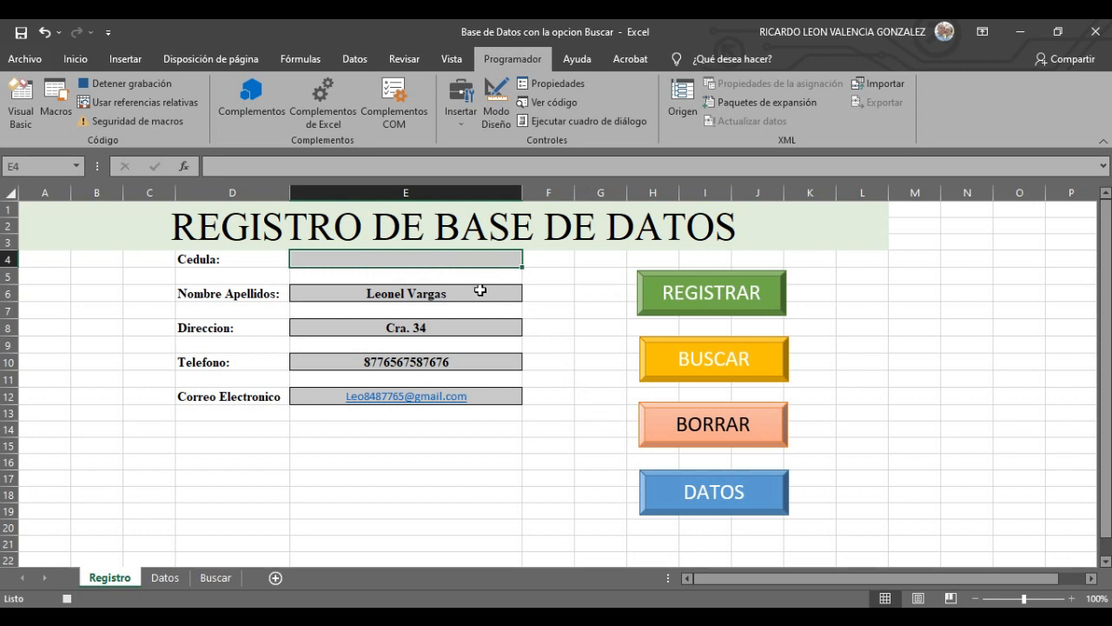
pyautogui.click(480, 291)
pyautogui.press('Delete')
pyautogui.click(487, 329)
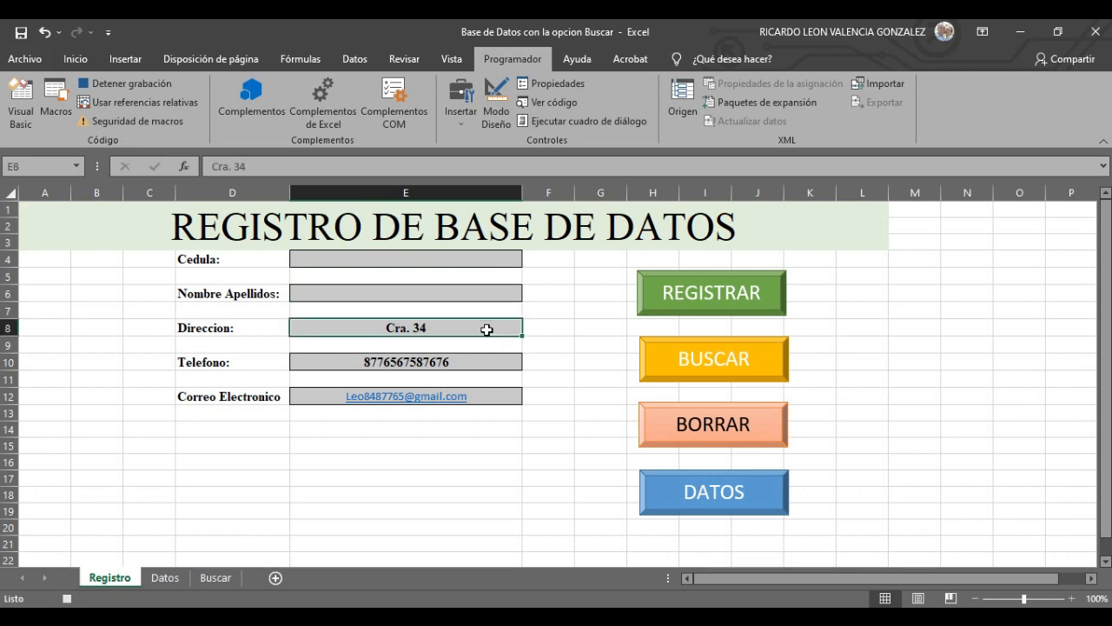
pyautogui.press('Delete')
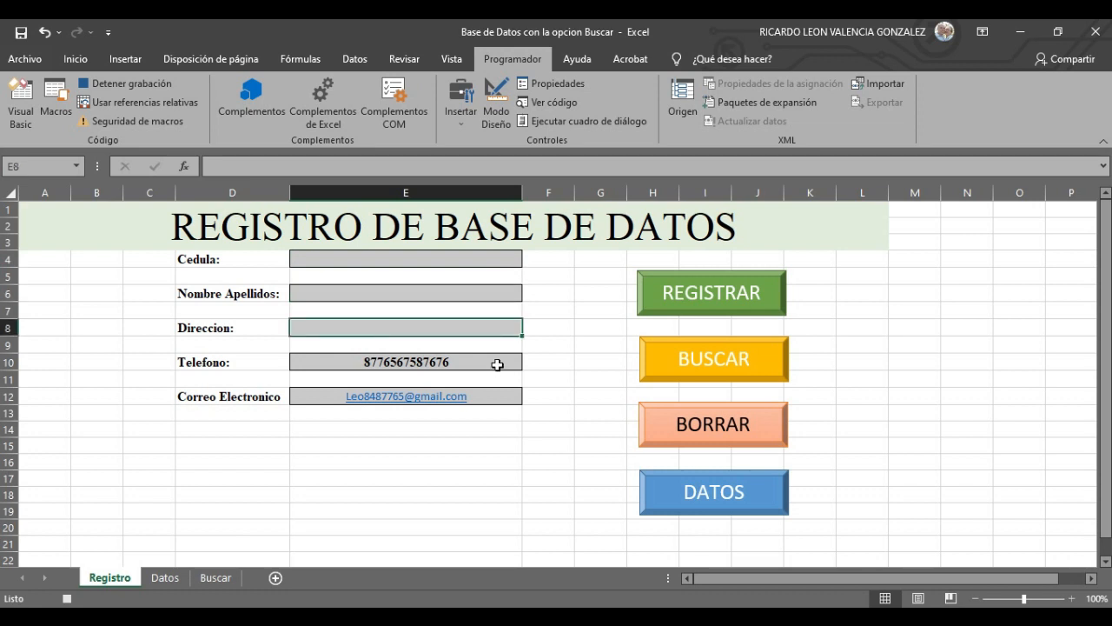
pyautogui.click(497, 365)
pyautogui.press('Delete')
pyautogui.click(492, 395)
pyautogui.press('Delete')
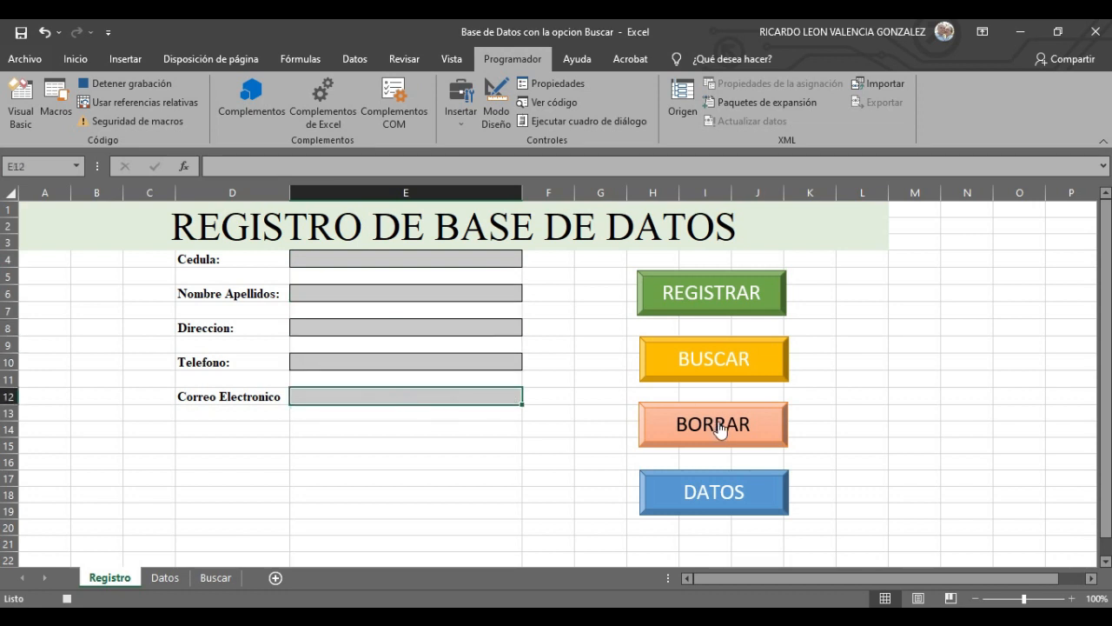
pyautogui.click(167, 83)
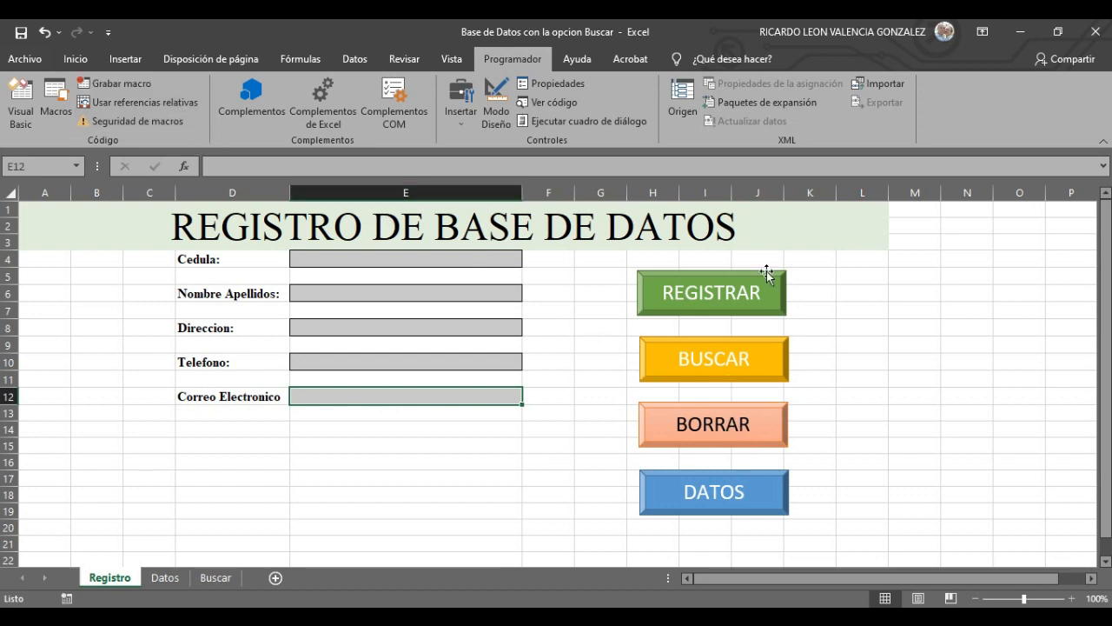
# - Assign the BORRAR macro to the BORRAR shape
pyautogui.rightClick(721, 425)
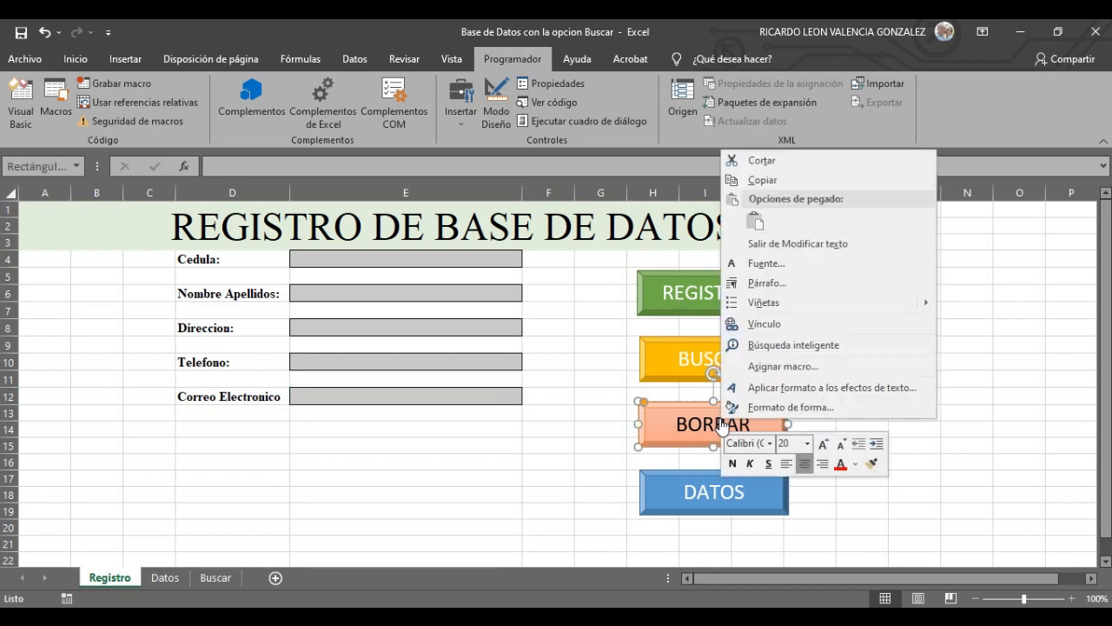
pyautogui.click(798, 369)
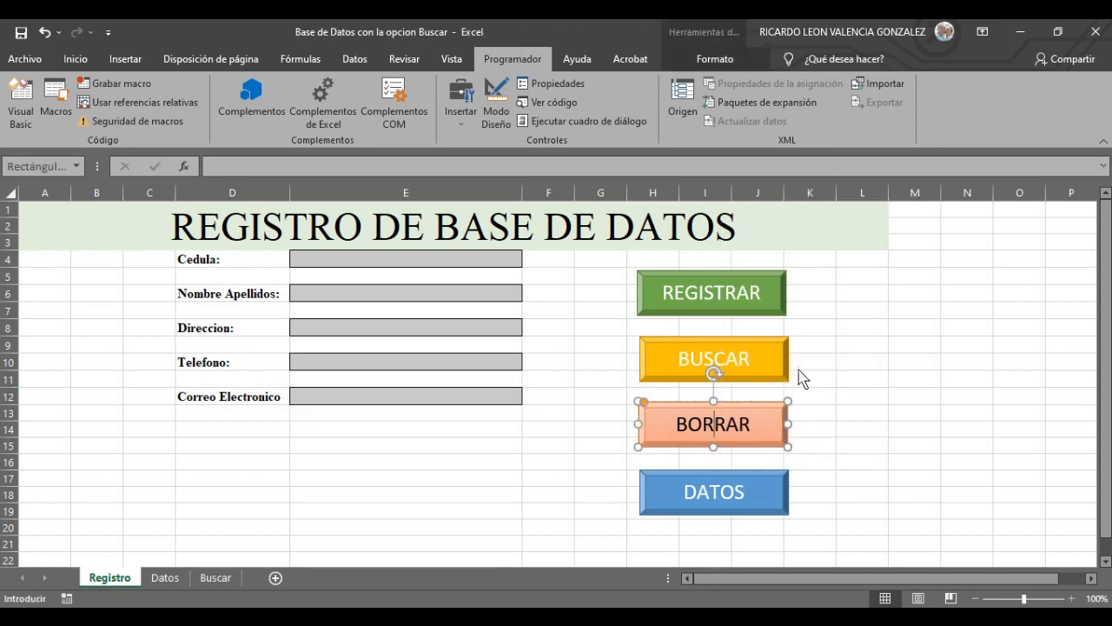
pyautogui.click(674, 278)
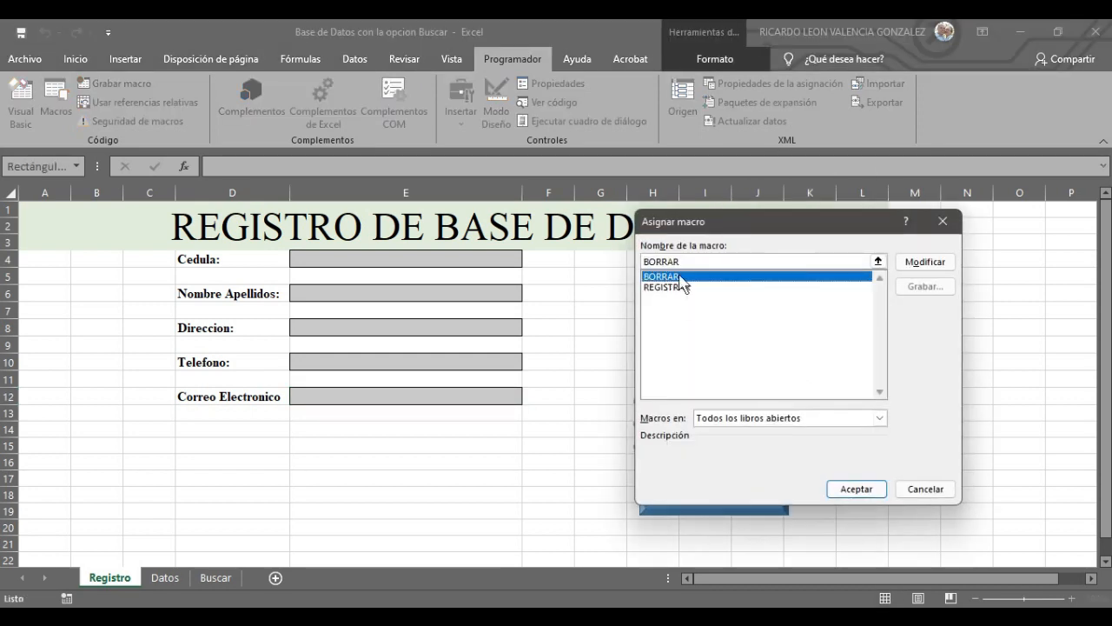
pyautogui.click(855, 490)
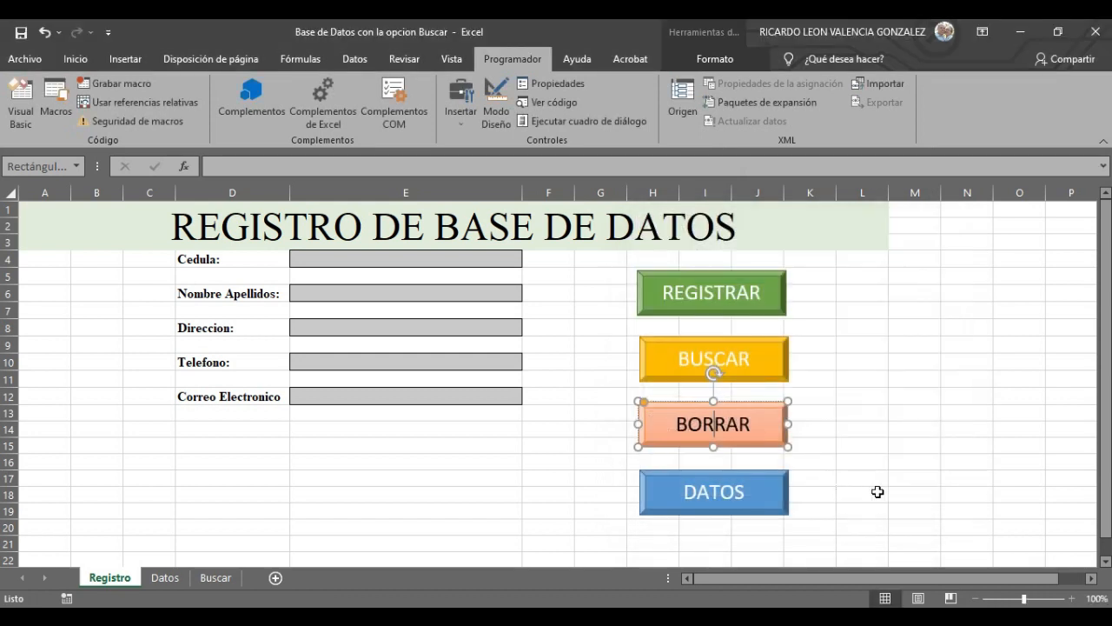
pyautogui.click(912, 482)
# - Fill the five fields with test values RT54RT, RTG5T, TY5T5, T5T, TYTH and clear them with BORRAR
pyautogui.click(450, 258)
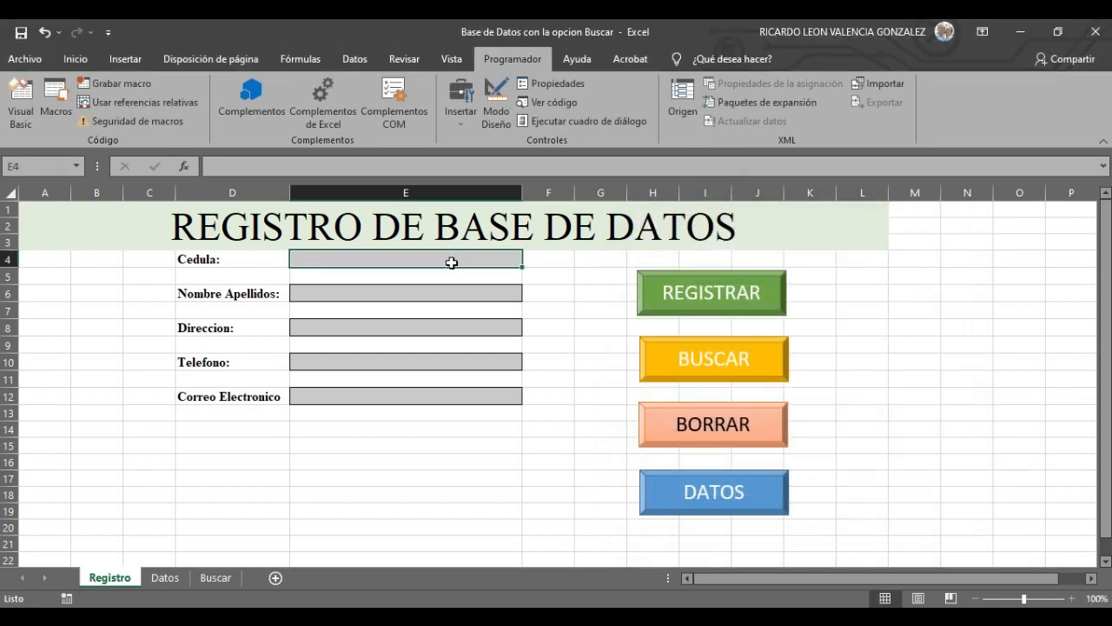
pyautogui.write('RT54RT')
pyautogui.click(463, 294)
pyautogui.write('RTG5T')
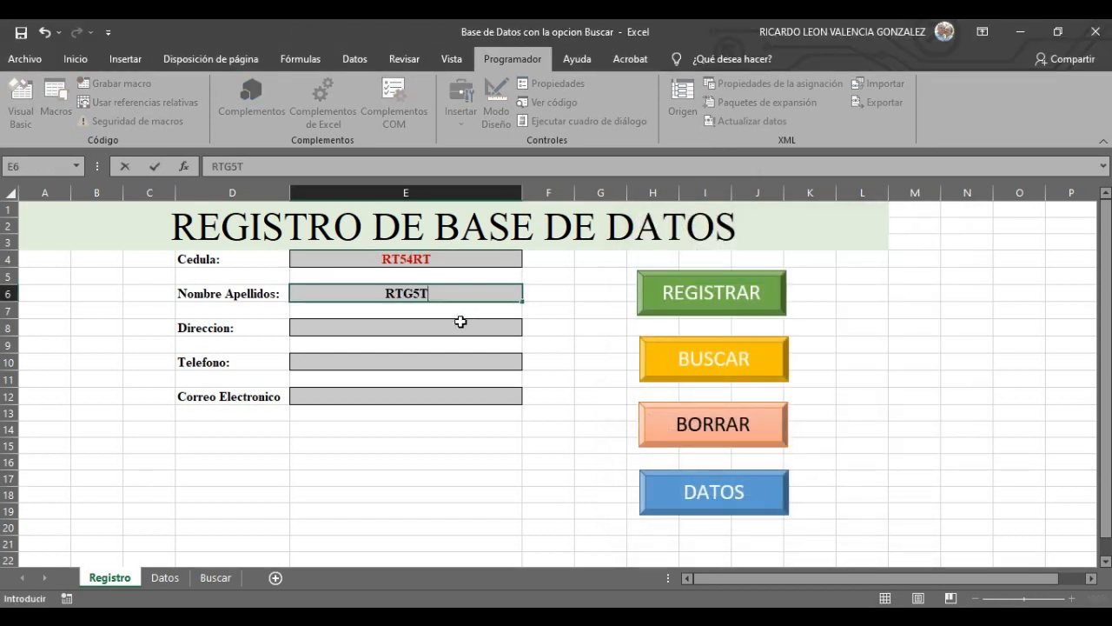
pyautogui.click(461, 323)
pyautogui.write('TY5T5')
pyautogui.click(464, 363)
pyautogui.write('T5T')
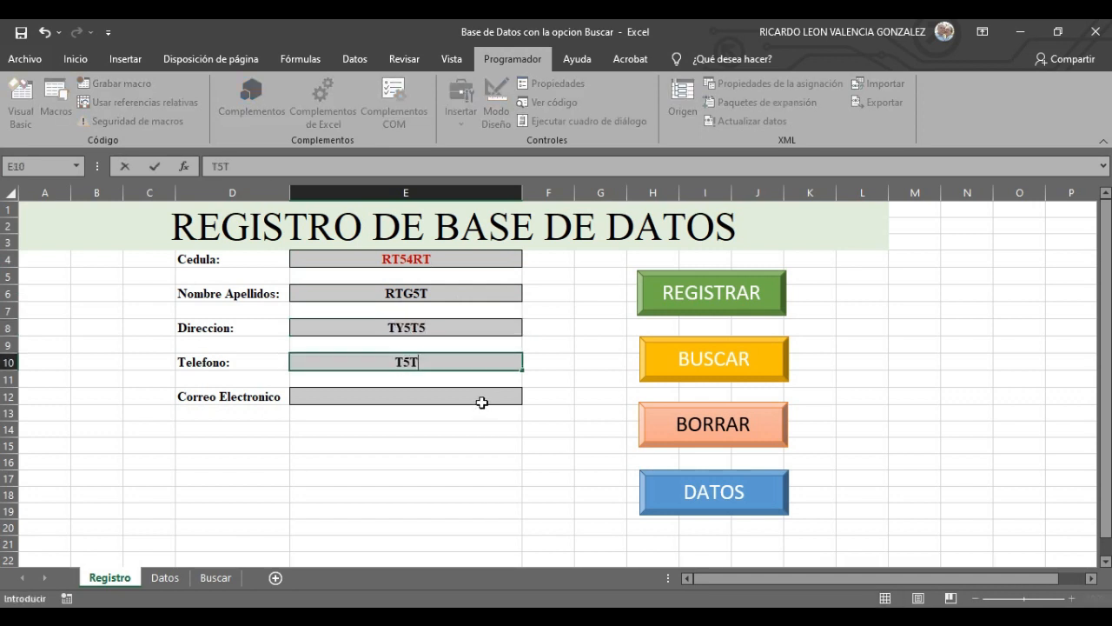
pyautogui.click(482, 403)
pyautogui.write('TYTH')
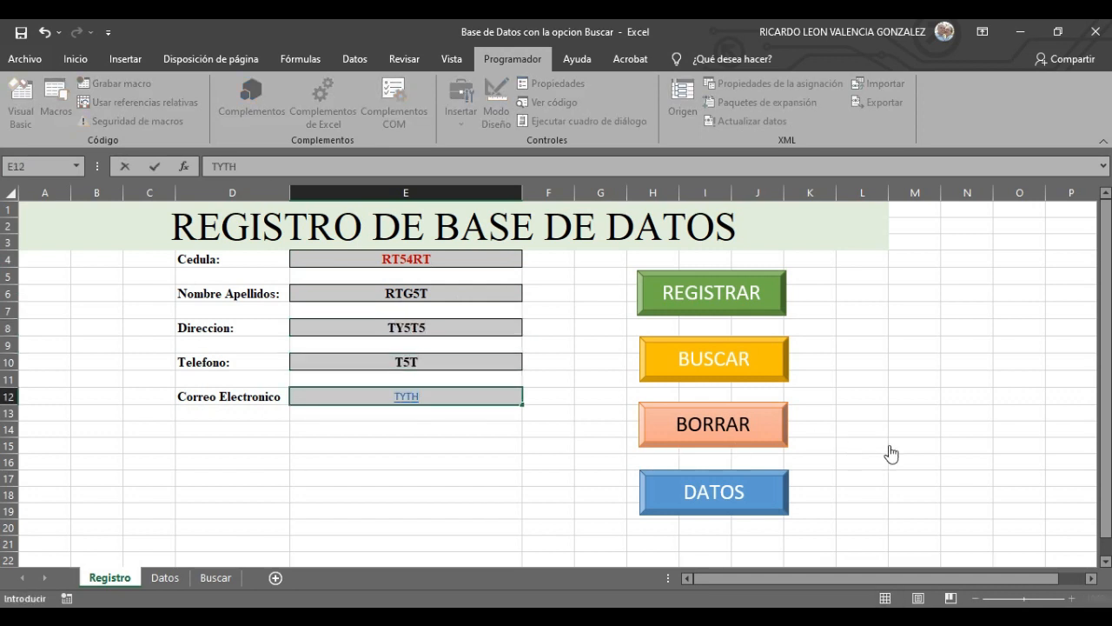
pyautogui.click(892, 448)
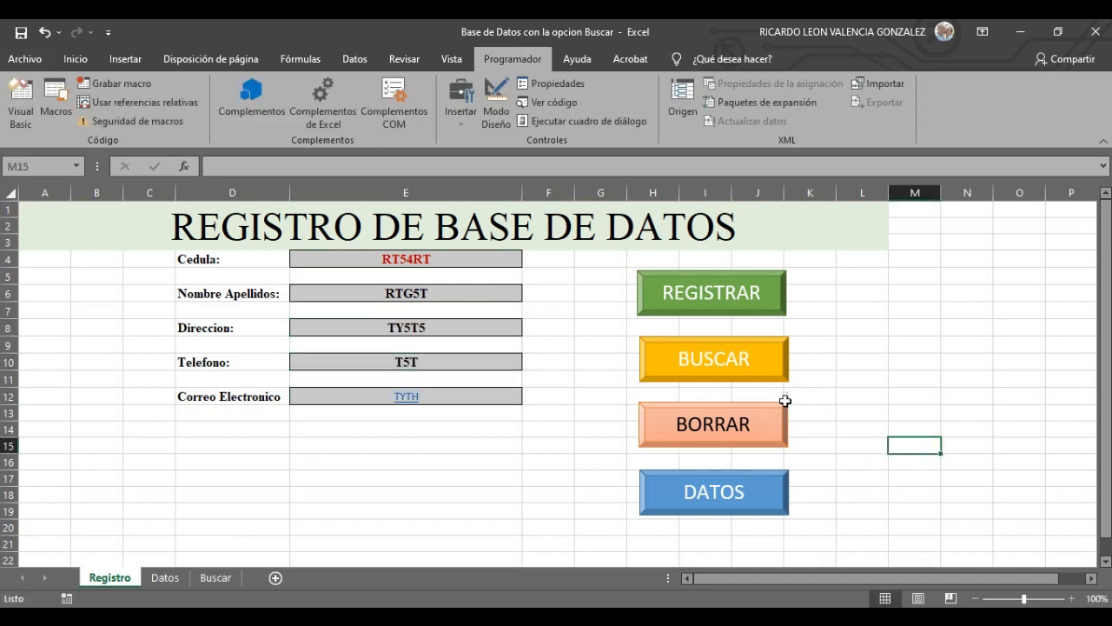
pyautogui.click(730, 426)
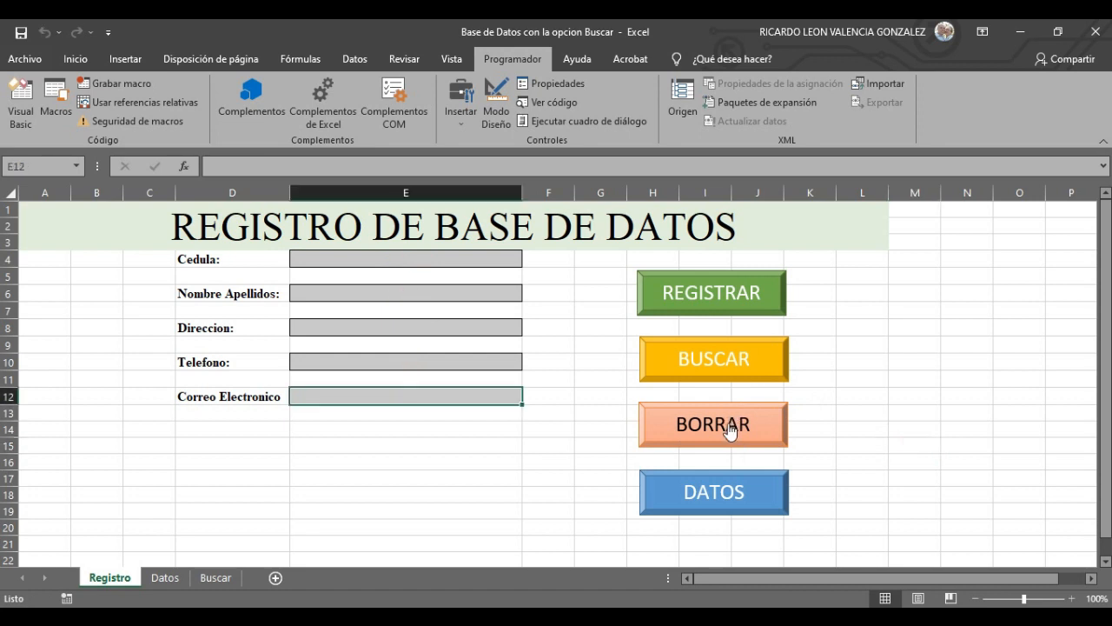
# - Enter a second test set FDG5ERT, T5T, Y65Y5, 5Y5, 5Y656Y and click BORRAR to clear it
pyautogui.click(442, 258)
pyautogui.write('FDG5ERT')
pyautogui.press('Return')
pyautogui.write('T')
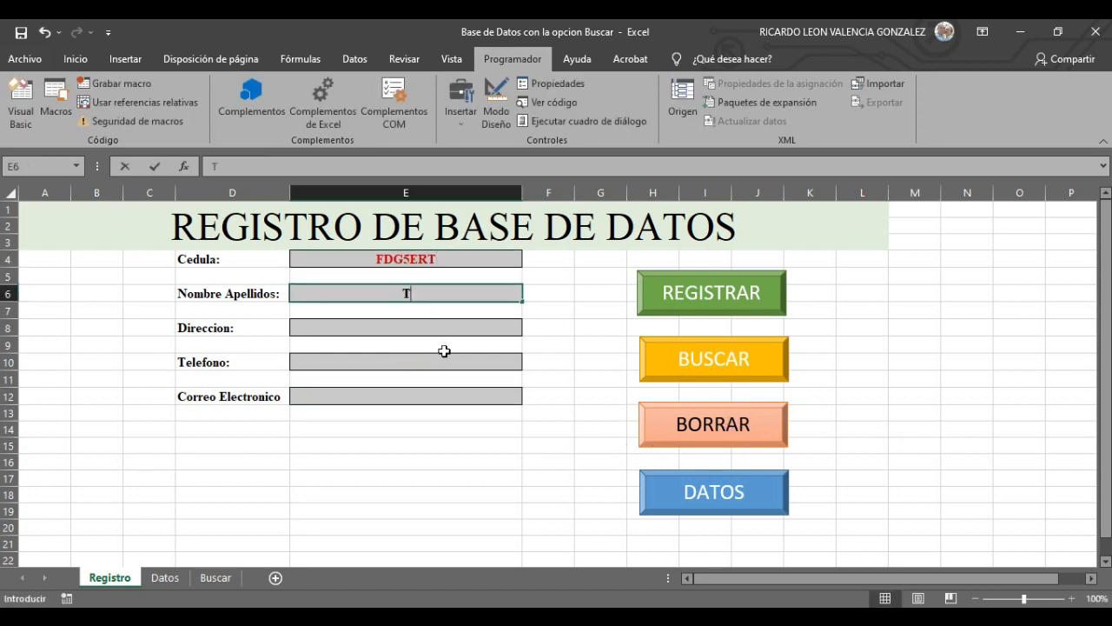
pyautogui.write('5T')
pyautogui.press('Return')
pyautogui.write('Y65Y5')
pyautogui.press('Return')
pyautogui.write('5Y5')
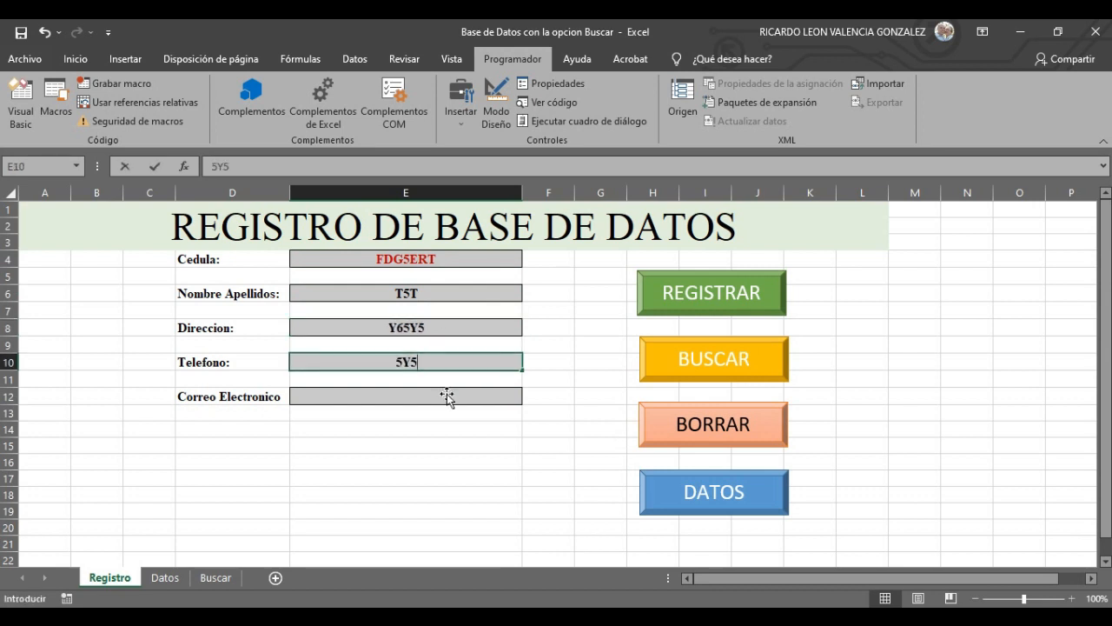
pyautogui.press('Return')
pyautogui.write('5Y656Y')
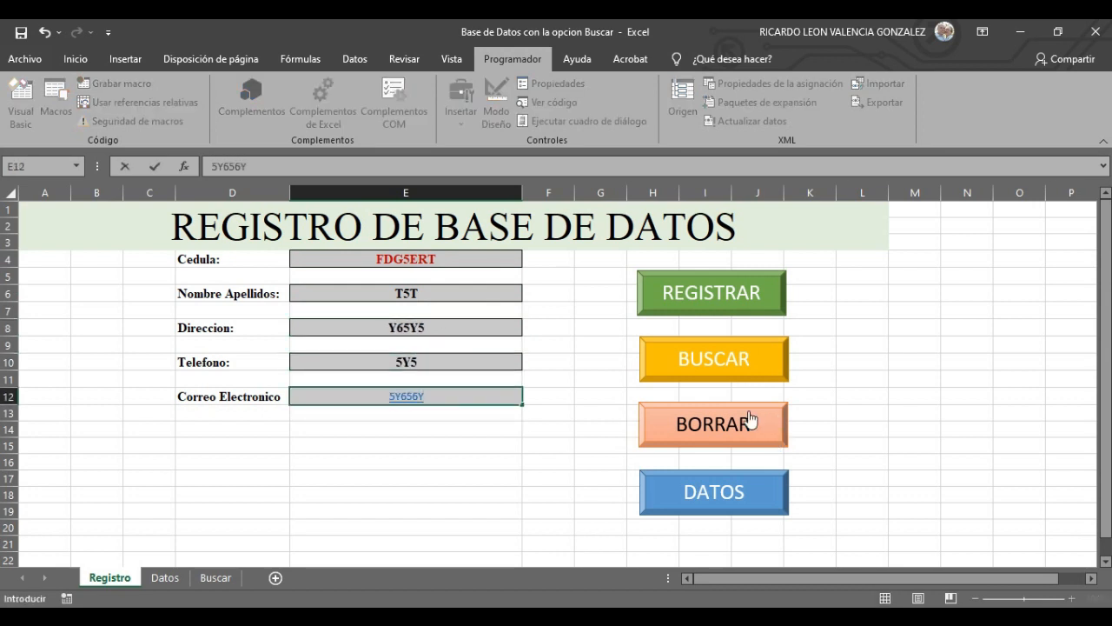
pyautogui.click(751, 420)
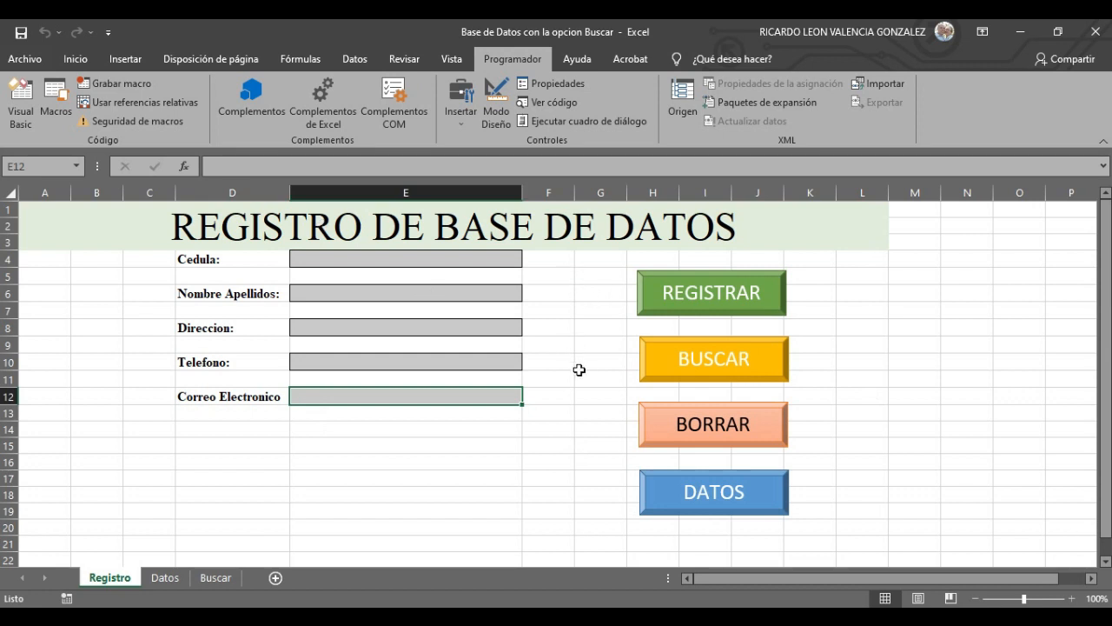
# - Clear the test values, check the Datos sheet records, and start recording a macro named IRADATOS
pyautogui.click(706, 443)
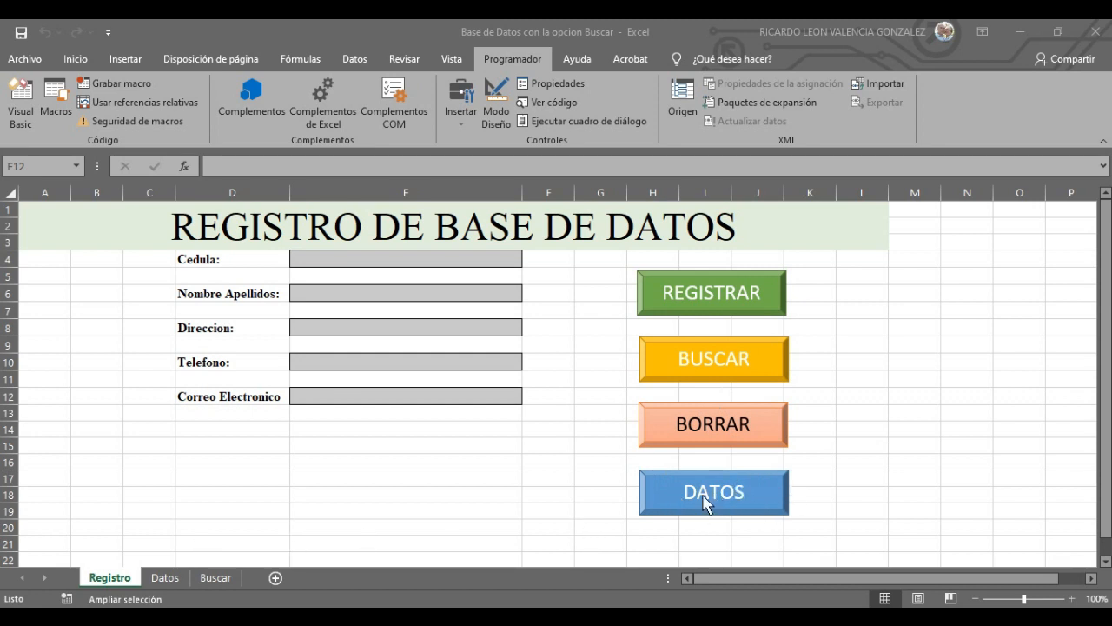
pyautogui.click(165, 578)
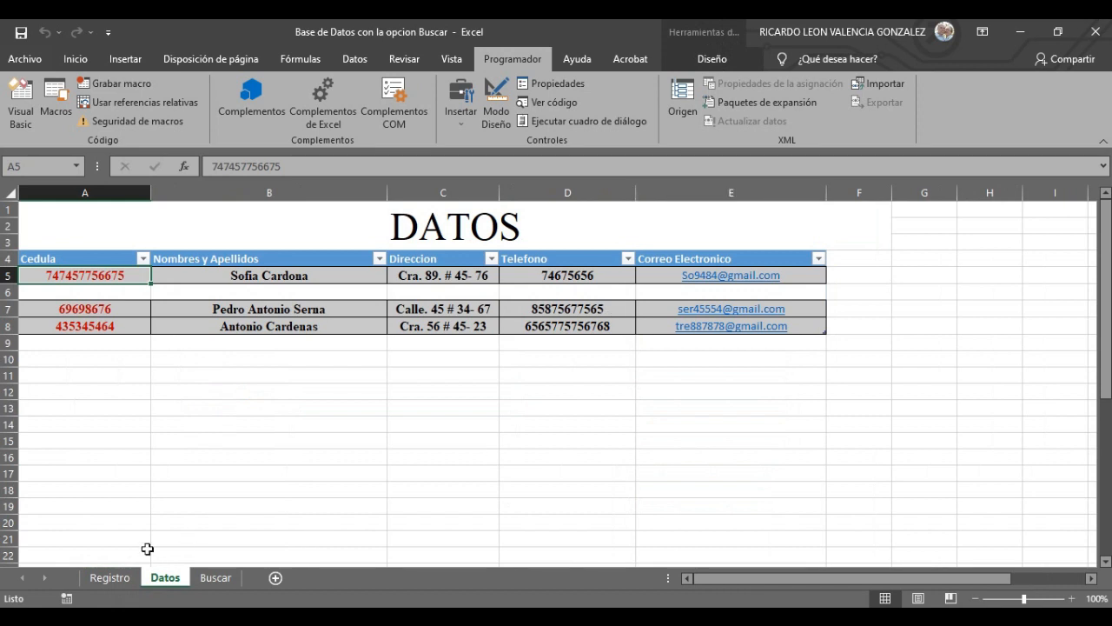
pyautogui.click(111, 577)
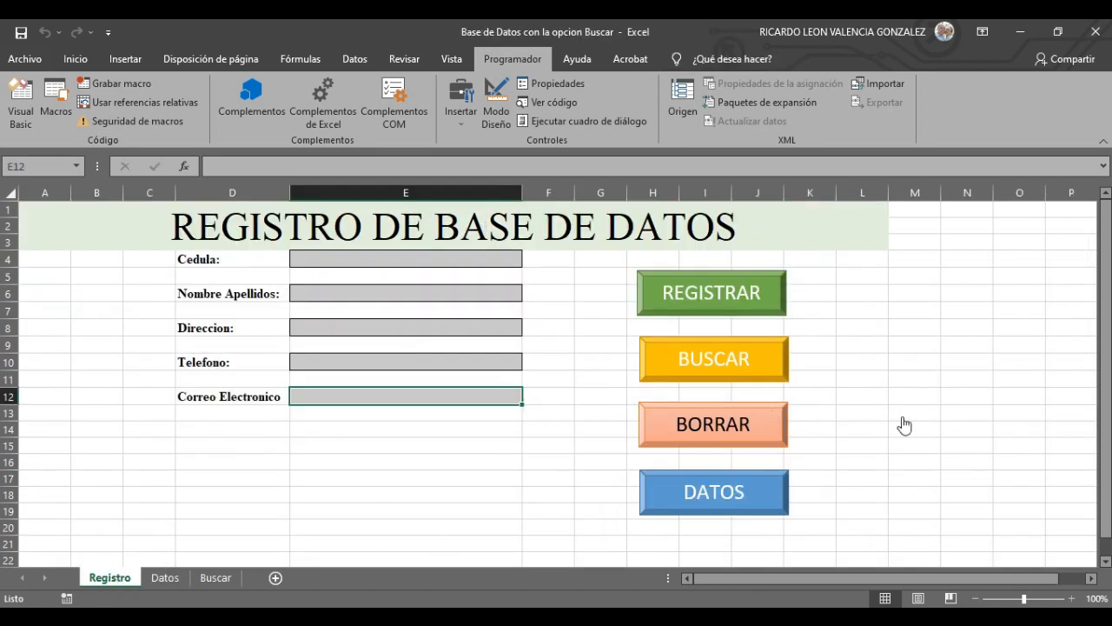
pyautogui.click(121, 84)
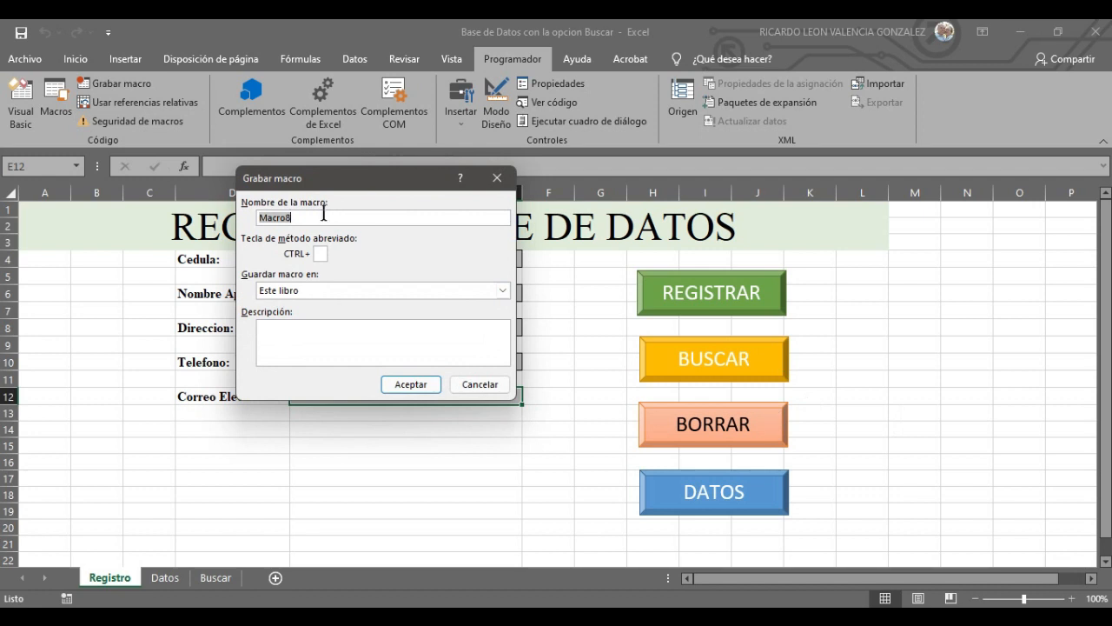
pyautogui.write('IR')
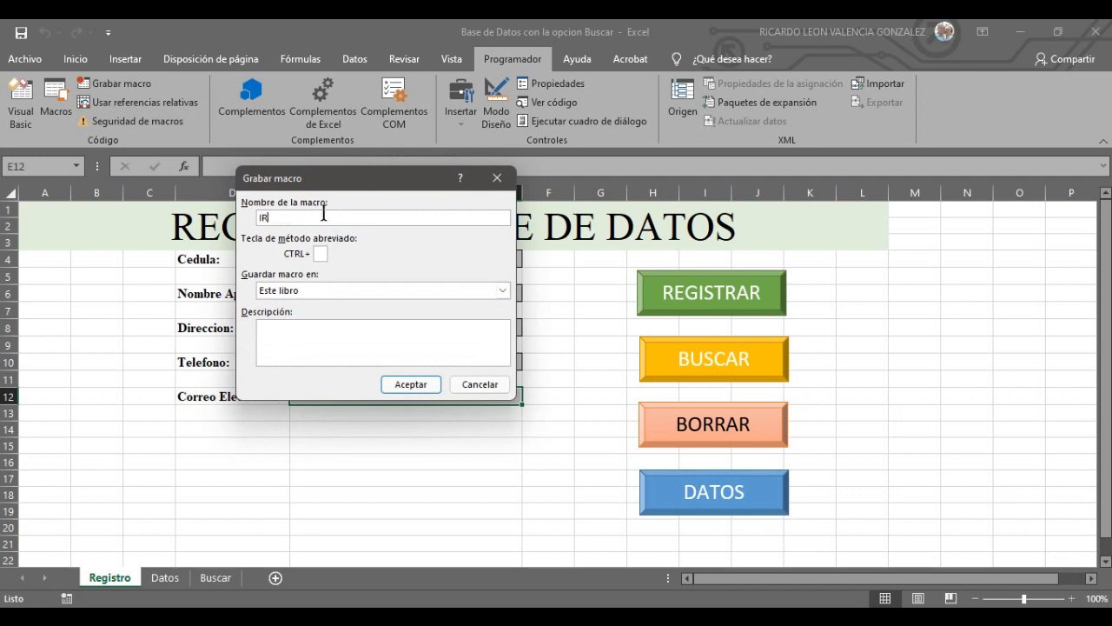
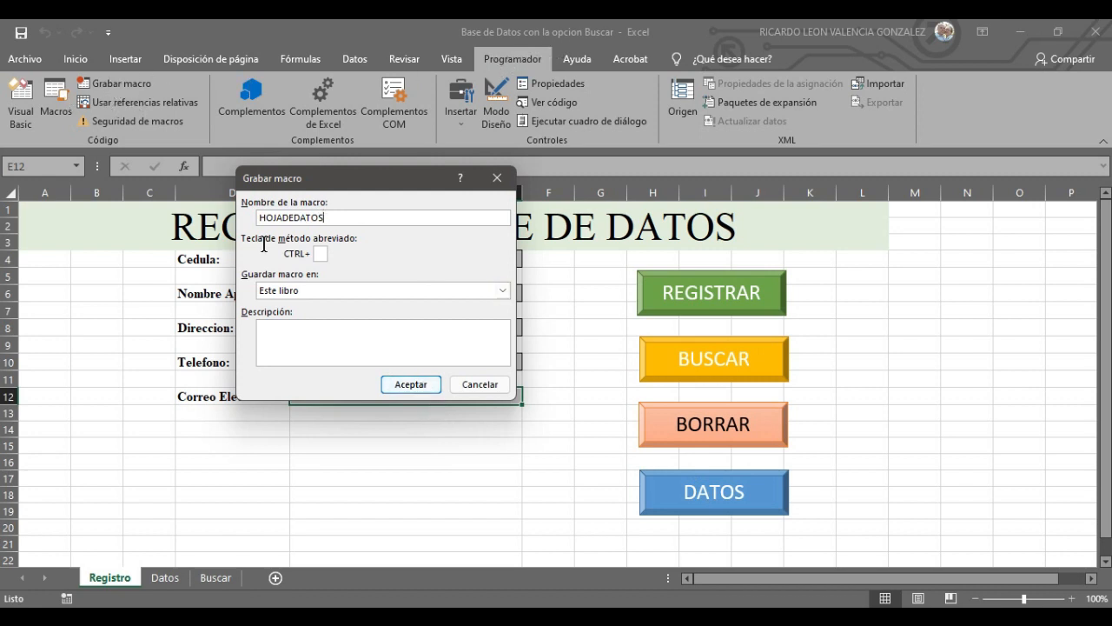
# - Record the HOJADEDATOS macro switching to the Datos sheet, then return to the Registro sheet
pyautogui.click(412, 384)
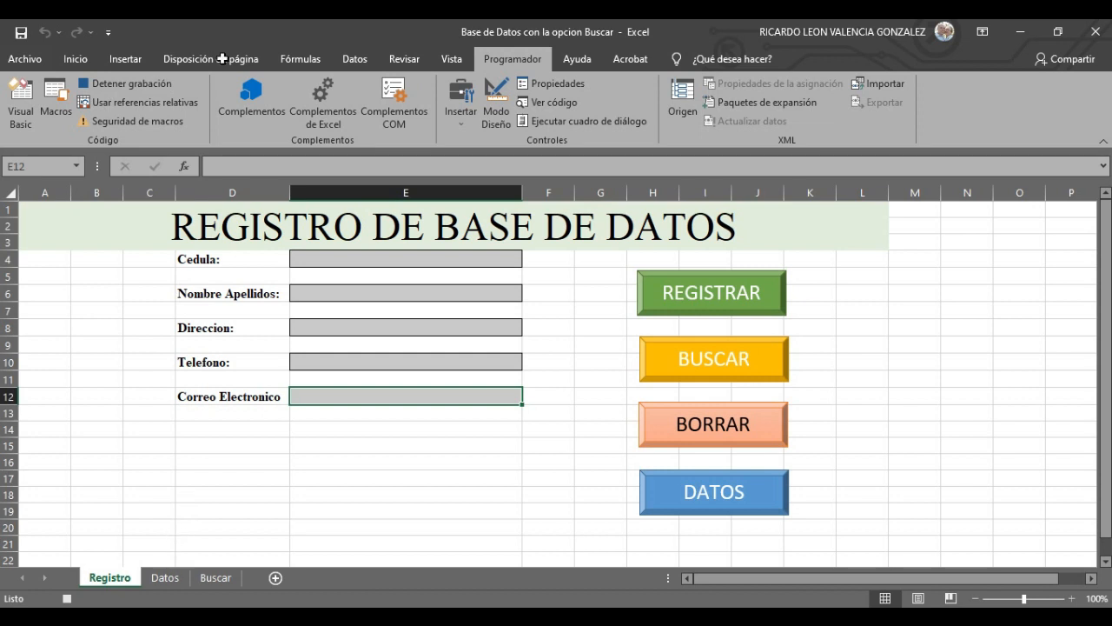
pyautogui.click(169, 579)
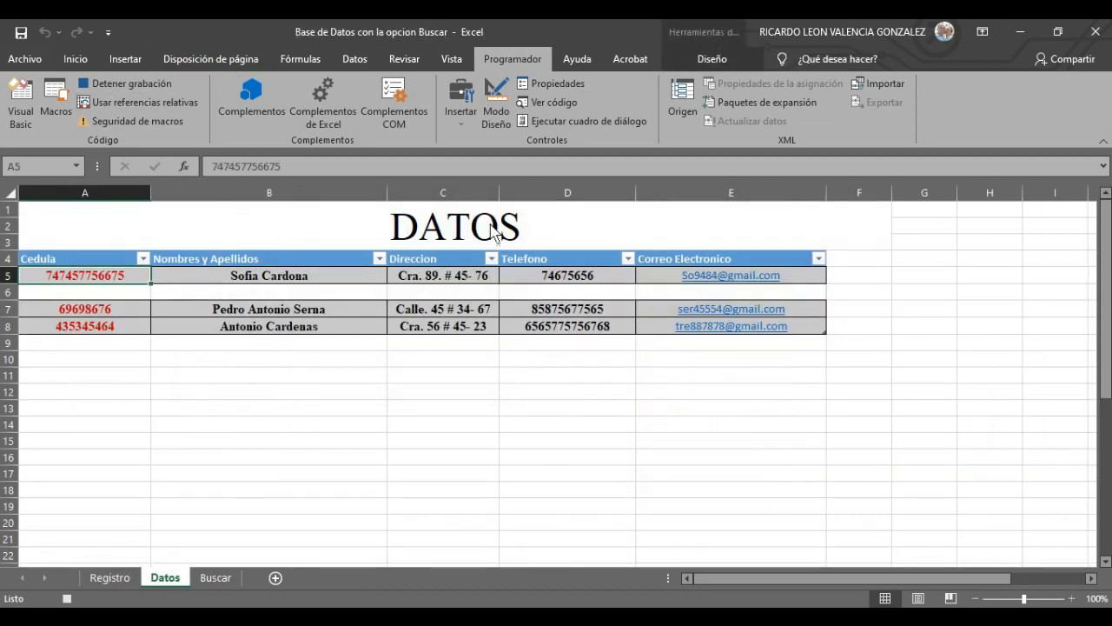
pyautogui.click(135, 84)
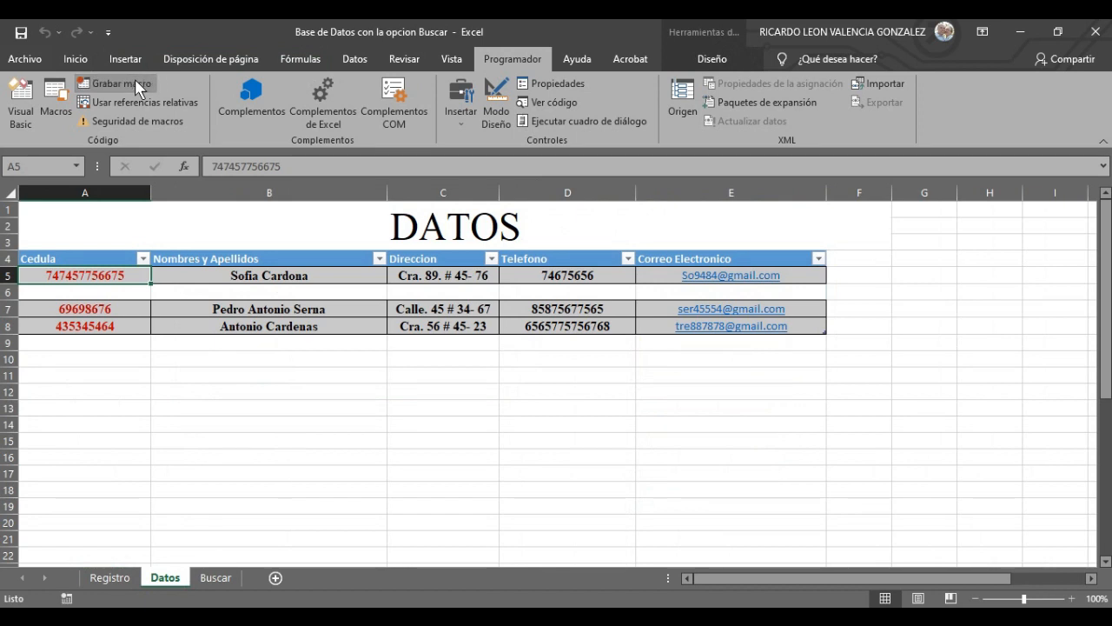
pyautogui.click(111, 577)
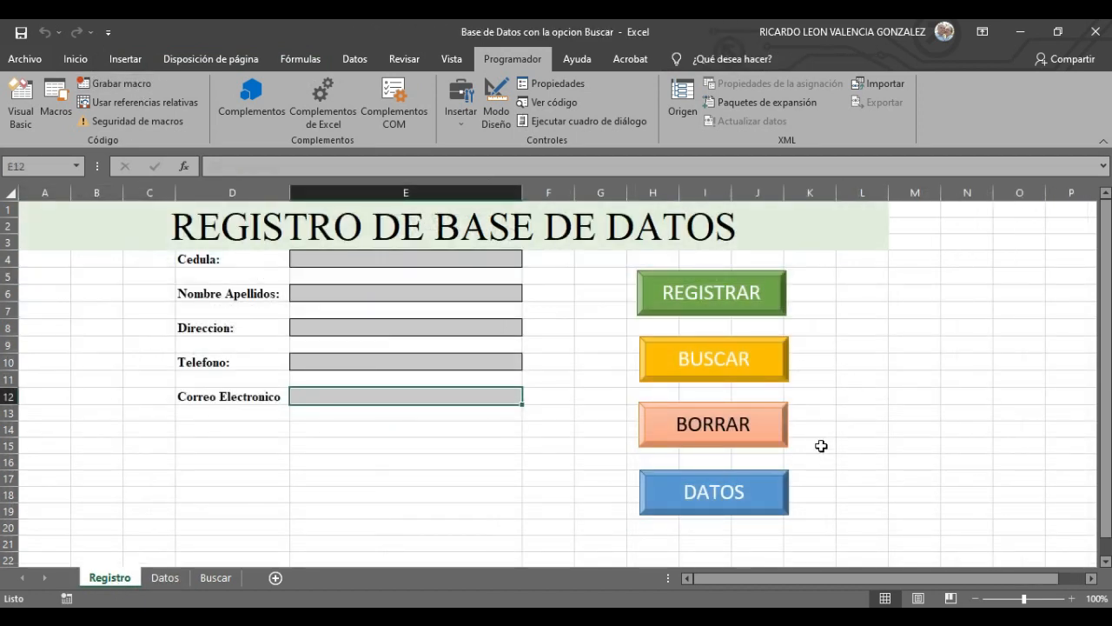
# - Assign the HOJADEDATOS macro to the DATOS button on the Registro form
pyautogui.rightClick(715, 493)
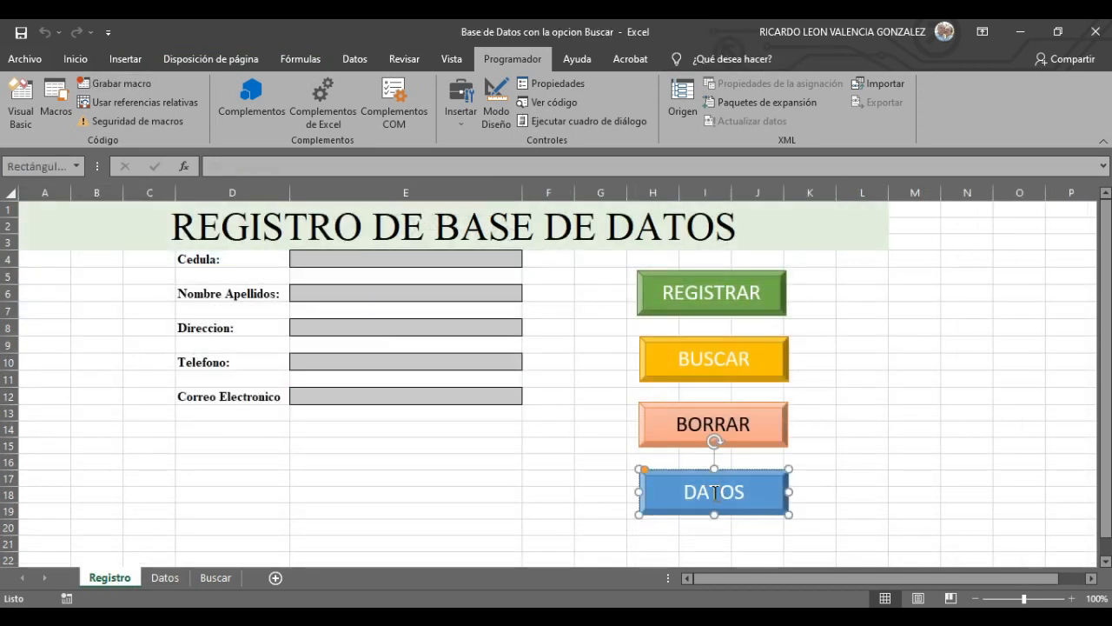
pyautogui.click(781, 441)
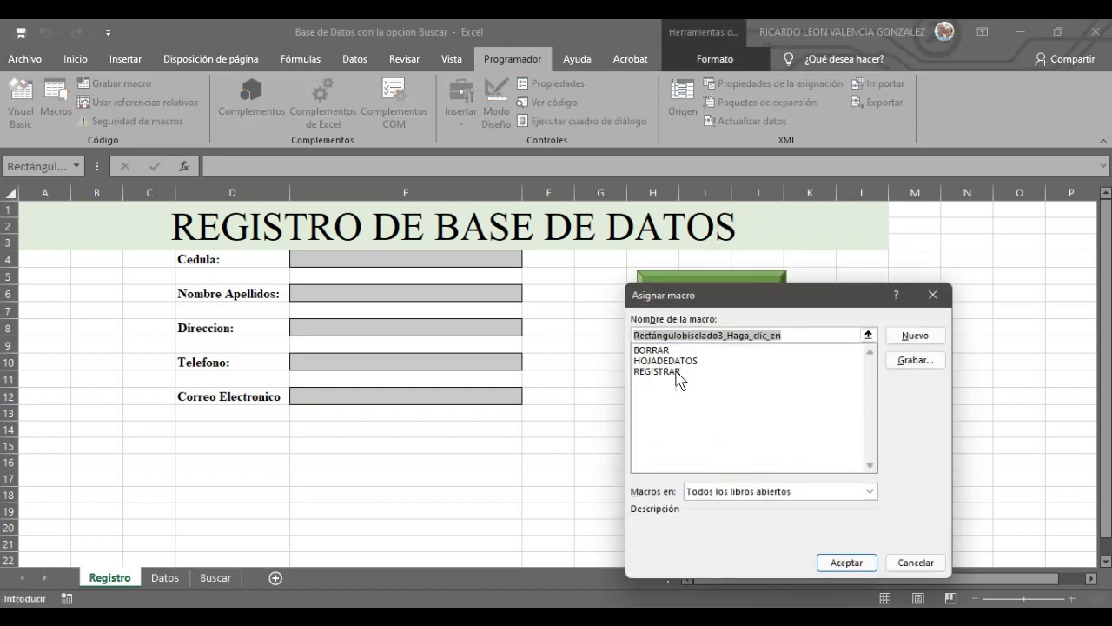
pyautogui.click(684, 361)
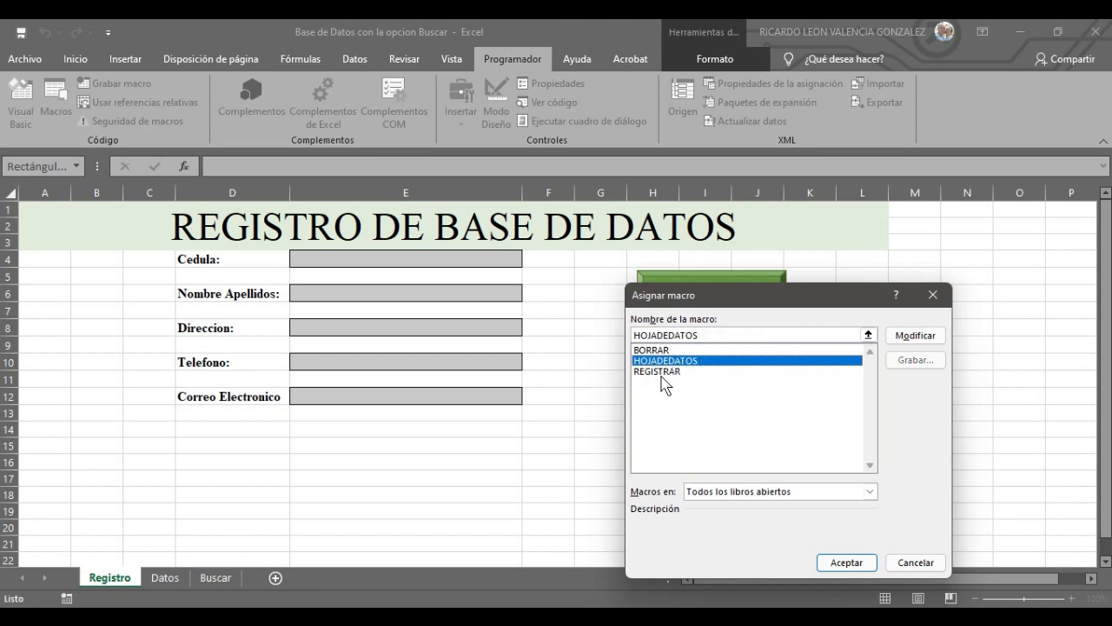
pyautogui.click(847, 563)
pyautogui.click(922, 462)
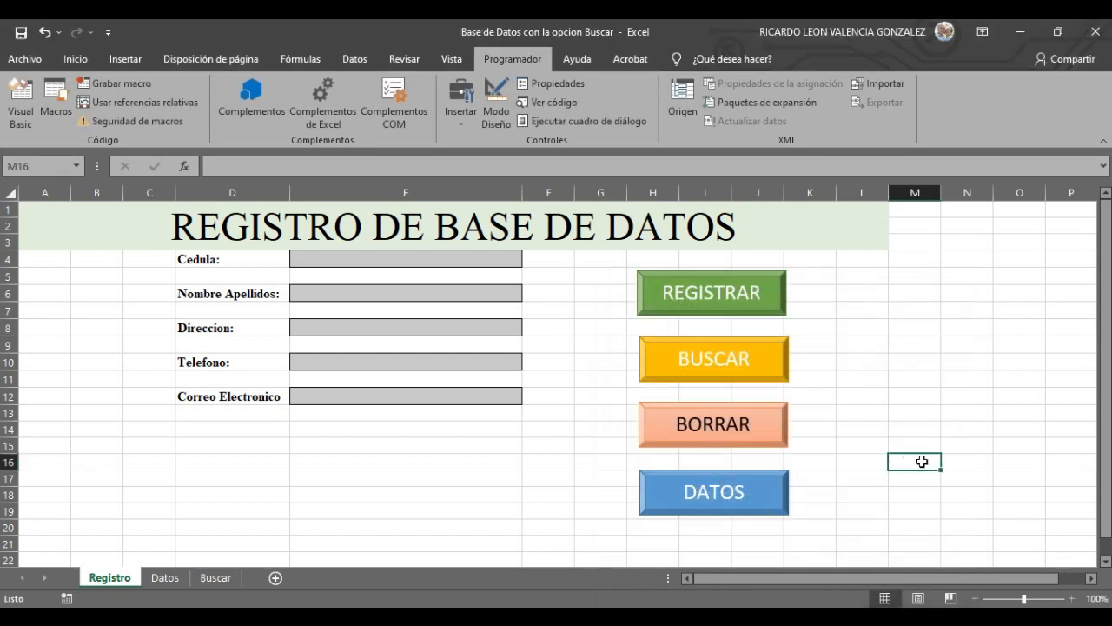
pyautogui.click(910, 395)
# - Test the DATOS button twice, returning to the Registro sheet each time
pyautogui.click(720, 506)
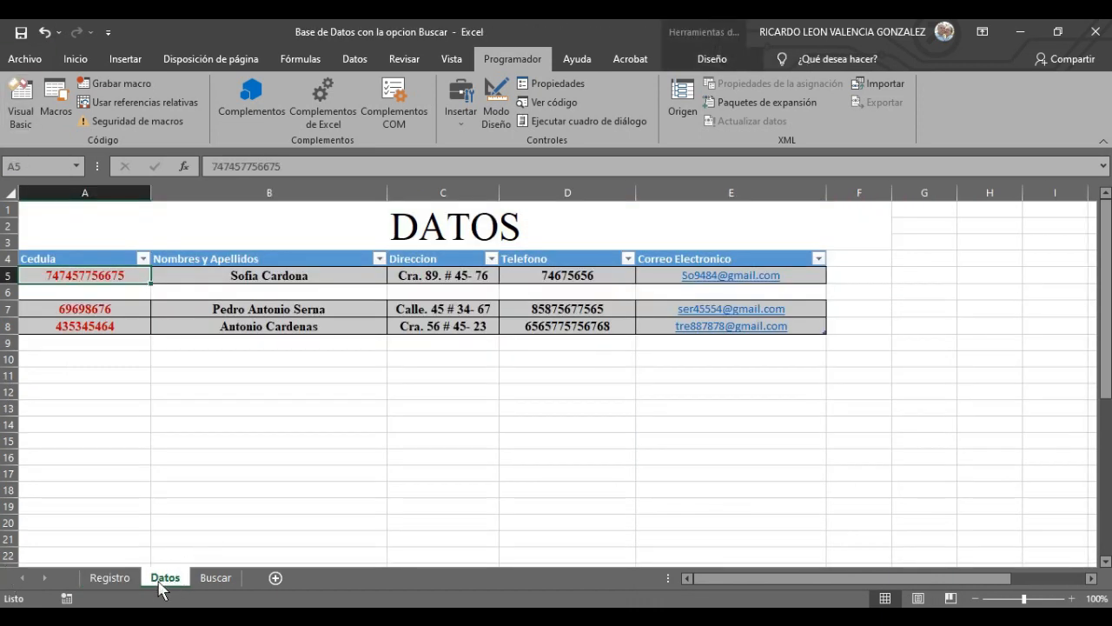
pyautogui.click(126, 580)
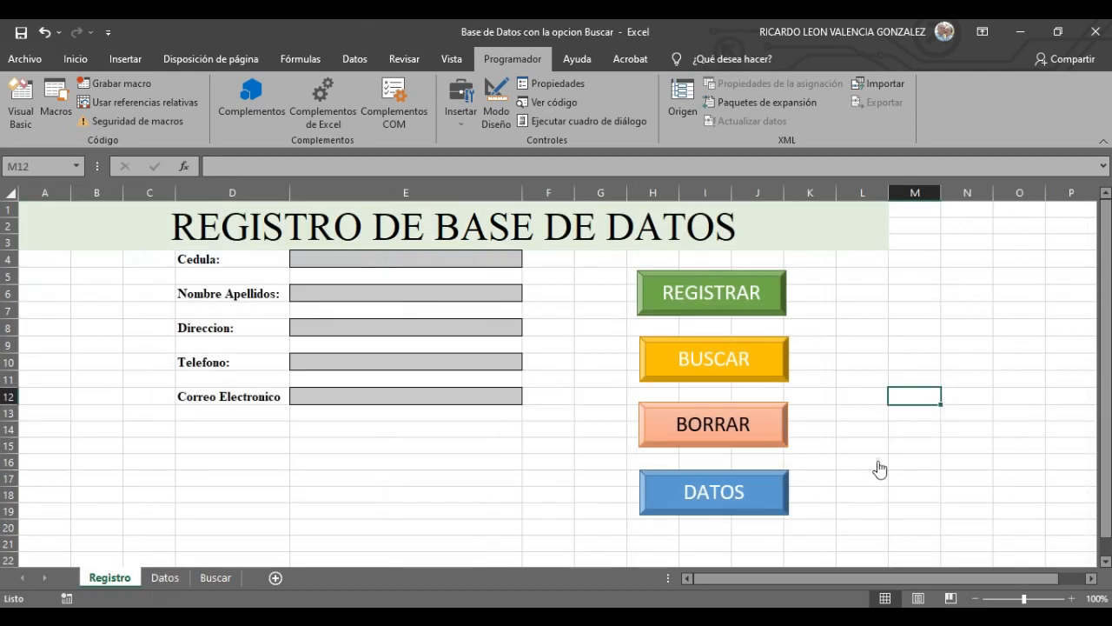
pyautogui.click(738, 494)
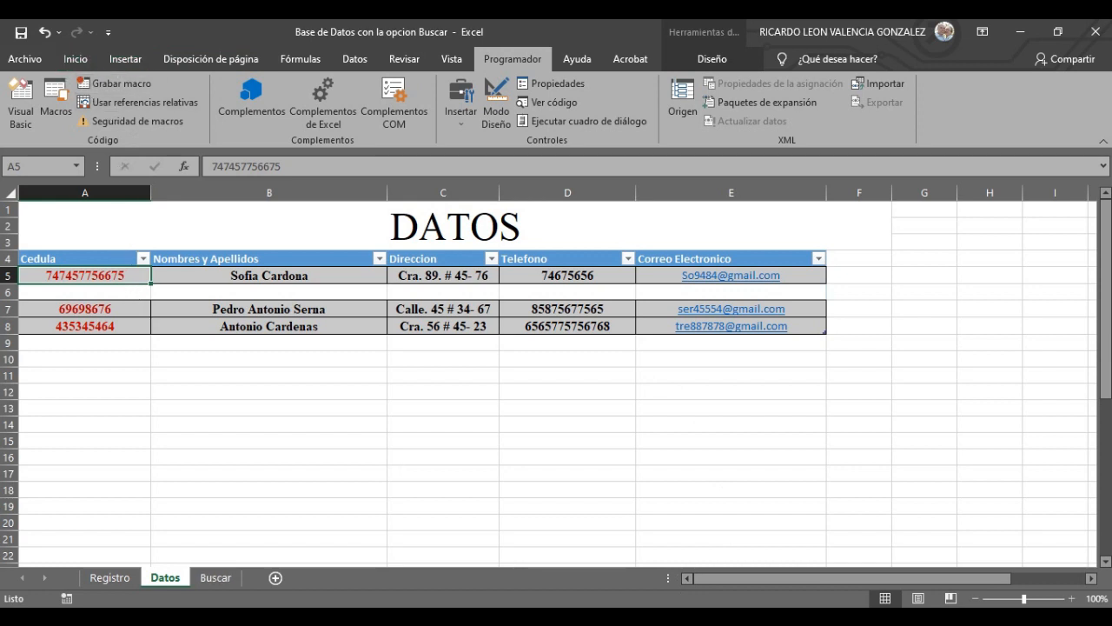
pyautogui.click(118, 577)
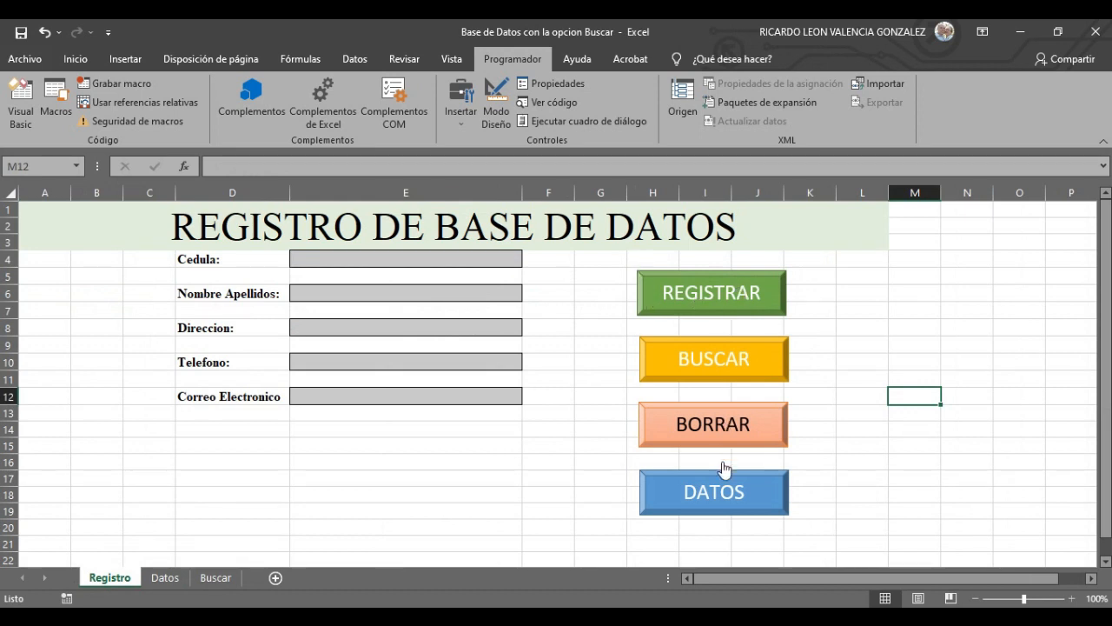
# - Copy the DATOS button and look for a paste option on the Datos sheet, without pasting
pyautogui.rightClick(737, 492)
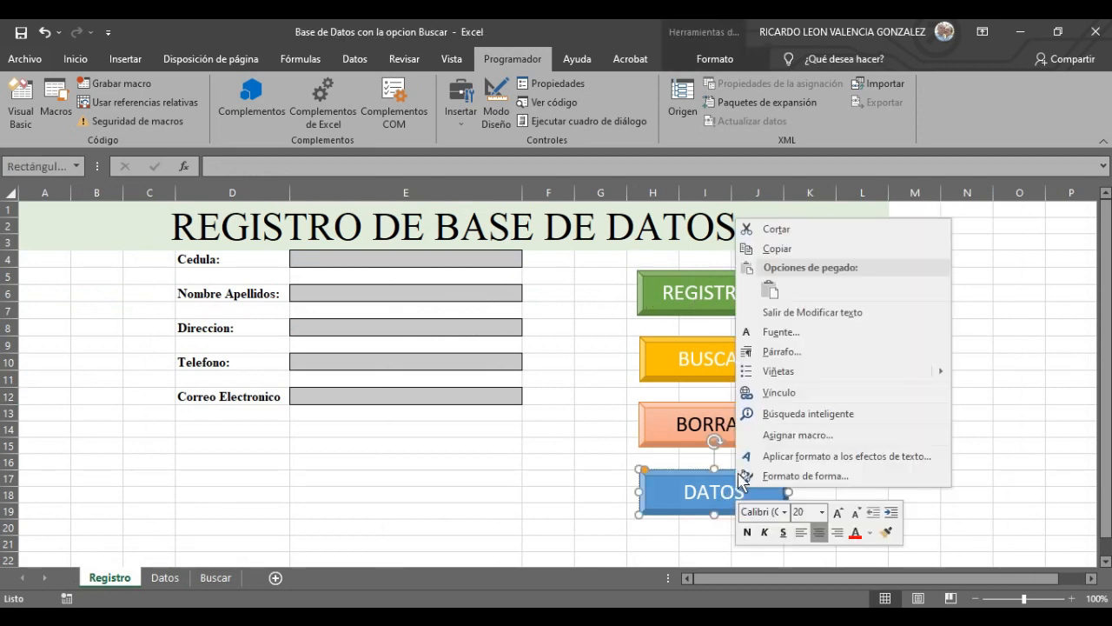
pyautogui.click(793, 252)
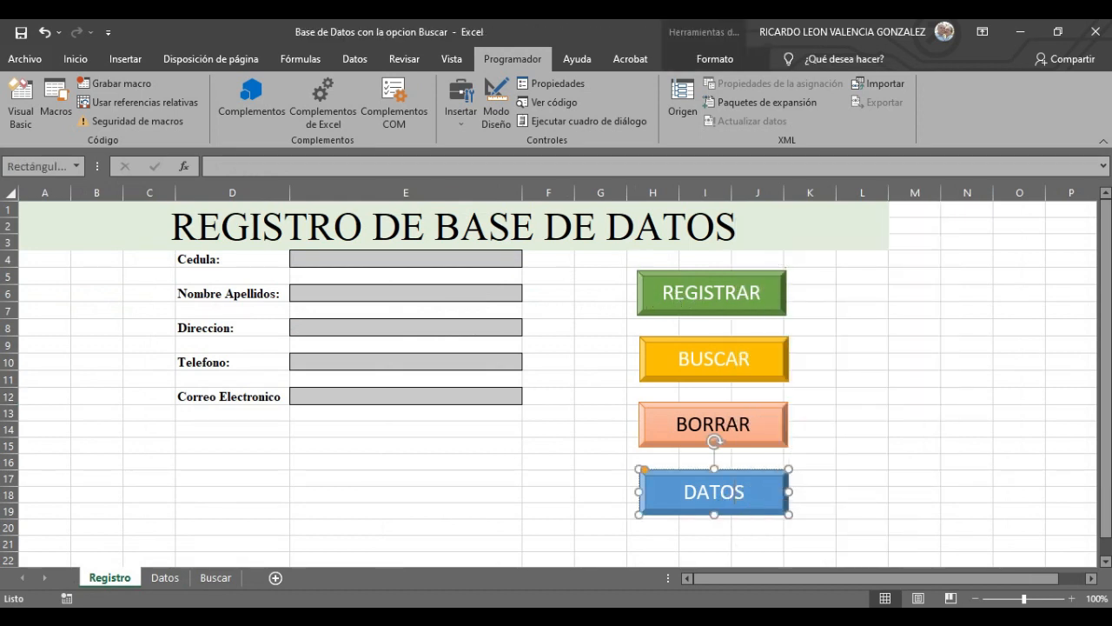
pyautogui.click(169, 581)
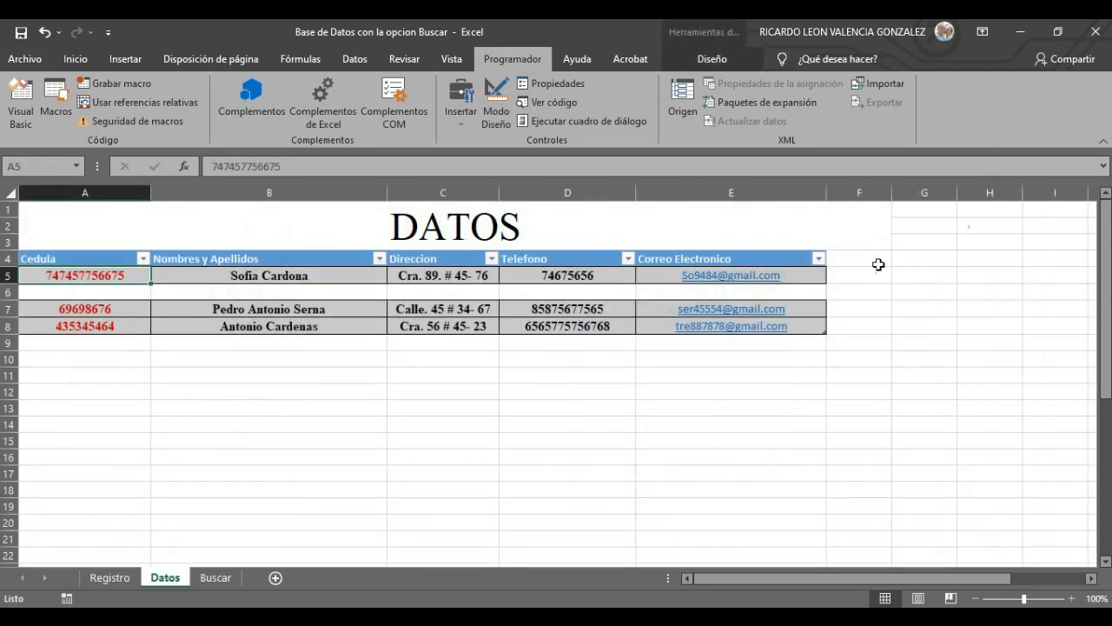
pyautogui.rightClick(885, 231)
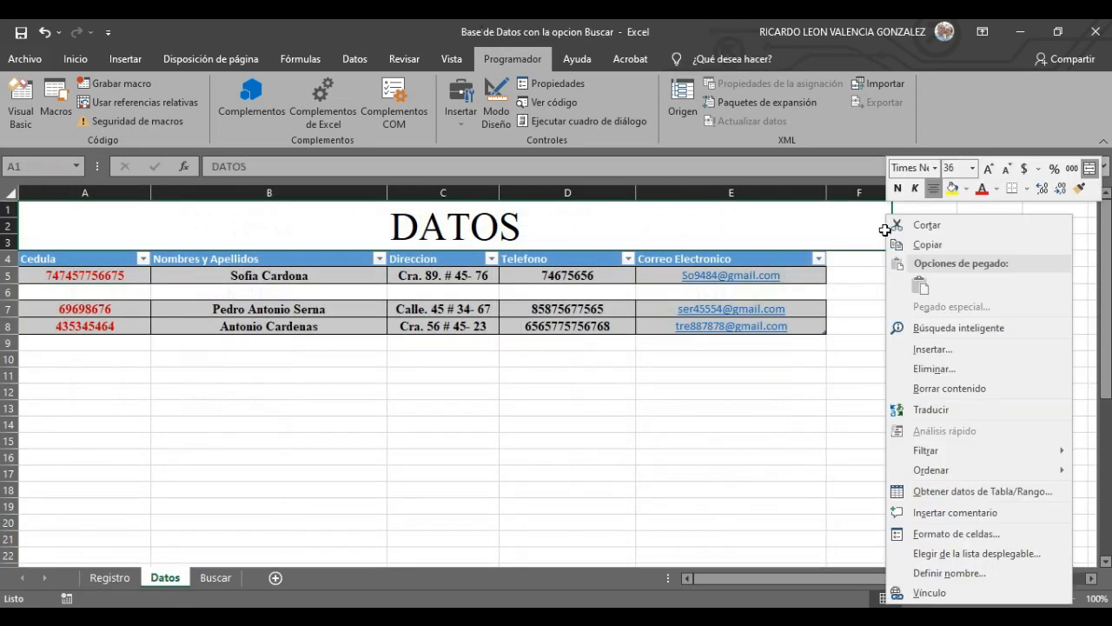
pyautogui.click(1085, 281)
pyautogui.rightClick(1085, 281)
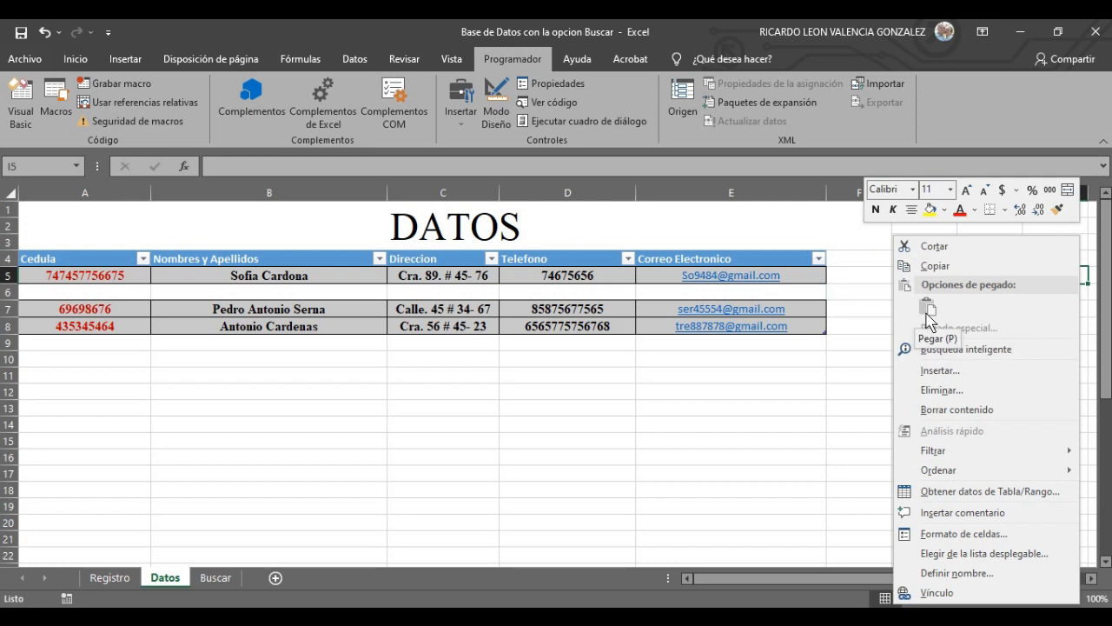
pyautogui.click(861, 414)
pyautogui.rightClick(862, 405)
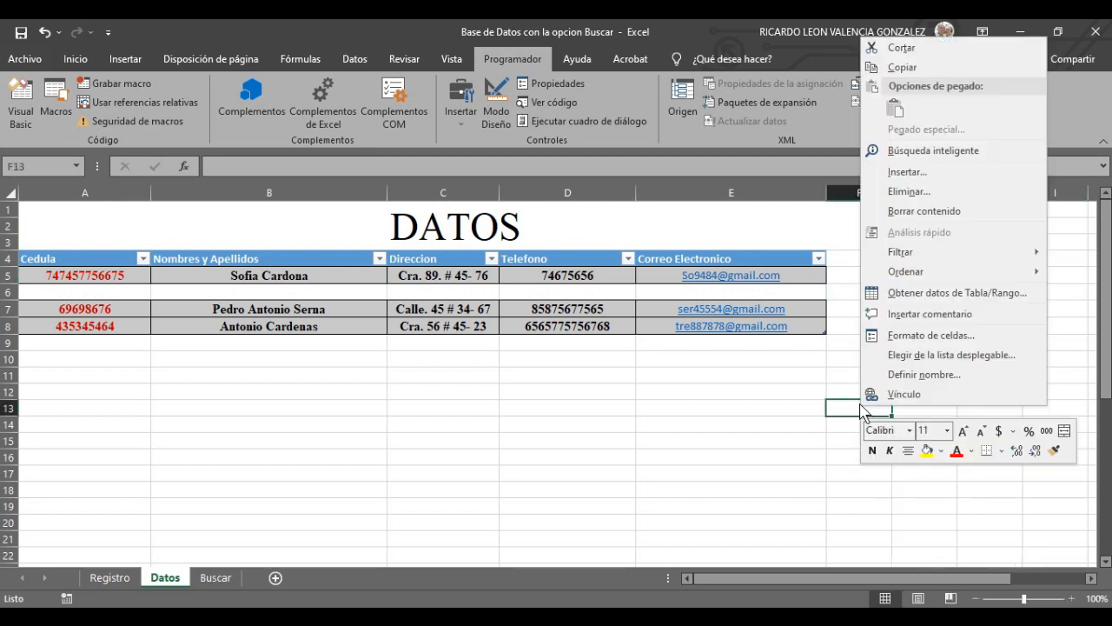
pyautogui.click(785, 476)
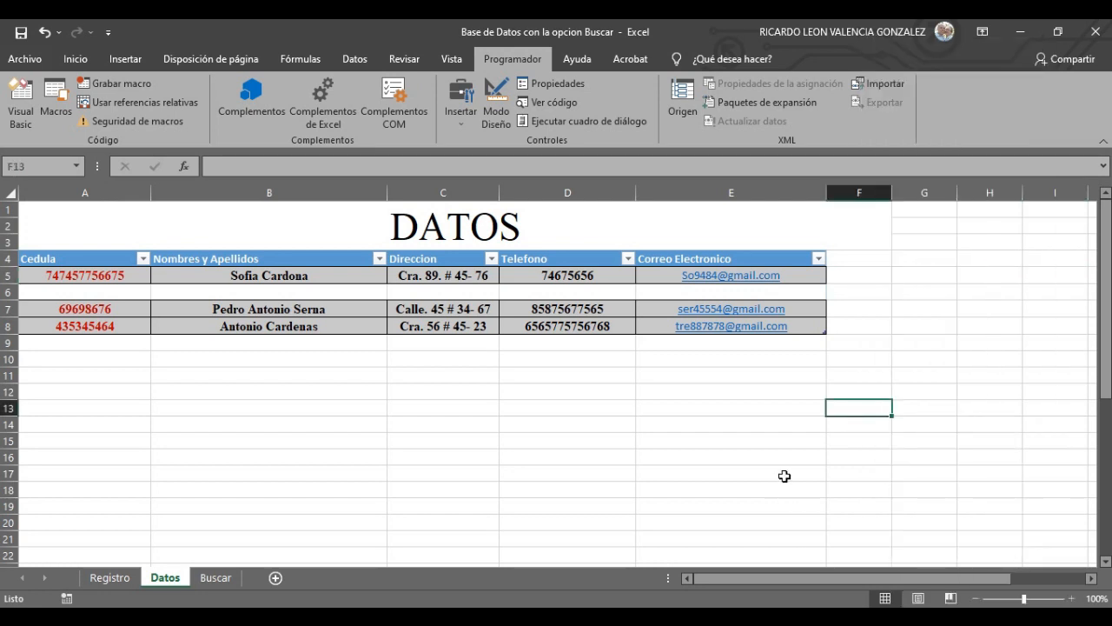
pyautogui.click(1003, 339)
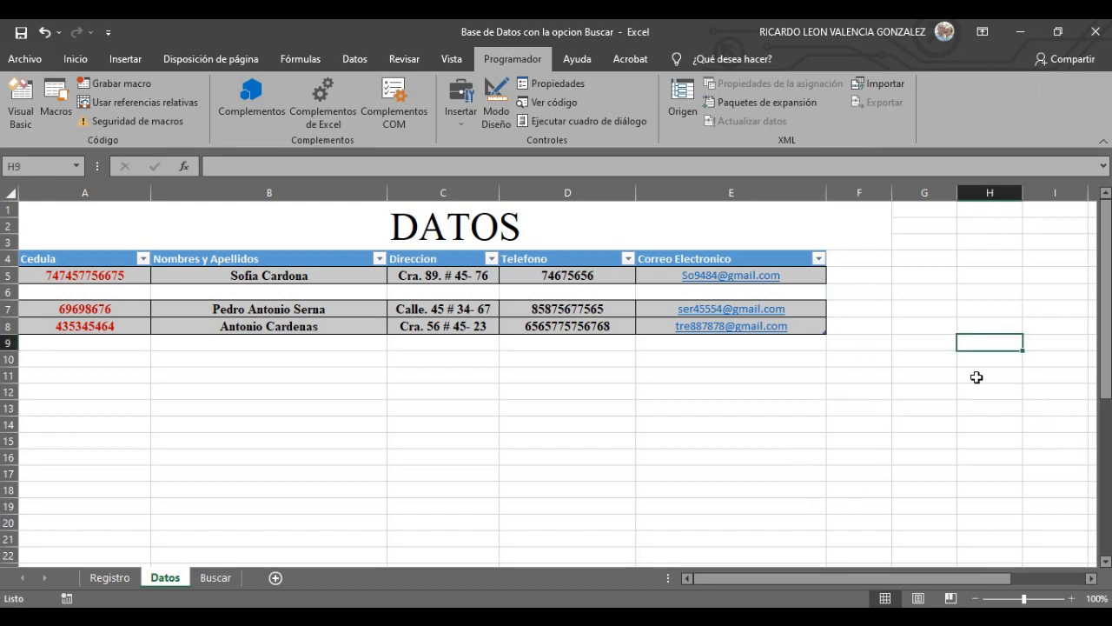
# - Copy the DATOS button again and paste it onto the Datos sheet with Ctrl+V
pyautogui.click(122, 579)
pyautogui.rightClick(741, 470)
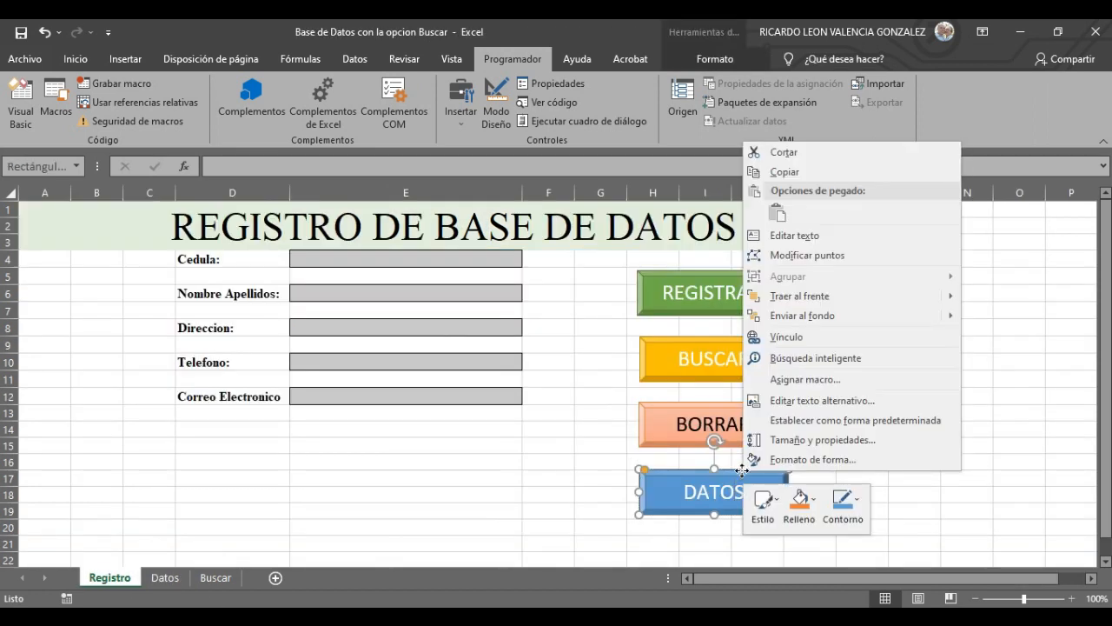
pyautogui.click(787, 172)
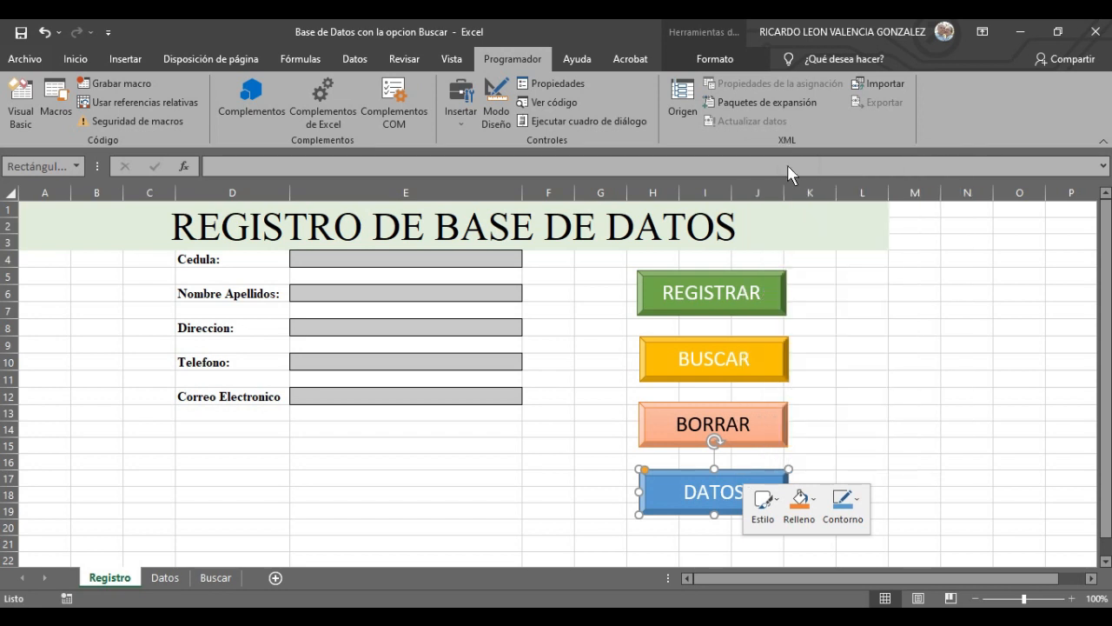
pyautogui.click(174, 582)
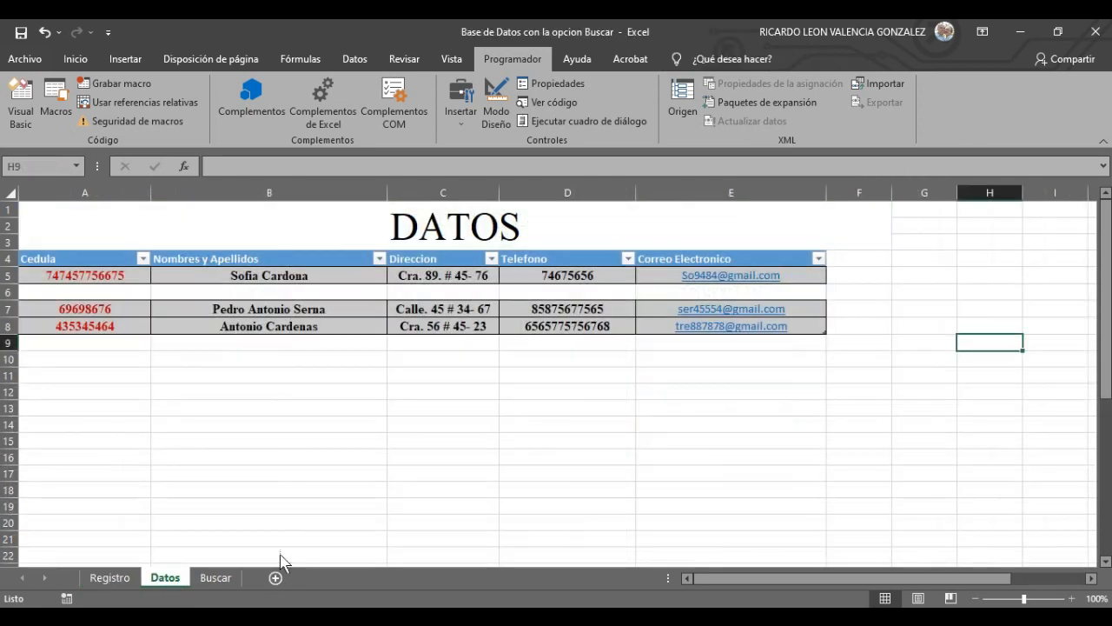
pyautogui.hotkey('ctrl', 'v')
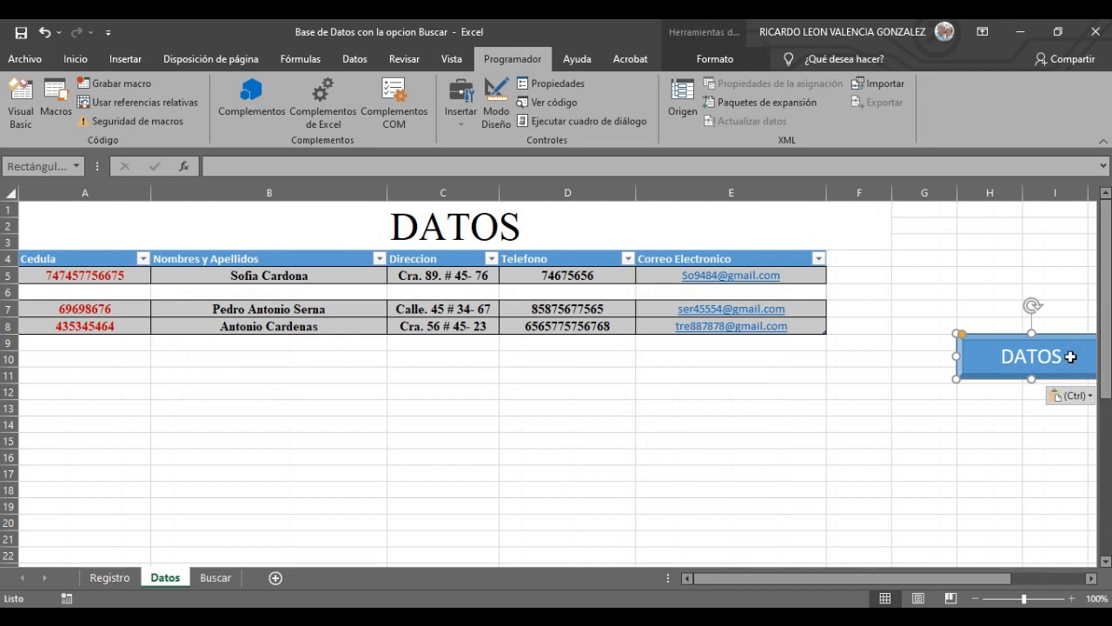
# - Move the pasted button up beside the DATOS title and make it narrower
pyautogui.moveTo(1065, 352); pyautogui.dragTo(936, 285)
pyautogui.moveTo(1008, 273); pyautogui.dragTo(974, 273)
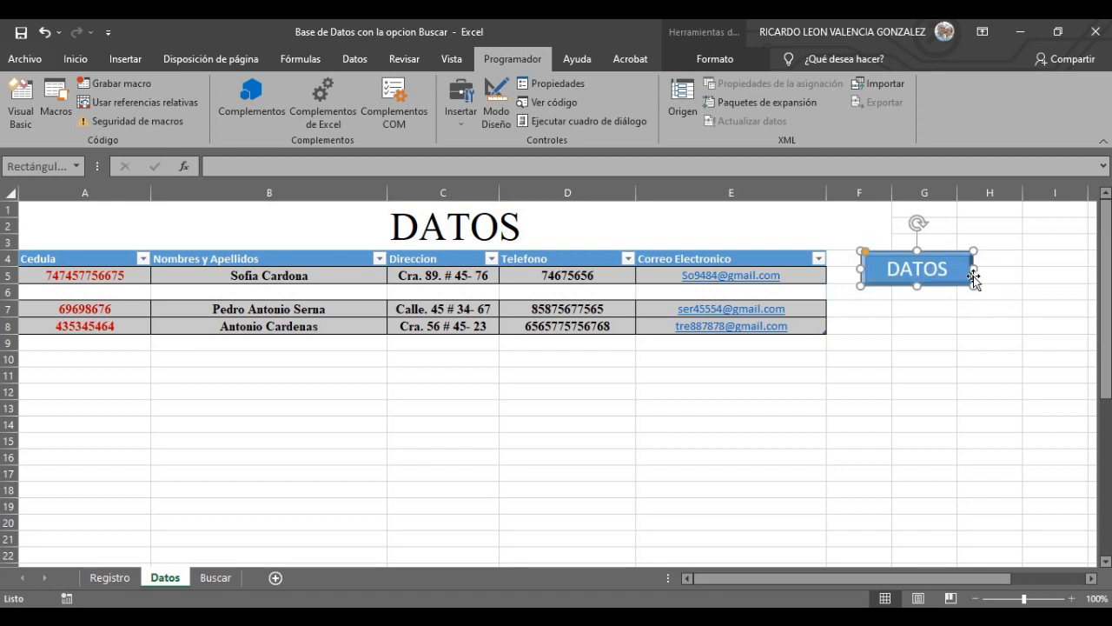
pyautogui.moveTo(879, 247); pyautogui.dragTo(767, 212)
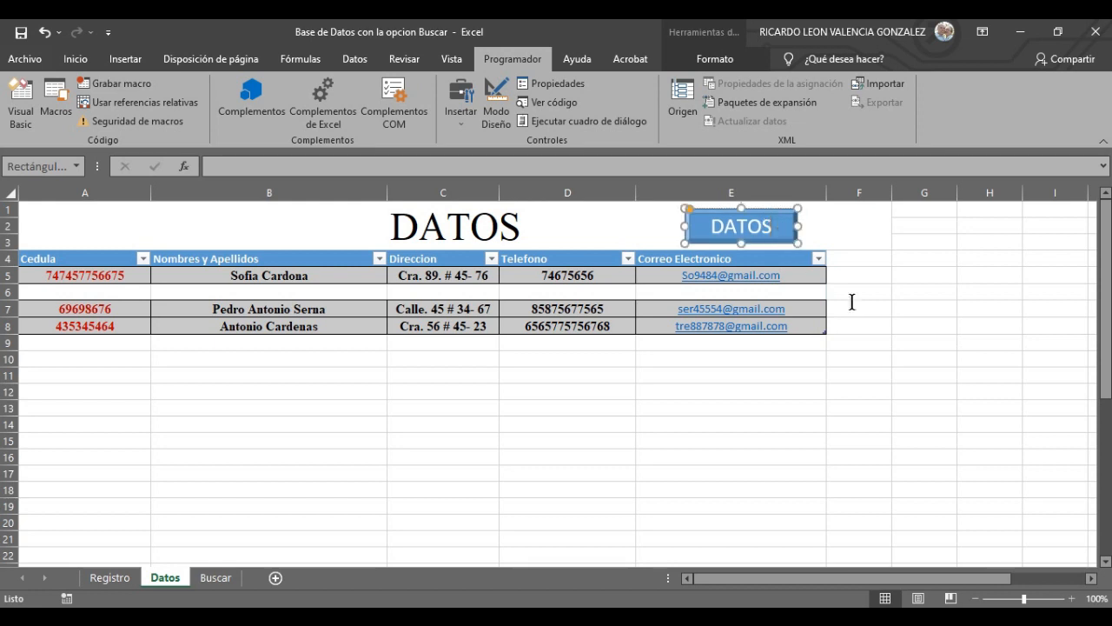
# - Relabel the button REGISTRO, widen it so the label fits on one line, and deselect it
pyautogui.press('BackSpace')
pyautogui.press('BackSpace')
pyautogui.press('BackSpace')
pyautogui.press('BackSpace')
pyautogui.write('REGIR')
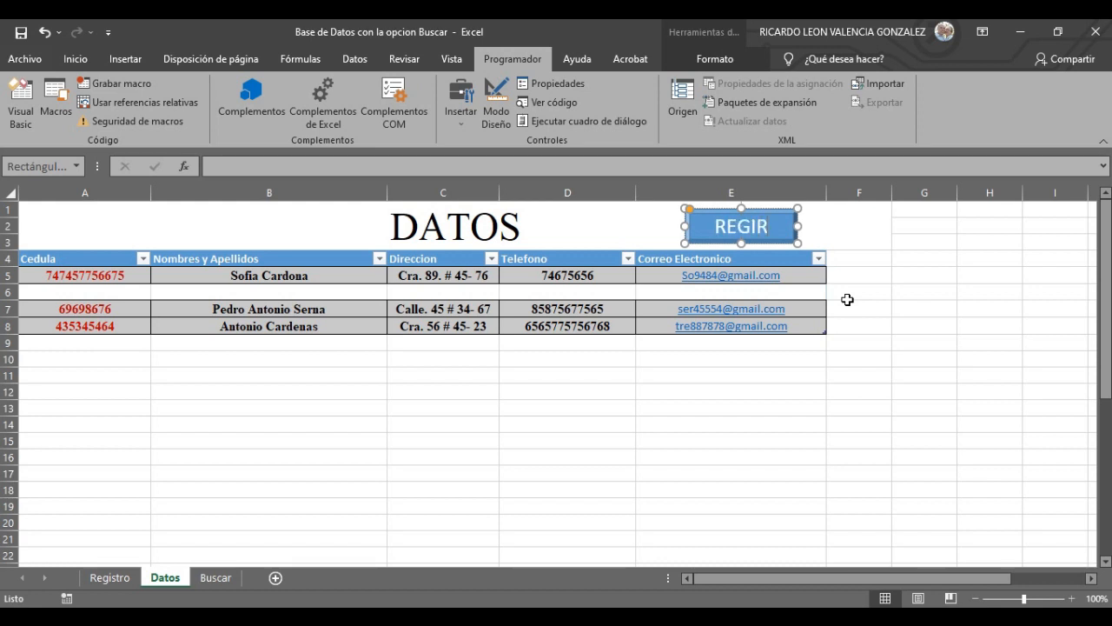
pyautogui.press('BackSpace')
pyautogui.write('STRO')
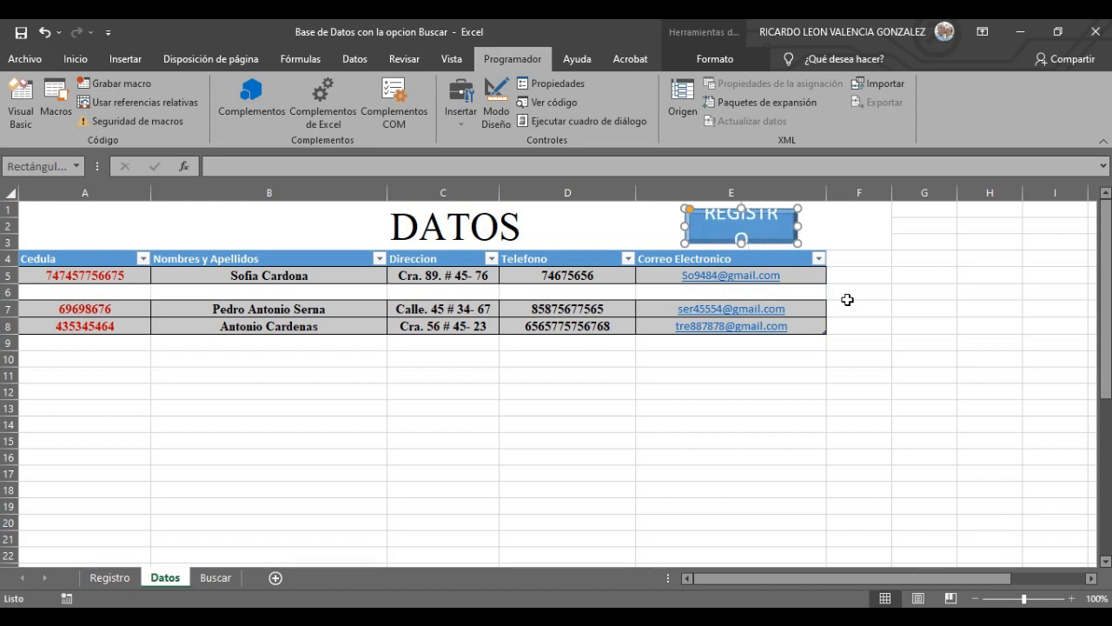
pyautogui.moveTo(798, 226); pyautogui.dragTo(807, 226)
pyautogui.click(876, 319)
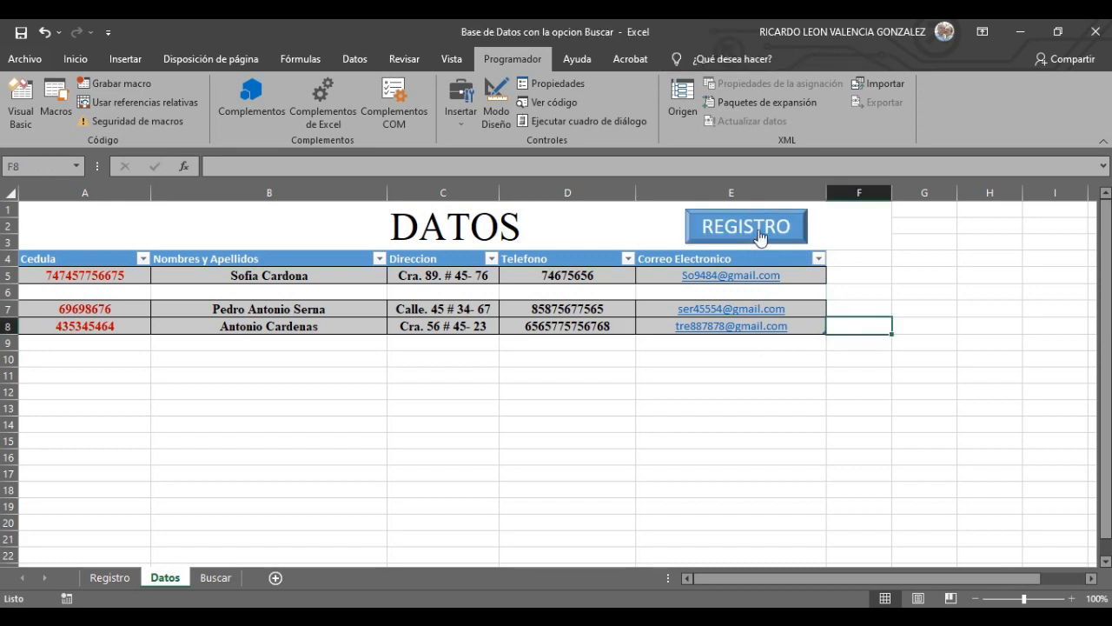
pyautogui.click(105, 581)
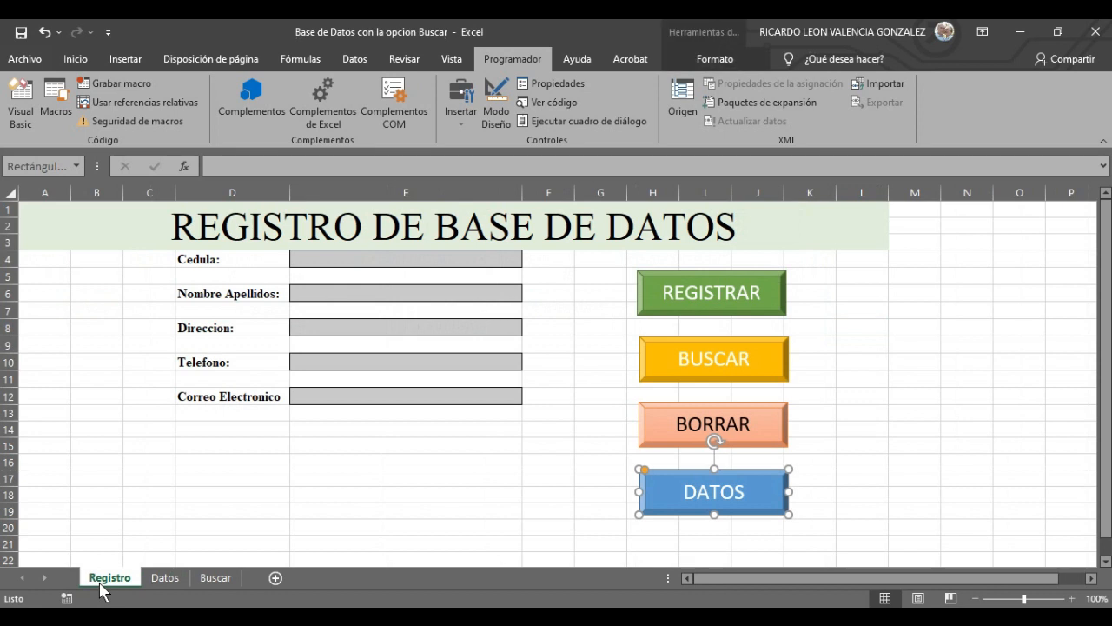
pyautogui.click(169, 579)
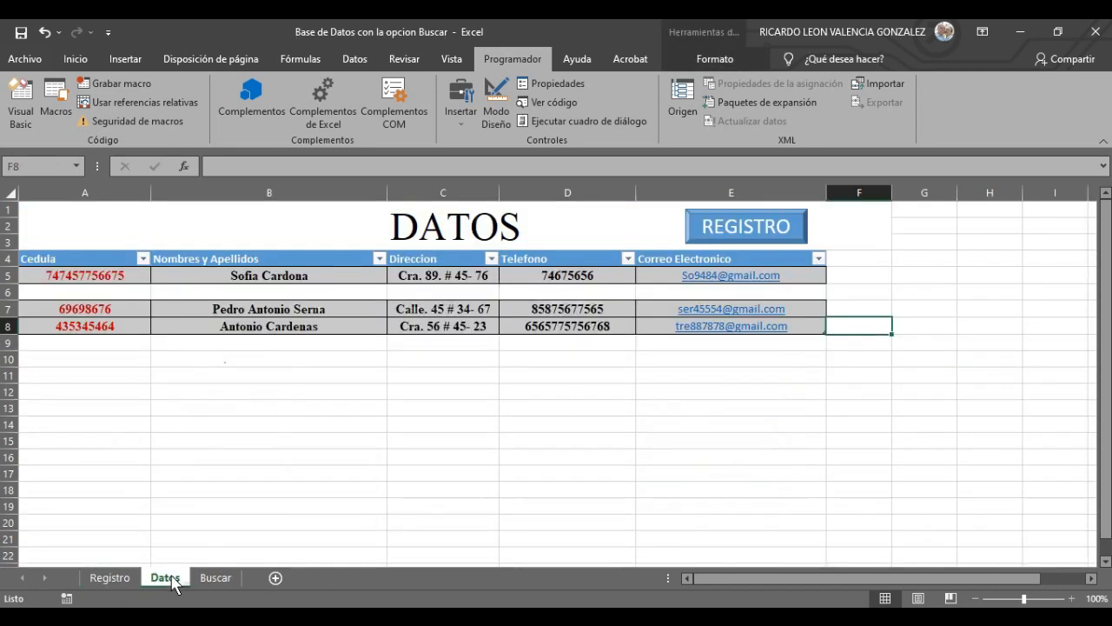
# - Start recording the HOJADEREGISTRO macro and switch to the Registro sheet while recording
pyautogui.click(985, 356)
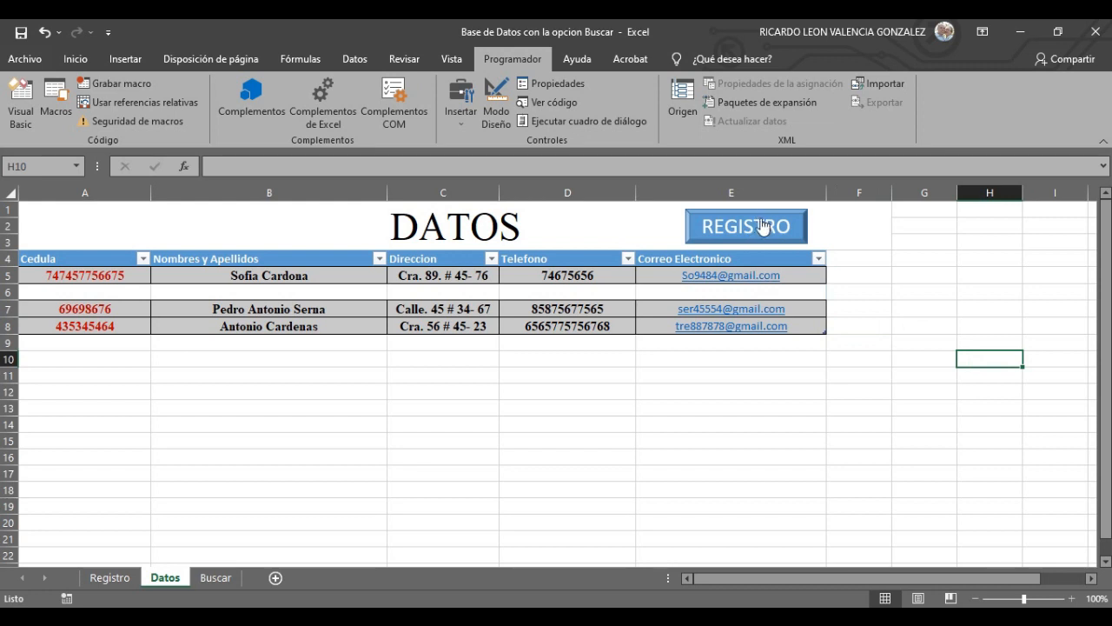
pyautogui.click(136, 91)
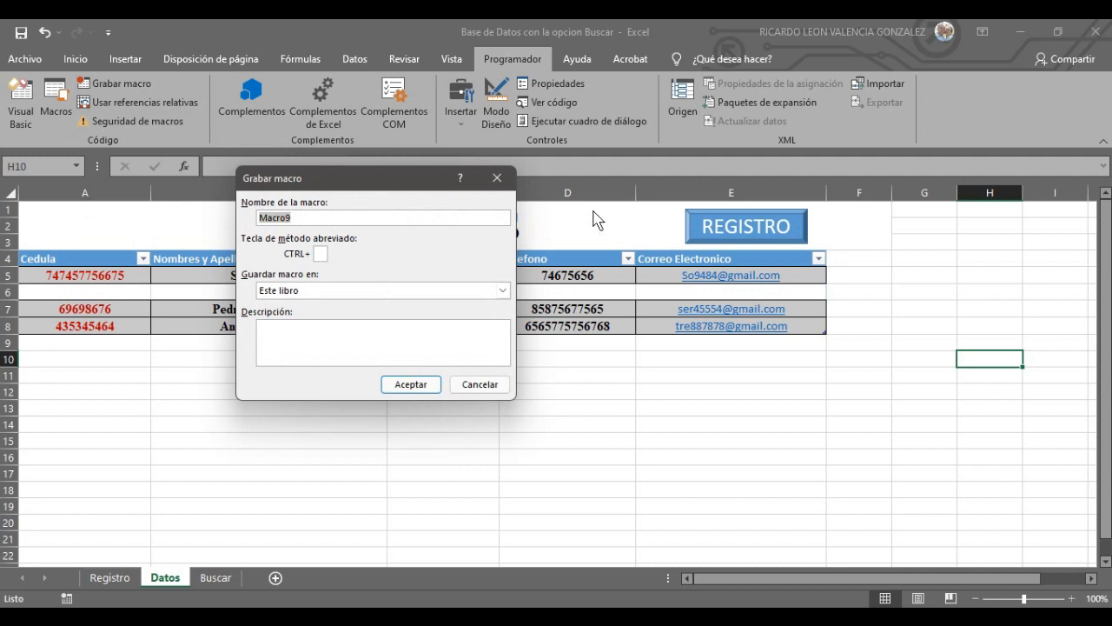
pyautogui.write('HOJADEREGISTRO')
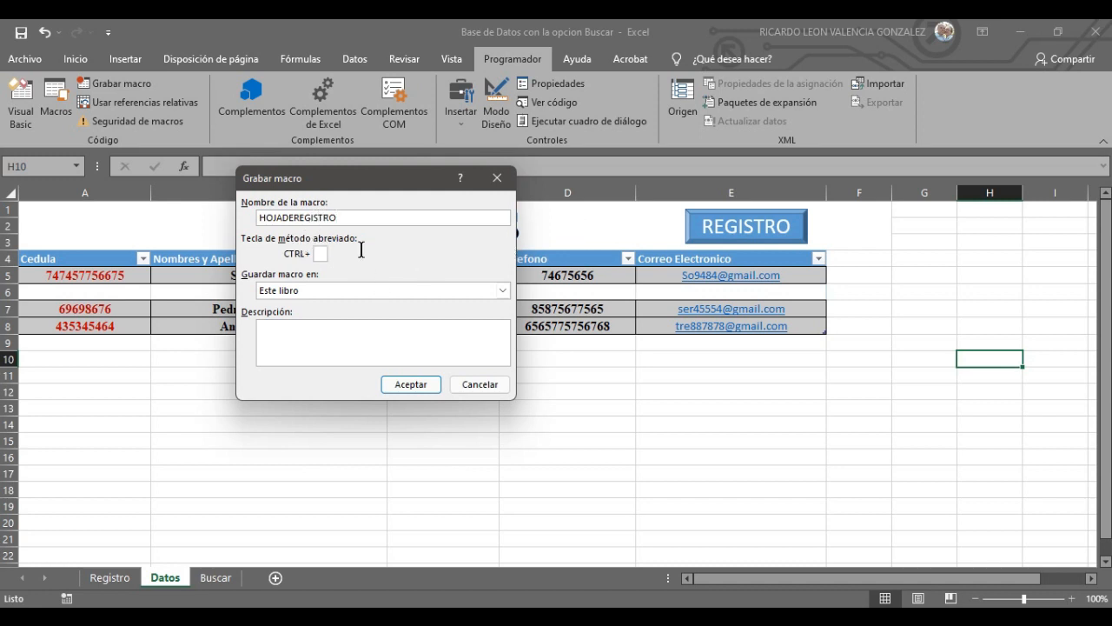
pyautogui.click(409, 384)
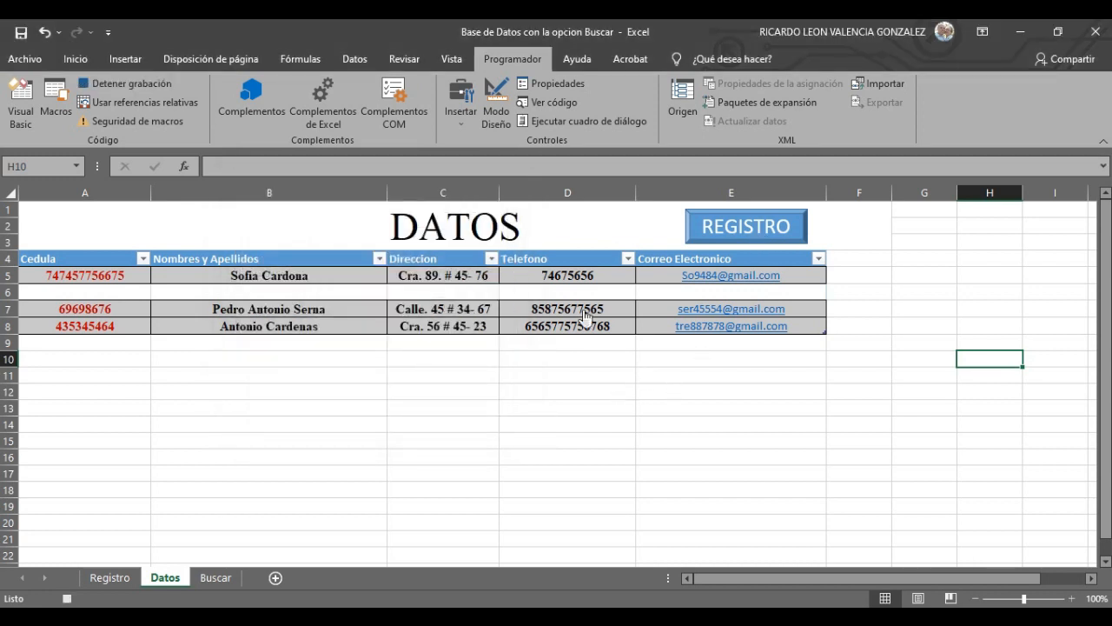
pyautogui.click(110, 577)
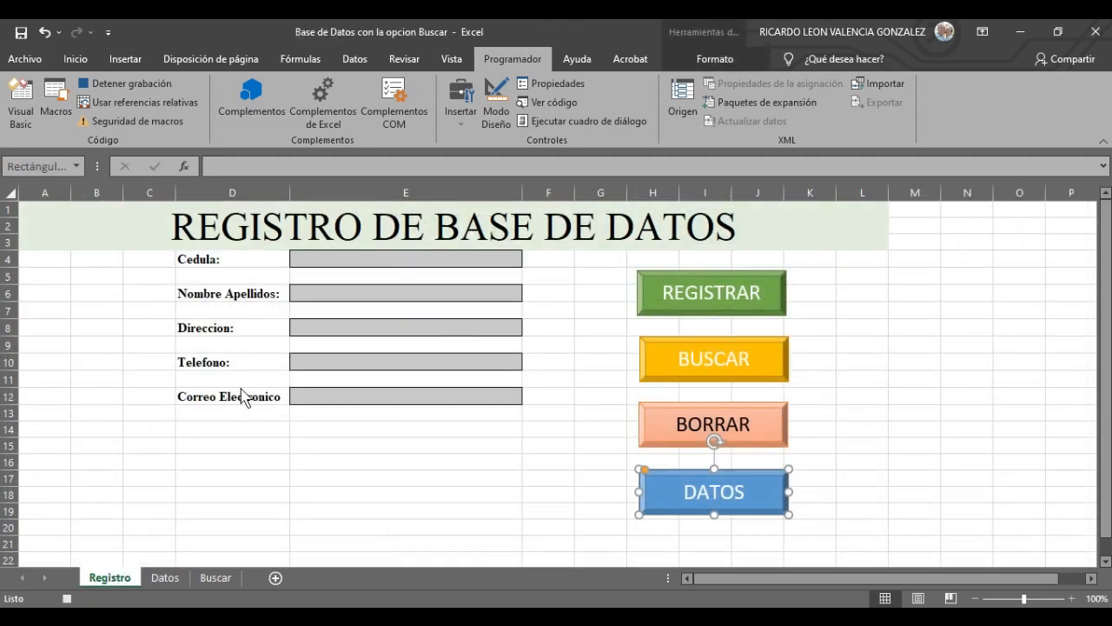
# - Stop recording and assign HOJADEREGISTRO to the REGISTRO button on the Datos sheet
pyautogui.click(130, 84)
pyautogui.click(164, 577)
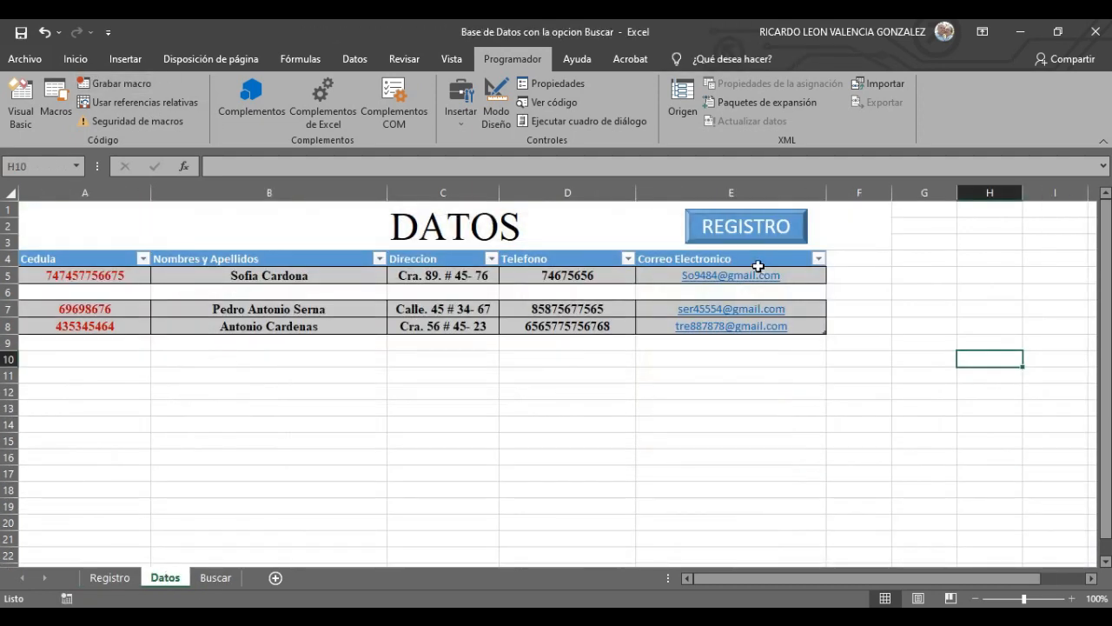
pyautogui.rightClick(774, 224)
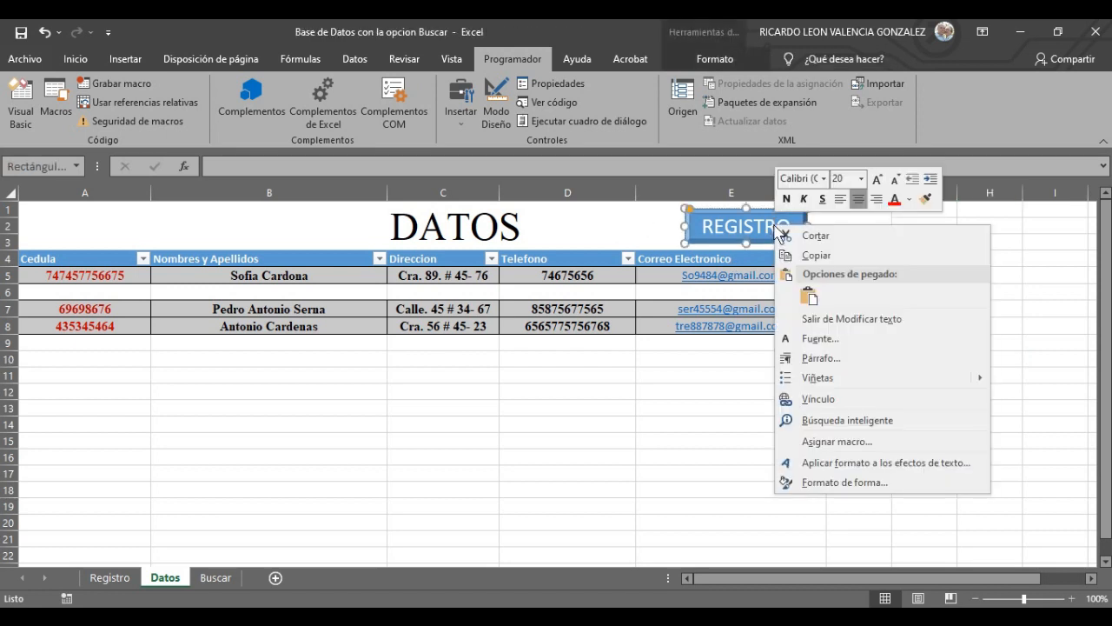
pyautogui.click(858, 442)
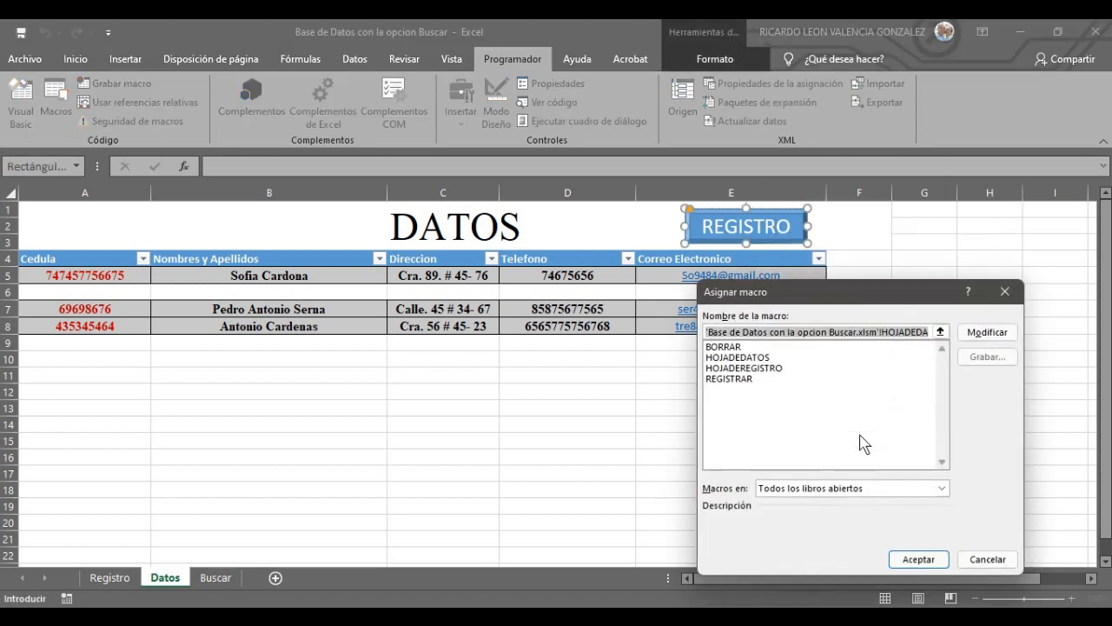
pyautogui.click(753, 373)
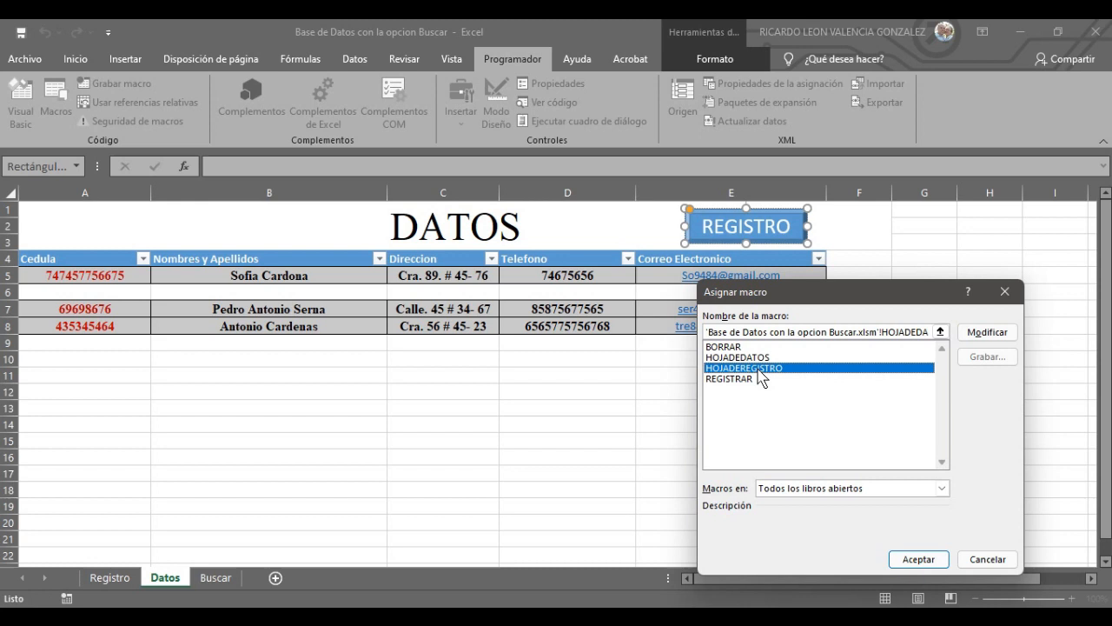
pyautogui.click(918, 559)
pyautogui.click(881, 452)
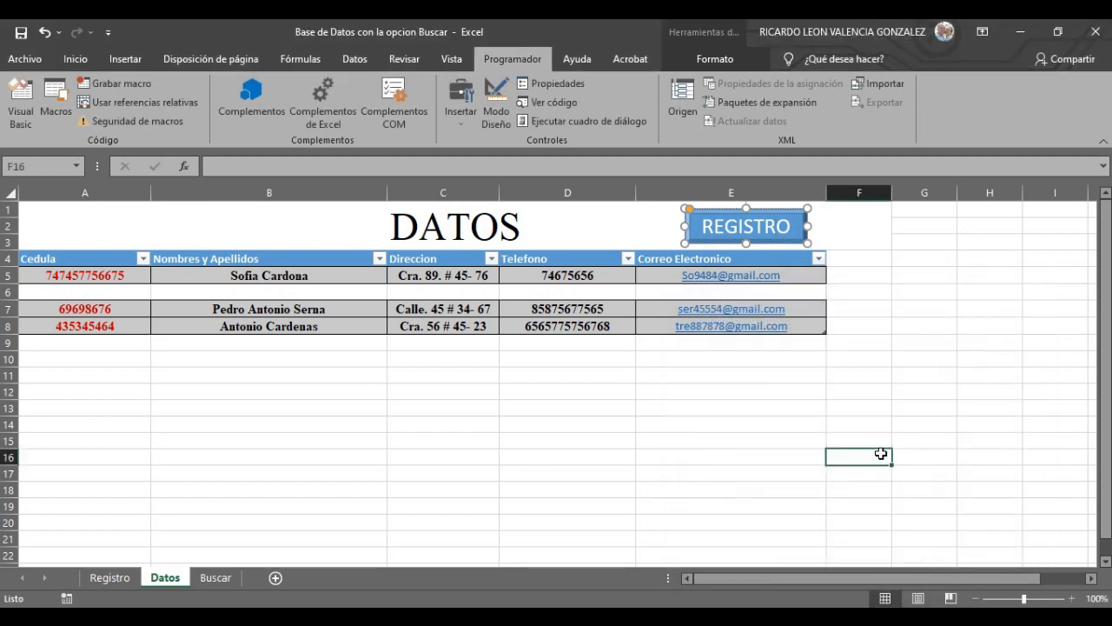
# - Test the REGISTRO and DATOS buttons to confirm they jump between the two sheets
pyautogui.click(721, 227)
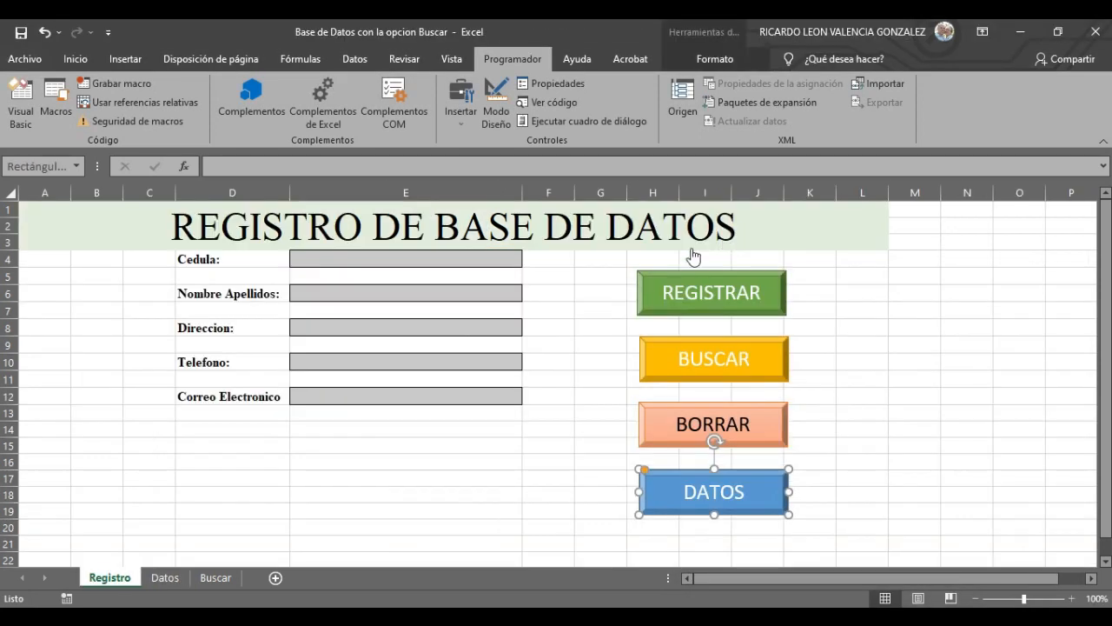
pyautogui.click(853, 504)
pyautogui.click(757, 497)
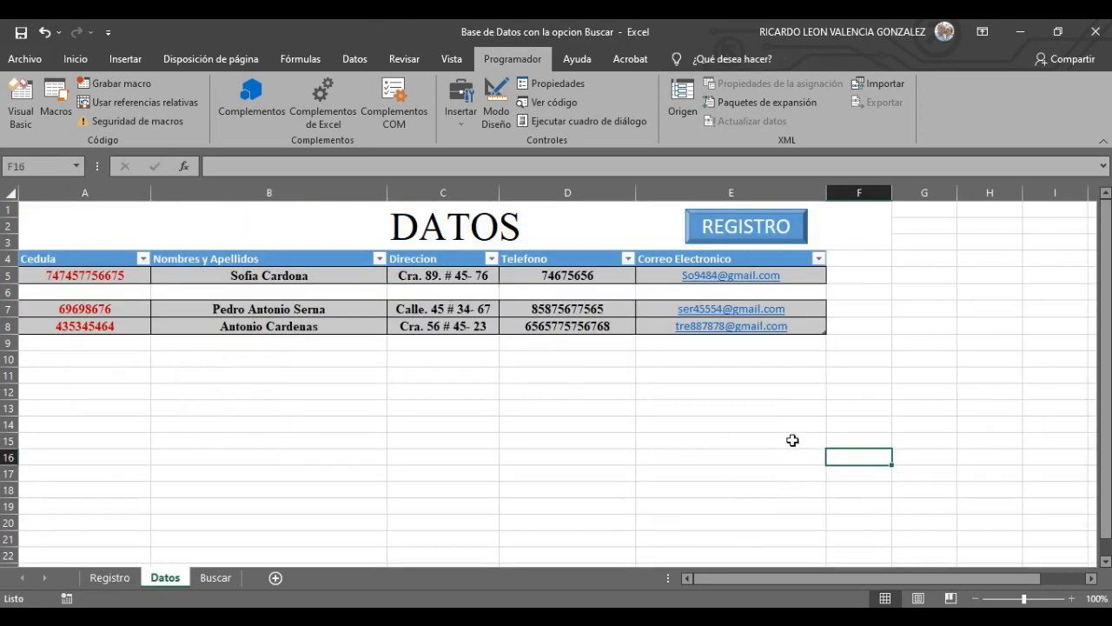
pyautogui.click(761, 229)
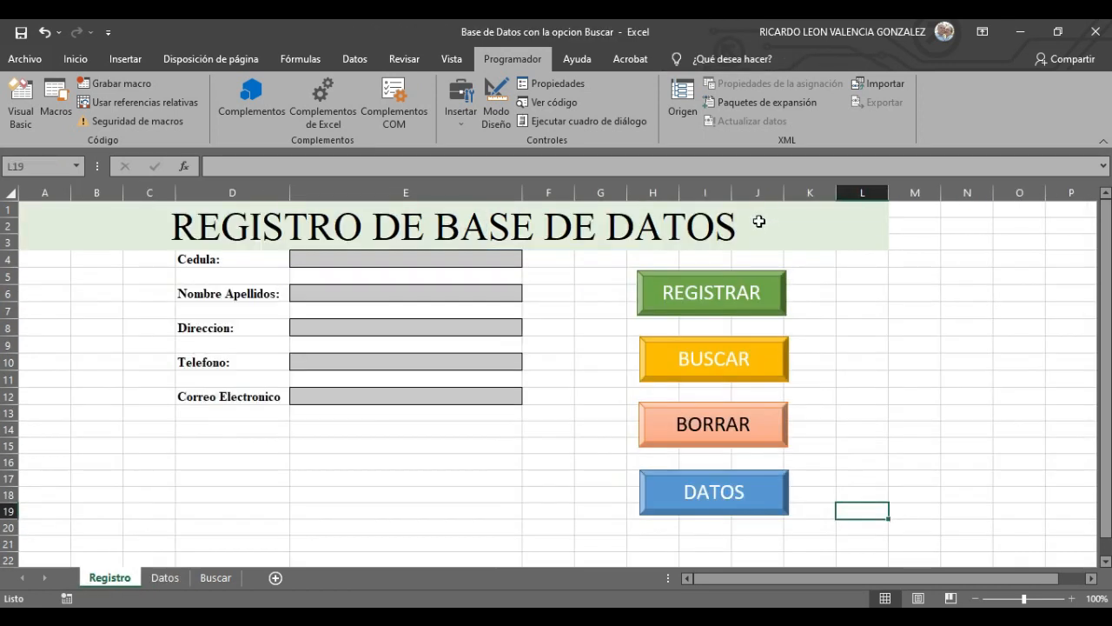
pyautogui.click(587, 484)
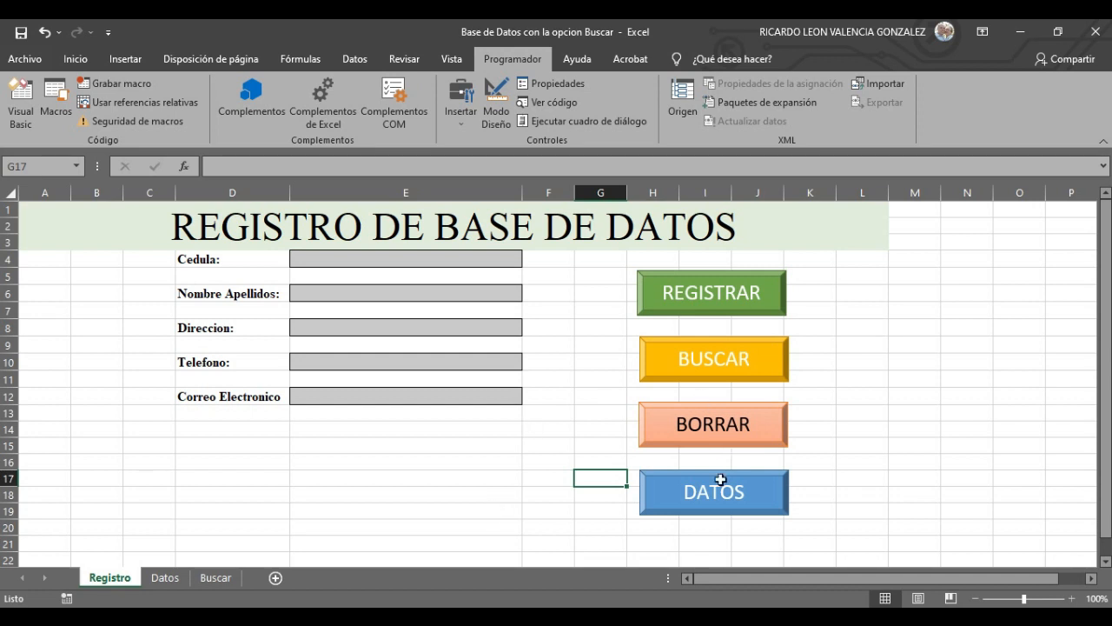
pyautogui.click(157, 578)
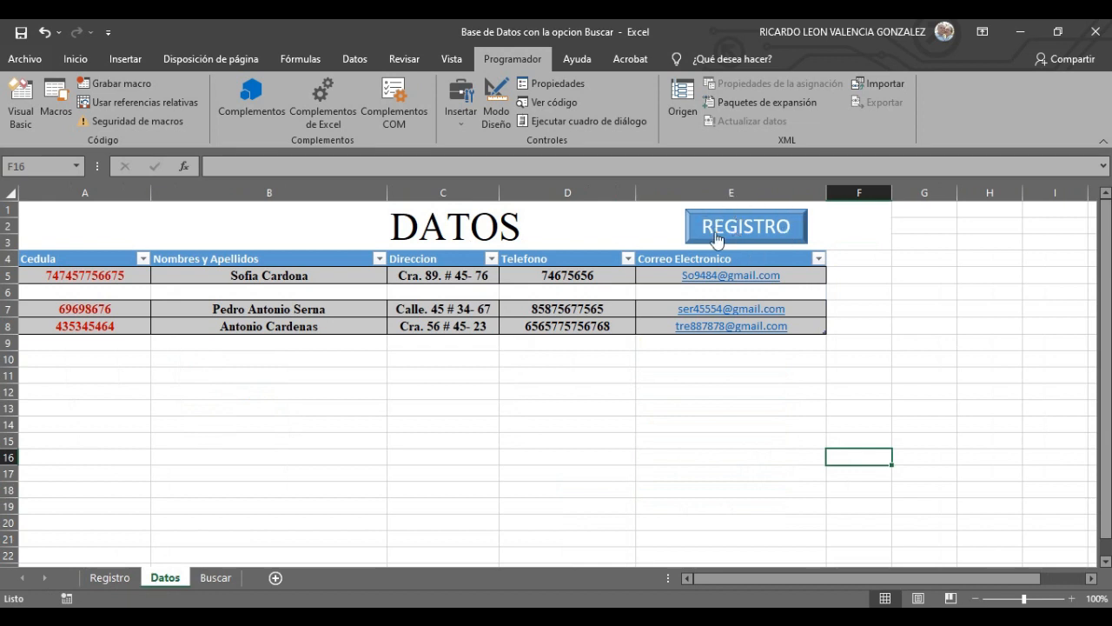
pyautogui.click(108, 578)
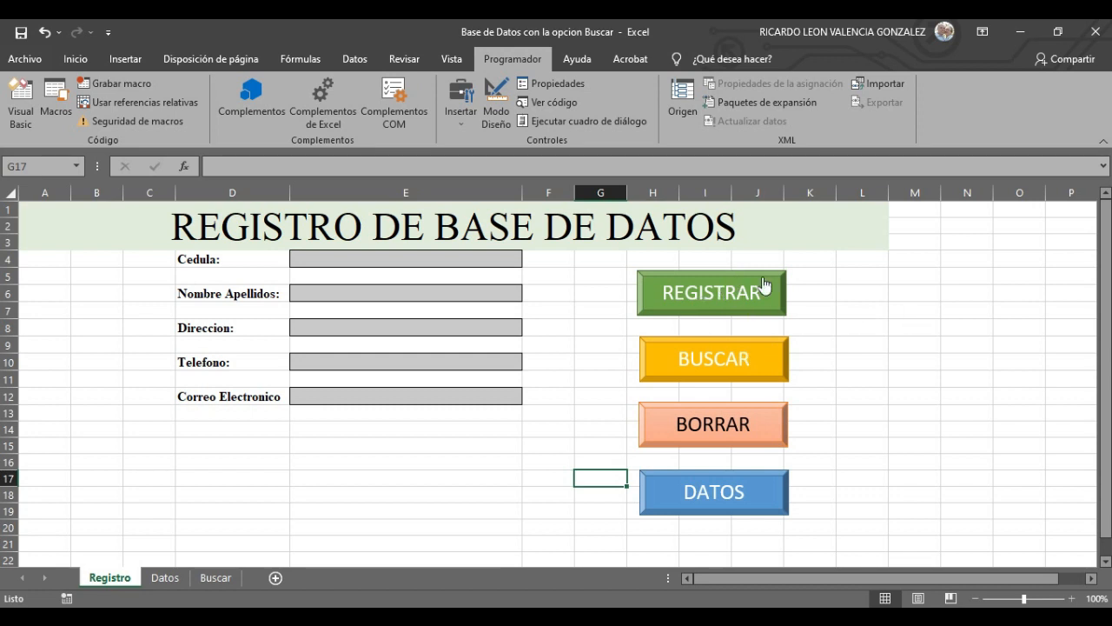
pyautogui.click(752, 356)
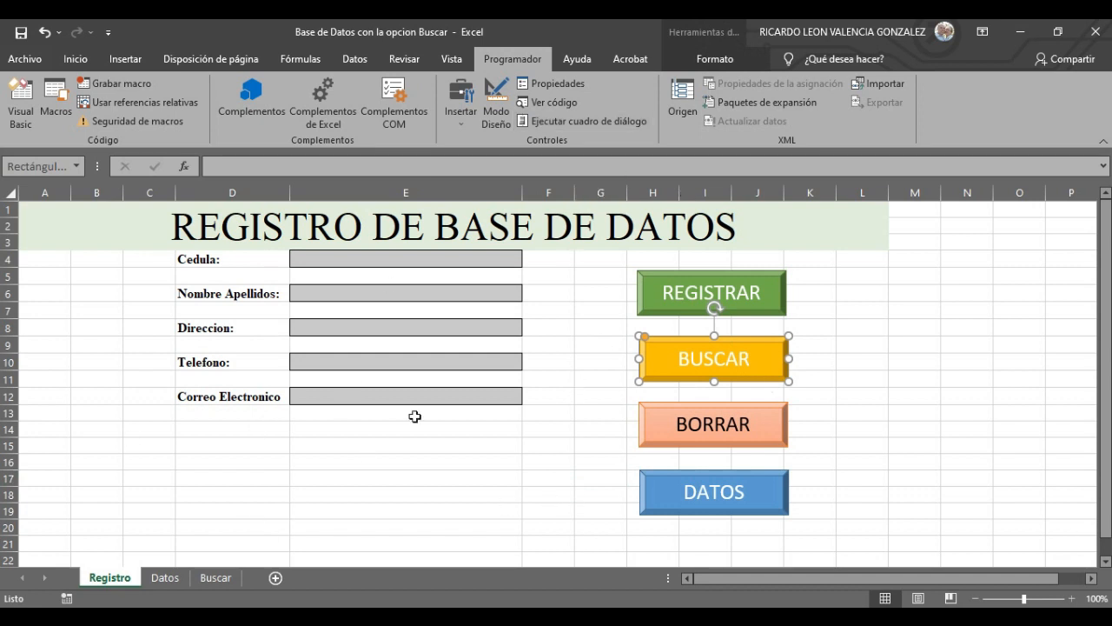
pyautogui.click(379, 258)
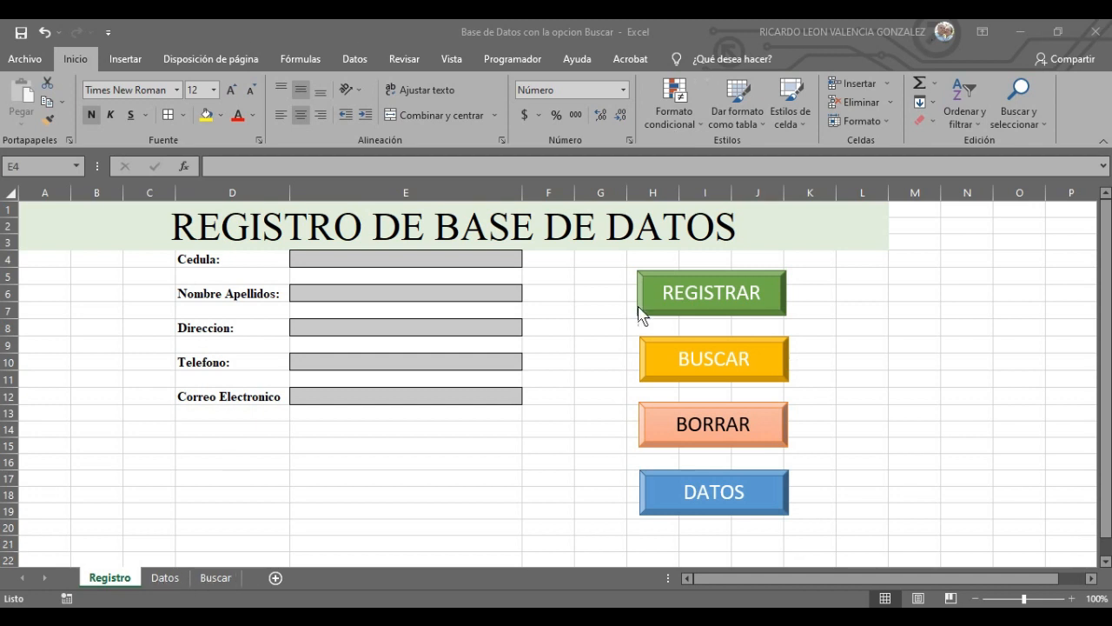
# - Select the Nombres y Apellidos header on Datos and inspect the DATOS1 table settings
pyautogui.click(179, 575)
pyautogui.click(170, 578)
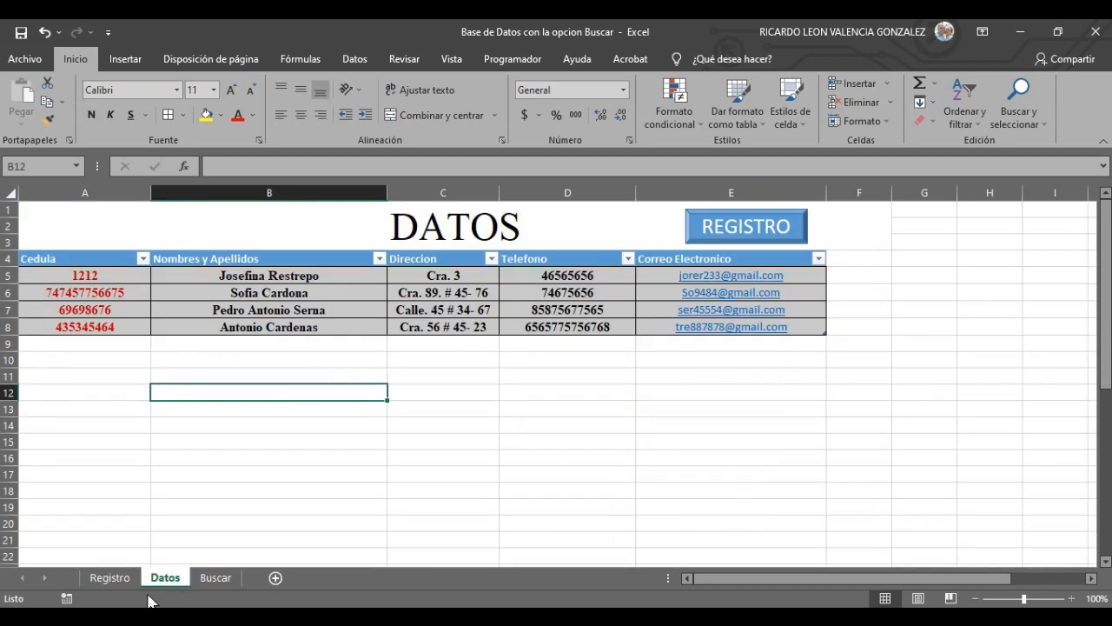
pyautogui.click(331, 265)
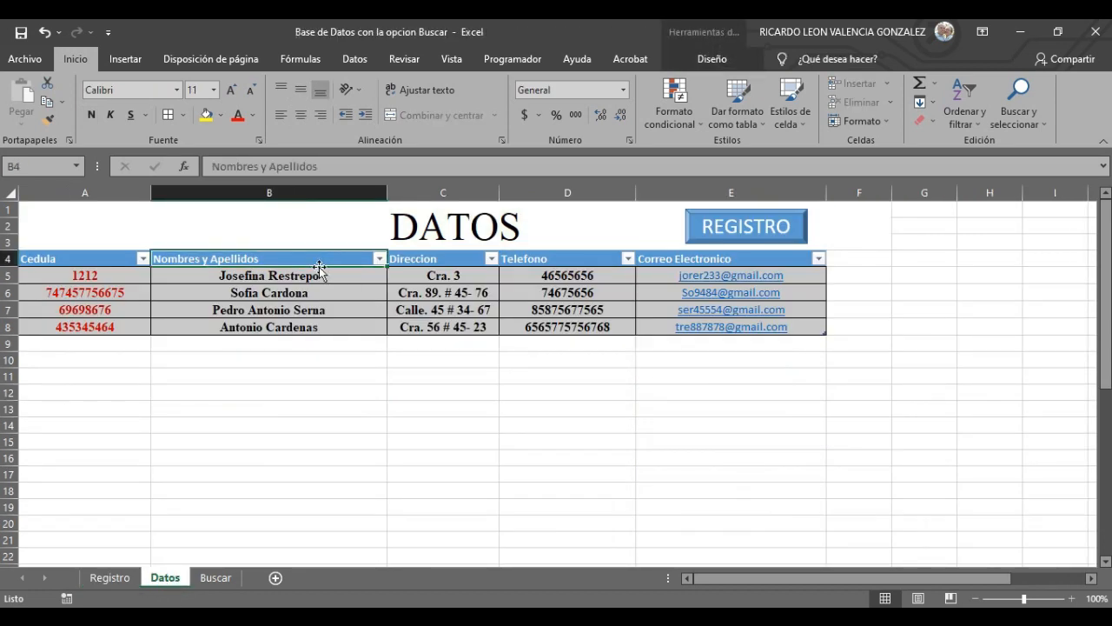
pyautogui.click(714, 59)
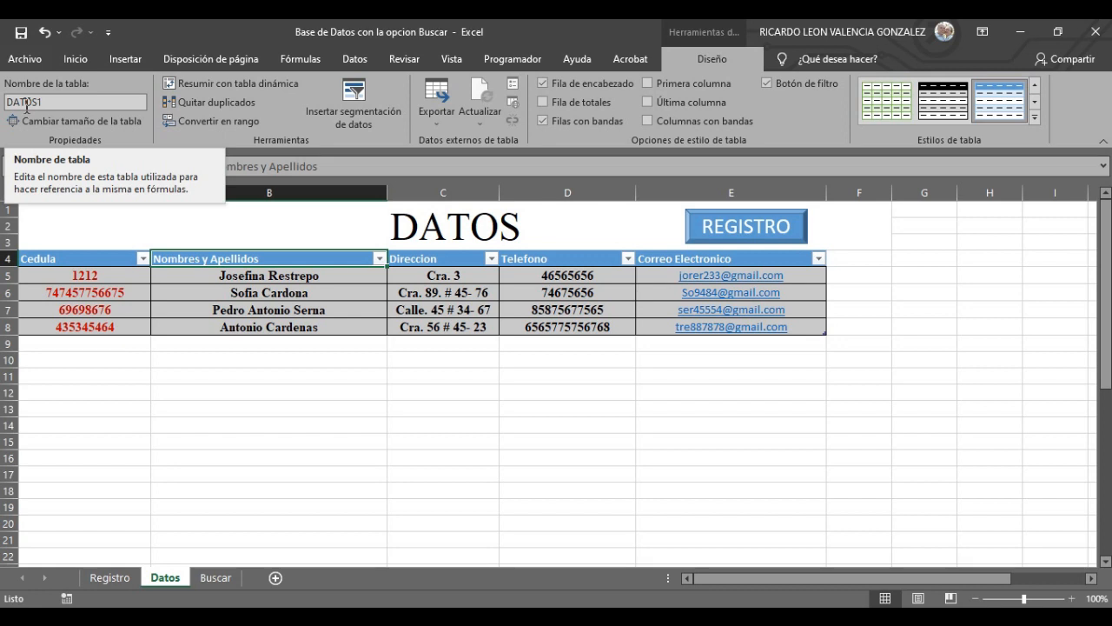
pyautogui.click(110, 578)
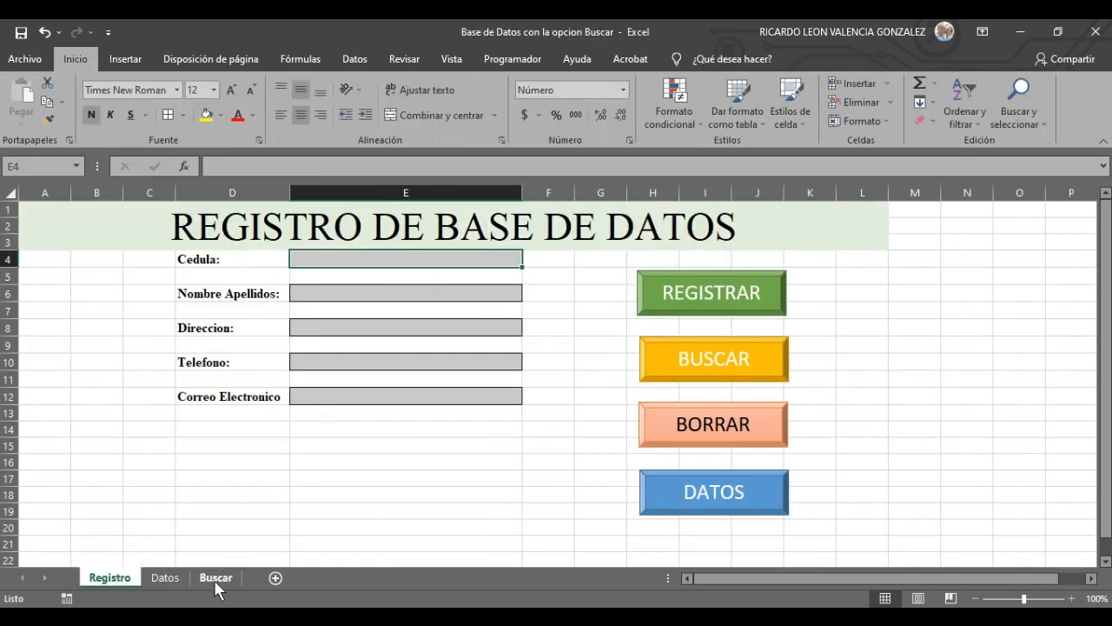
pyautogui.click(178, 577)
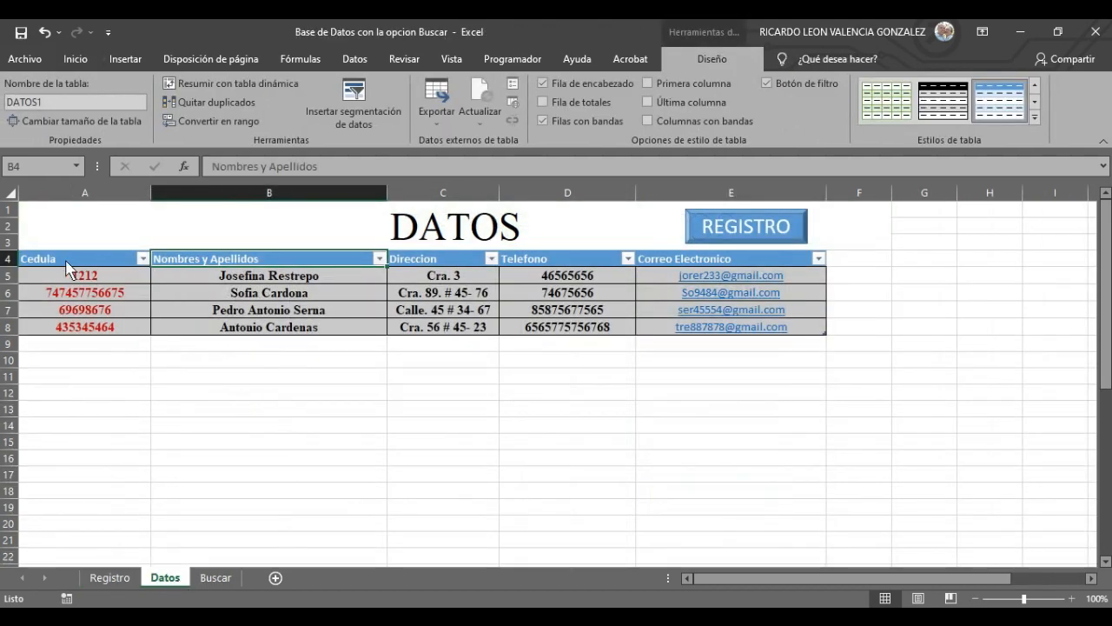
# - Copy the Datos table's header row and select A1 on the Buscar sheet
pyautogui.moveTo(71, 265); pyautogui.dragTo(706, 258)
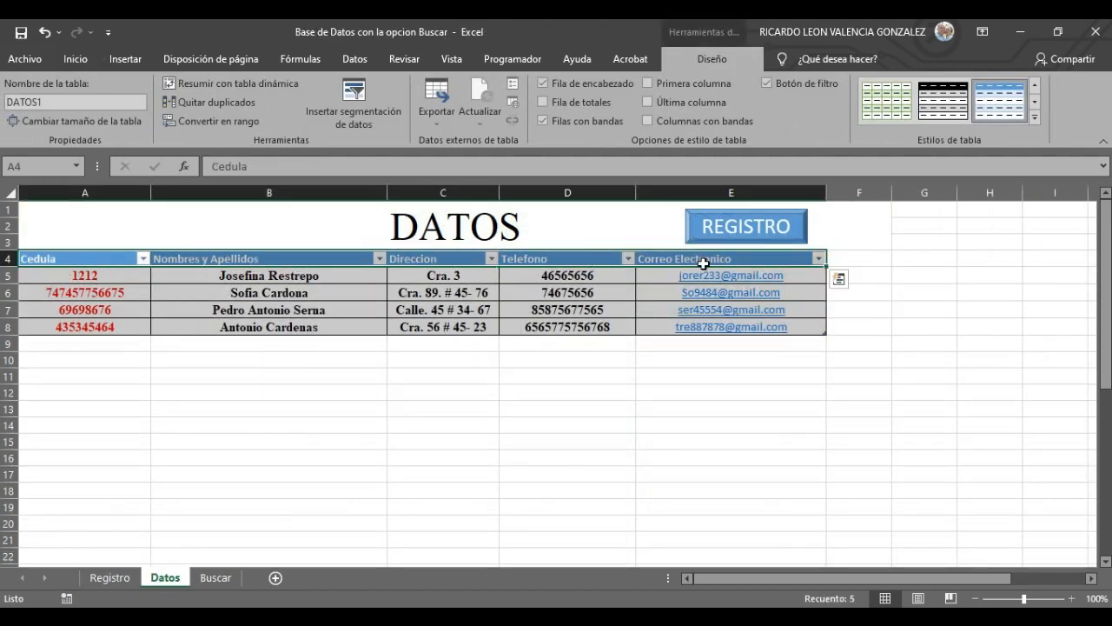
pyautogui.rightClick(704, 258)
pyautogui.click(722, 221)
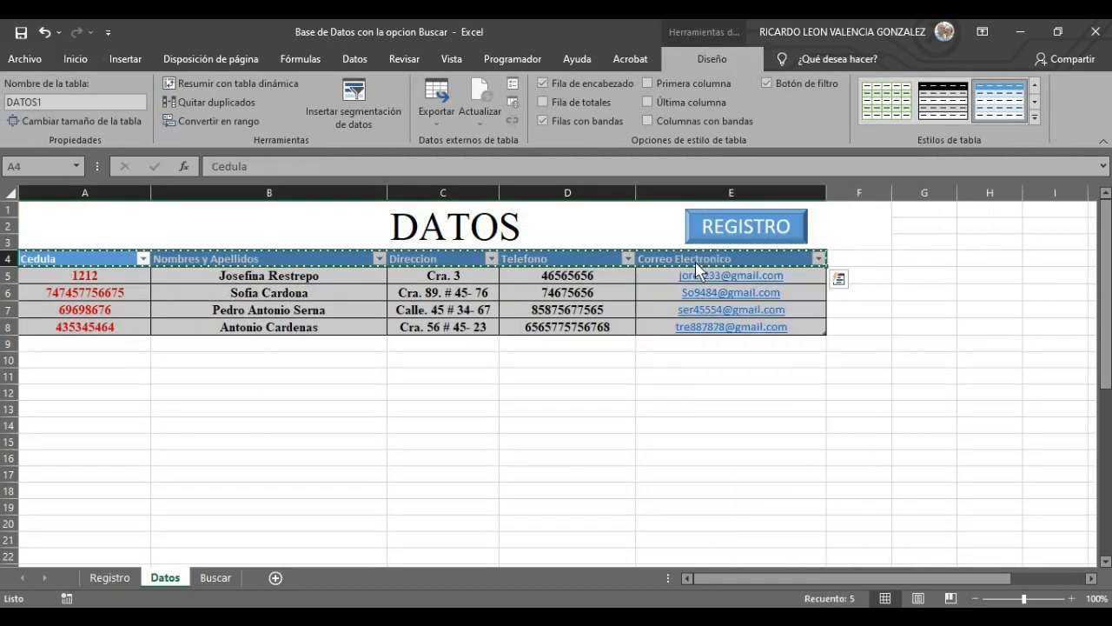
pyautogui.click(217, 577)
pyautogui.click(92, 212)
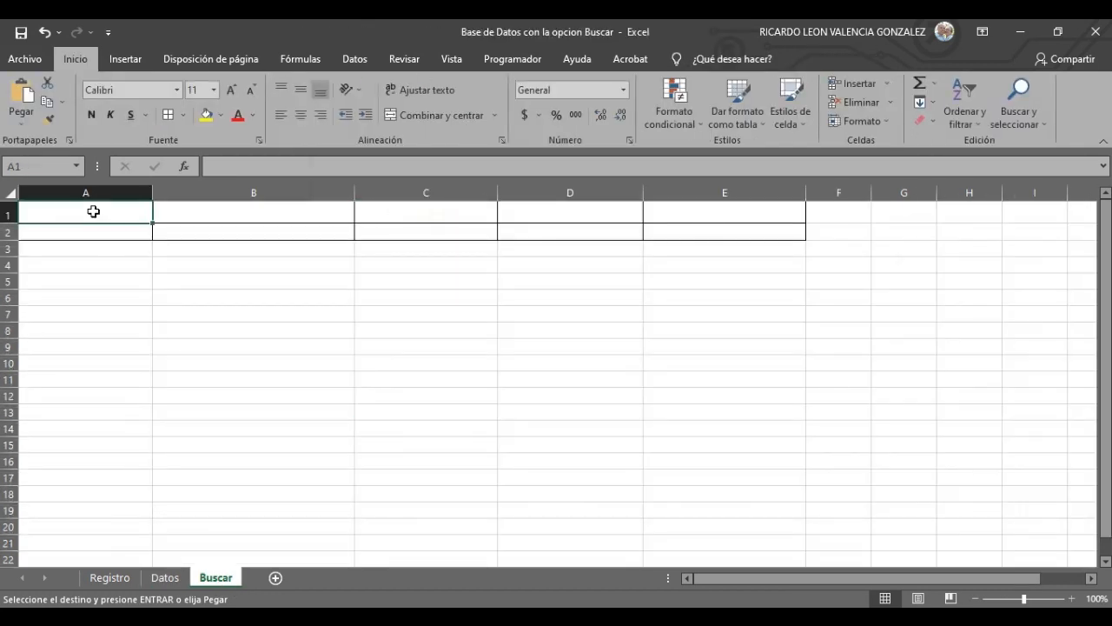
pyautogui.rightClick(92, 214)
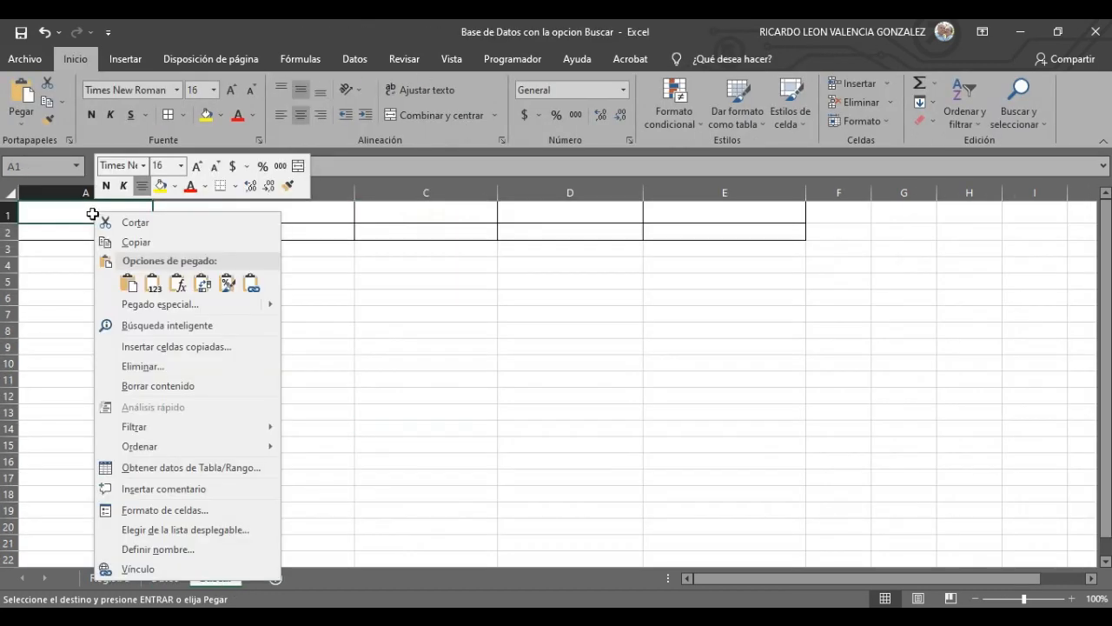
pyautogui.click(153, 285)
pyautogui.click(392, 429)
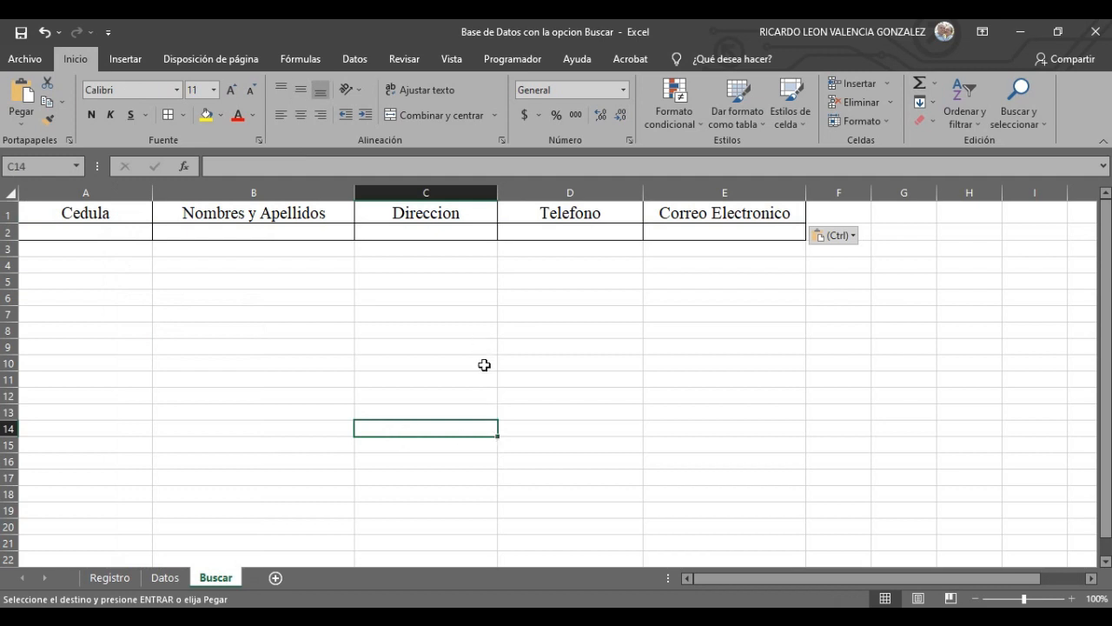
pyautogui.click(178, 577)
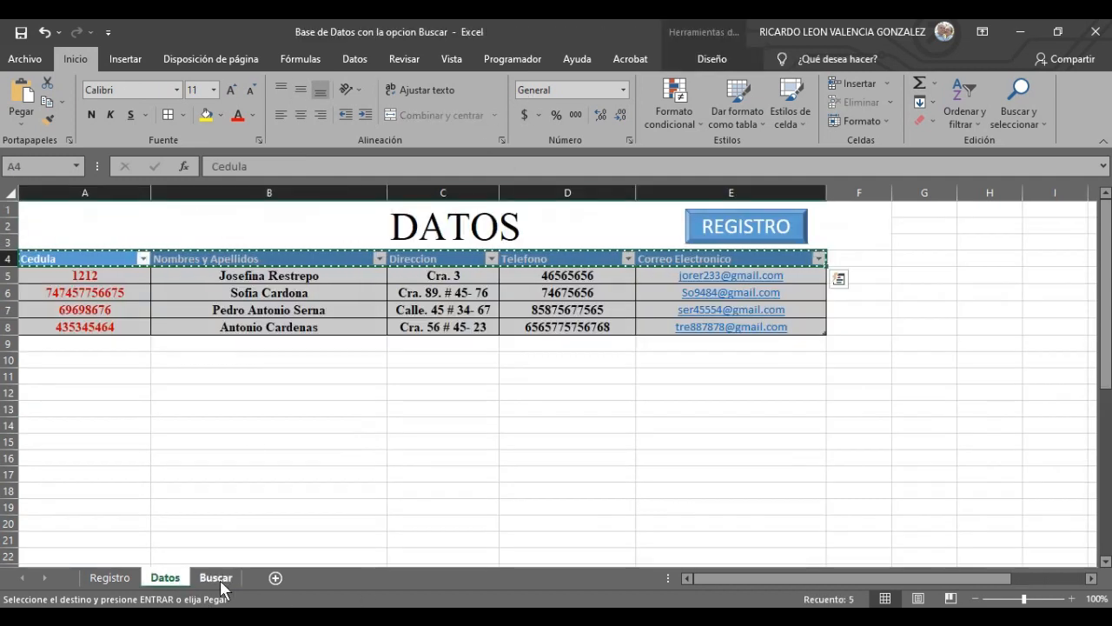
pyautogui.click(216, 577)
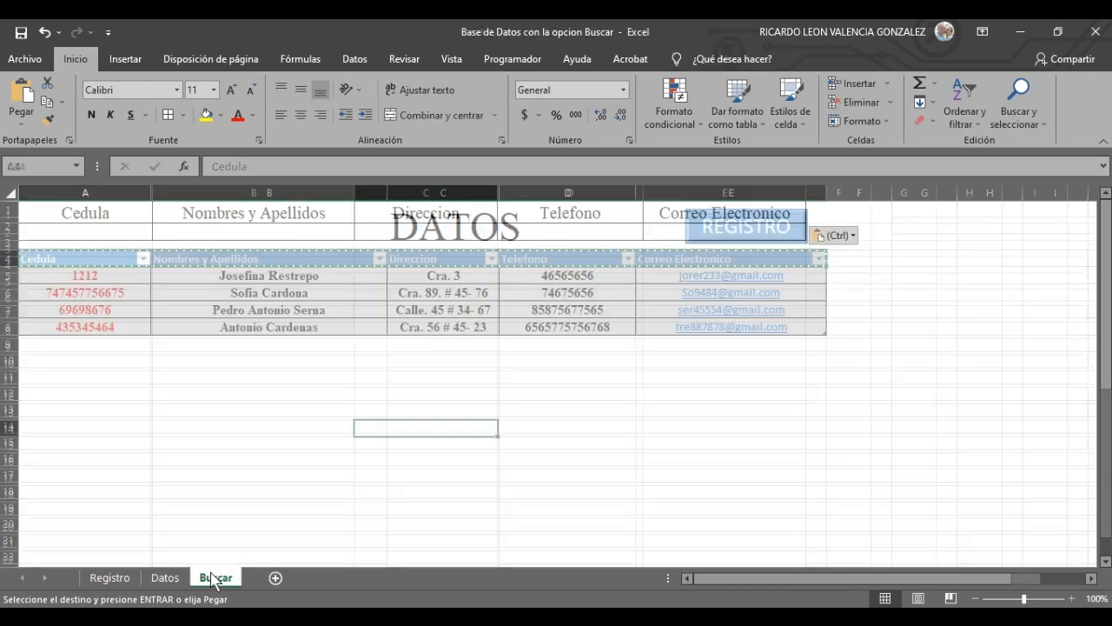
pyautogui.rightClick(240, 217)
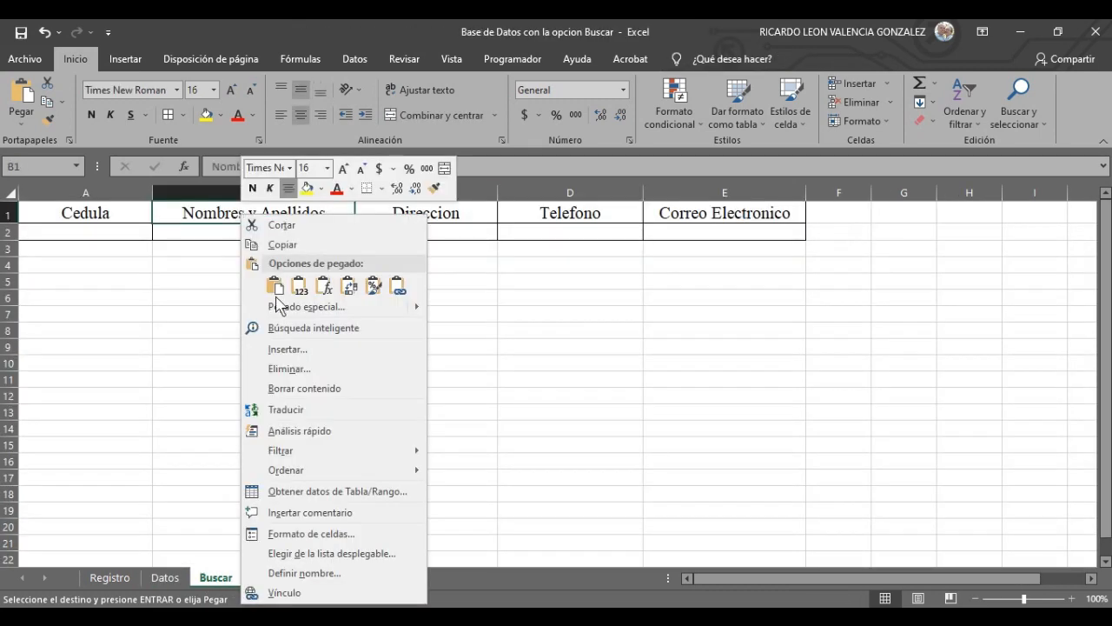
pyautogui.click(218, 398)
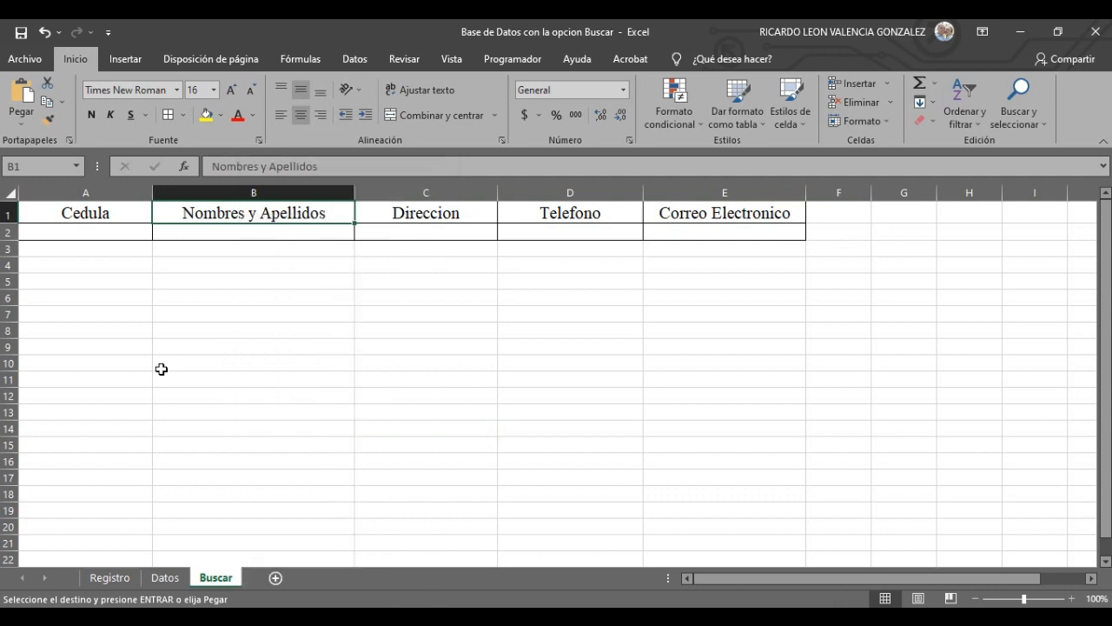
pyautogui.click(143, 346)
pyautogui.click(127, 233)
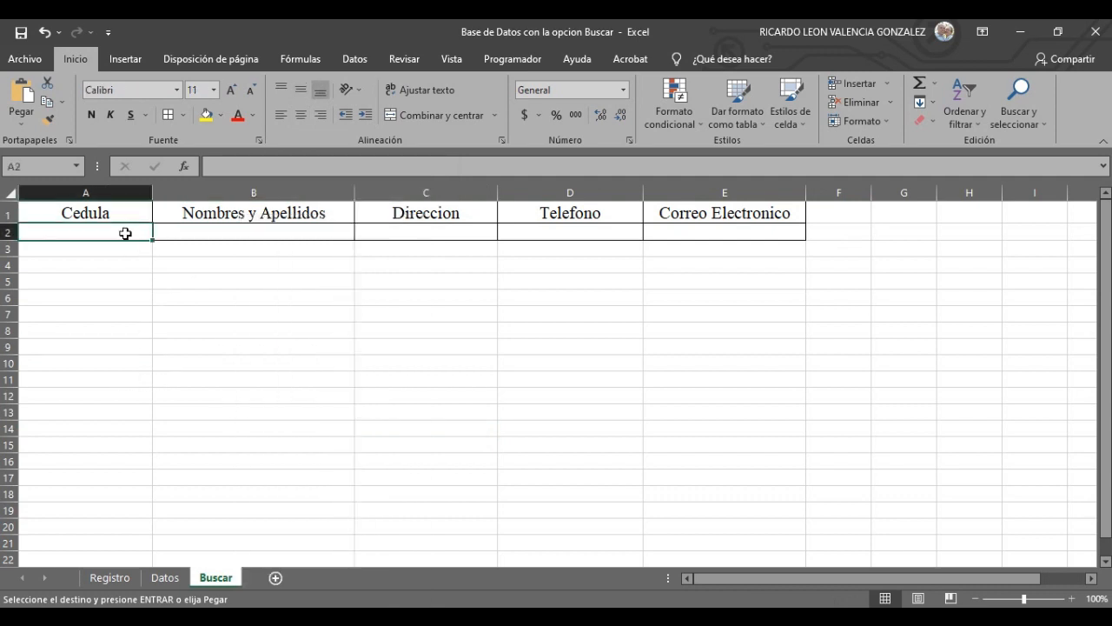
pyautogui.moveTo(131, 234); pyautogui.dragTo(701, 231)
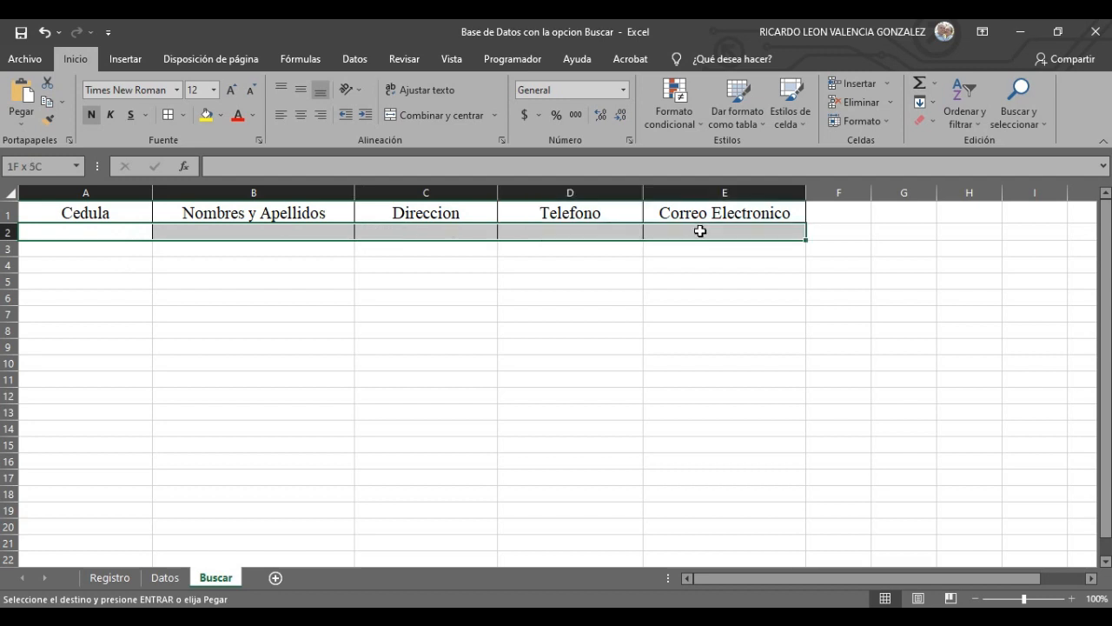
pyautogui.click(680, 394)
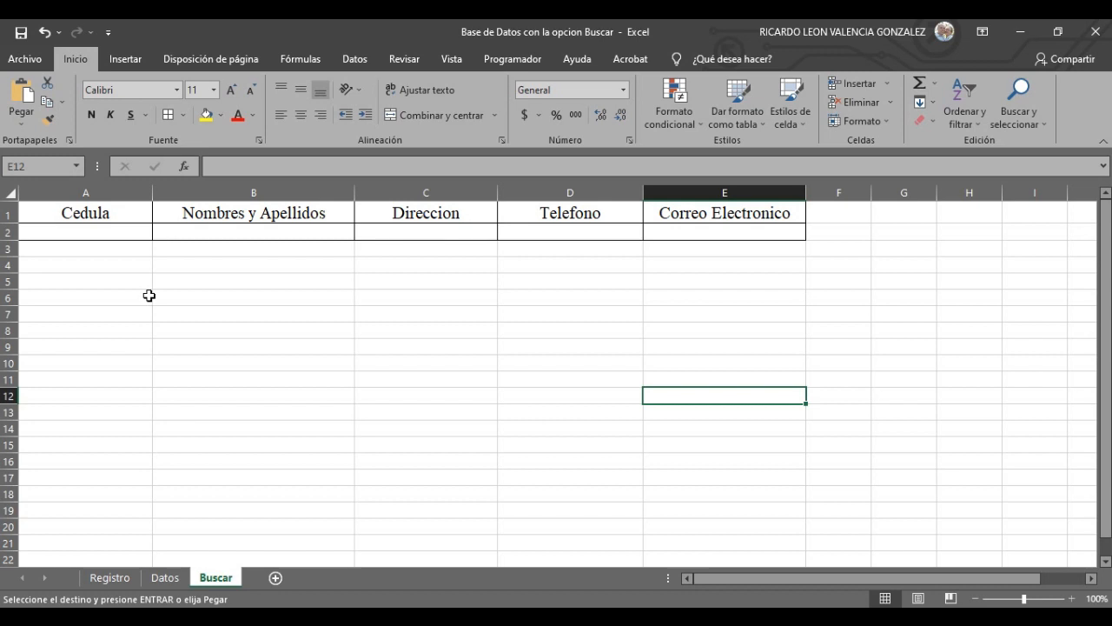
pyautogui.click(126, 233)
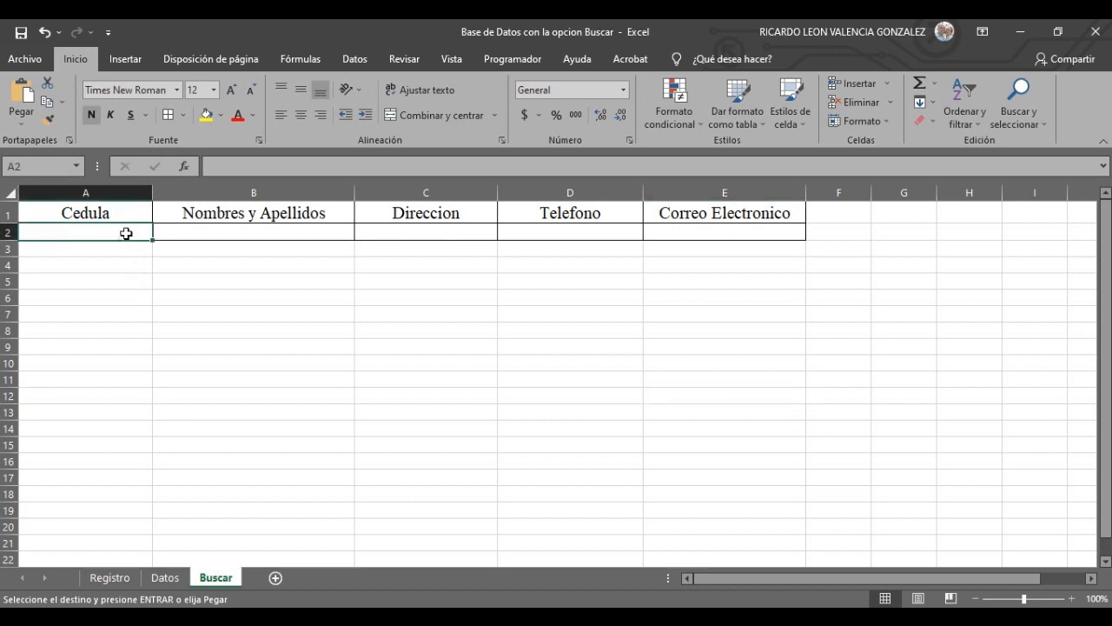
pyautogui.click(109, 577)
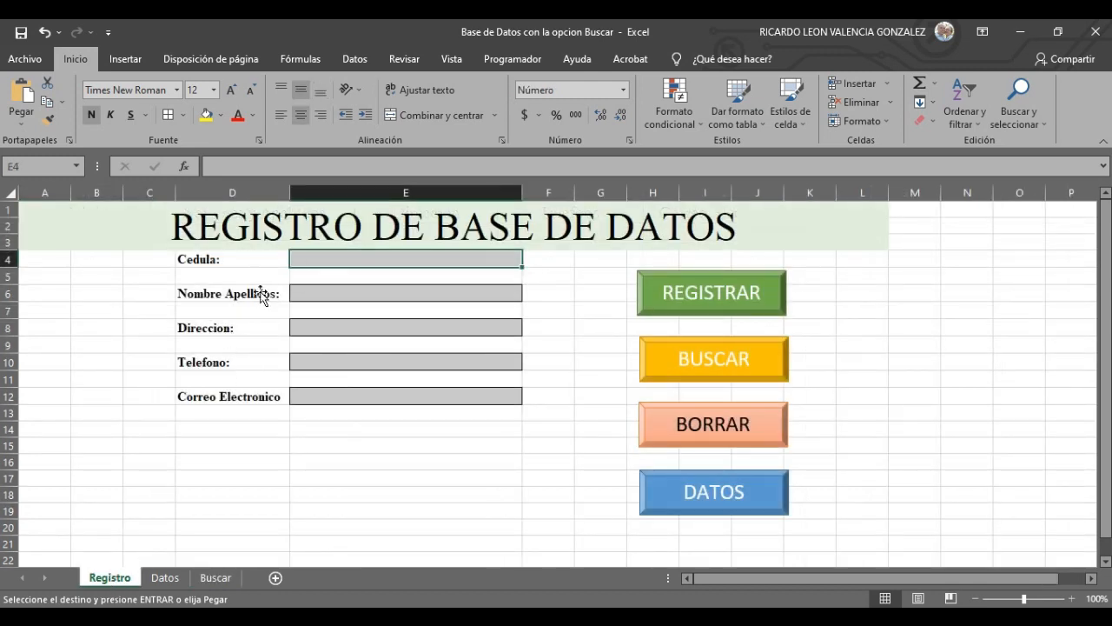
pyautogui.click(334, 292)
pyautogui.click(343, 264)
pyautogui.click(215, 578)
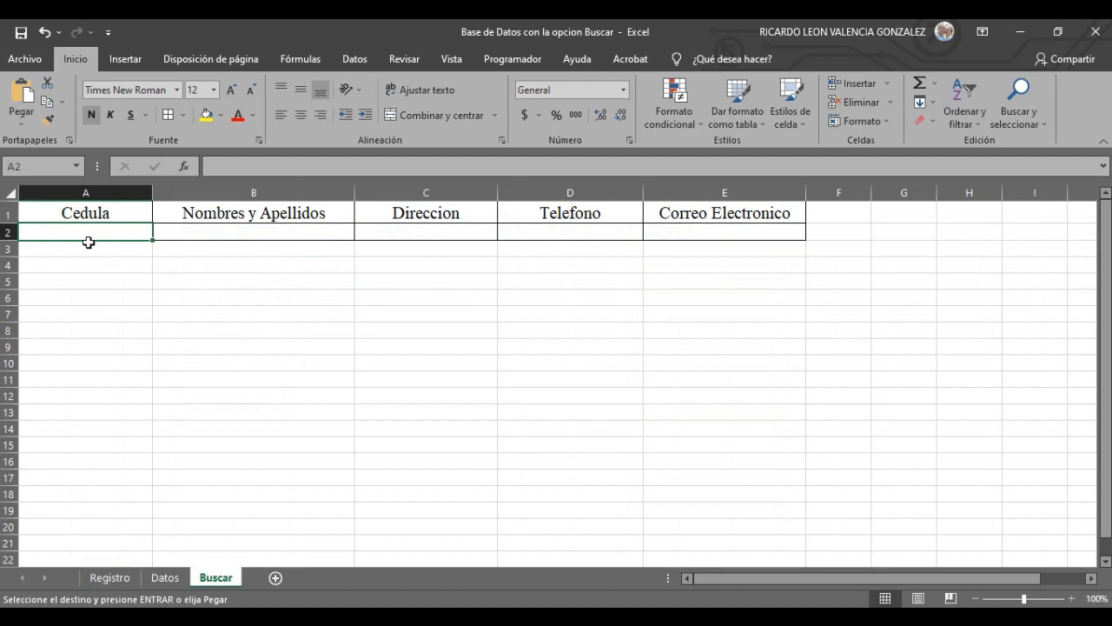
pyautogui.click(110, 578)
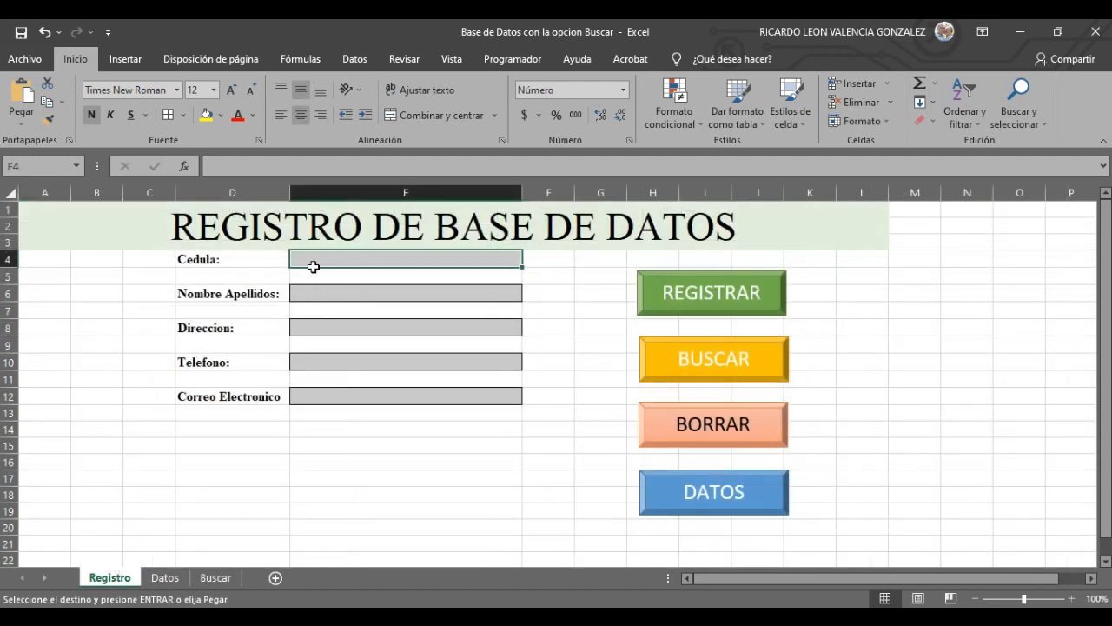
pyautogui.click(216, 578)
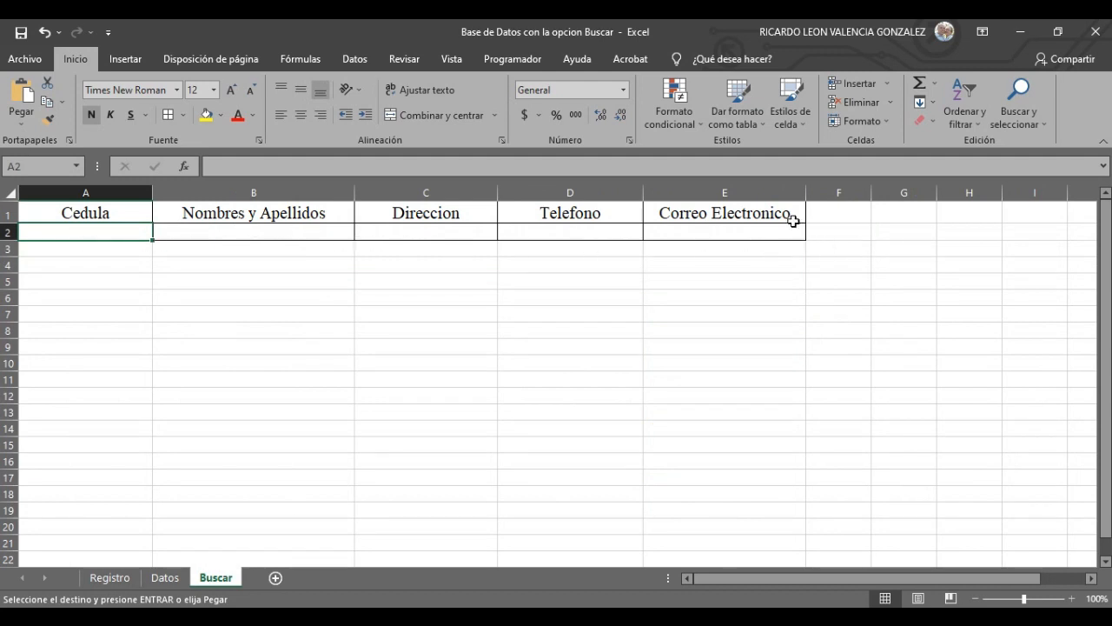
pyautogui.click(110, 578)
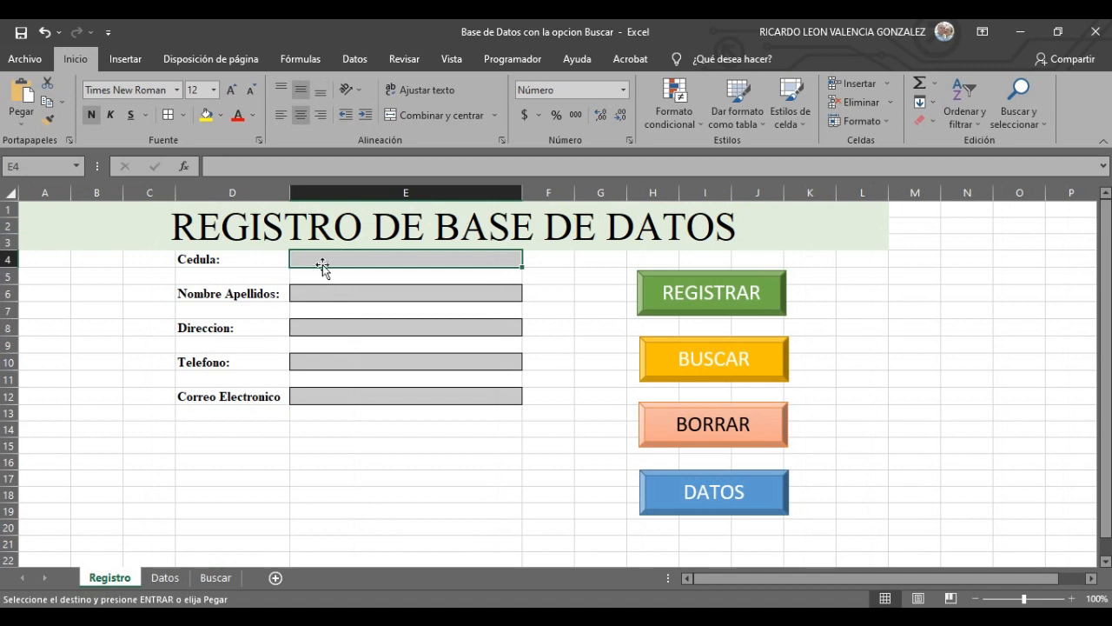
pyautogui.click(216, 578)
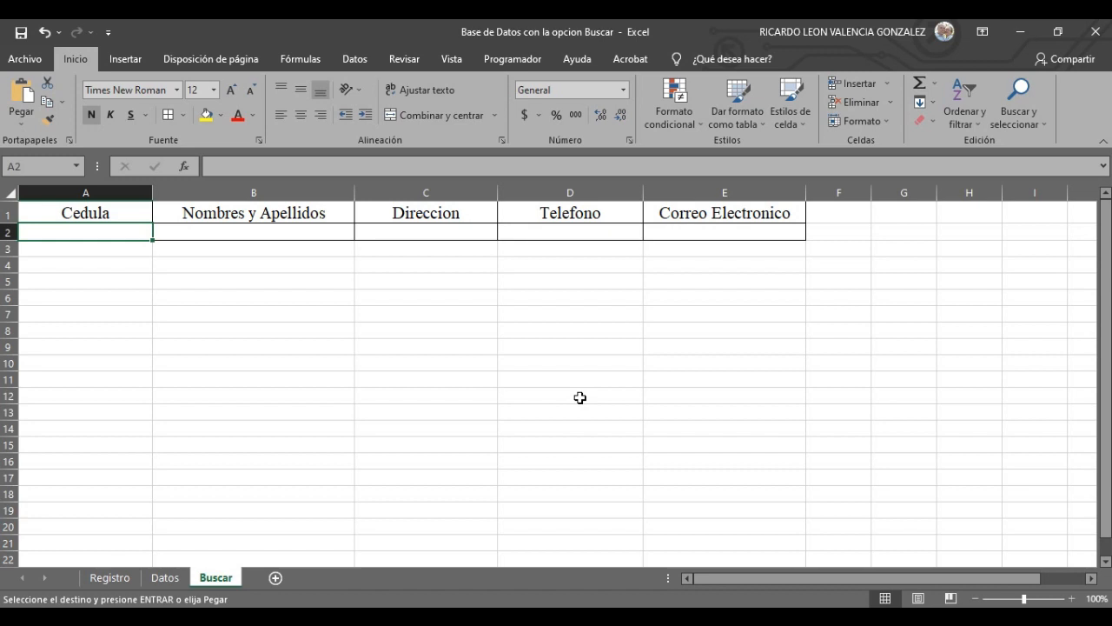
# - Type =SI.ERROR(BUSCARV( in Buscar!A2 and begin a reference to the Registro sheet
pyautogui.write('=SI')
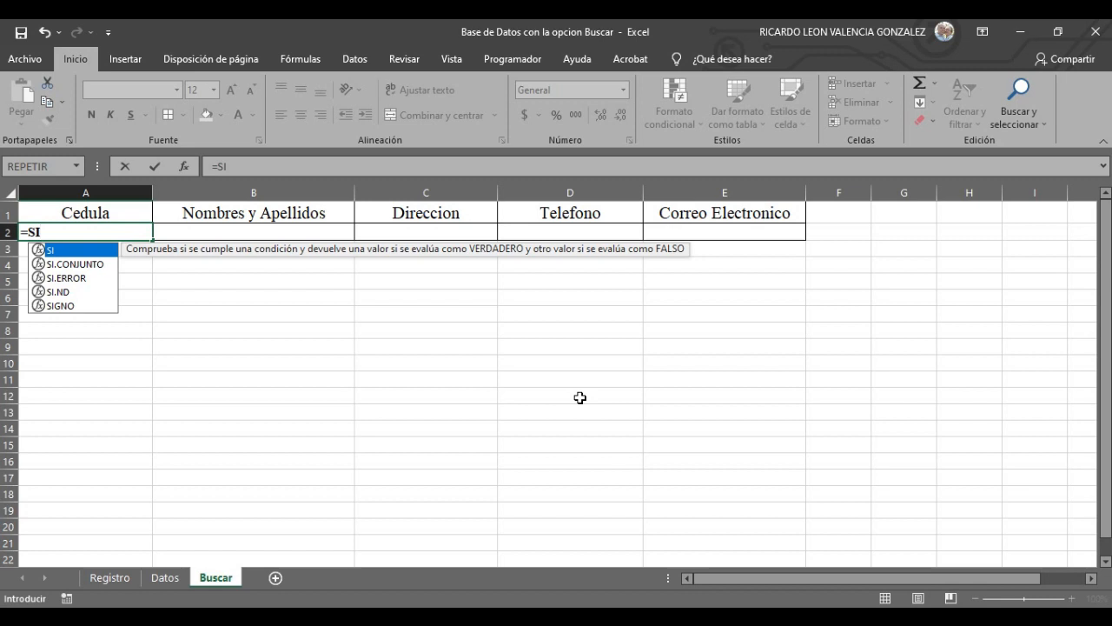
pyautogui.write('.')
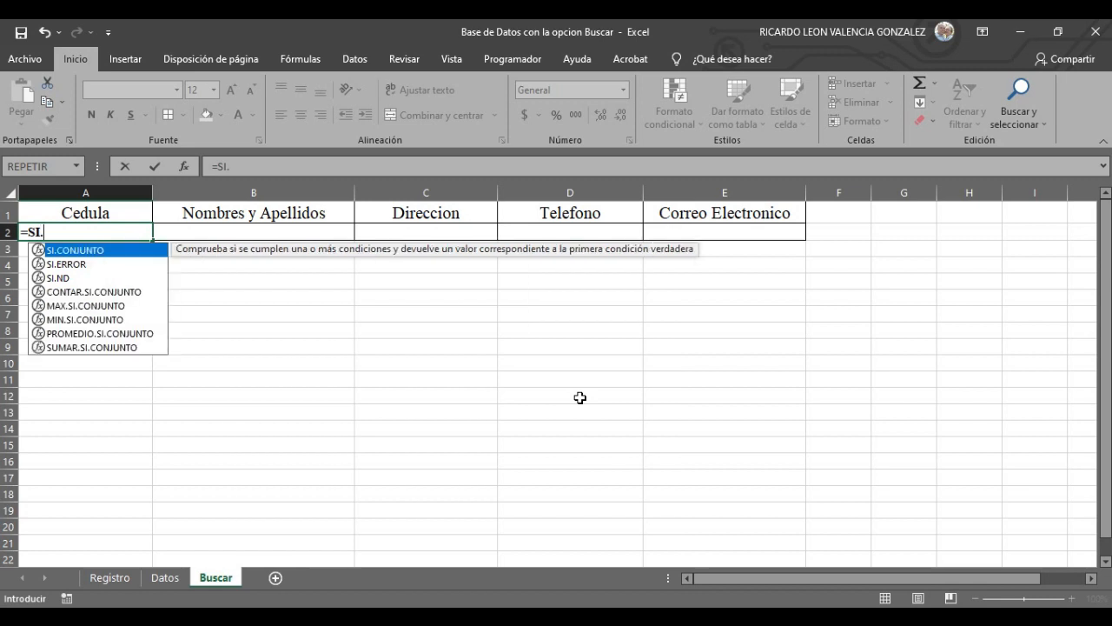
pyautogui.write('ERRO')
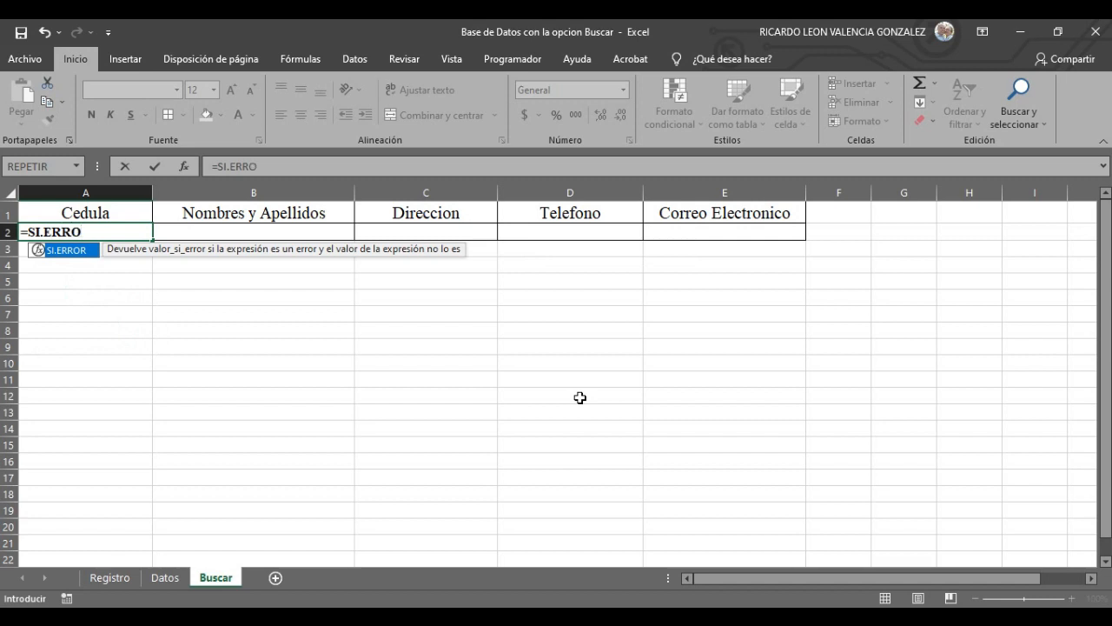
pyautogui.write('R')
pyautogui.write('(')
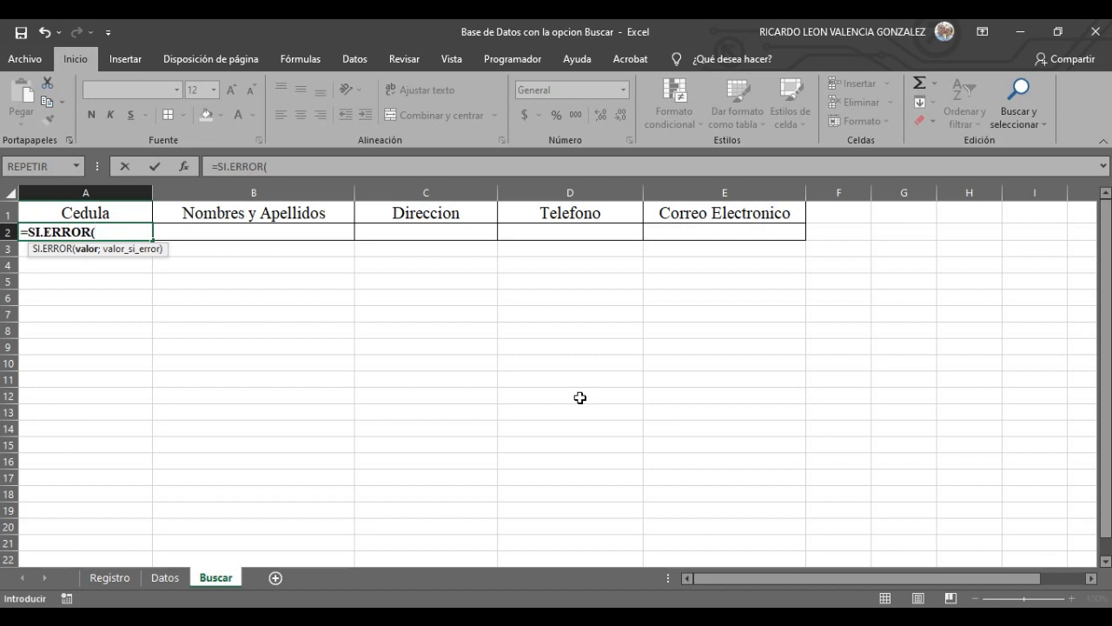
pyautogui.write('BUSCAR')
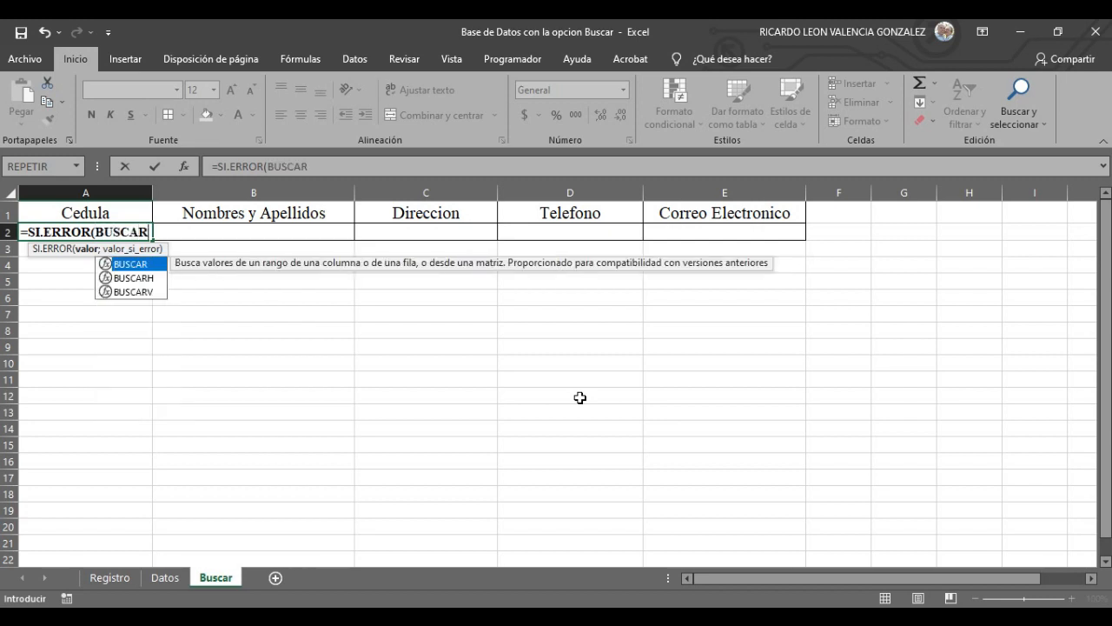
pyautogui.write('V')
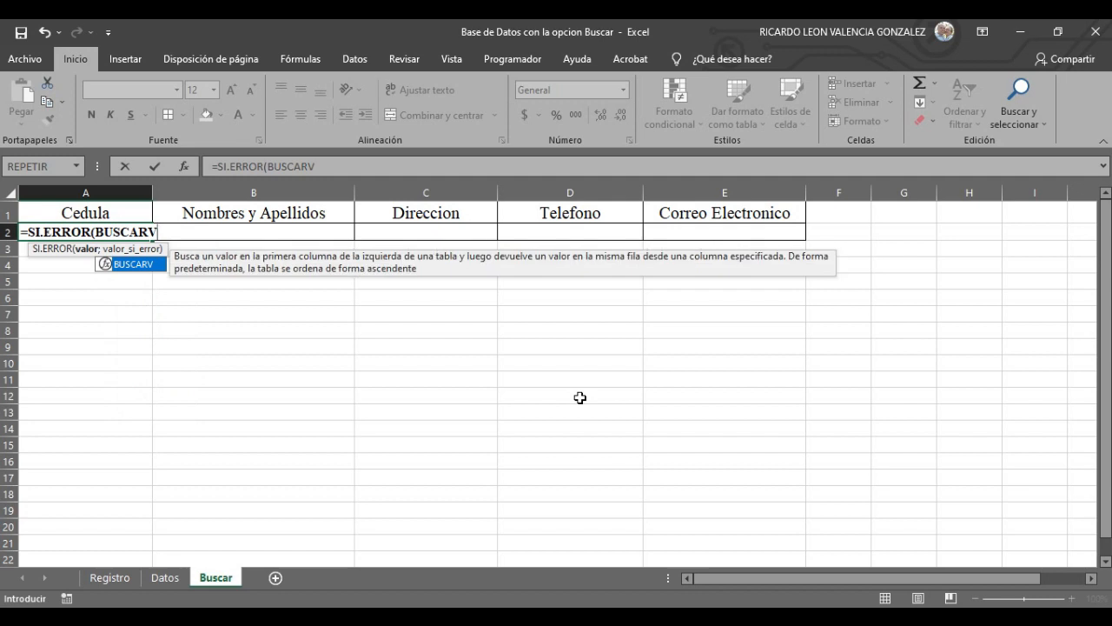
pyautogui.write('(')
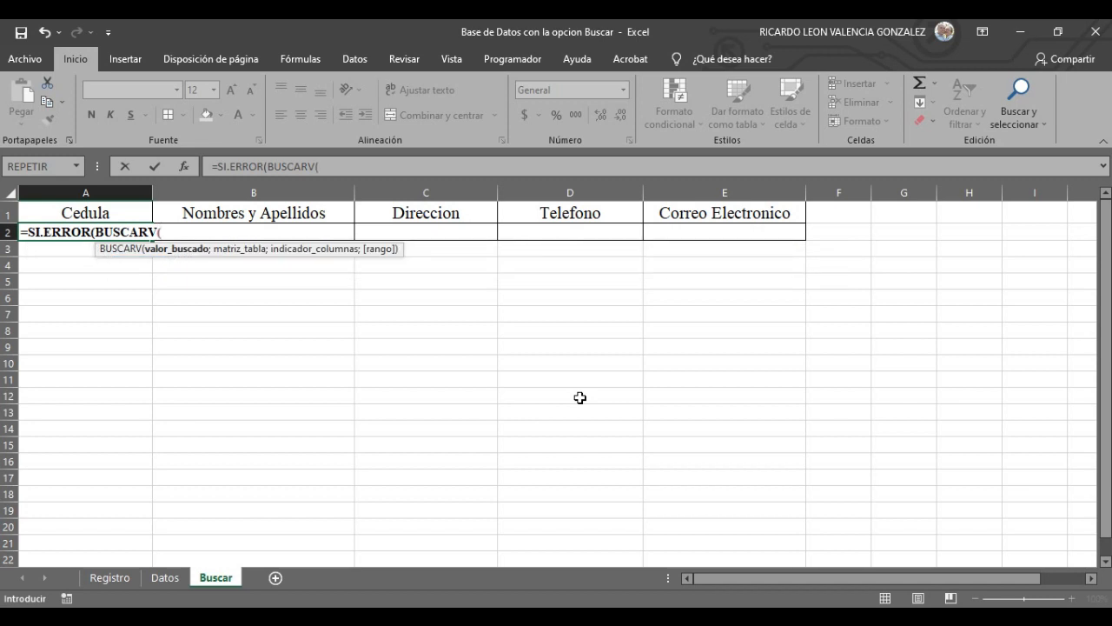
pyautogui.click(122, 579)
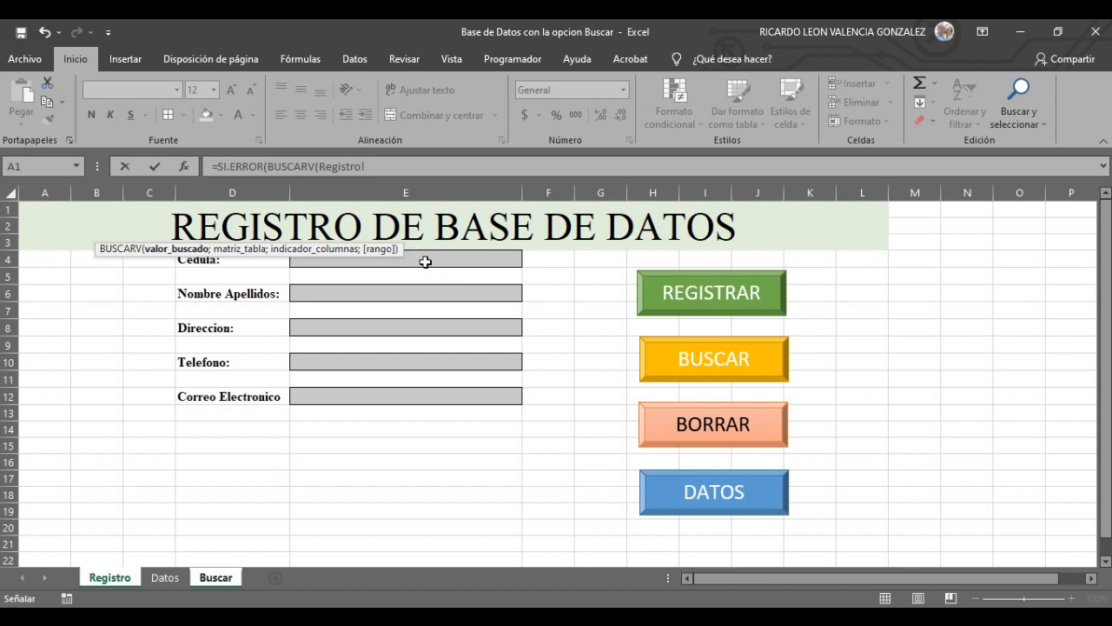
# - Set the lookup value to the Cedula field as Registro!$E$4, followed by a semicolon
pyautogui.click(426, 262)
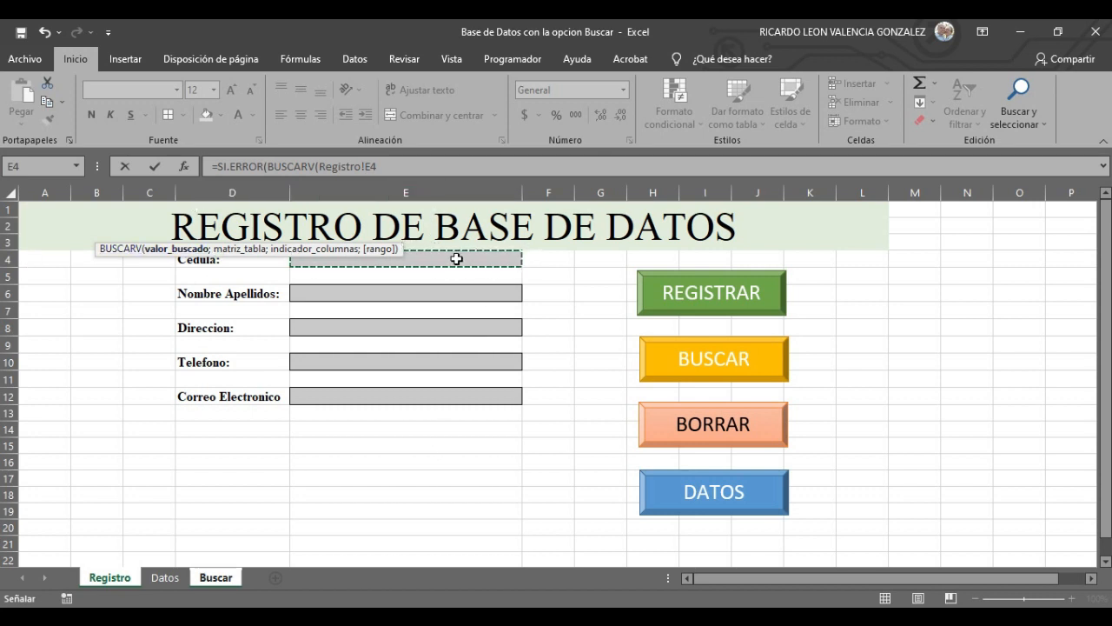
pyautogui.click(365, 165)
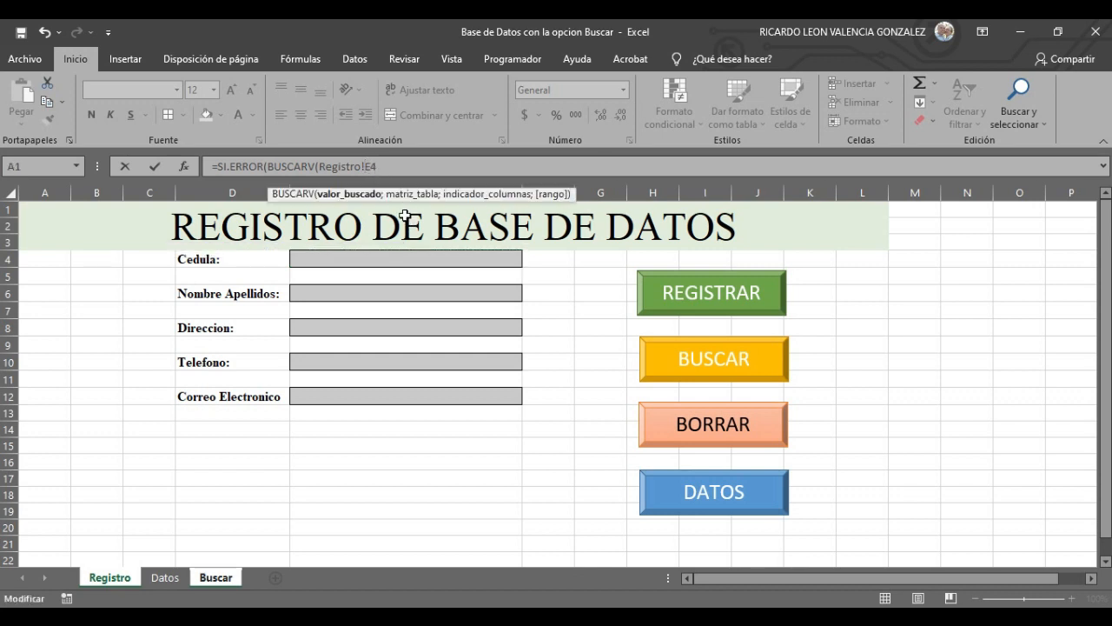
pyautogui.write('$')
pyautogui.press('Right')
pyautogui.write('$')
pyautogui.write(';')
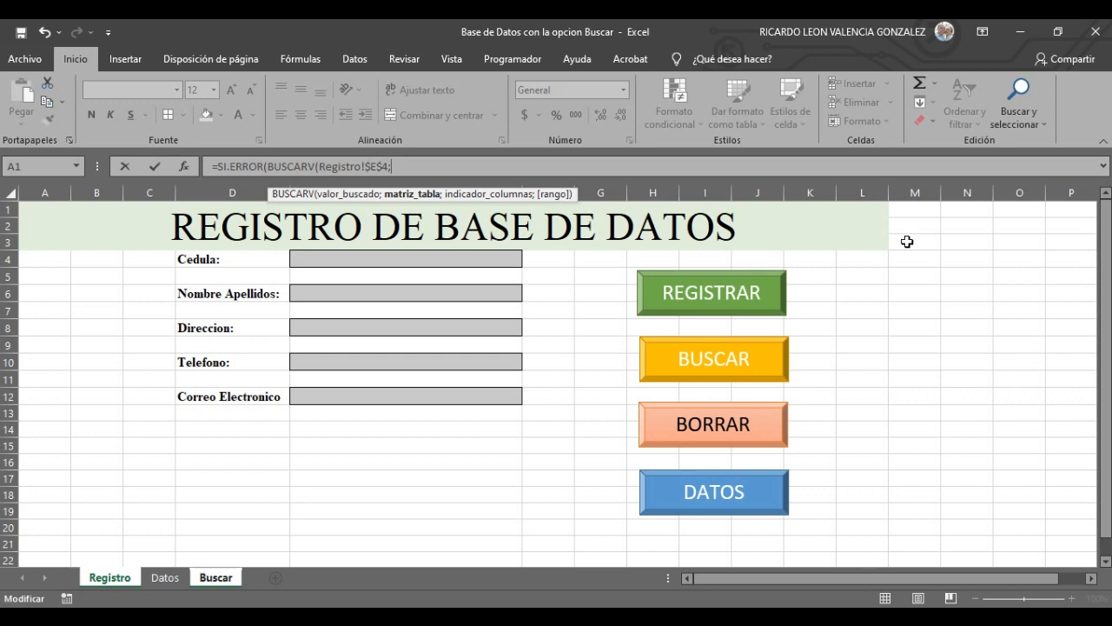
# - Finish A2 as =SI.ERROR(BUSCARV(Registro!$E$4;DATOS1;1;FALSO);"") and enter it
pyautogui.write('DATOS')
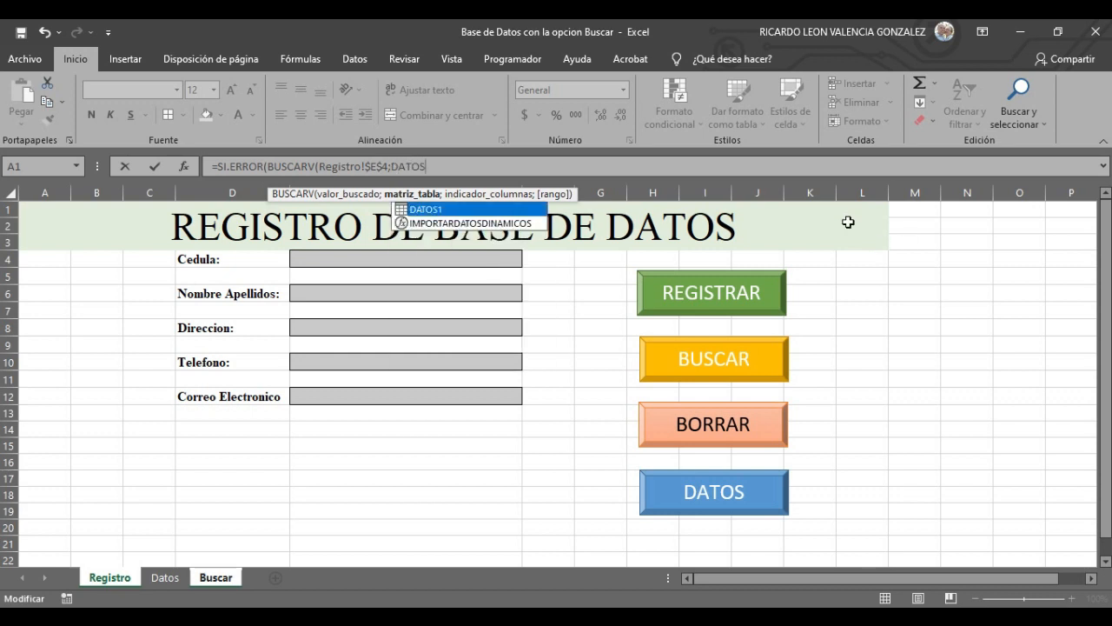
pyautogui.click(430, 211)
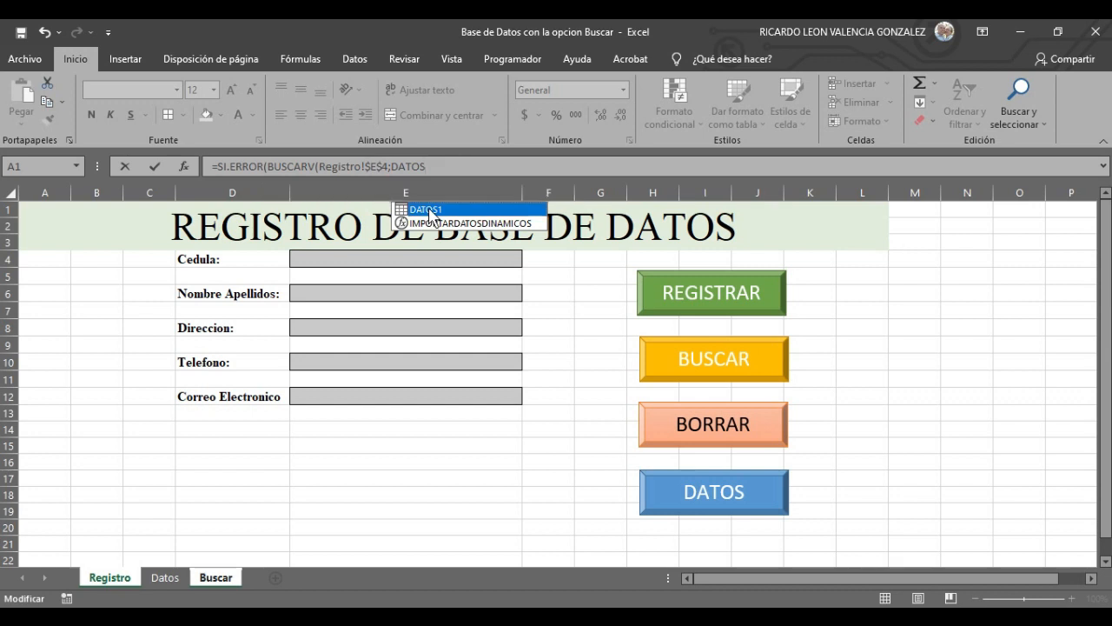
pyautogui.press('Tab')
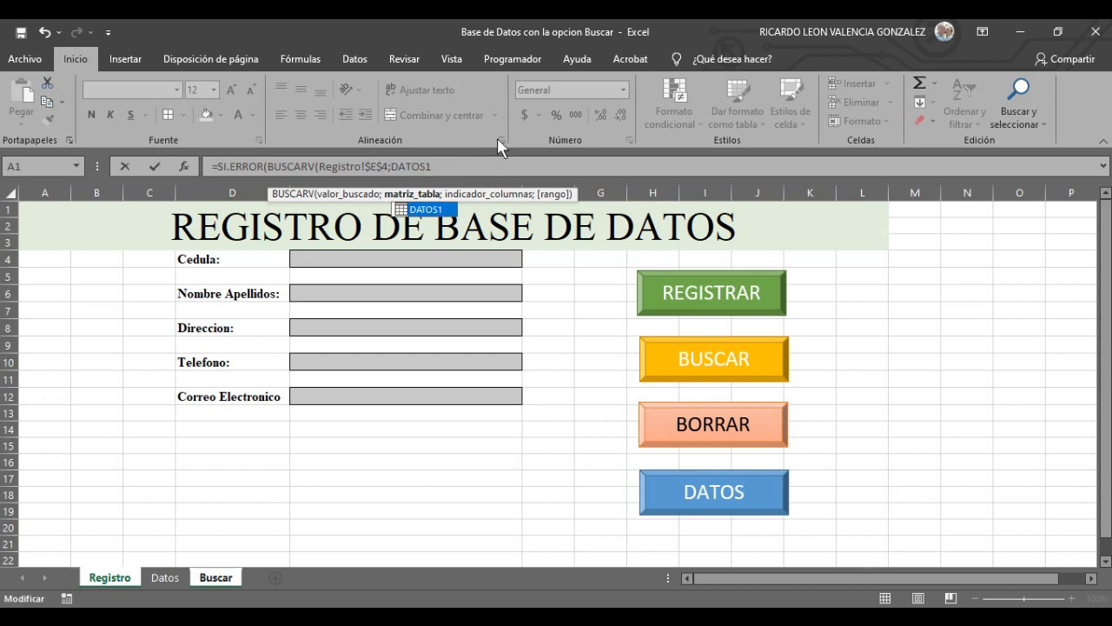
pyautogui.write(';')
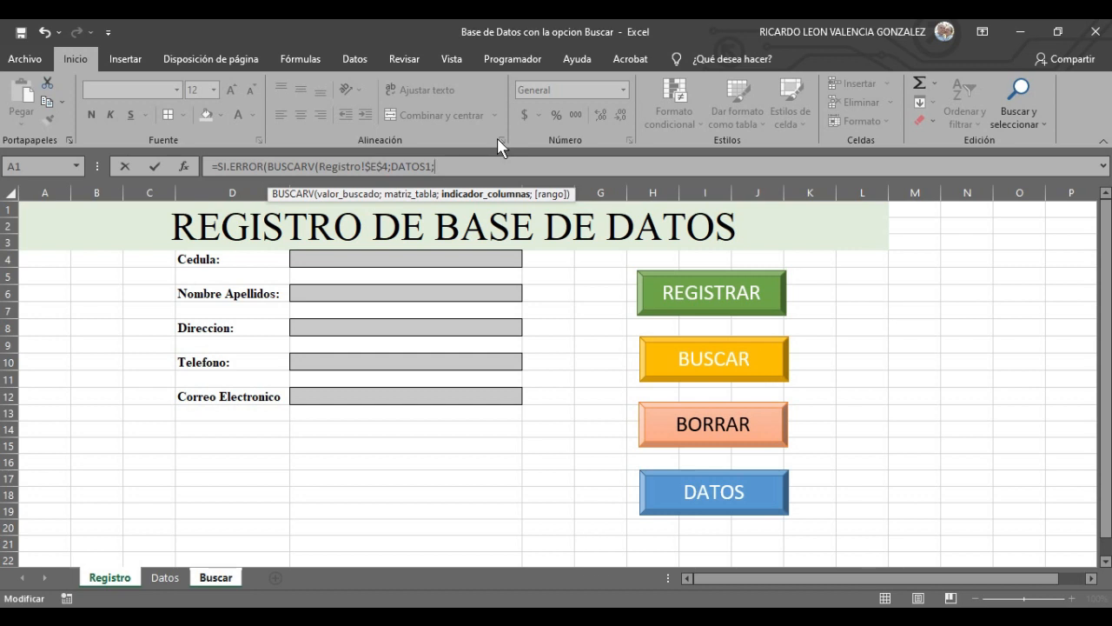
pyautogui.write('1;')
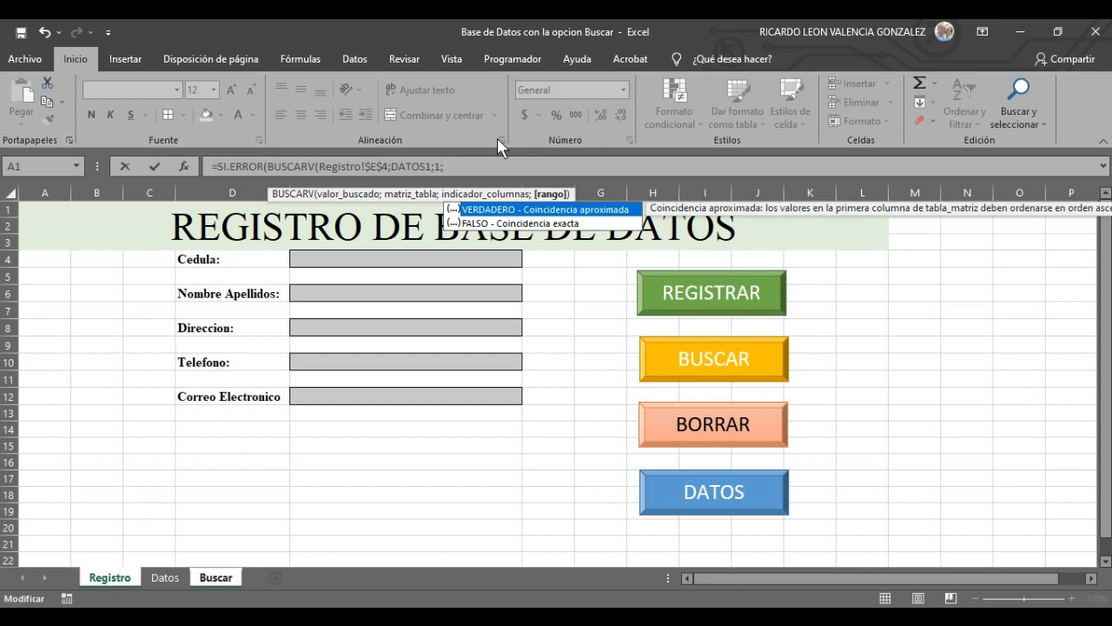
pyautogui.write('FALSO')
pyautogui.write(')')
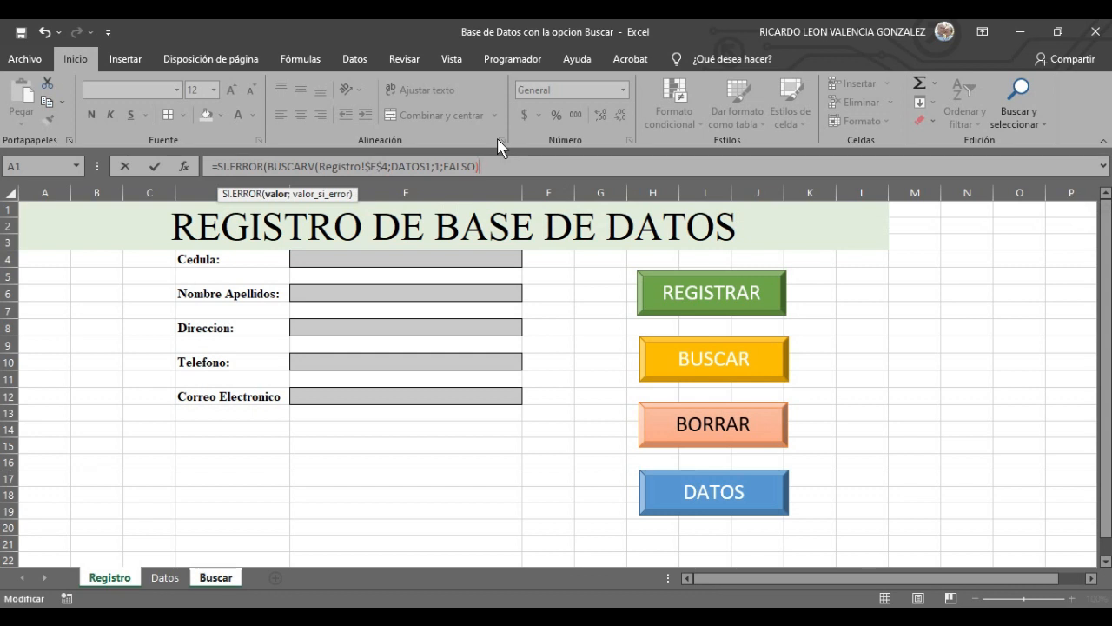
pyautogui.write(';""')
pyautogui.write(')')
pyautogui.press('Return')
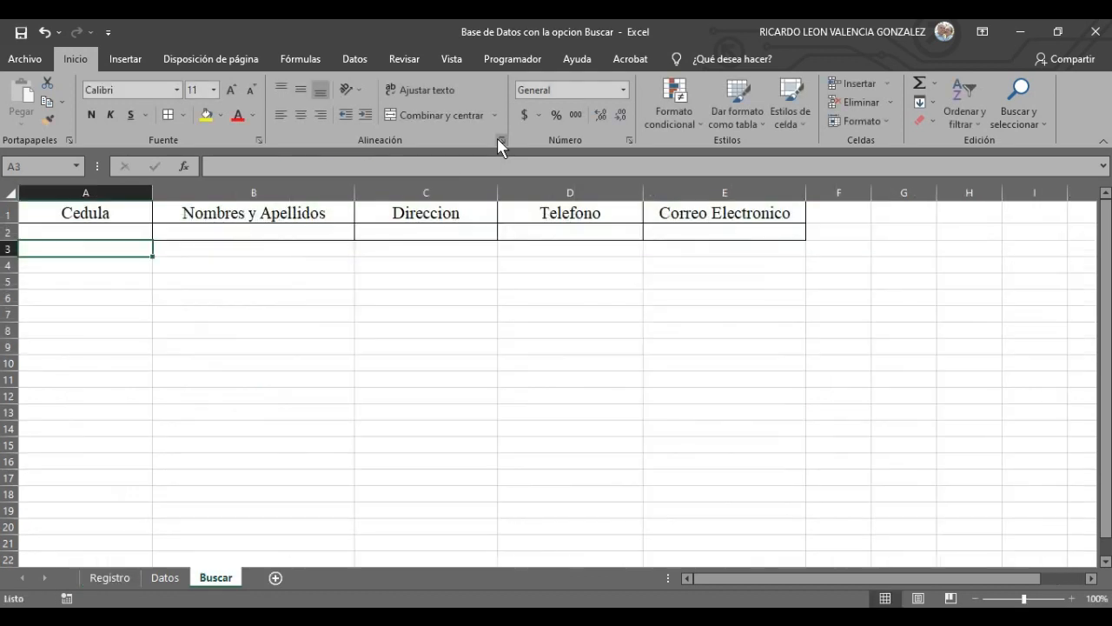
pyautogui.click(130, 232)
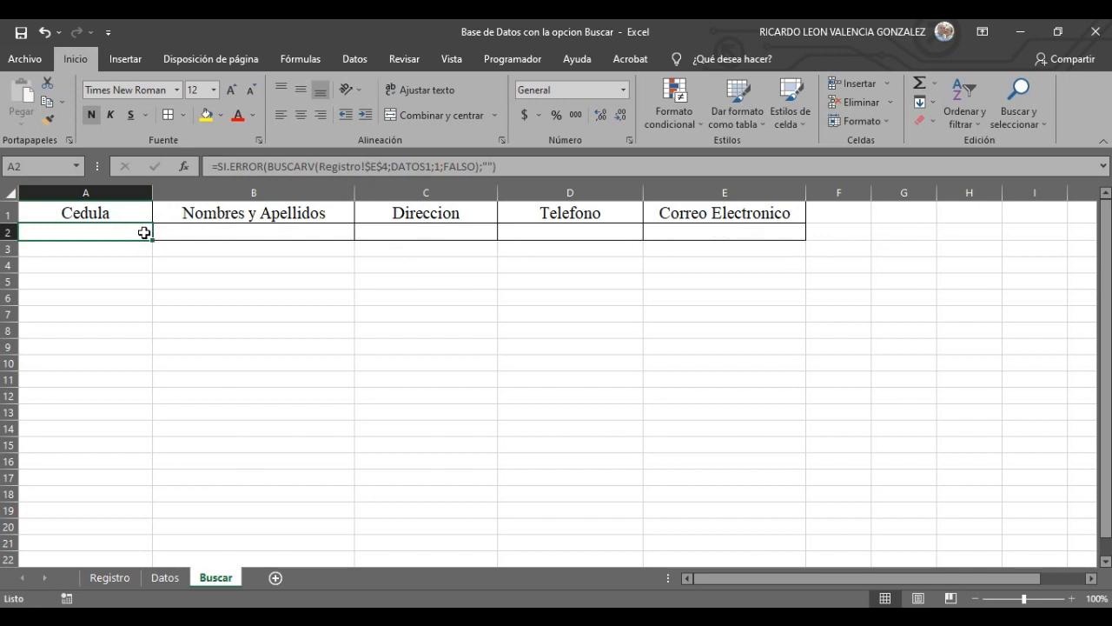
# - Copy cell A2's formatting onto cells B2 through E2
pyautogui.rightClick(139, 231)
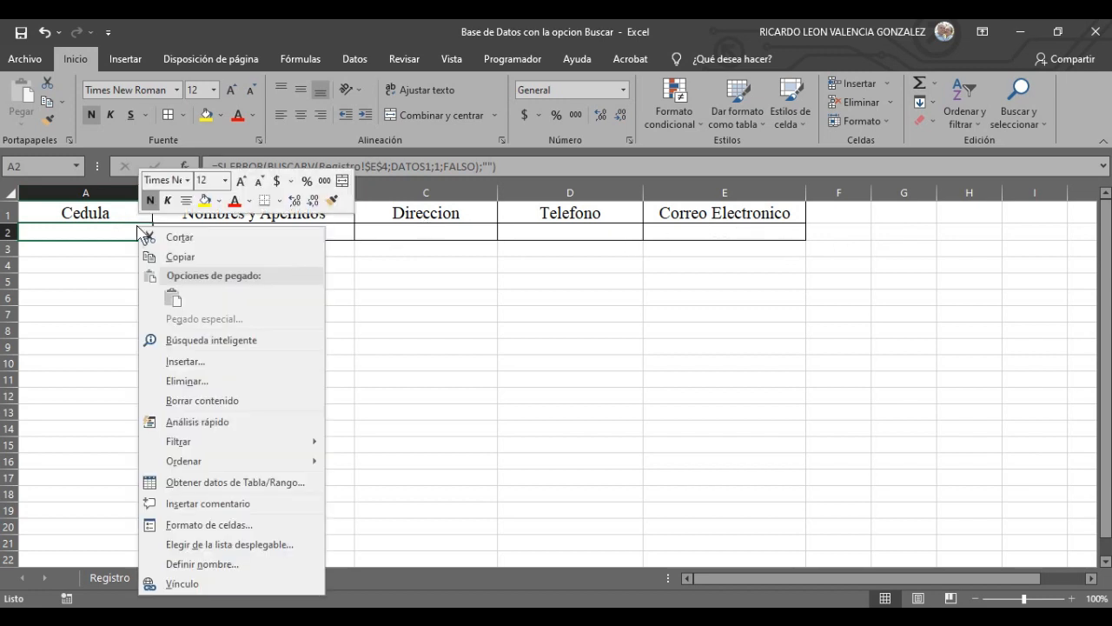
pyautogui.click(331, 201)
pyautogui.moveTo(174, 230); pyautogui.dragTo(666, 231)
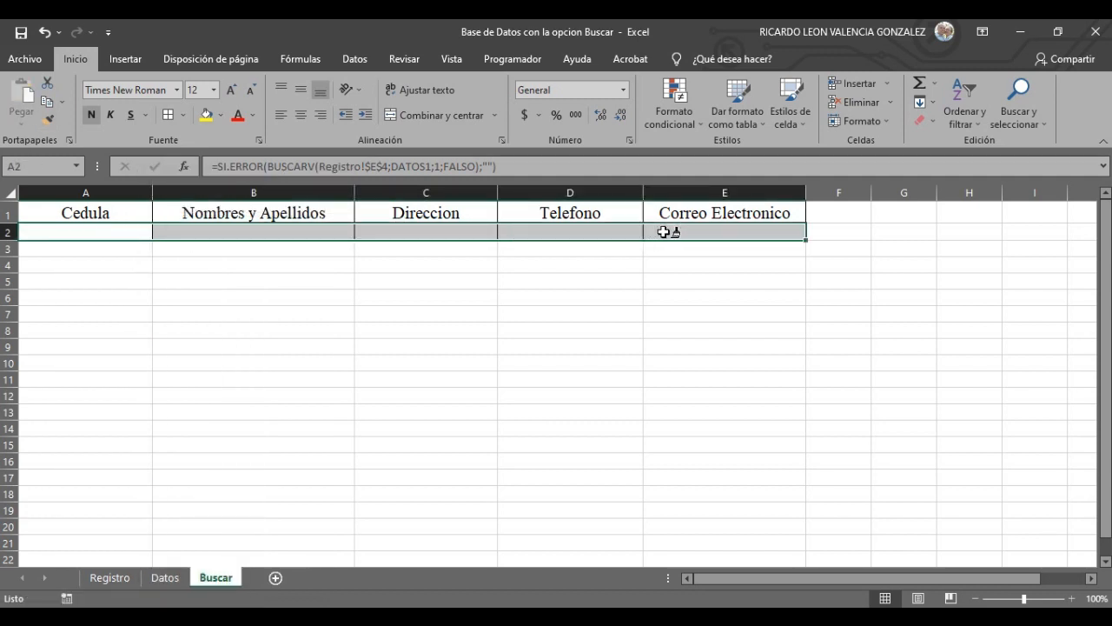
# - Fill A2's SI.ERROR(BUSCARV) lookup formula rightward across B2:E2
pyautogui.click(253, 264)
pyautogui.click(274, 230)
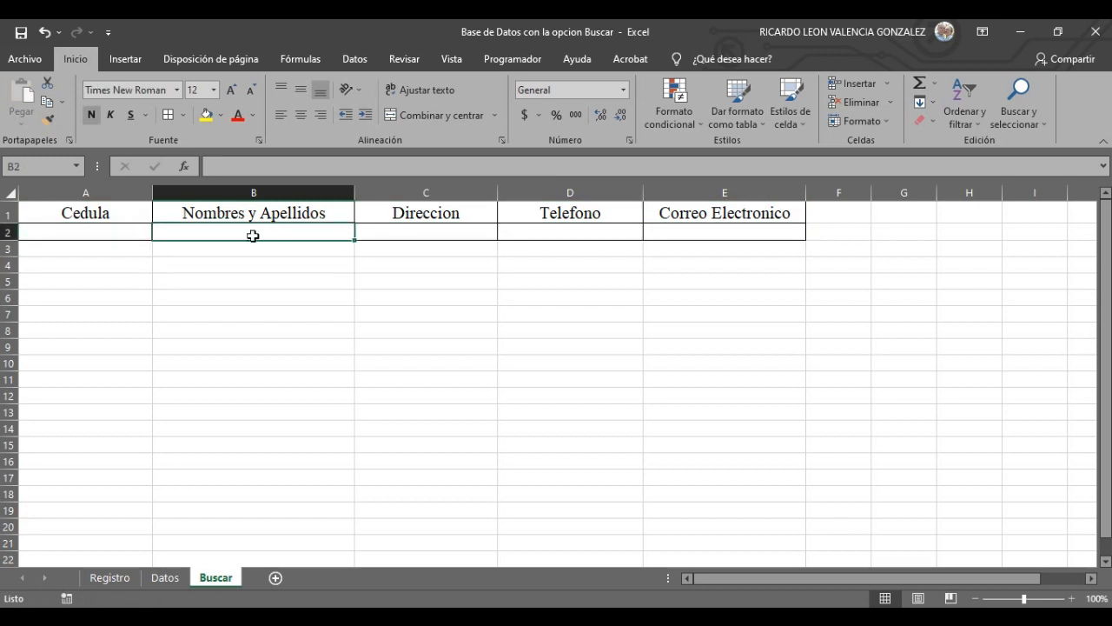
pyautogui.click(59, 246)
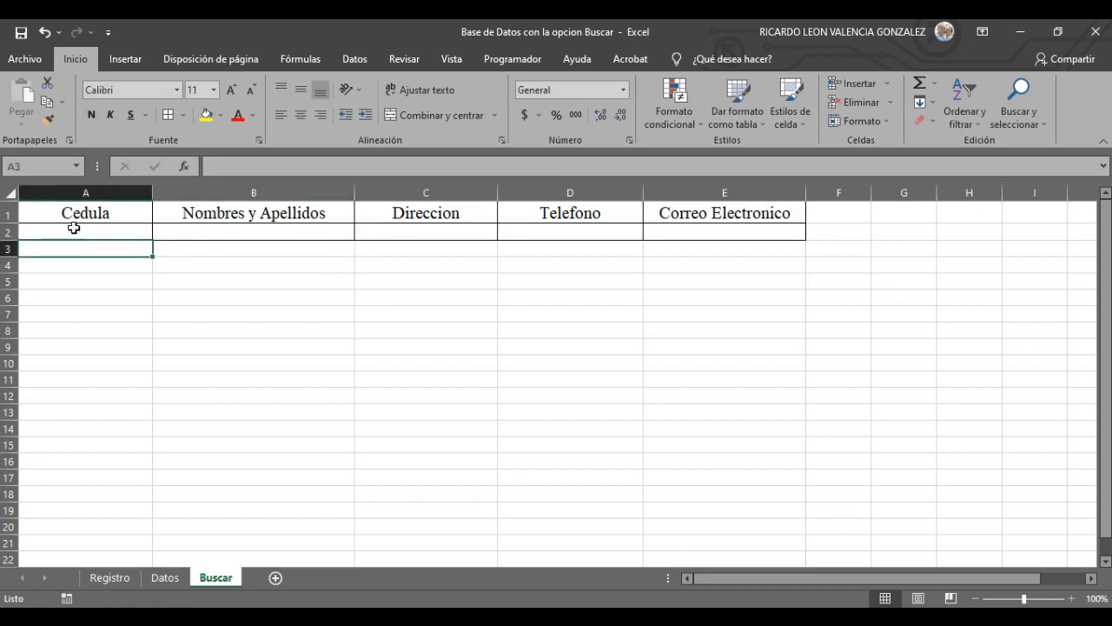
pyautogui.click(183, 230)
pyautogui.click(143, 231)
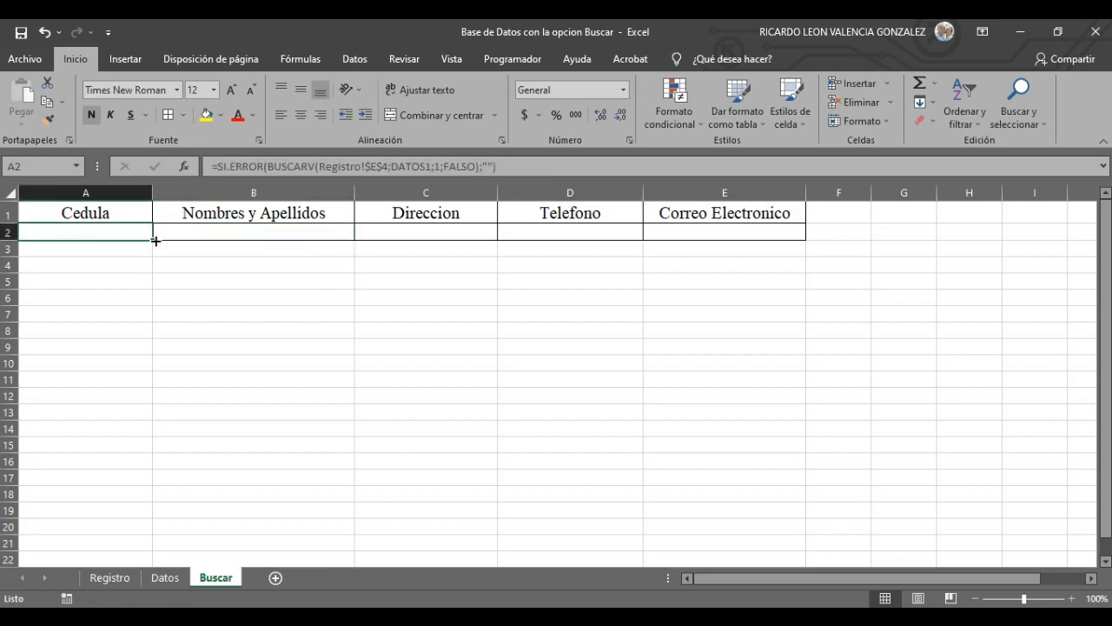
pyautogui.moveTo(152, 239); pyautogui.dragTo(753, 232)
pyautogui.click(380, 323)
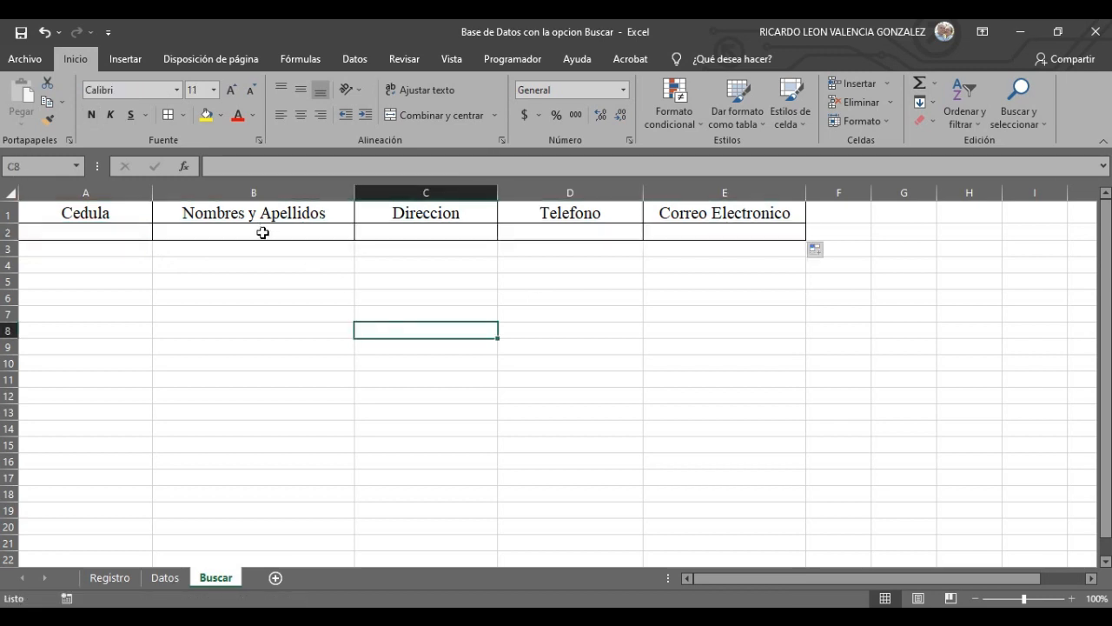
# - Check the copied formulas in A2, B2, C2, D2 and E2
pyautogui.click(271, 235)
pyautogui.click(117, 230)
pyautogui.click(231, 232)
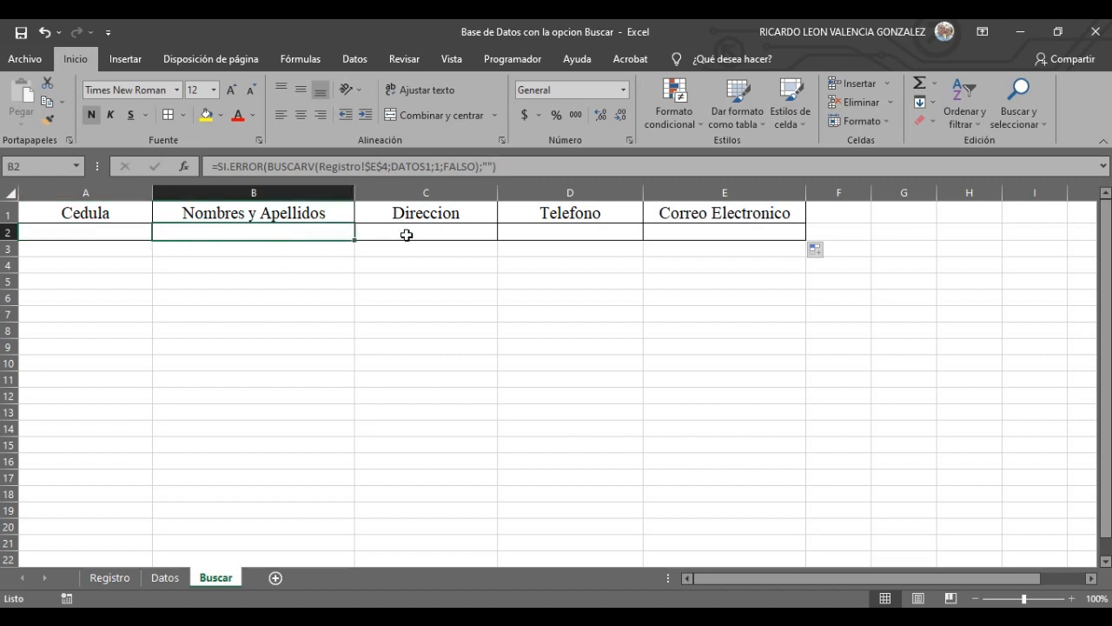
pyautogui.click(419, 233)
pyautogui.click(565, 233)
pyautogui.click(671, 227)
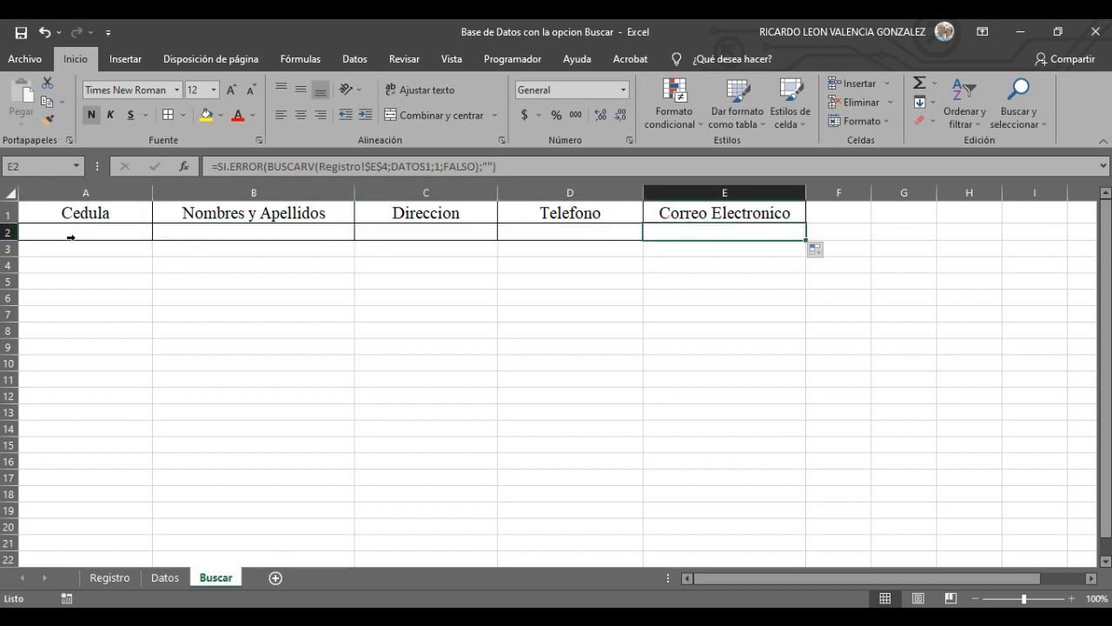
# - Refill A2's lookup formula across B2:E2 and compare B2's formula with A2's
pyautogui.click(114, 234)
pyautogui.moveTo(149, 238); pyautogui.dragTo(787, 227)
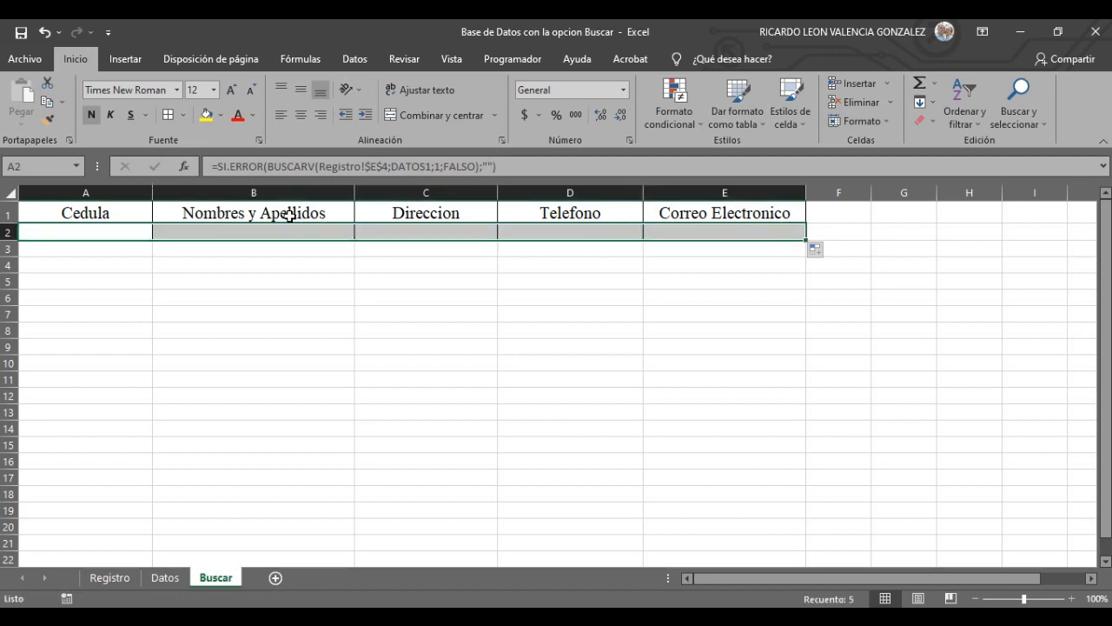
pyautogui.click(292, 333)
pyautogui.click(269, 234)
pyautogui.click(85, 231)
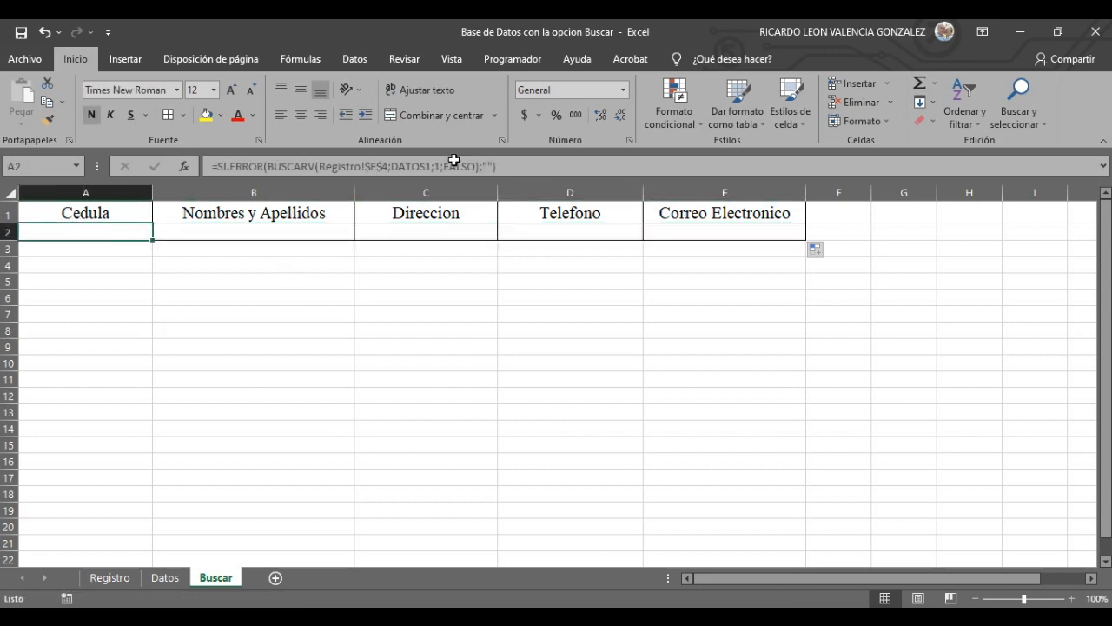
pyautogui.click(284, 228)
pyautogui.click(81, 233)
pyautogui.click(226, 233)
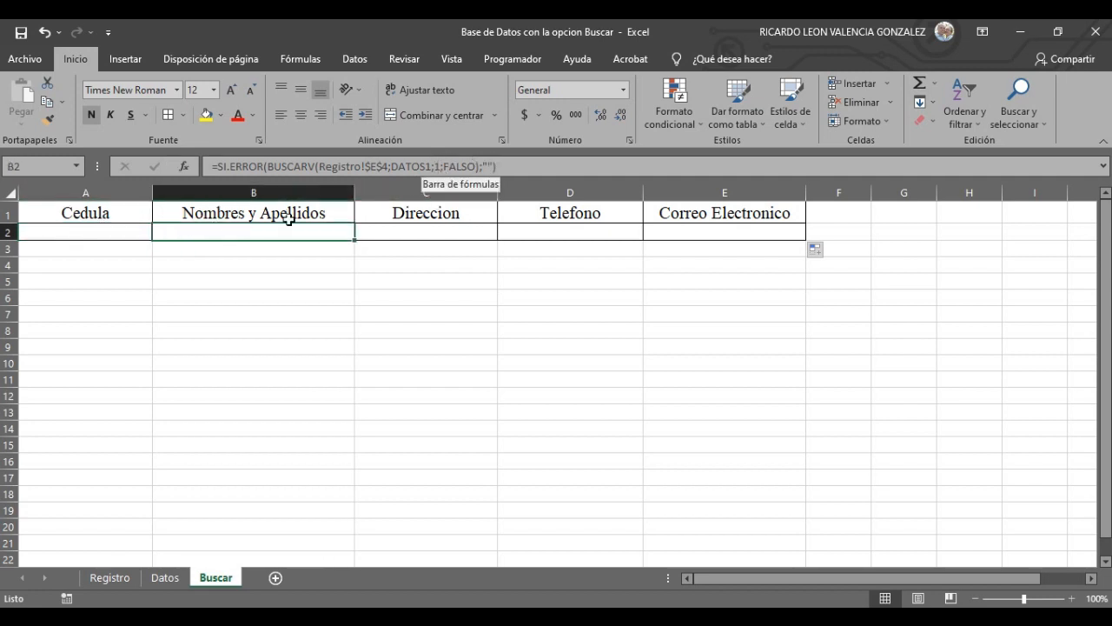
# - Change the BUSCARV column index in B2 to 2 and in C2 to 3
pyautogui.click(439, 167)
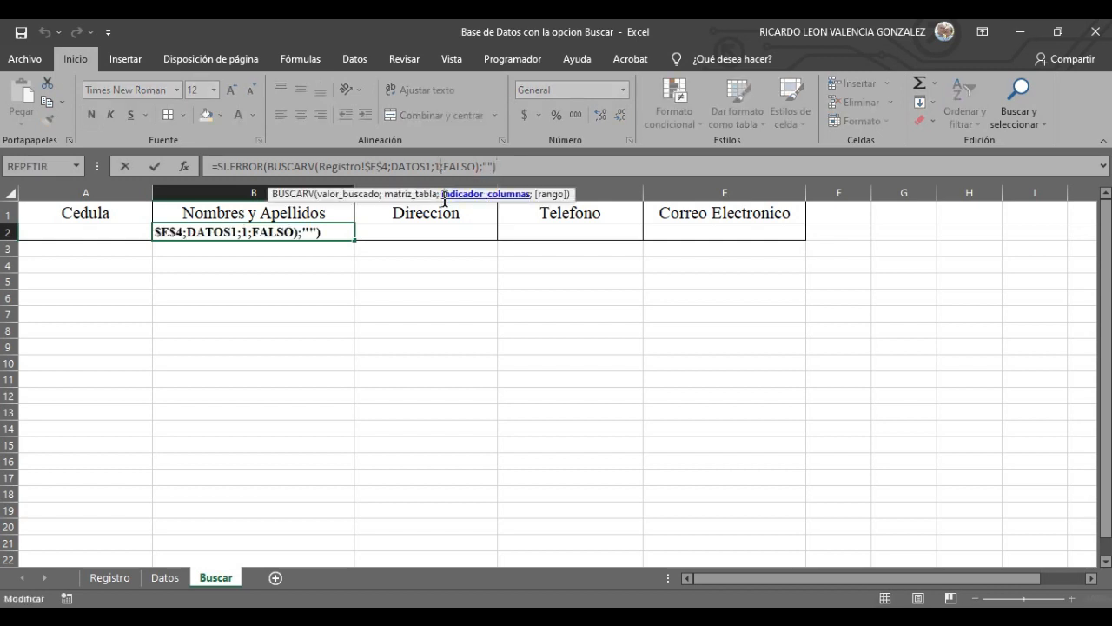
pyautogui.press('BackSpace')
pyautogui.write('2')
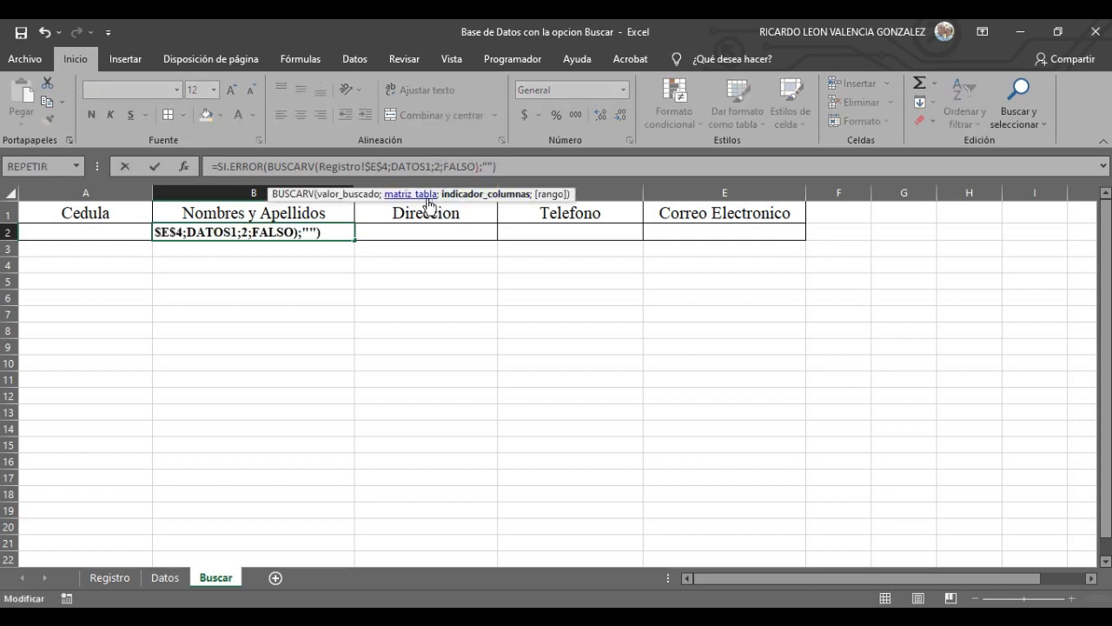
pyautogui.click(404, 232)
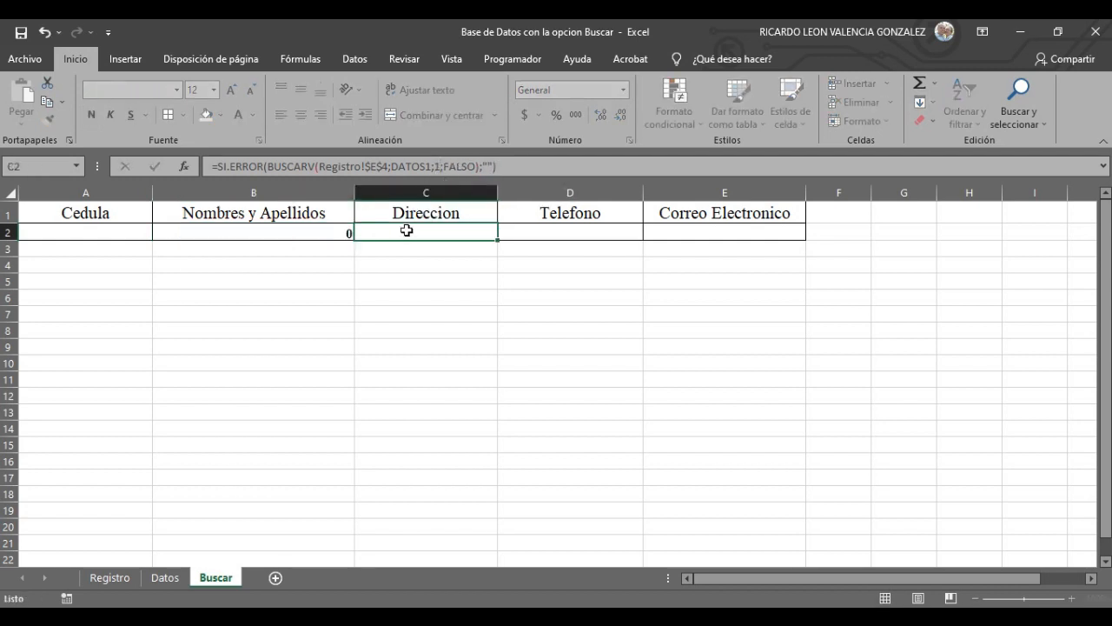
pyautogui.click(440, 167)
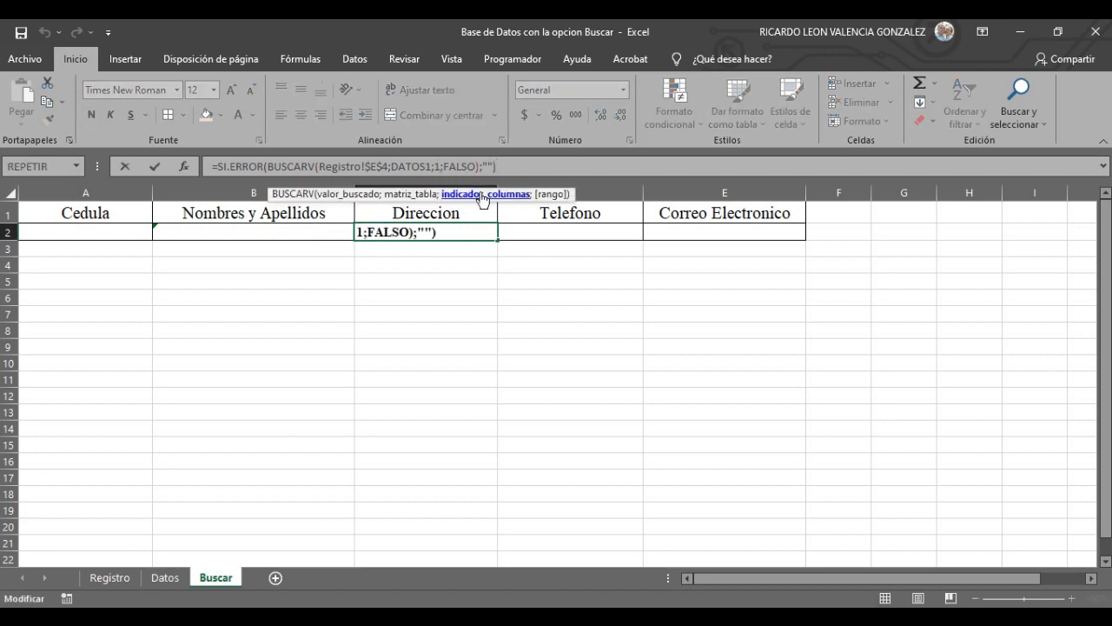
pyautogui.press('BackSpace')
pyautogui.write('3')
pyautogui.click(543, 234)
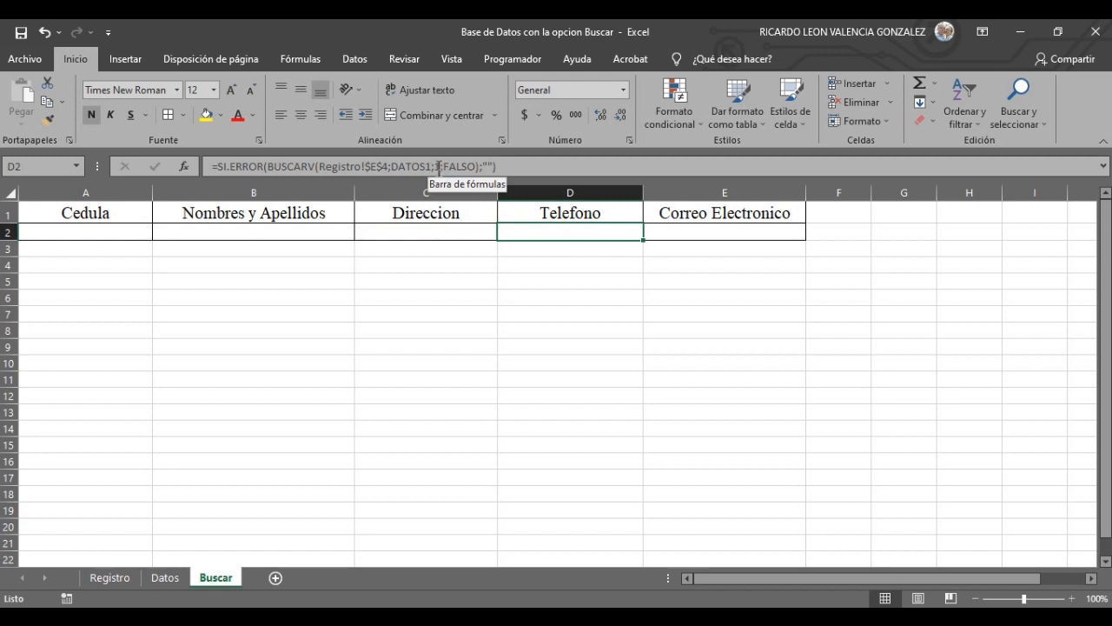
# - Change the BUSCARV column index in D2 to 4 and in E2 to 5
pyautogui.click(440, 166)
pyautogui.press('BackSpace')
pyautogui.write('4')
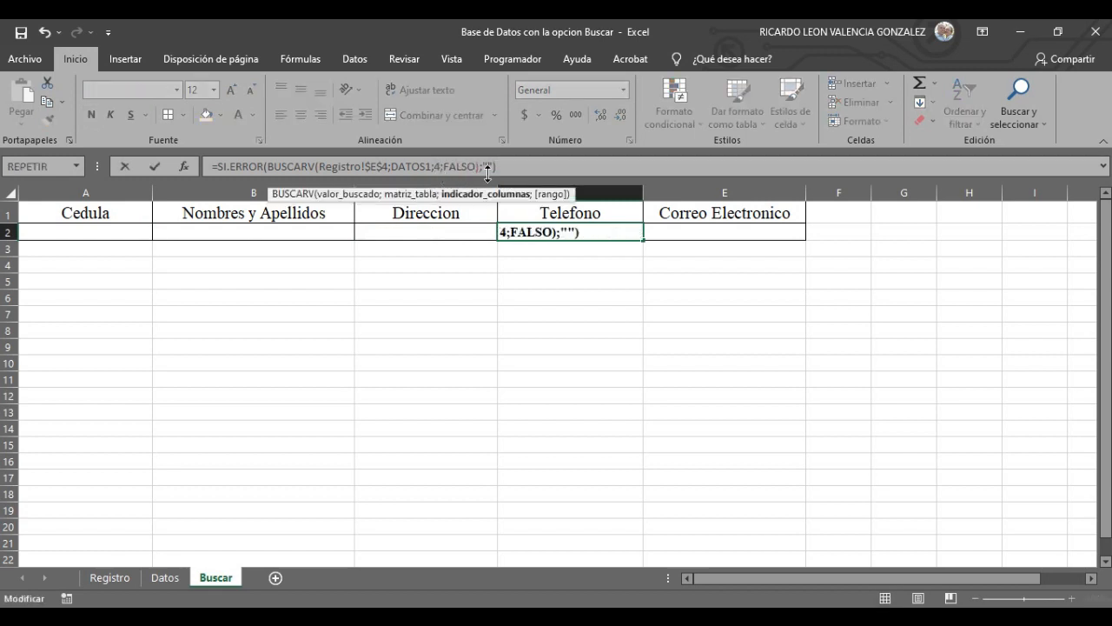
pyautogui.click(733, 225)
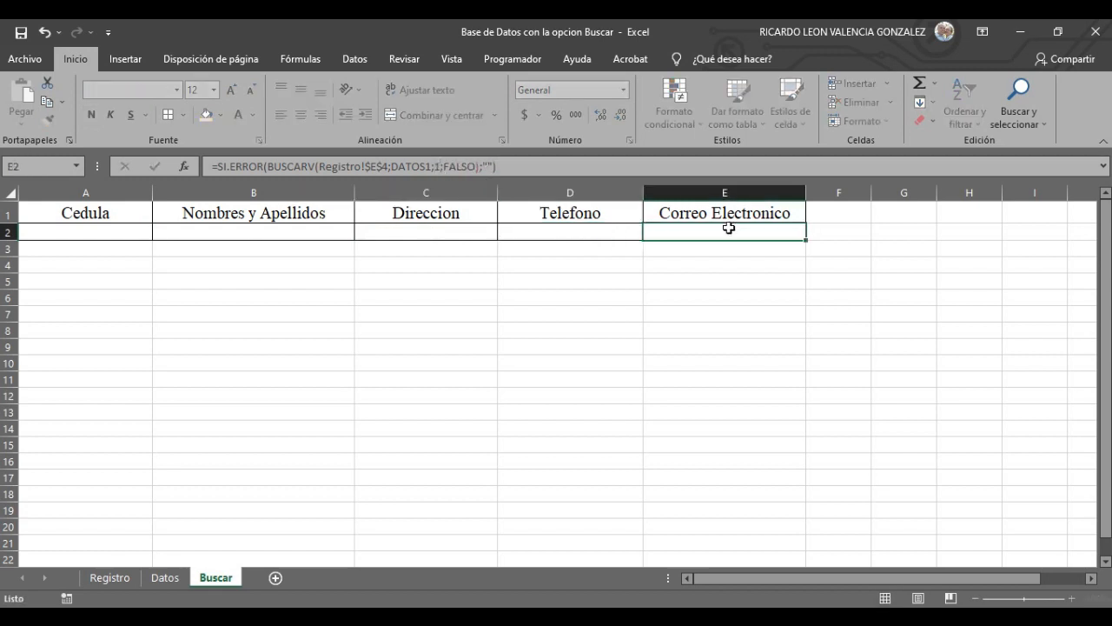
pyautogui.click(440, 166)
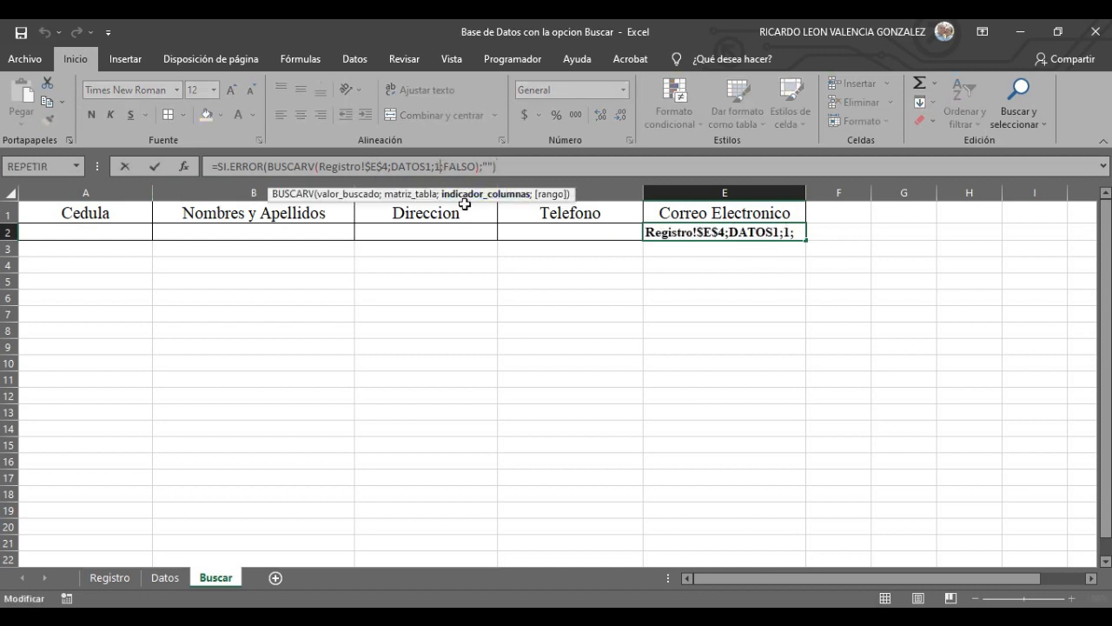
pyautogui.press('BackSpace')
pyautogui.write('5')
pyautogui.click(453, 312)
pyautogui.click(107, 231)
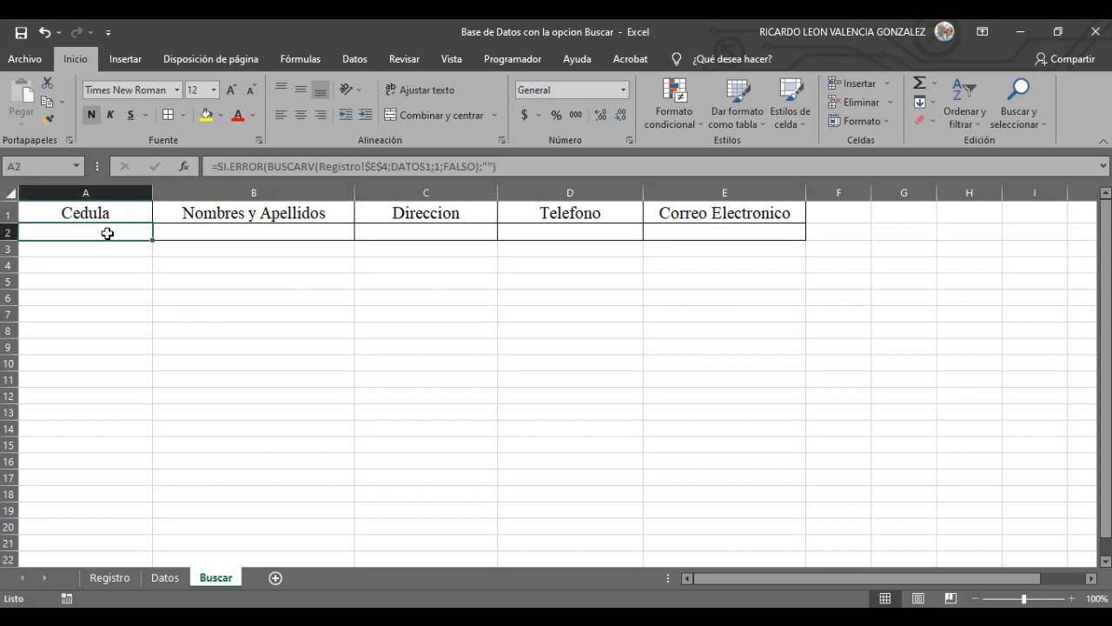
pyautogui.click(165, 577)
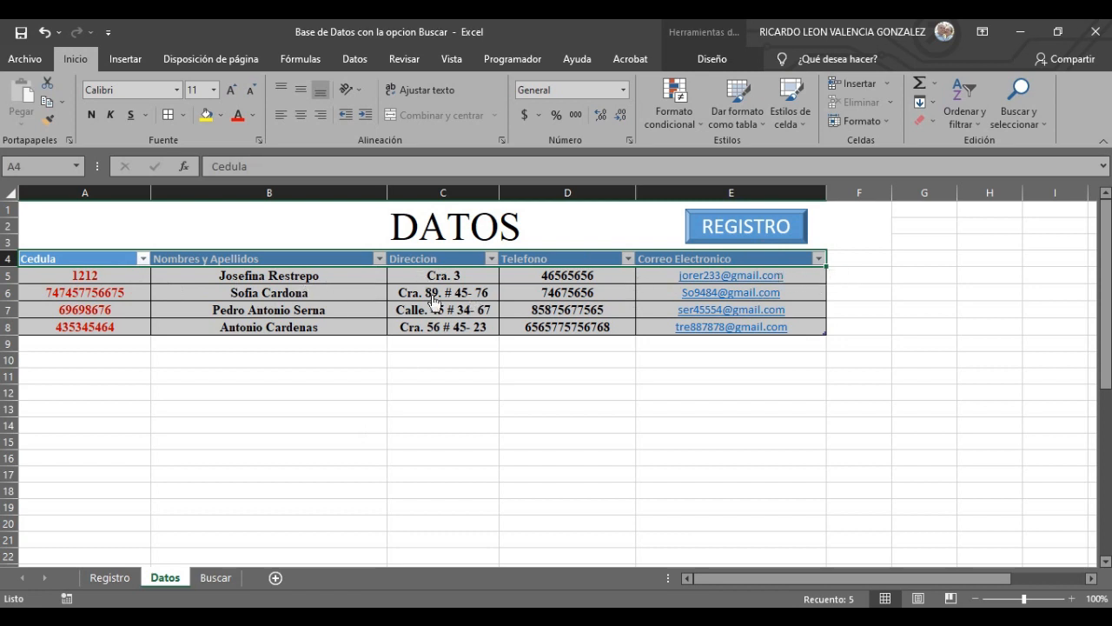
# - Review the first Datos record's cedula, name and phone number
pyautogui.click(84, 277)
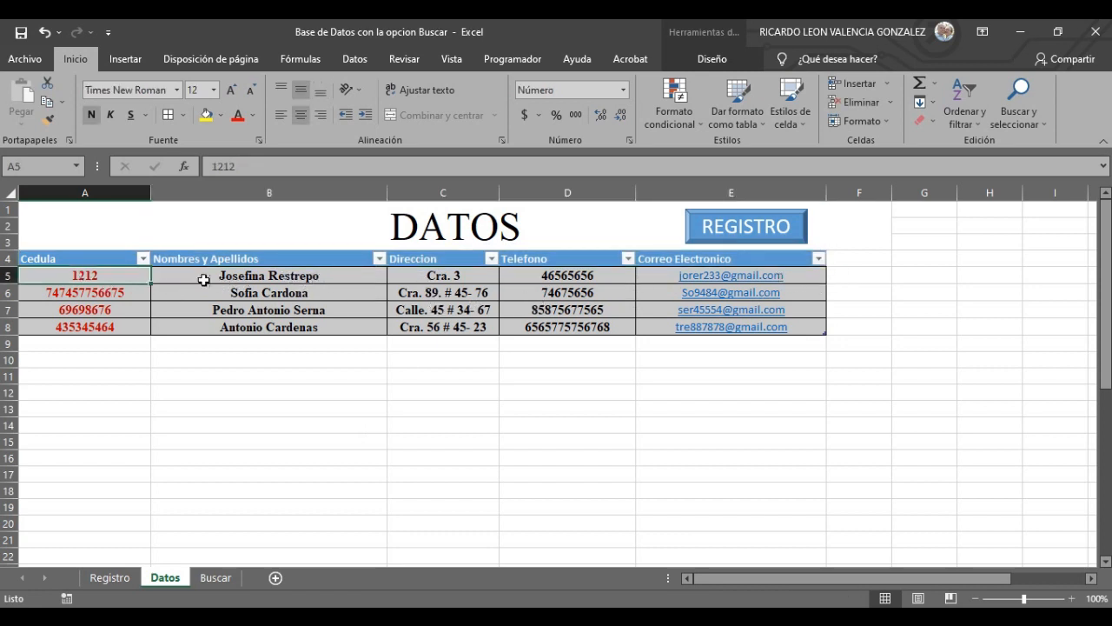
pyautogui.click(254, 274)
pyautogui.click(625, 274)
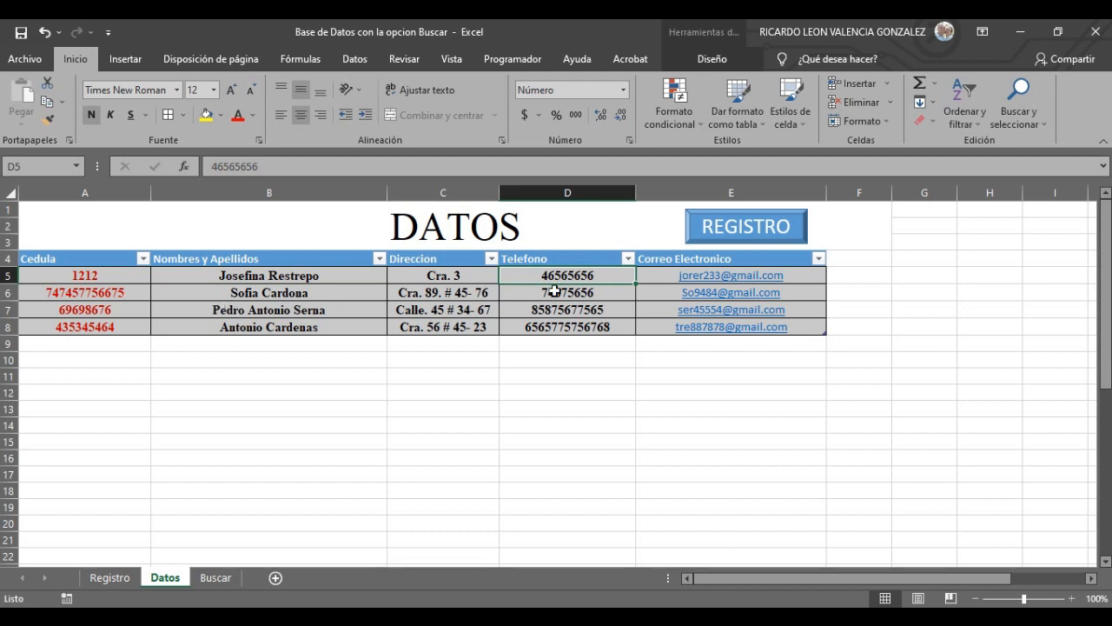
pyautogui.click(122, 280)
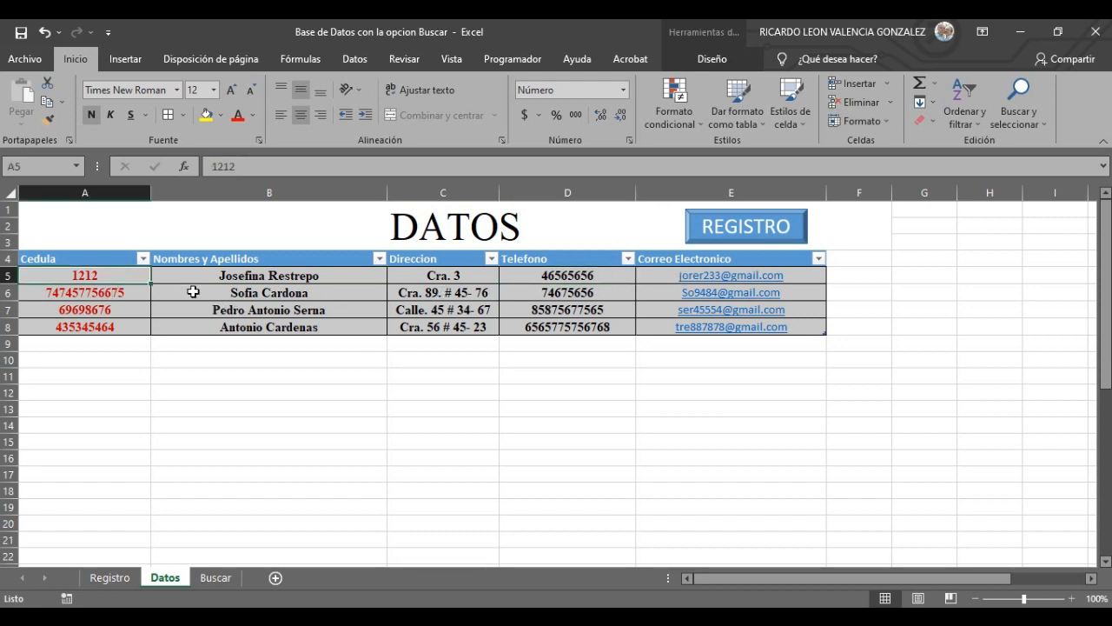
pyautogui.click(254, 279)
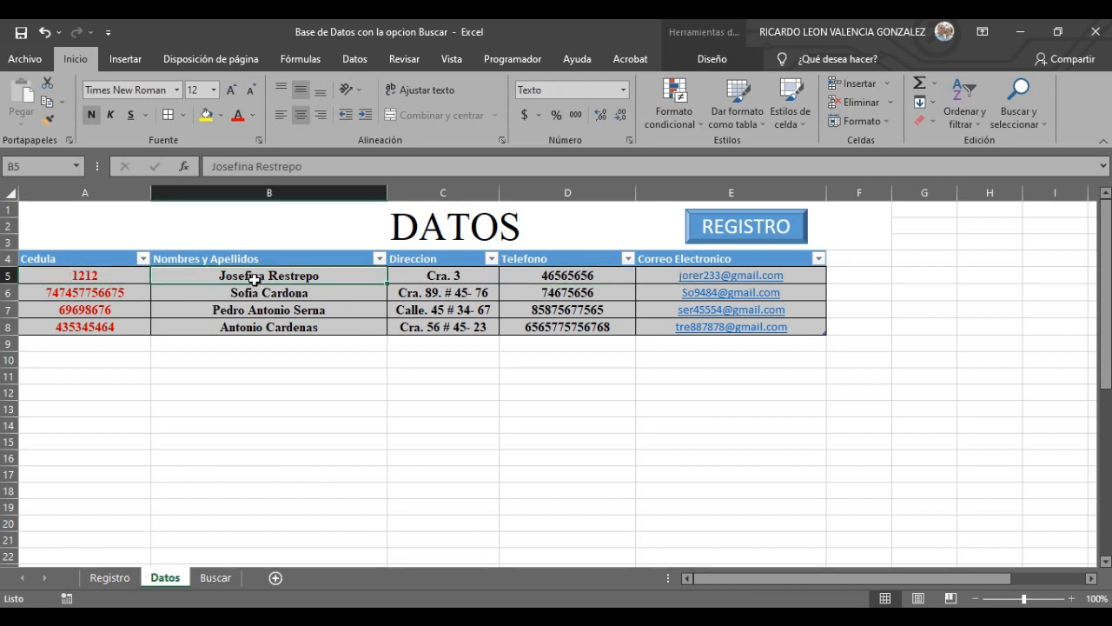
# - Enter cedula 1212 in the Registro form and view the matching Buscar result
pyautogui.click(122, 578)
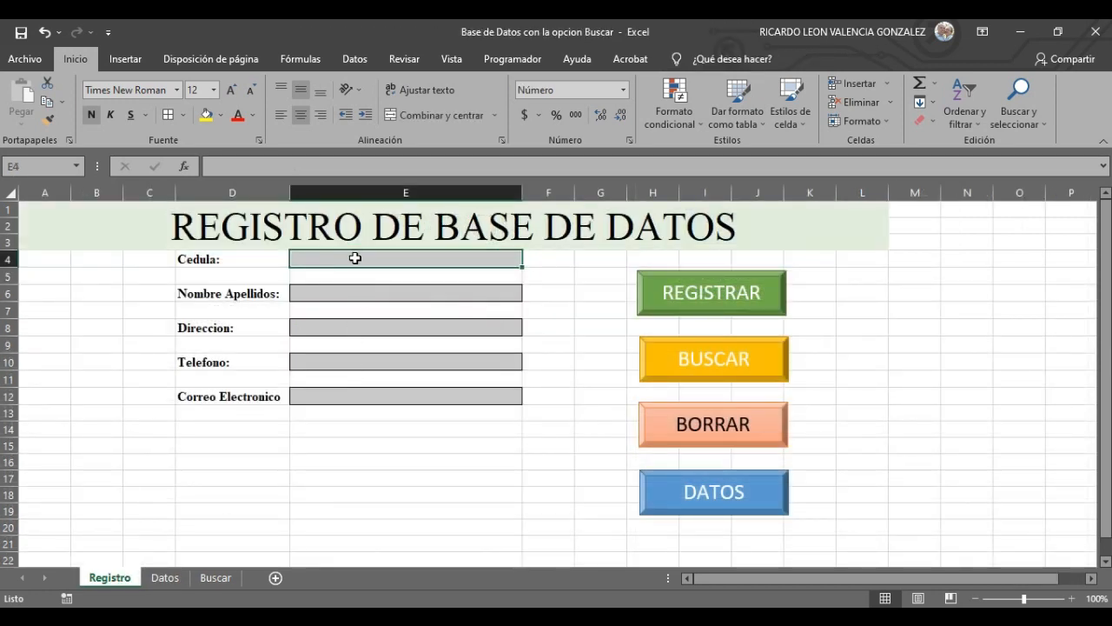
pyautogui.write('1212')
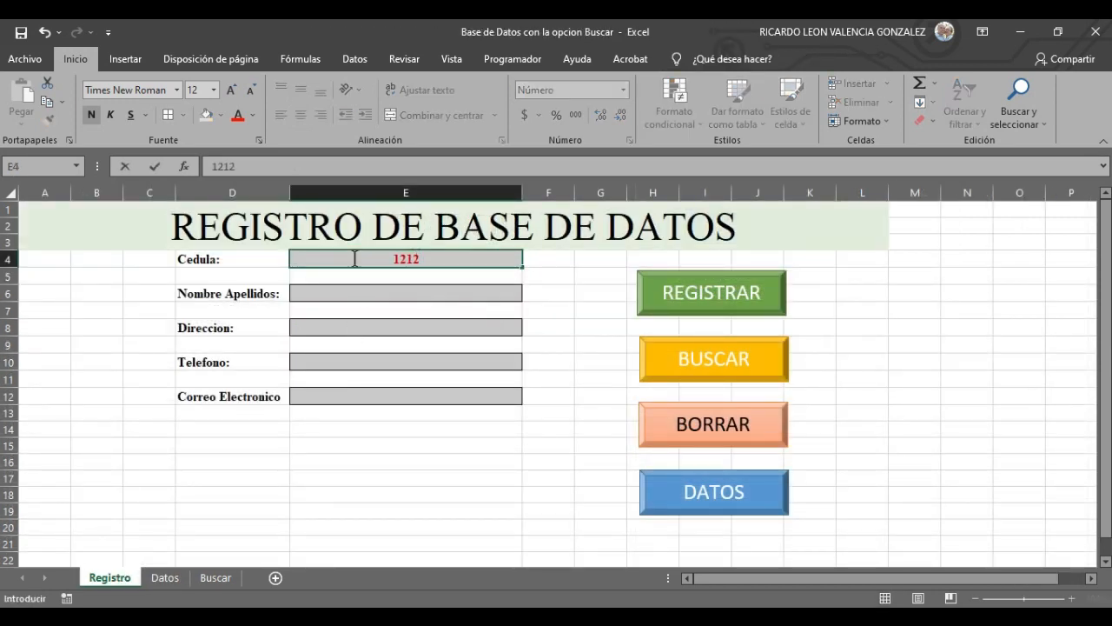
pyautogui.press('Return')
pyautogui.click(215, 578)
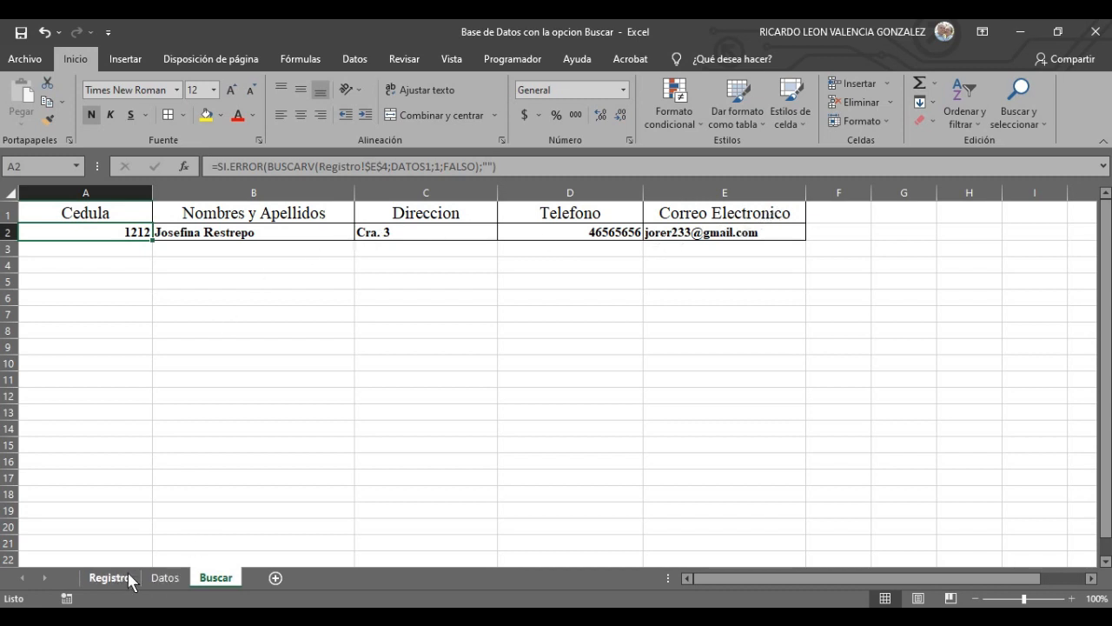
pyautogui.click(165, 577)
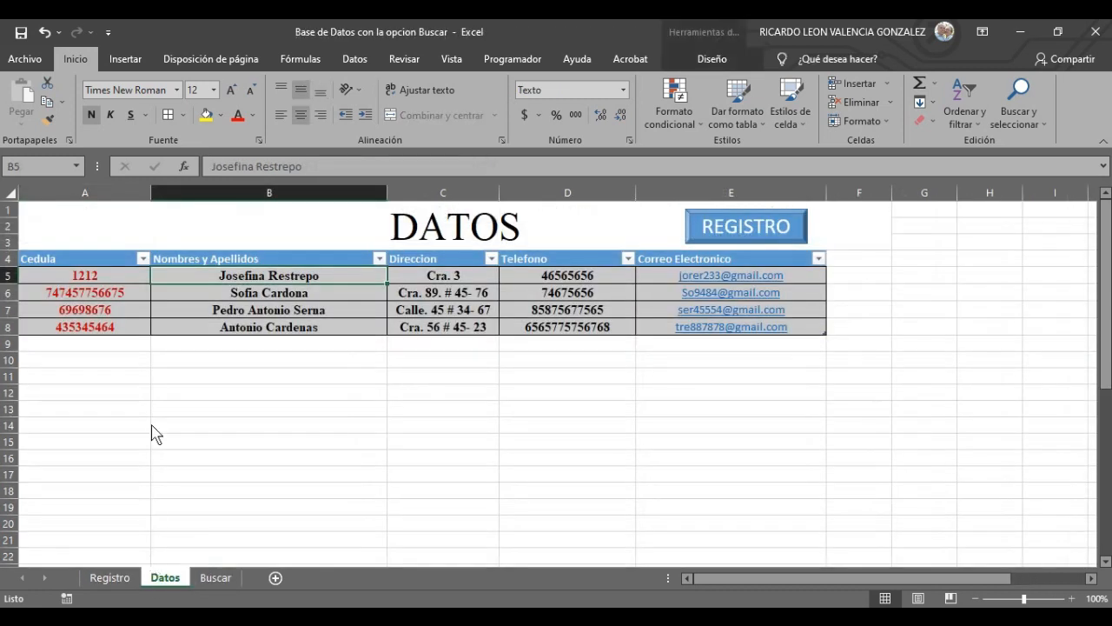
# - Copy the third record's cedula from A7 and paste it as a value into Registro's E4
pyautogui.click(120, 308)
pyautogui.rightClick(113, 309)
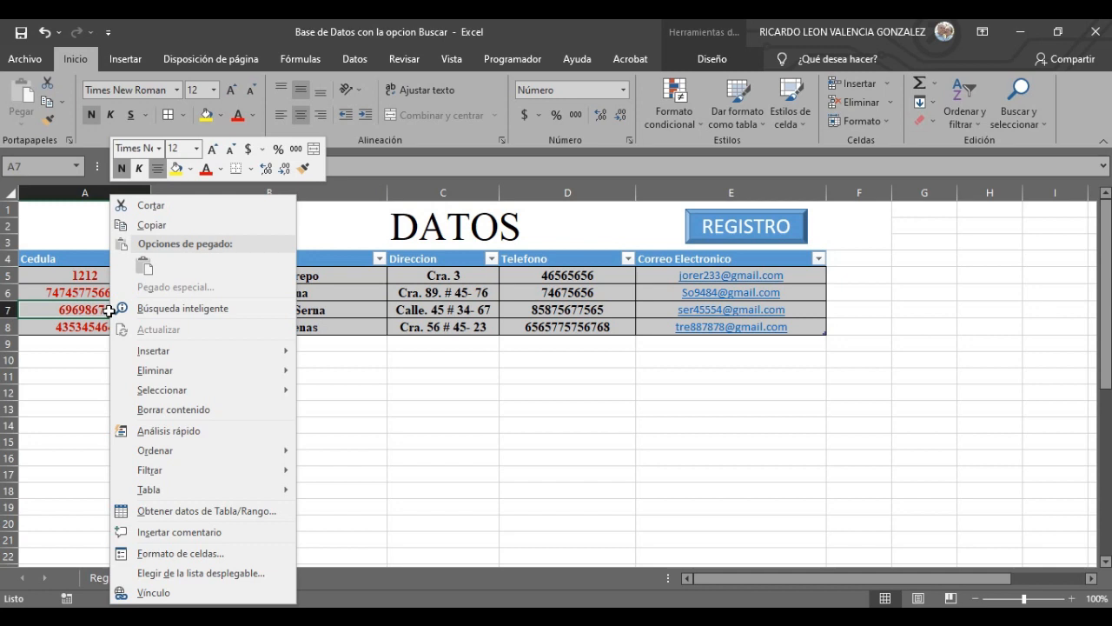
pyautogui.click(151, 225)
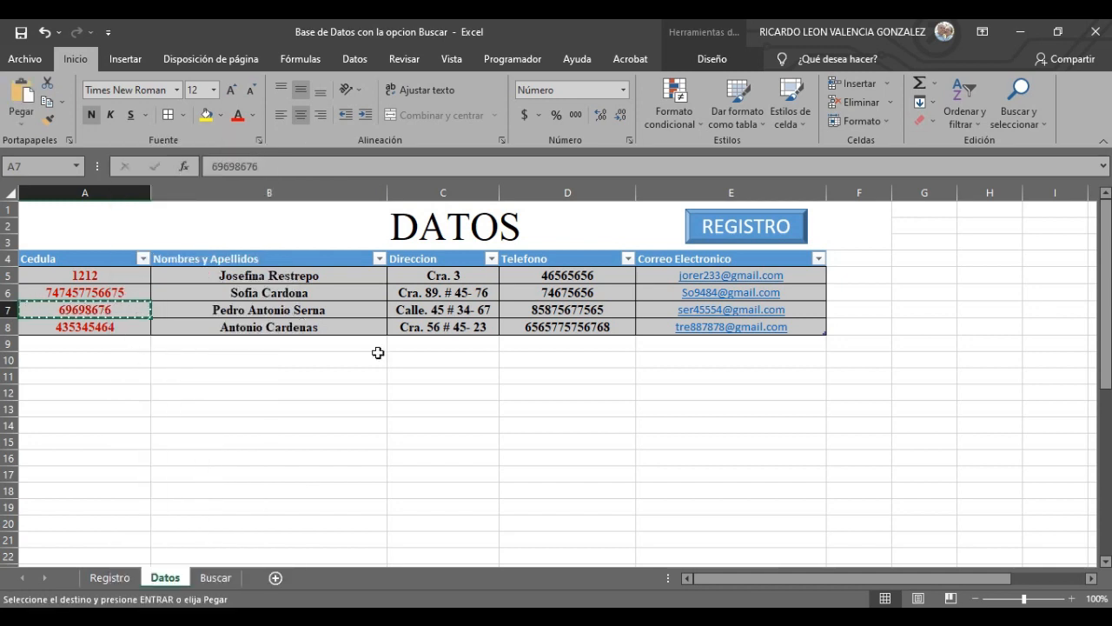
pyautogui.click(112, 578)
pyautogui.click(415, 258)
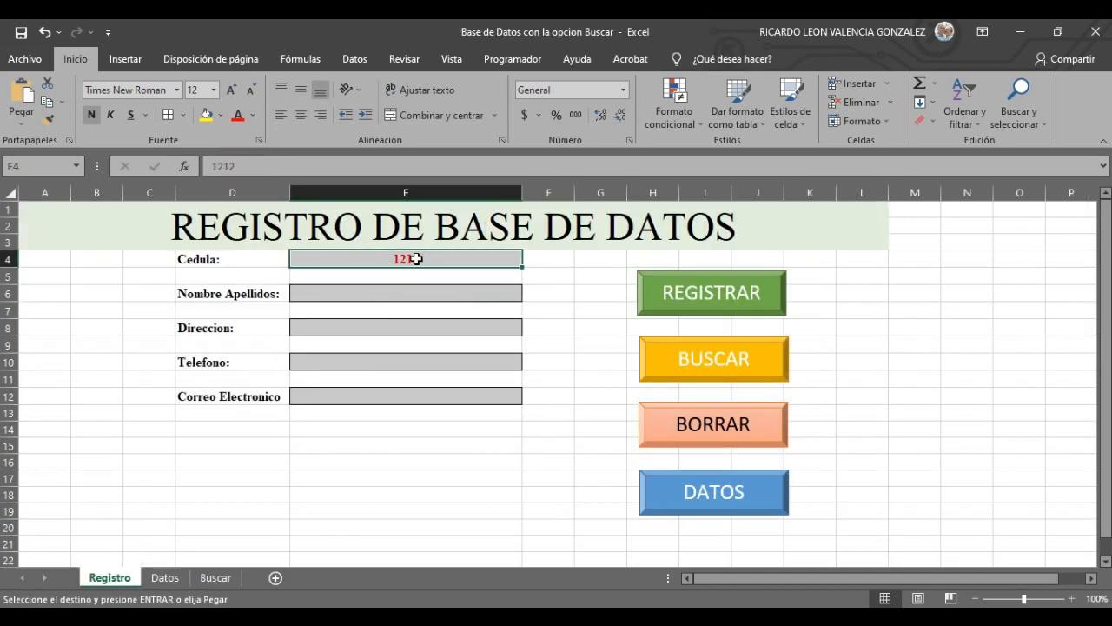
pyautogui.rightClick(426, 257)
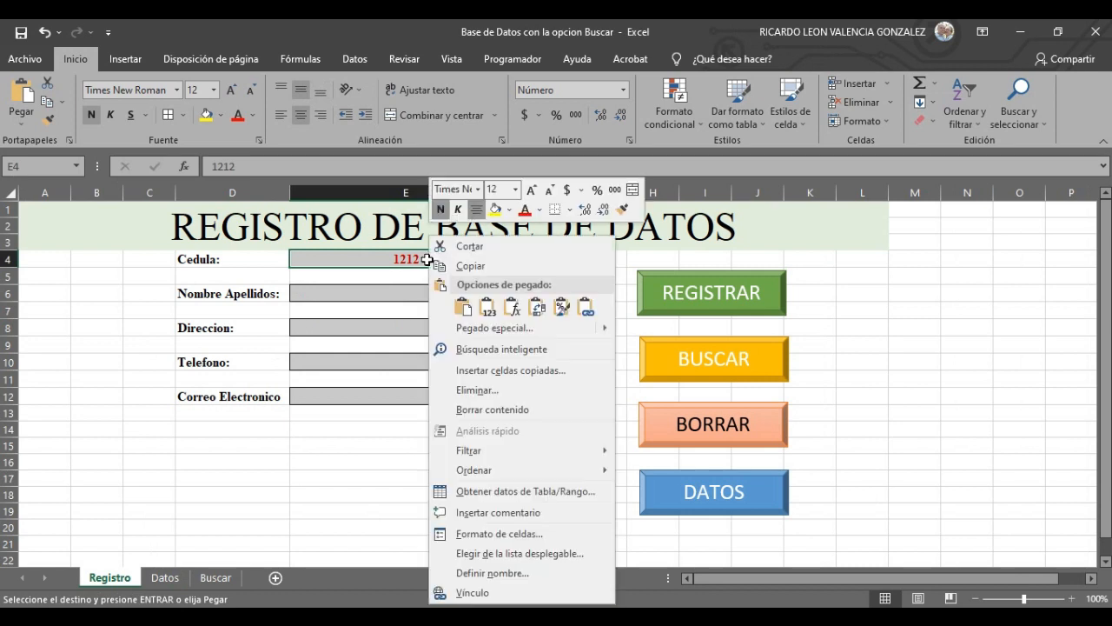
pyautogui.click(489, 308)
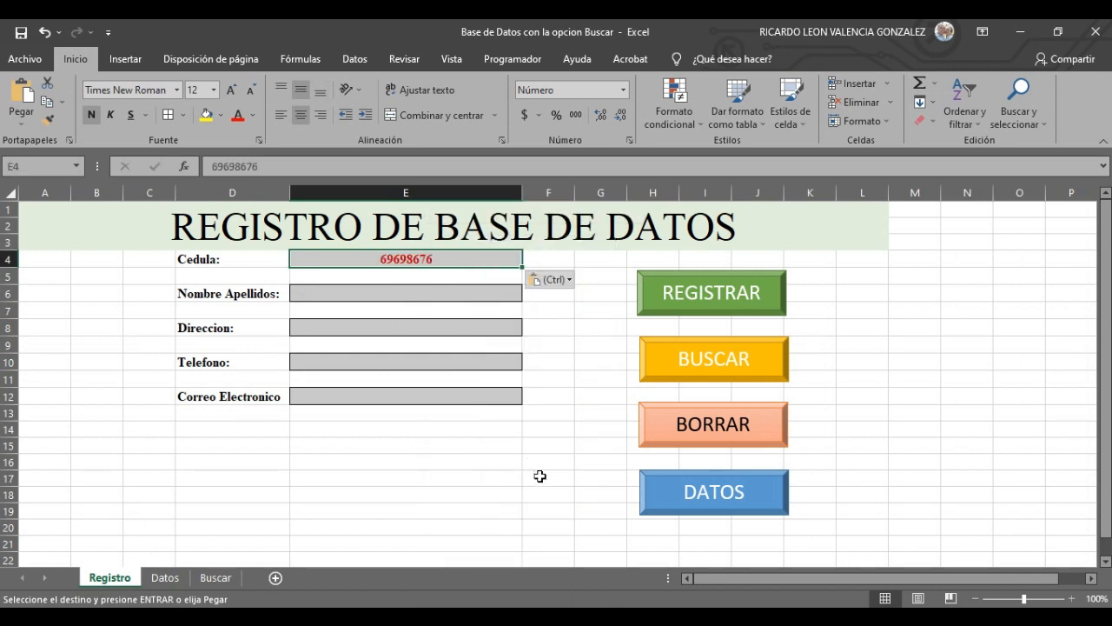
pyautogui.click(522, 448)
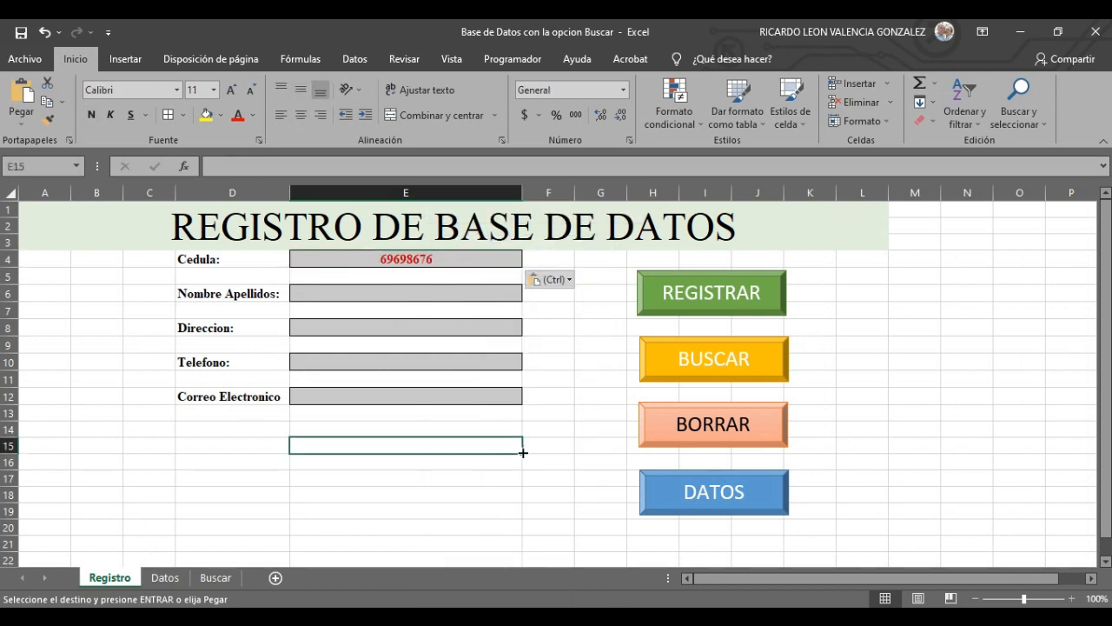
# - Compare the looked-up record on Buscar against the Datos sheet
pyautogui.click(226, 581)
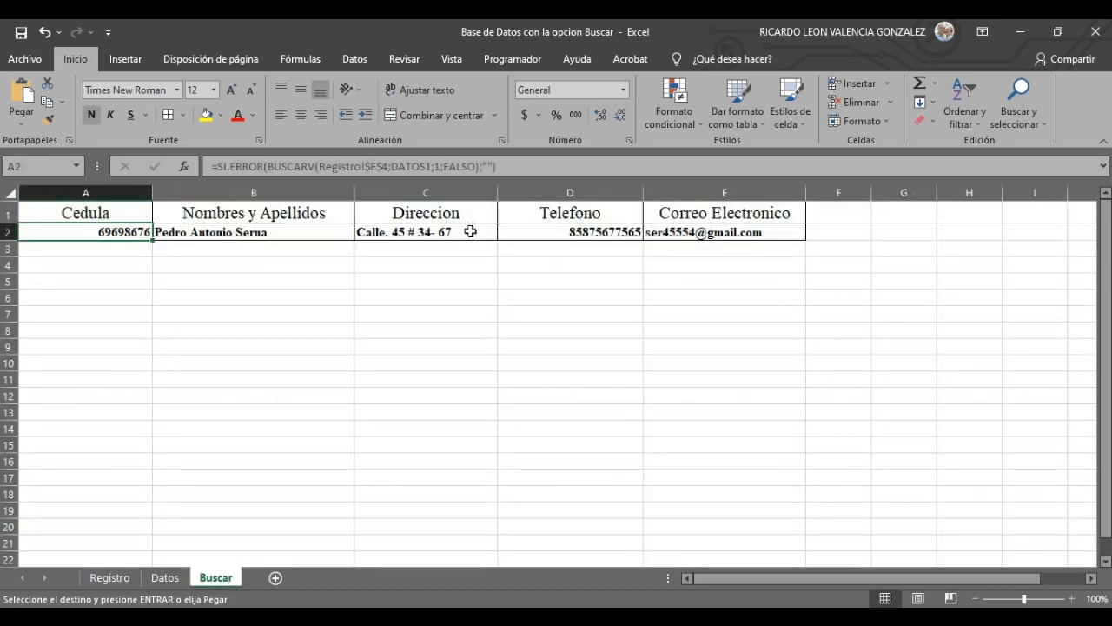
pyautogui.click(165, 578)
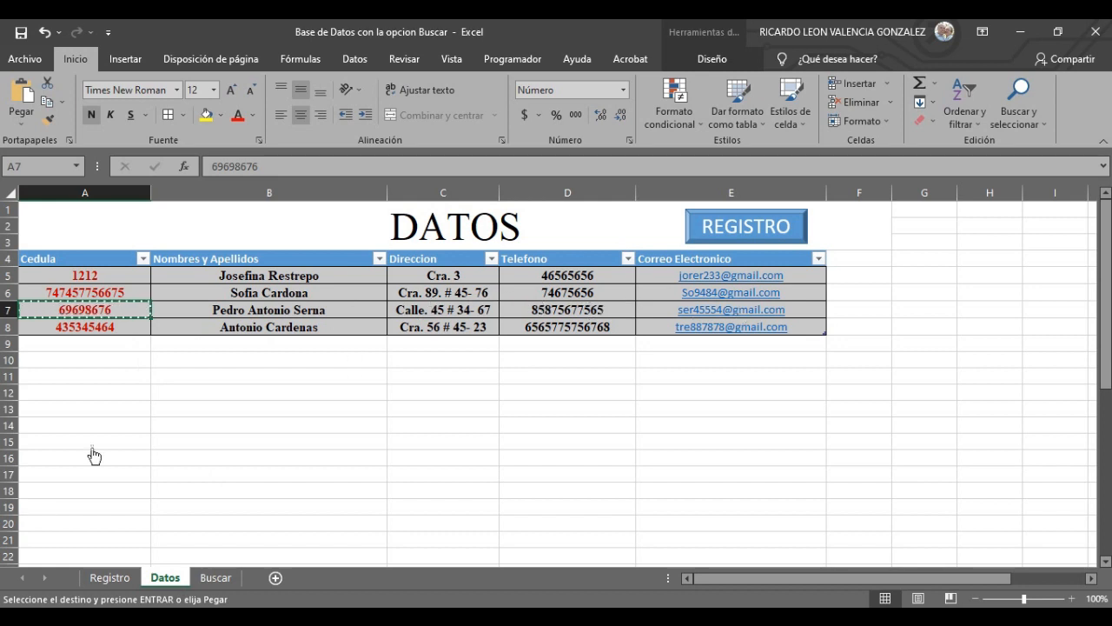
pyautogui.click(217, 578)
pyautogui.click(396, 414)
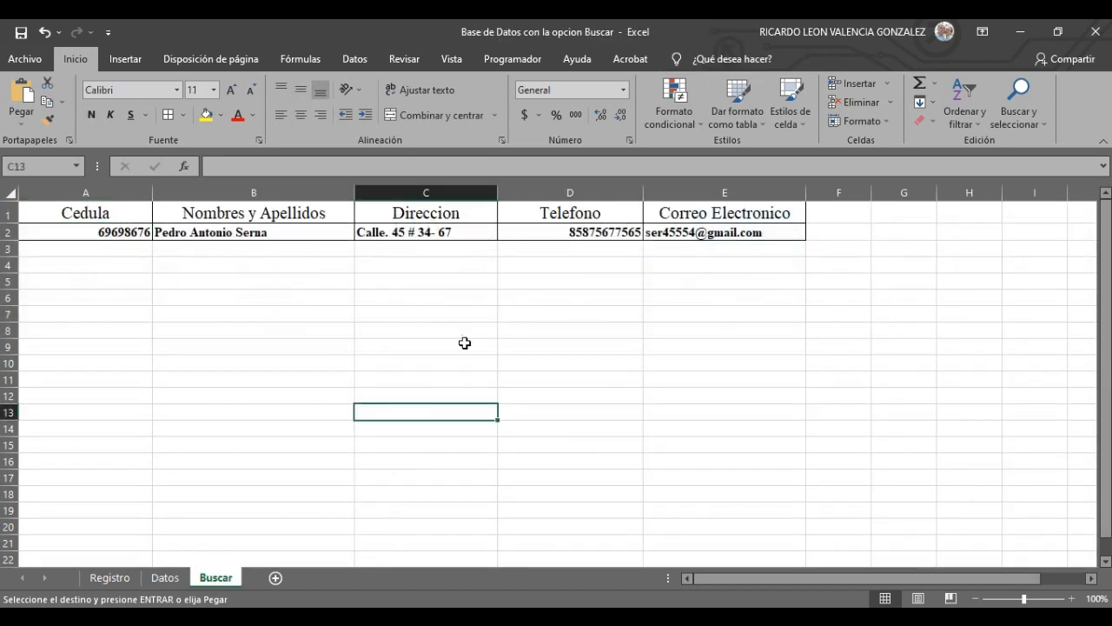
# - Select A2:E2 on Buscar and apply Centrar alignment to the record values
pyautogui.click(470, 331)
pyautogui.click(258, 301)
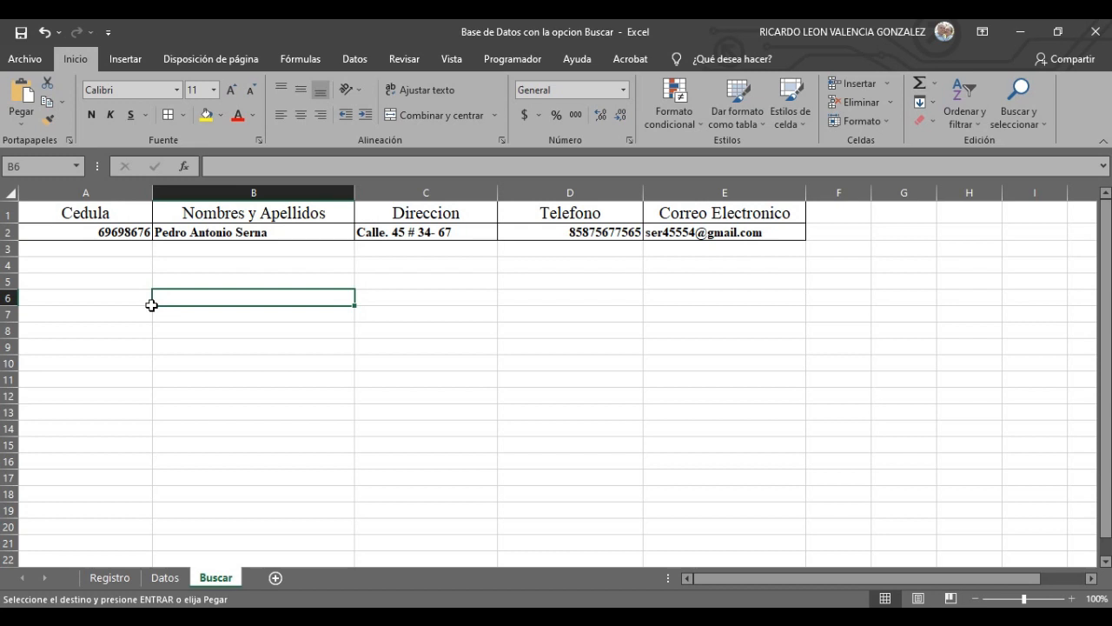
pyautogui.click(101, 260)
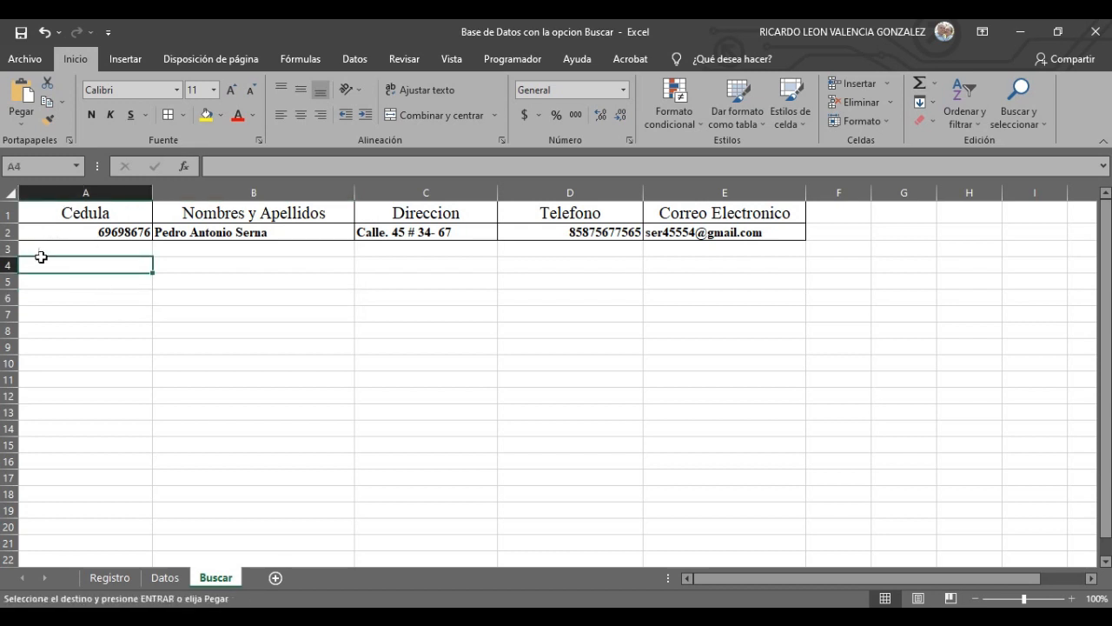
pyautogui.moveTo(82, 235); pyautogui.dragTo(680, 233)
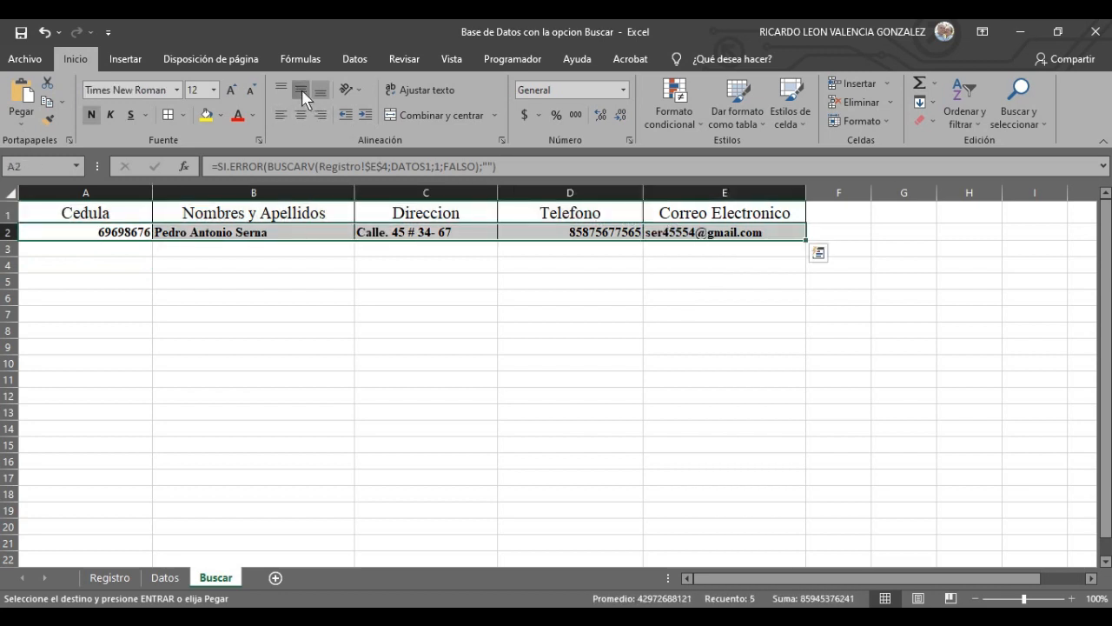
pyautogui.click(300, 115)
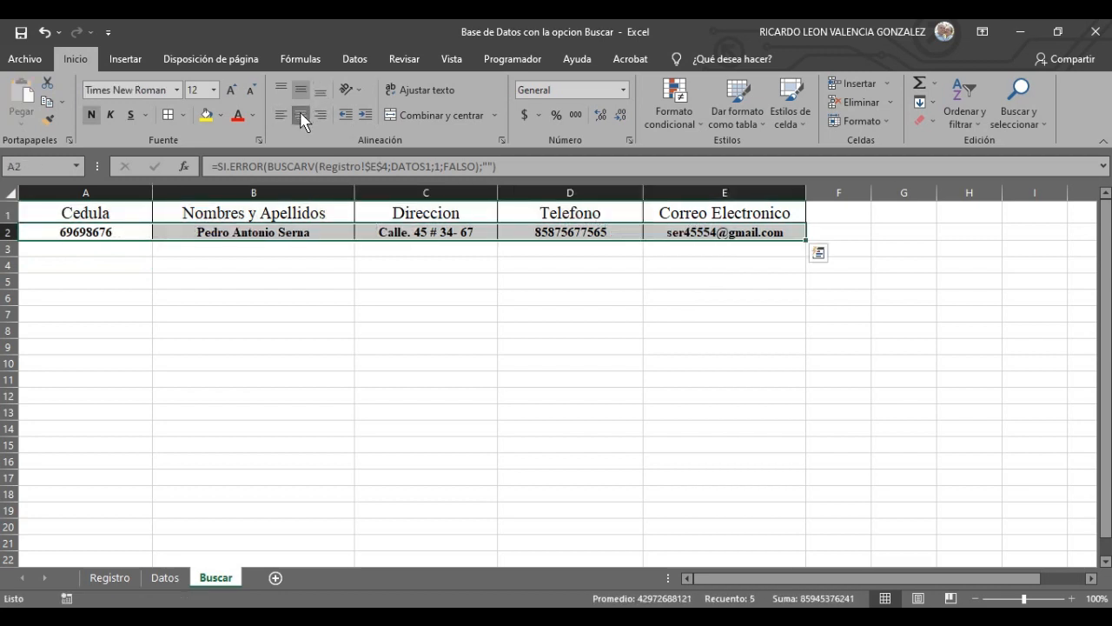
pyautogui.click(364, 325)
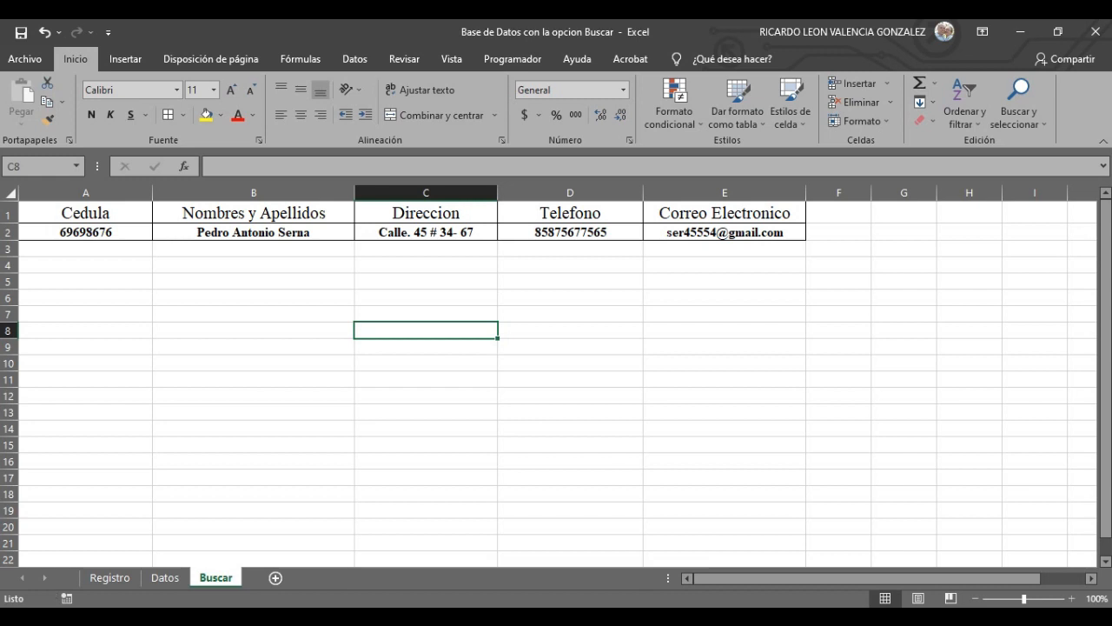
# - Cancel the first Grabar macro attempt and select the Cedula cell E4 on Registro
pyautogui.click(519, 60)
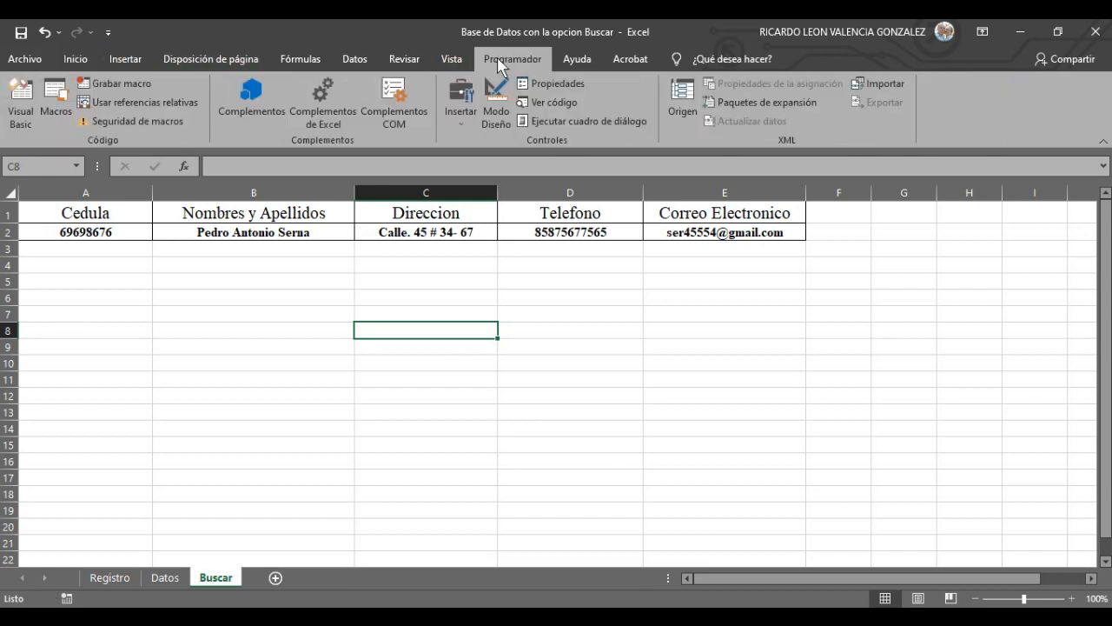
pyautogui.click(122, 84)
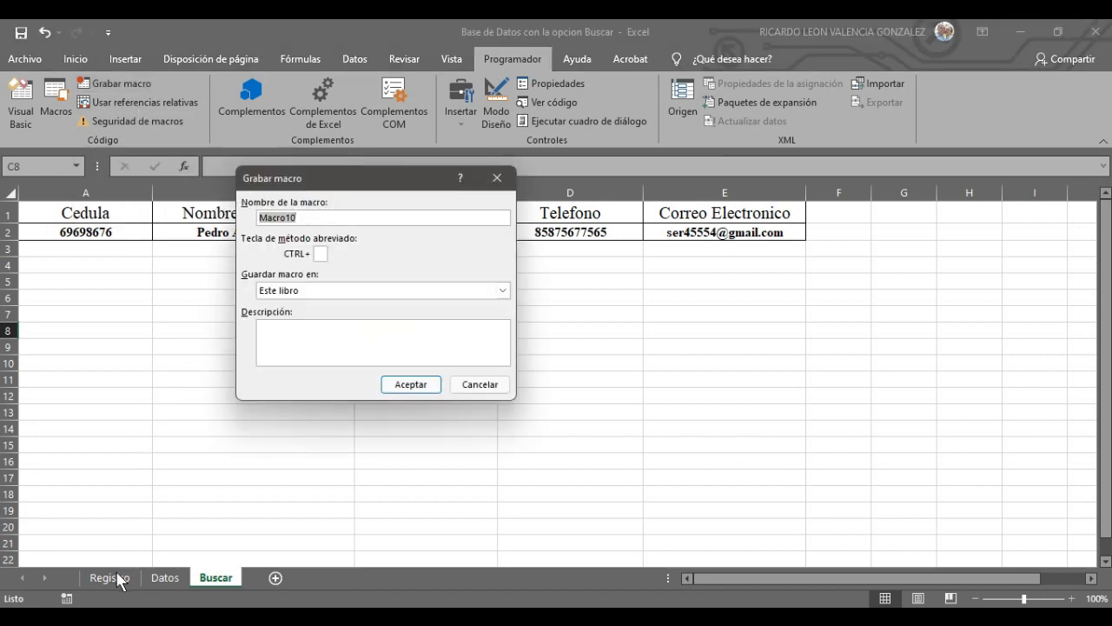
pyautogui.click(494, 179)
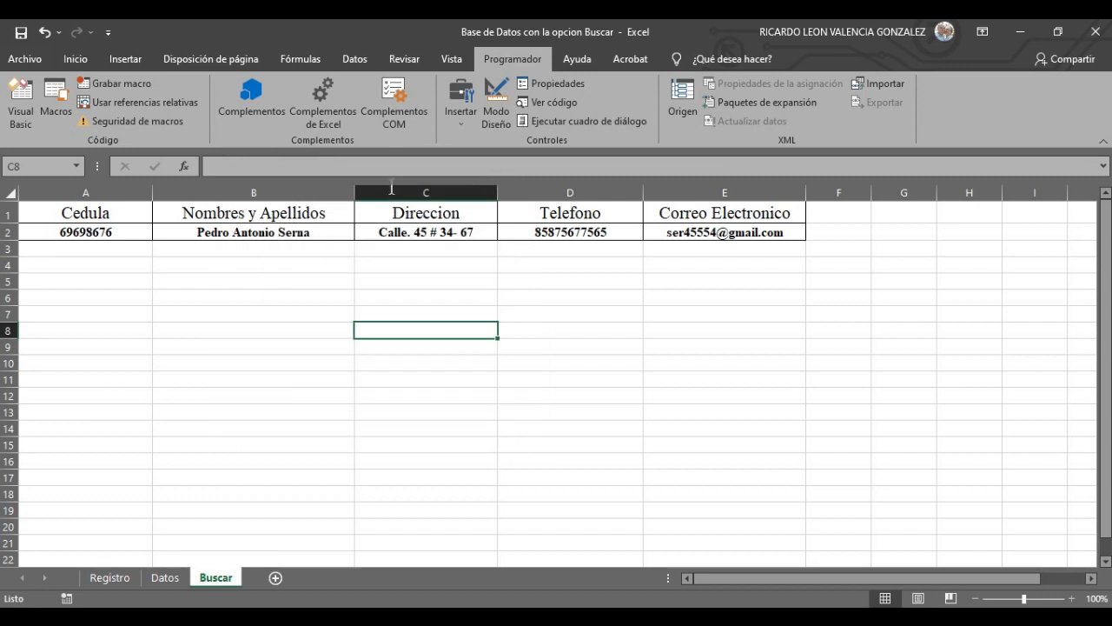
pyautogui.click(108, 578)
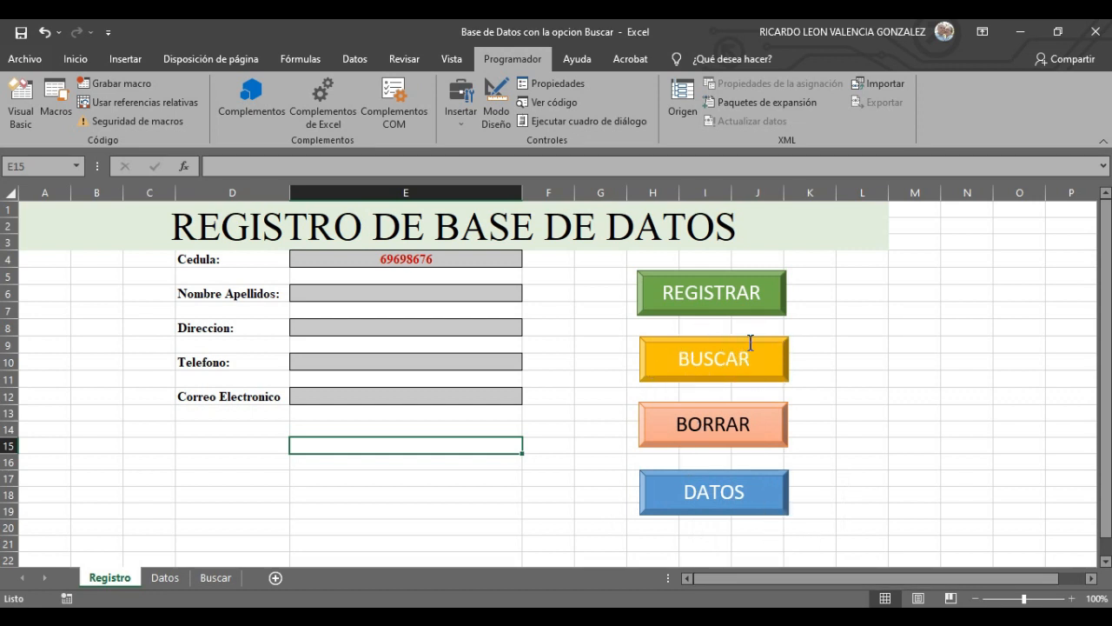
pyautogui.click(413, 261)
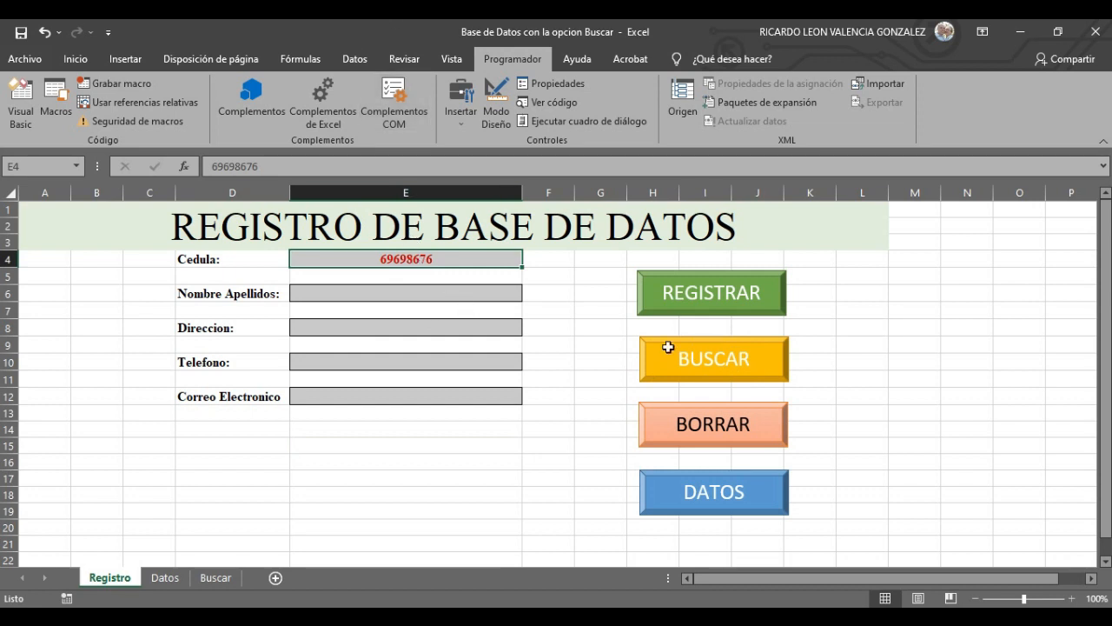
pyautogui.click(558, 361)
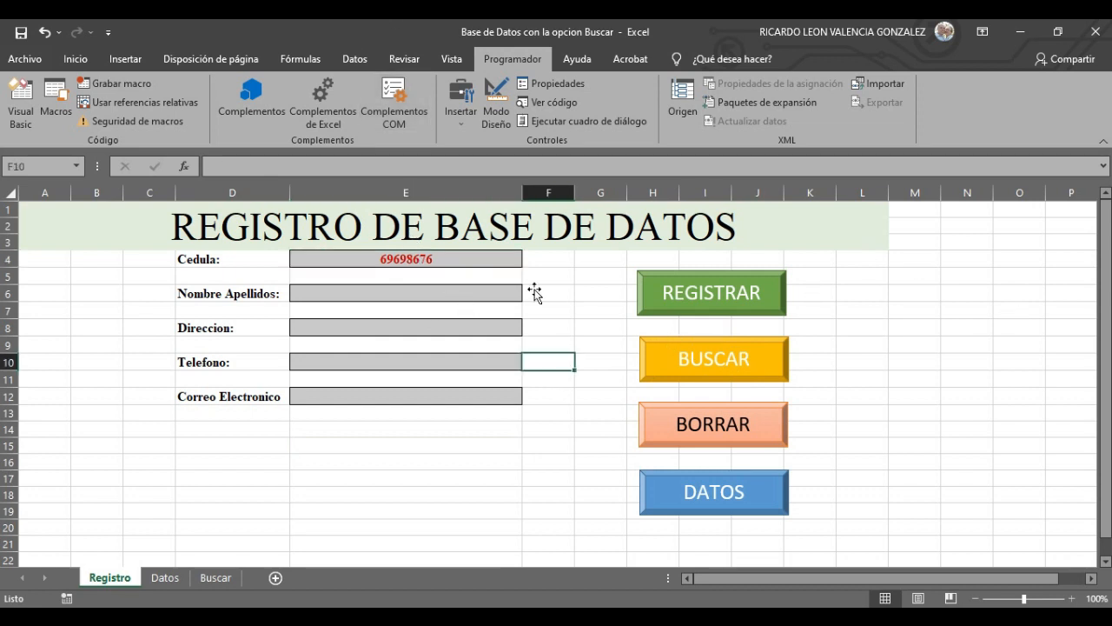
pyautogui.click(460, 258)
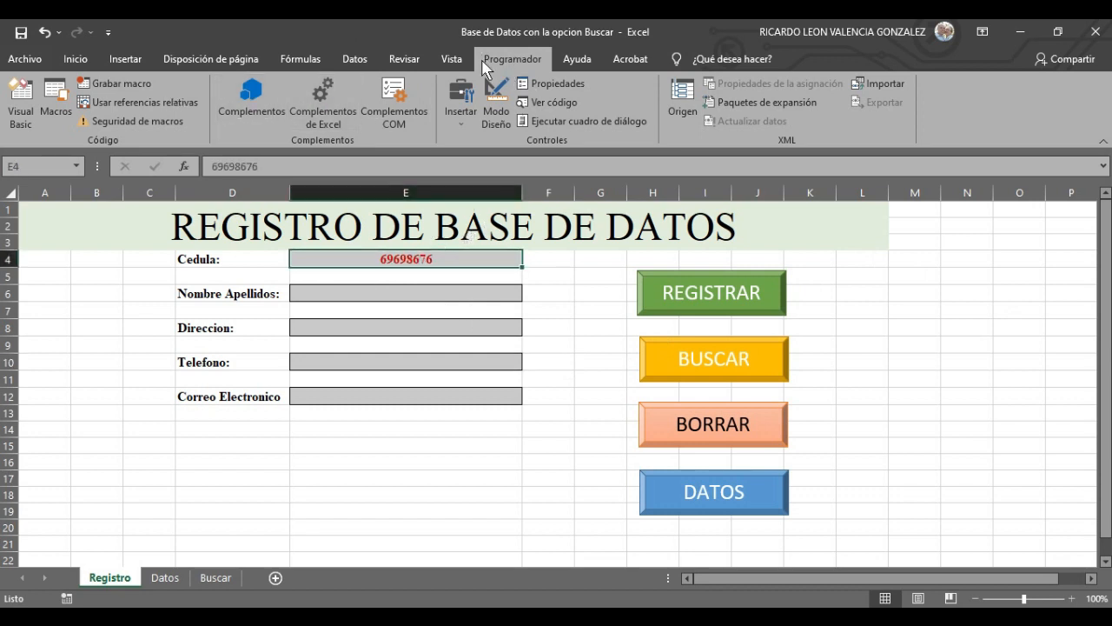
# - Start recording a new macro named BUSCAR
pyautogui.click(143, 85)
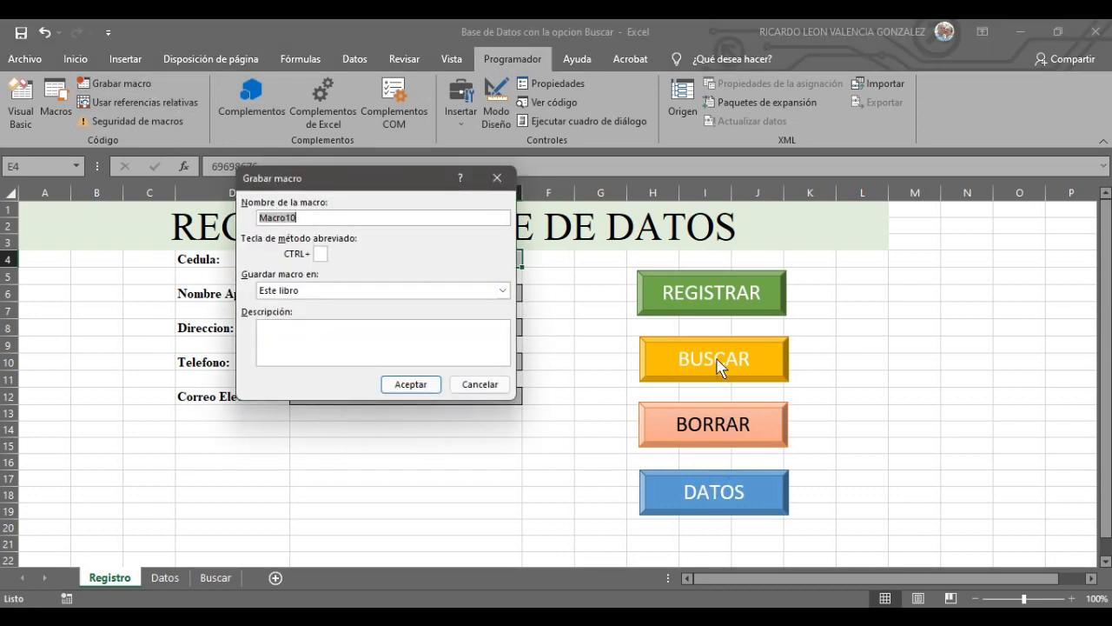
pyautogui.write('BUSCAR')
pyautogui.click(410, 384)
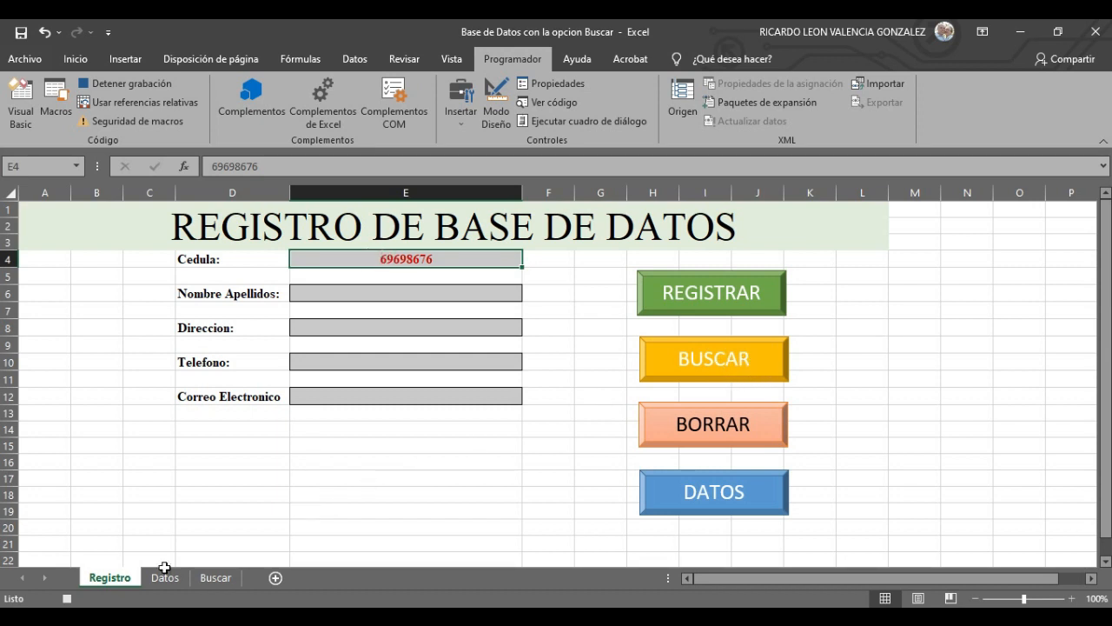
# - Copy the name from Buscar B2 and paste it as a value into Registro E6
pyautogui.click(217, 577)
pyautogui.click(255, 233)
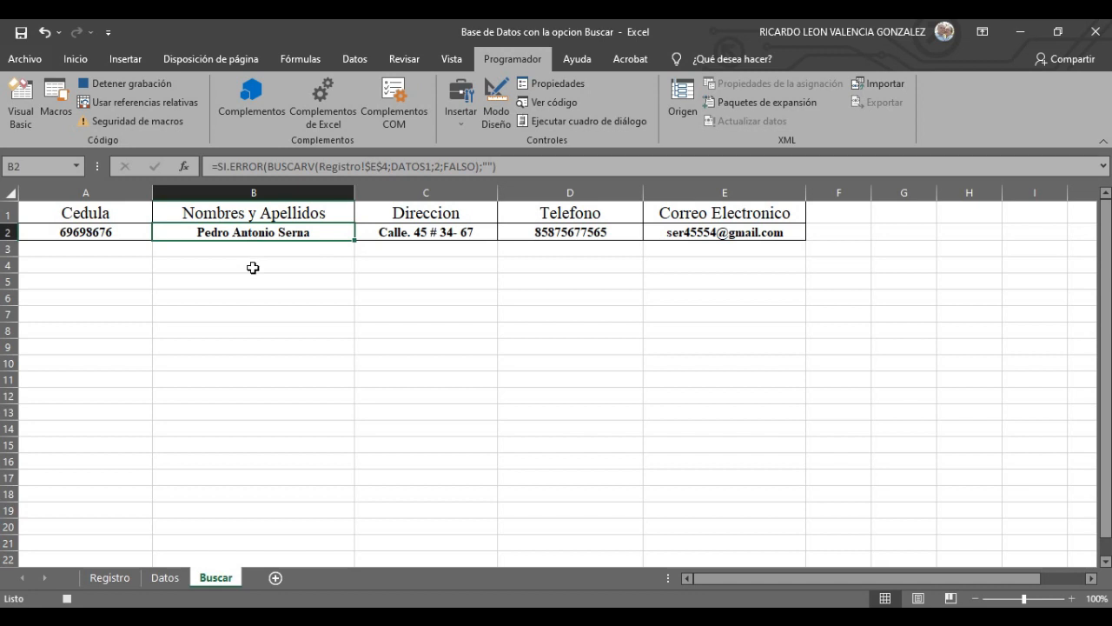
pyautogui.hotkey('ctrl', 'c')
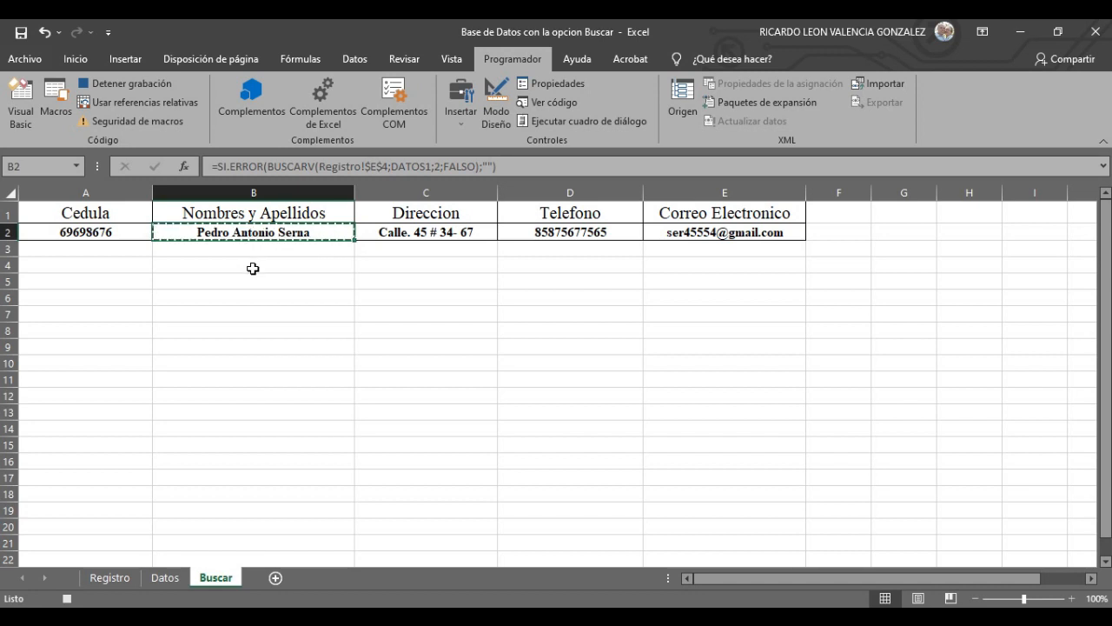
pyautogui.click(129, 578)
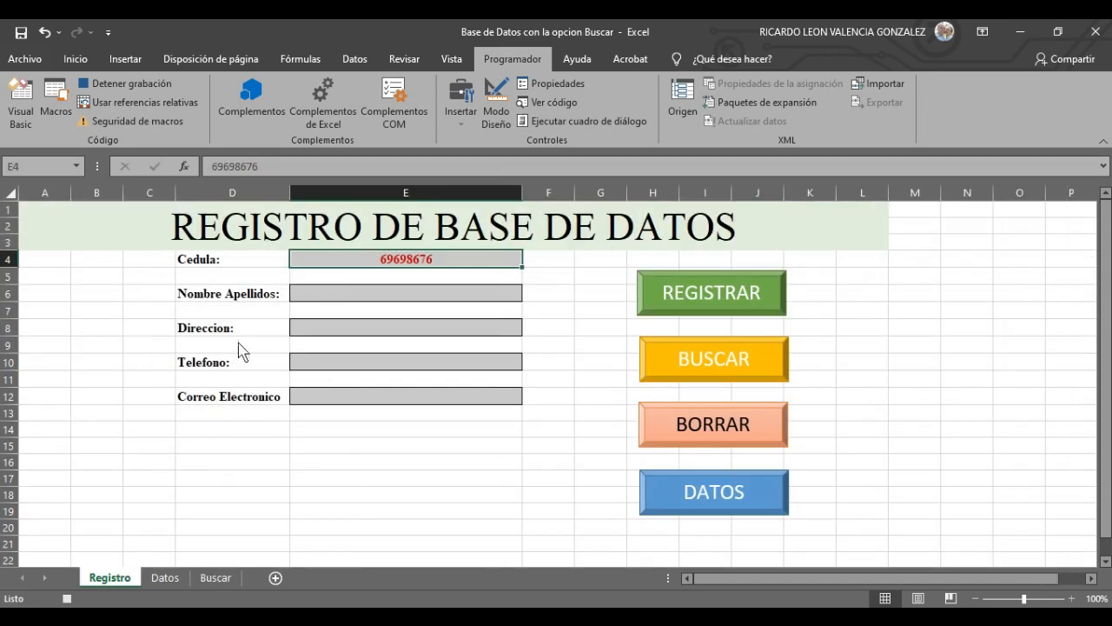
pyautogui.rightClick(355, 298)
pyautogui.click(414, 308)
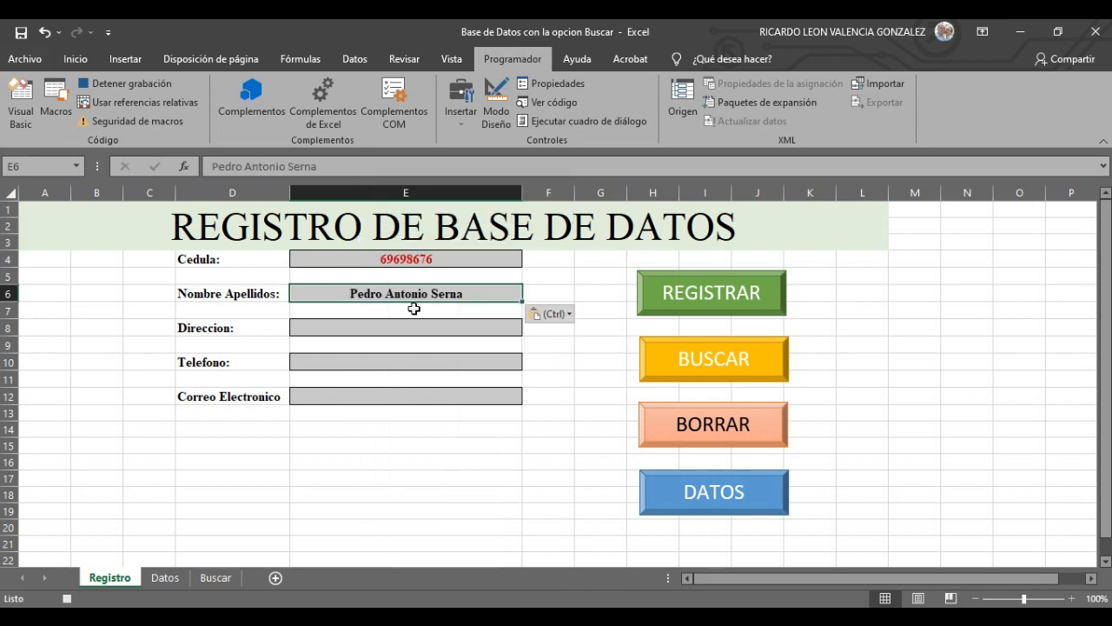
# - Copy the address from Buscar C2 and paste it as a value into Direccion E8
pyautogui.click(221, 580)
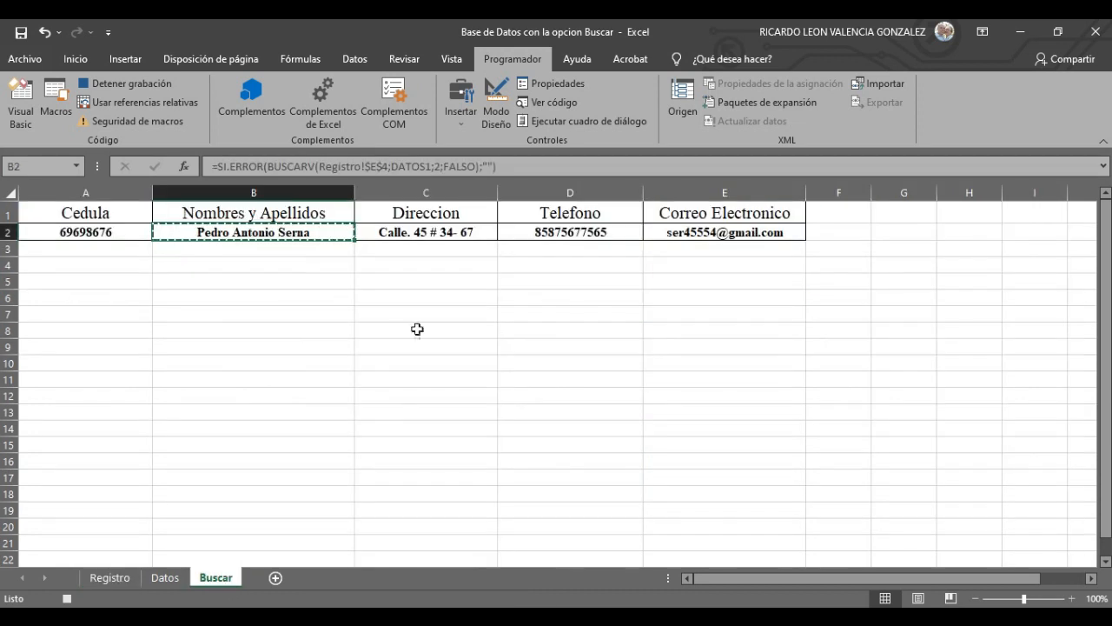
pyautogui.click(455, 235)
pyautogui.rightClick(454, 234)
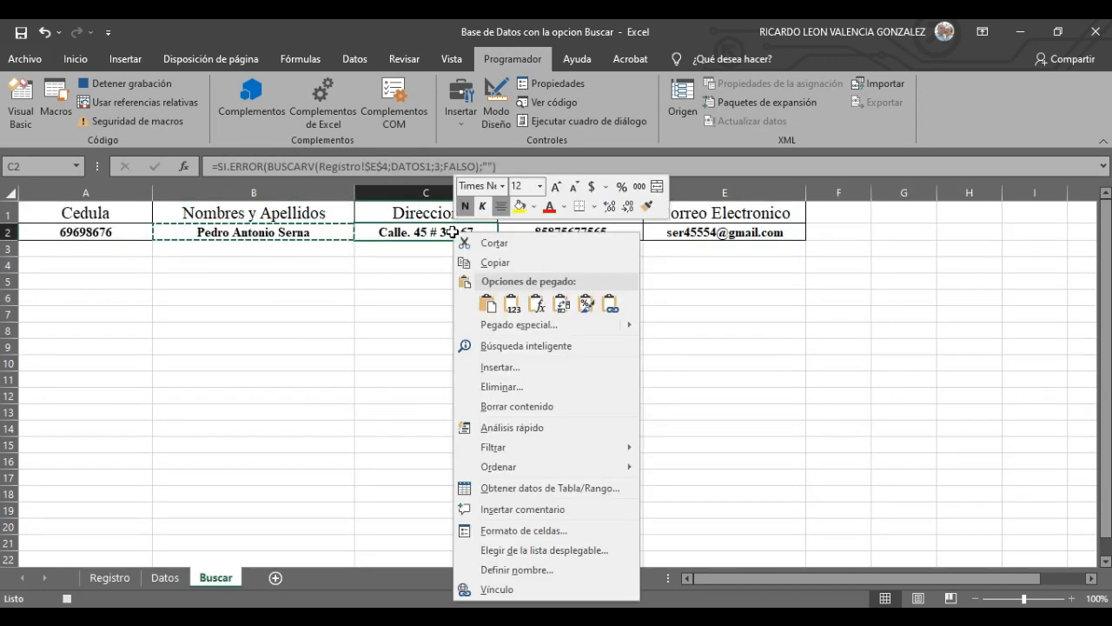
pyautogui.click(496, 263)
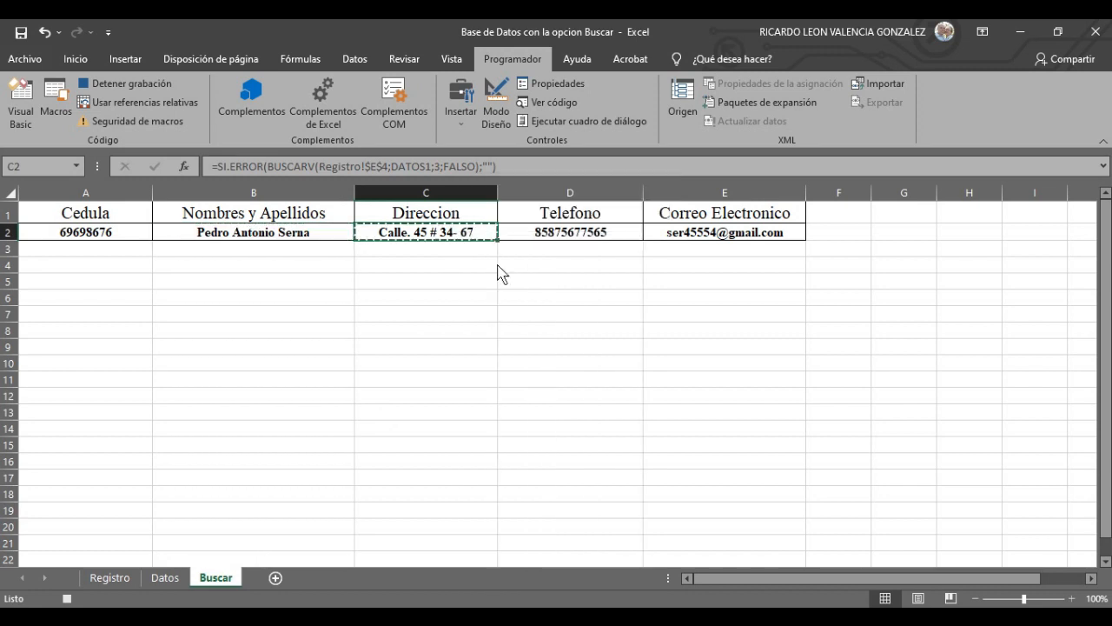
pyautogui.click(127, 579)
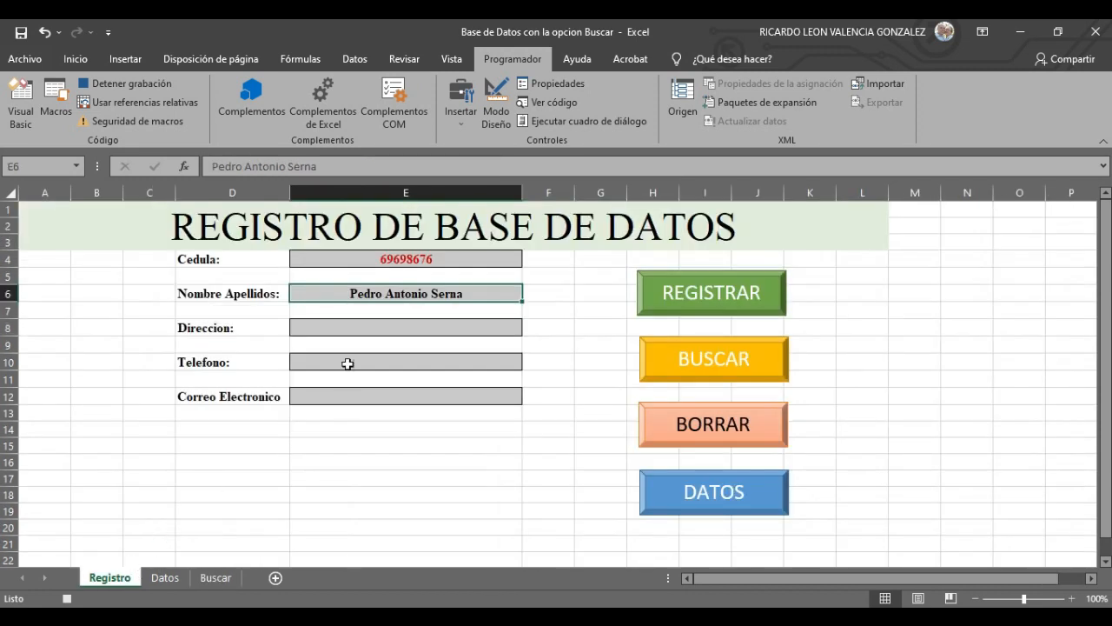
pyautogui.click(347, 330)
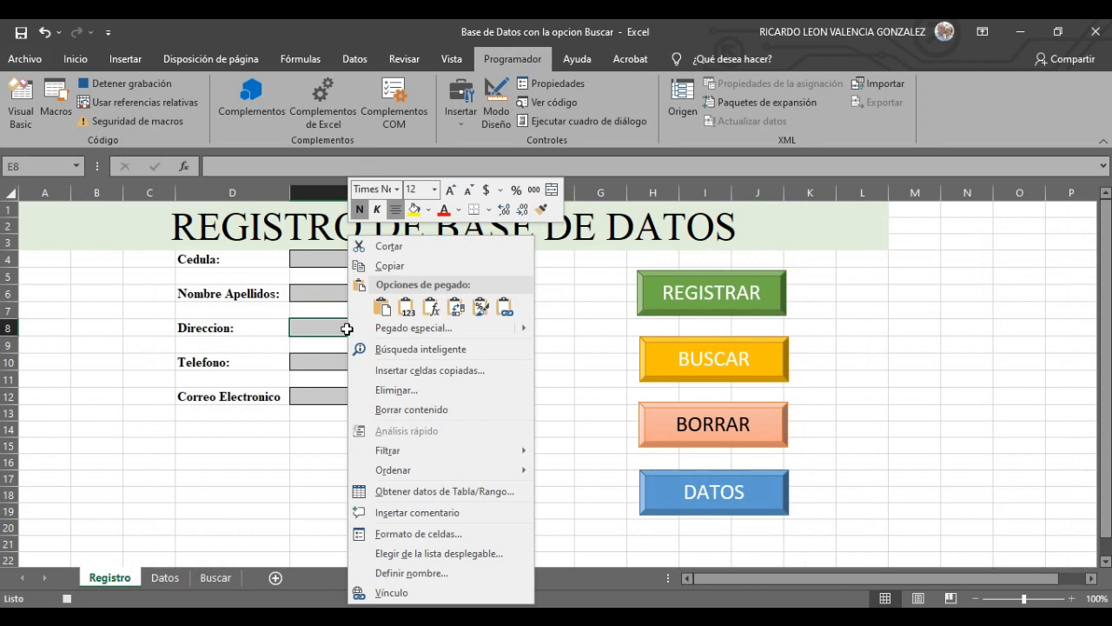
pyautogui.click(405, 307)
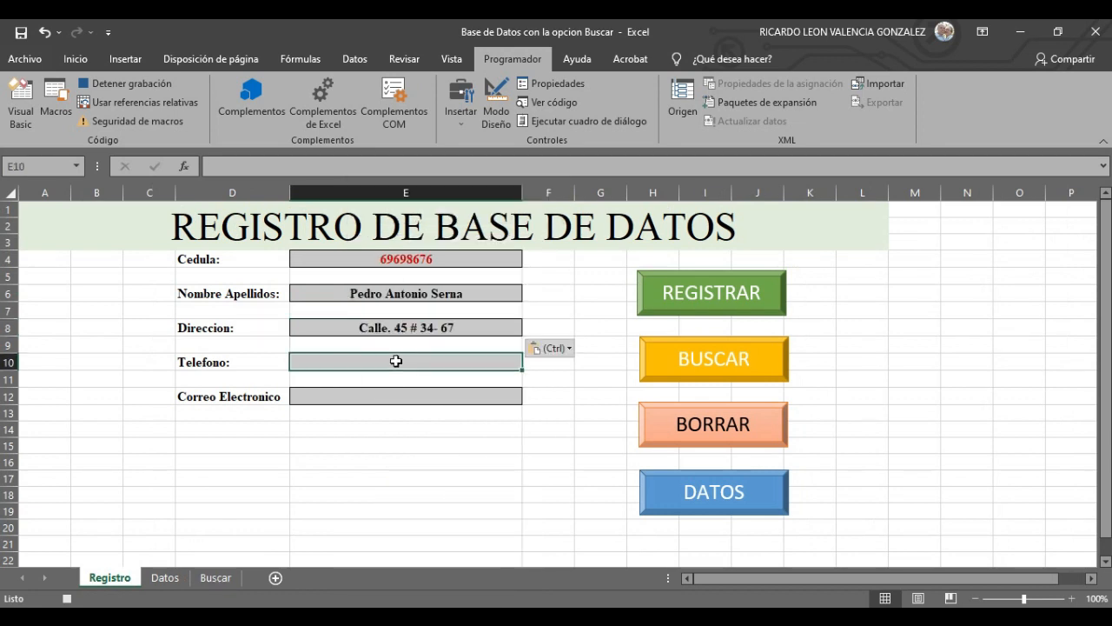
# - Copy the phone from Buscar D2 and paste it as a value into E10
pyautogui.click(217, 578)
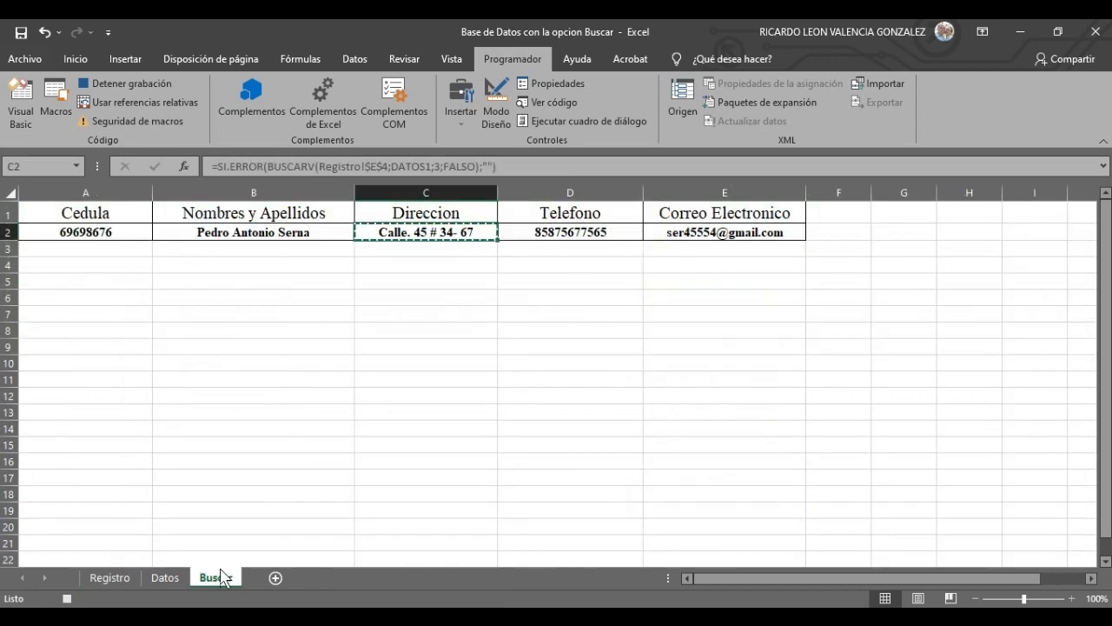
pyautogui.click(606, 233)
pyautogui.rightClick(607, 236)
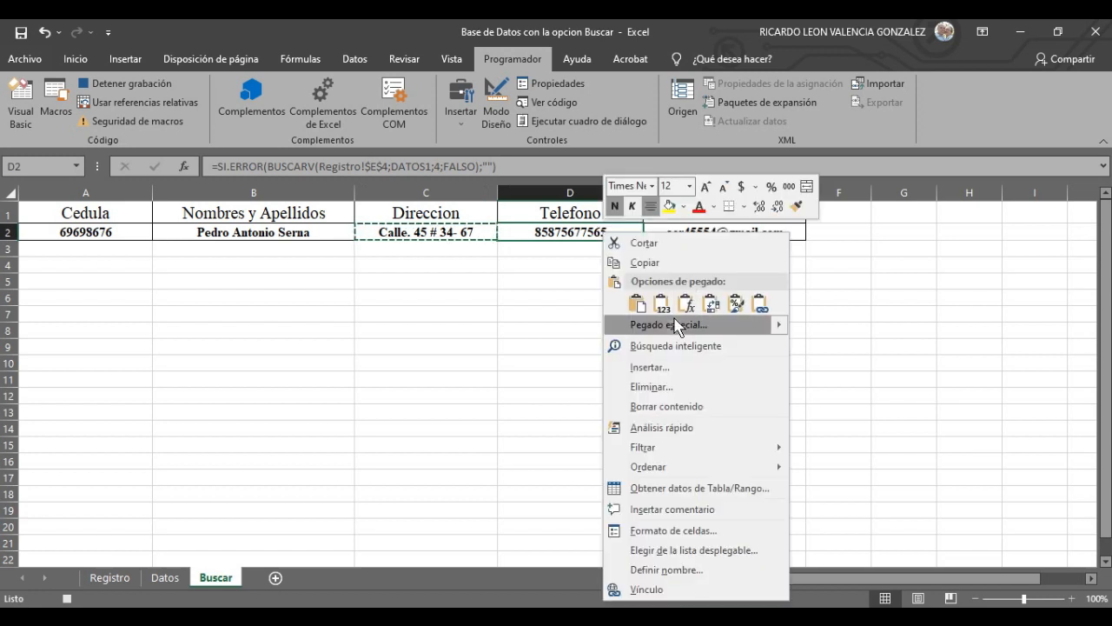
pyautogui.click(658, 261)
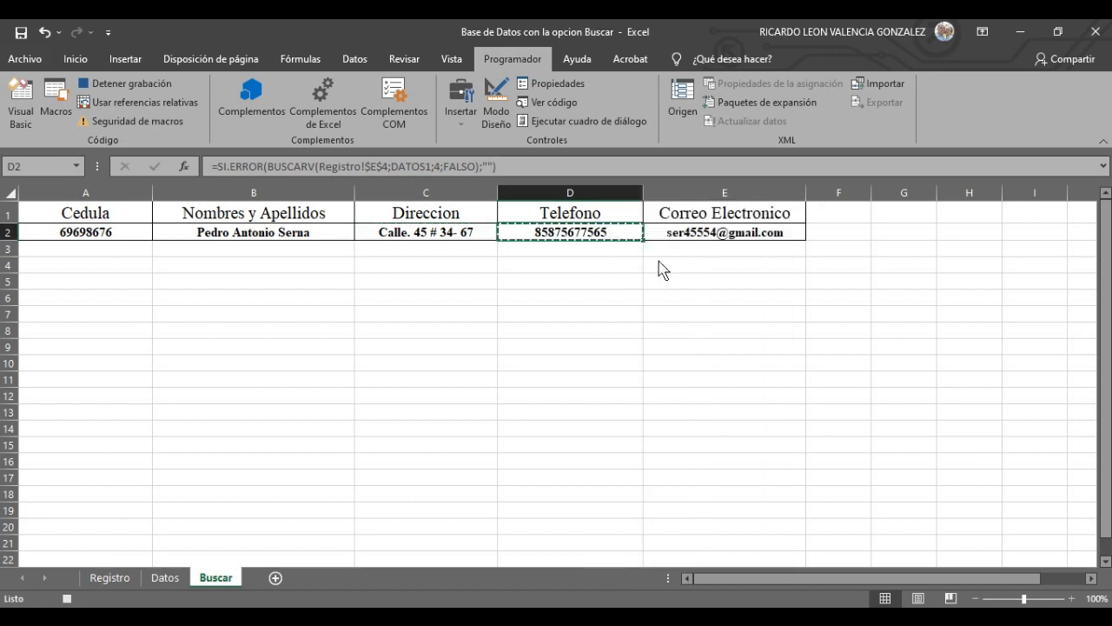
pyautogui.click(110, 578)
pyautogui.rightClick(323, 359)
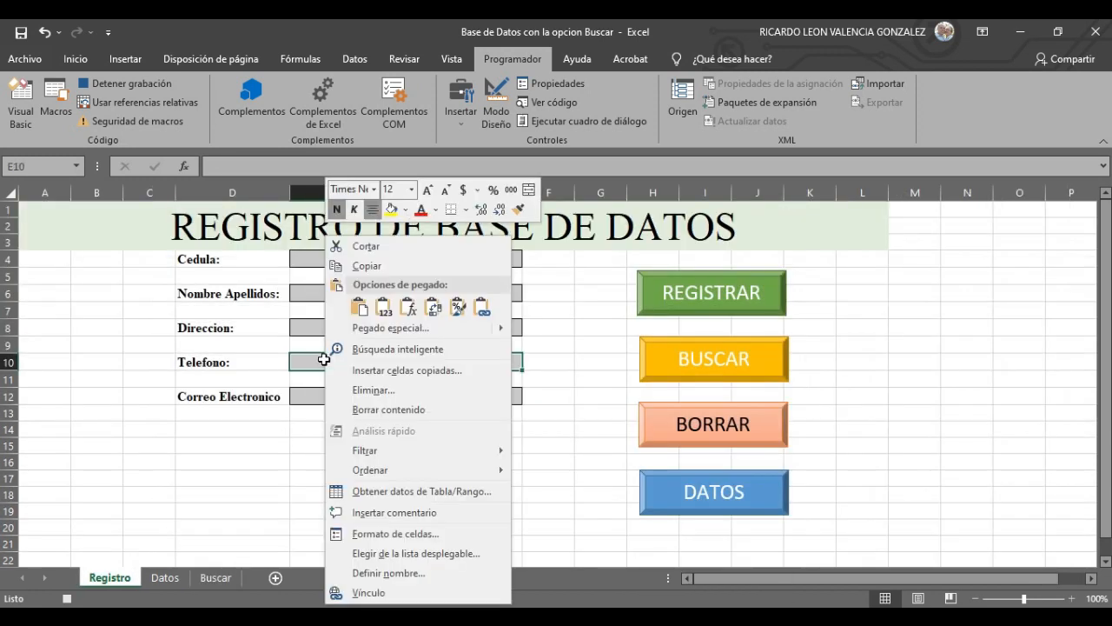
pyautogui.click(388, 317)
pyautogui.click(395, 401)
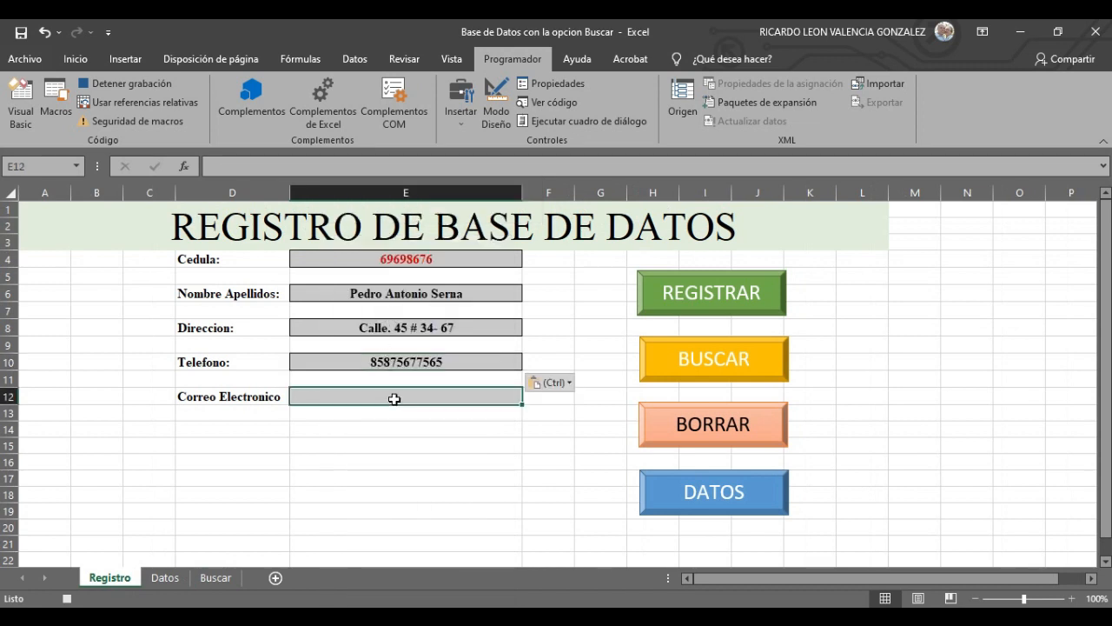
# - Copy the e-mail from Buscar E2 and paste it into Correo Electronico E12
pyautogui.click(216, 578)
pyautogui.click(725, 233)
pyautogui.rightClick(724, 235)
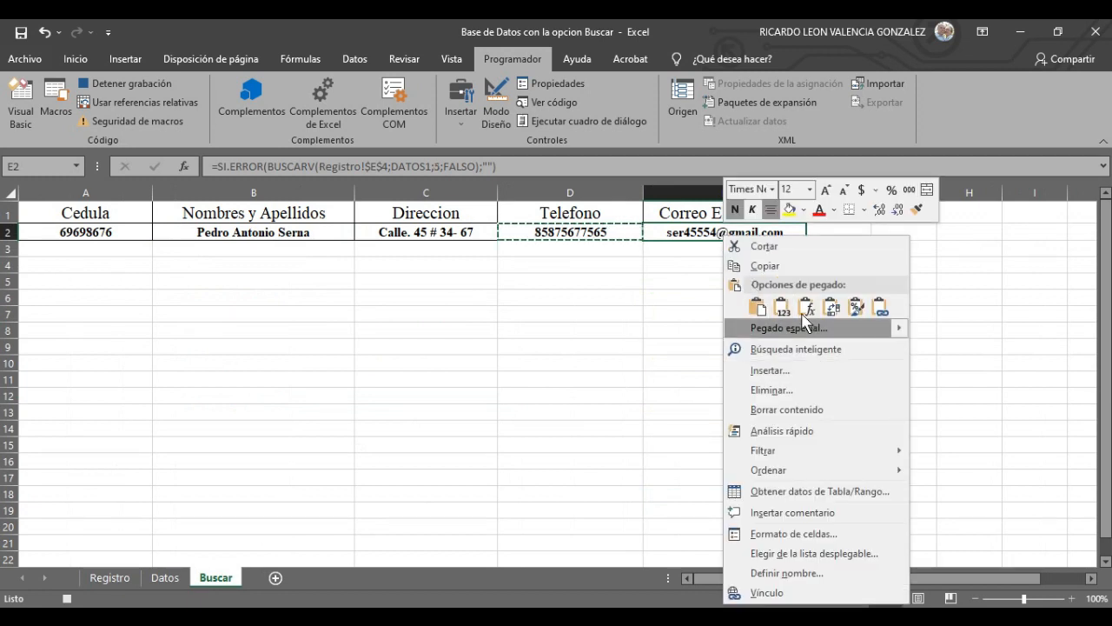
pyautogui.click(776, 265)
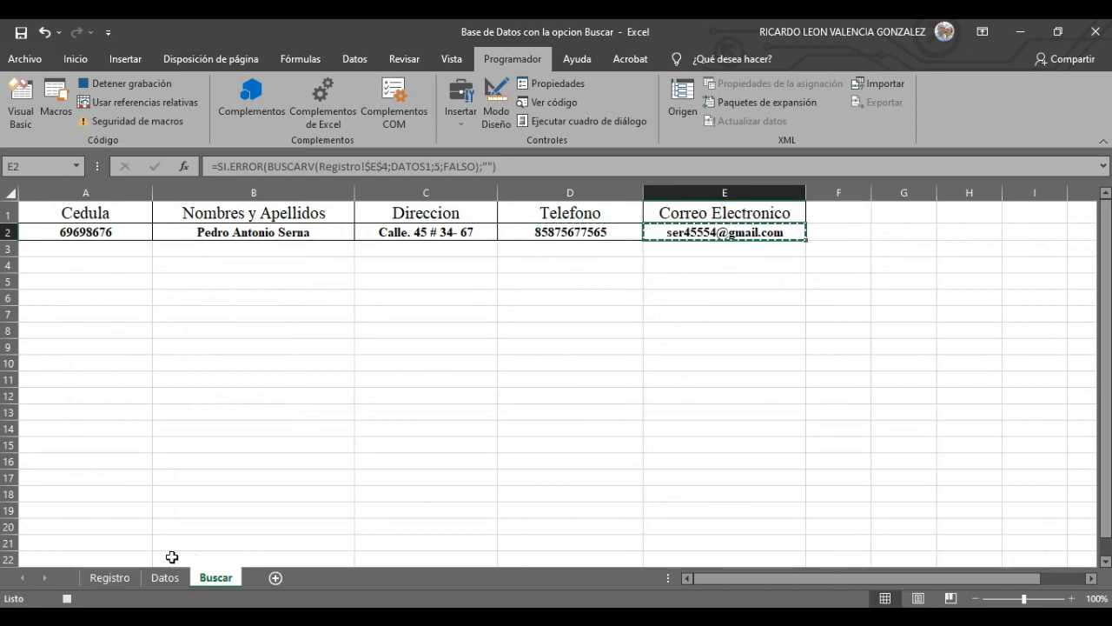
pyautogui.click(120, 579)
pyautogui.rightClick(373, 398)
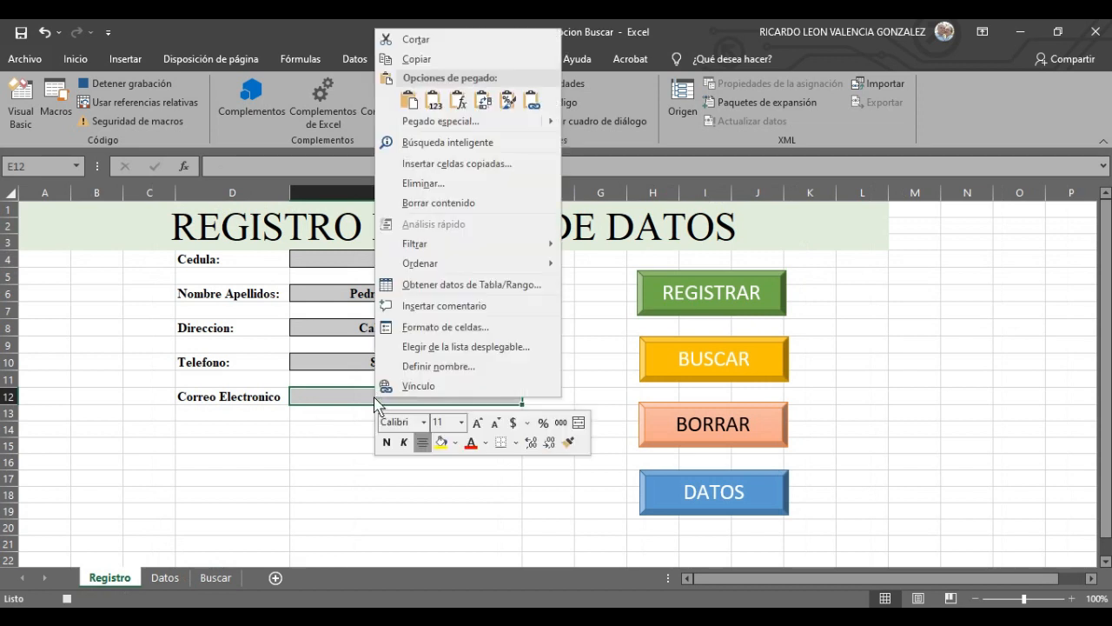
pyautogui.click(409, 101)
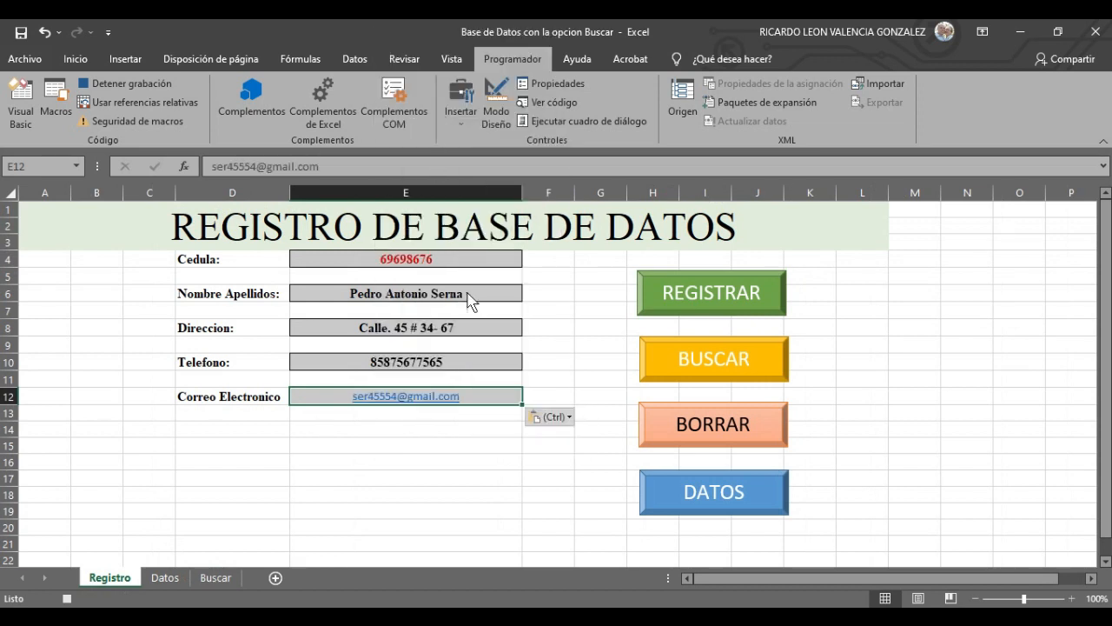
pyautogui.click(569, 364)
# - Stop the macro recording and empty the form with the BORRAR button
pyautogui.click(473, 259)
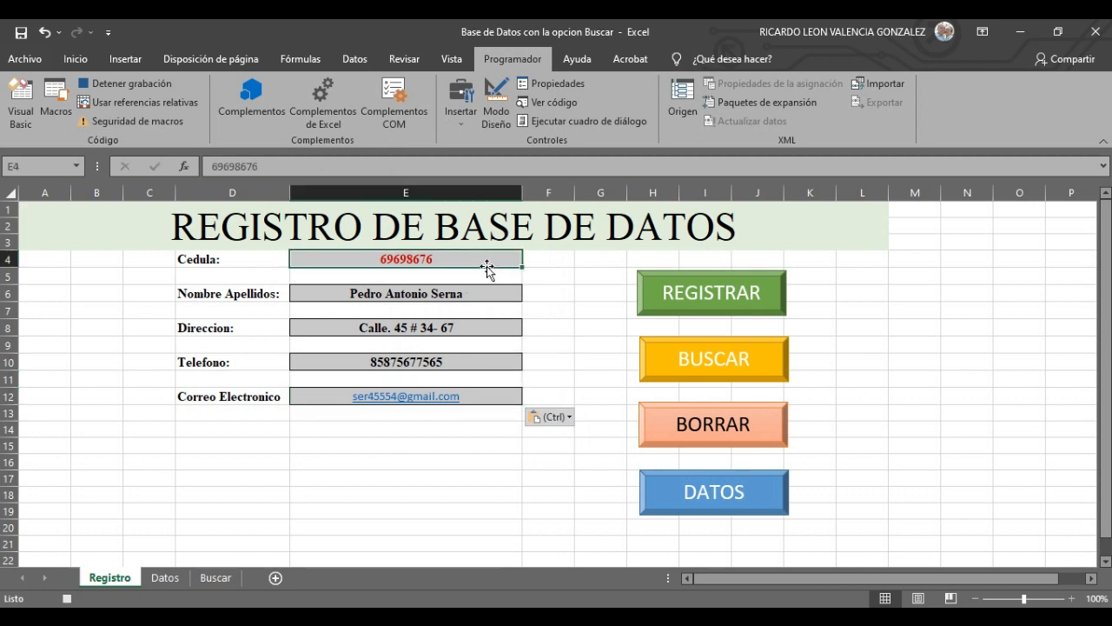
pyautogui.click(121, 87)
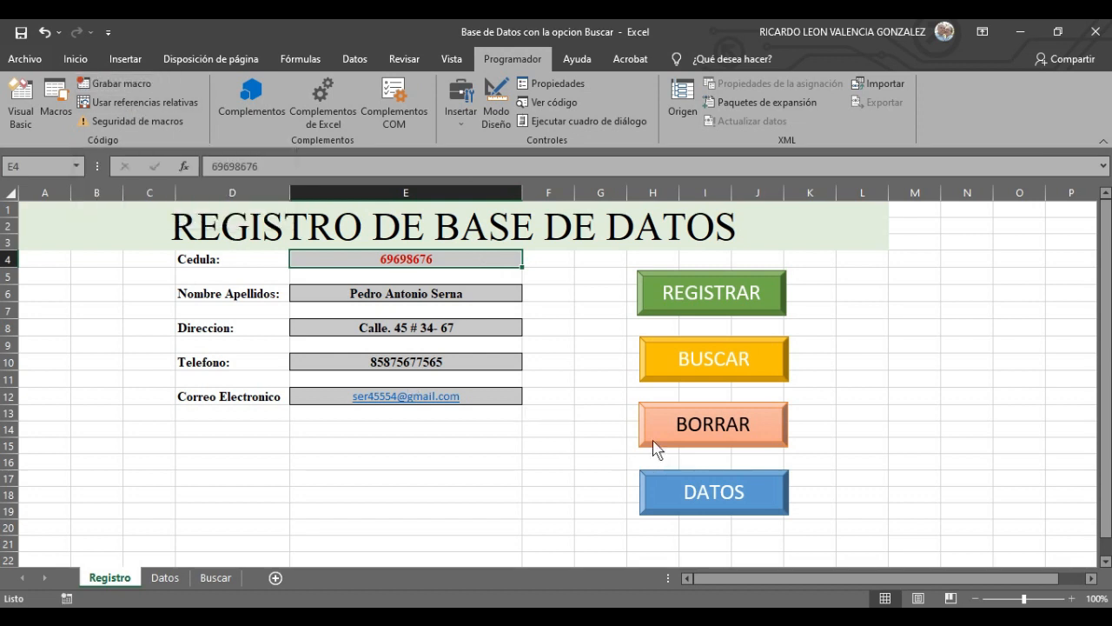
pyautogui.click(702, 432)
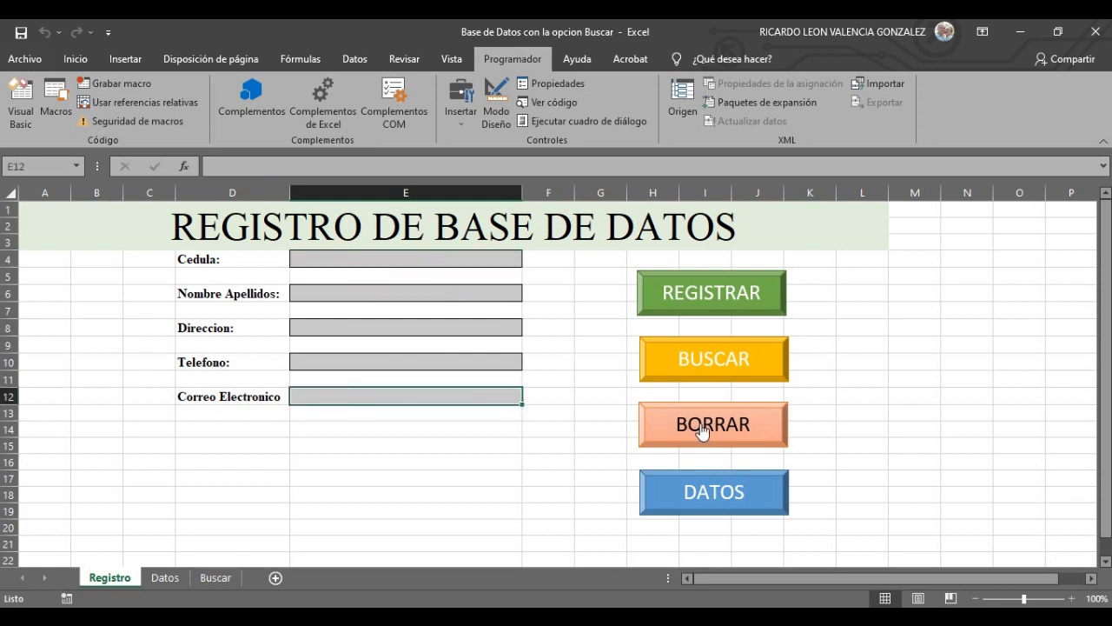
pyautogui.click(861, 411)
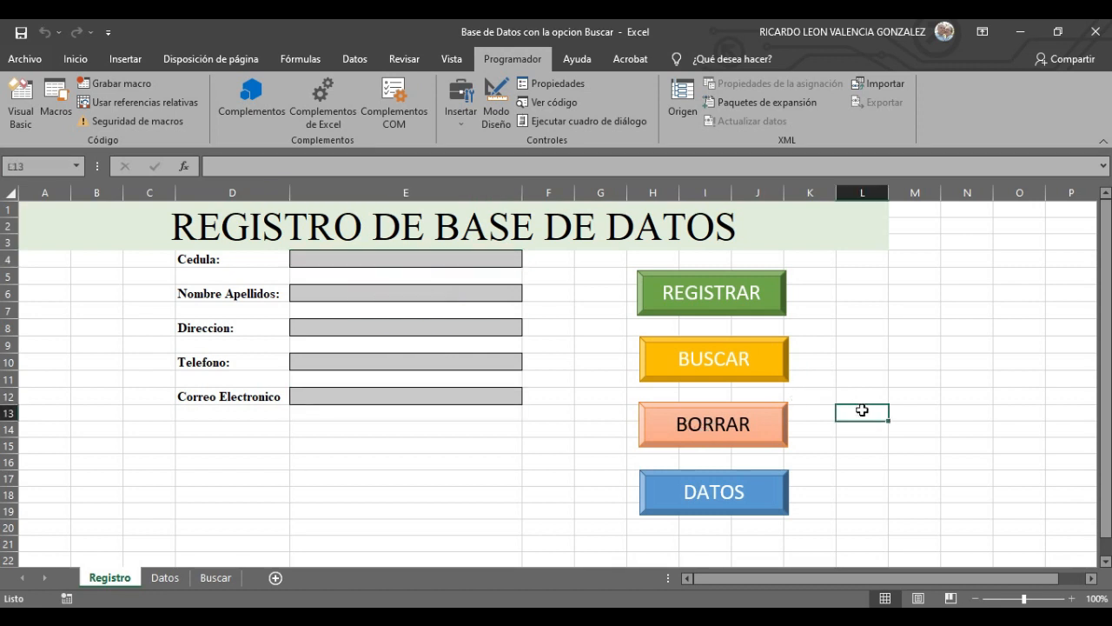
# - Assign the BUSCAR macro to the BUSCAR shape via Asignar macro
pyautogui.rightClick(724, 360)
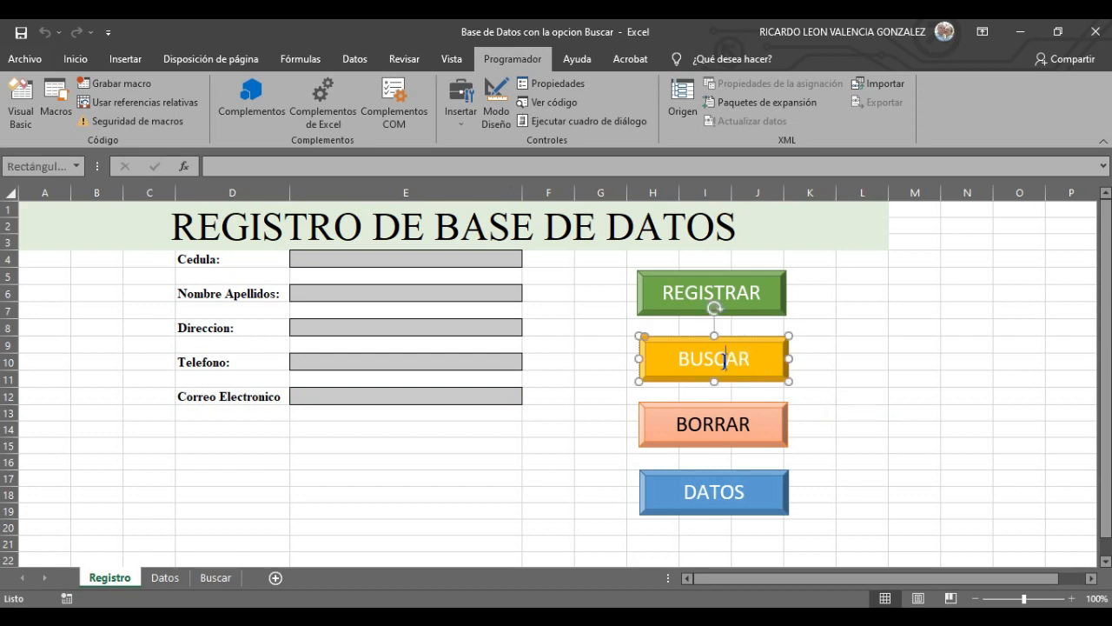
pyautogui.click(787, 310)
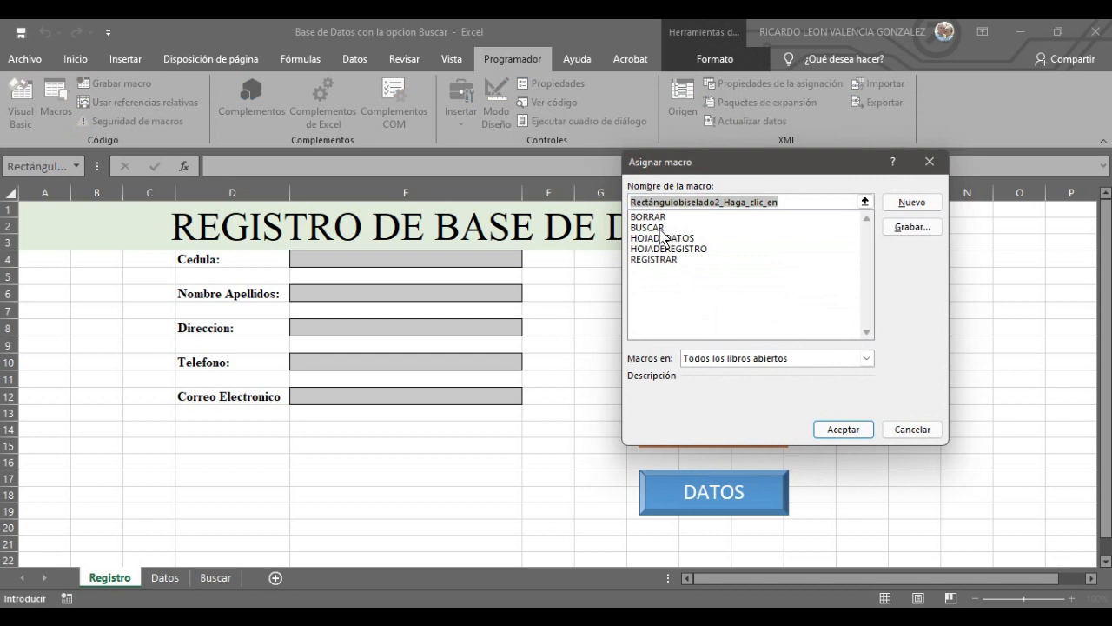
pyautogui.click(661, 228)
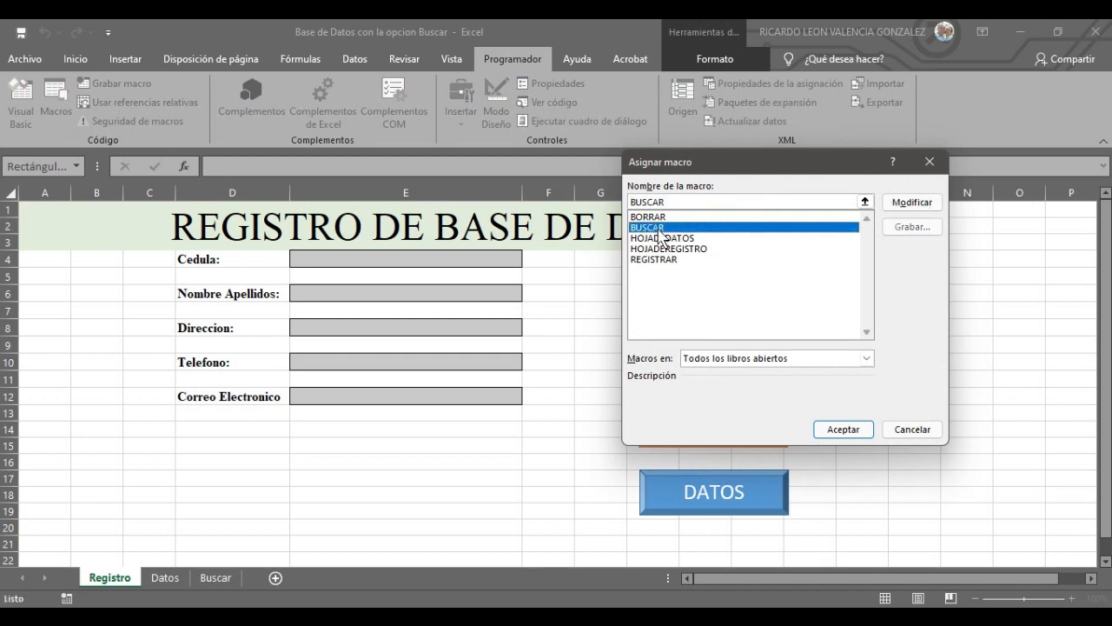
pyautogui.click(848, 429)
pyautogui.click(900, 453)
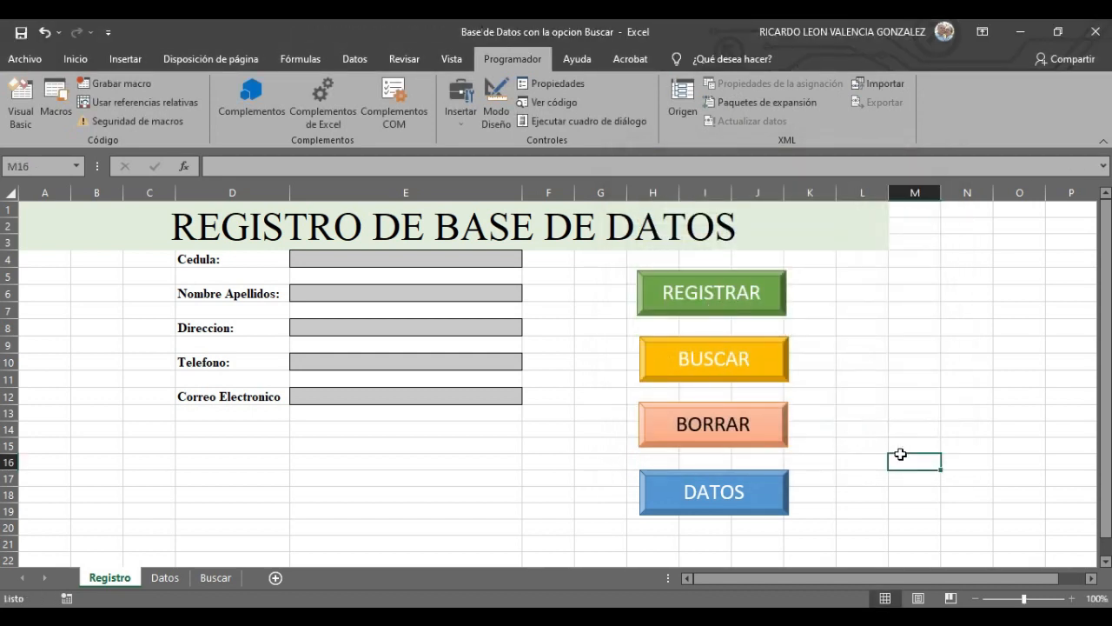
pyautogui.click(869, 382)
# - Search for cedula 1212 with BUSCAR, then clear the form with BORRAR
pyautogui.click(452, 260)
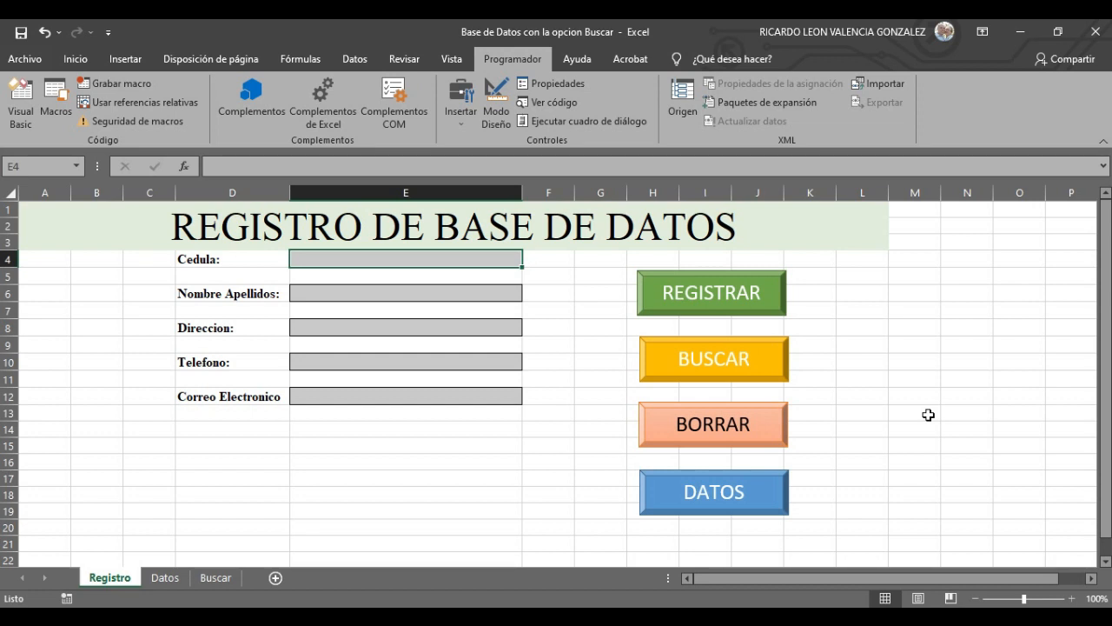
pyautogui.write('1212')
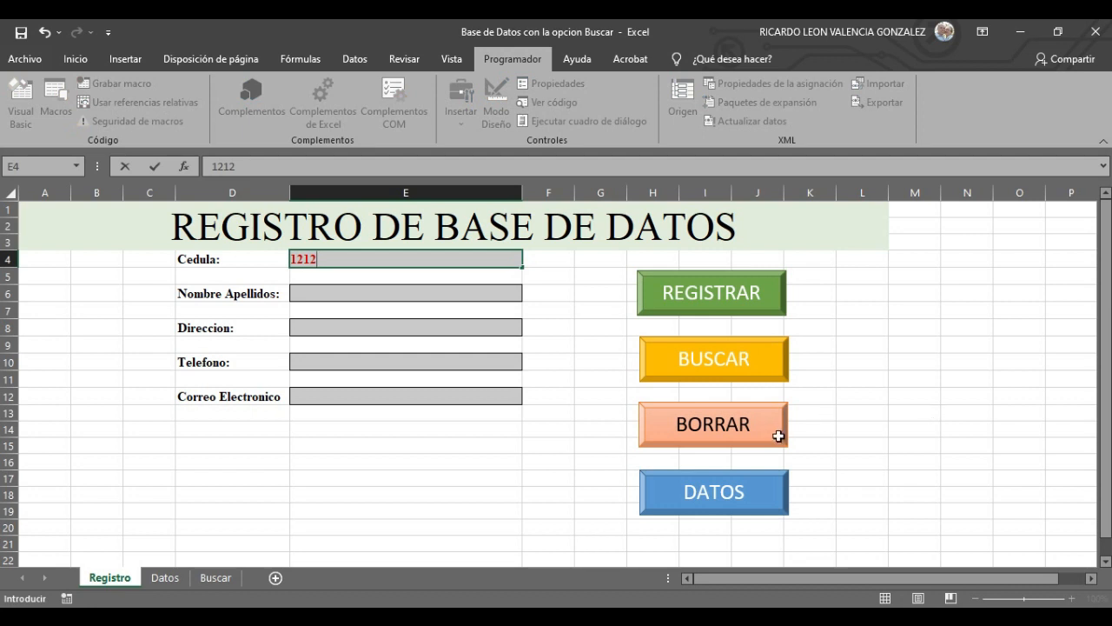
pyautogui.click(722, 357)
pyautogui.click(533, 480)
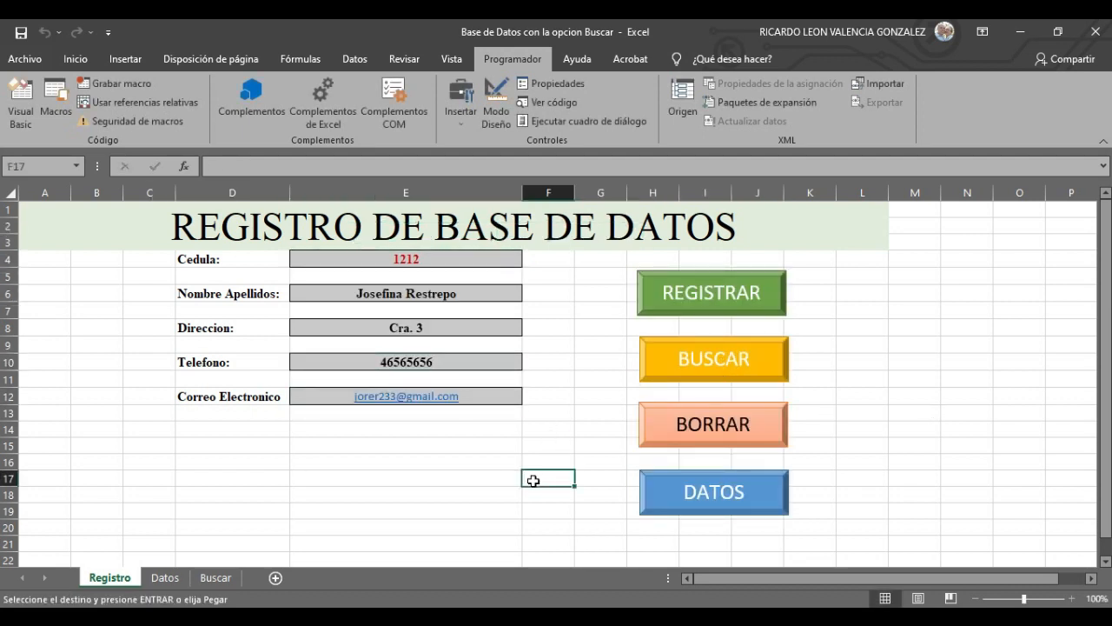
pyautogui.click(676, 423)
pyautogui.click(165, 578)
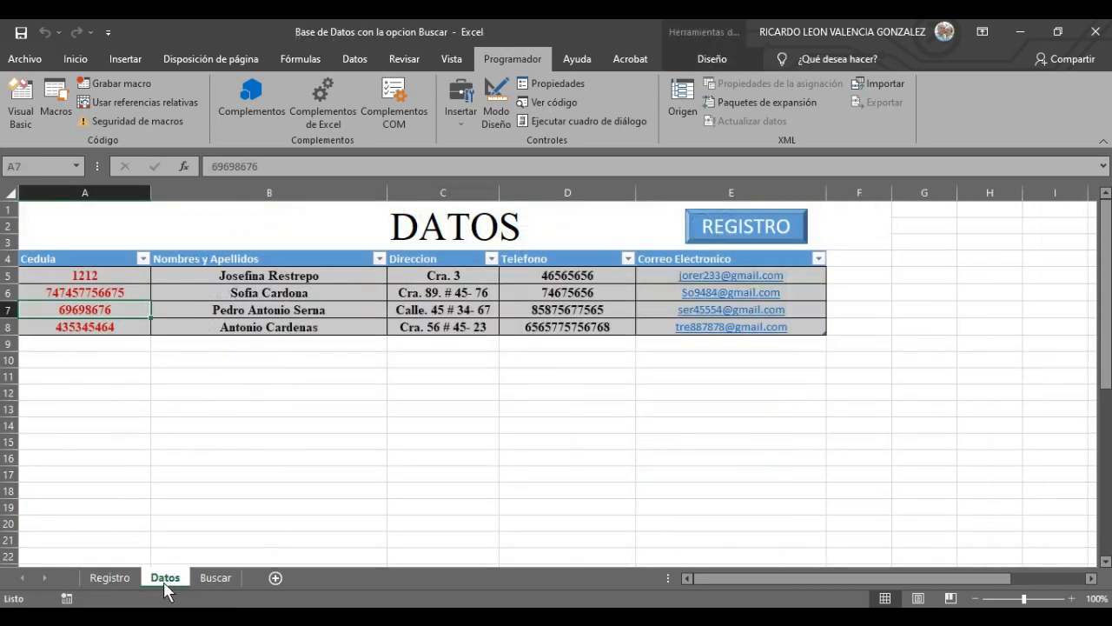
pyautogui.click(109, 327)
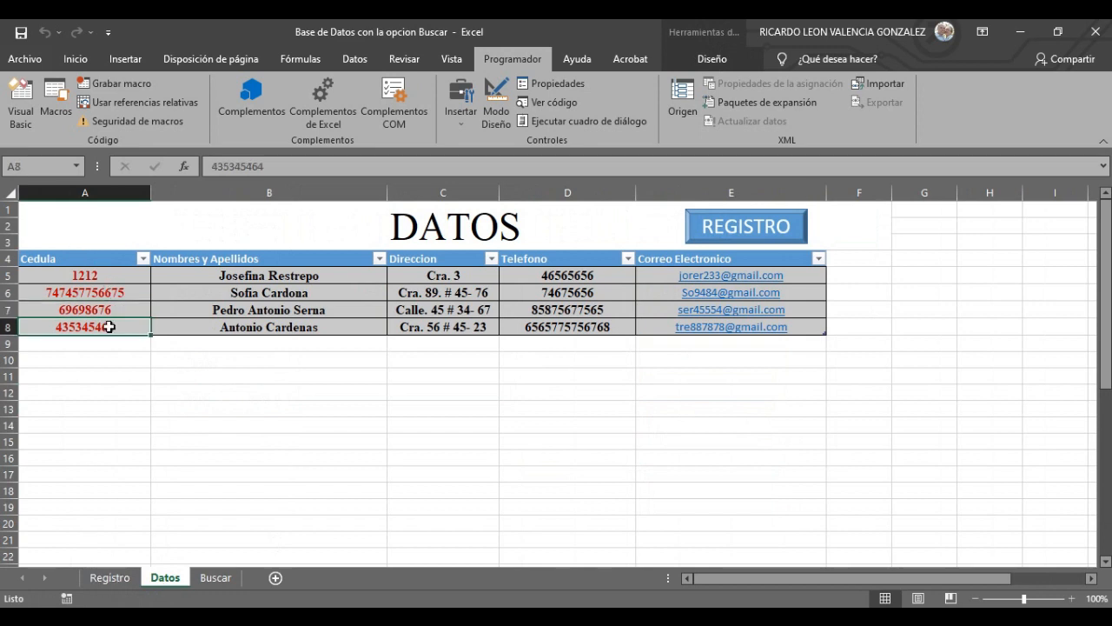
pyautogui.rightClick(104, 327)
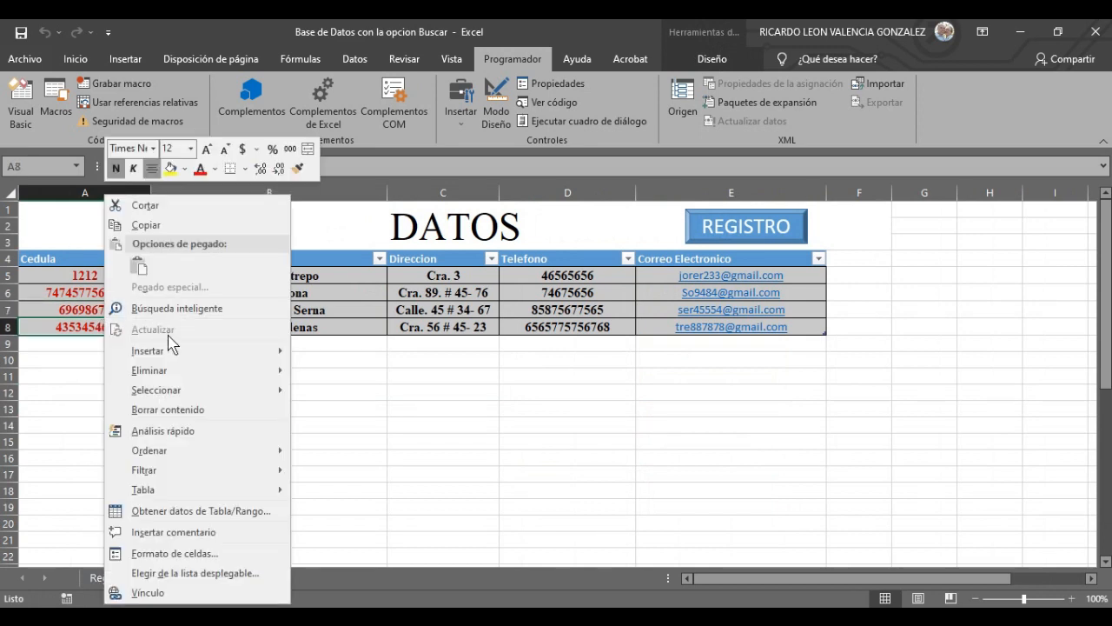
pyautogui.click(162, 226)
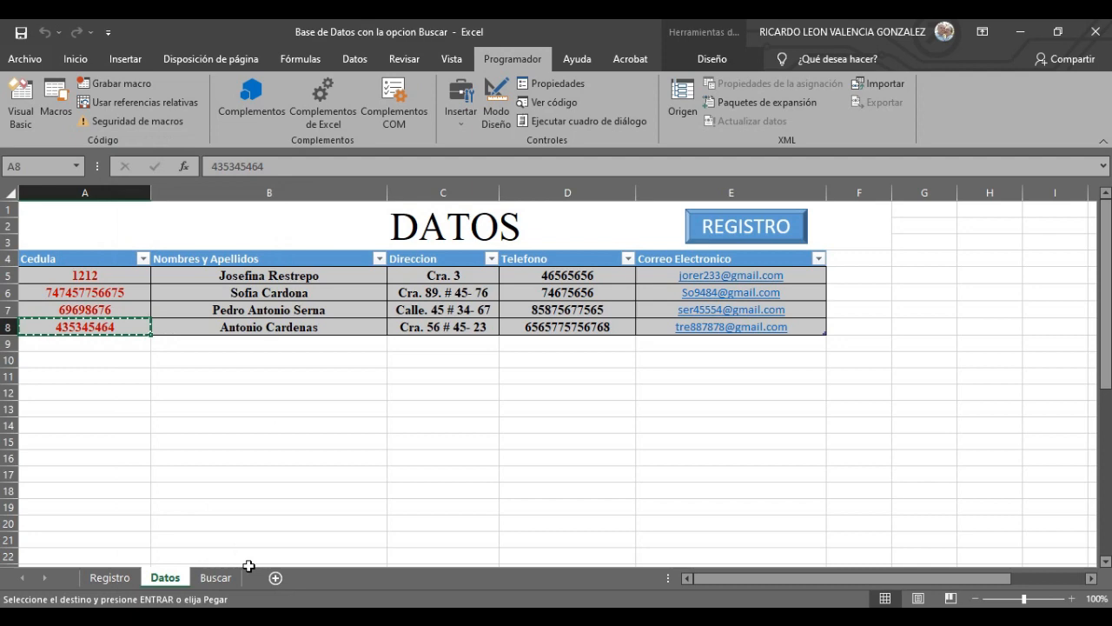
pyautogui.click(118, 577)
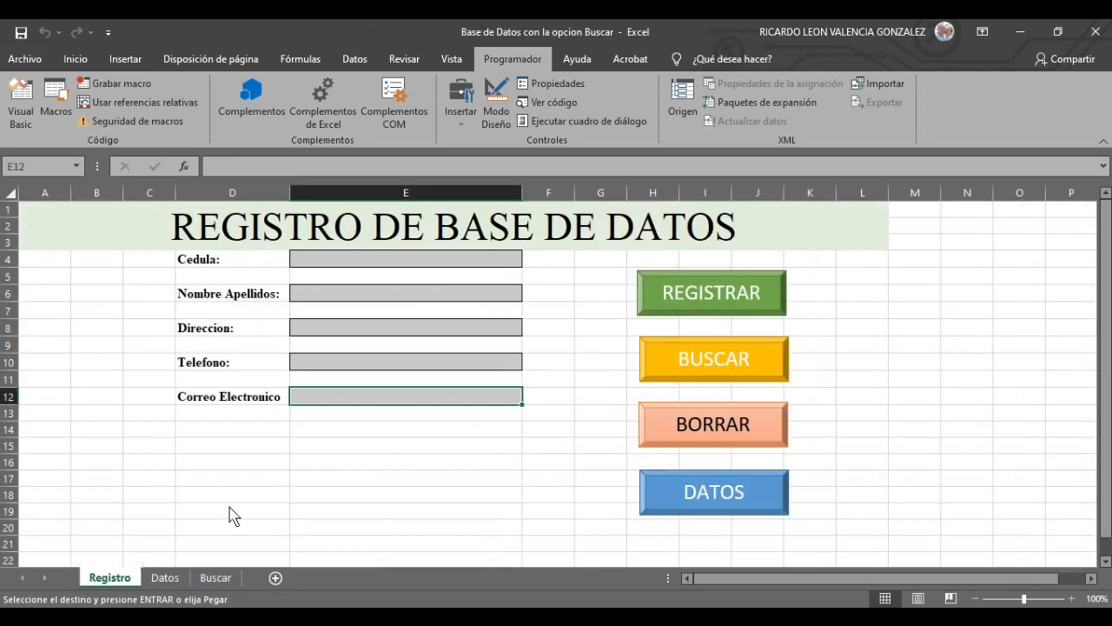
pyautogui.click(374, 260)
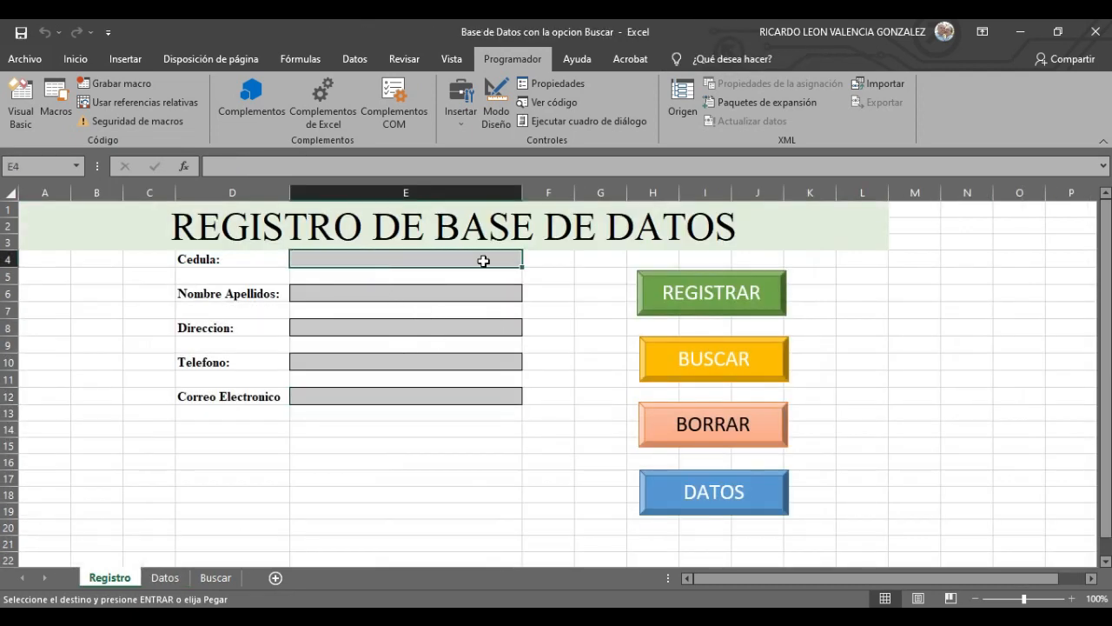
pyautogui.rightClick(365, 255)
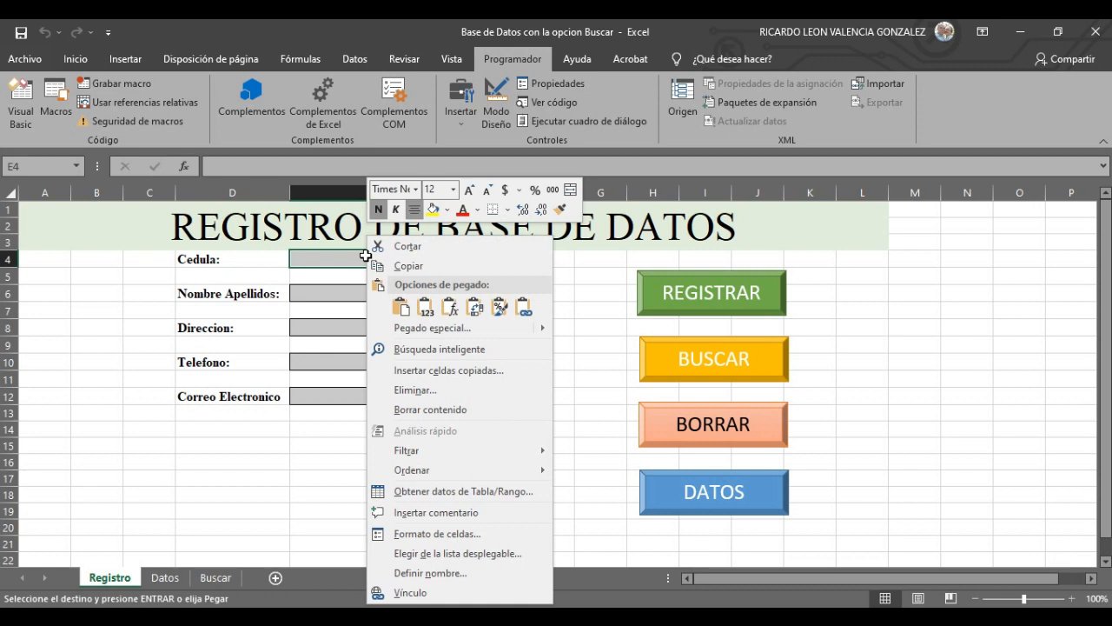
pyautogui.click(426, 306)
pyautogui.click(483, 478)
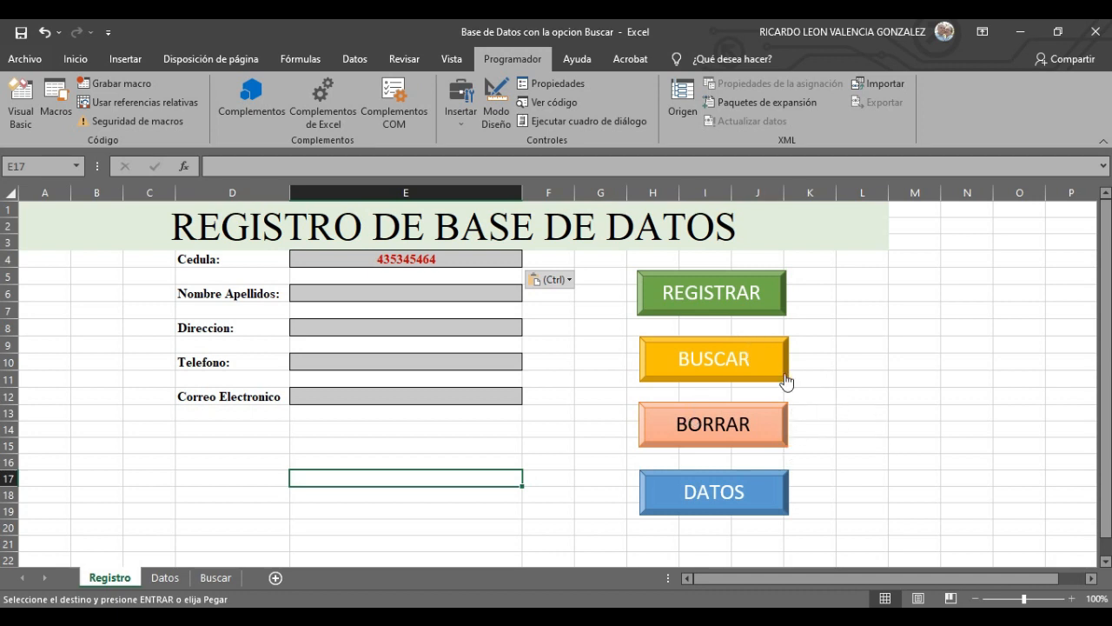
pyautogui.click(728, 363)
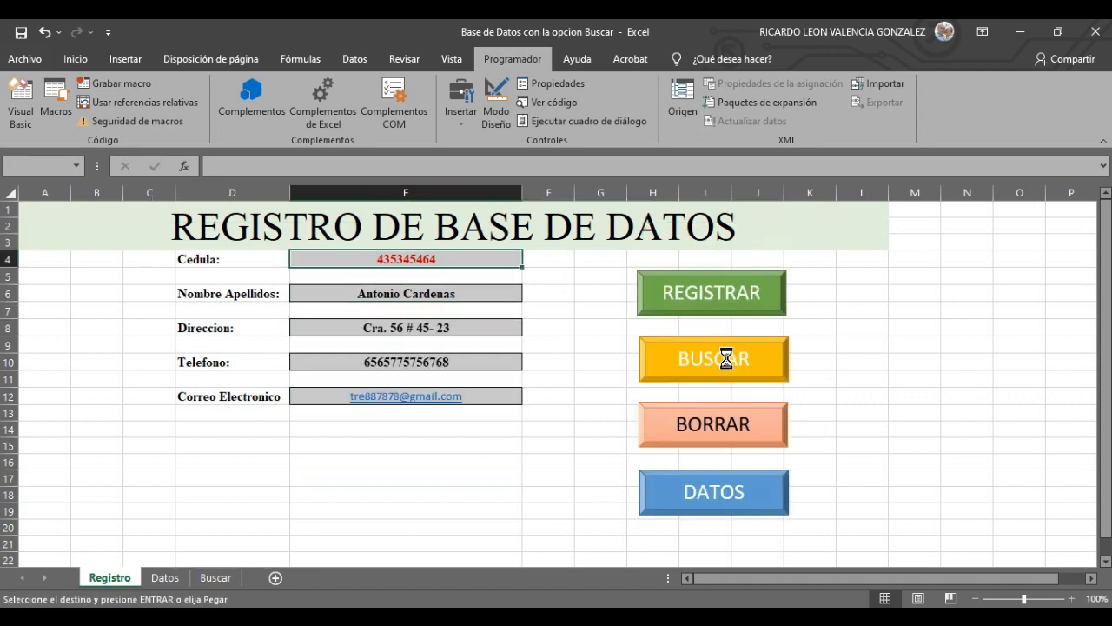
pyautogui.click(487, 492)
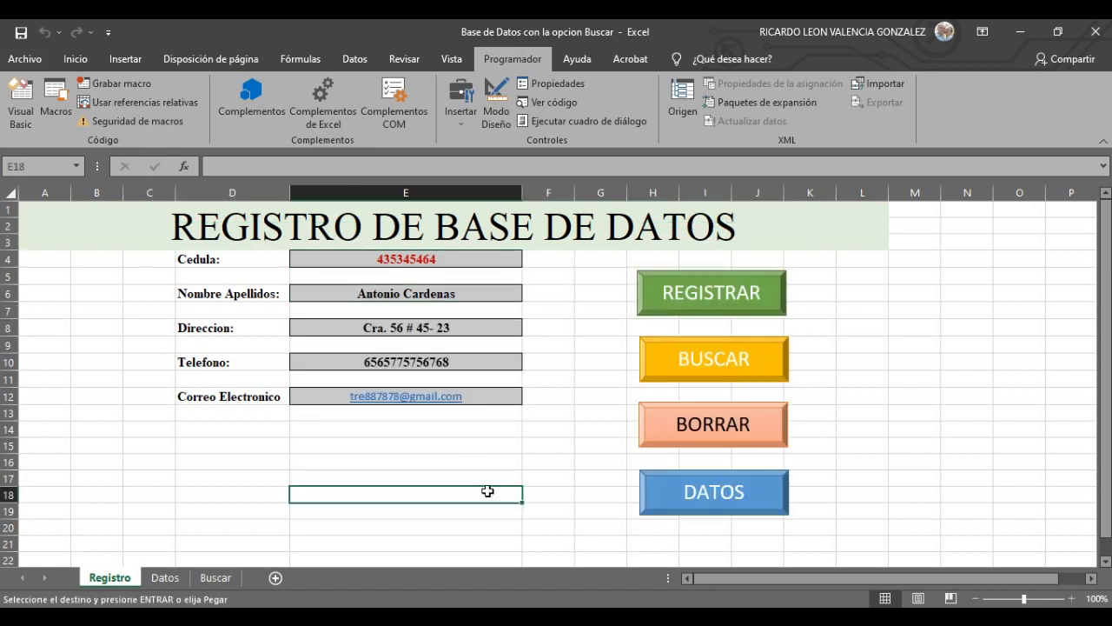
pyautogui.click(869, 390)
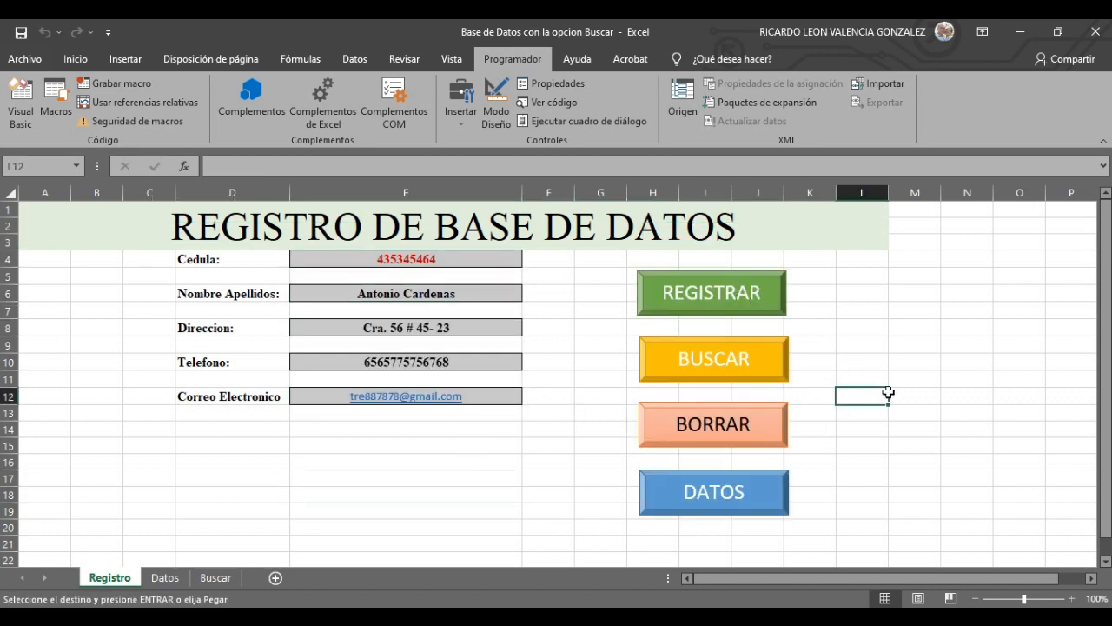
# - Clear the Registro form with BORRAR, then test the DATOS and REGISTRO buttons to switch sheets and return
pyautogui.click(730, 430)
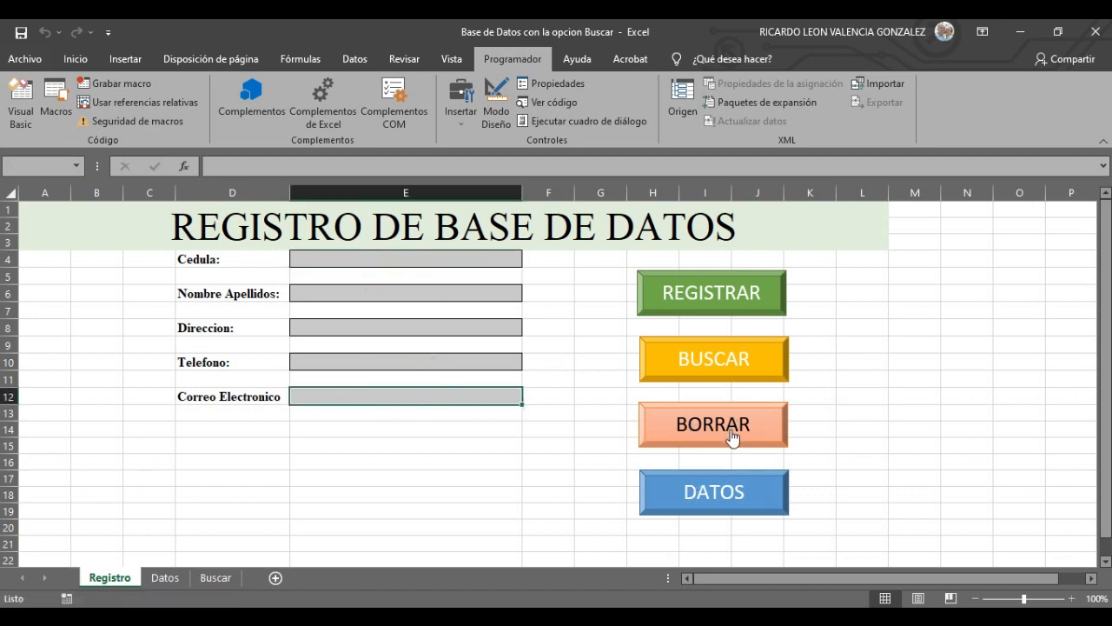
pyautogui.click(466, 262)
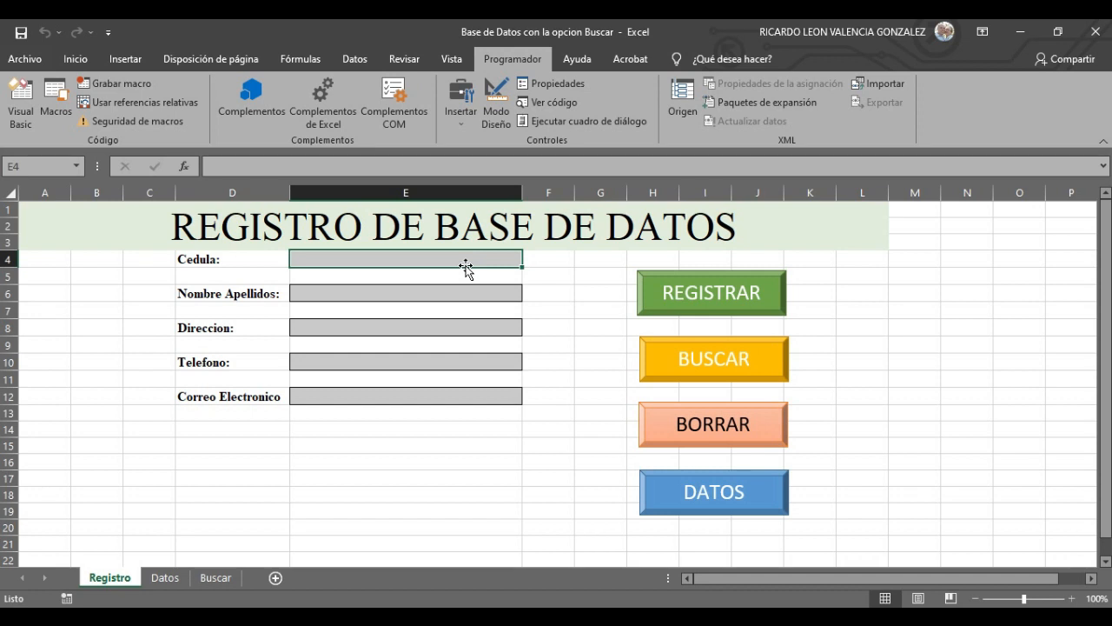
pyautogui.click(715, 492)
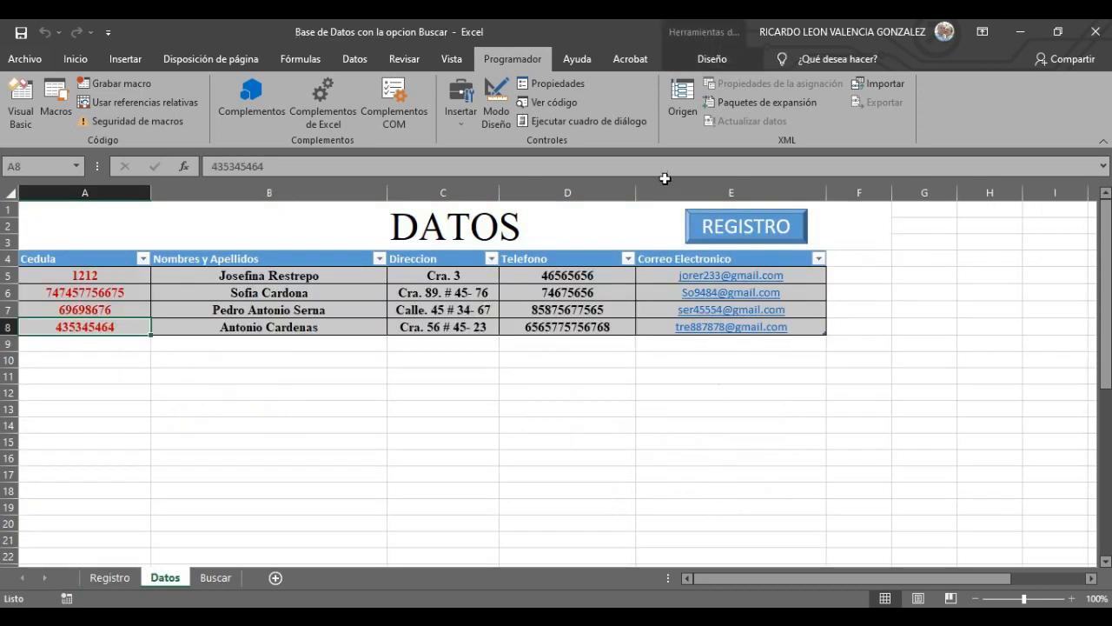
pyautogui.click(778, 235)
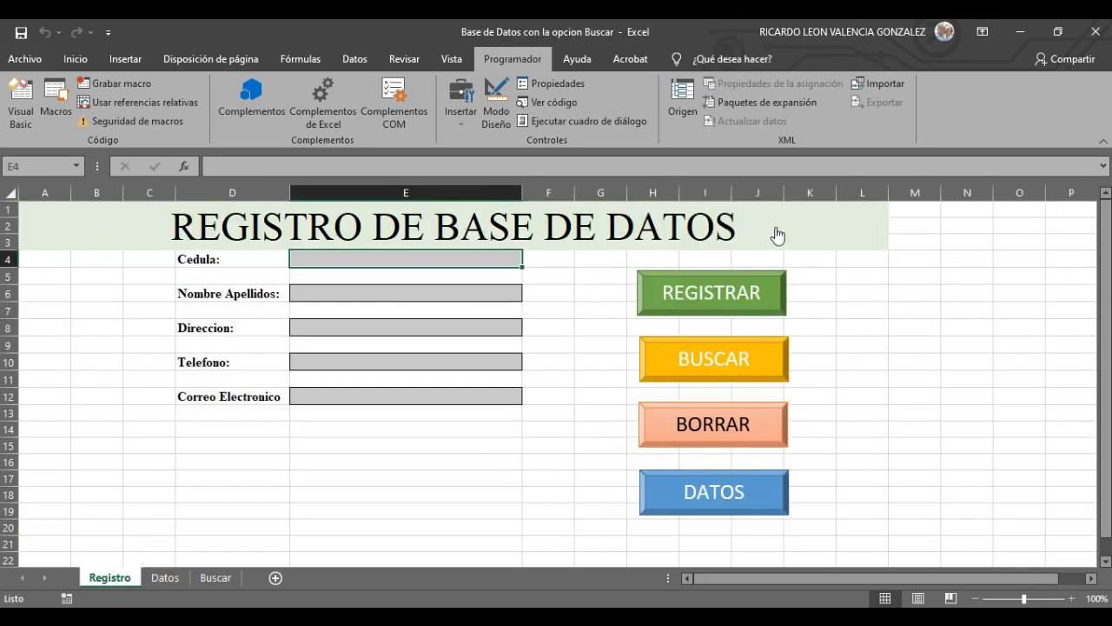
pyautogui.click(479, 516)
pyautogui.click(465, 258)
# - Fill in a new person's cedula, full name, address, phone number and e-mail on the Registro form
pyautogui.write('010')
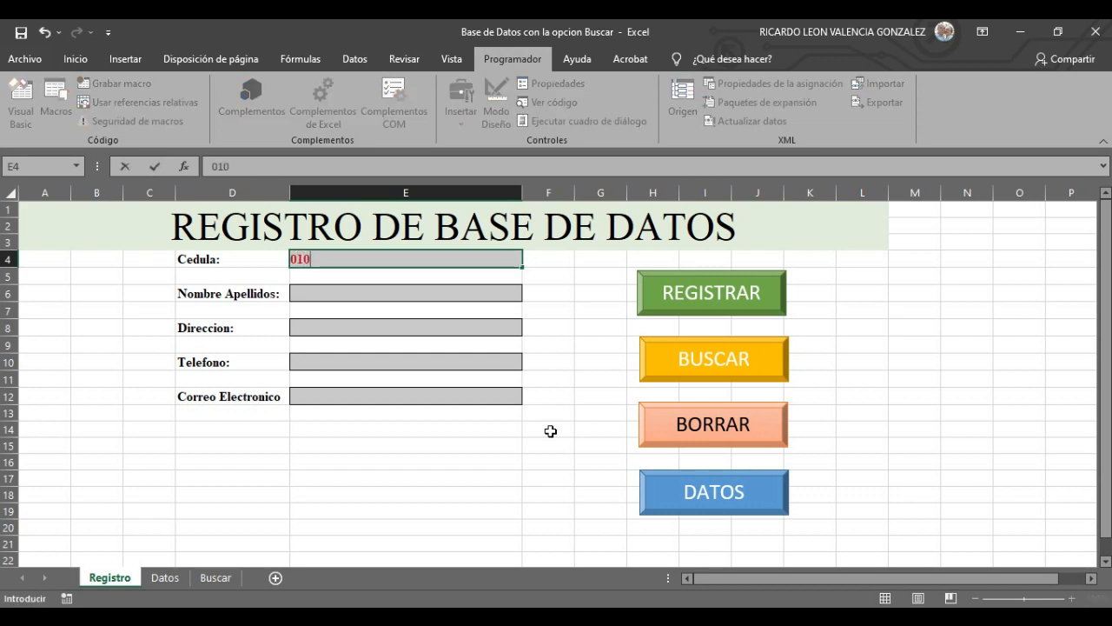
pyautogui.write('1')
pyautogui.click(415, 288)
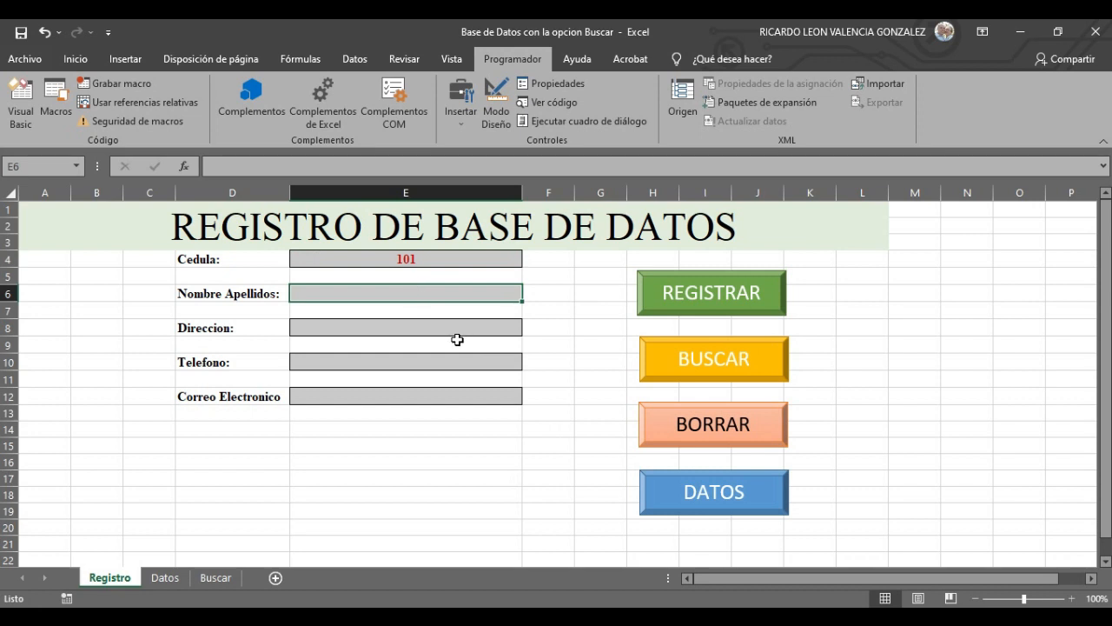
pyautogui.write('c')
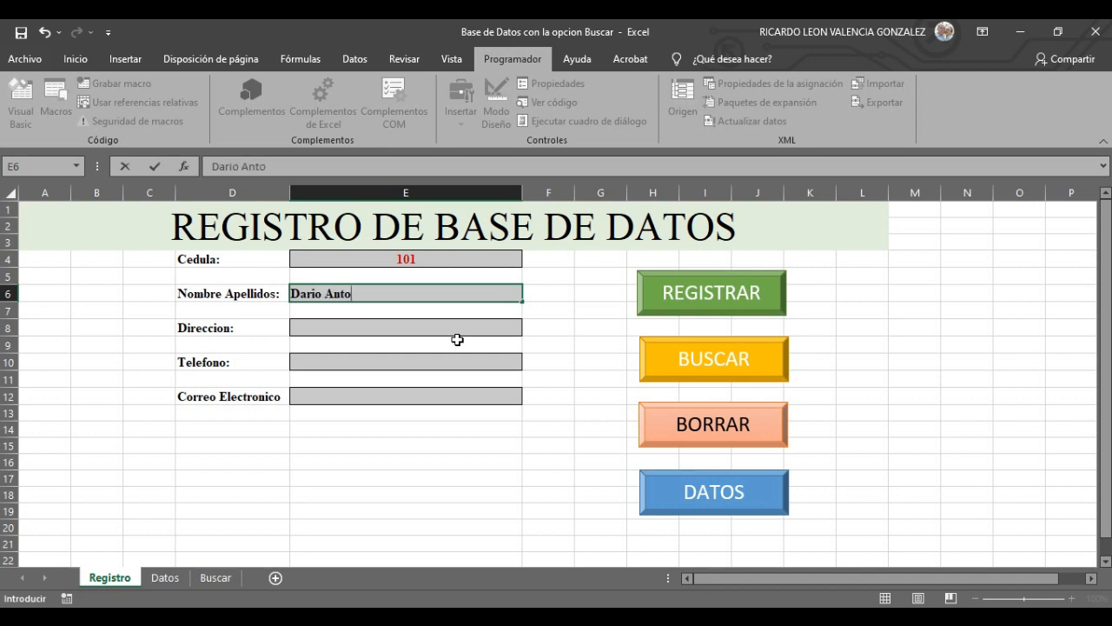
pyautogui.write('ardenas')
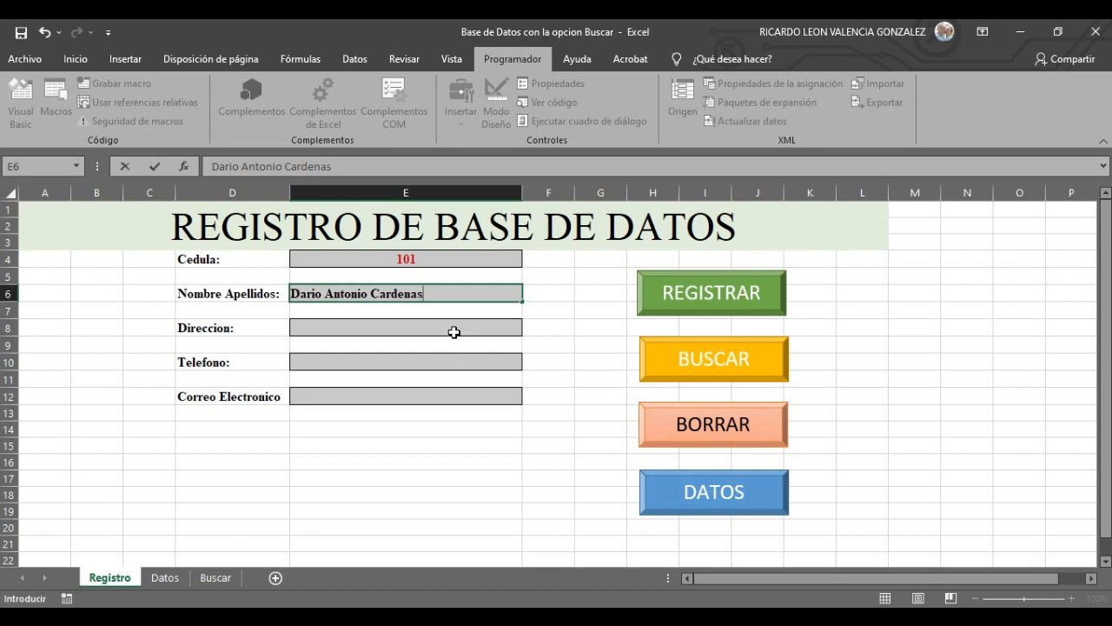
pyautogui.click(453, 328)
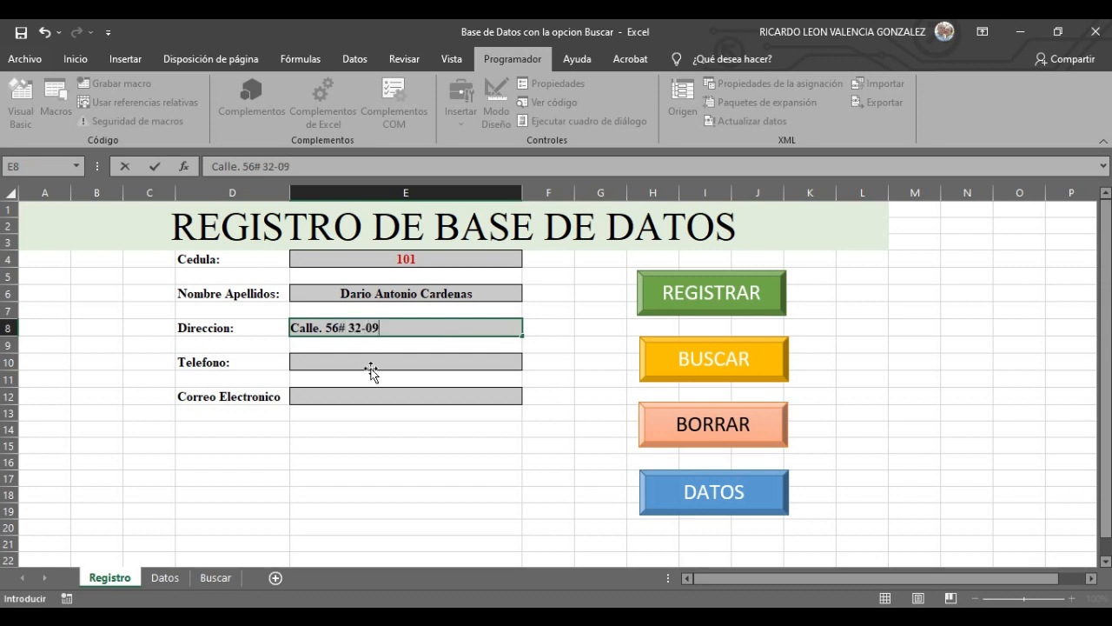
pyautogui.click(377, 365)
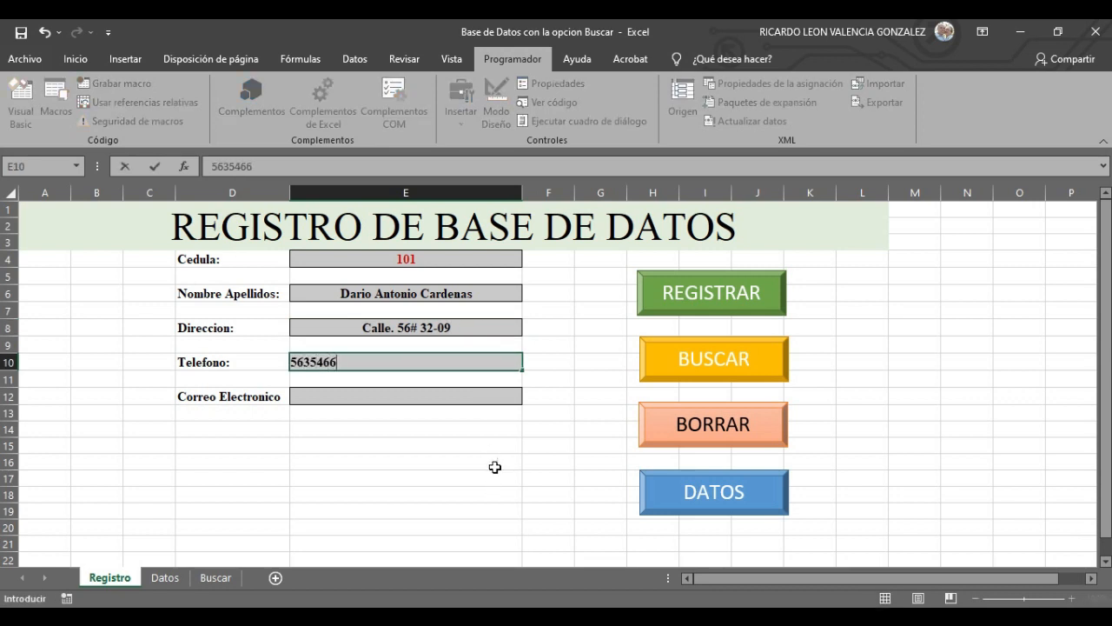
pyautogui.click(439, 396)
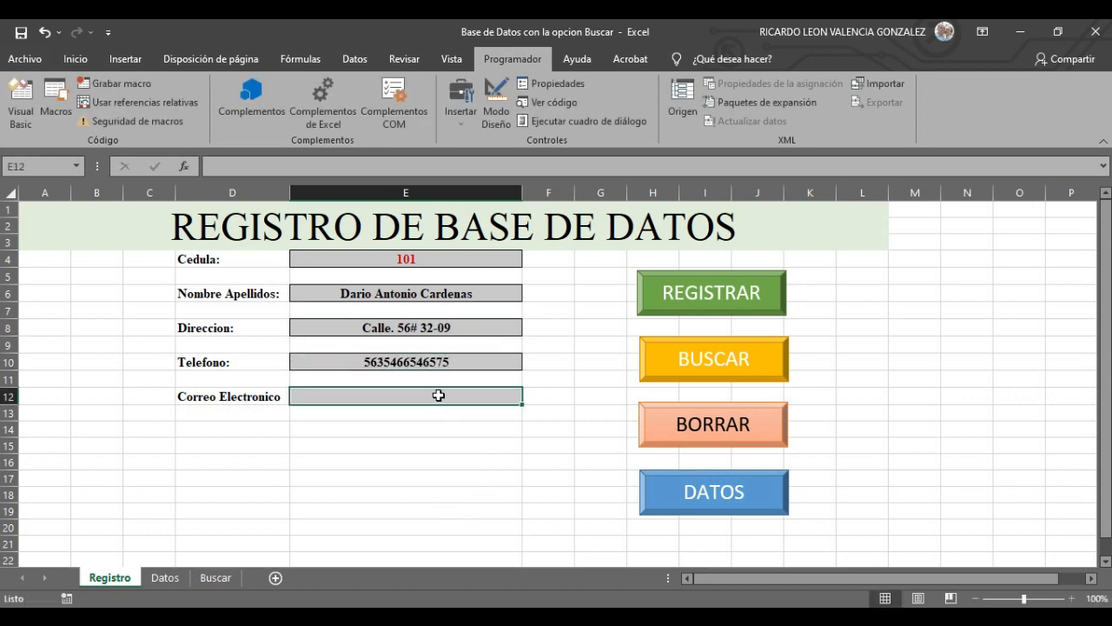
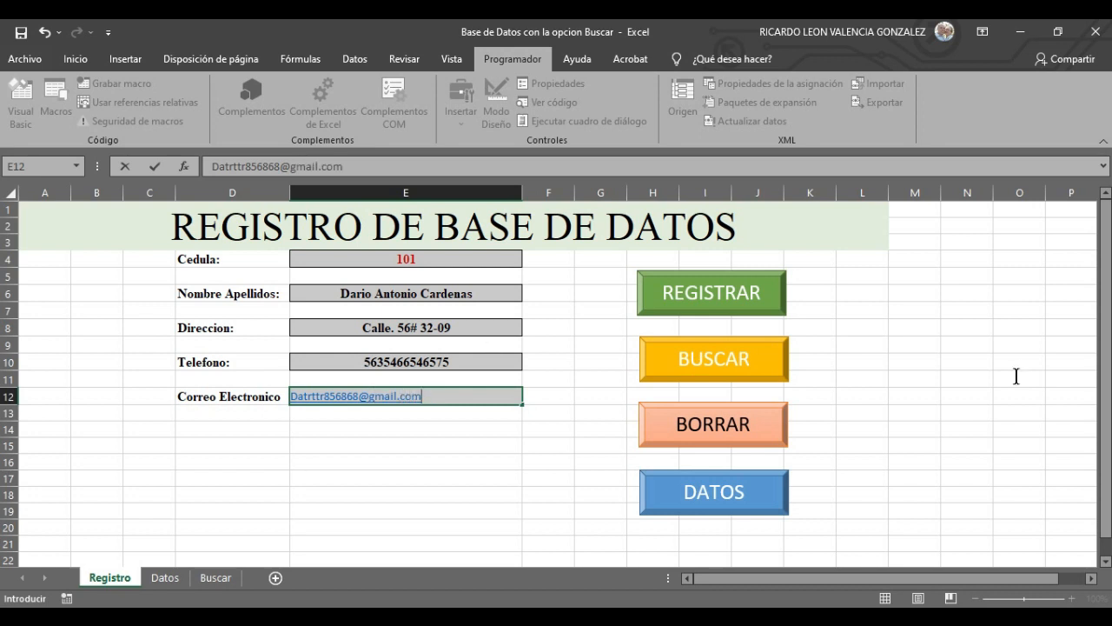
# - Save the record with REGISTRAR, check the new row on Datos, and return to Registro
pyautogui.click(909, 424)
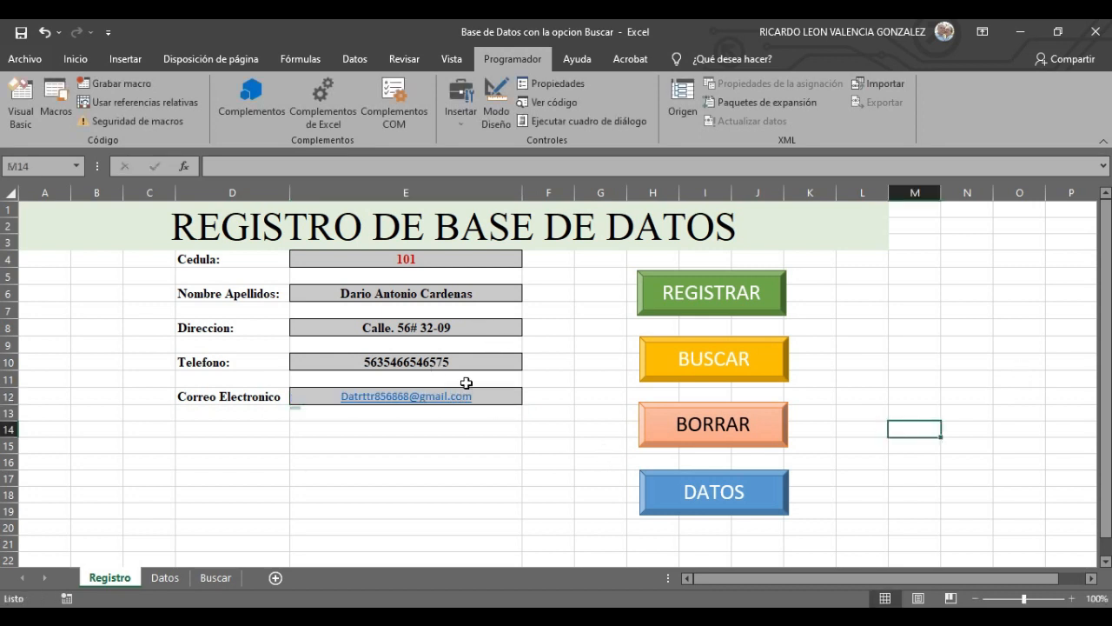
pyautogui.click(737, 313)
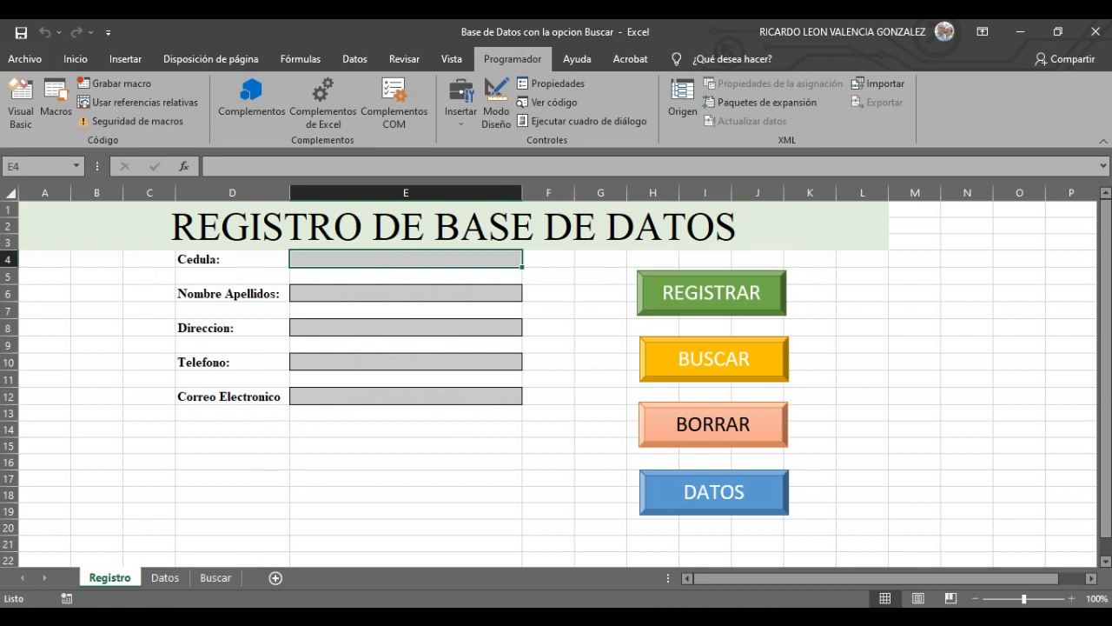
pyautogui.click(165, 578)
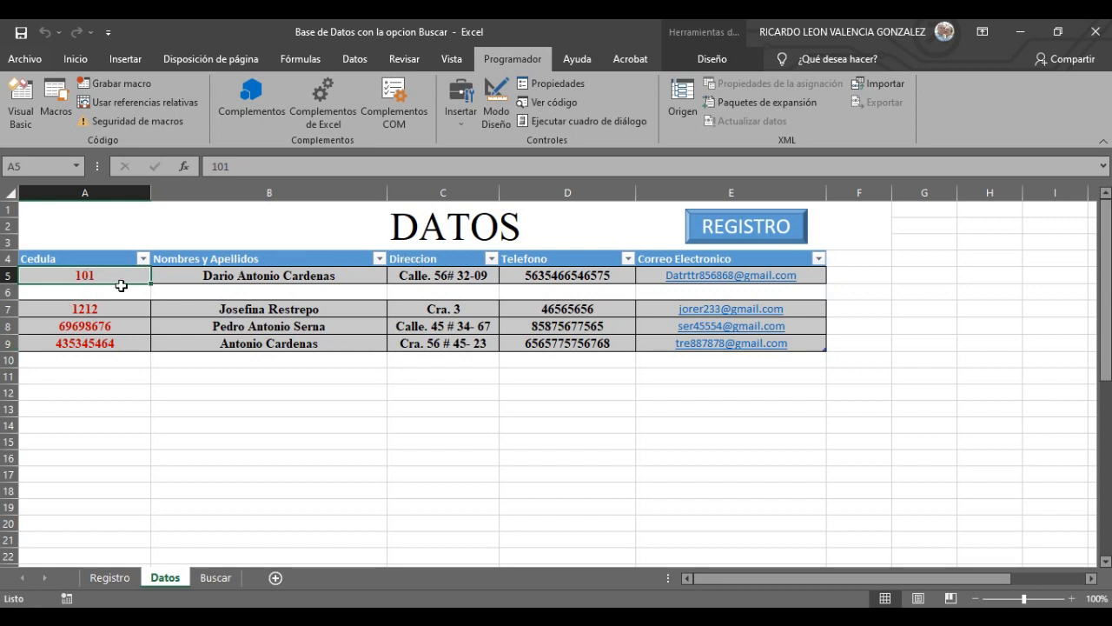
pyautogui.click(110, 578)
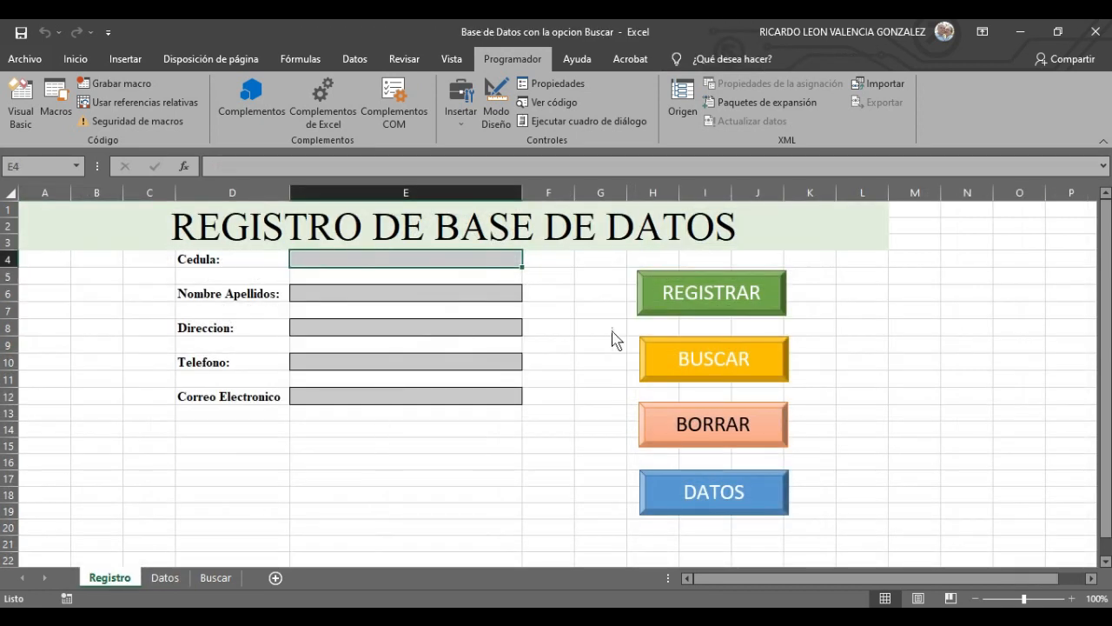
pyautogui.write('4554')
pyautogui.click(467, 302)
pyautogui.write('g')
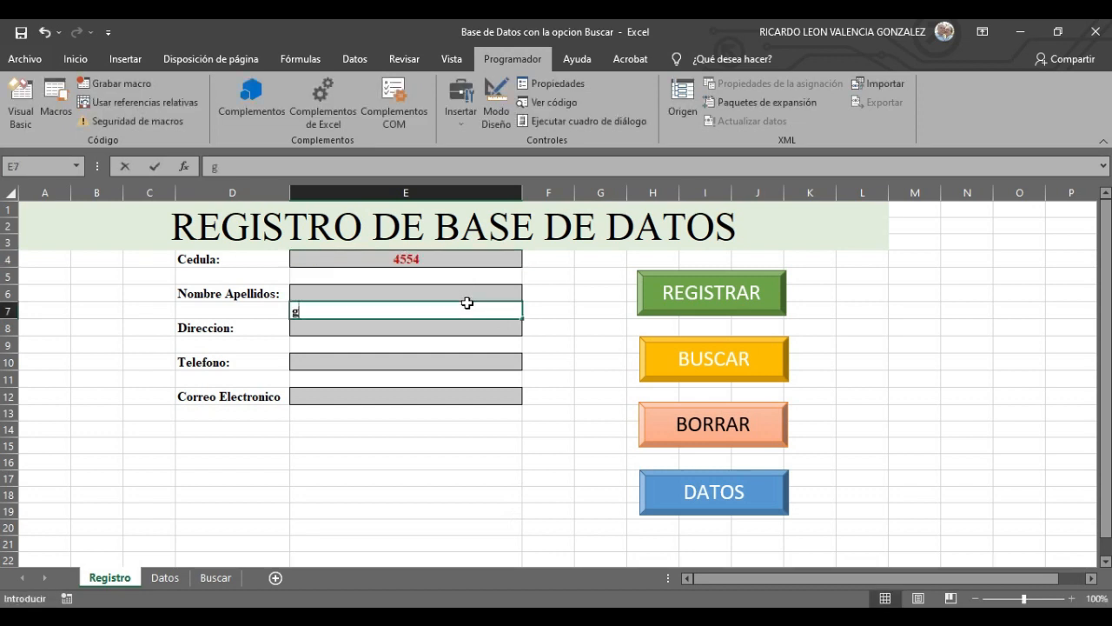
pyautogui.write('rtr')
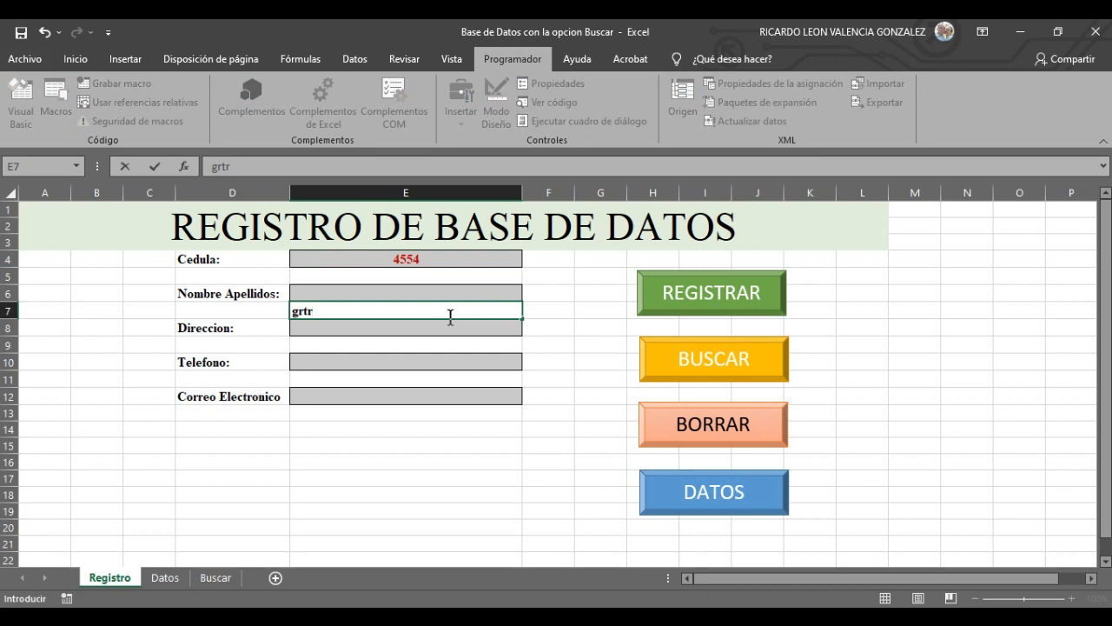
pyautogui.press('BackSpace')
pyautogui.click(445, 293)
pyautogui.write('yjhyth')
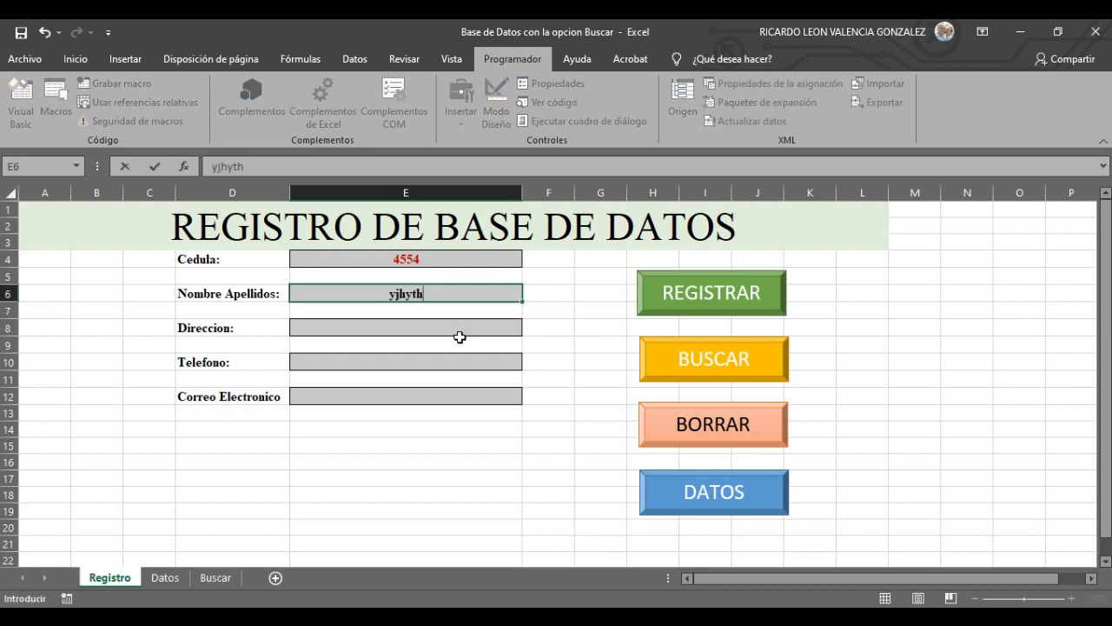
pyautogui.click(459, 337)
pyautogui.click(460, 327)
pyautogui.write('yuyth')
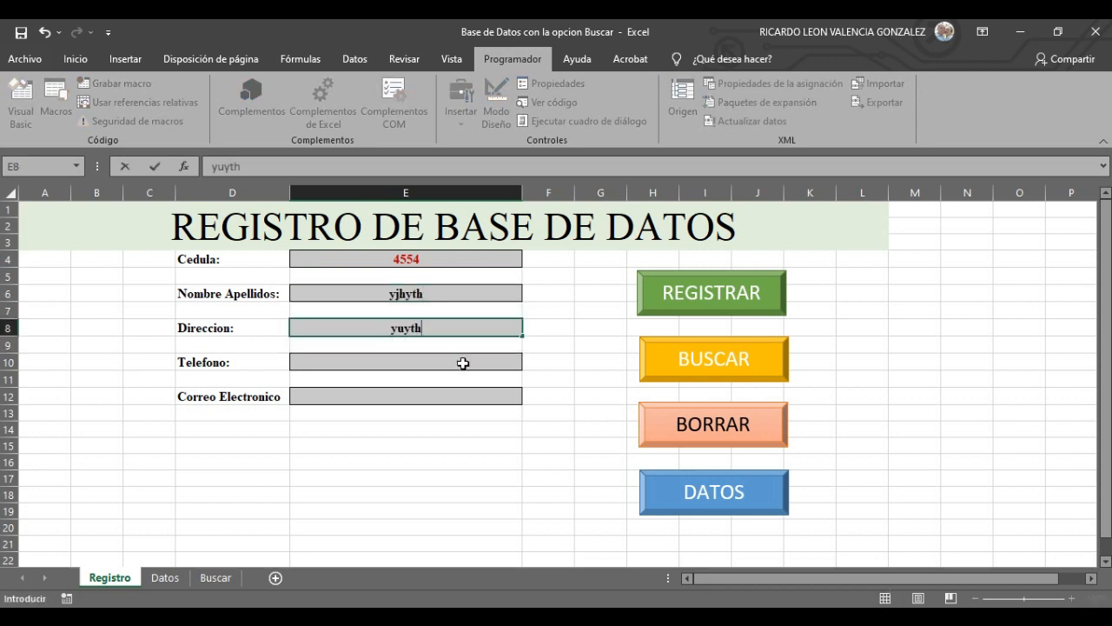
pyautogui.click(462, 363)
pyautogui.write('y6u6yu')
pyautogui.click(464, 389)
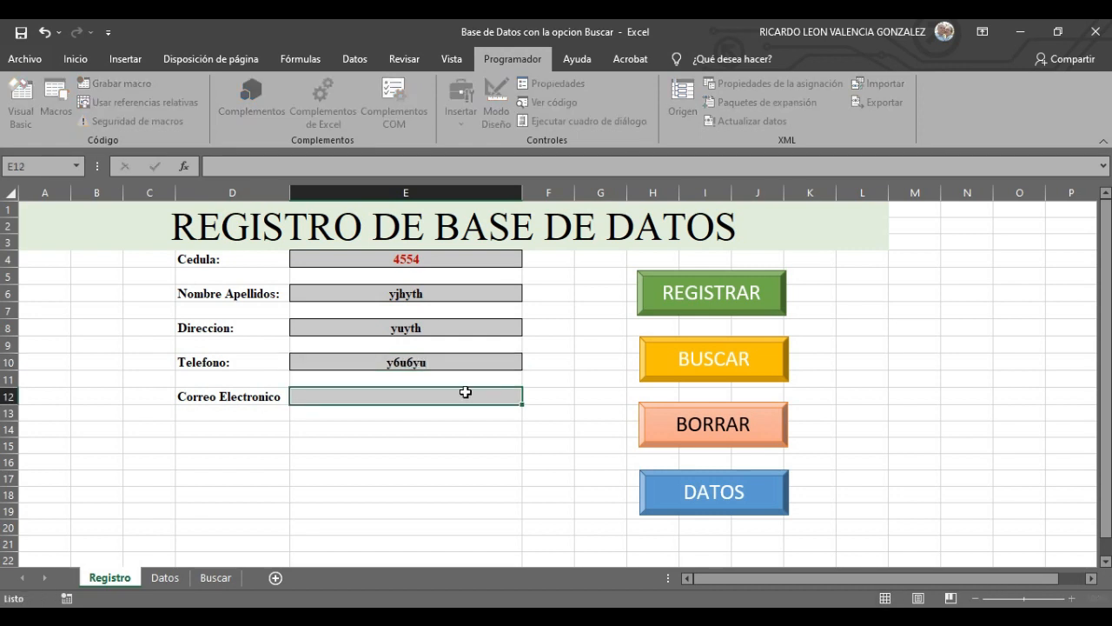
pyautogui.write('yut')
pyautogui.click(697, 433)
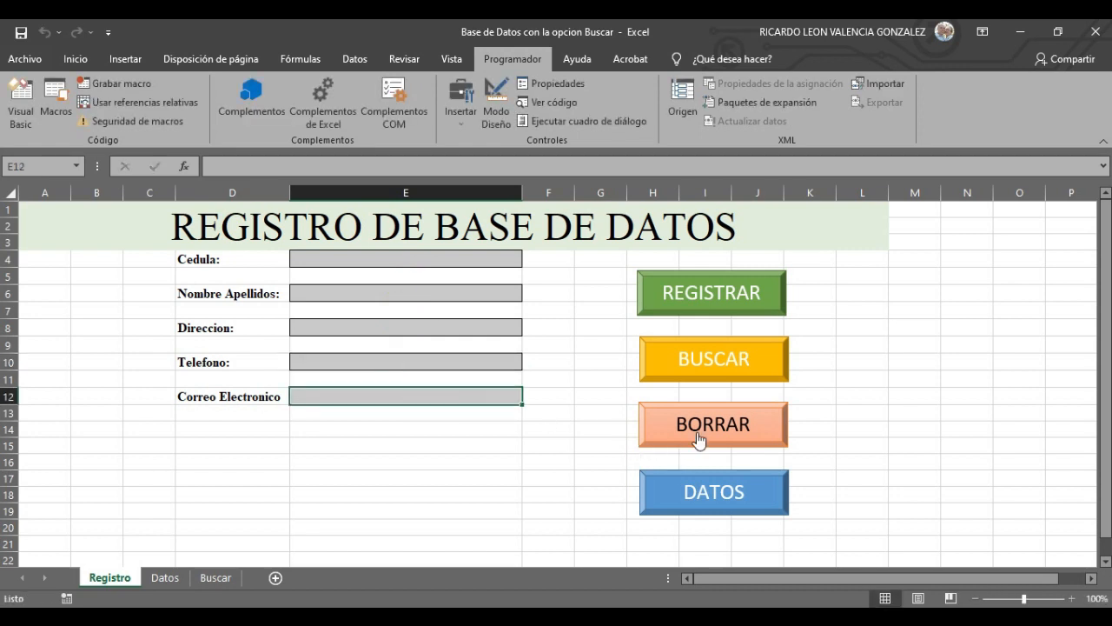
pyautogui.click(715, 492)
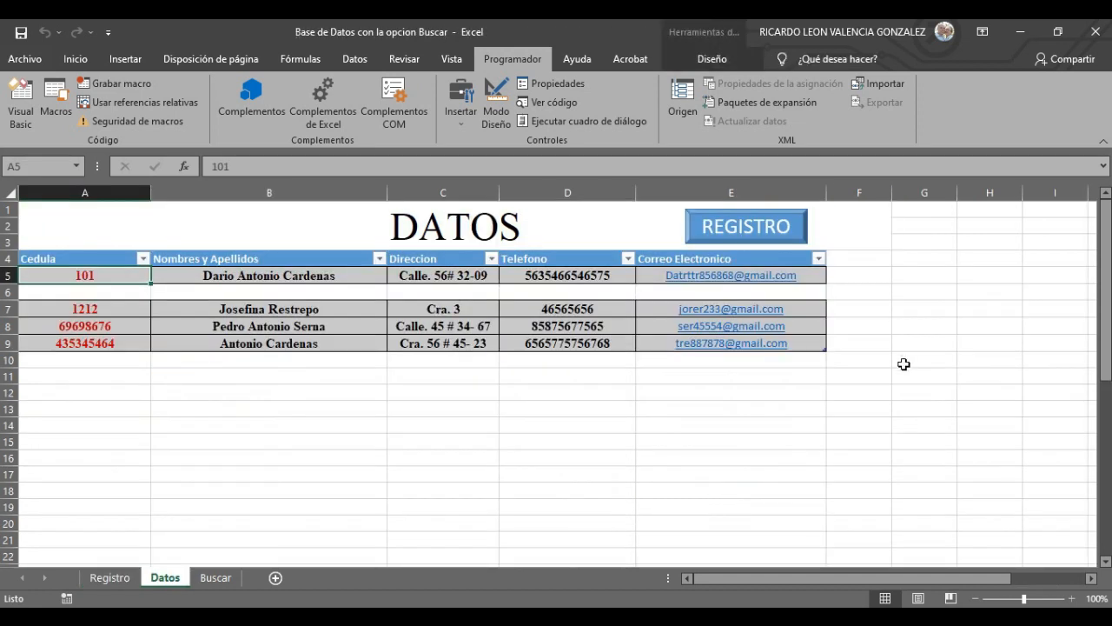
pyautogui.click(720, 227)
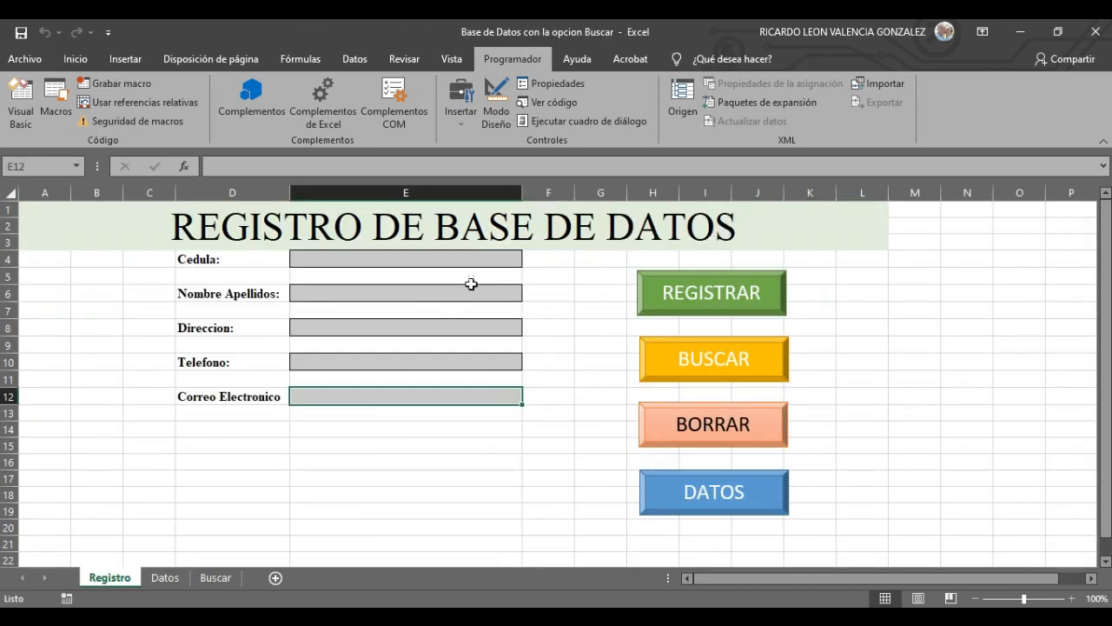
# - Enter a registered cedula, fill the form with BUSCAR, and view the retrieved row on the Buscar sheet
pyautogui.click(405, 258)
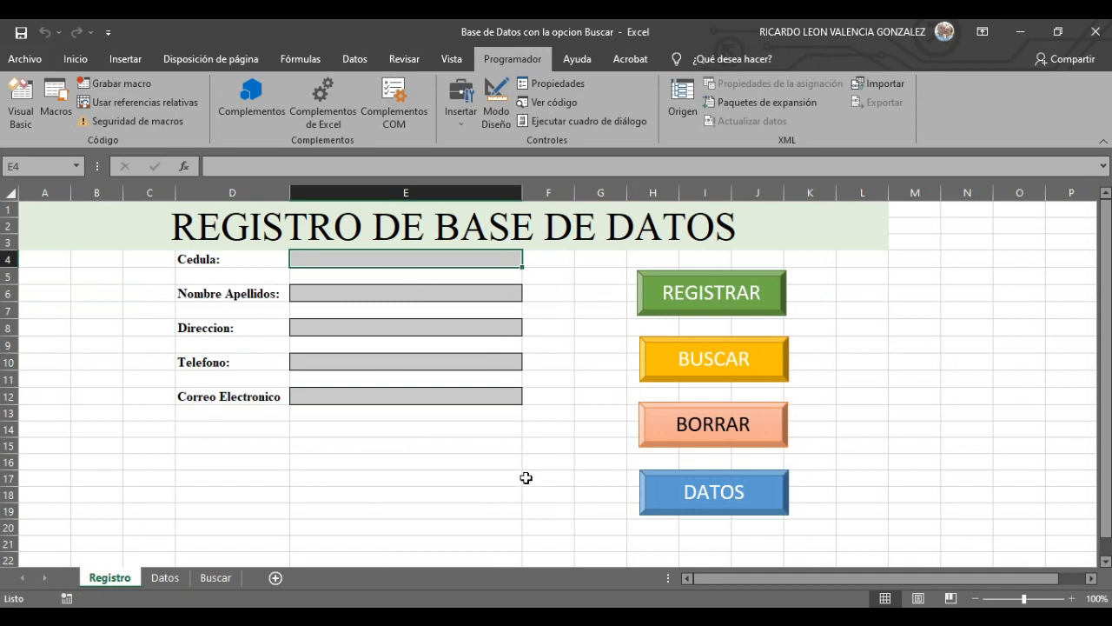
pyautogui.write('101')
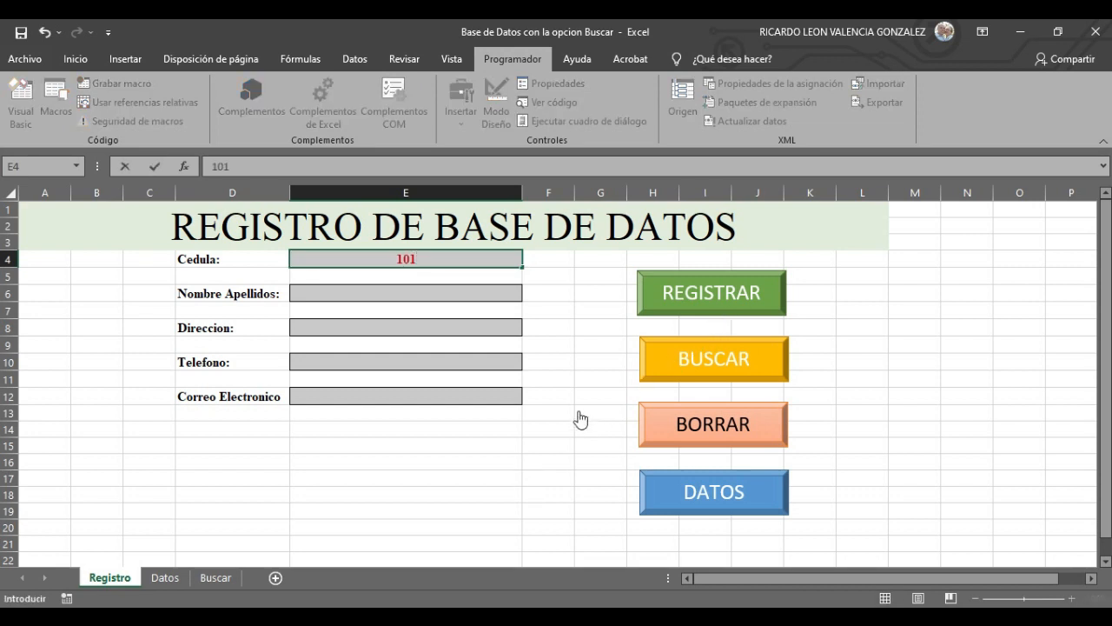
pyautogui.click(688, 360)
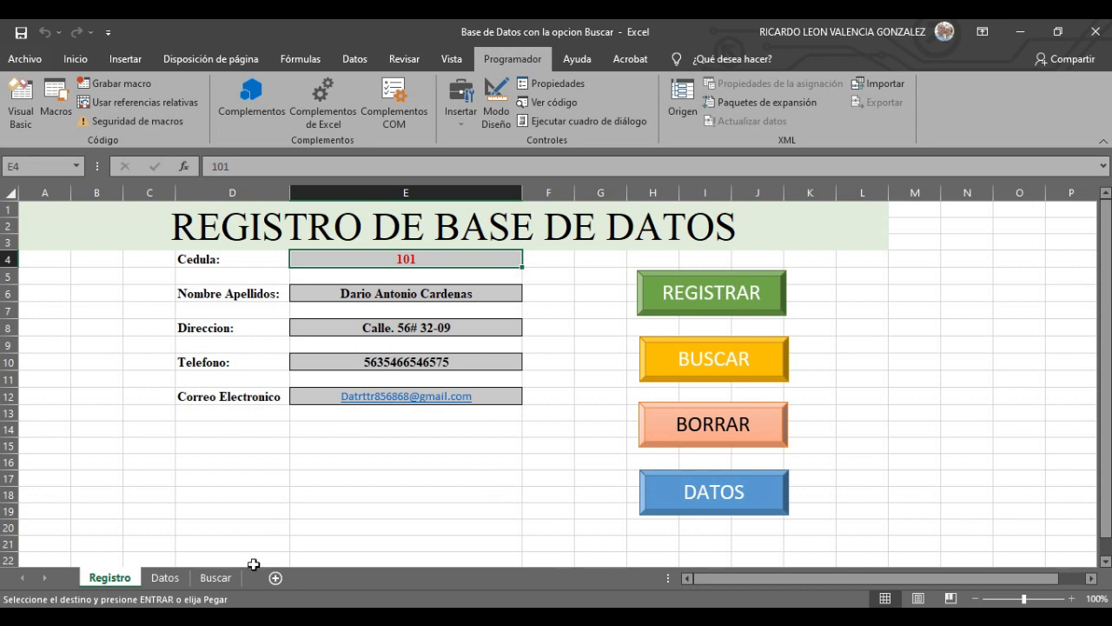
pyautogui.click(215, 577)
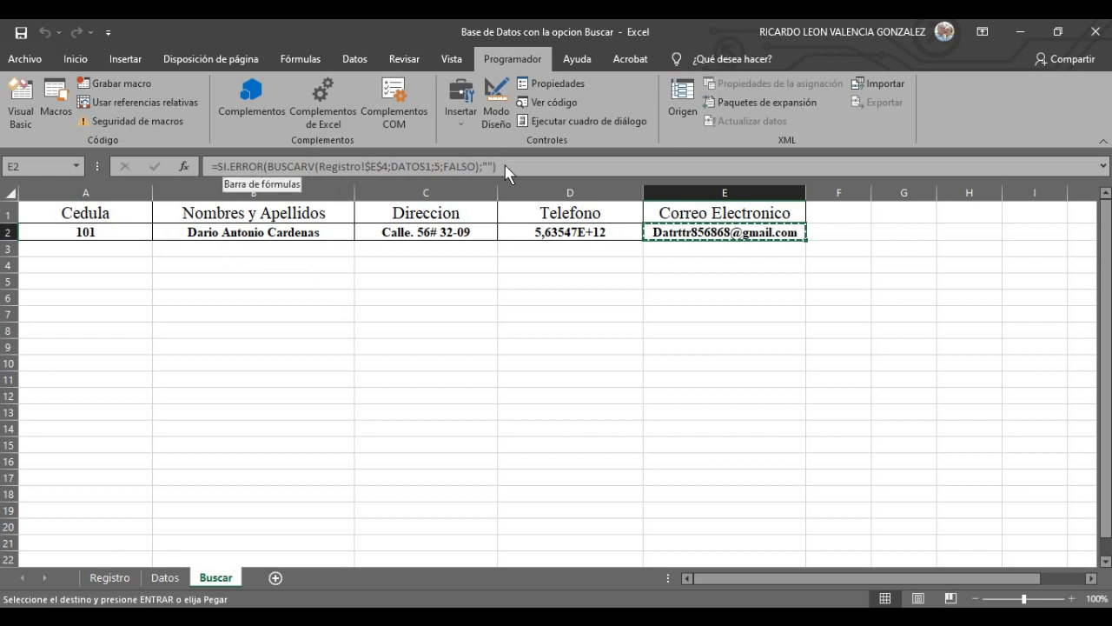
# - Inspect E2's e-mail lookup formula, undo the accidental edit, and go back to the Registro sheet
pyautogui.moveTo(502, 165); pyautogui.dragTo(211, 166)
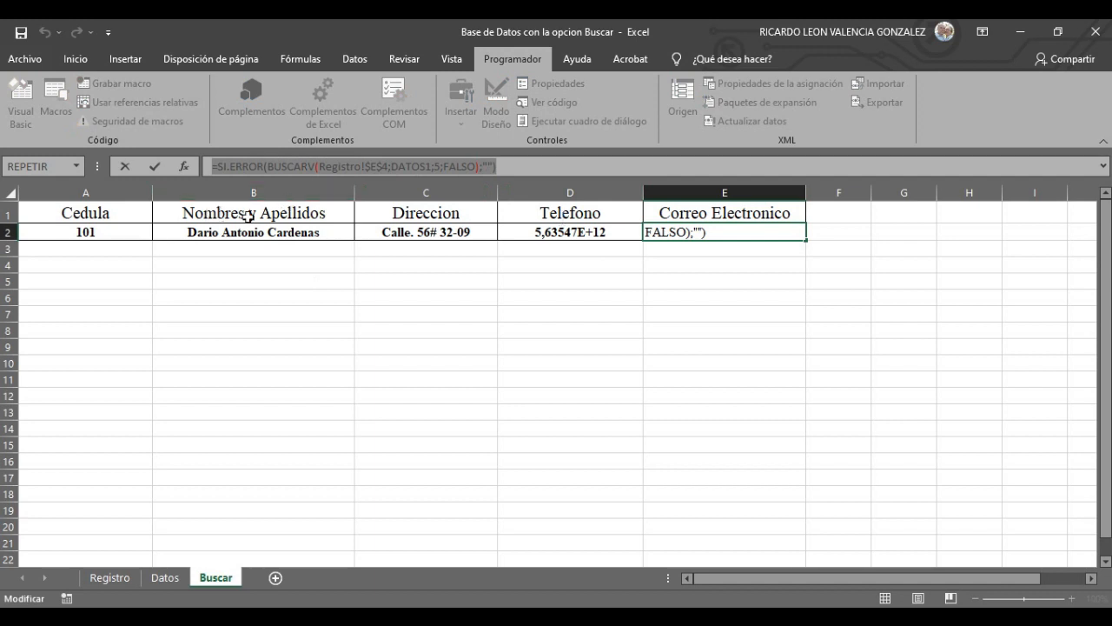
pyautogui.click(403, 317)
pyautogui.click(403, 317)
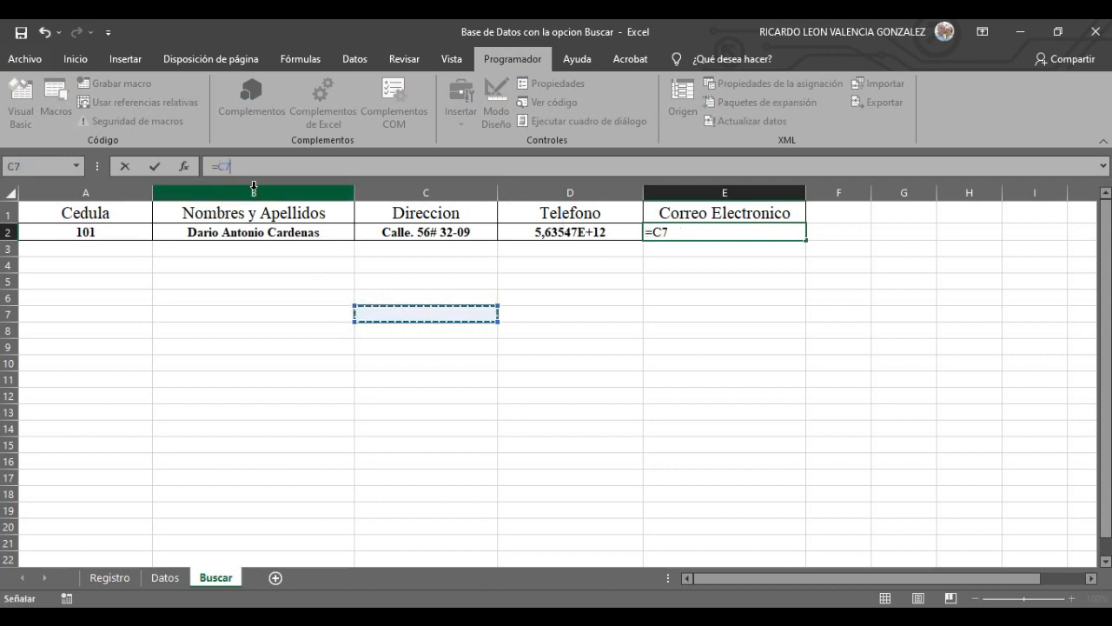
pyautogui.hotkey('ctrl', 'z')
pyautogui.press('Return')
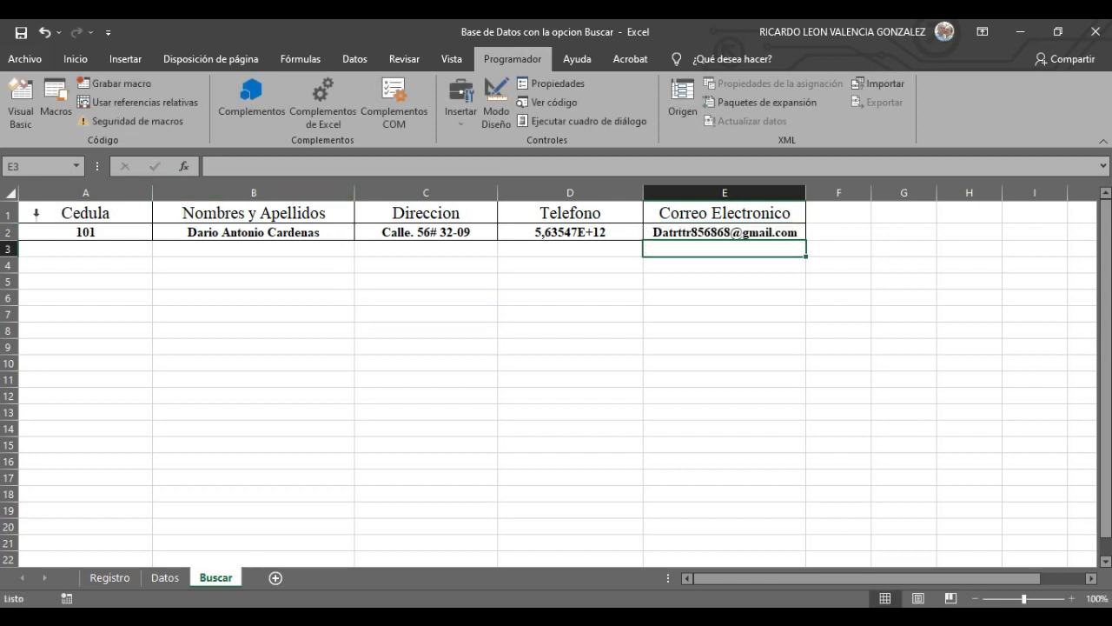
pyautogui.click(129, 578)
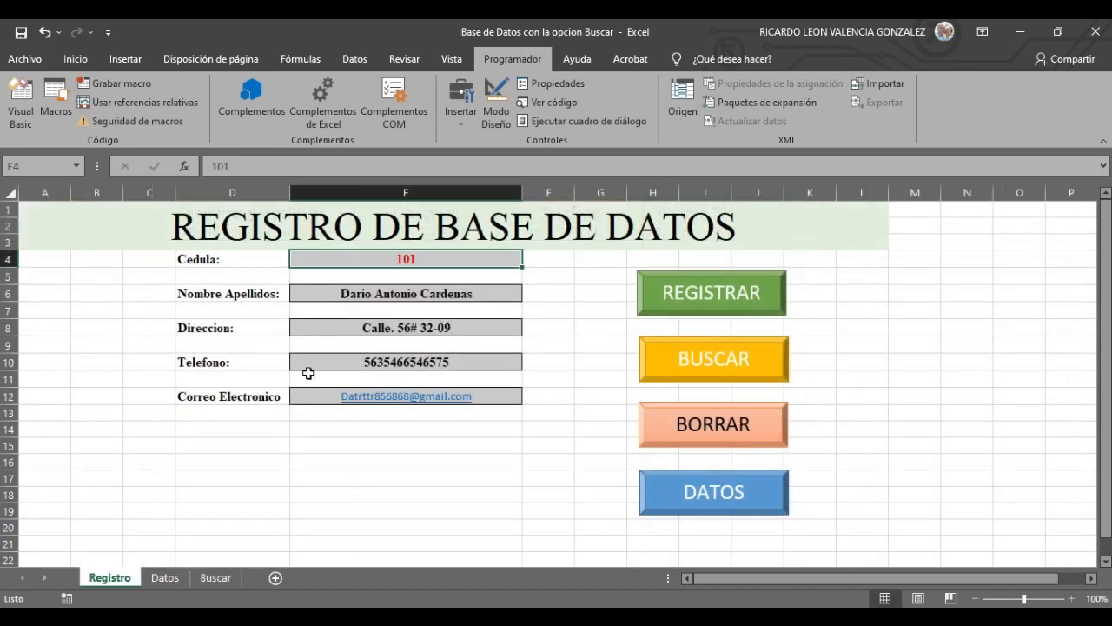
# - Enter a different cedula in E4 and run BUSCAR to load that person's details
pyautogui.write('1212')
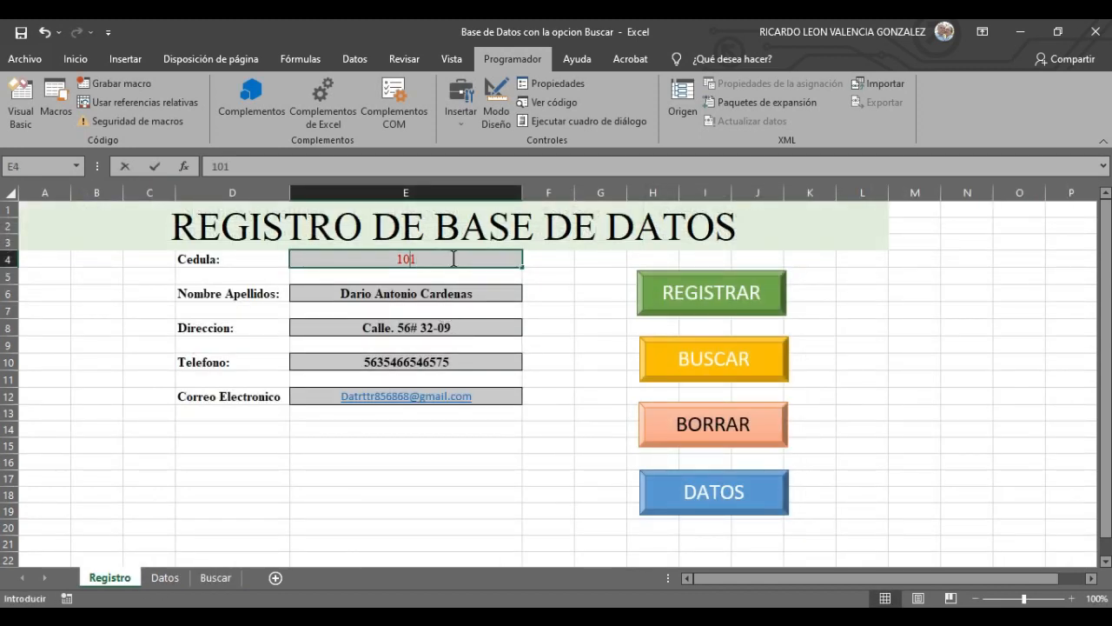
pyautogui.press('Return')
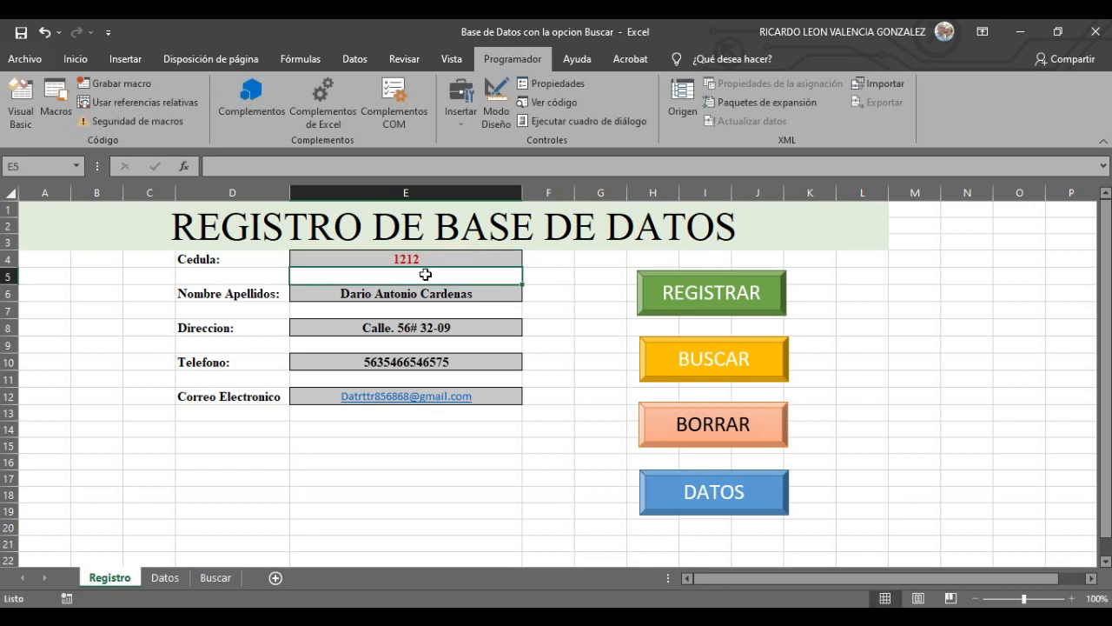
pyautogui.click(759, 356)
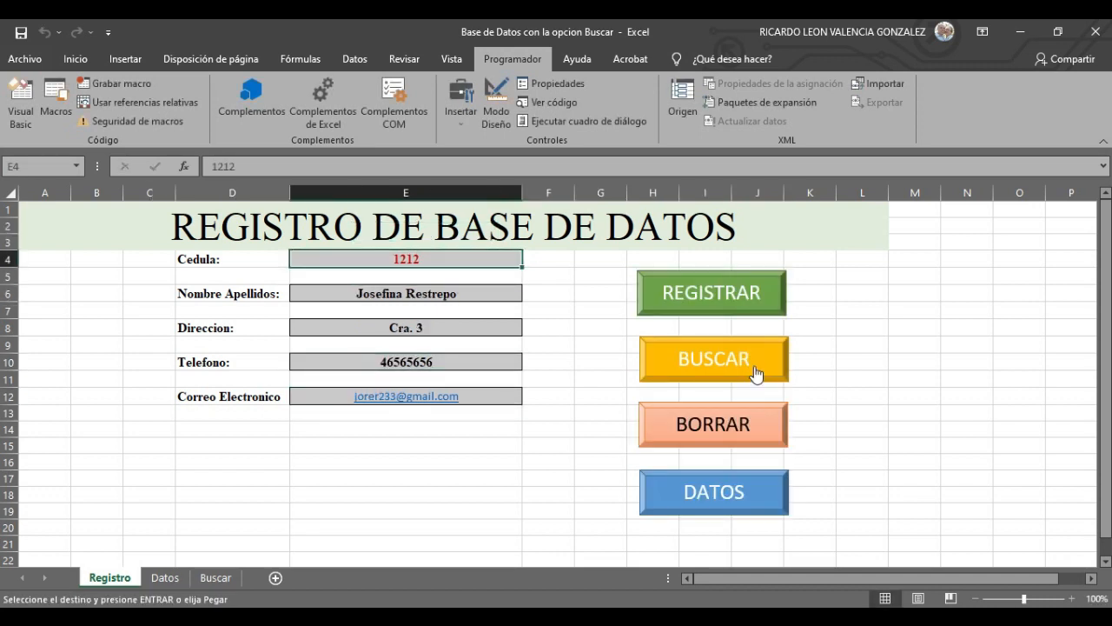